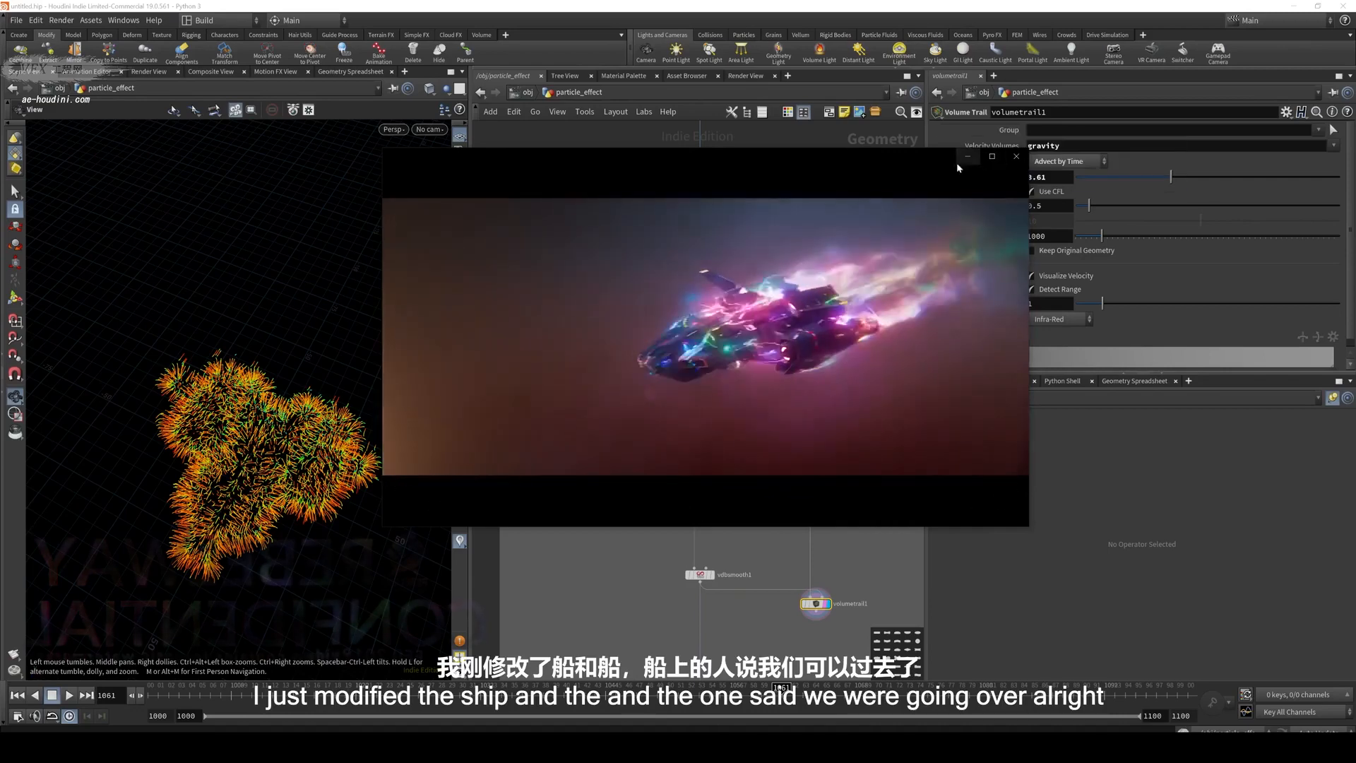
Close the ship render preview and go up from the particle_effect network to the object level
left_click(1016, 157)
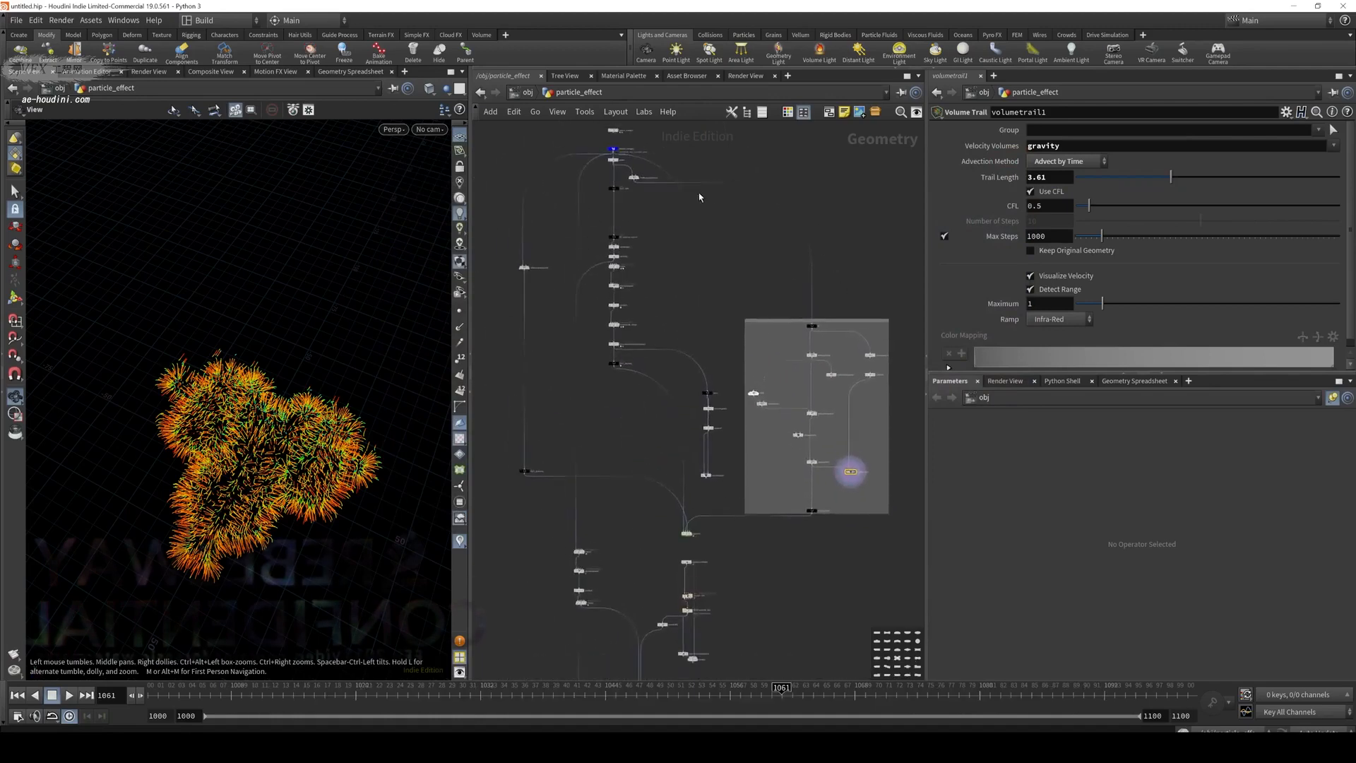
left_click(513, 92)
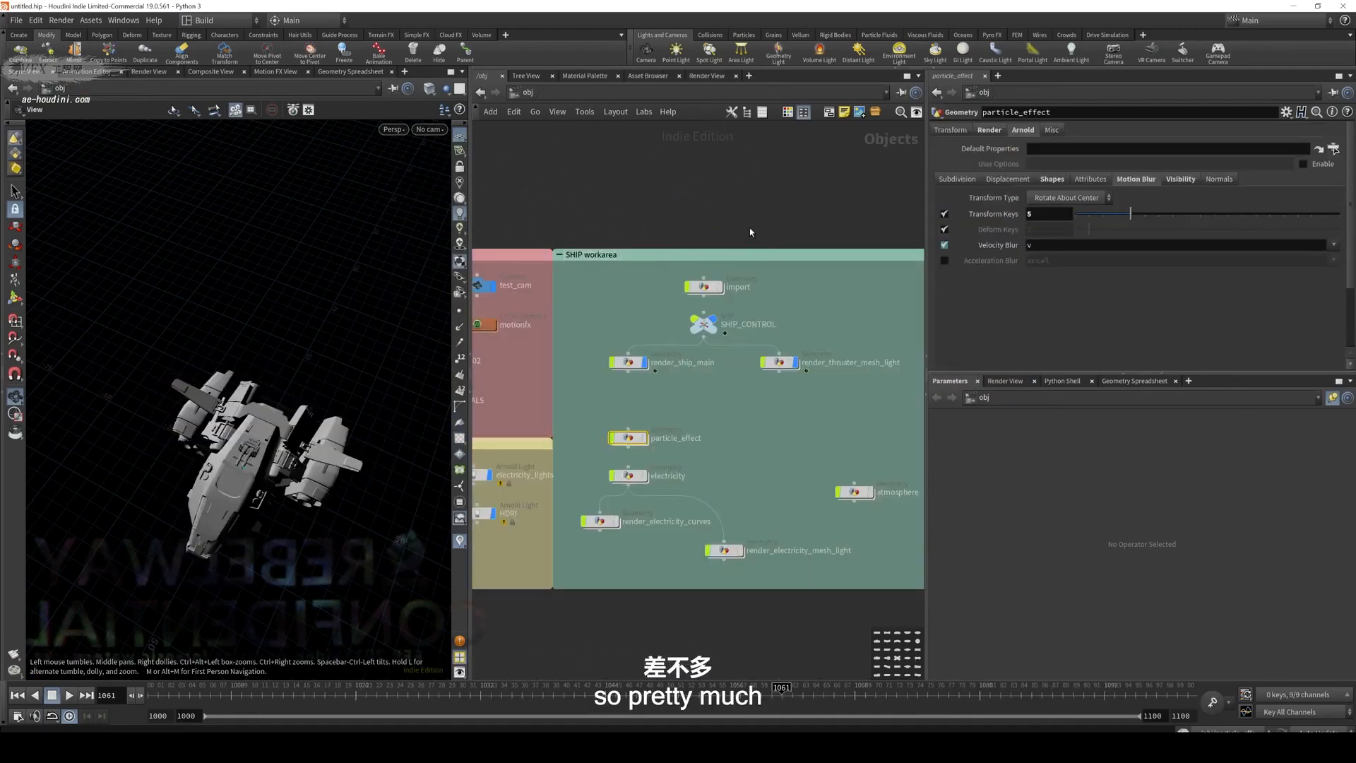
Inspect the render_ship_main, render_thruster_mesh_light, particle_effect and electricity objects in the SHIP workarea
mouse_move(691, 332)
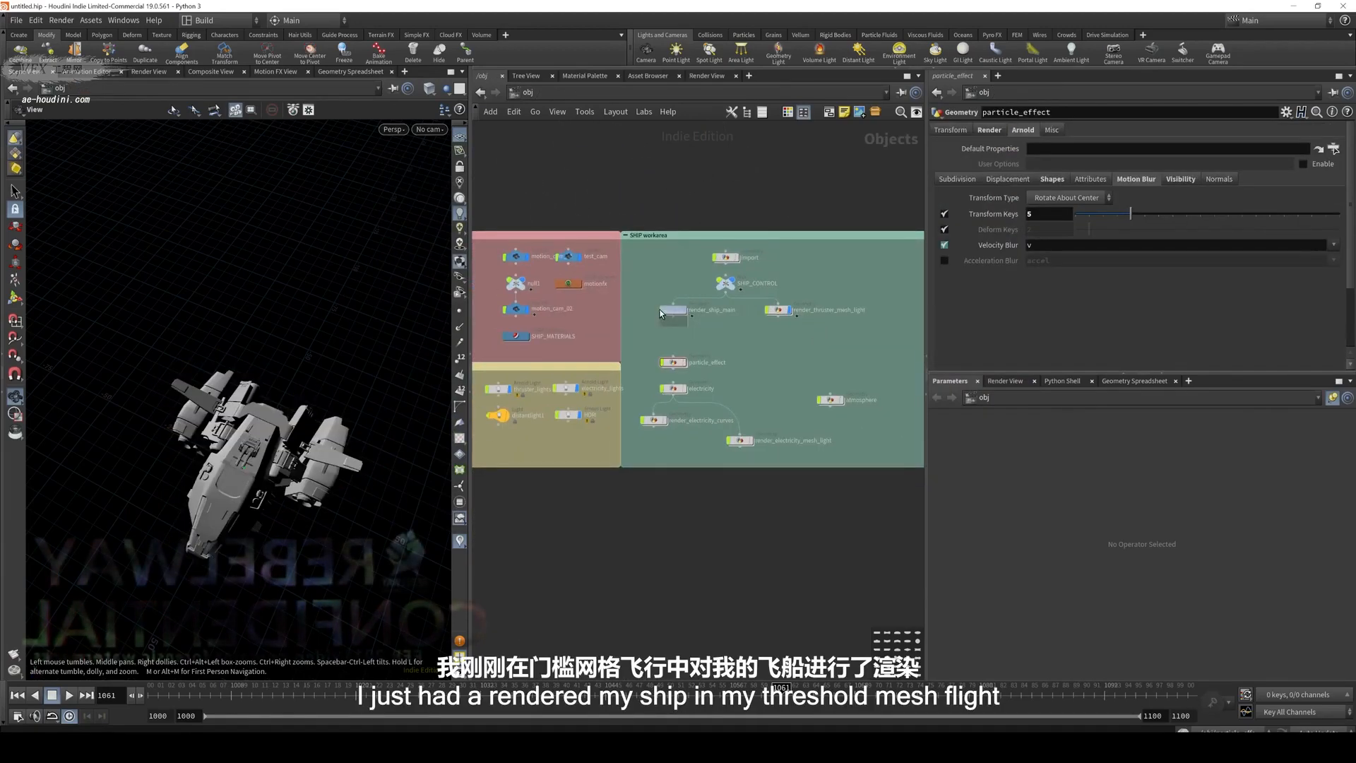
left_click(662, 311)
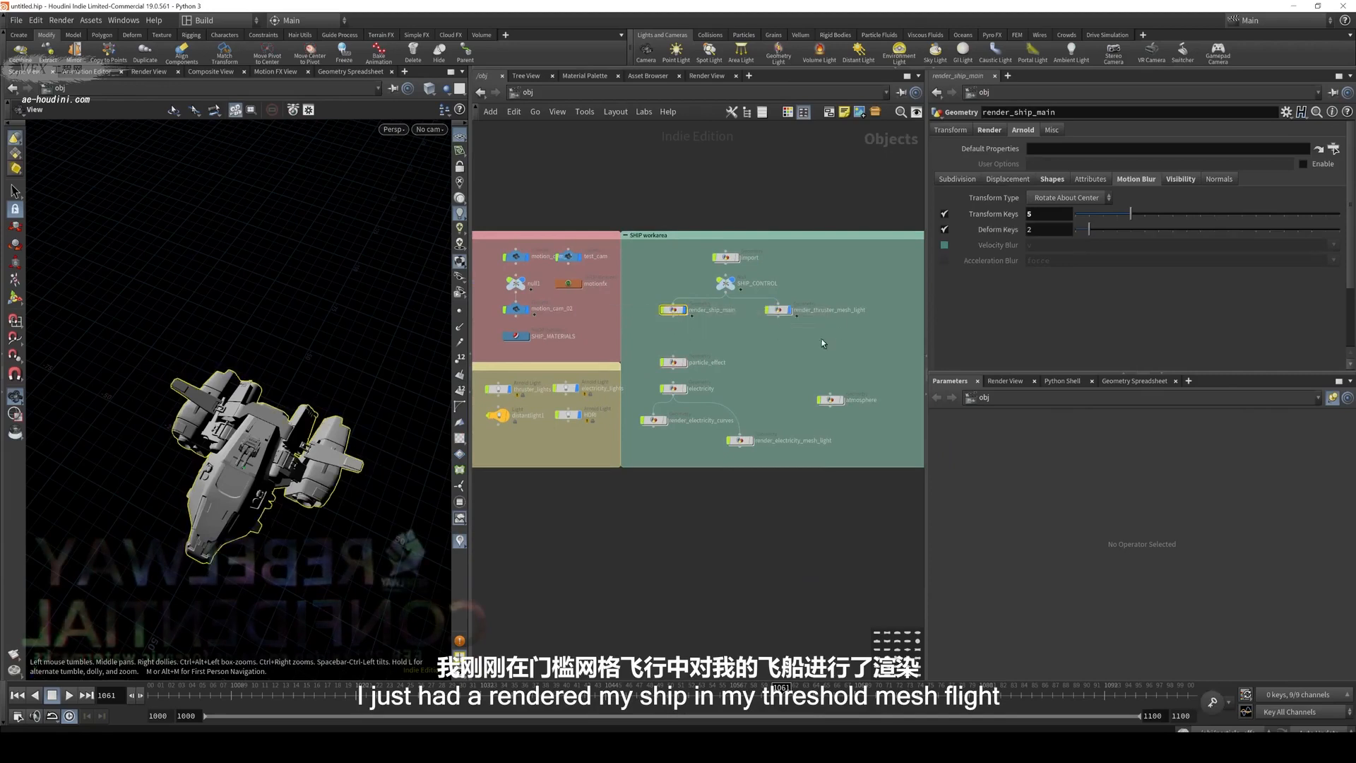
left_click(777, 311)
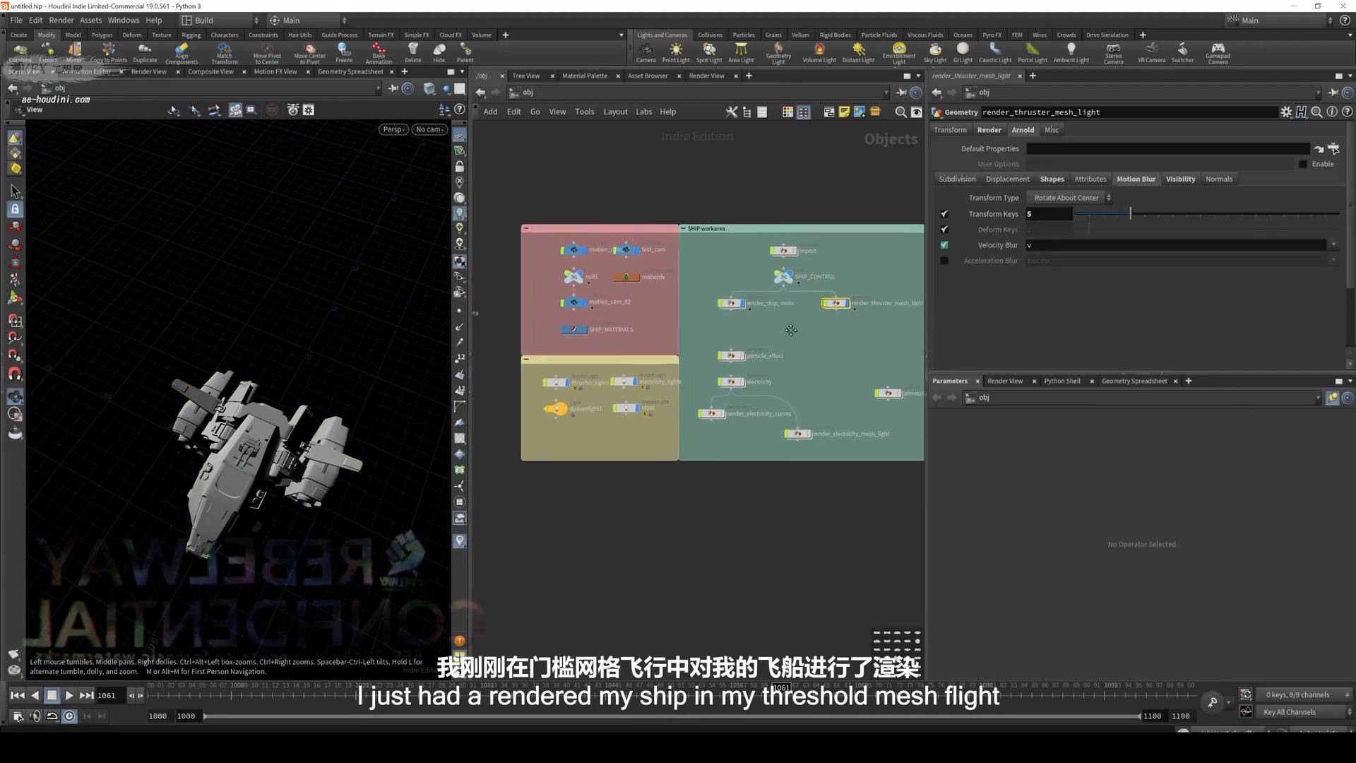
left_click(768, 354)
scroll(796, 332, "up", 3)
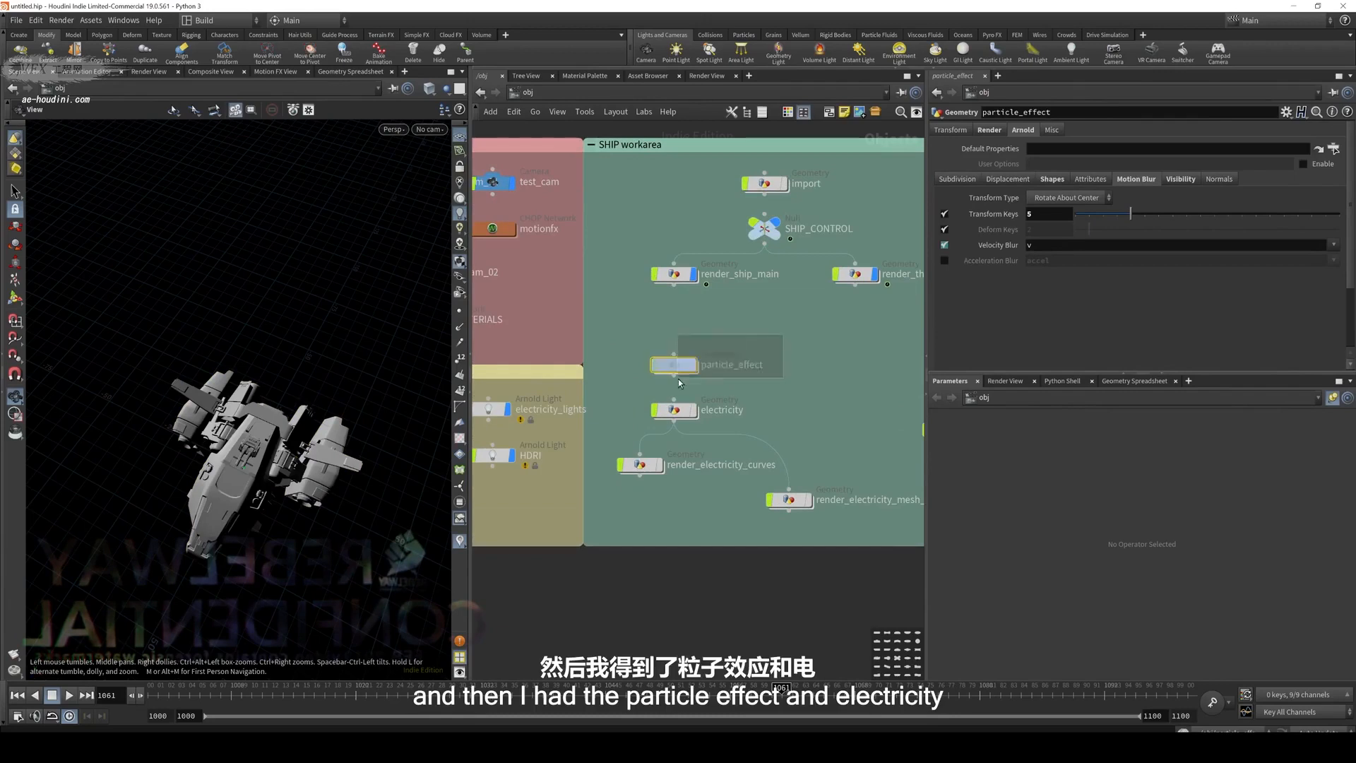
left_click(699, 410)
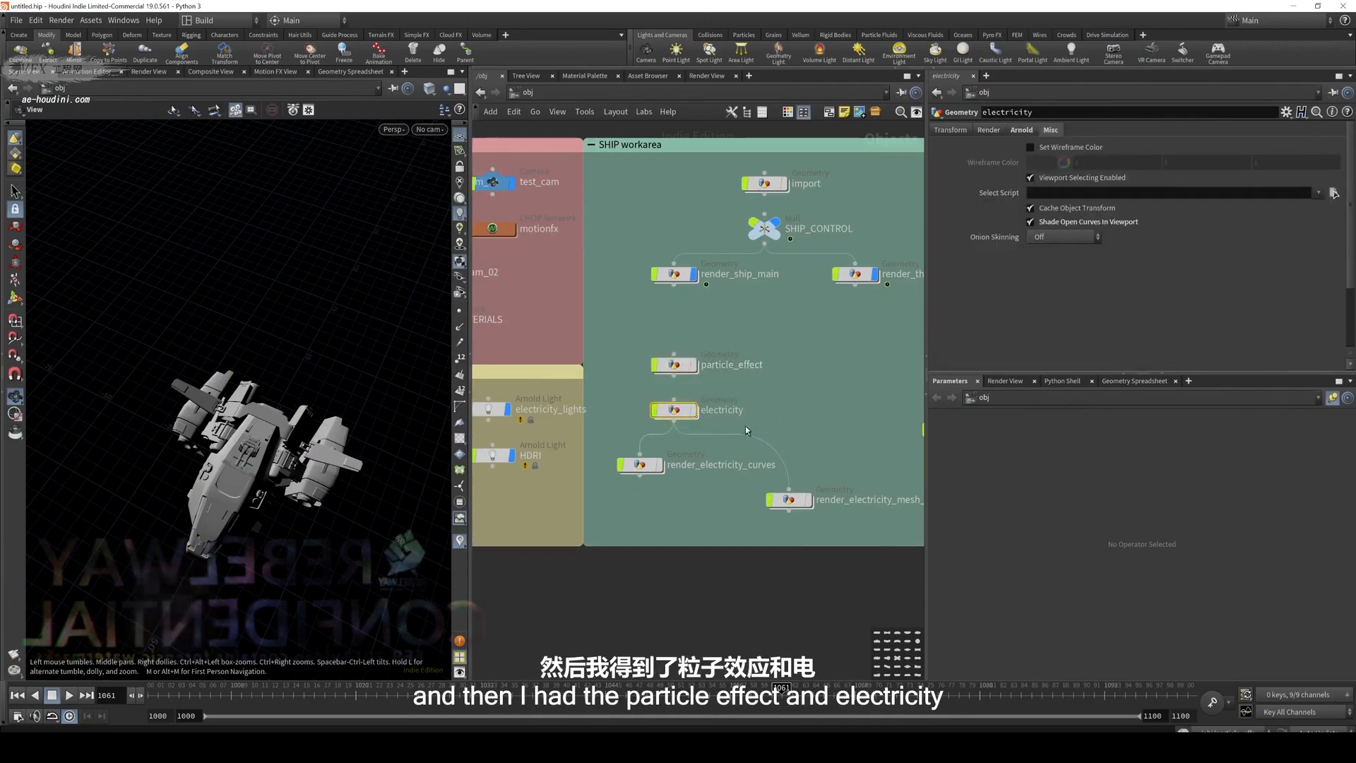
Align the render_electricity_curves node level with render_electricity_mesh_light, and select the atmosphere object
left_click_drag(640, 465, 640, 500)
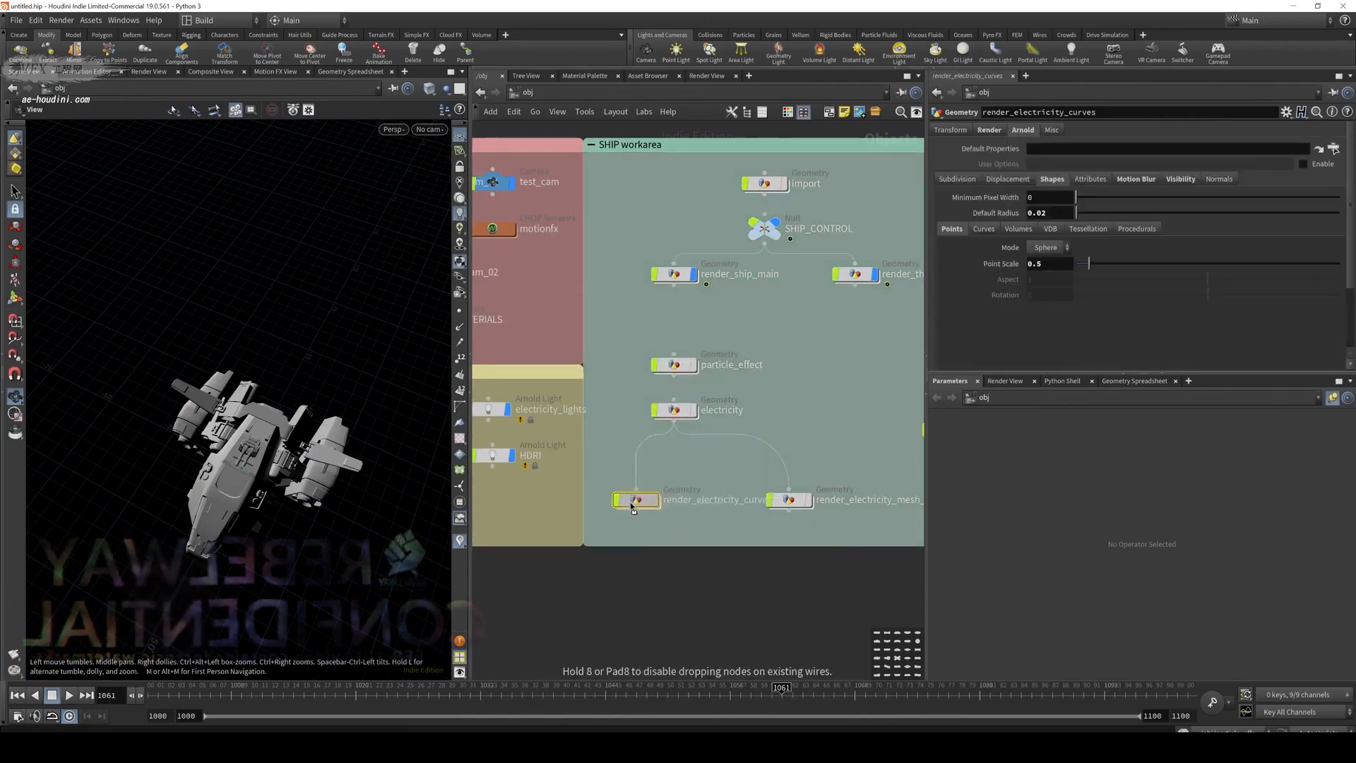
scroll(791, 413, "down", 3)
middle_click_drag(792, 414, 765, 390)
left_click(808, 434)
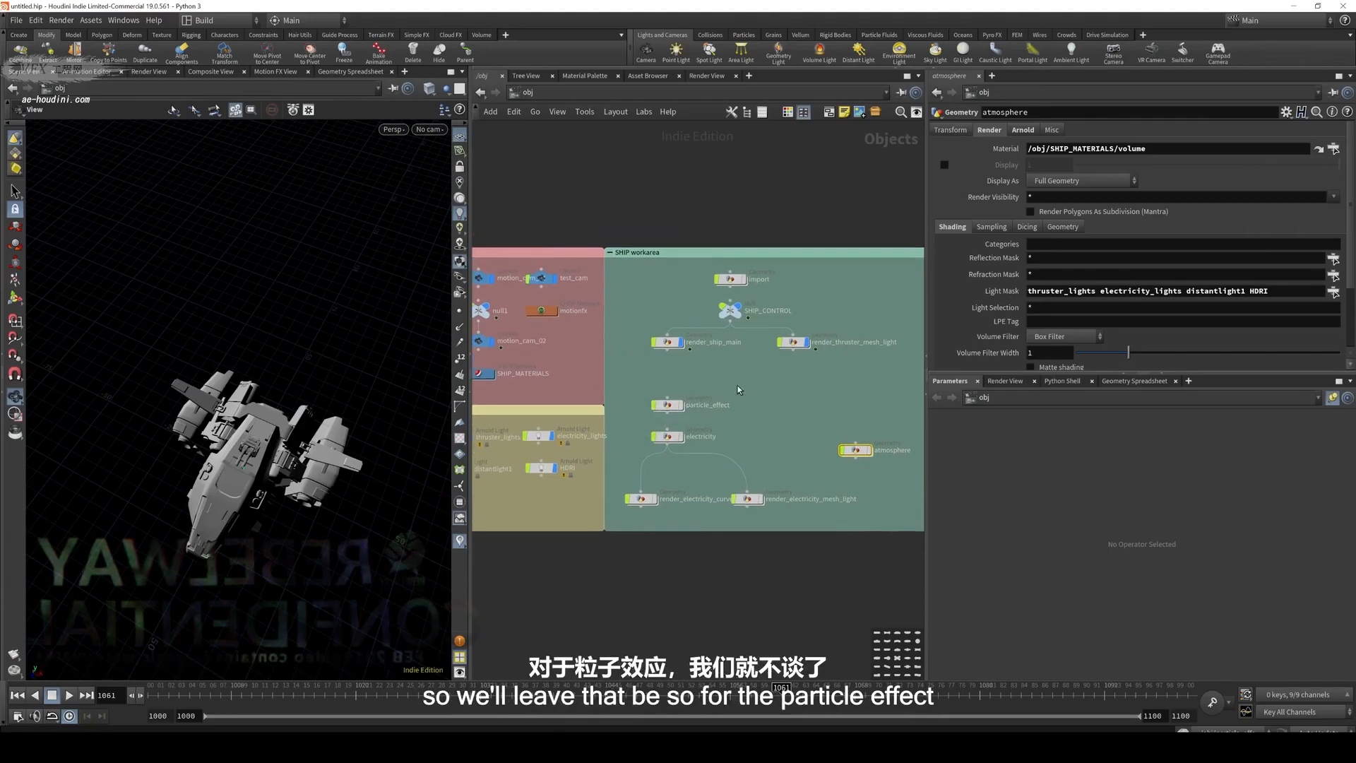
Open the particle_effect network, display the object_merge2 ship model and change the viewport lighting to light it evenly
left_click(667, 389)
key("Return")
scroll(707, 244, "up", 5)
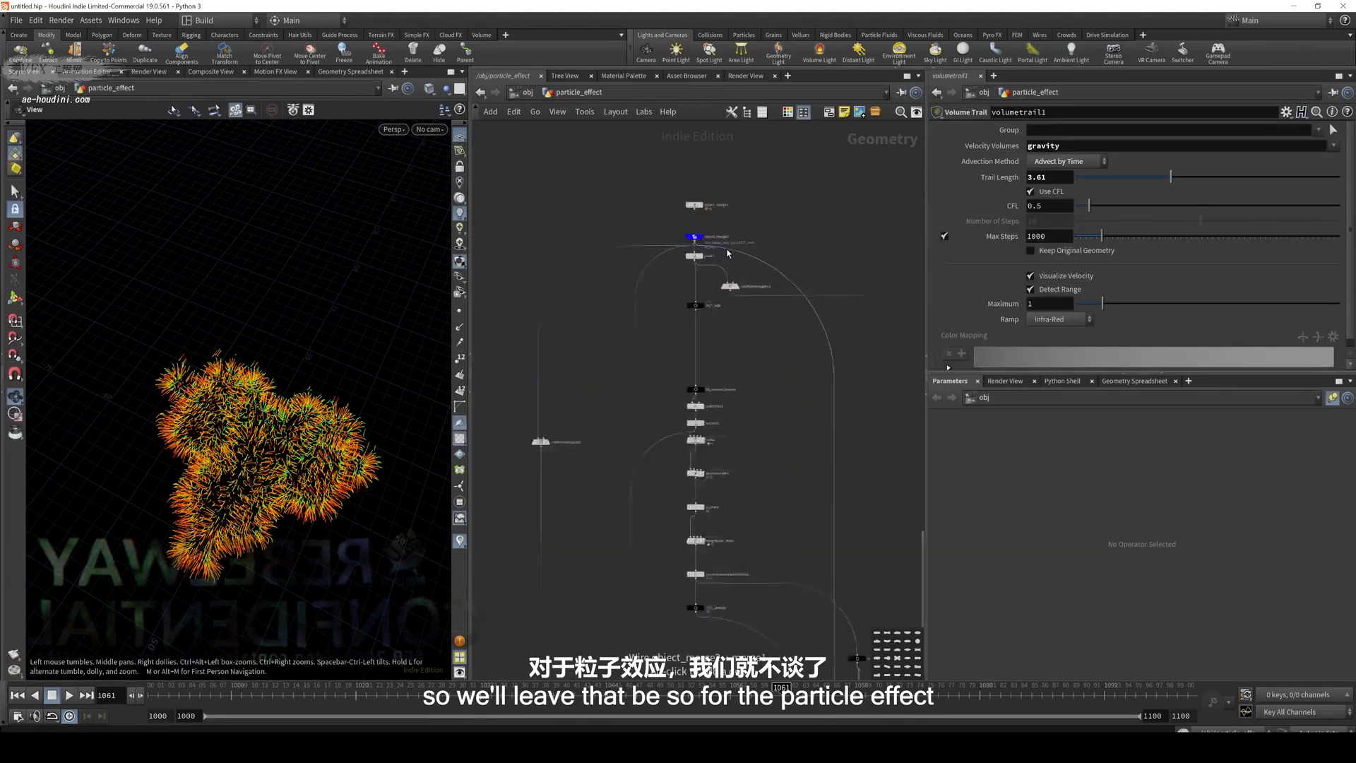
left_click(680, 232)
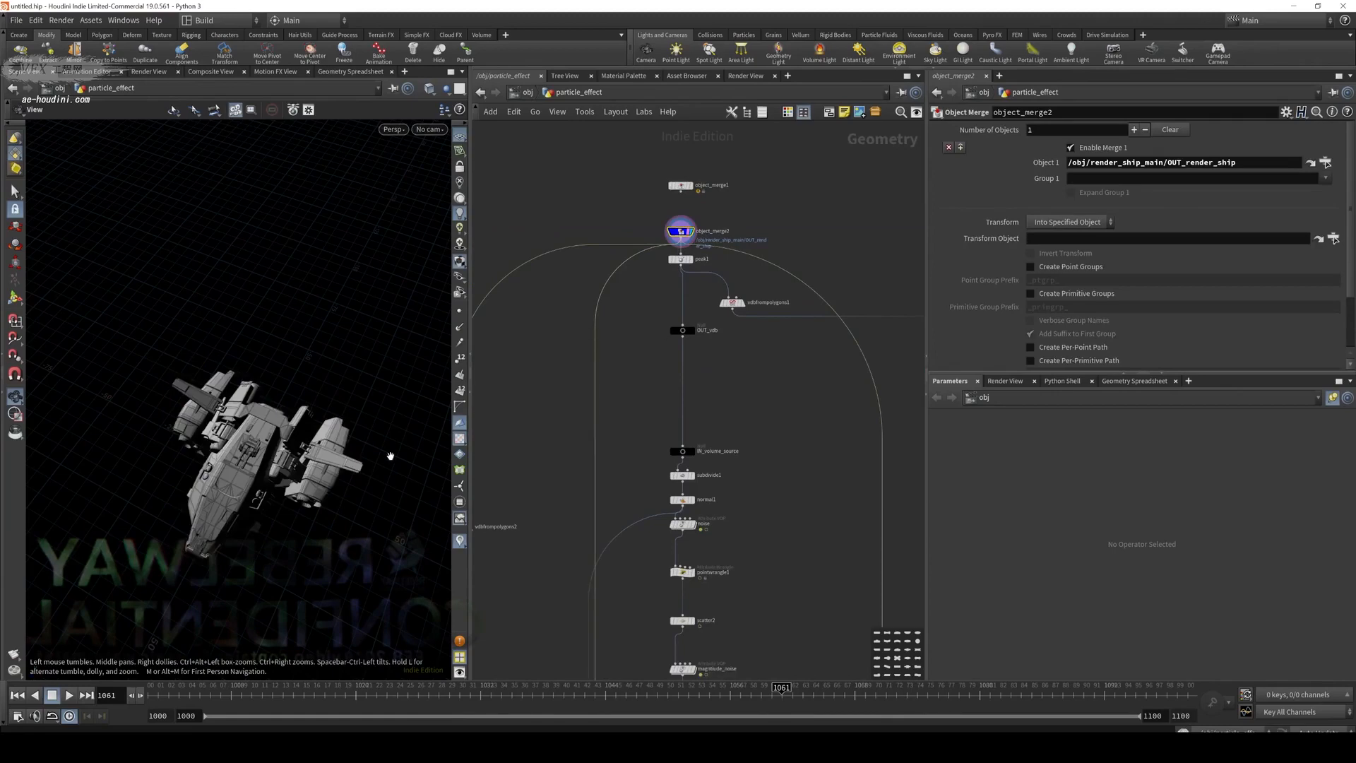
left_click_drag(390, 457, 422, 234)
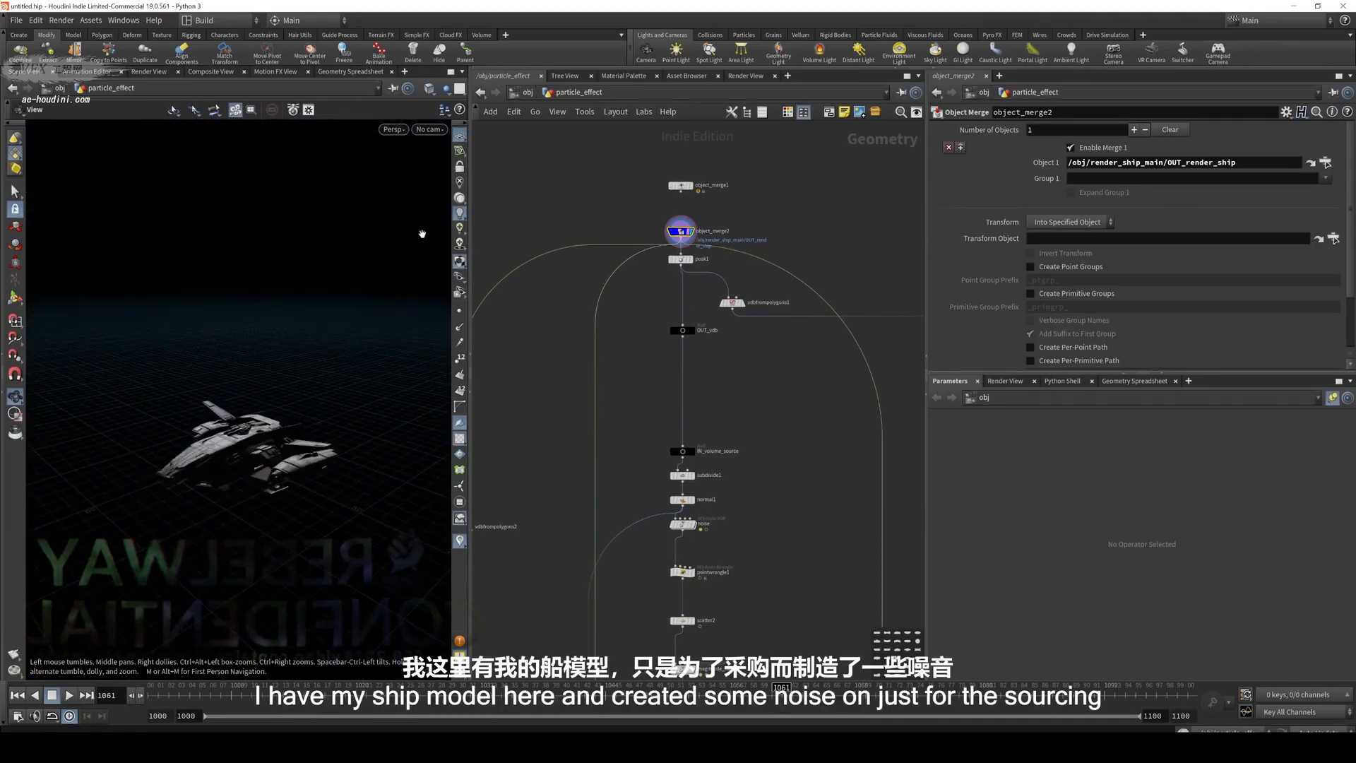
left_click(460, 199)
left_click_drag(311, 417, 296, 470)
Preview the OUT_vdb null and the noise VOP on the ship, and examine the nodes inside the noise network
left_click(682, 330)
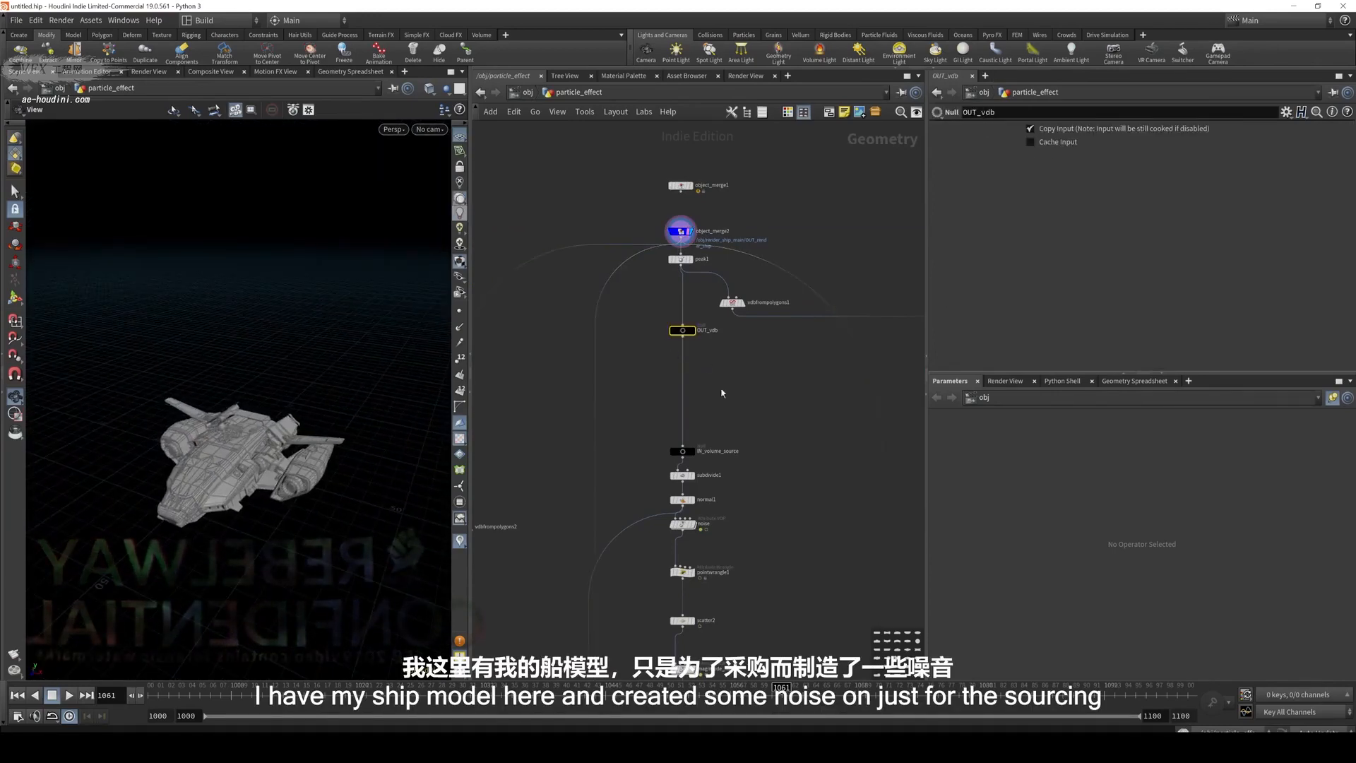
middle_click_drag(738, 469, 744, 396)
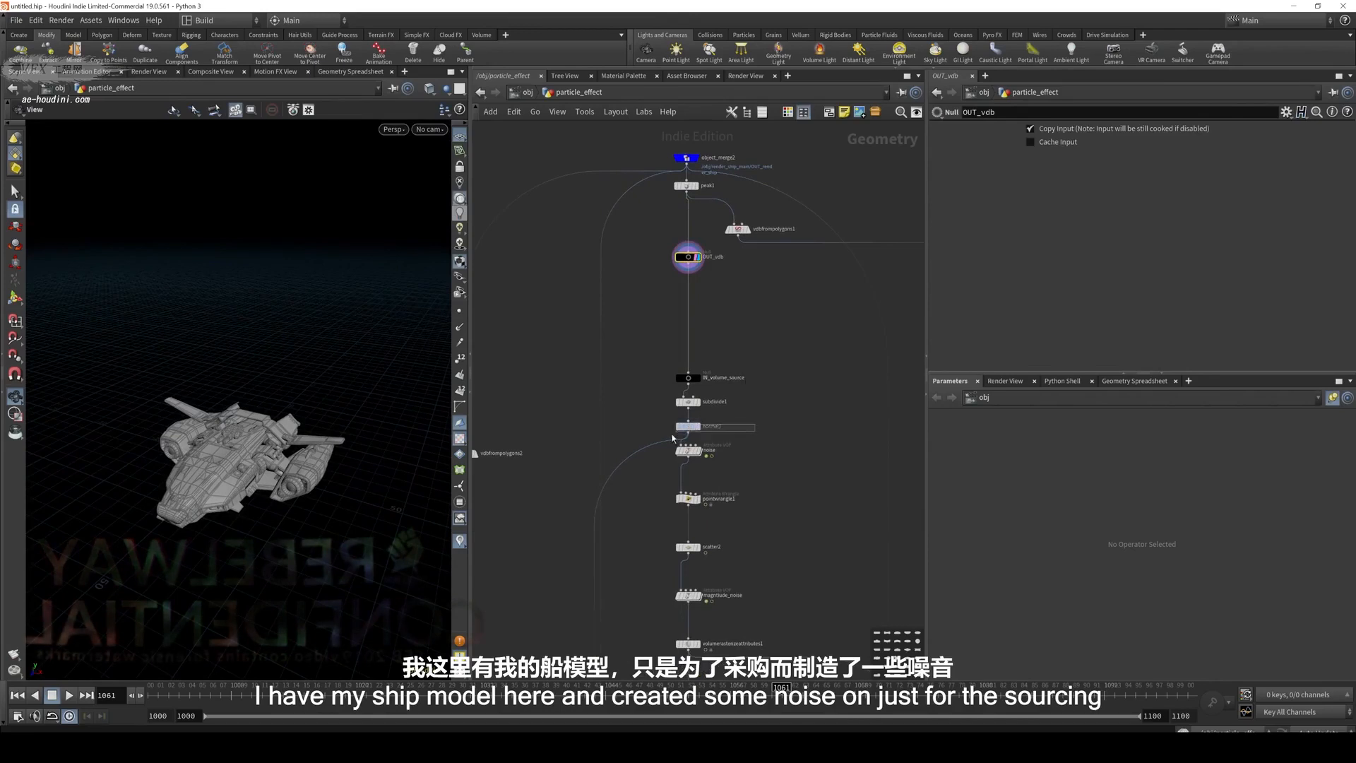
key("r")
left_click_drag(672, 434, 694, 453)
key("r")
double_click(687, 453)
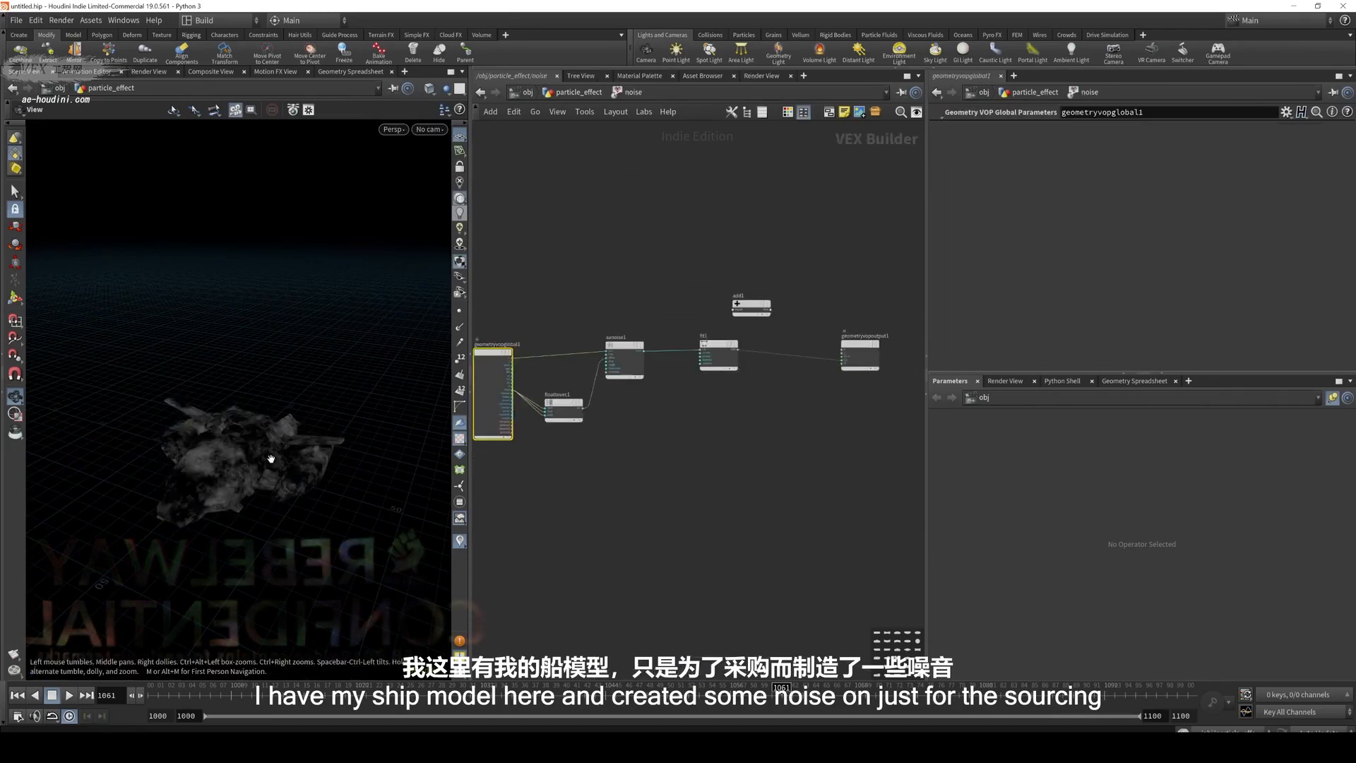
left_click_drag(266, 448, 231, 449)
key("u")
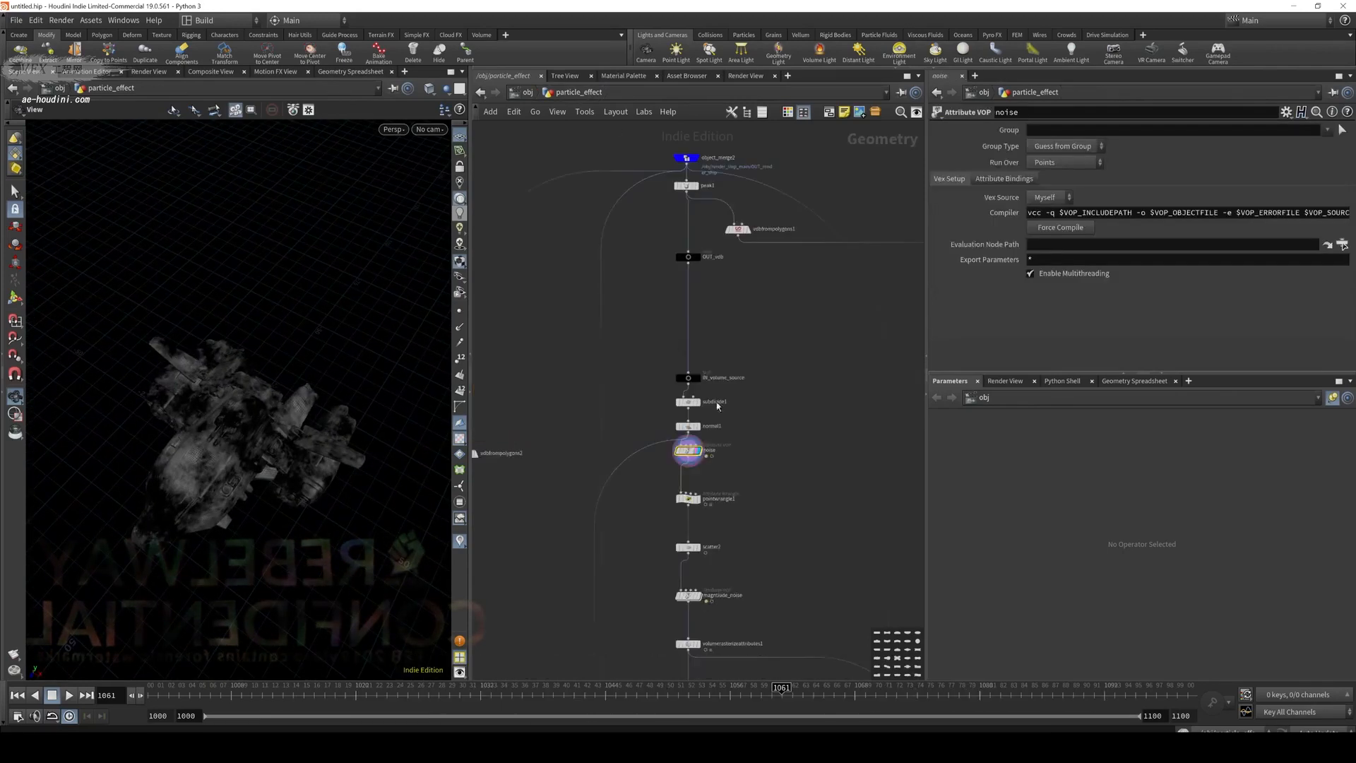
Display pointwrangle1 and inspect the ship's point normals up close in the viewport
left_click(696, 458)
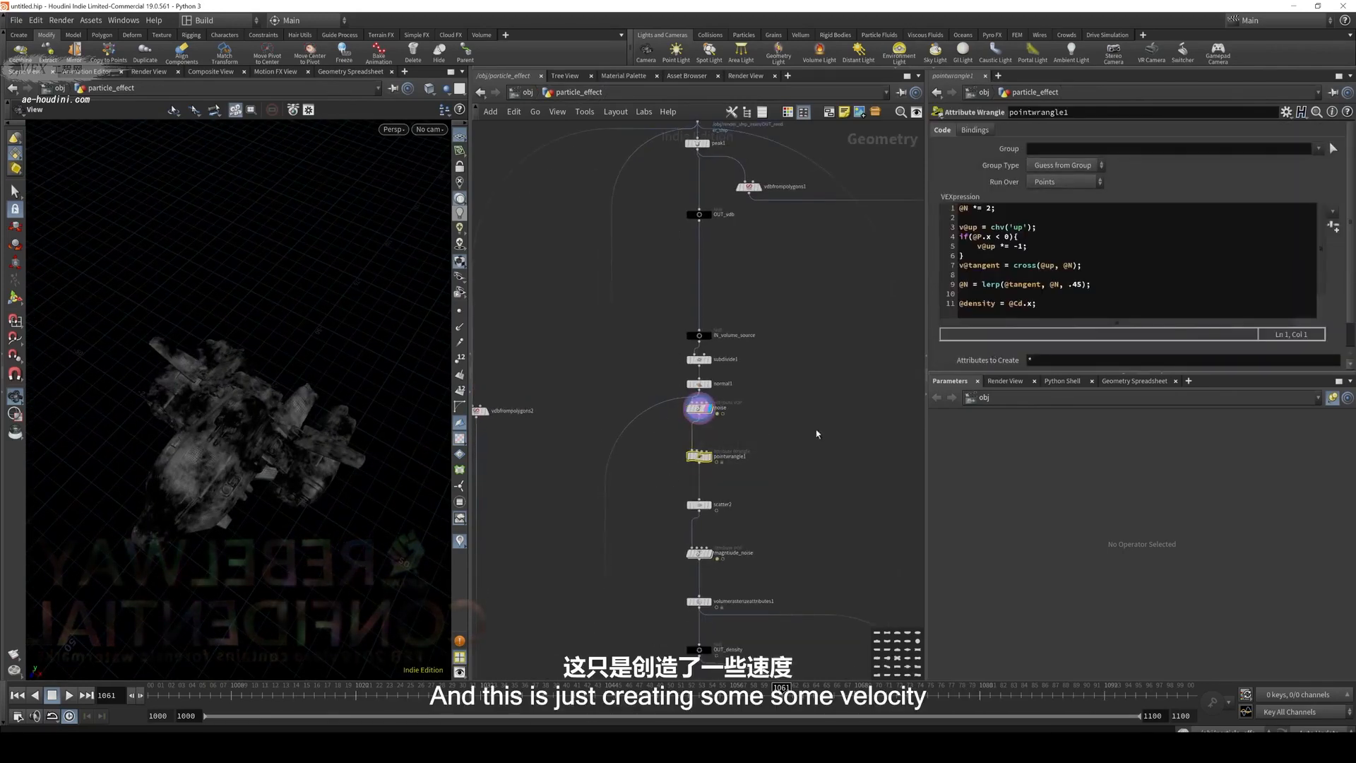
key("r")
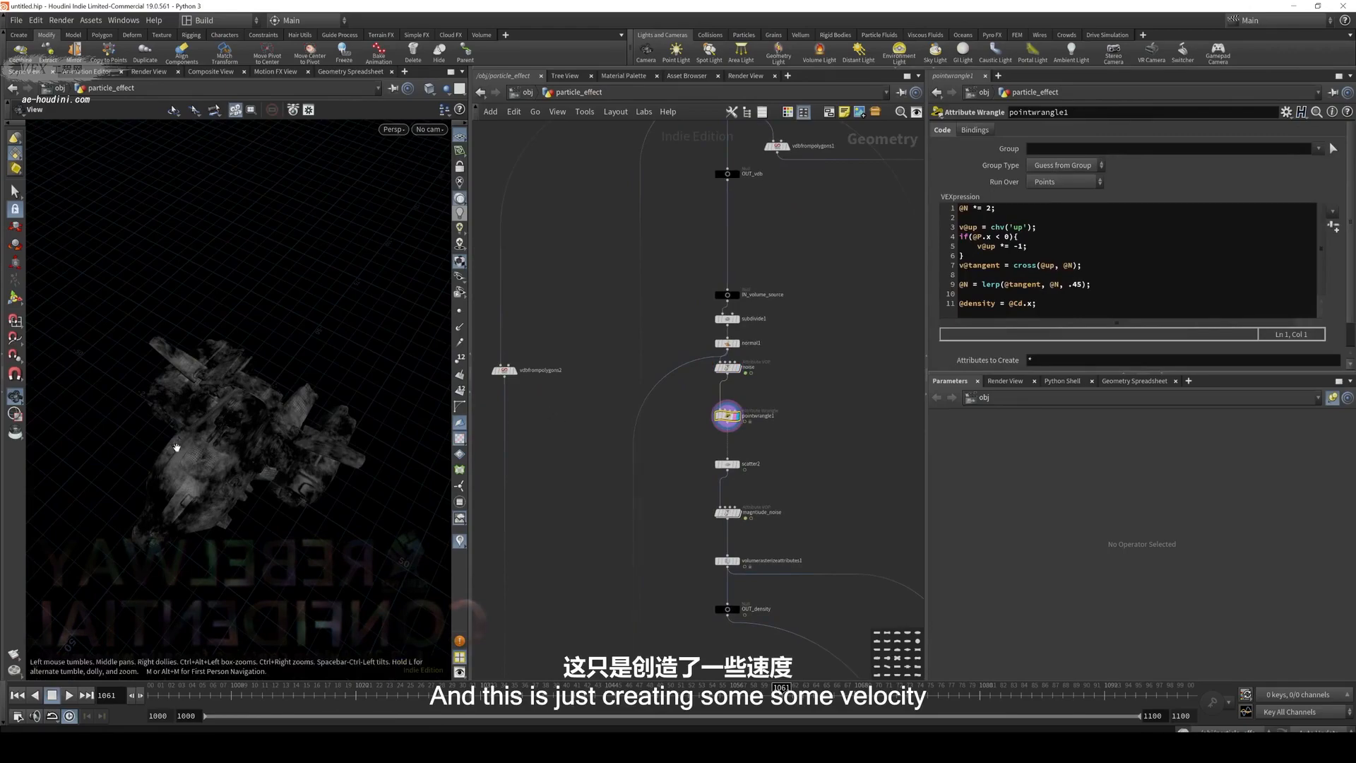
left_click_drag(174, 450, 470, 339)
left_click(462, 328)
middle_click_drag(247, 431, 279, 395)
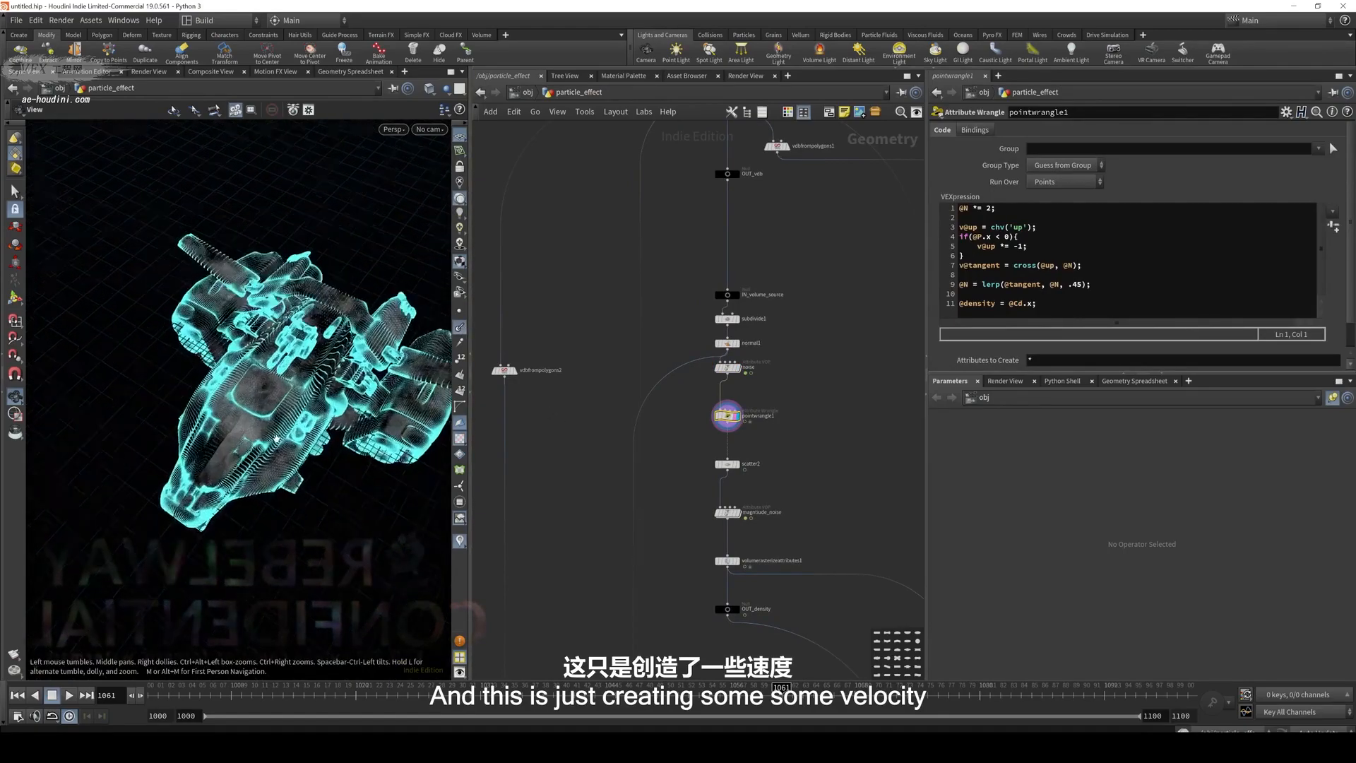
right_click_drag(279, 396, 266, 430)
left_click_drag(266, 430, 510, 320)
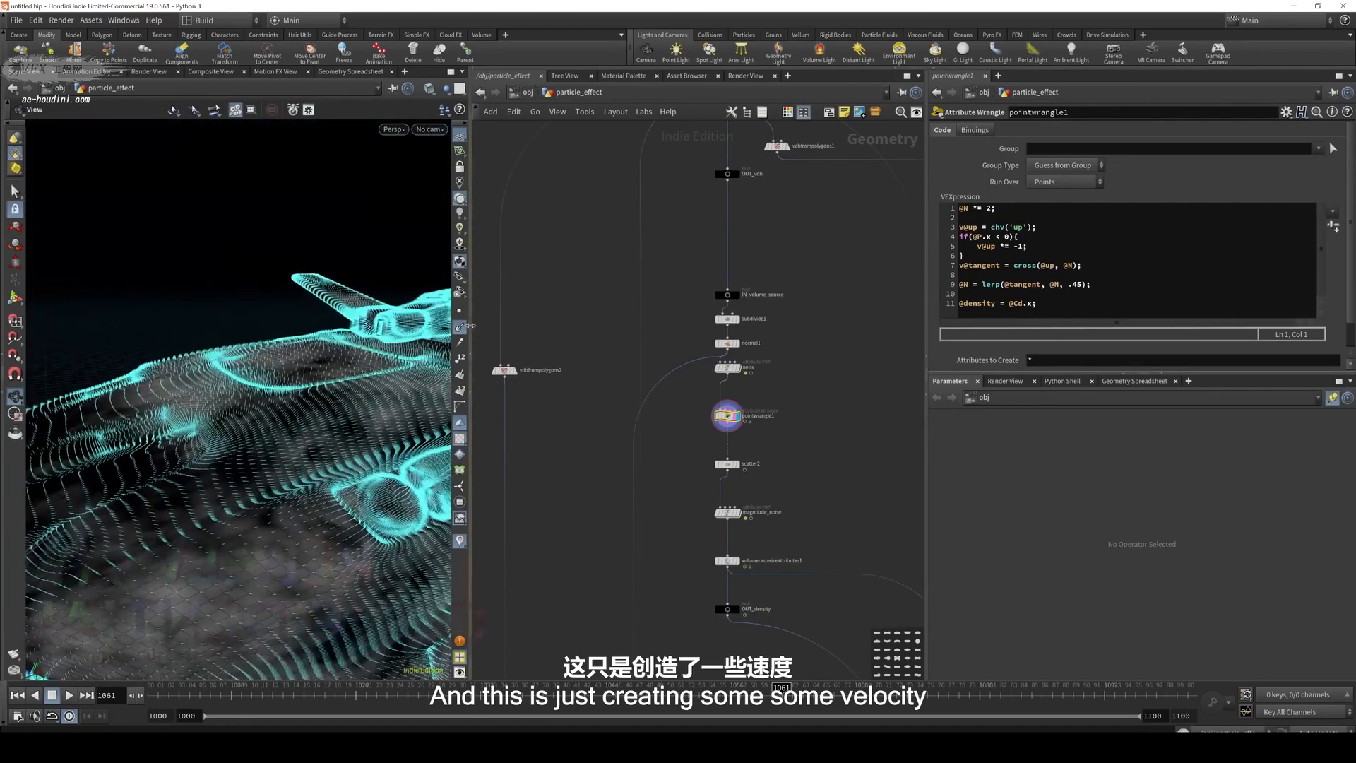
left_click(461, 328)
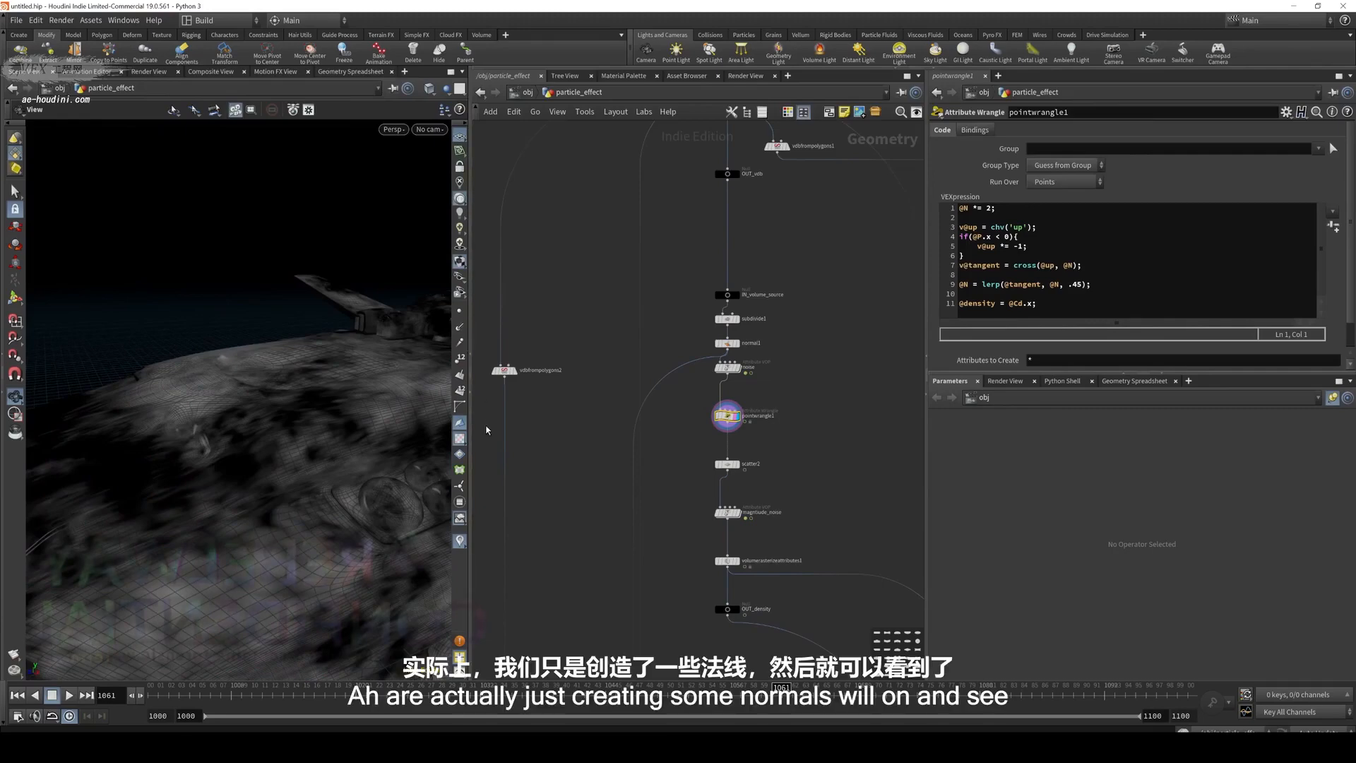
Review the pointwrangle1 VEX code and show the point normals again across the whole ship
left_click(1059, 295)
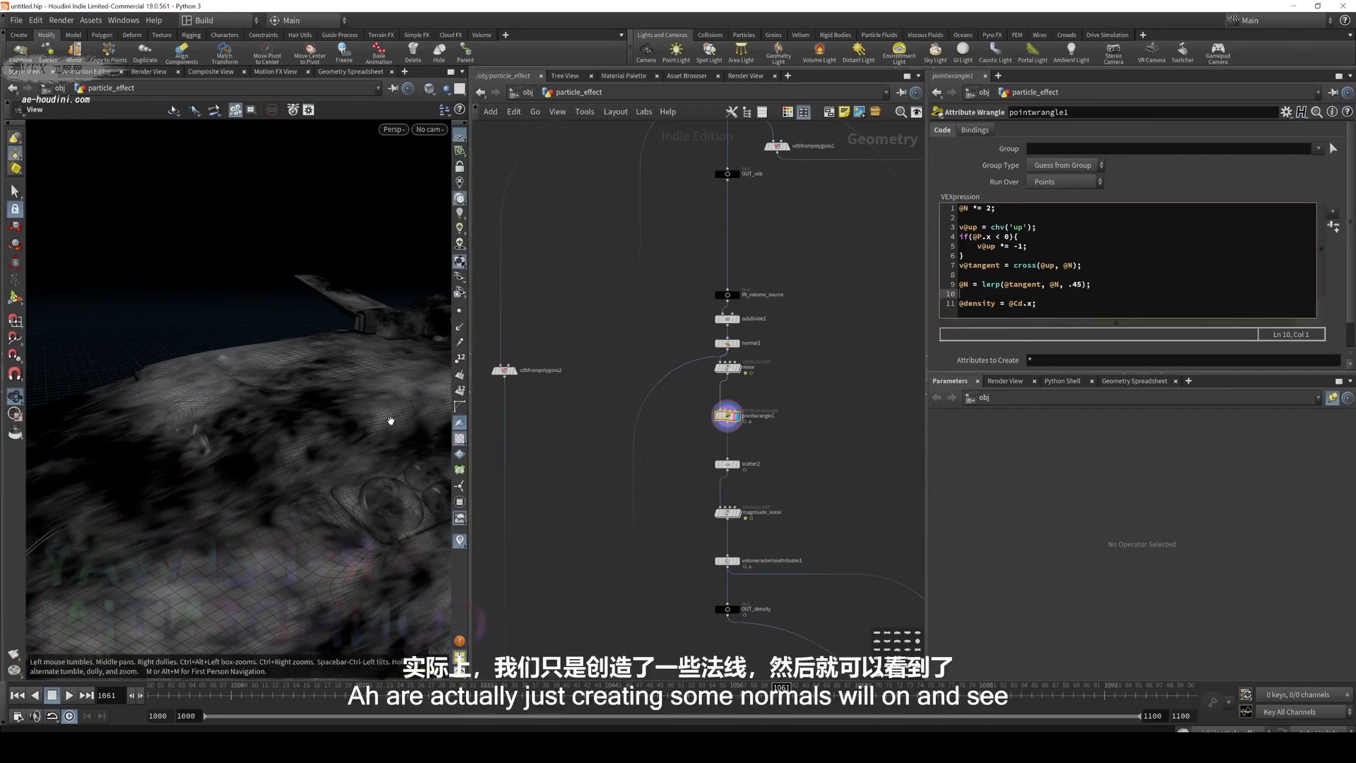
left_click(460, 327)
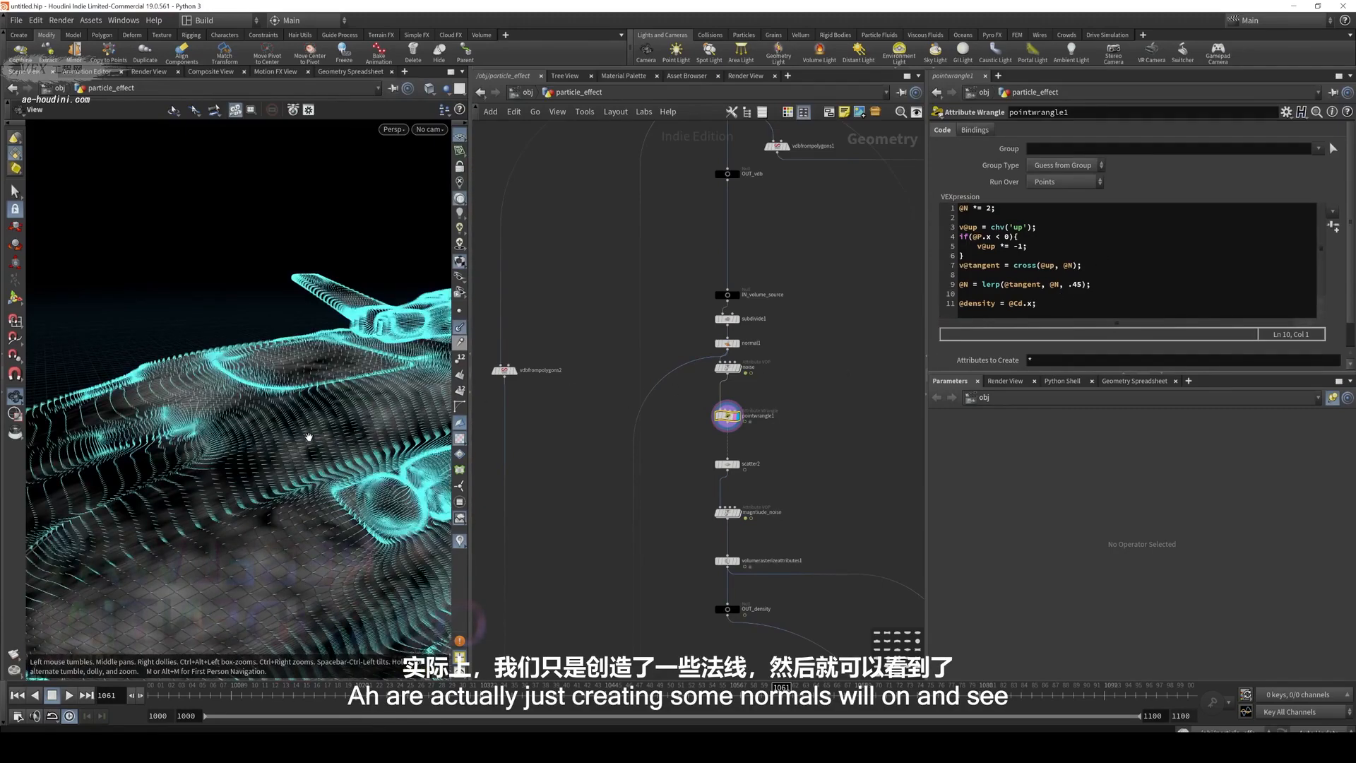
left_click_drag(311, 439, 396, 409)
left_click_drag(258, 501, 219, 459)
scroll(196, 424, "down", 4)
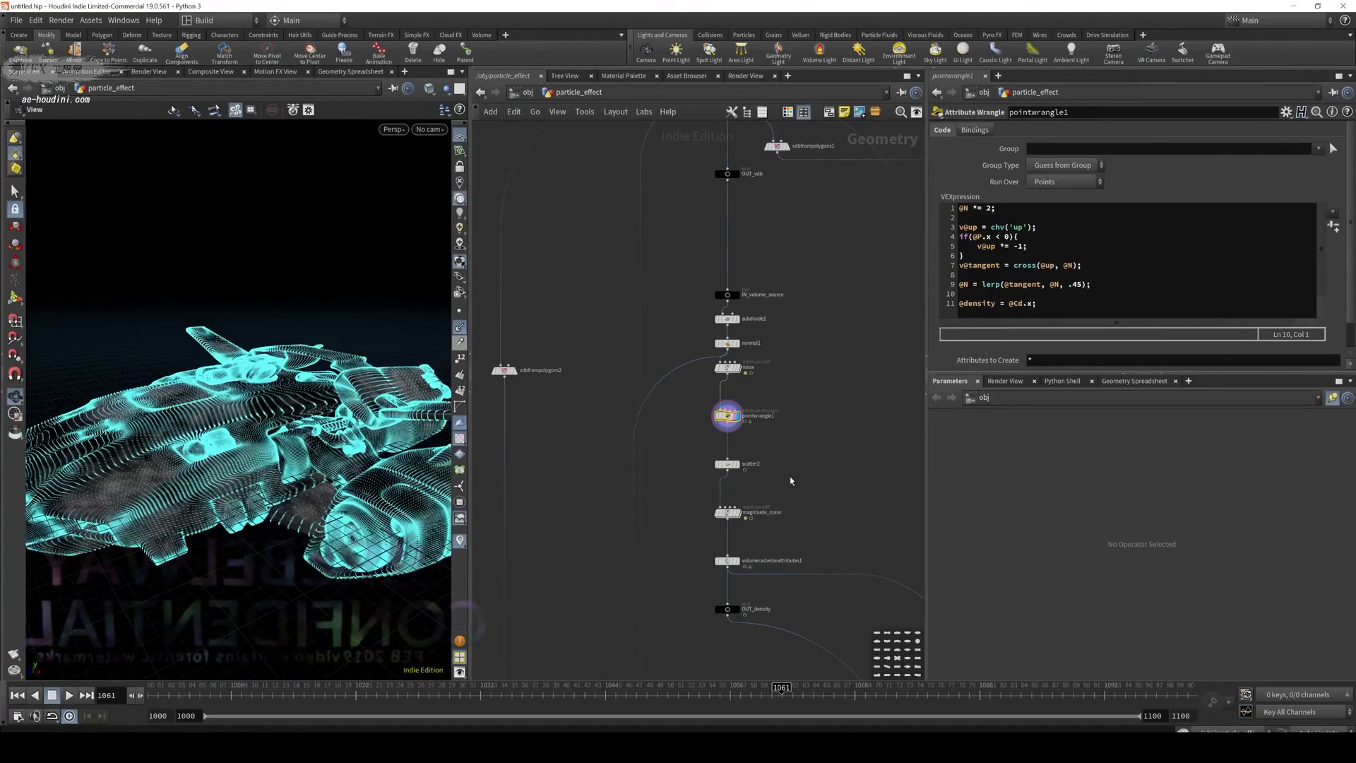
Display the scatter node below pointwrangle1 and the magntiude_noise VOP to compare their points on the ship
left_click_drag(777, 447, 679, 476)
key("r")
mouse_move(302, 449)
left_mouse_down()
mouse_move(367, 480)
mouse_move(378, 469)
mouse_move(283, 467)
left_mouse_up()
left_click_drag(783, 487, 661, 546)
key("r")
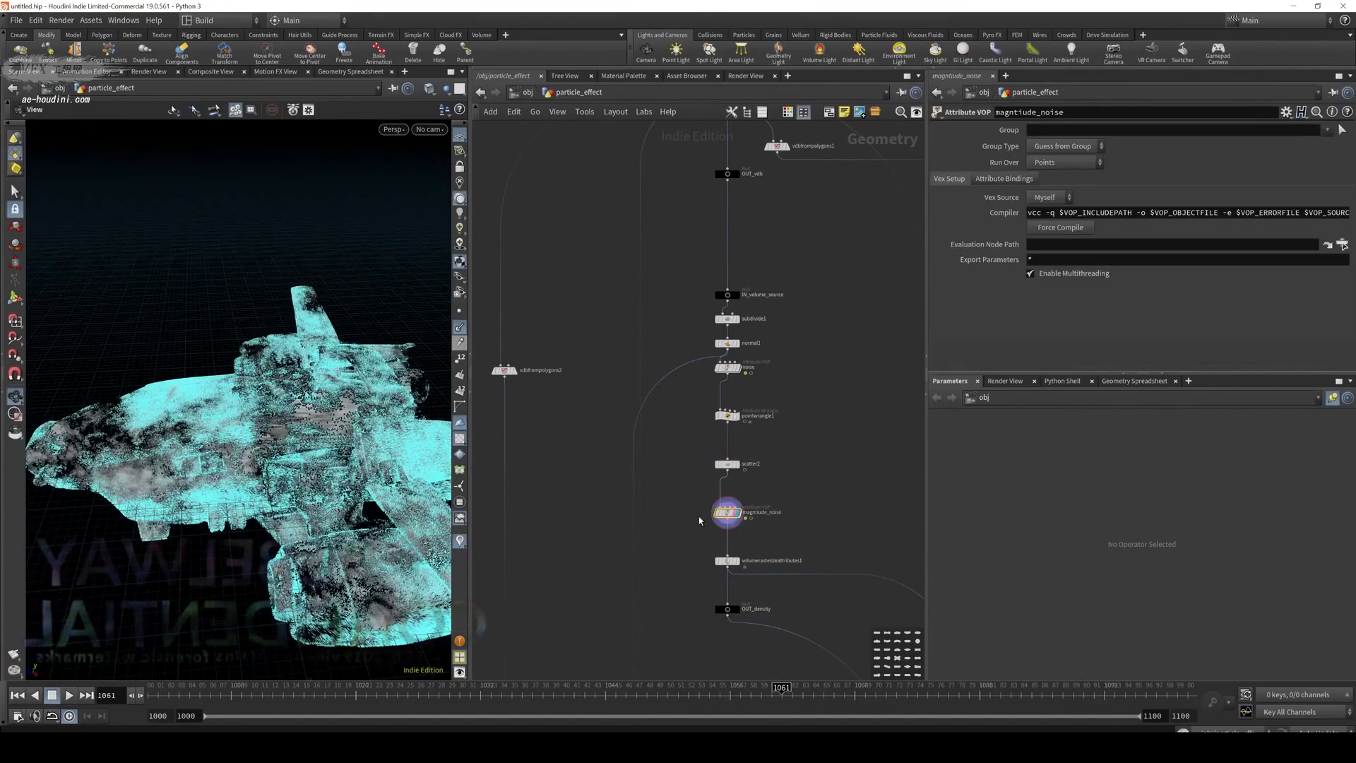
Open the magntiude_noise network and inspect its multiply node and the constant vector added to the noise
double_click(727, 513)
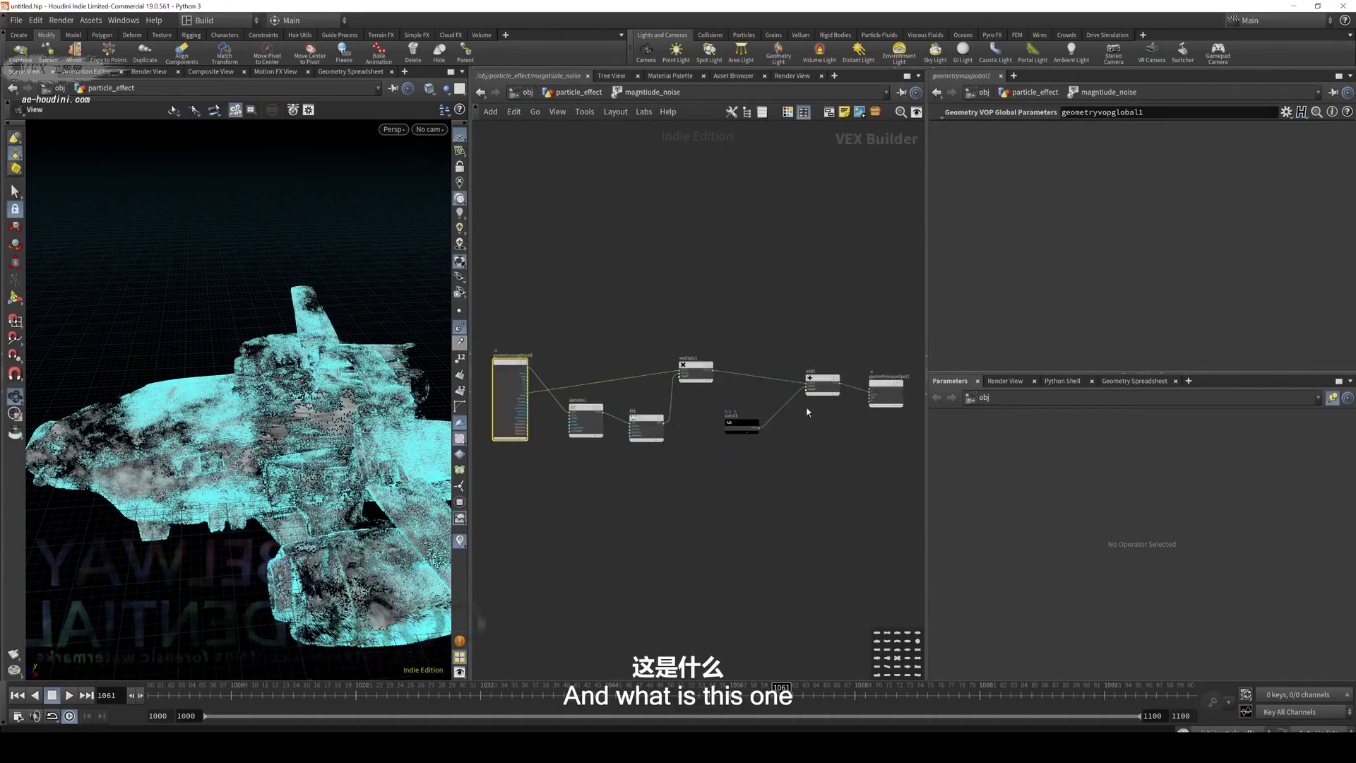
scroll(860, 328, "up", 6)
scroll(860, 328, "down", 5)
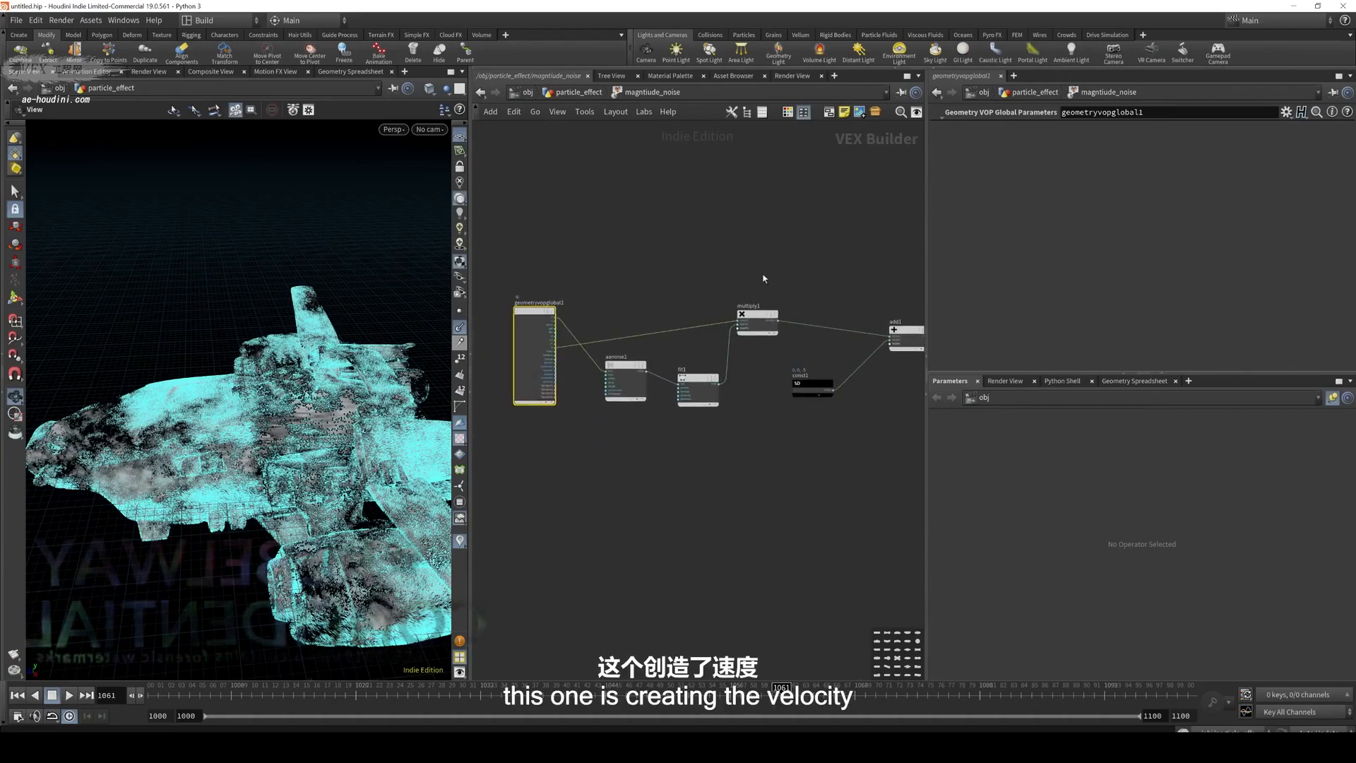
left_click_drag(692, 305, 746, 335)
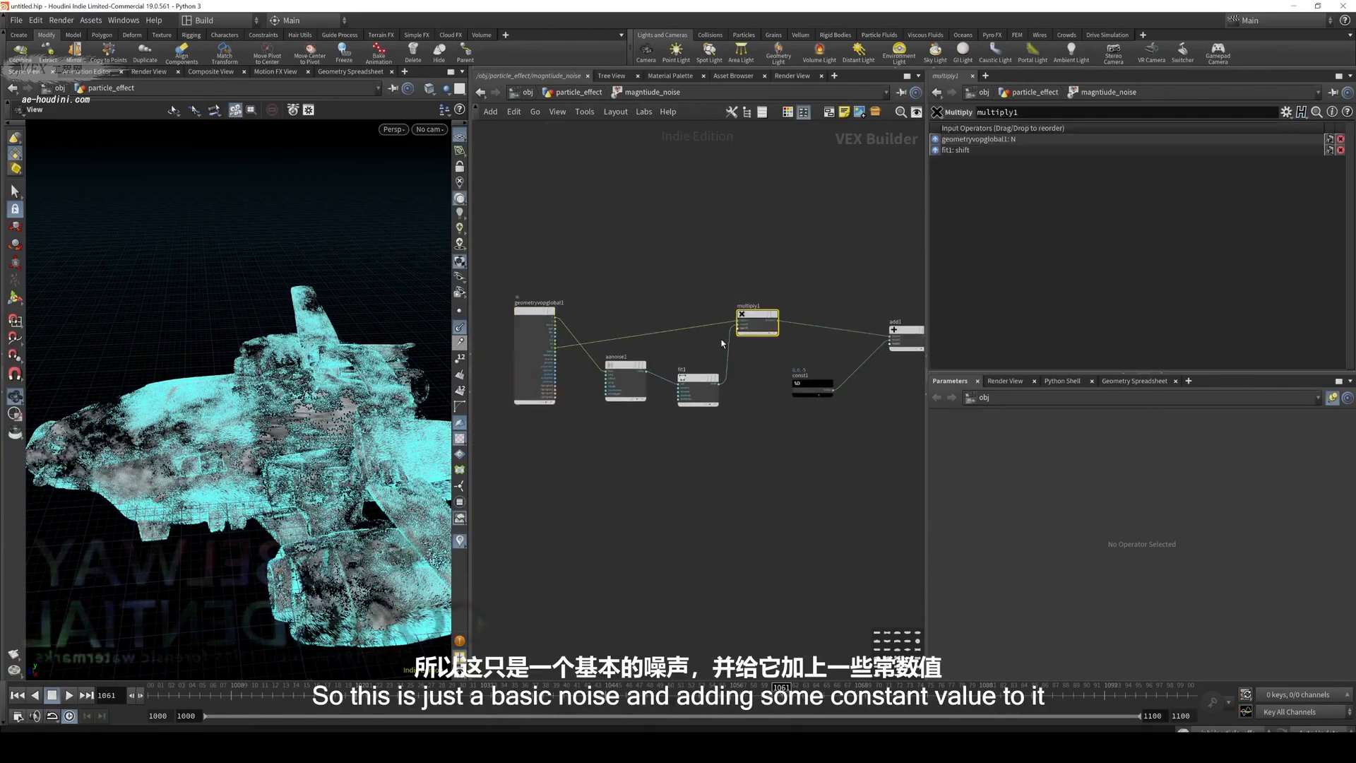
middle_click_drag(705, 261, 616, 267)
left_click_drag(813, 272, 825, 339)
mouse_move(773, 433)
left_mouse_down()
mouse_move(701, 386)
mouse_move(727, 419)
left_mouse_up()
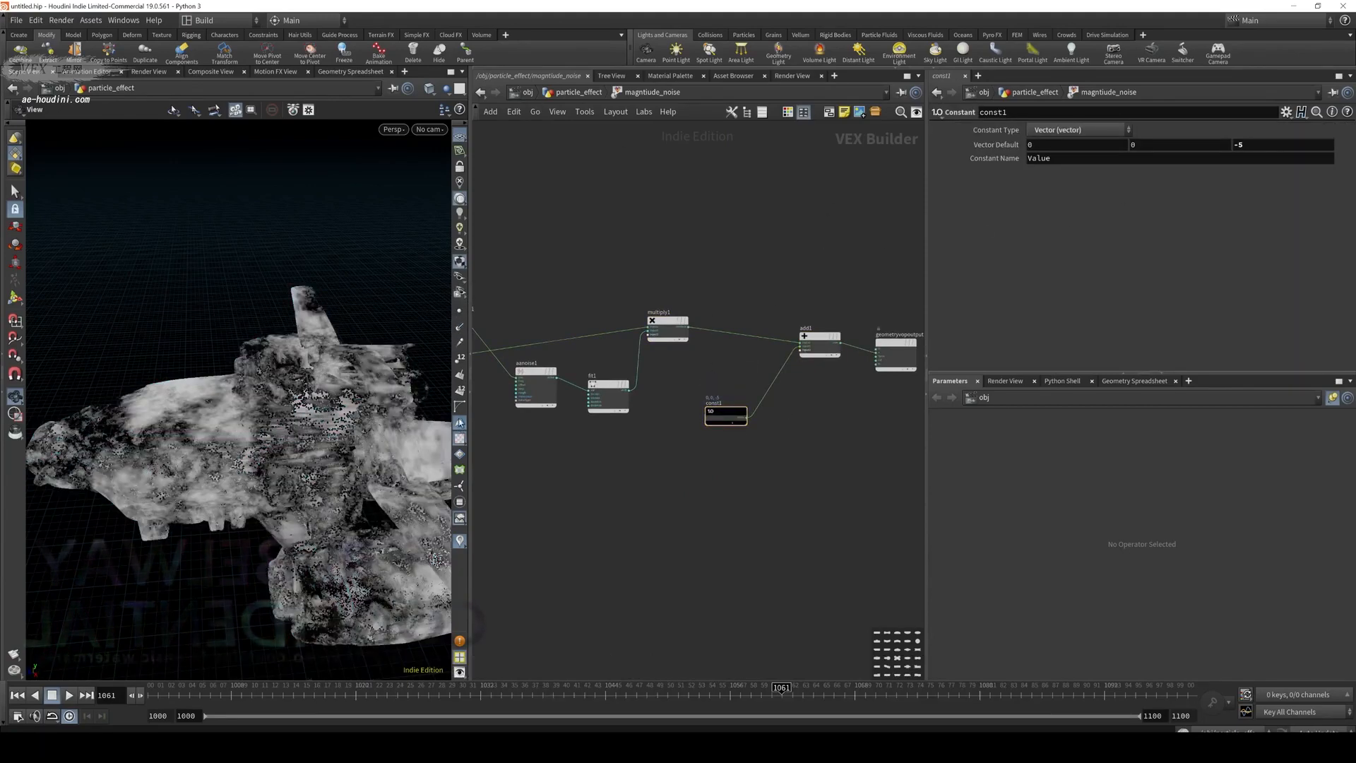
Examine the point velocity trails from the front of the ship and return to the particle_effect network
mouse_move(258, 460)
left_mouse_down()
mouse_move(212, 438)
mouse_move(289, 424)
left_mouse_up()
scroll(196, 416, "up", 2)
mouse_move(137, 428)
left_mouse_down()
mouse_move(182, 428)
mouse_move(141, 445)
left_mouse_up()
left_click(578, 92)
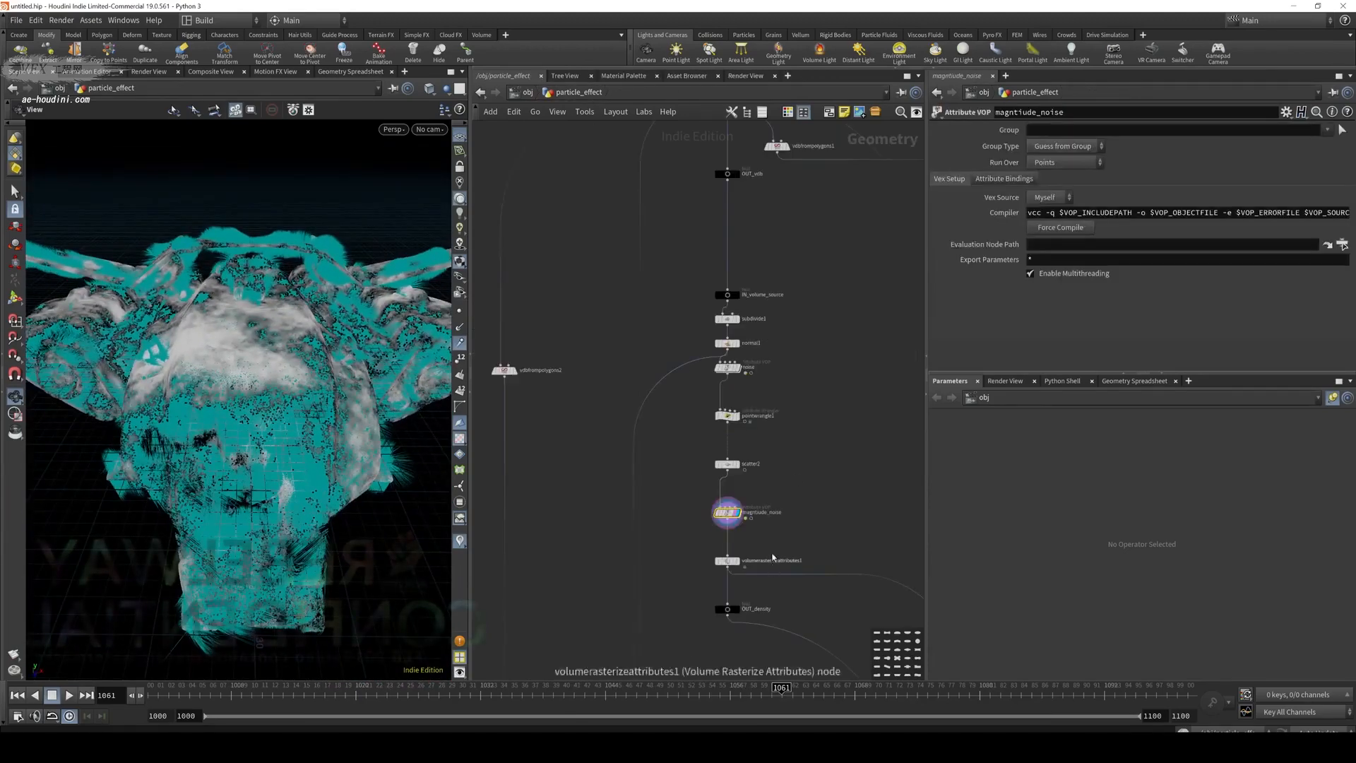
Display the volumerasterizeattributes1 volume and the OUT_density null that follows it
left_click(728, 561)
left_click(710, 558)
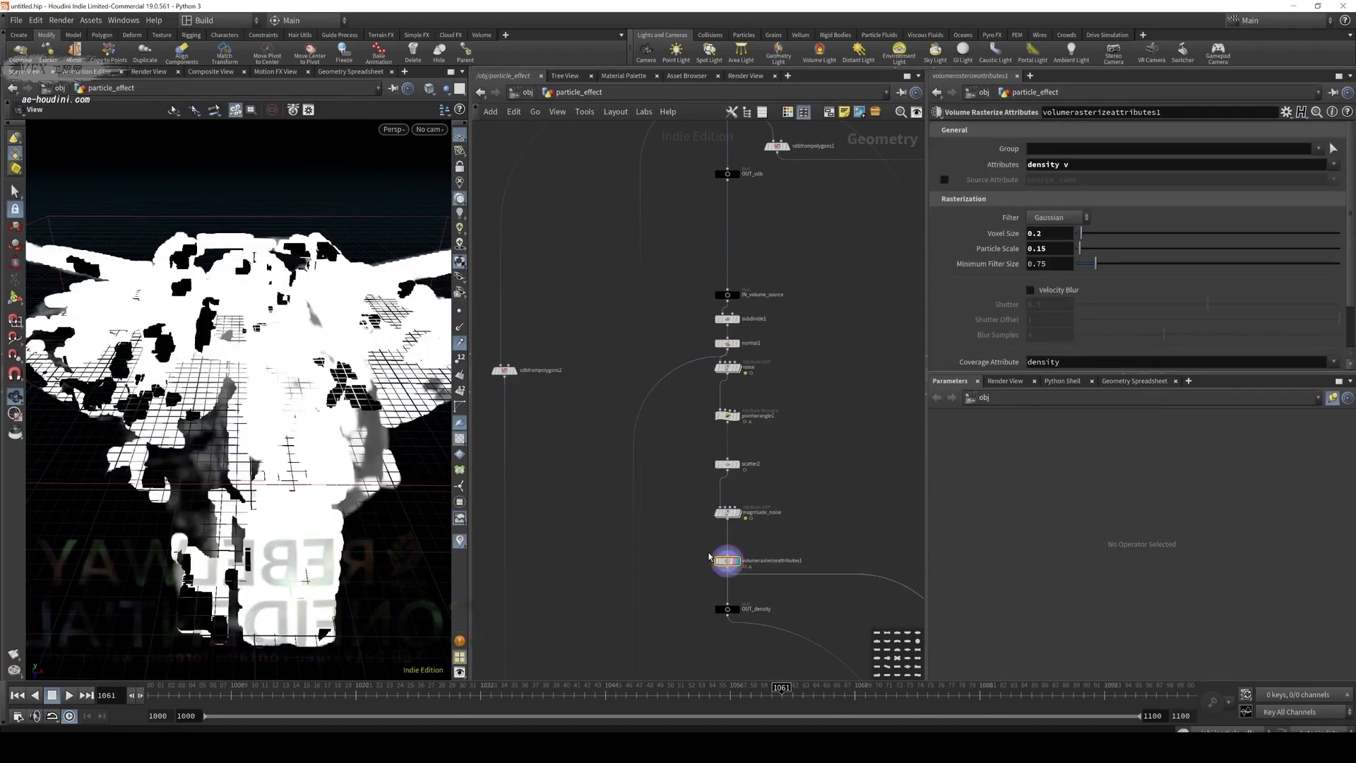
scroll(777, 529, "down", 3)
middle_click_drag(799, 598, 722, 500)
left_click(657, 468)
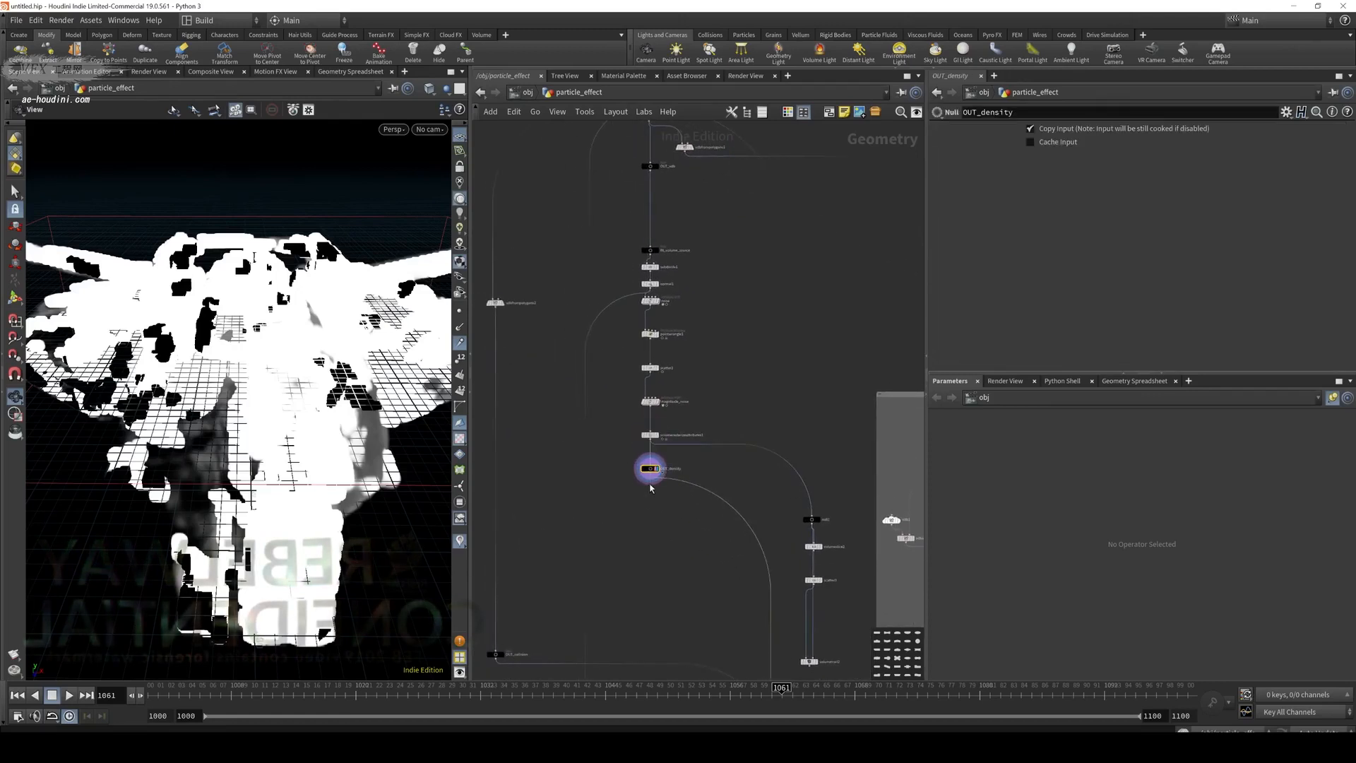
middle_click(648, 468)
Display the ship collider from vdbfrompolygons2 and inspect the OUT_collision null
middle_click_drag(618, 423, 760, 483)
middle_click_drag(650, 538, 649, 452)
left_click(636, 276)
left_click(642, 275)
left_click(635, 627)
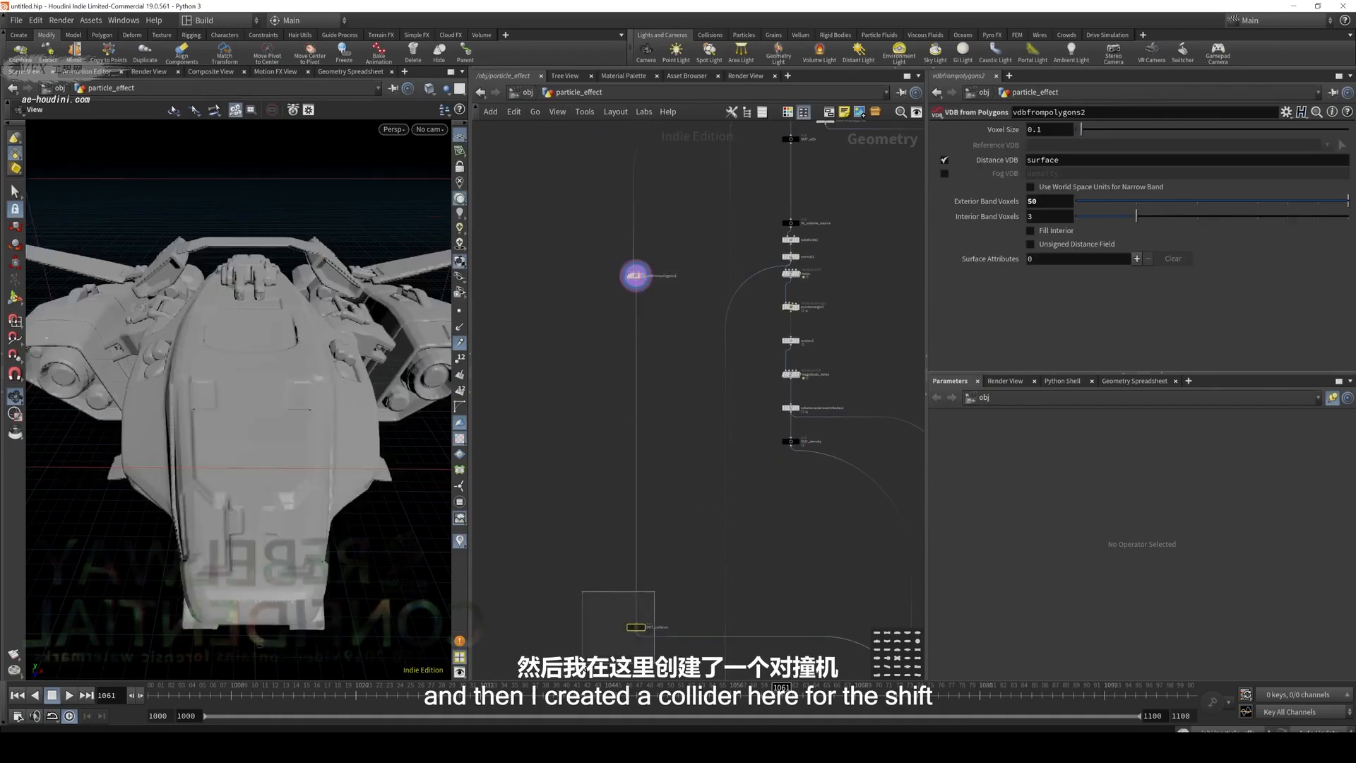
left_click(641, 627)
Go to the gravity network box and display its IN null, locating the vdbanalysis1 node below it
scroll(672, 362, "down", 4)
middle_click_drag(898, 373, 677, 383)
scroll(676, 385, "up", 4)
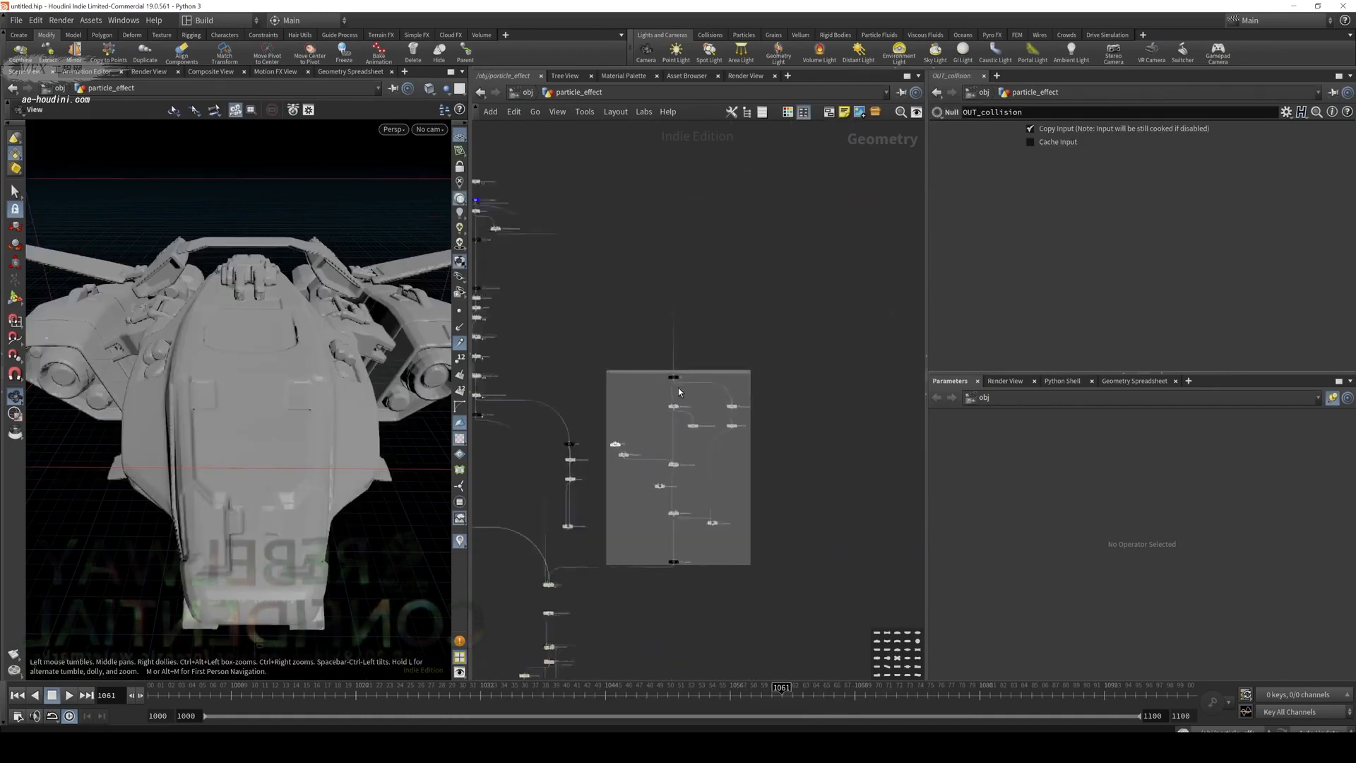
left_click(678, 370)
scroll(671, 417, "up", 3)
left_click(669, 422)
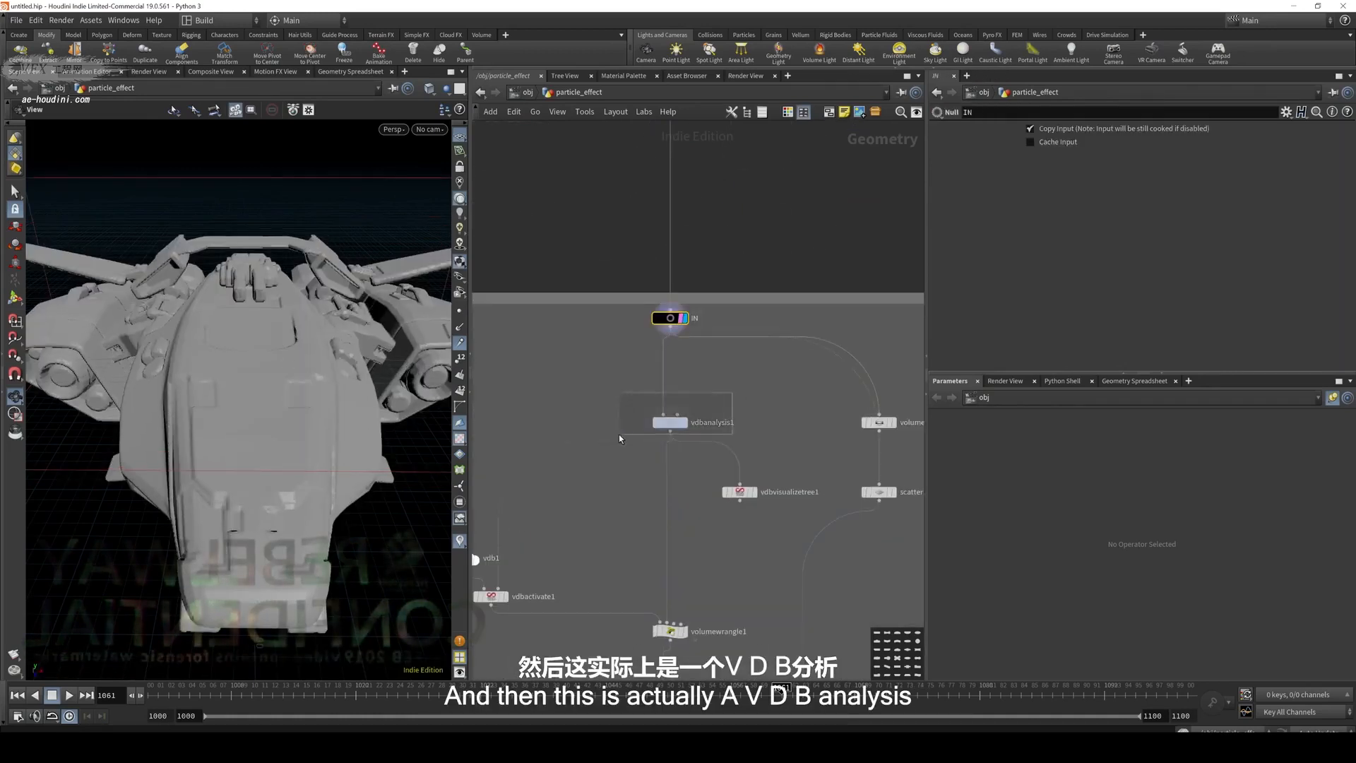
left_click(684, 318)
Trace the IN null's source through vdbfrompolygons1 and display the vdbanalysis1 node with its gradient settings
scroll(707, 247, "down", 4)
middle_click_drag(654, 240, 827, 449)
scroll(621, 268, "up", 4)
left_click_drag(629, 262, 829, 287)
middle_click_drag(845, 265, 552, 208)
left_click_drag(539, 231, 851, 438)
middle_click_drag(862, 366, 771, 152)
left_click(753, 538)
left_click(762, 538)
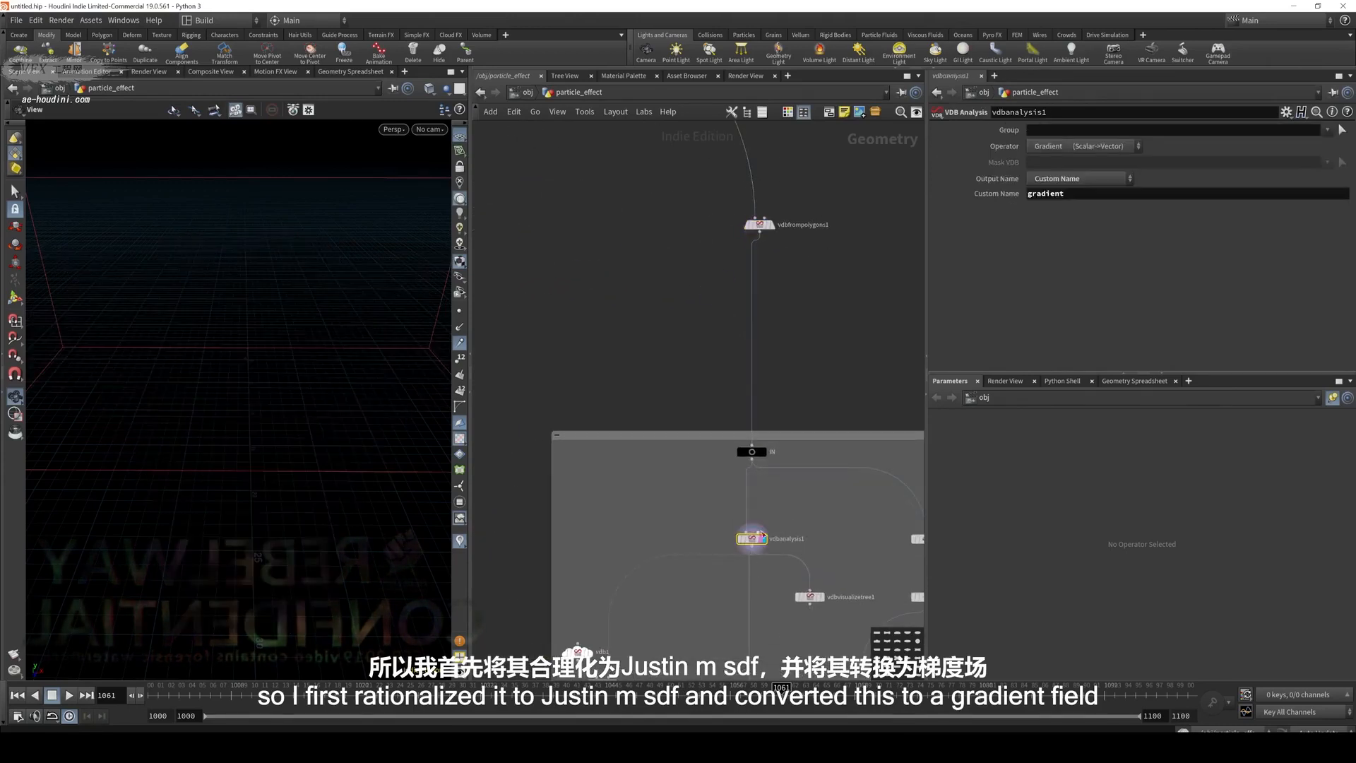
Capture an empty area of the network view as a screen snip and open it in Snip & Sketch
middle_click_drag(860, 363, 608, 474)
scroll(726, 383, "down", 4)
middle_click_drag(760, 371, 608, 465)
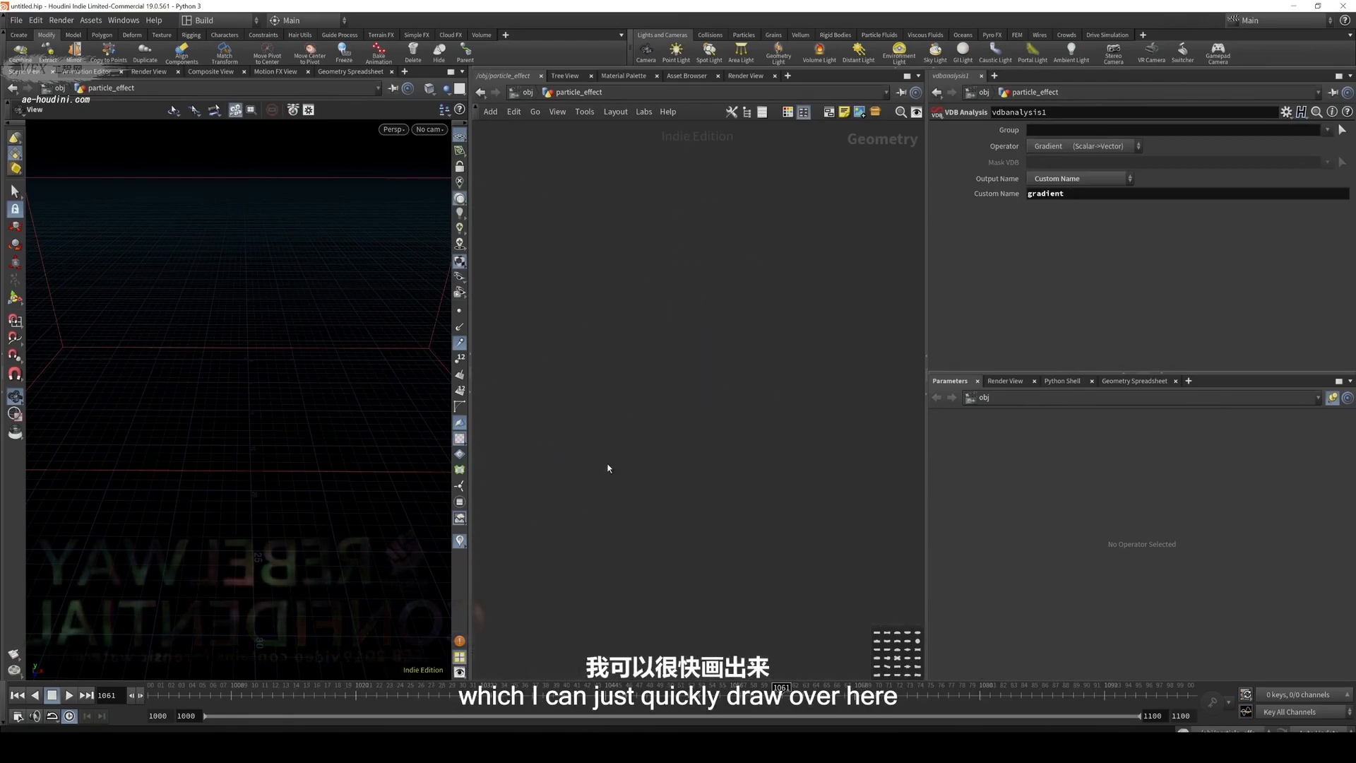
key("super+shift+s")
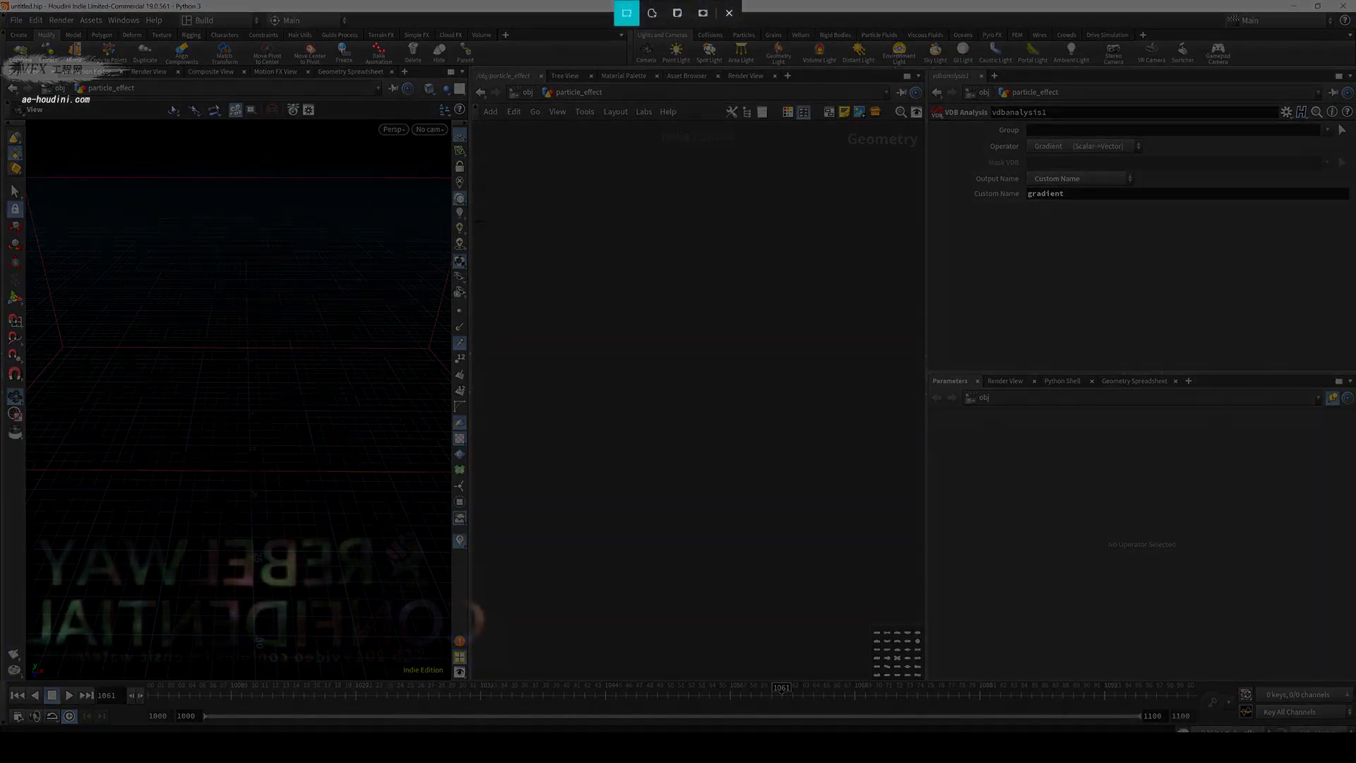
mouse_move(480, 222)
left_mouse_down()
mouse_move(811, 532)
mouse_move(915, 568)
left_mouse_up()
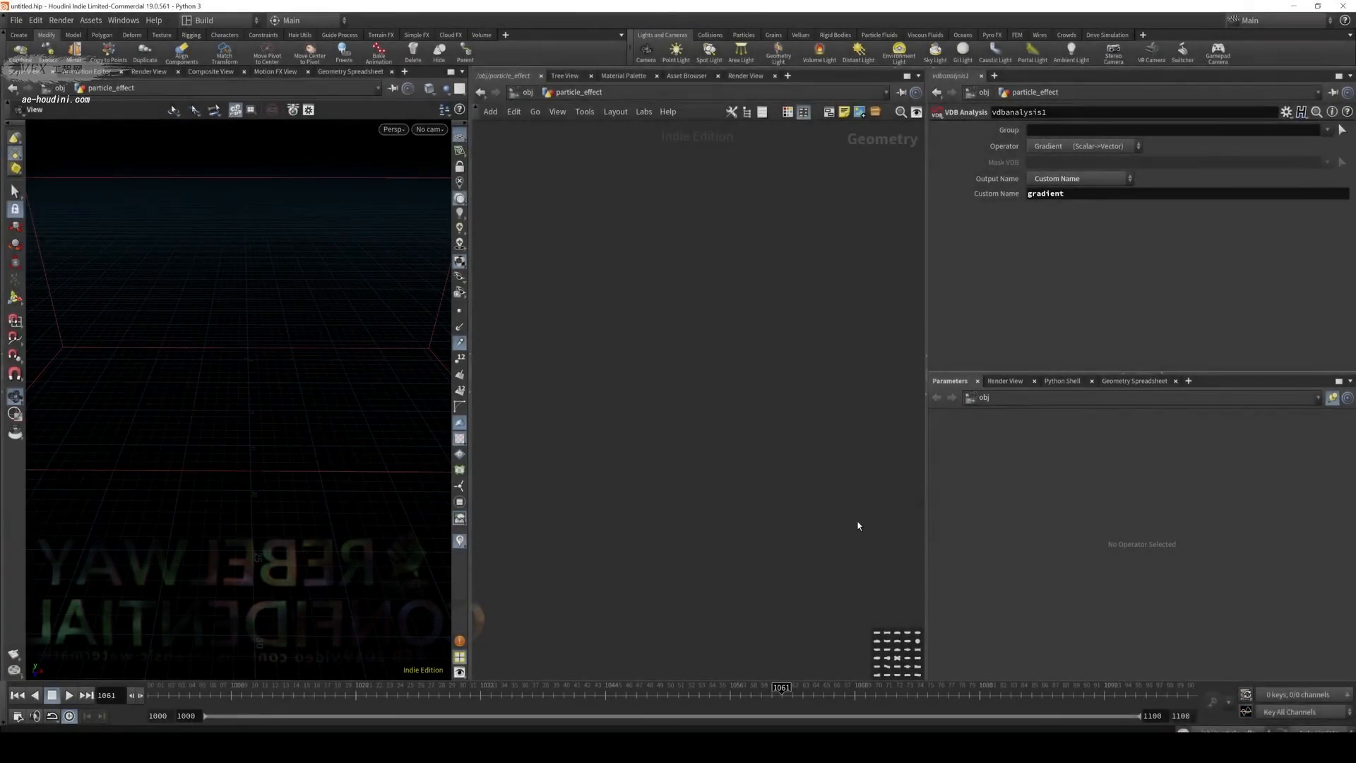
left_click(1200, 628)
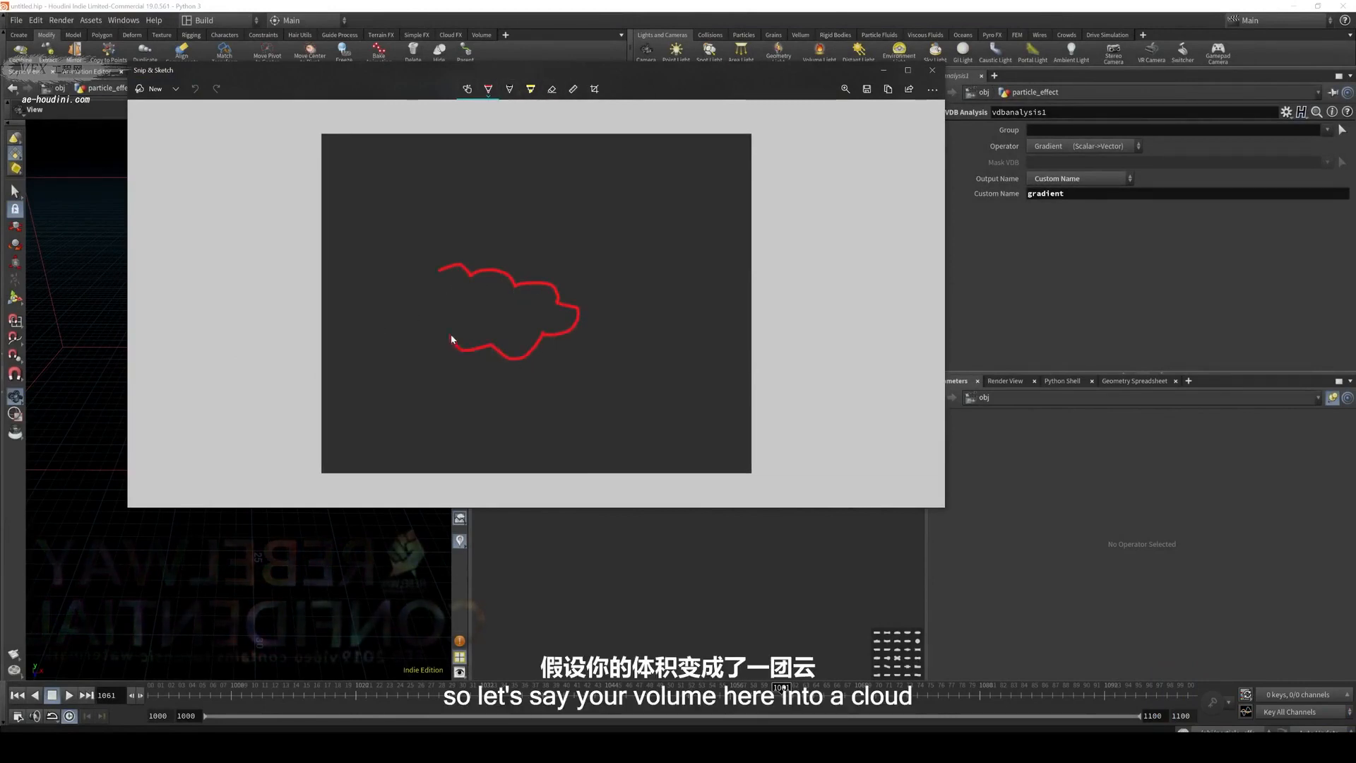
Draw a red cloud with density strokes inside and small arrows pointing outward along its upper edge, and minimize the sketch to return to Houdini
left_click_drag(407, 324, 422, 293)
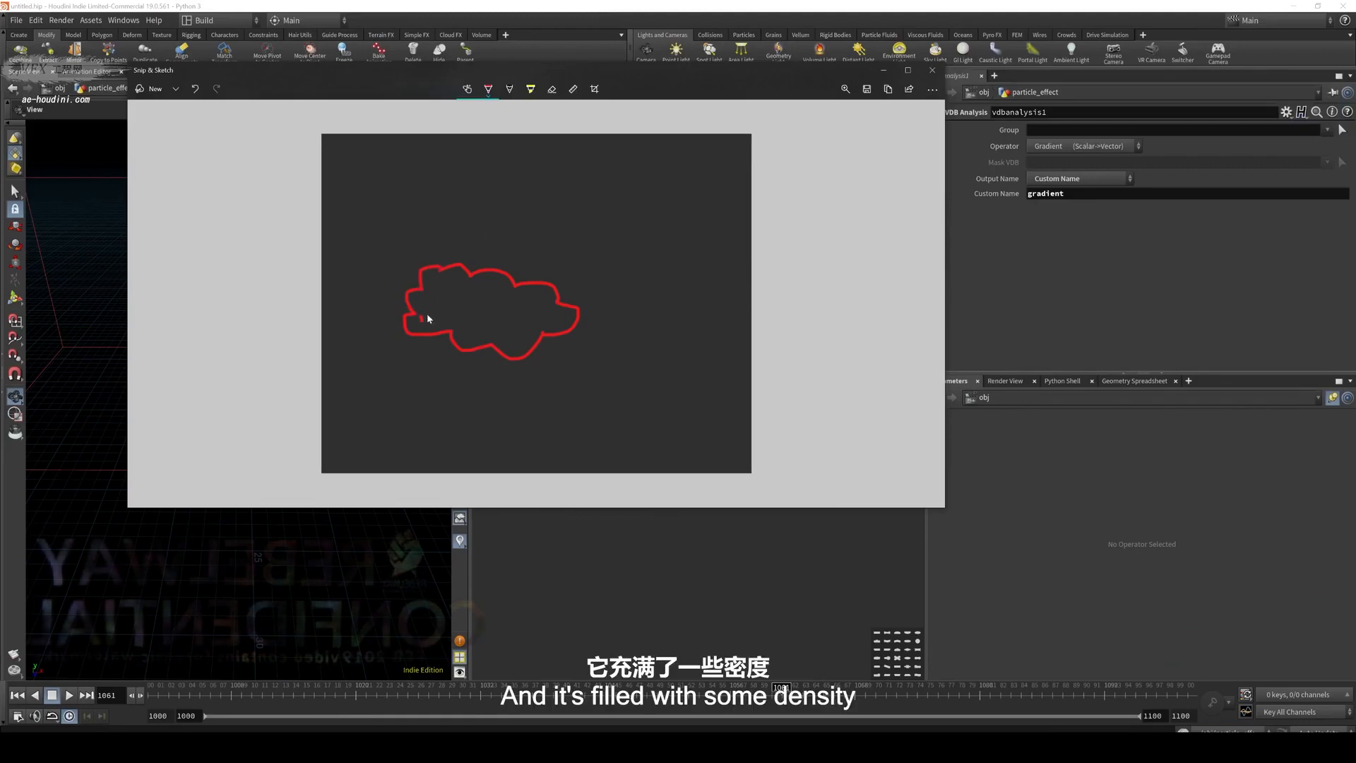
left_click_drag(501, 295, 505, 333)
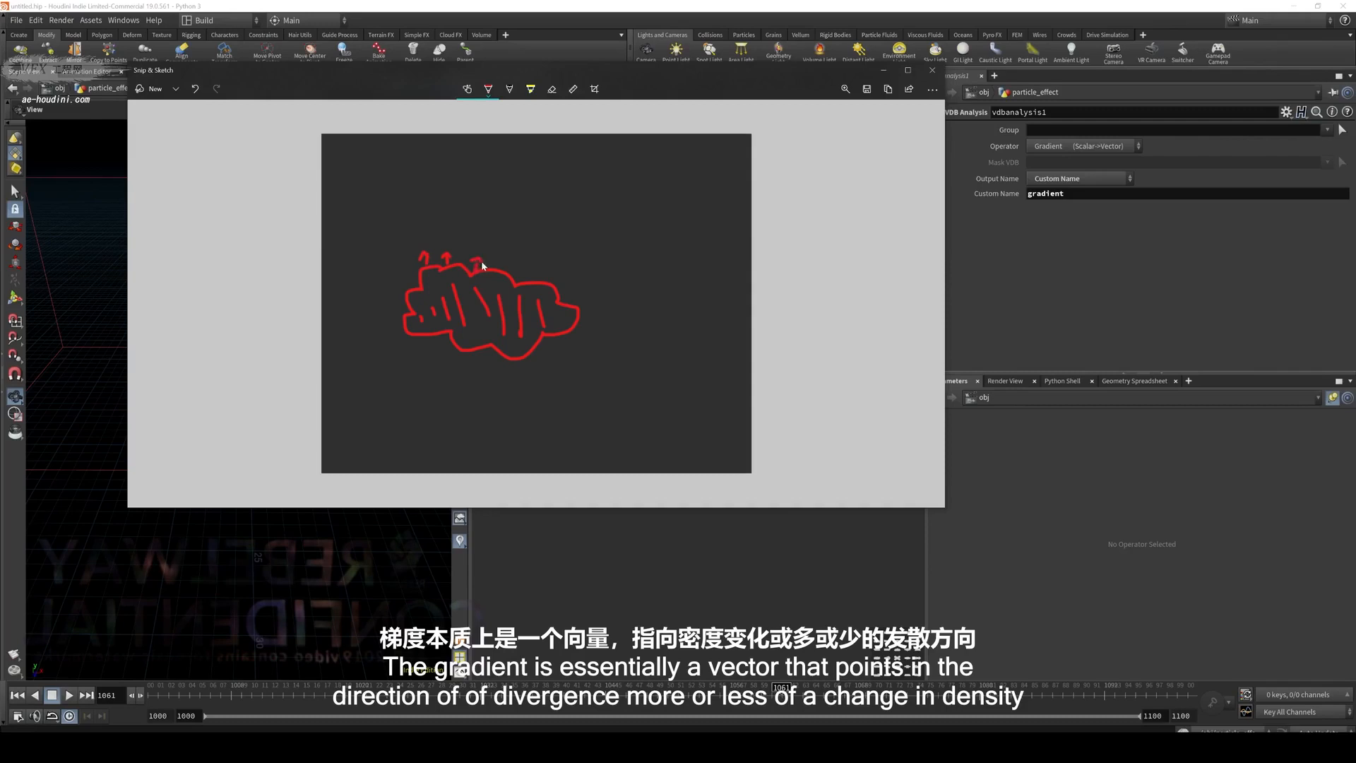
mouse_move(501, 279)
left_mouse_down()
mouse_move(510, 258)
mouse_move(516, 270)
left_mouse_up()
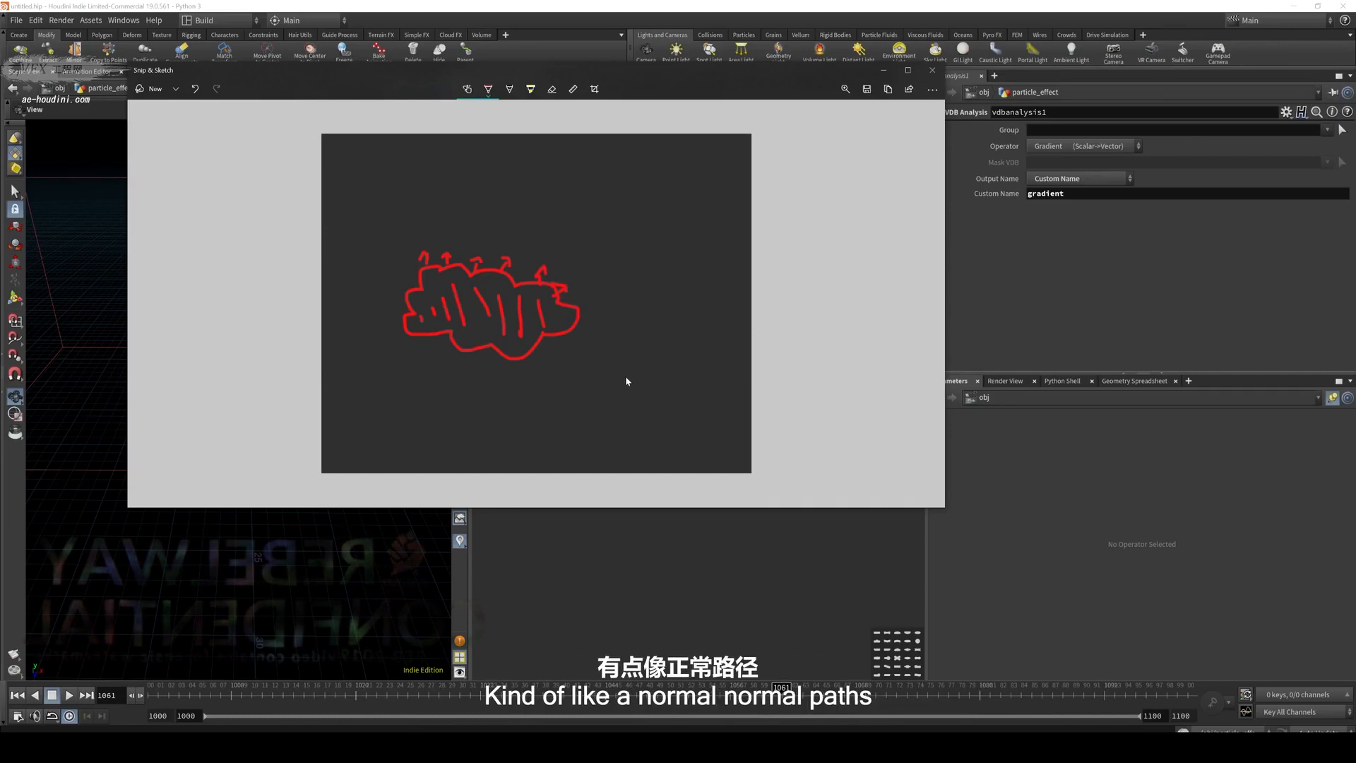
left_click(883, 70)
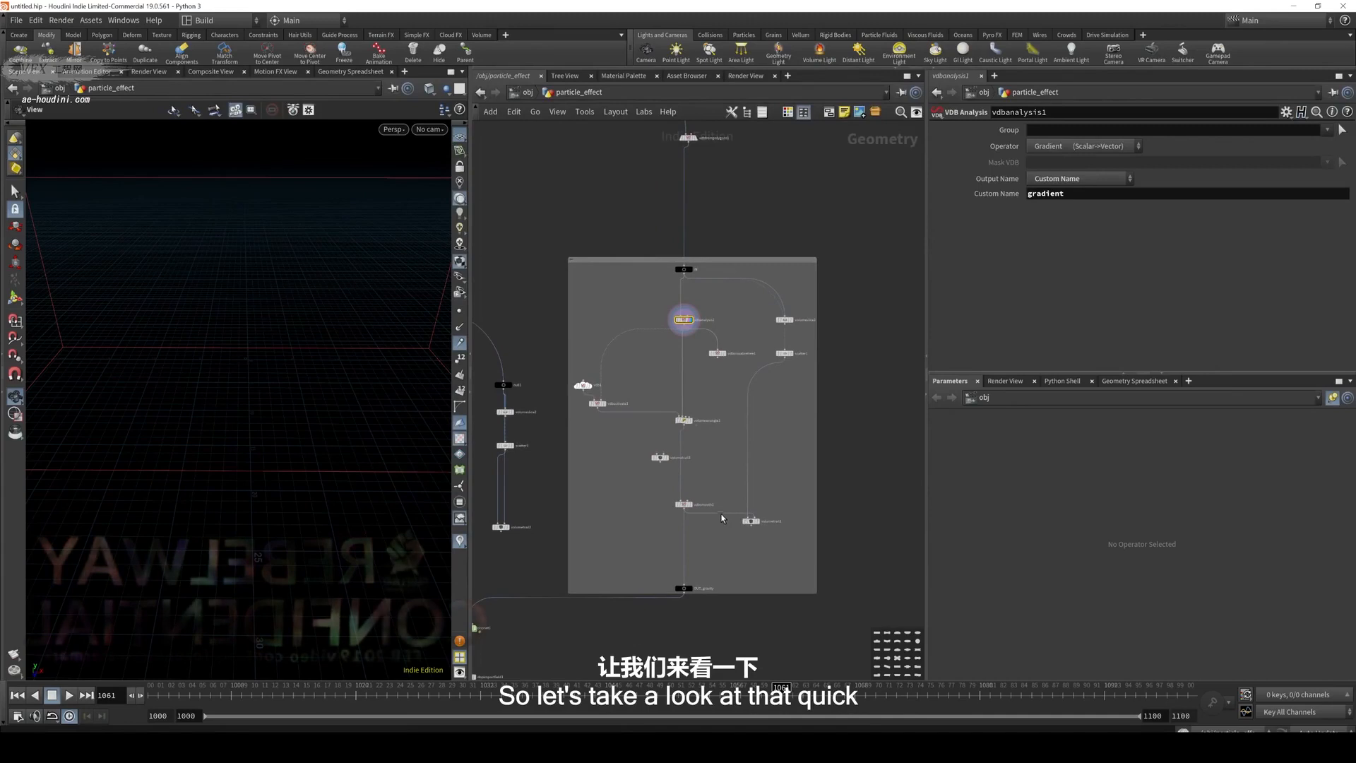
Wire vdbanalysis1 into volumetrail1, display the trail node and set its velocity volumes to gadien
left_click_drag(722, 514, 683, 328)
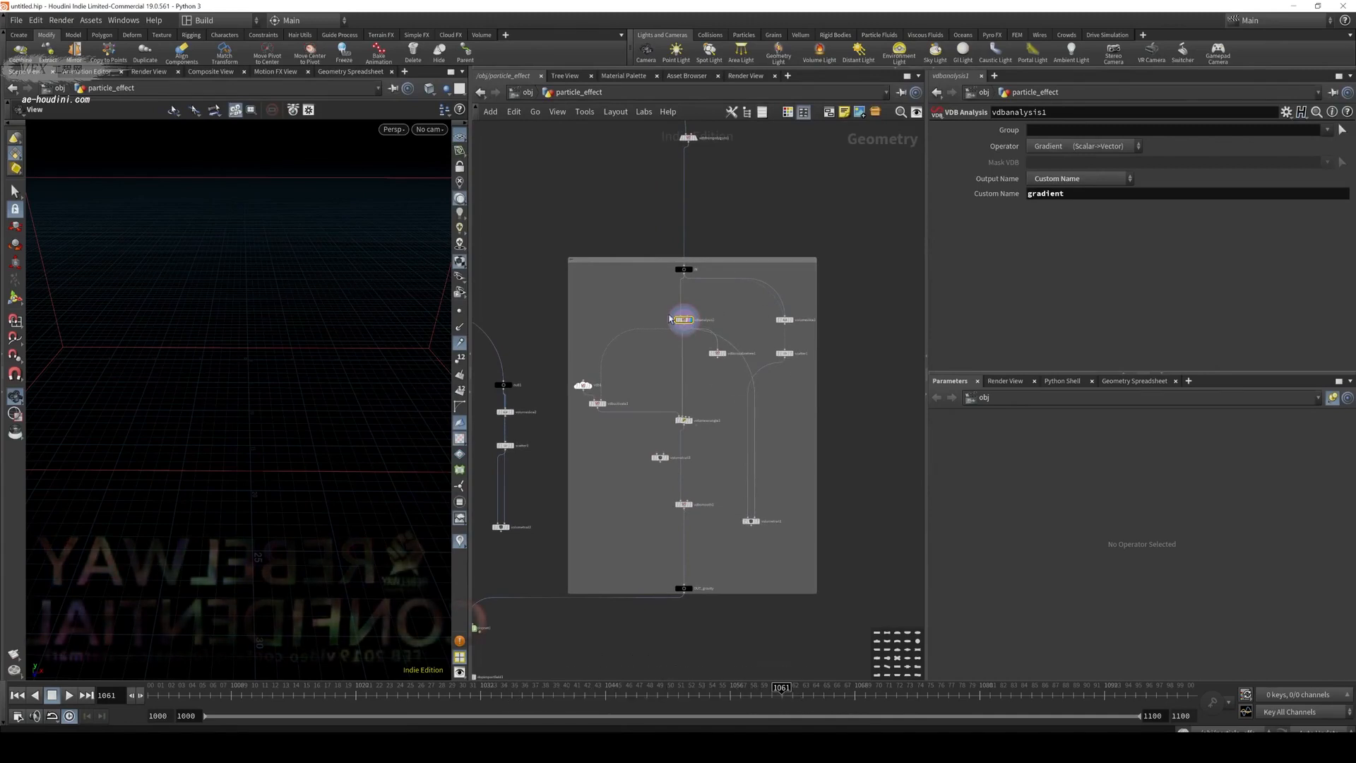
left_click(753, 520)
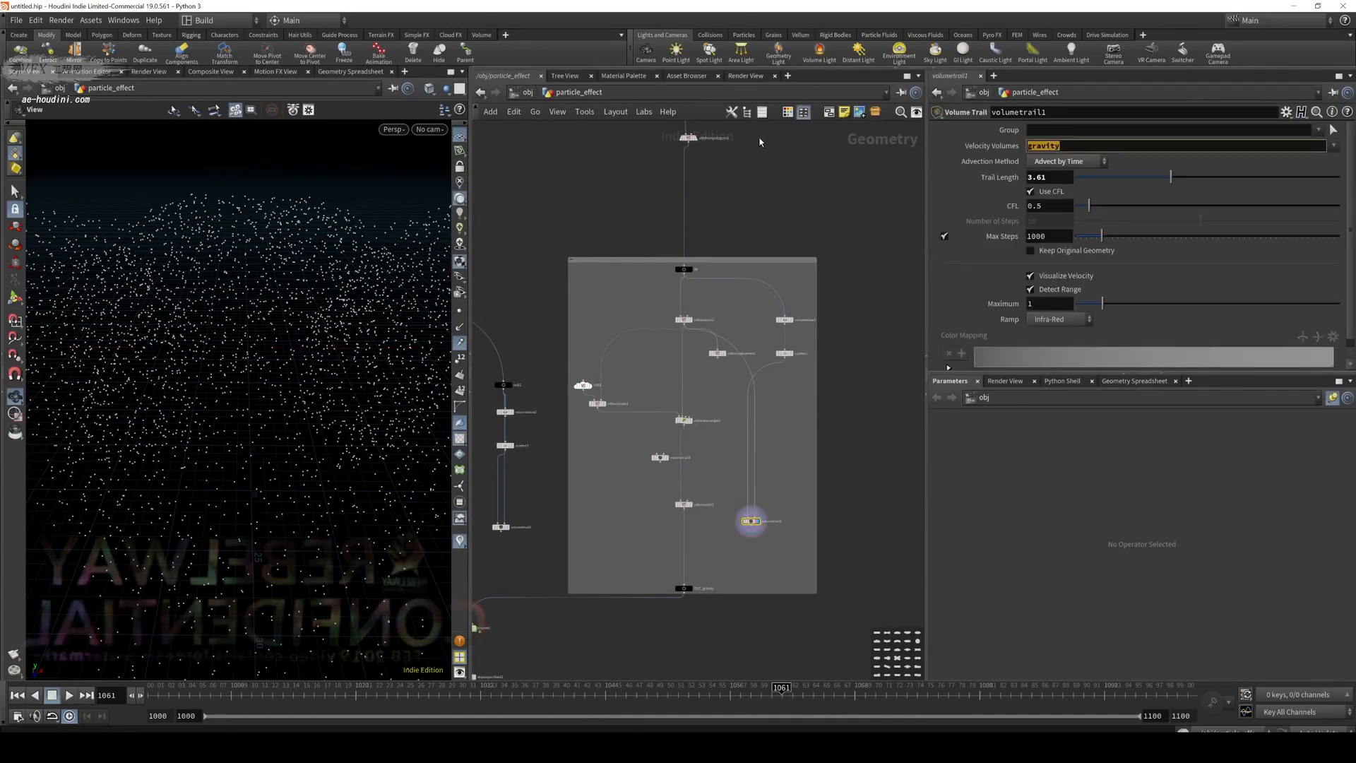
type("gadien")
key("Return")
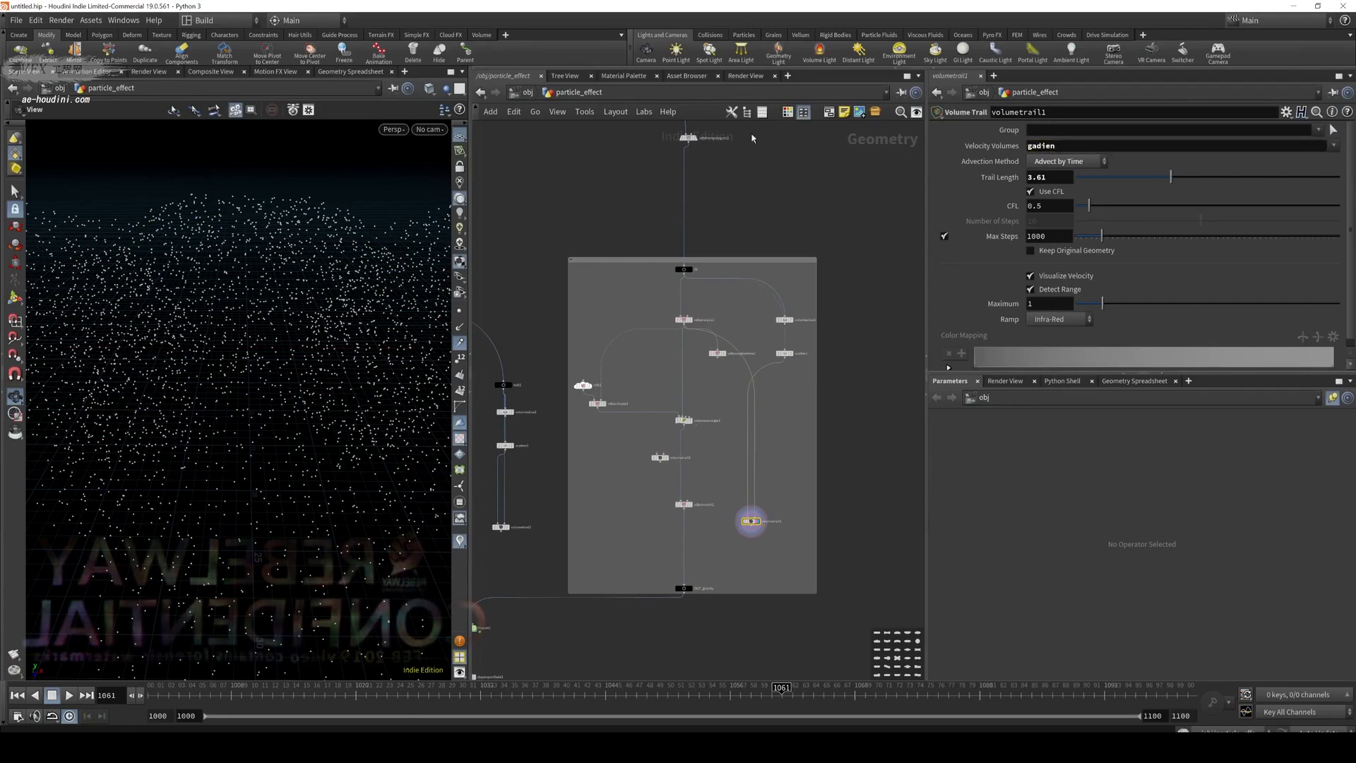
Check the wiring between vdbanalysis1 and volumetrail1 and change the trail's velocity volumes to gadient
left_click_drag(263, 332, 304, 346)
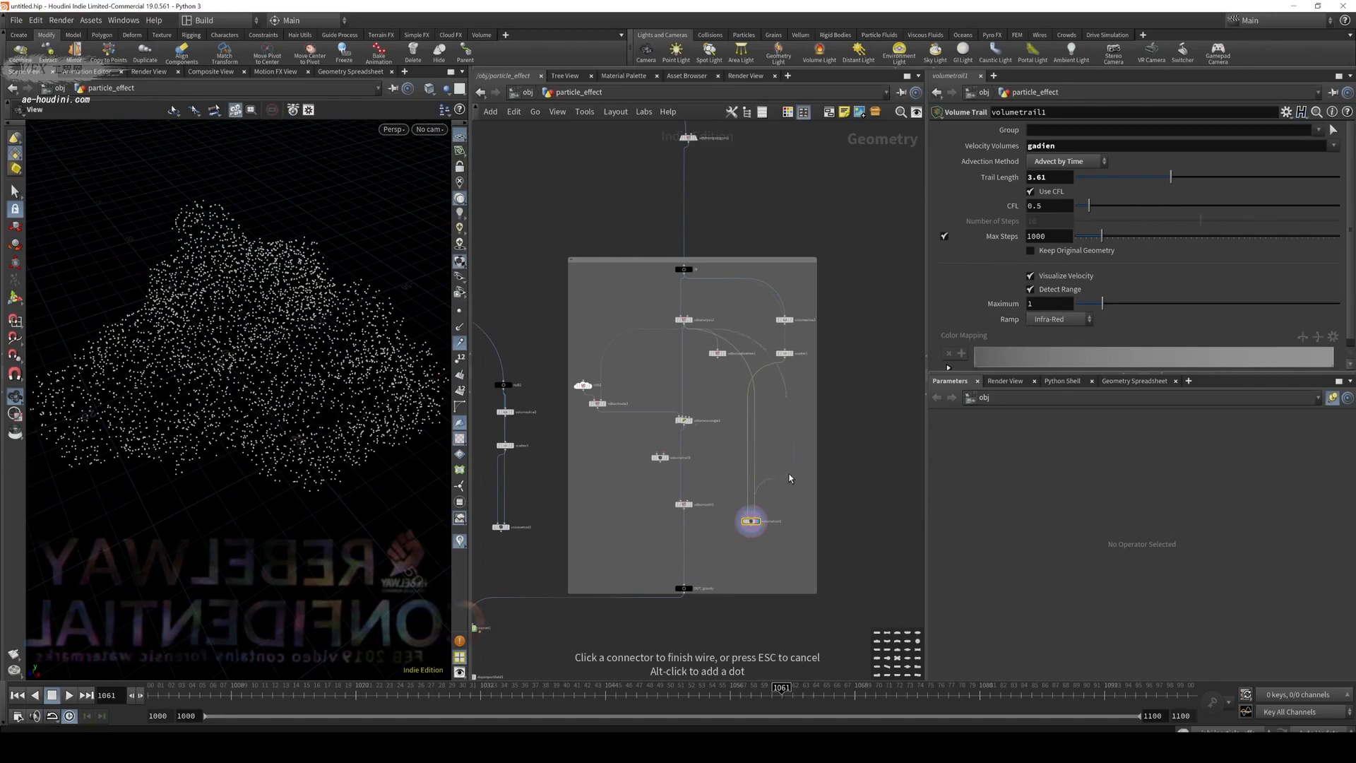
scroll(773, 498, "up", 4)
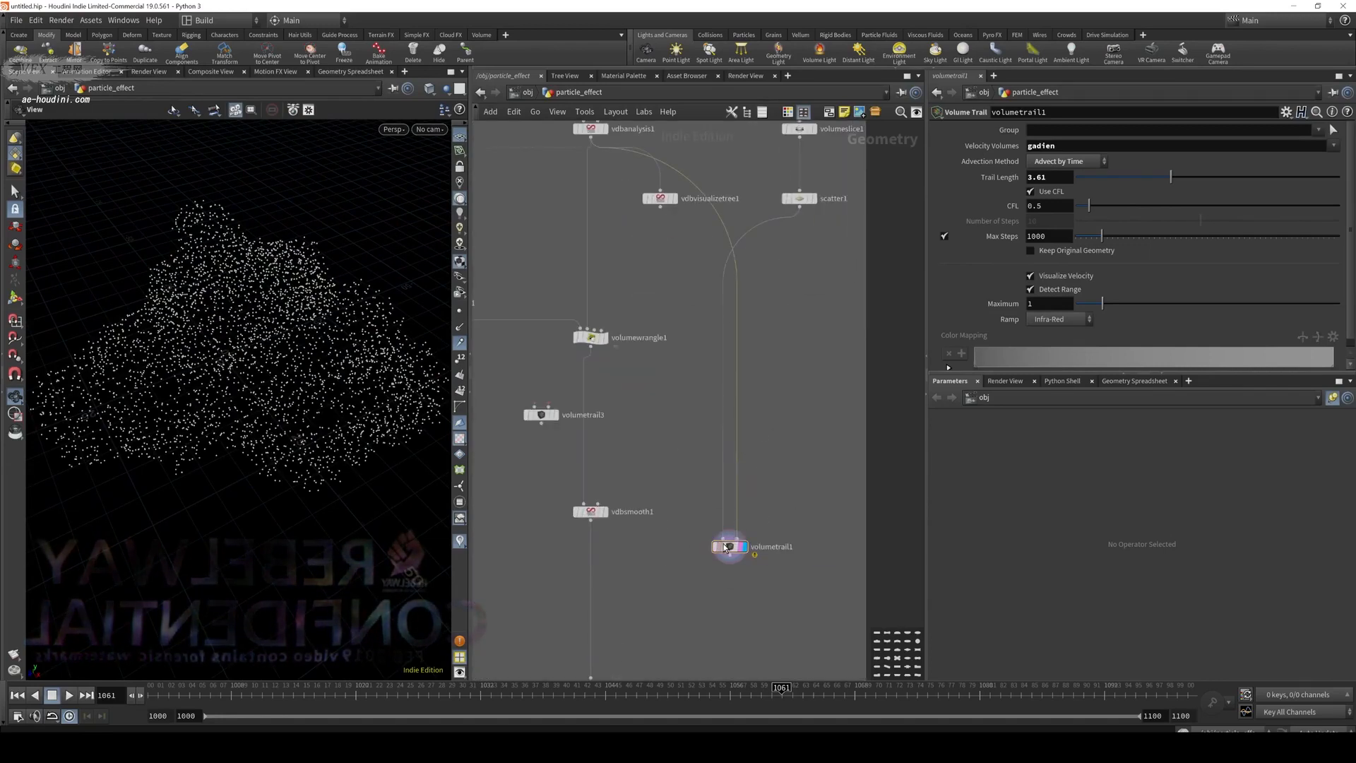
mouse_move(724, 542)
middle_click_drag(776, 367, 779, 404)
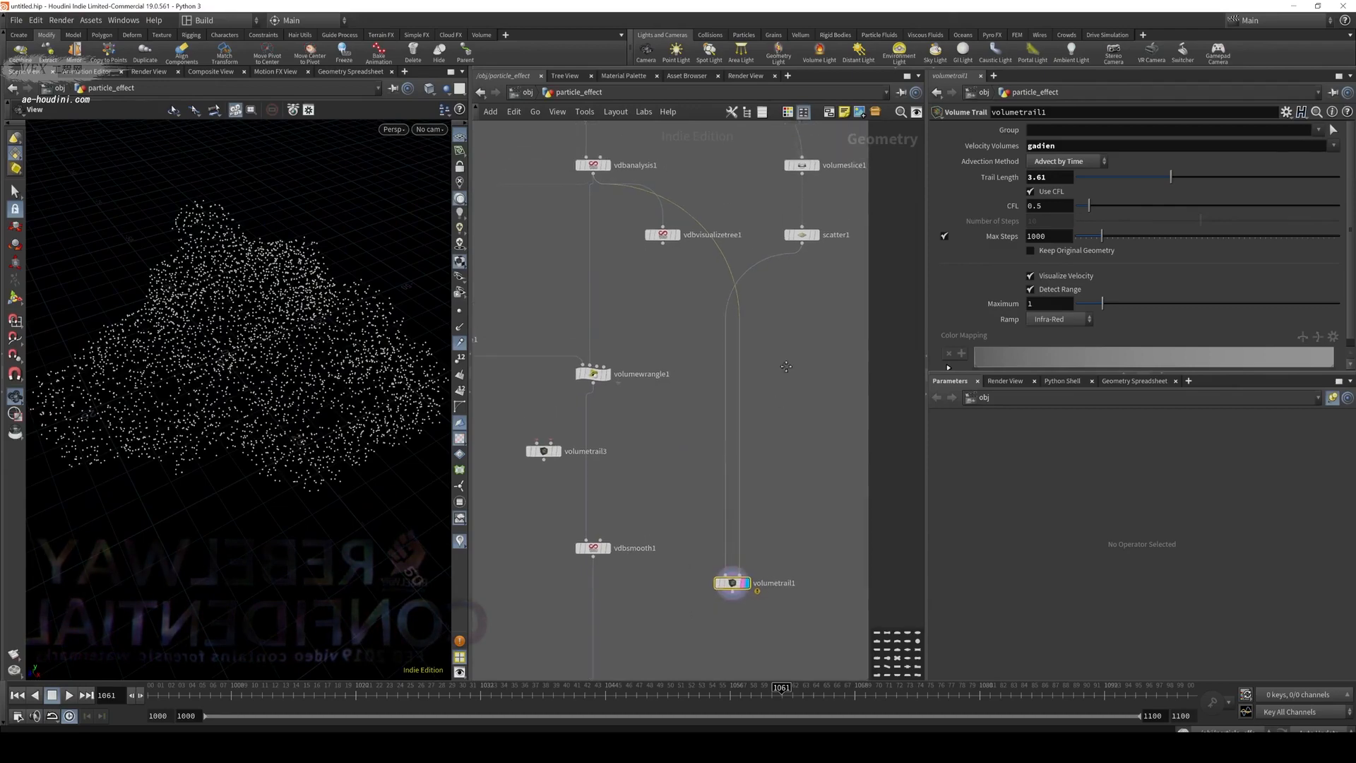
type("t")
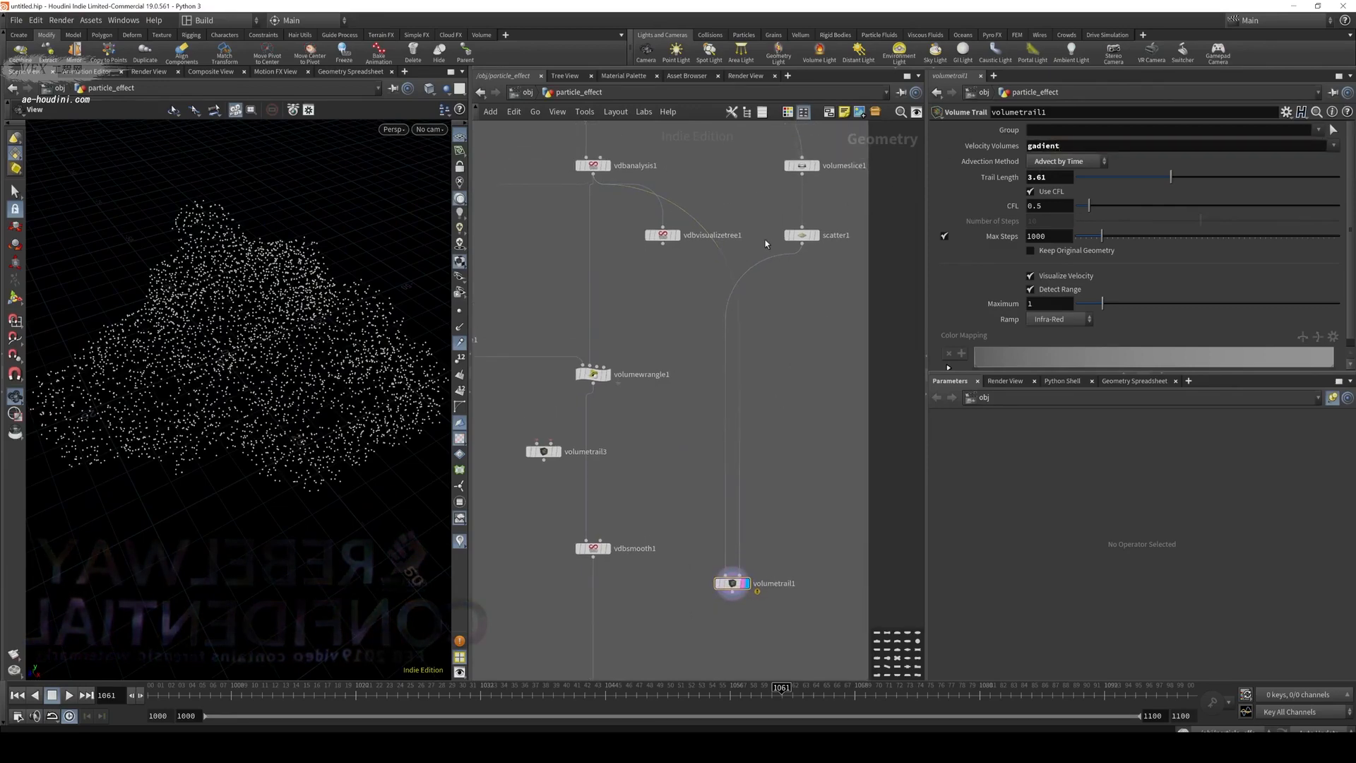
Check the VDB name in vdbanalysis1's node info and settings, and display volumetrail1 again
middle_click(593, 167)
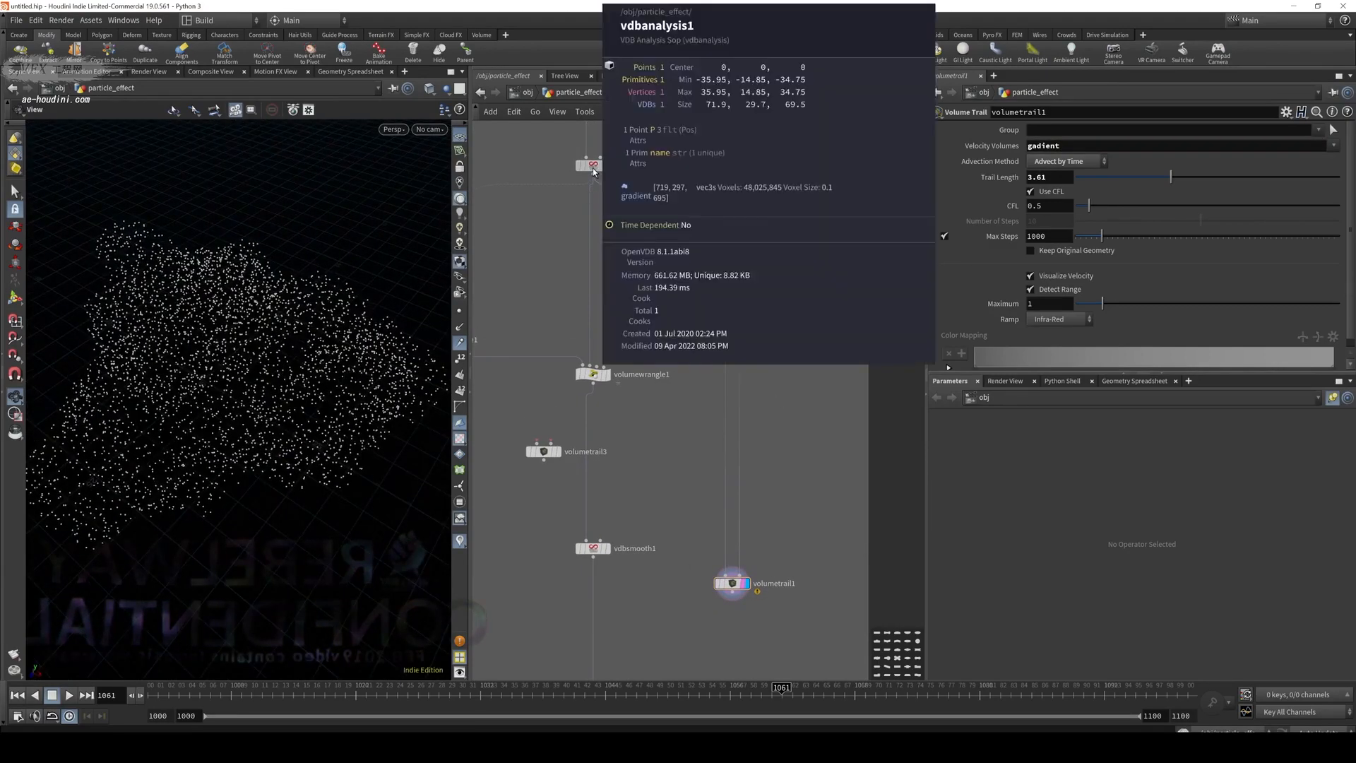
left_click(594, 170)
left_click(608, 166)
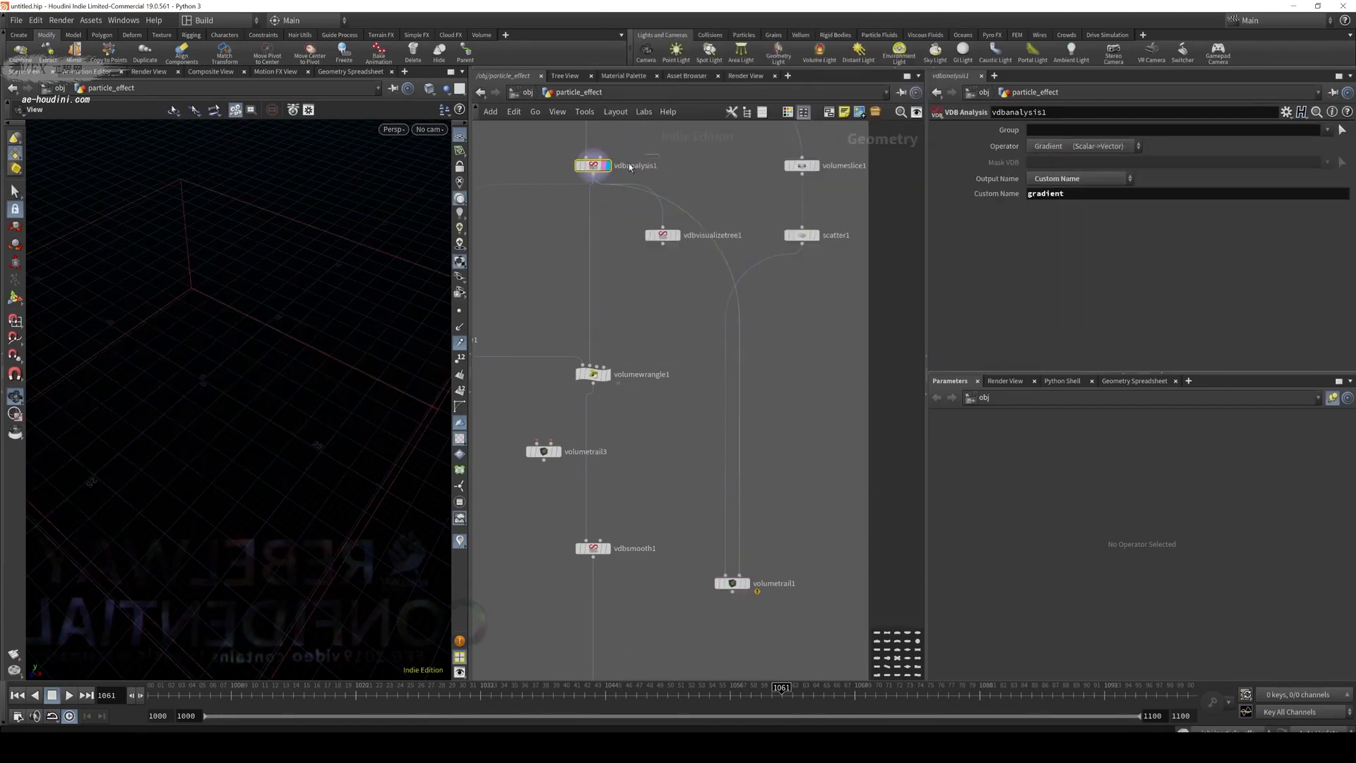
scroll(750, 332, "down", 2)
left_click(708, 490)
left_click(718, 490)
middle_click(718, 493)
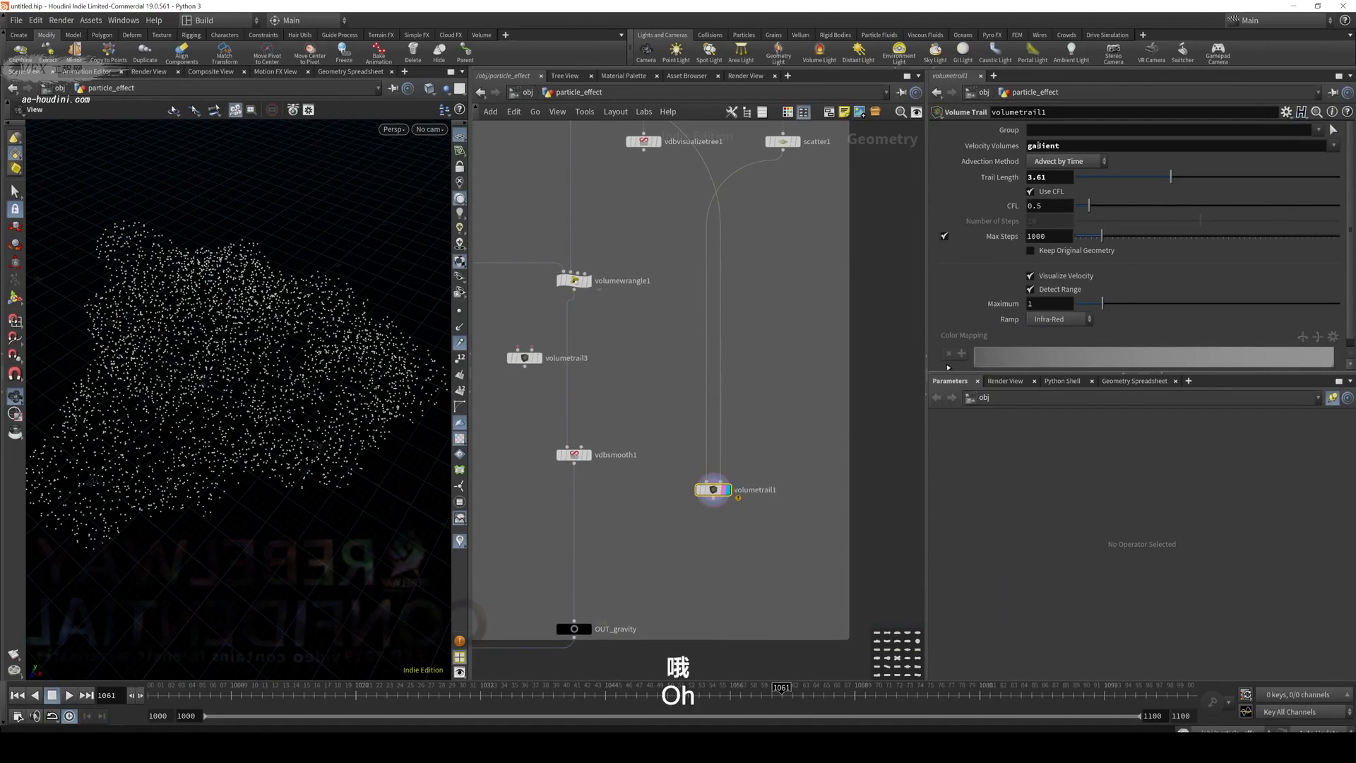
Set volumetrail1's velocity volumes to gradient and view the resulting trails around the whole ship
left_click(1033, 145)
type("r")
key("Return")
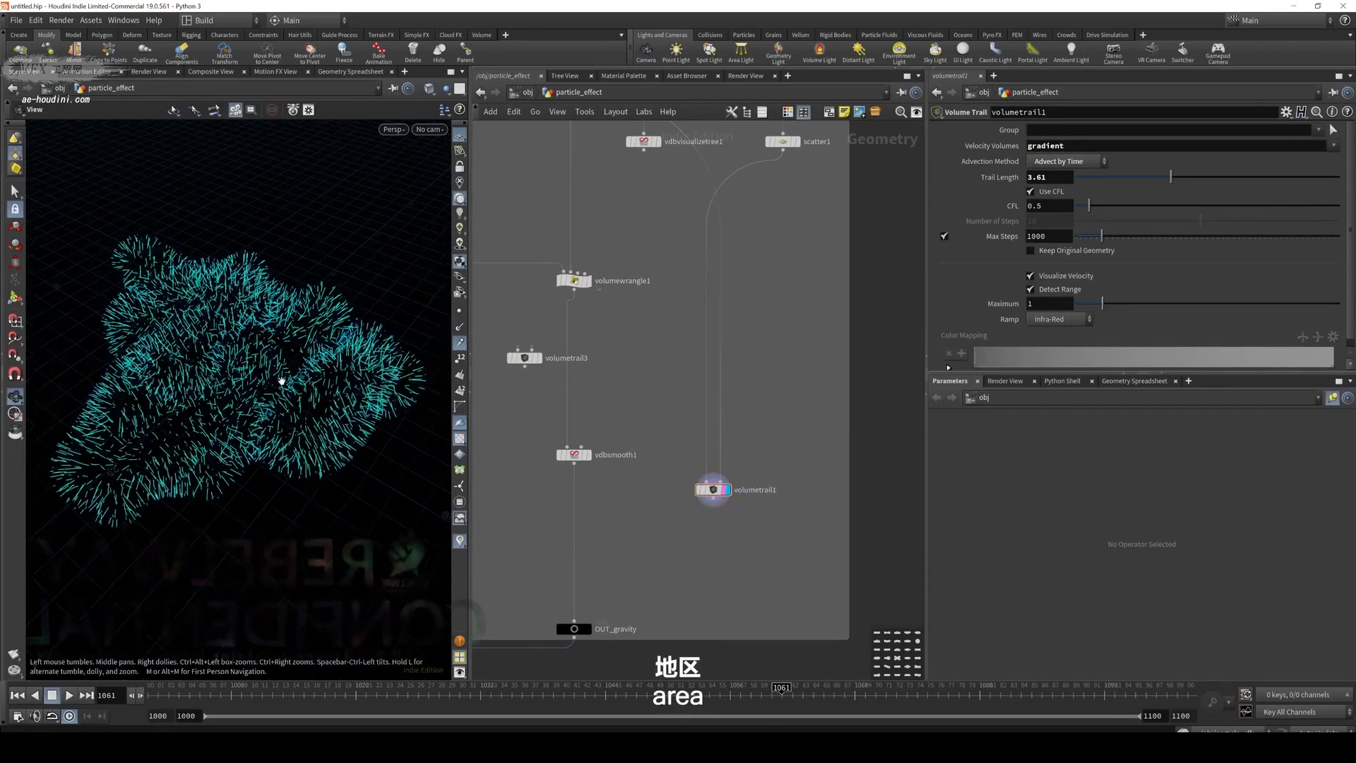
scroll(363, 357, "up", 5)
left_click_drag(348, 342, 169, 403)
scroll(650, 332, "down", 1)
key("h")
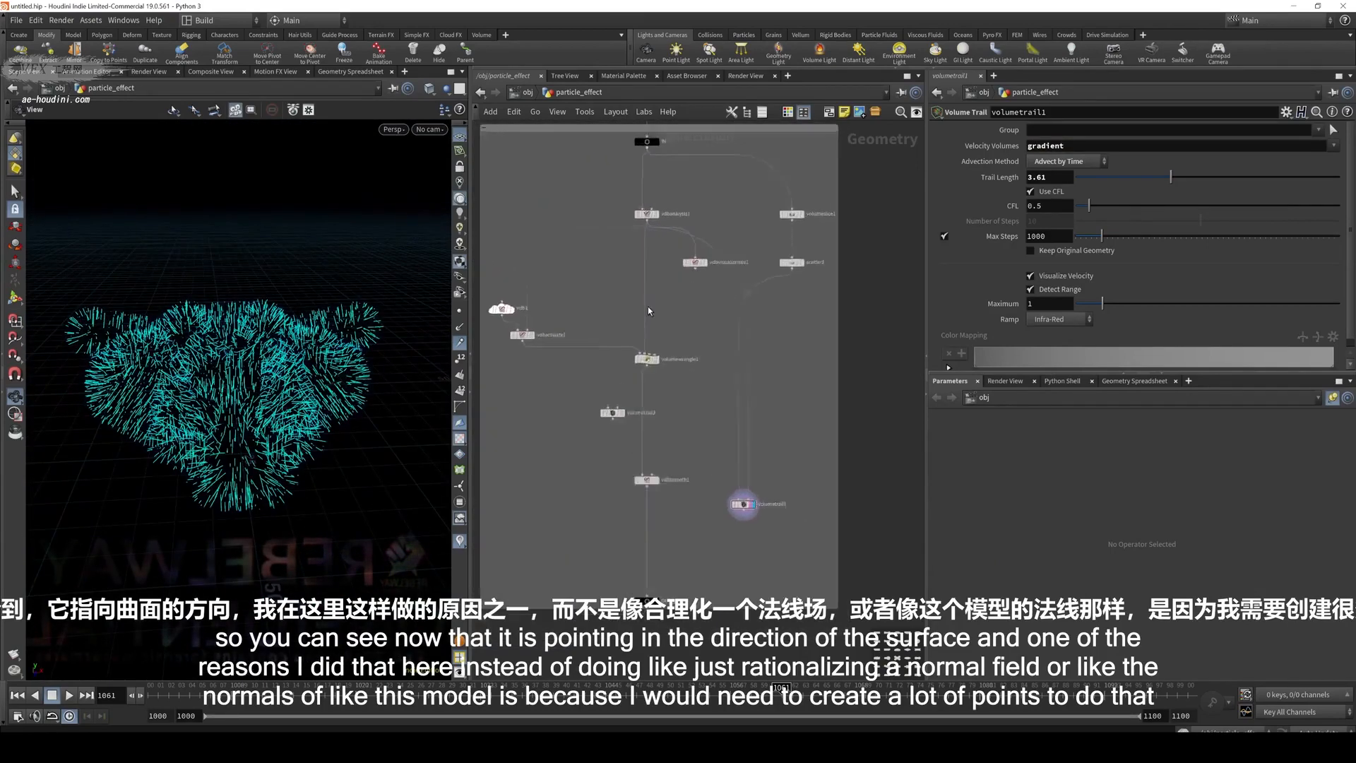
Select vdbanalysis1 and trace the gravity branch upstream to inspect the peak1 node
left_click(667, 254)
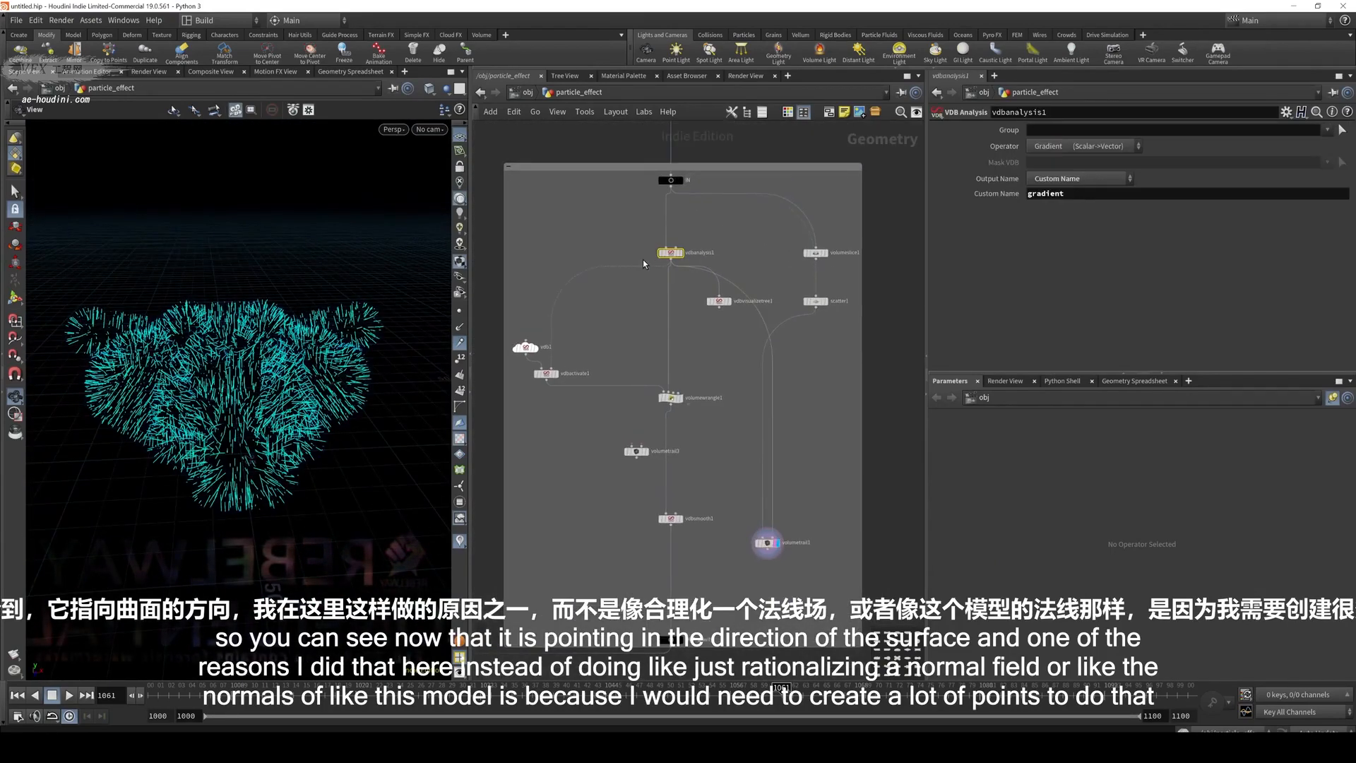
middle_click_drag(634, 230, 723, 419)
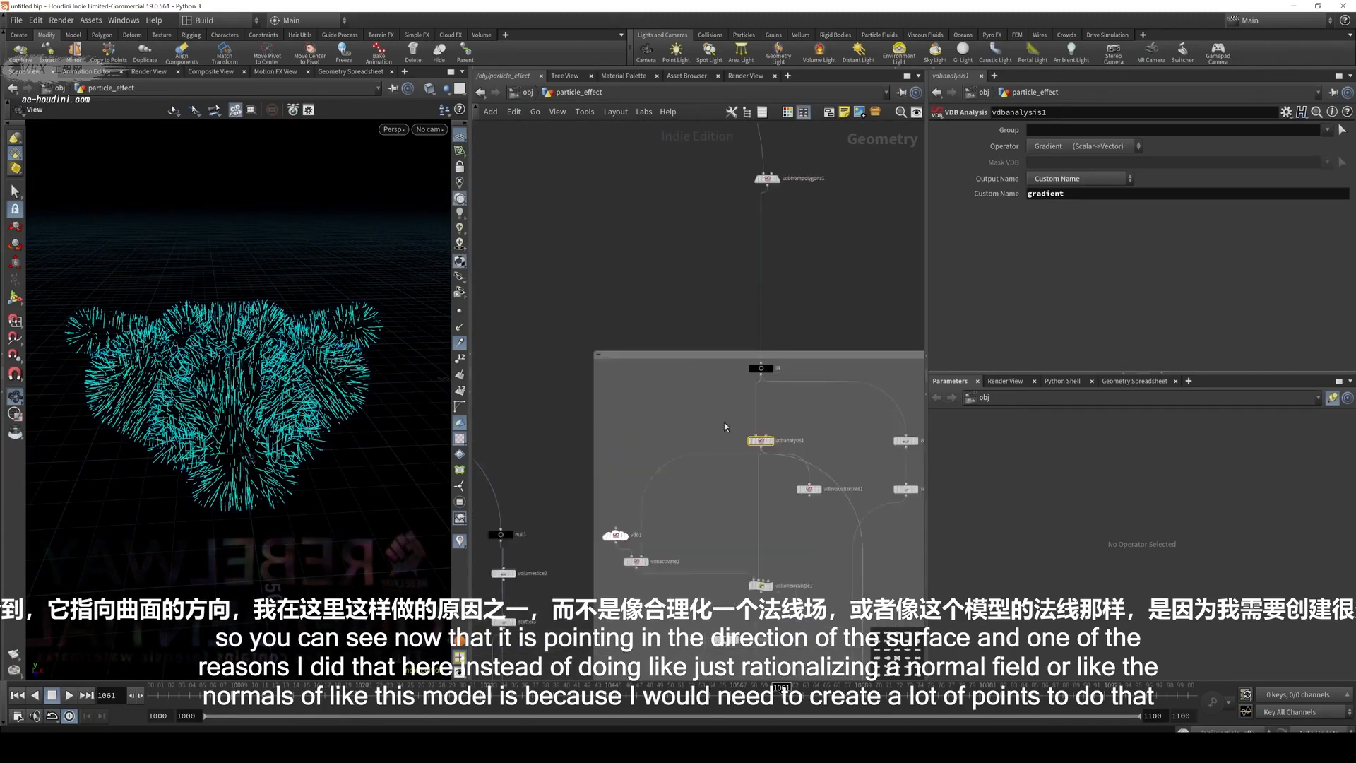
scroll(700, 311, "down", 1)
middle_click_drag(692, 223, 699, 290)
middle_click_drag(606, 261, 631, 263)
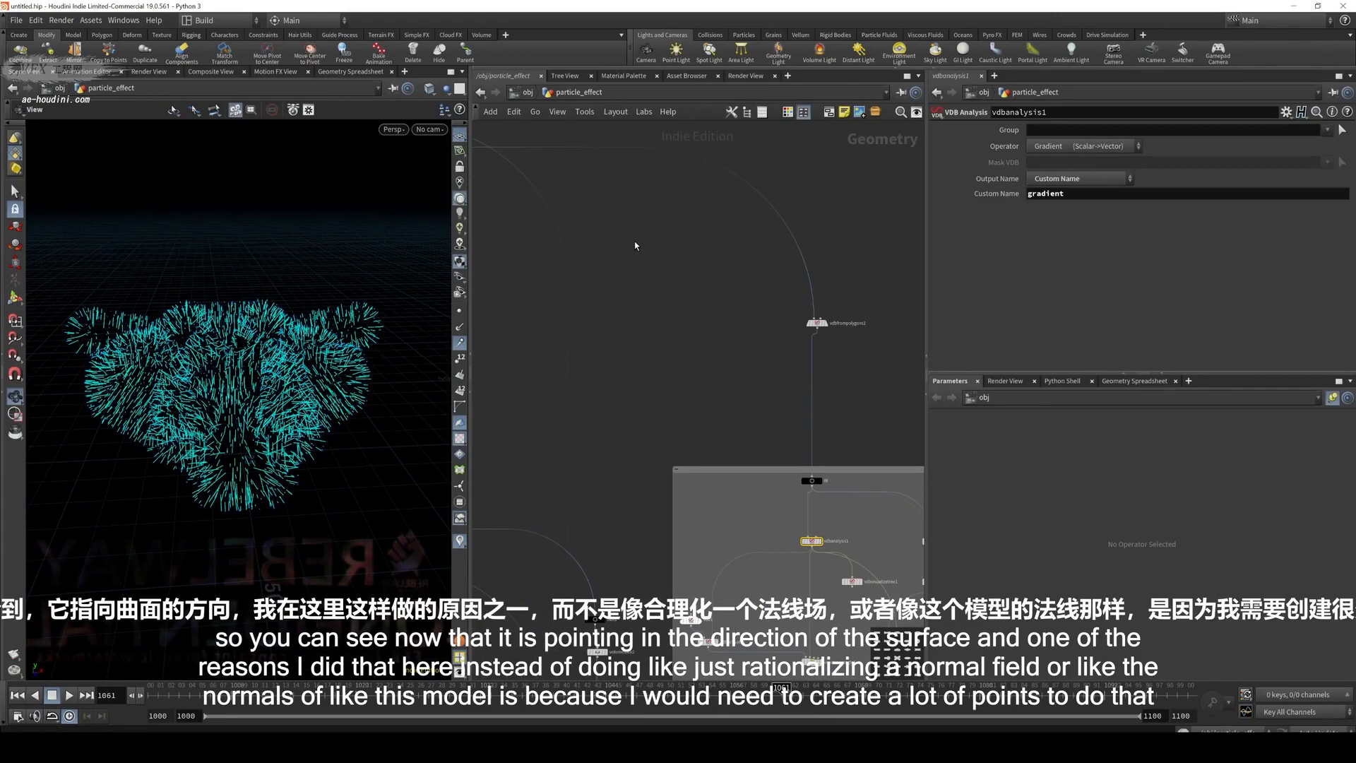
middle_click_drag(613, 219, 837, 280)
left_click(627, 200)
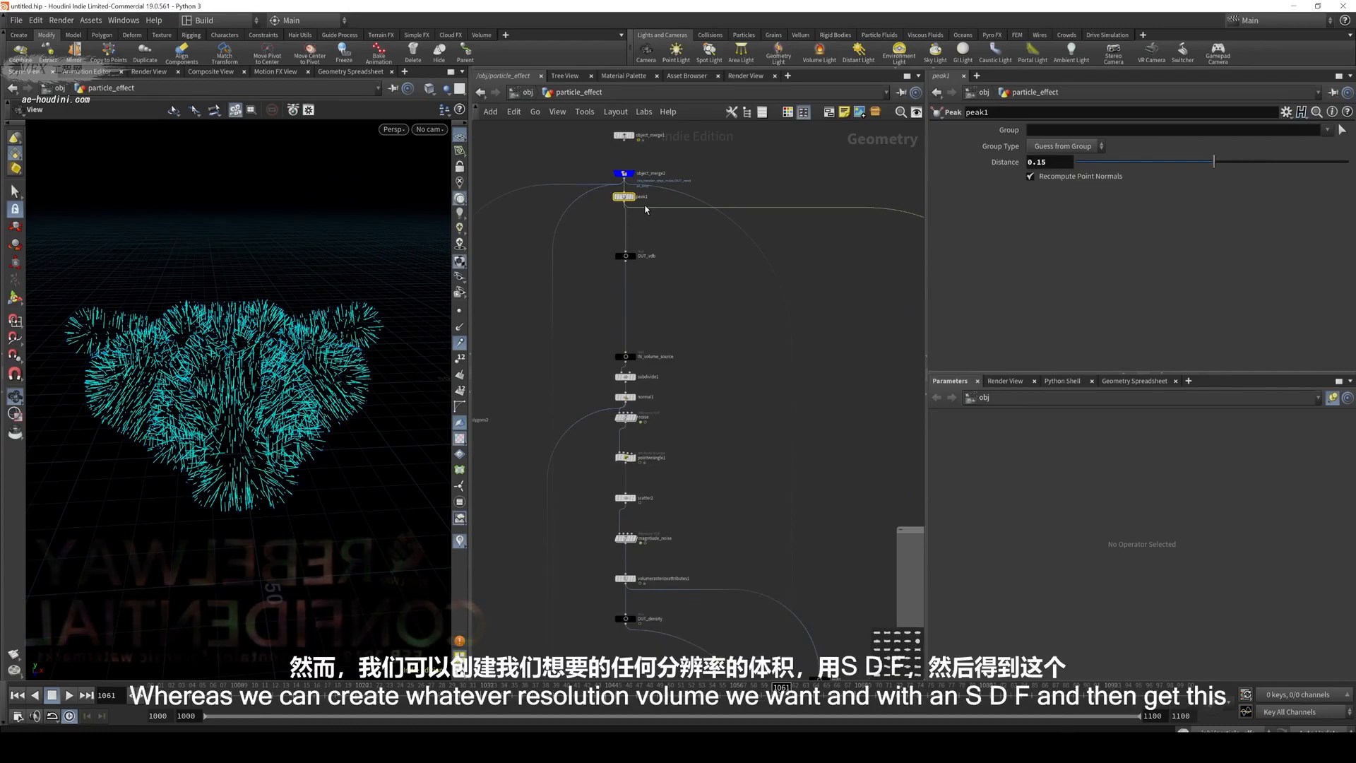
Inspect the vdbfrompolygons1 settings and view the gradient trails from another angle
middle_click_drag(822, 242, 563, 223)
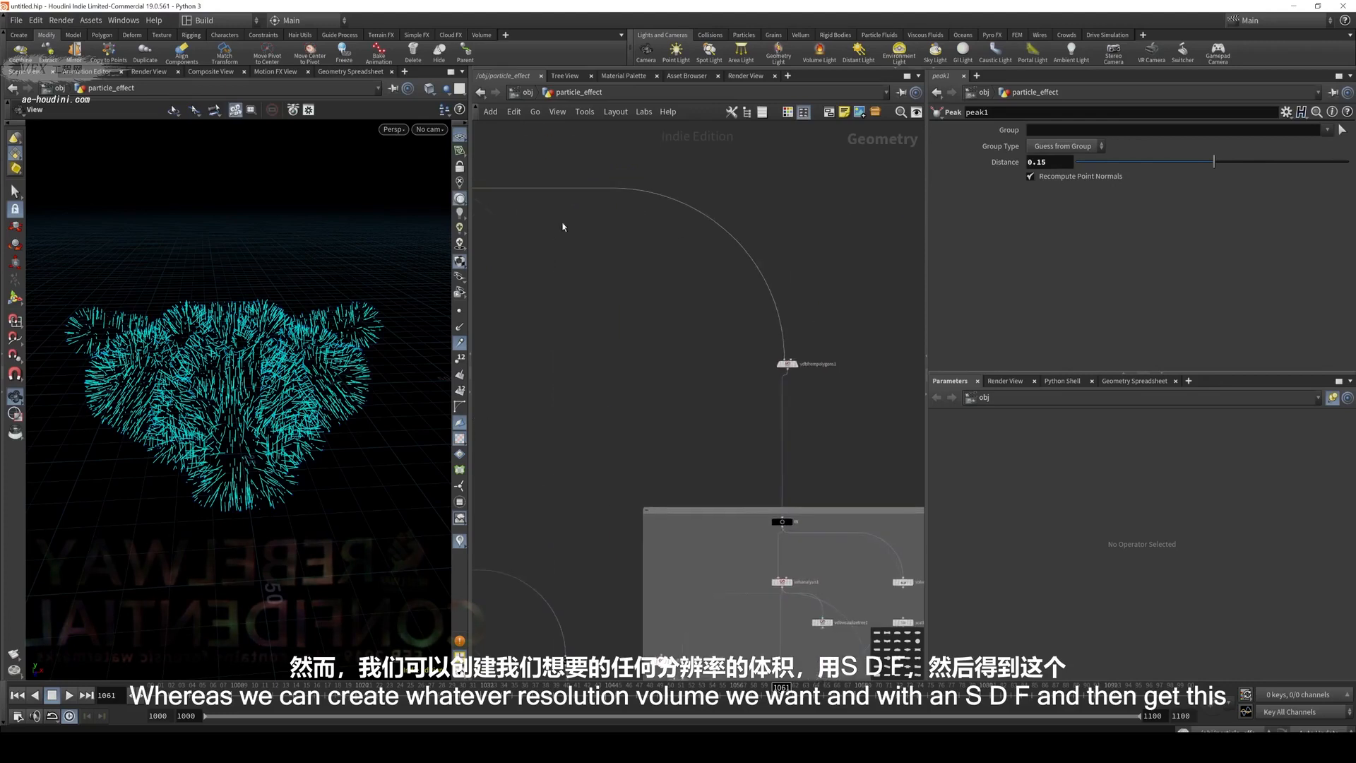
left_click_drag(836, 332, 740, 431)
middle_click_drag(842, 530, 791, 451)
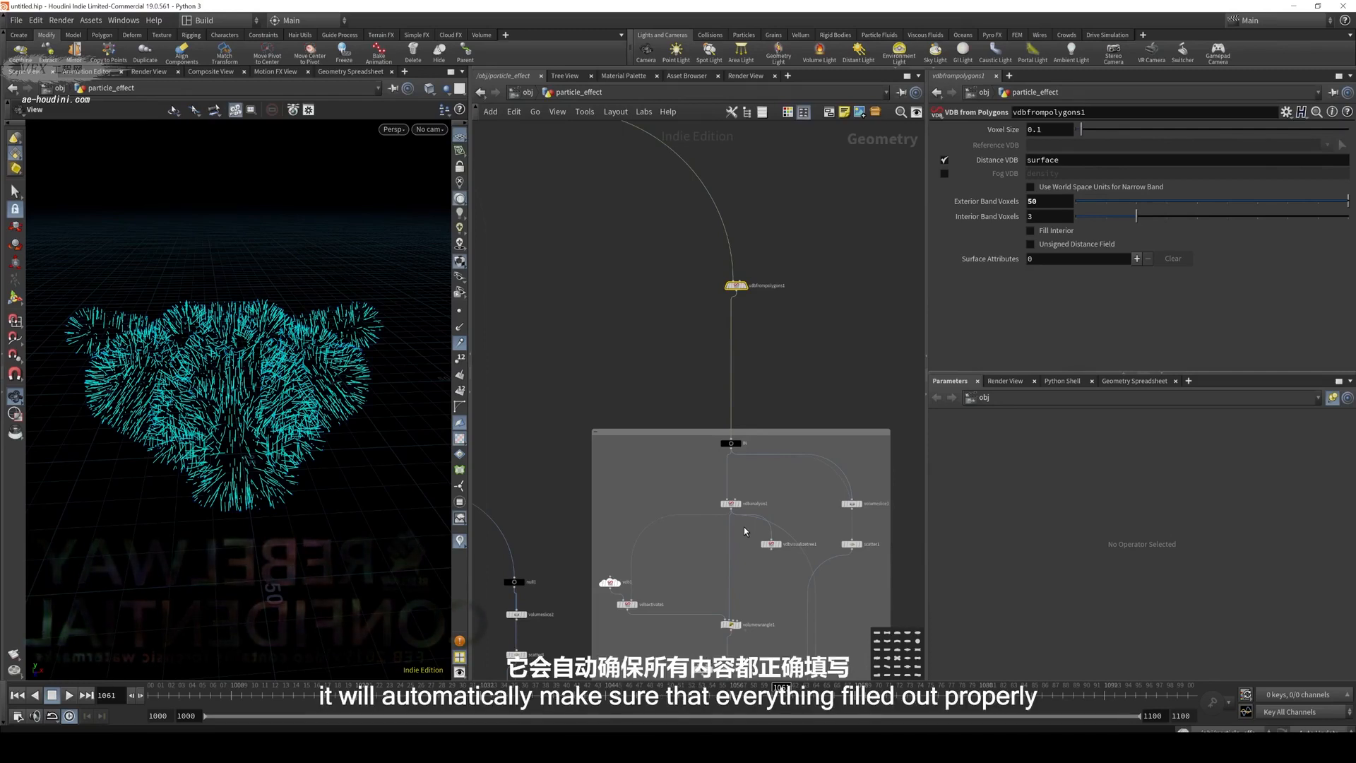
left_click_drag(381, 353, 280, 369)
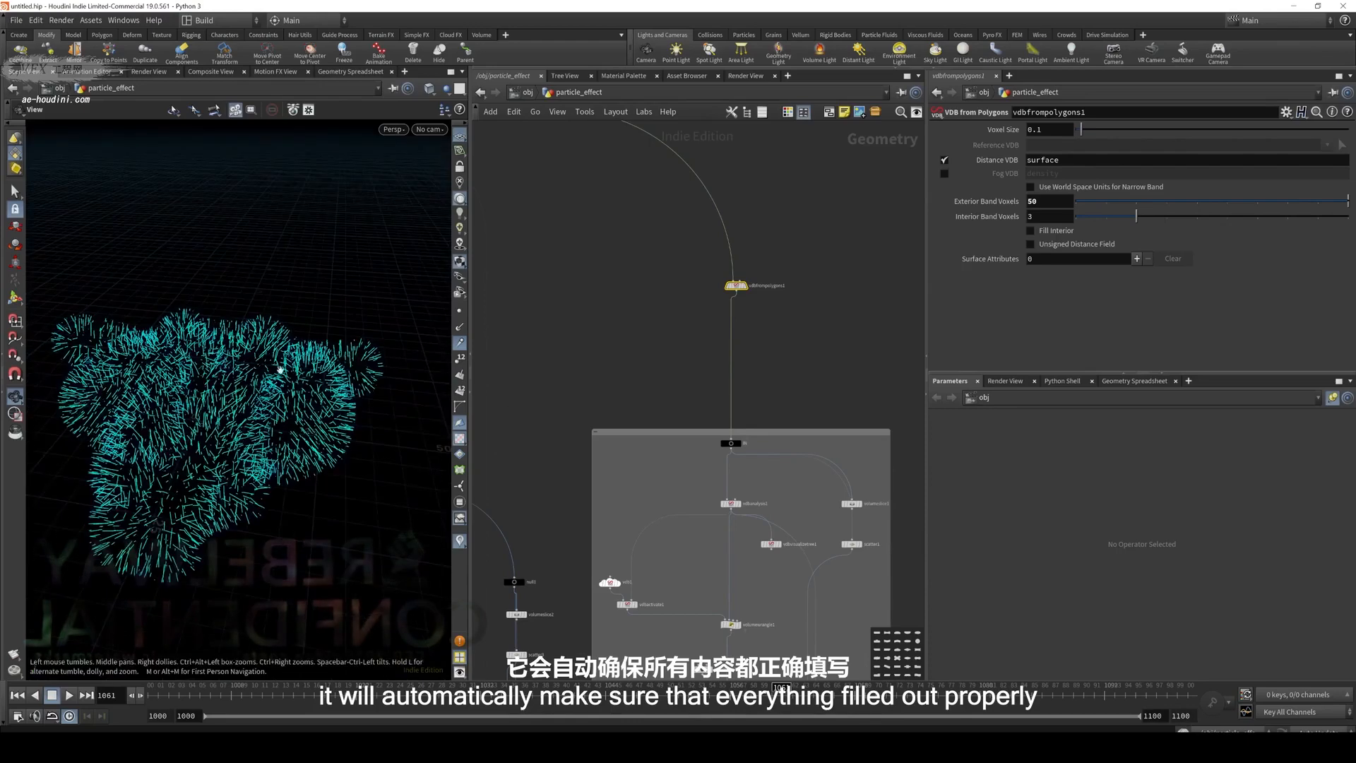
Display the VDB tree of the gradient field with vdbvisualizetree1
middle_click_drag(777, 560, 783, 489)
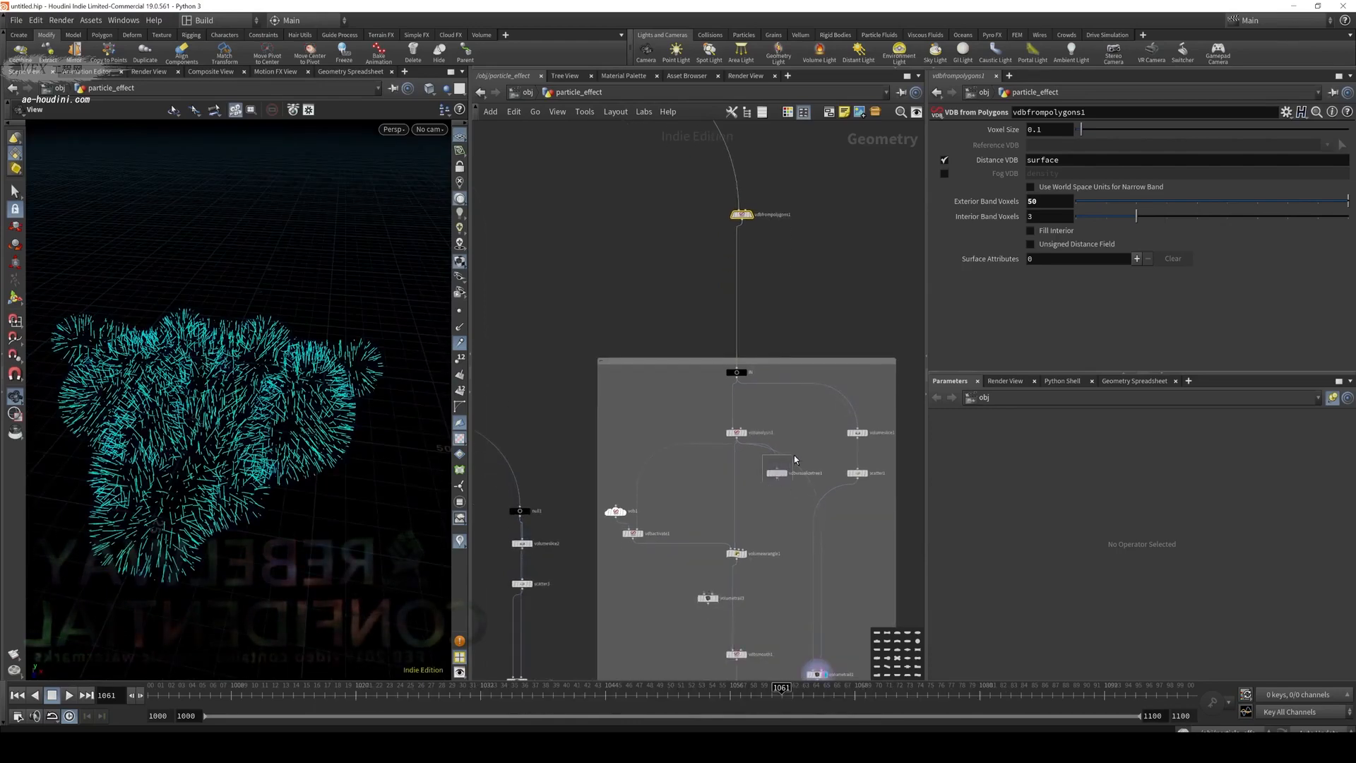
left_click_drag(794, 456, 793, 459)
middle_click_drag(778, 515, 778, 486)
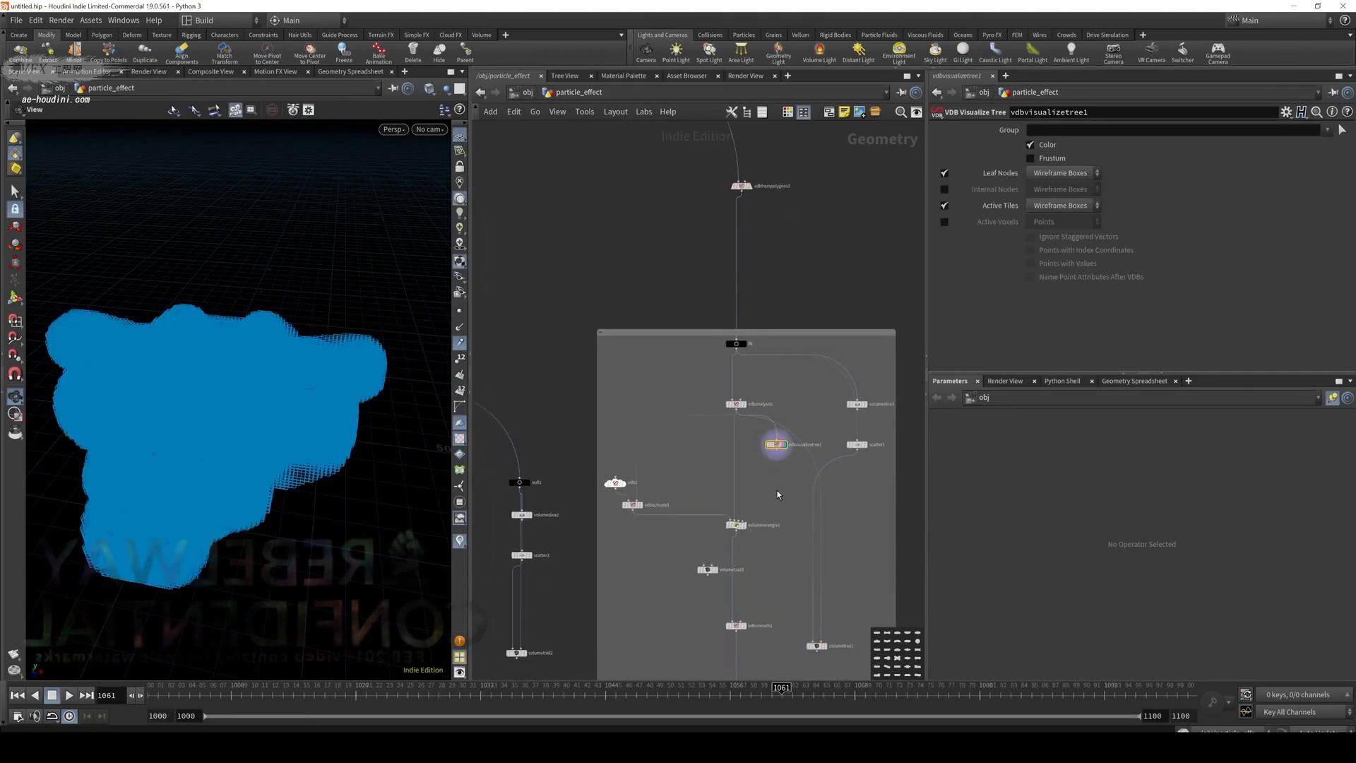
Display volumewrangle1 and examine its gravity VEX expression and ambient vector
left_click(736, 525)
middle_click_drag(691, 472, 754, 440)
scroll(726, 476, "up", 2)
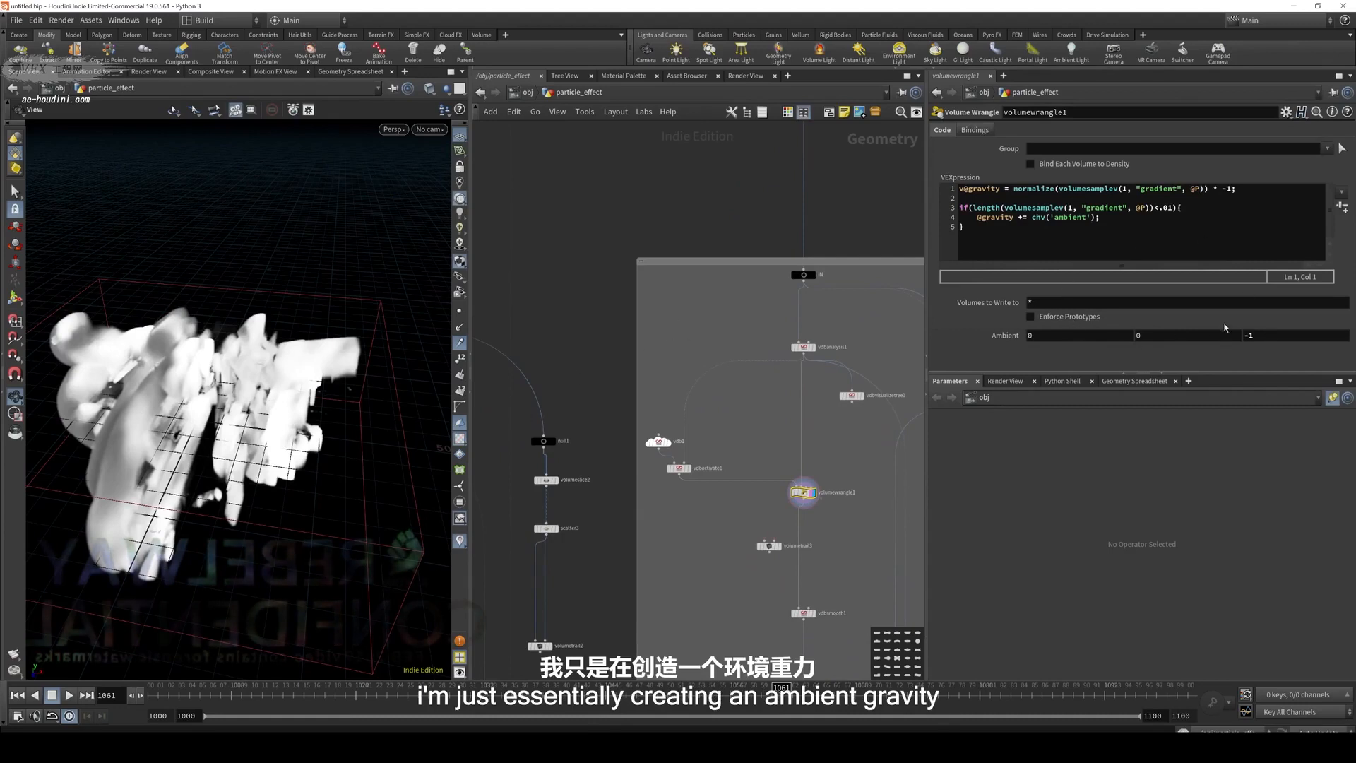
left_click(1067, 207)
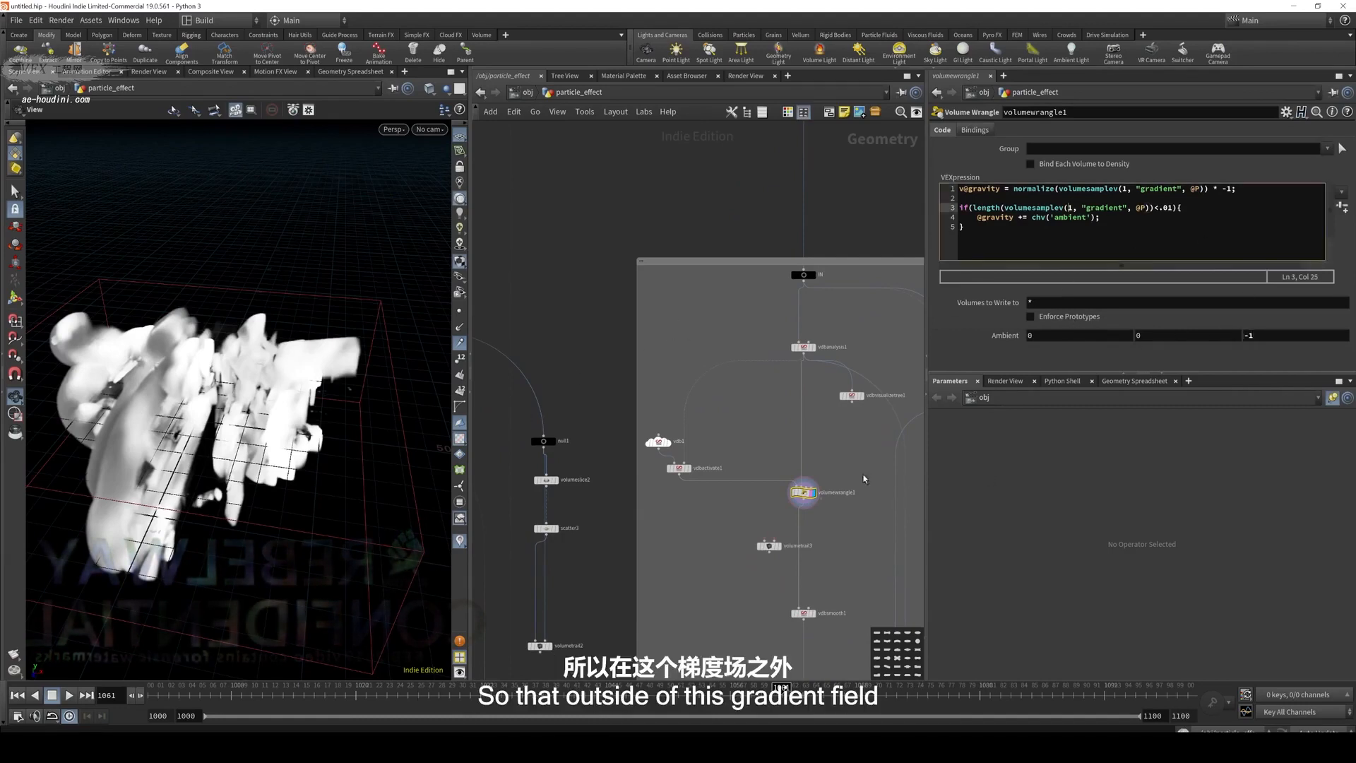
middle_click_drag(864, 479, 834, 448)
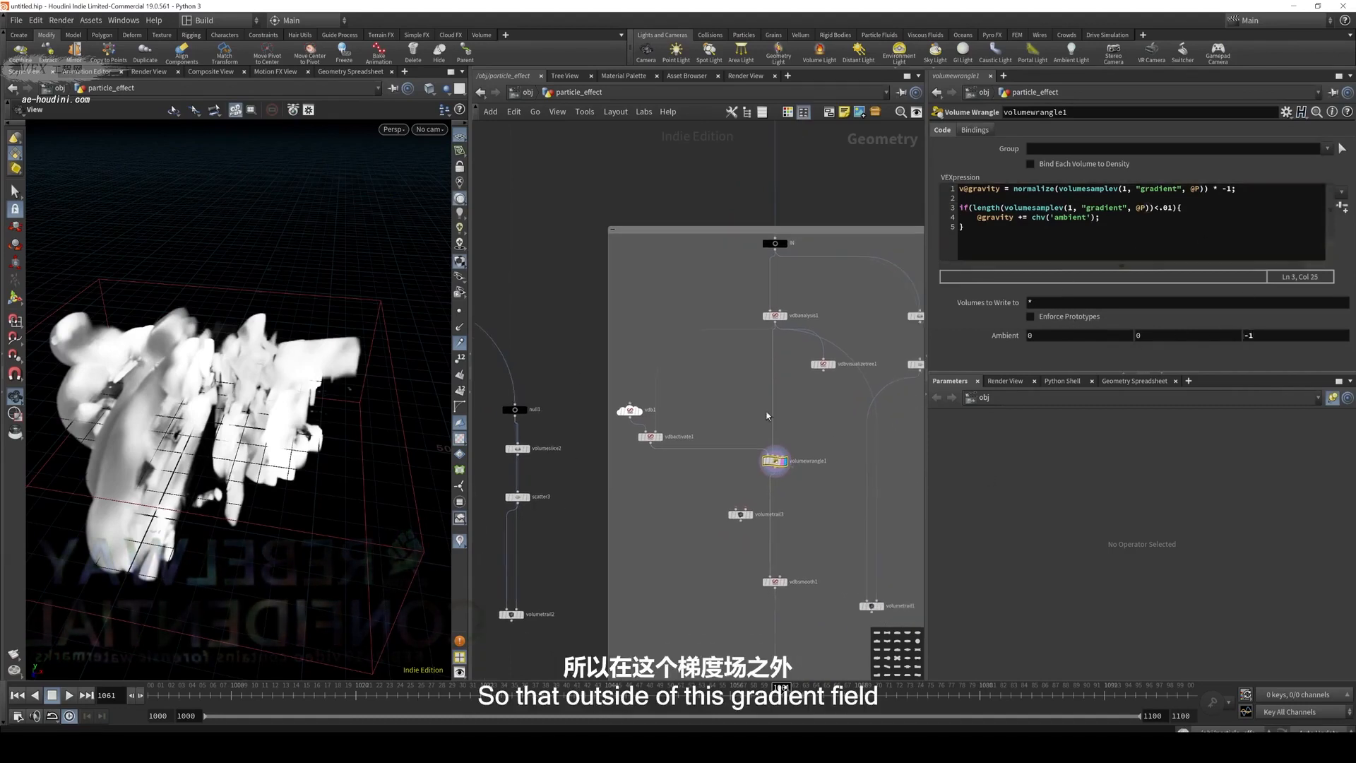
Examine the gradient-length condition and the ambient vector in volumewrangle1, and view the field from another angle
left_click(1119, 209)
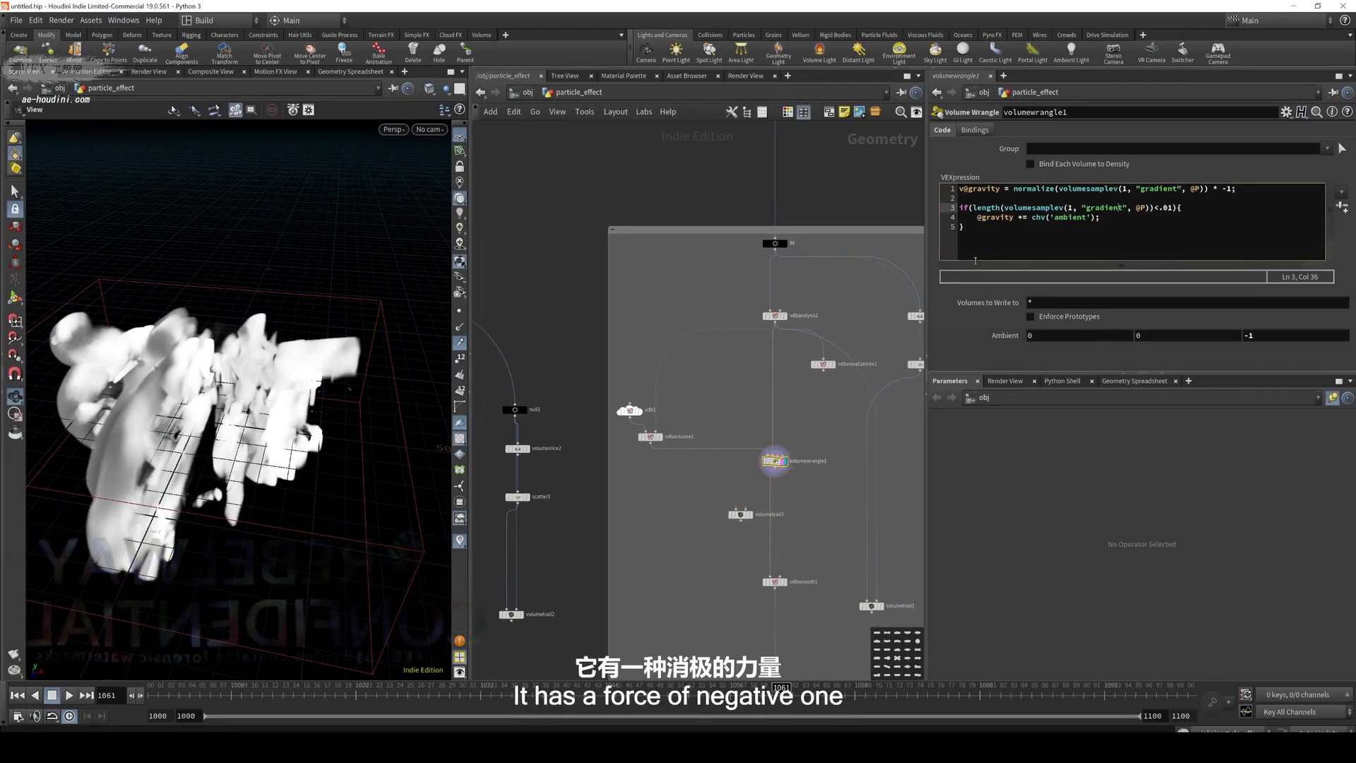
left_click_drag(1259, 336, 1233, 337)
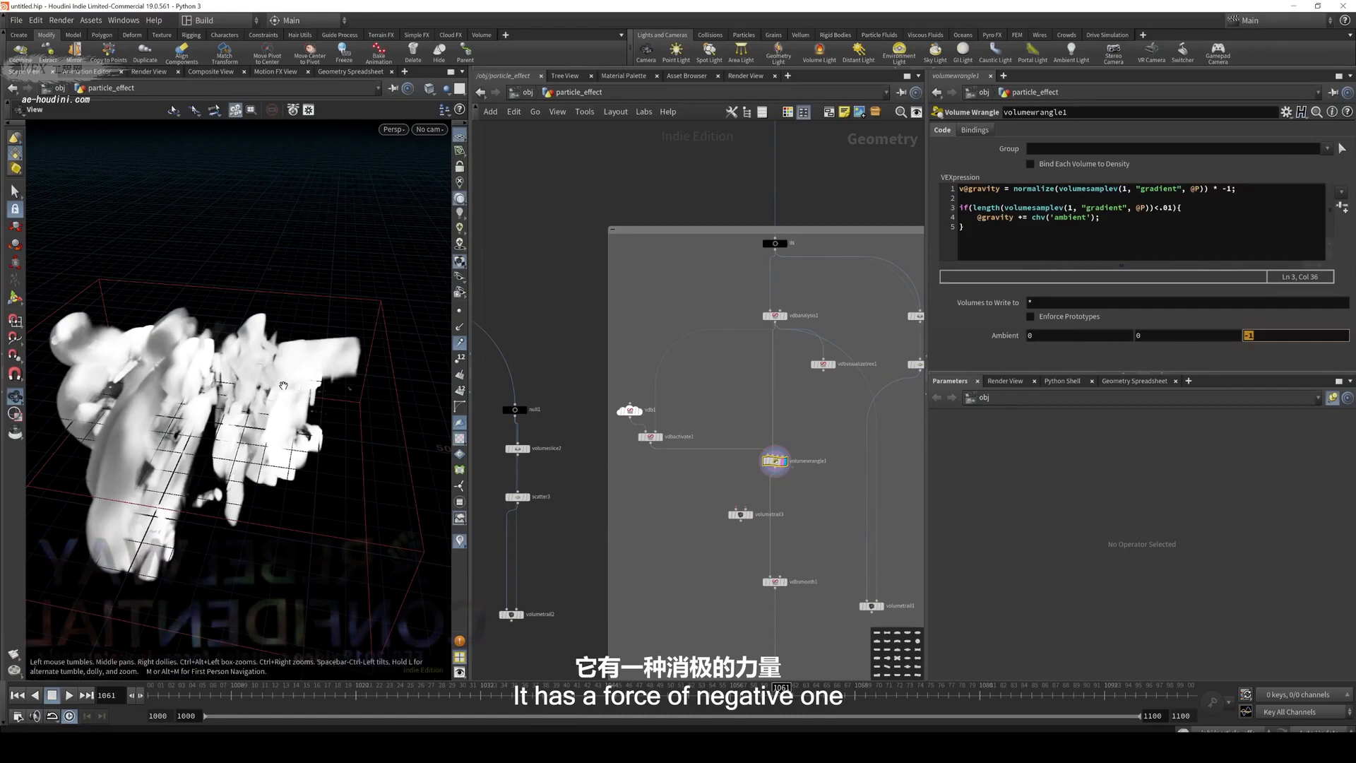
mouse_move(287, 386)
left_mouse_down()
mouse_move(189, 378)
mouse_move(279, 375)
mouse_move(272, 401)
left_mouse_up()
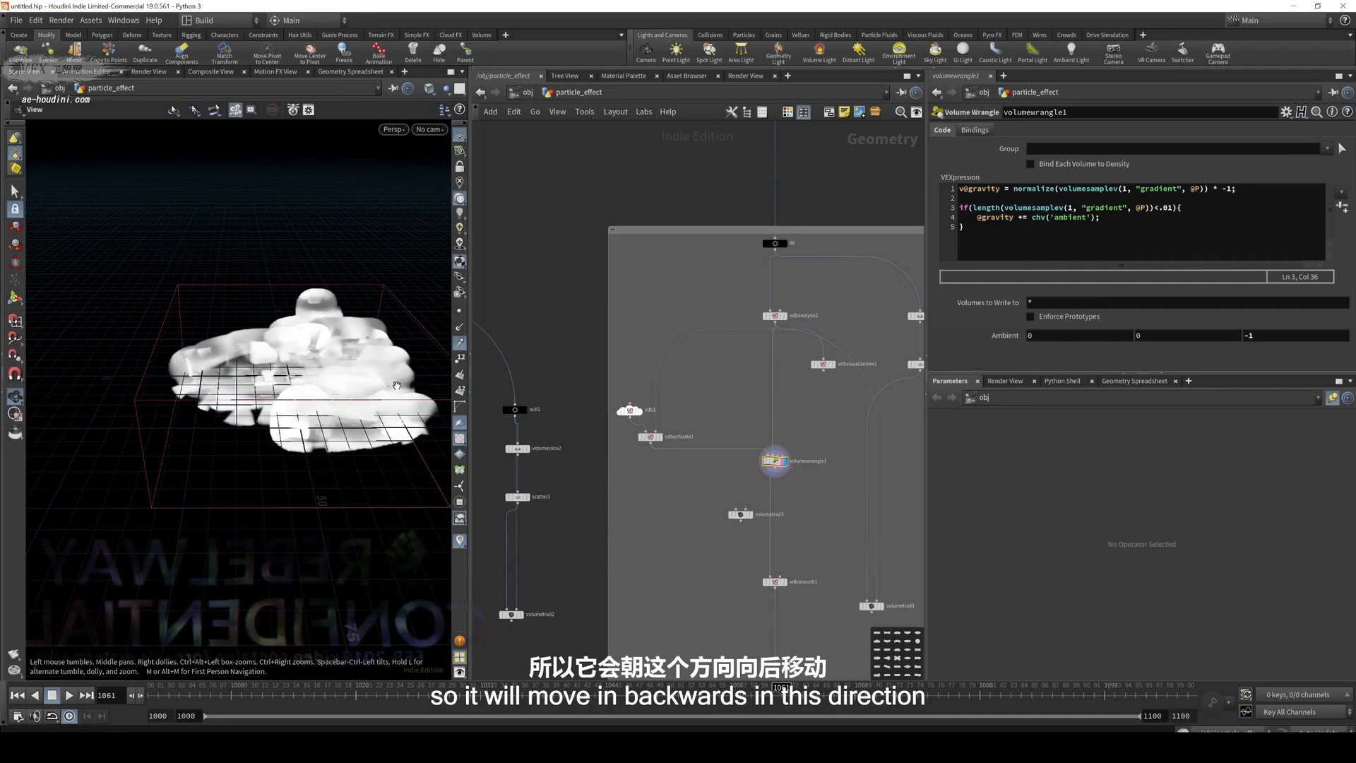
middle_click_drag(765, 417, 724, 381)
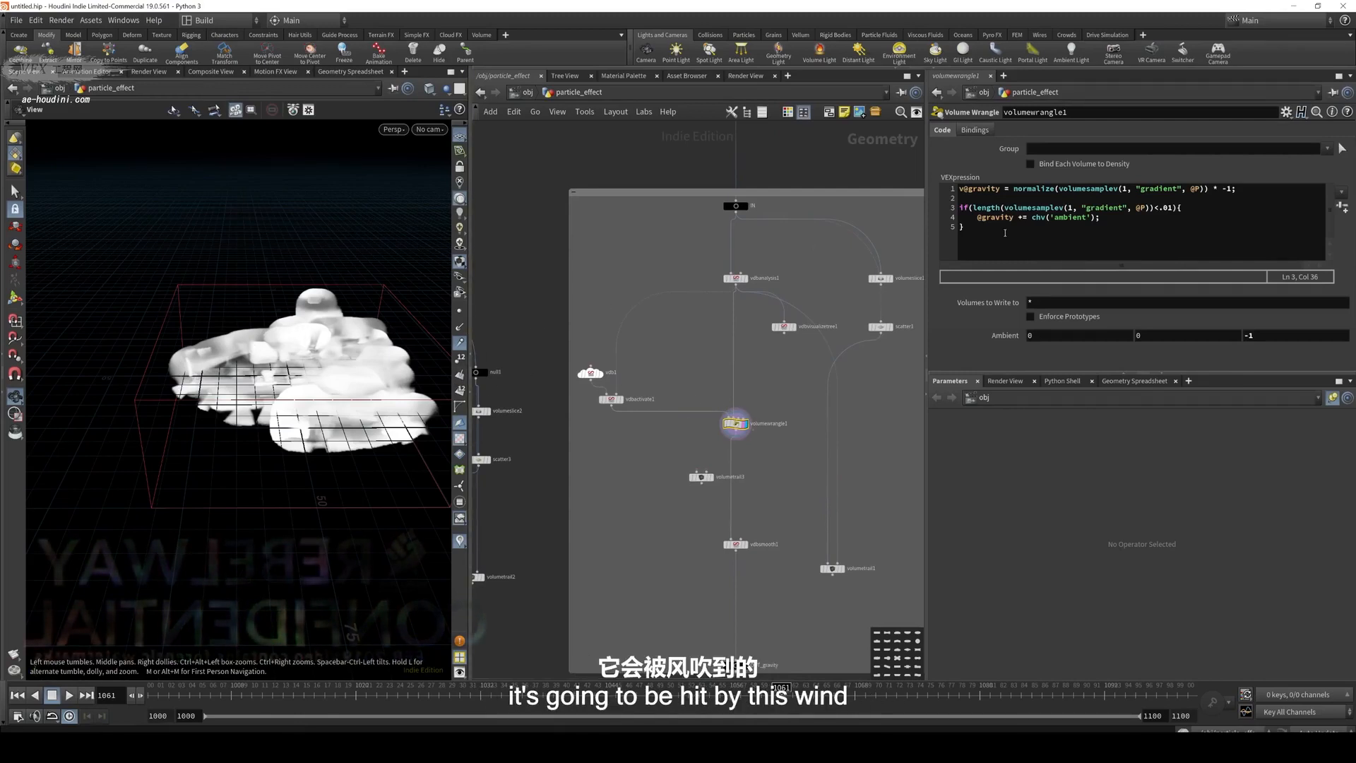
Examine the gravity line in volumewrangle1, covering the normalized gradient sample and its multiplication by -1
left_click(995, 217)
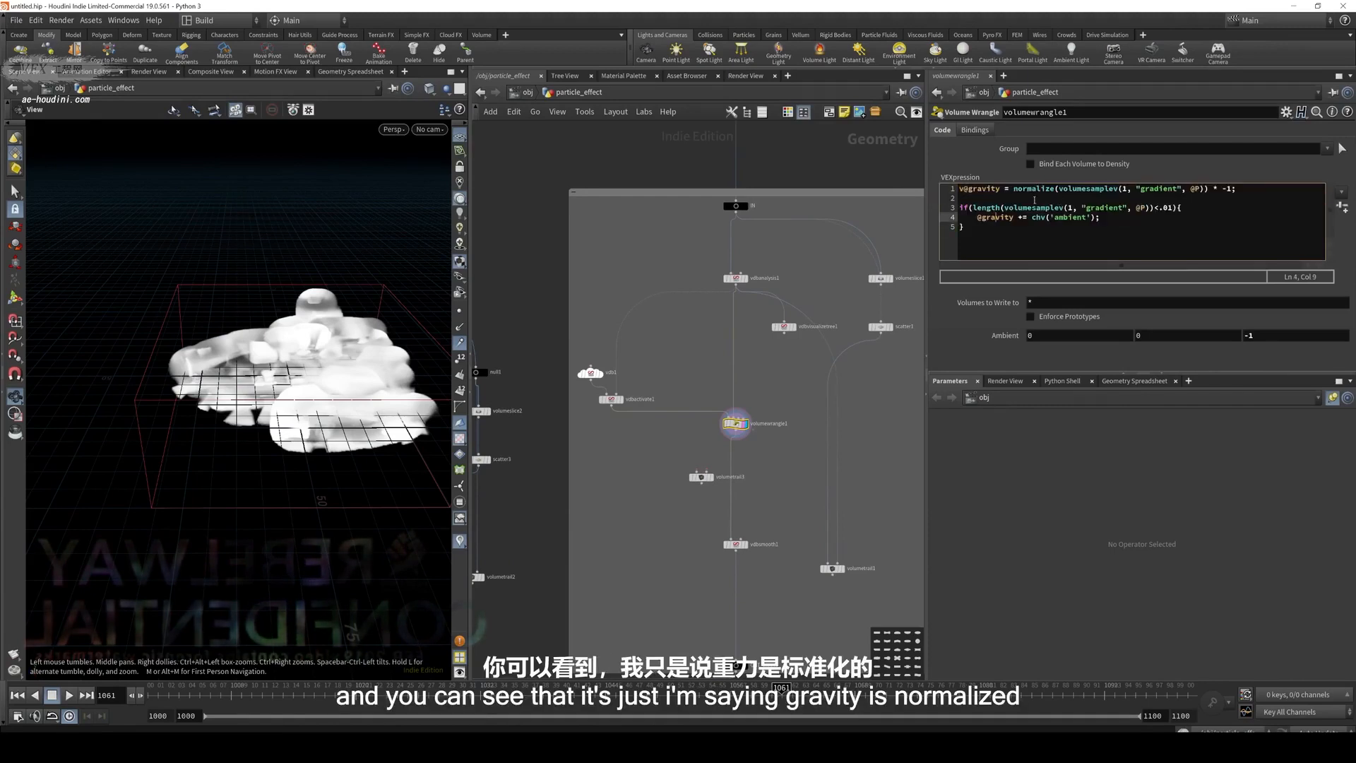
left_click(1035, 189)
left_click_drag(959, 189, 1238, 189)
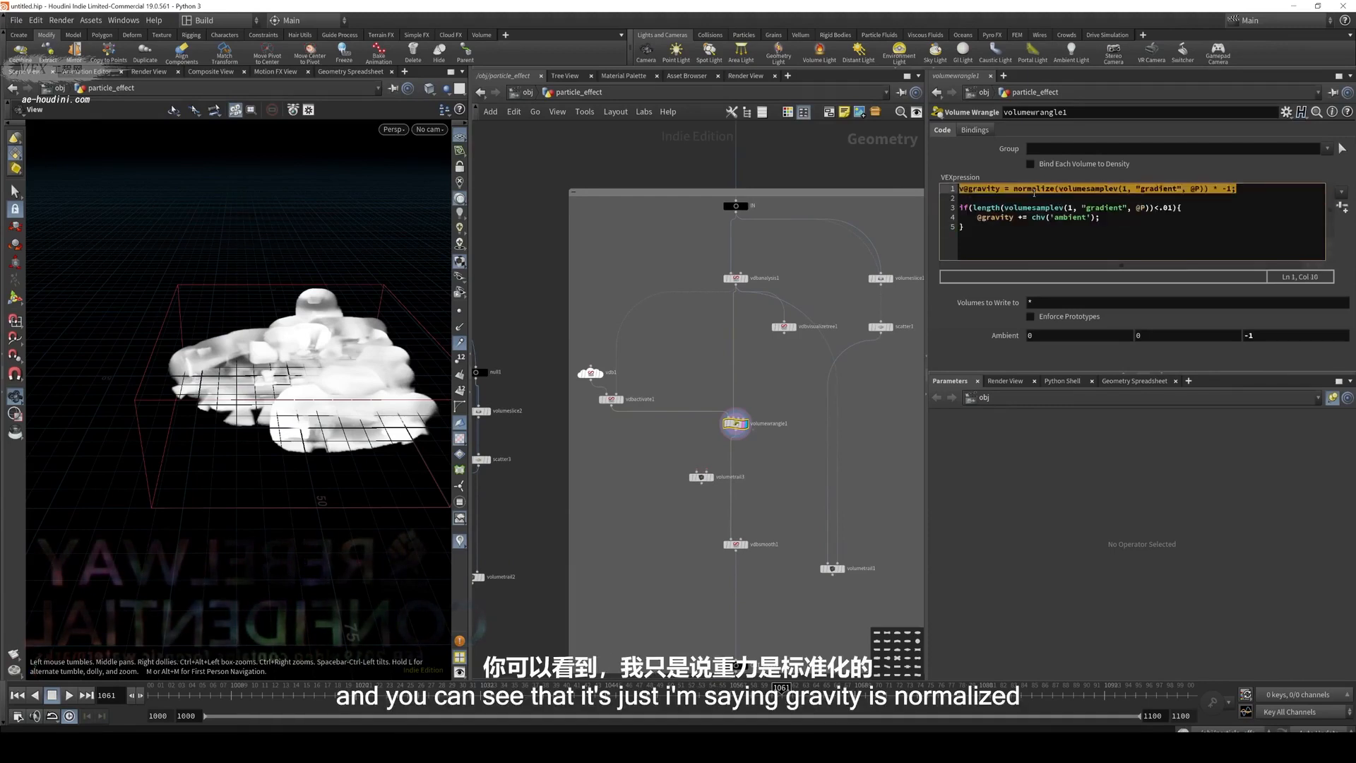
left_click(1033, 189)
double_click(1115, 189)
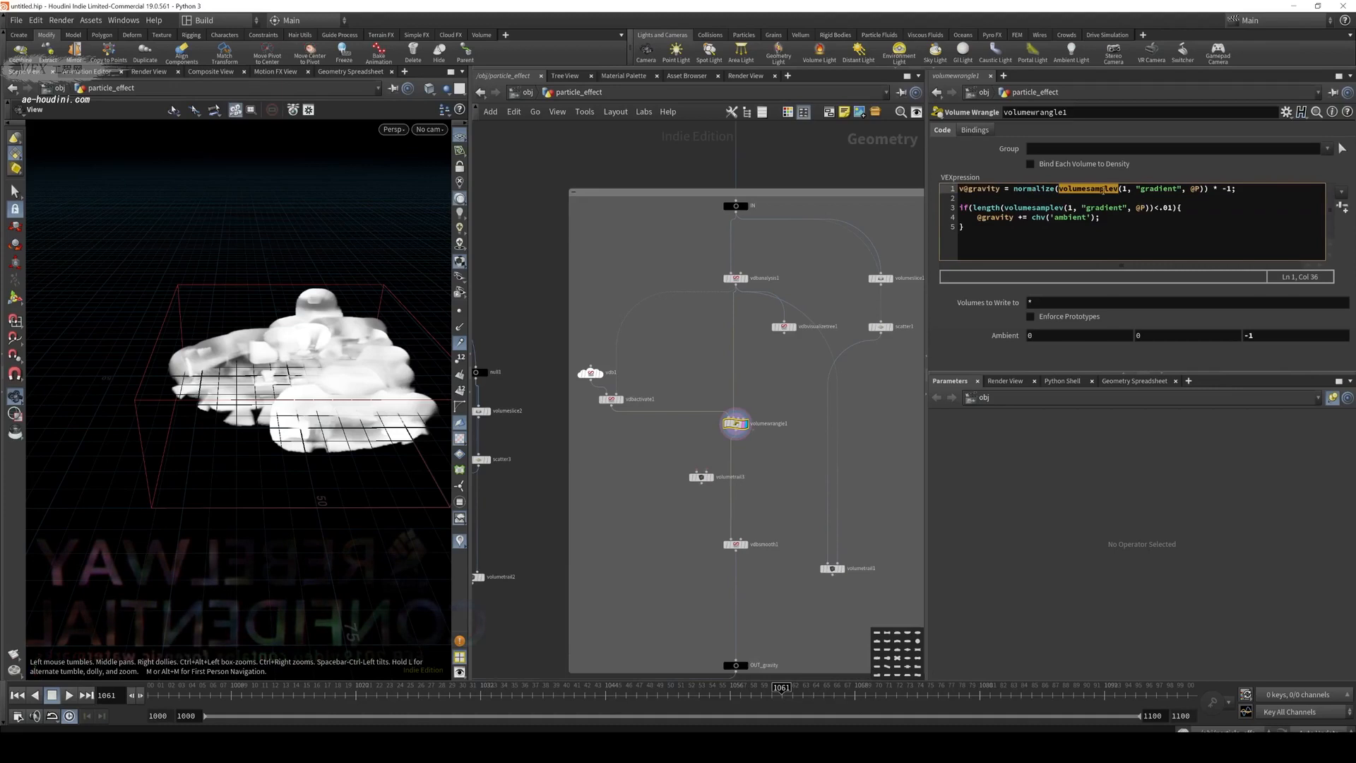
double_click(1162, 189)
left_click_drag(1060, 189, 1207, 190)
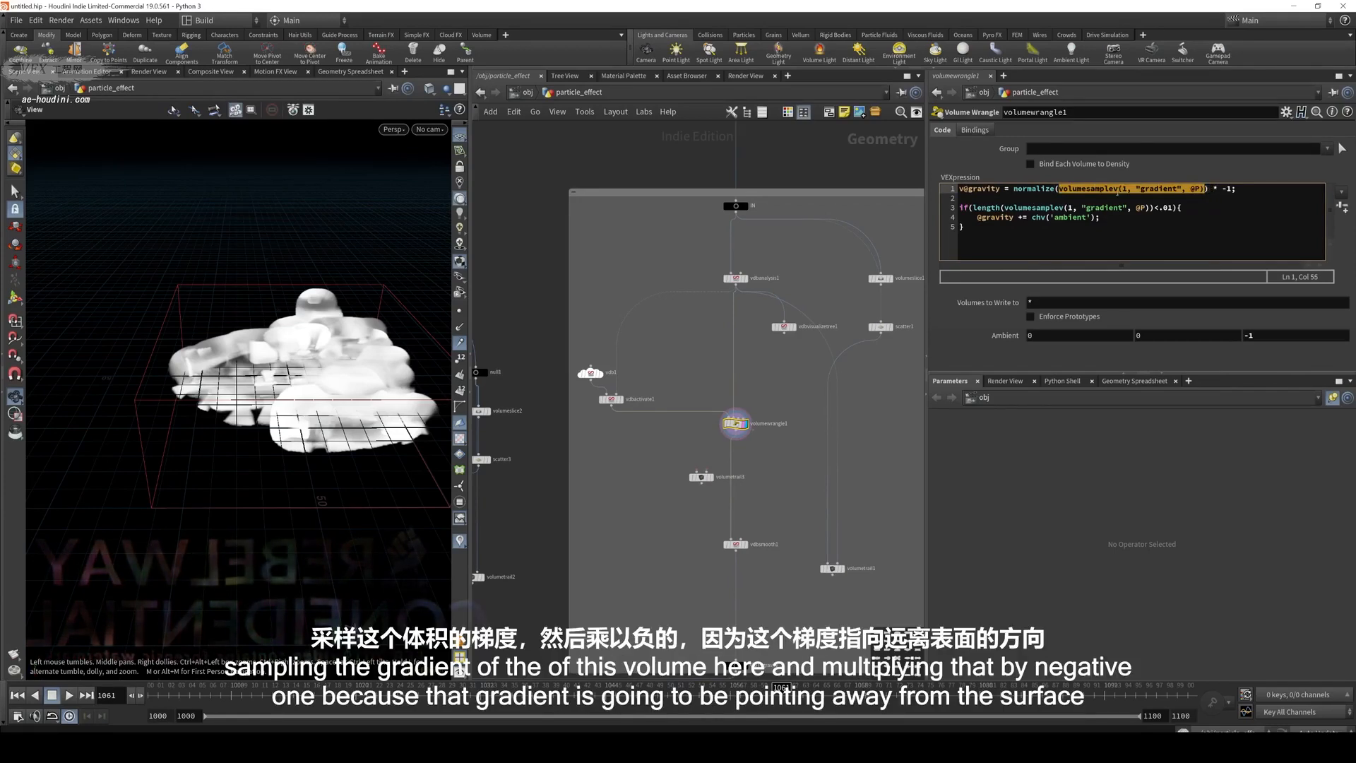
mouse_move(735, 283)
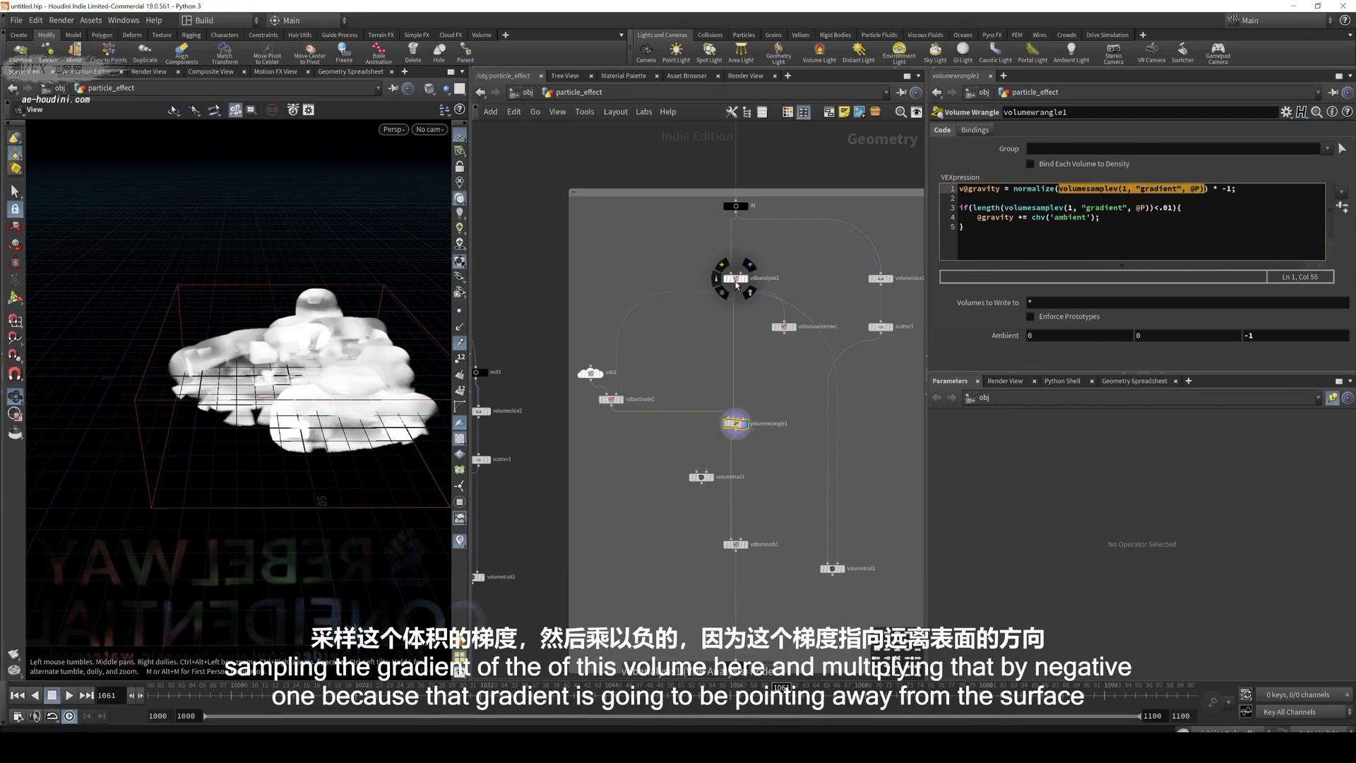
left_click_drag(1214, 189, 1232, 191)
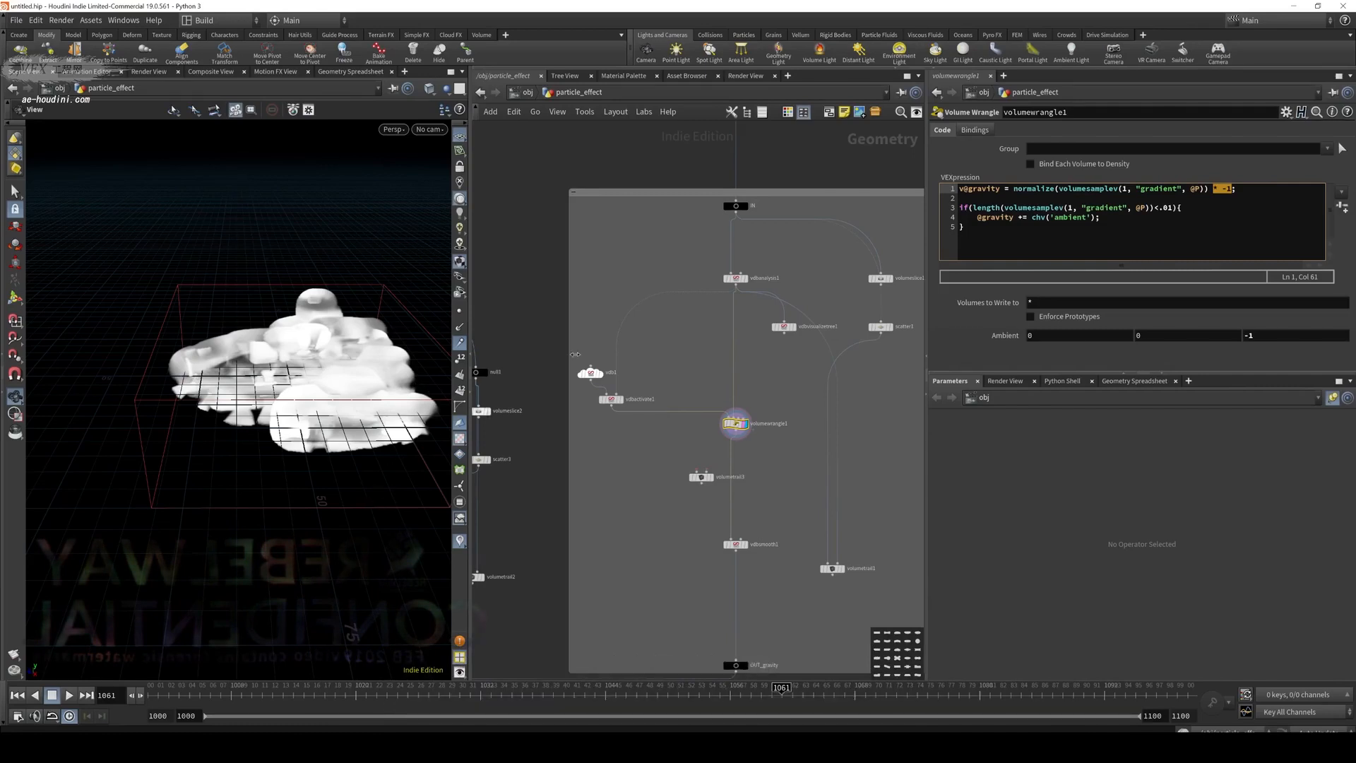
Examine the if statement in volumewrangle1 that compares the gradient length with .01
left_click(989, 217)
left_click(991, 226)
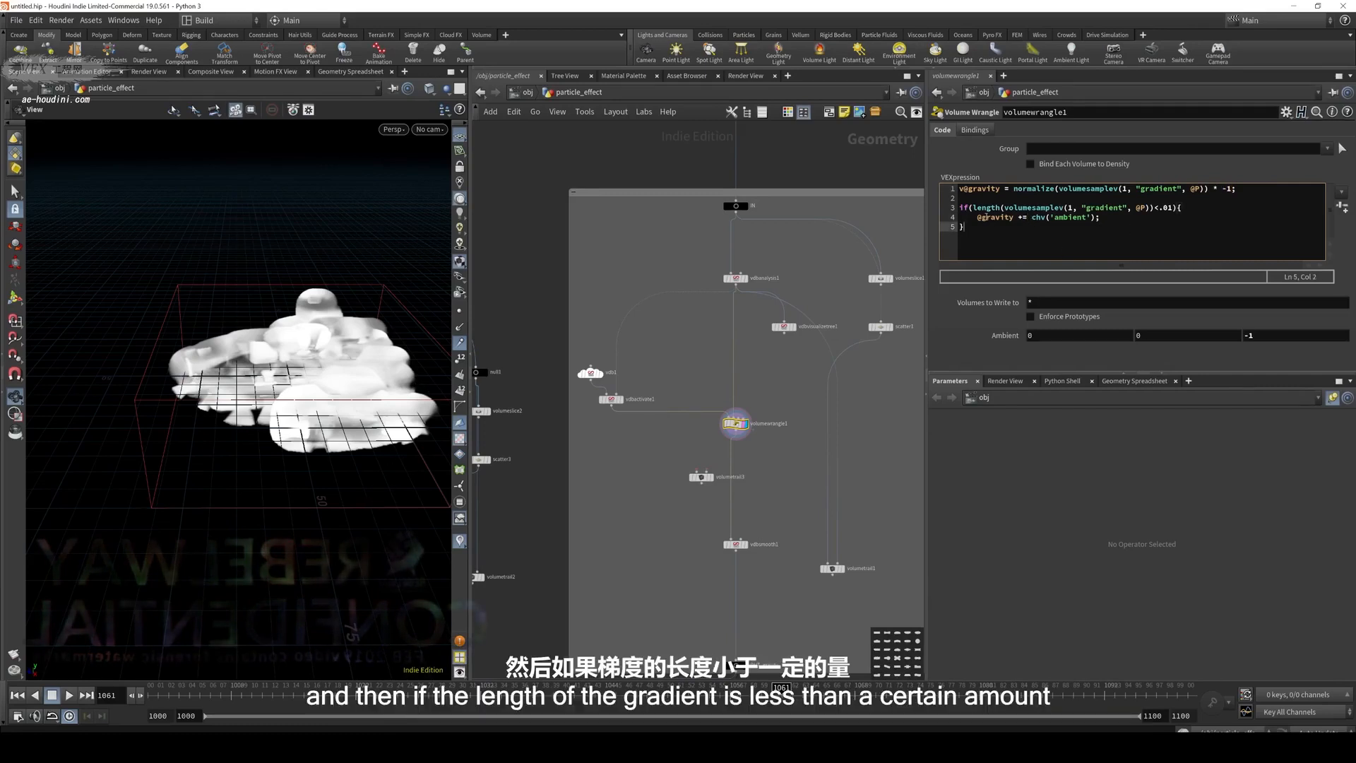
double_click(986, 208)
triple_click(1129, 207)
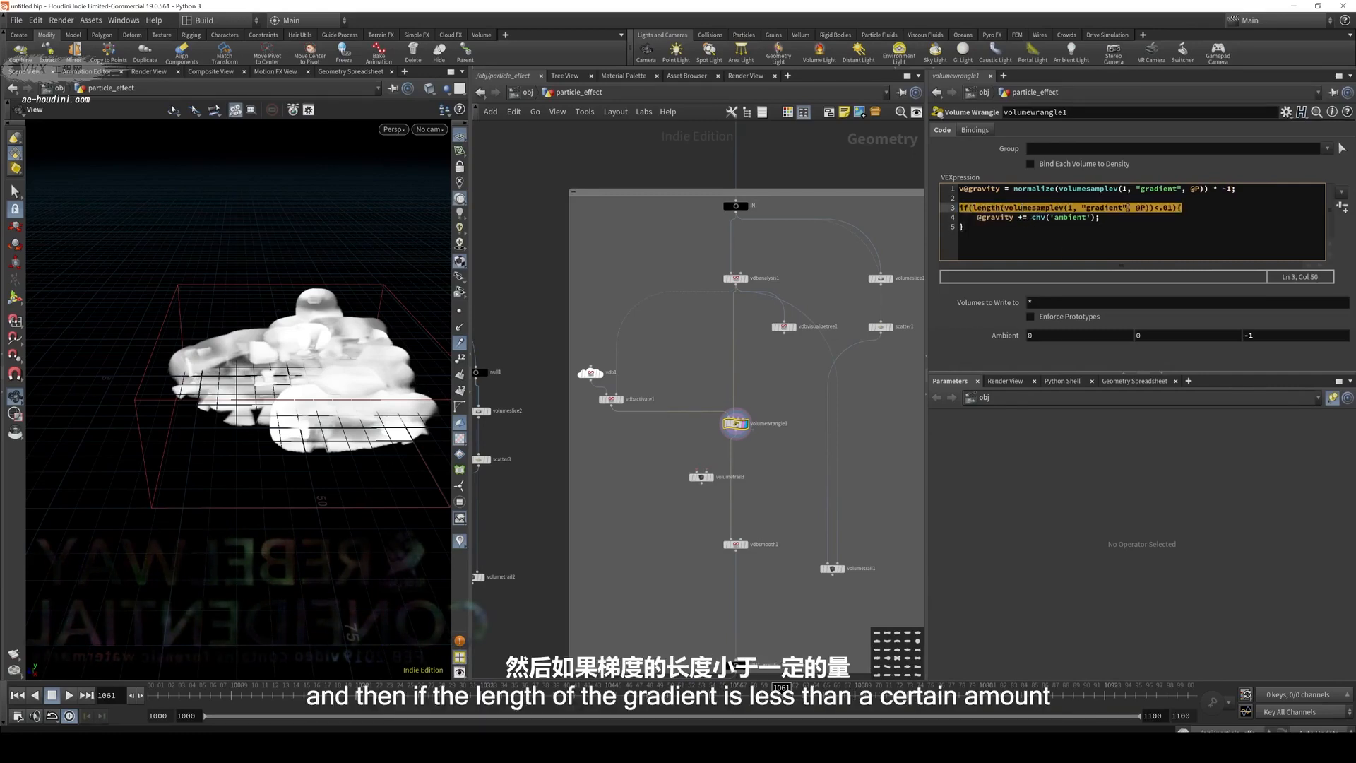
left_click(1146, 207)
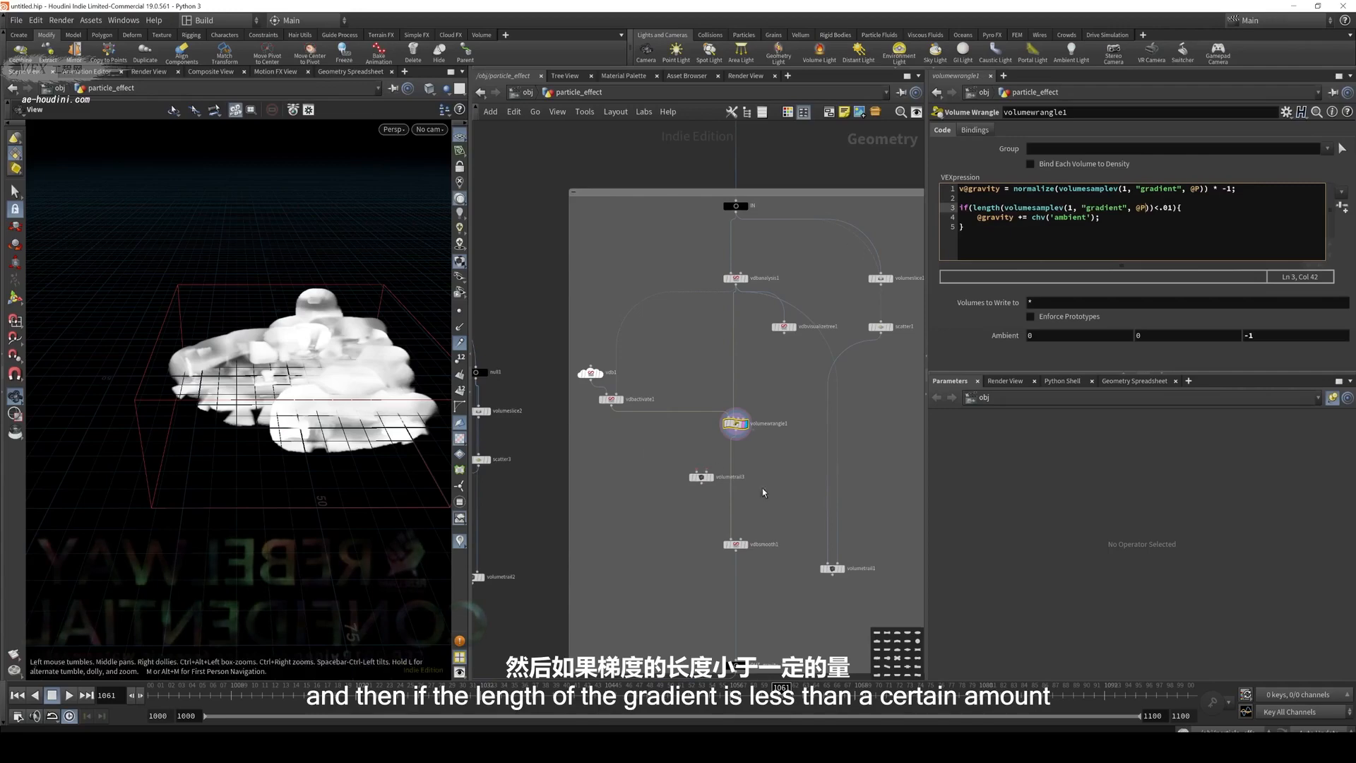
Insert a Points from Volume node after volumeslice1, moving scatter1 aside to replace the scattered points
left_click(839, 568)
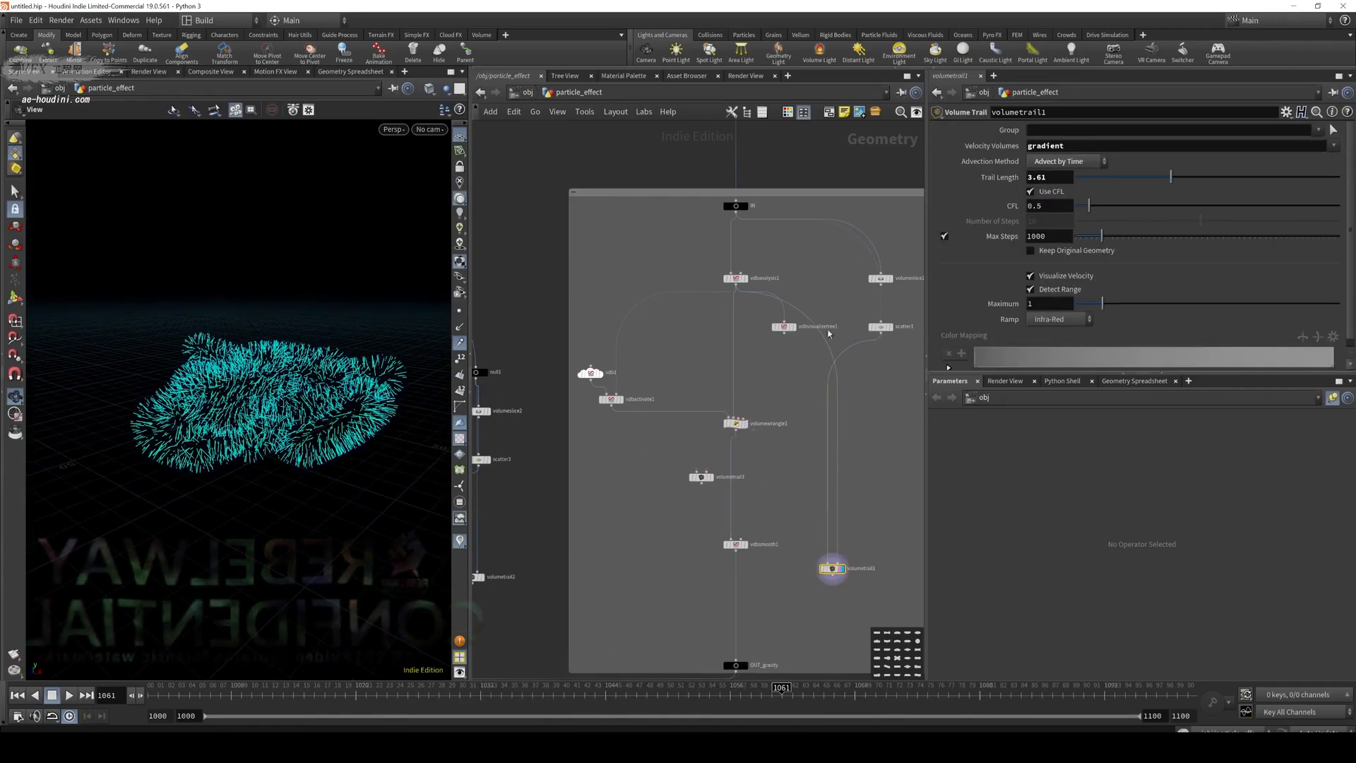
left_click(888, 327)
scroll(793, 342, "up", 4)
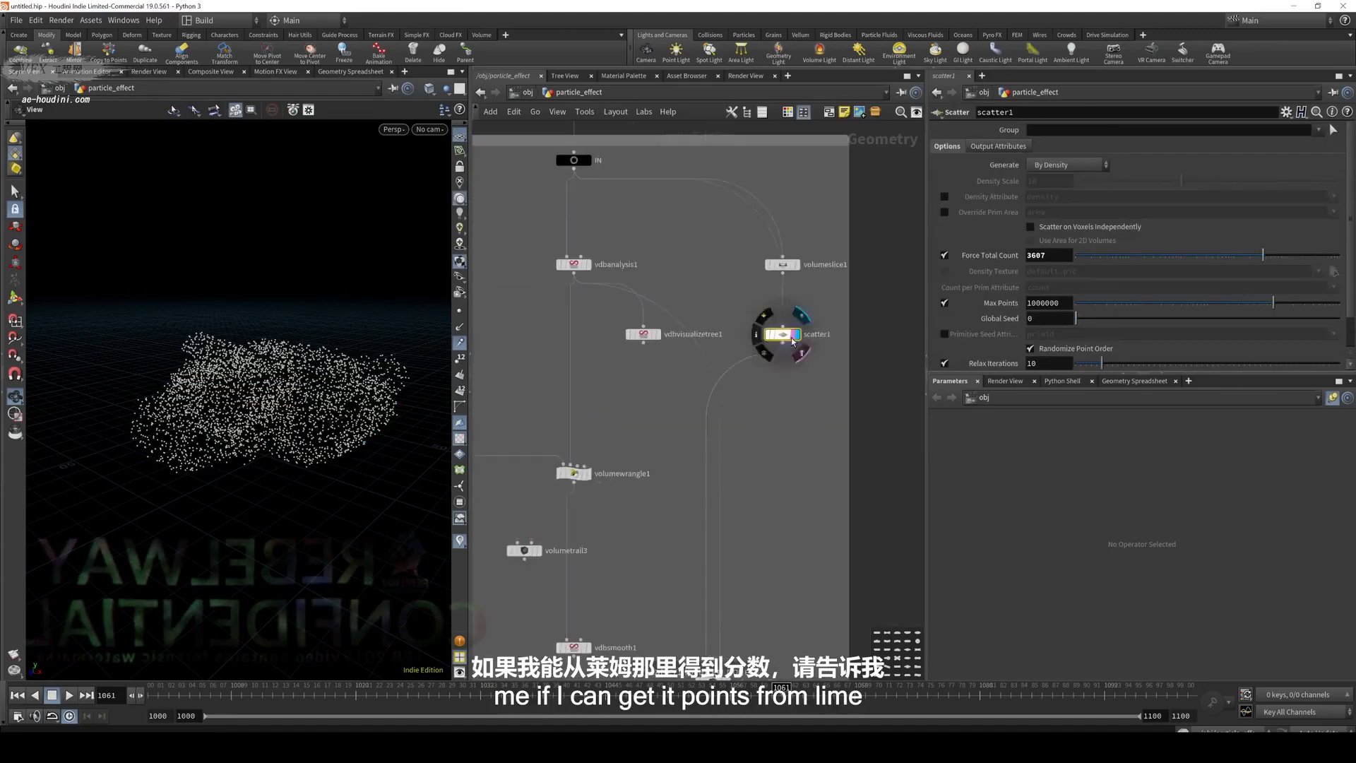
left_click_drag(792, 341, 793, 382)
key("Tab")
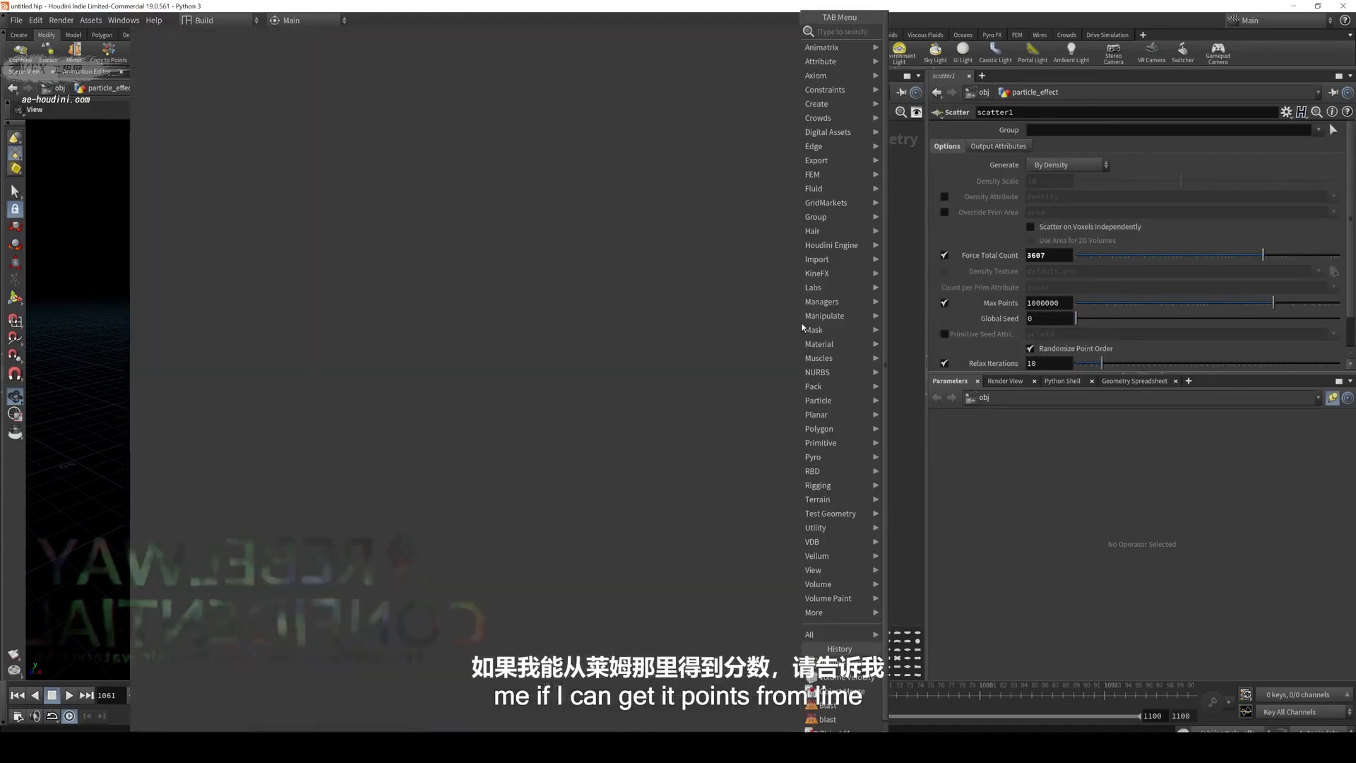
type("points from")
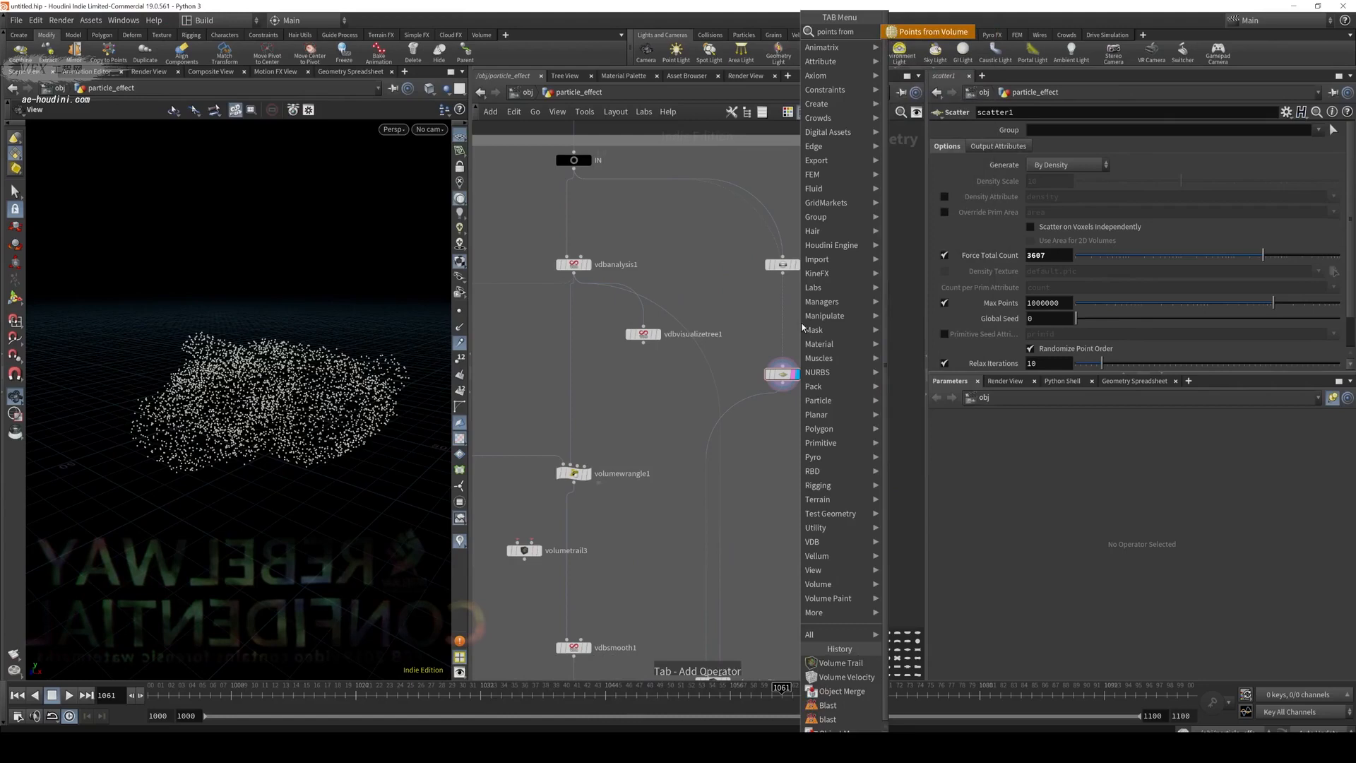
key("Return")
left_click(802, 327)
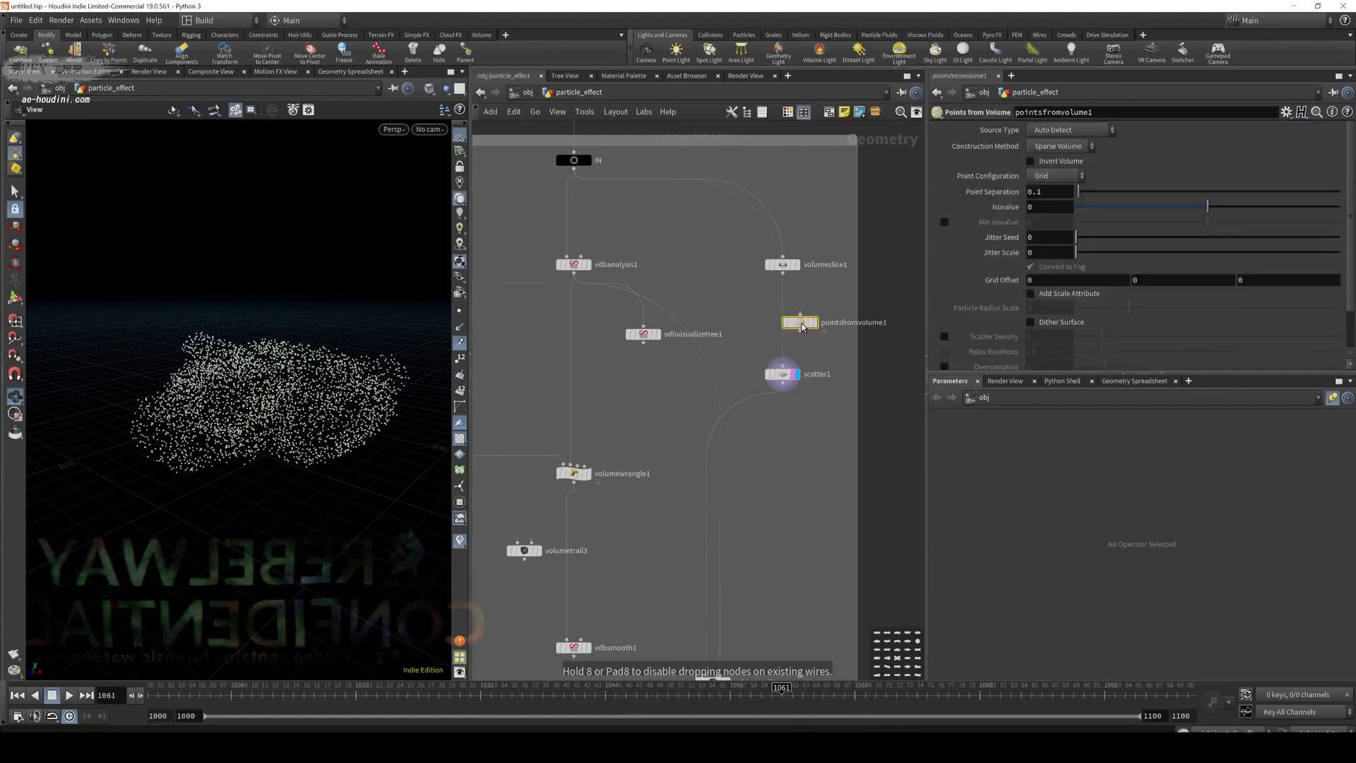
left_click_drag(768, 395, 845, 364)
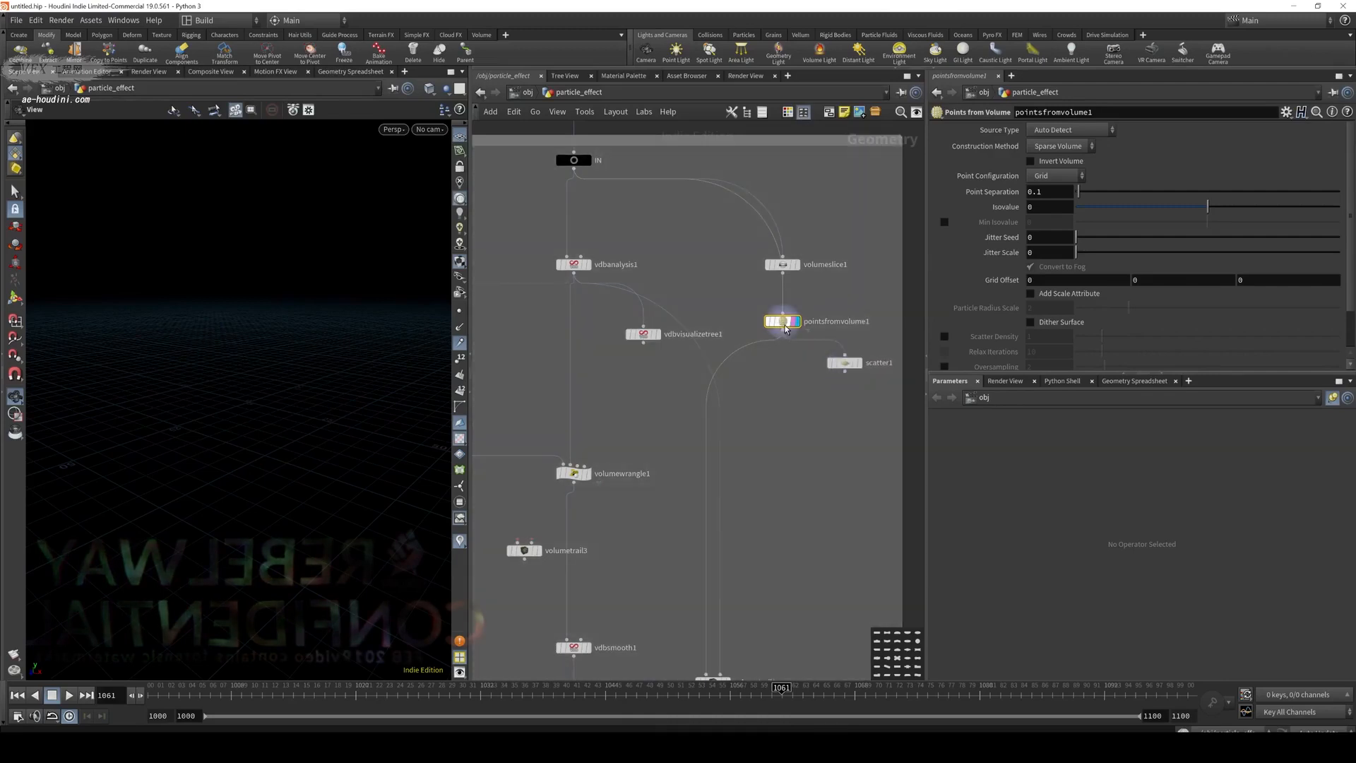
Add a Bound node beside the connection between volumeslice1 and pointsfromvolume1
left_click(1072, 136)
key("Tab")
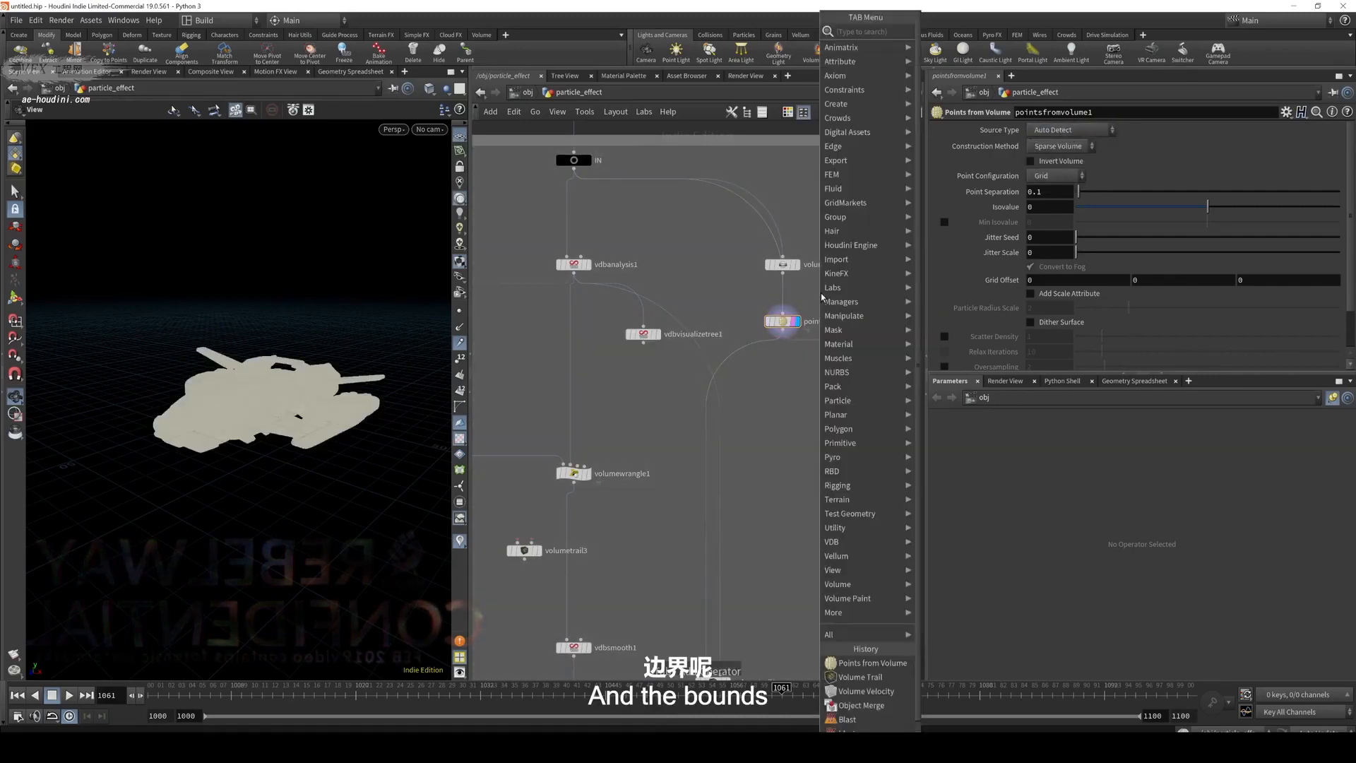
type("bound")
key("Return")
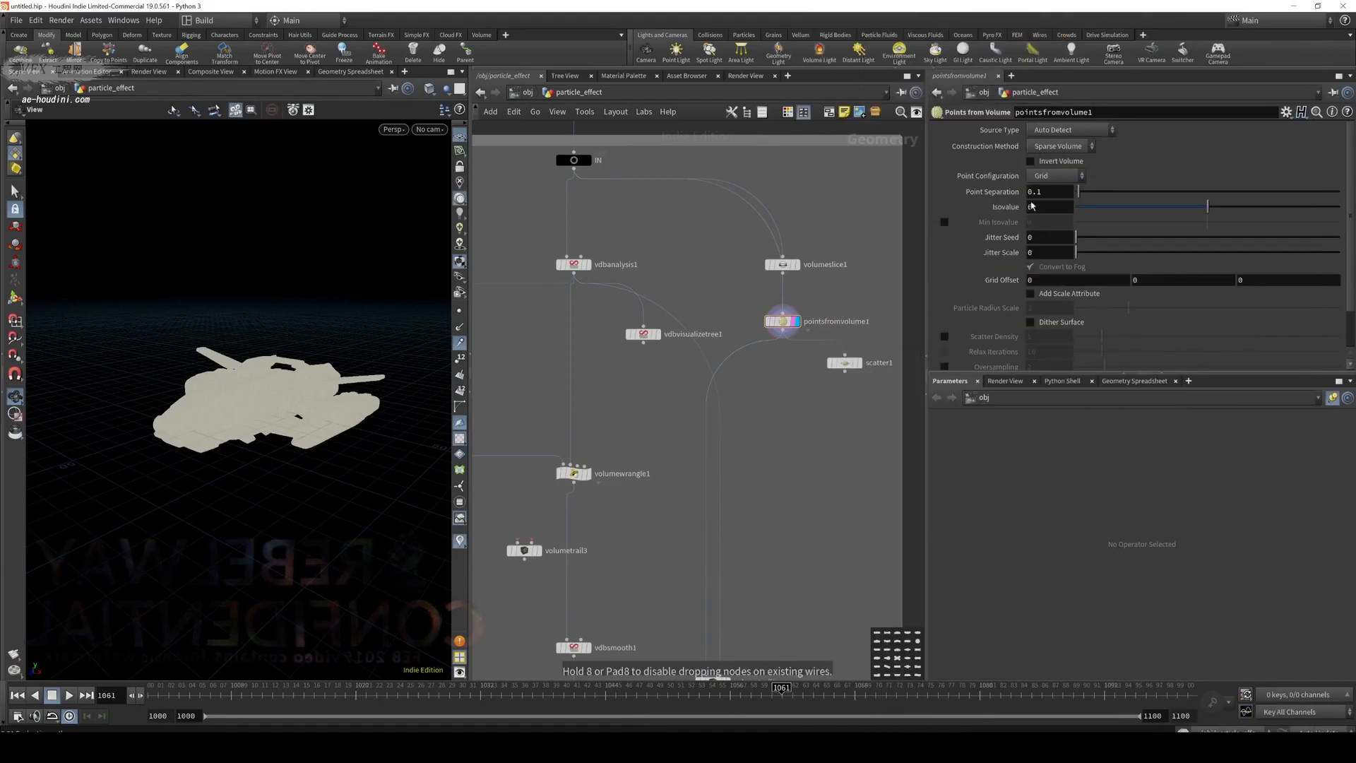
left_click(782, 322)
Try a point separation of 0.5 on pointsfromvolume1, and settle on 1
left_click(1046, 193)
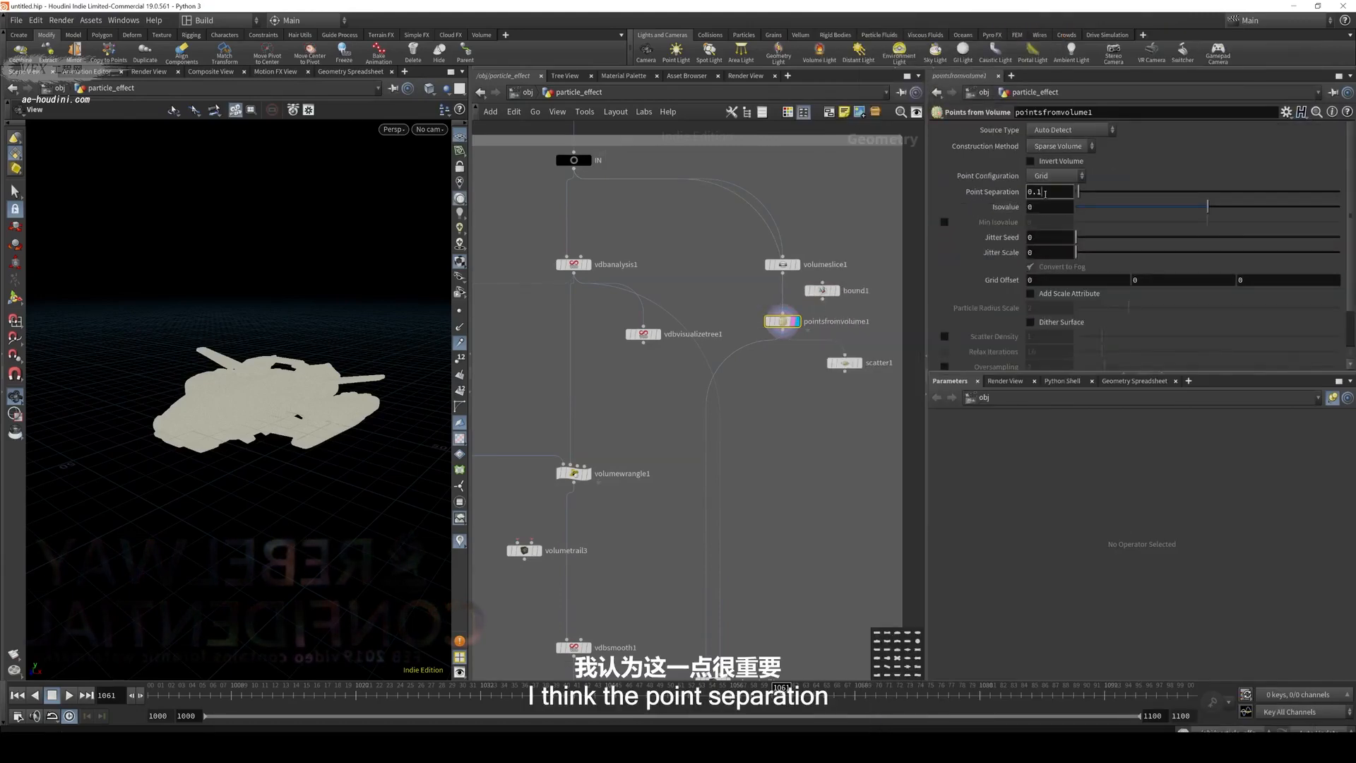
key("BackSpace")
type("5")
key("Return")
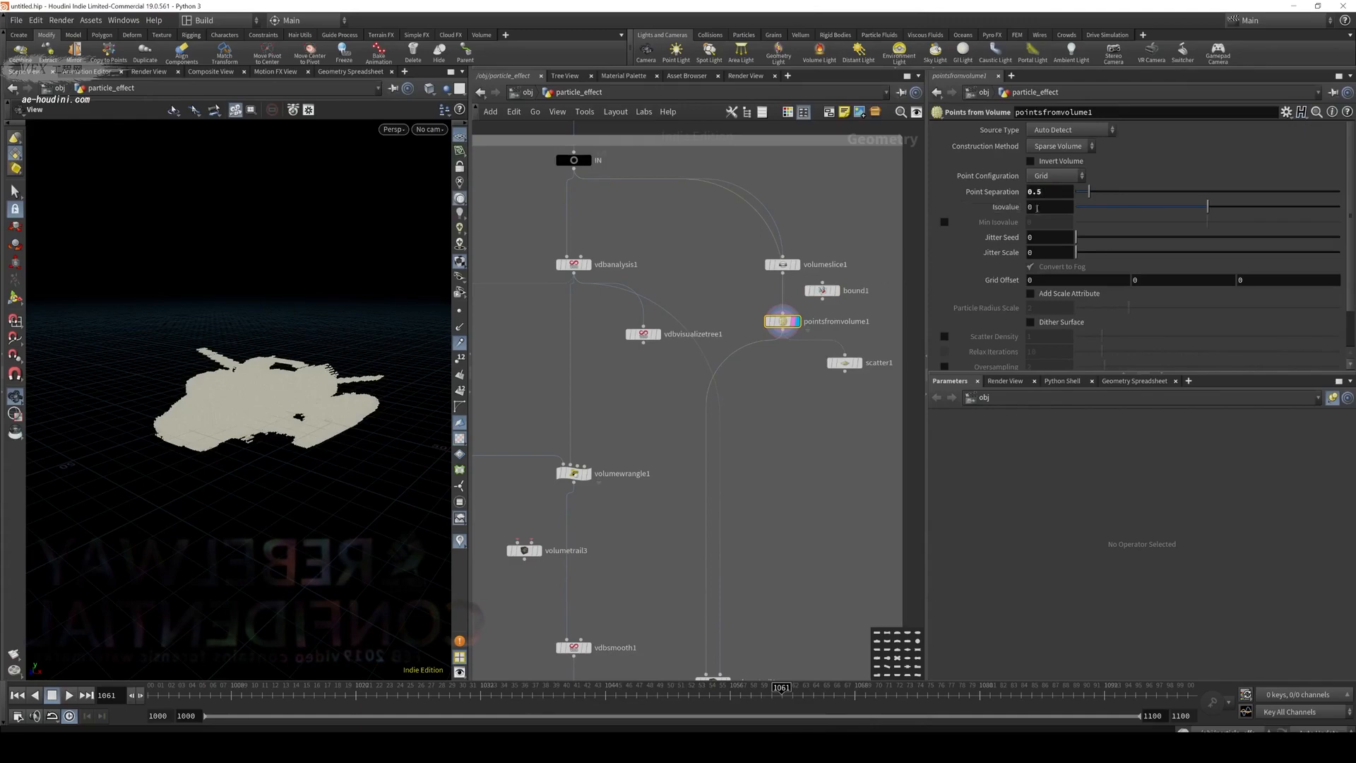
double_click(1059, 193)
type("1")
key("Return")
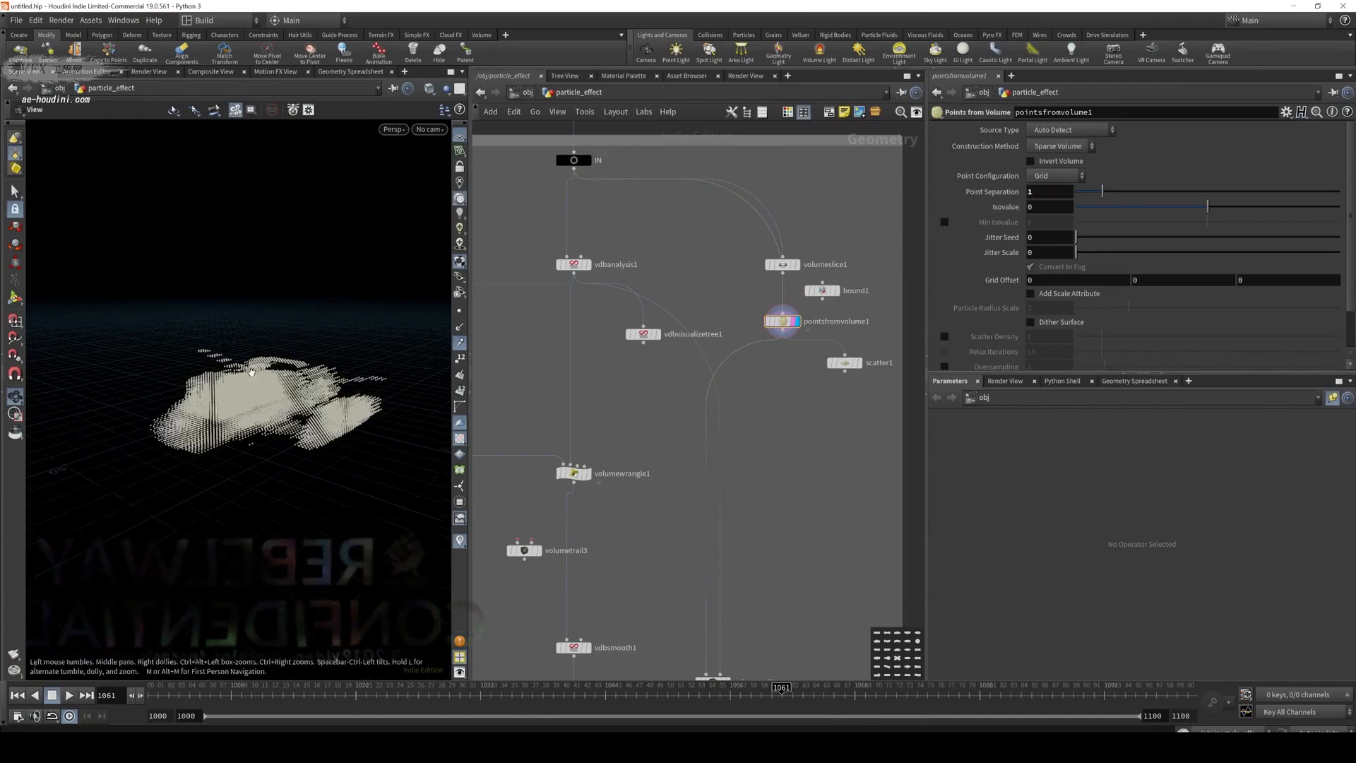
Insert the Bound node between volumeslice1 and pointsfromvolume1, and display volumetrail1 with its starting points taken from pointsfromvolume1
left_click_drag(853, 295, 813, 291)
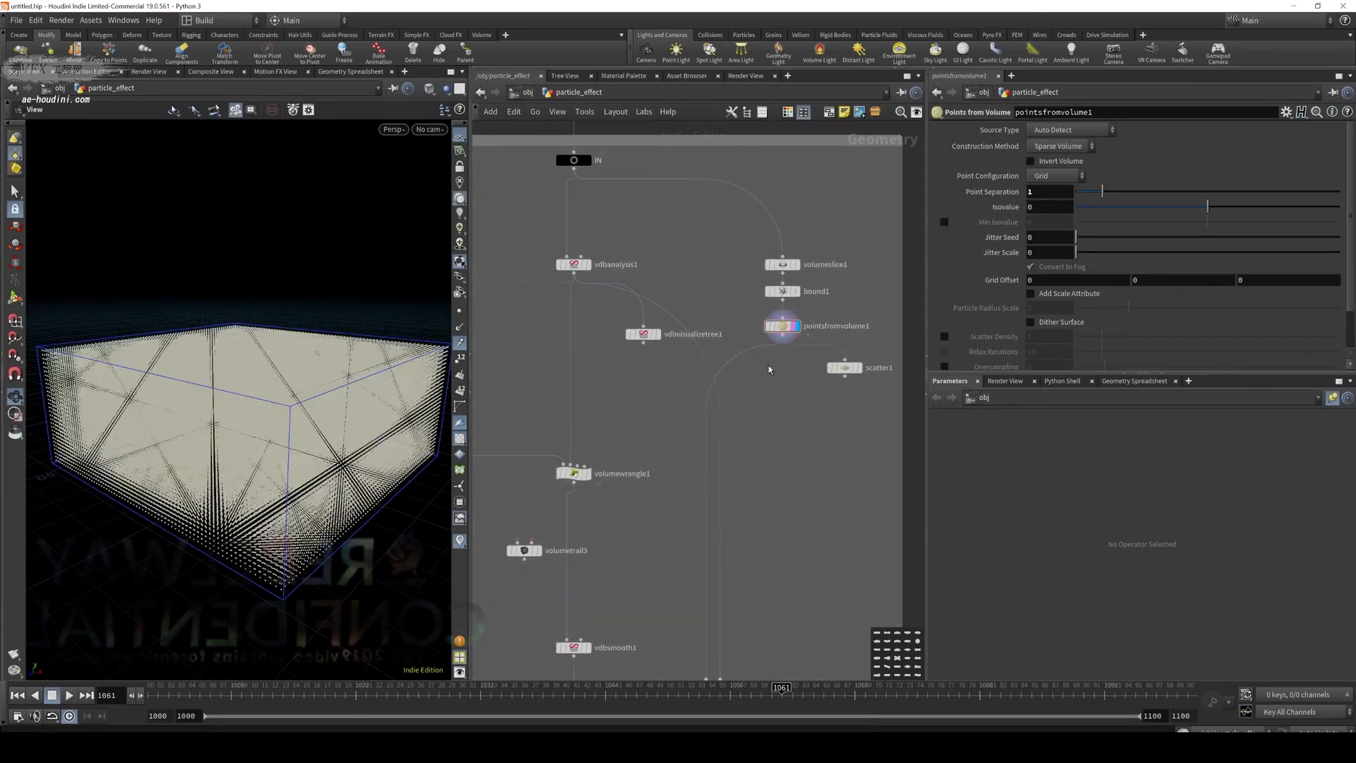
middle_click_drag(766, 417, 813, 270)
left_click(761, 526)
left_click(775, 526)
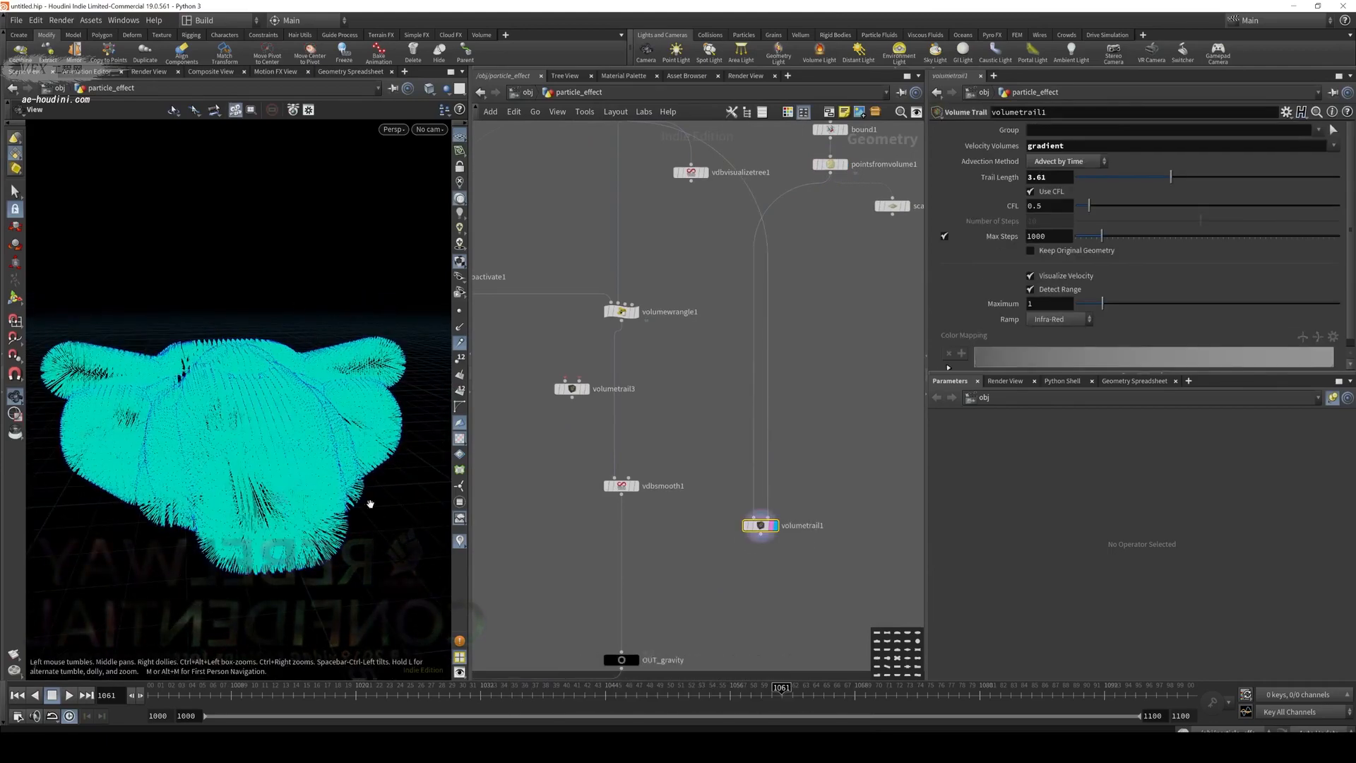
left_click_drag(367, 487, 316, 454)
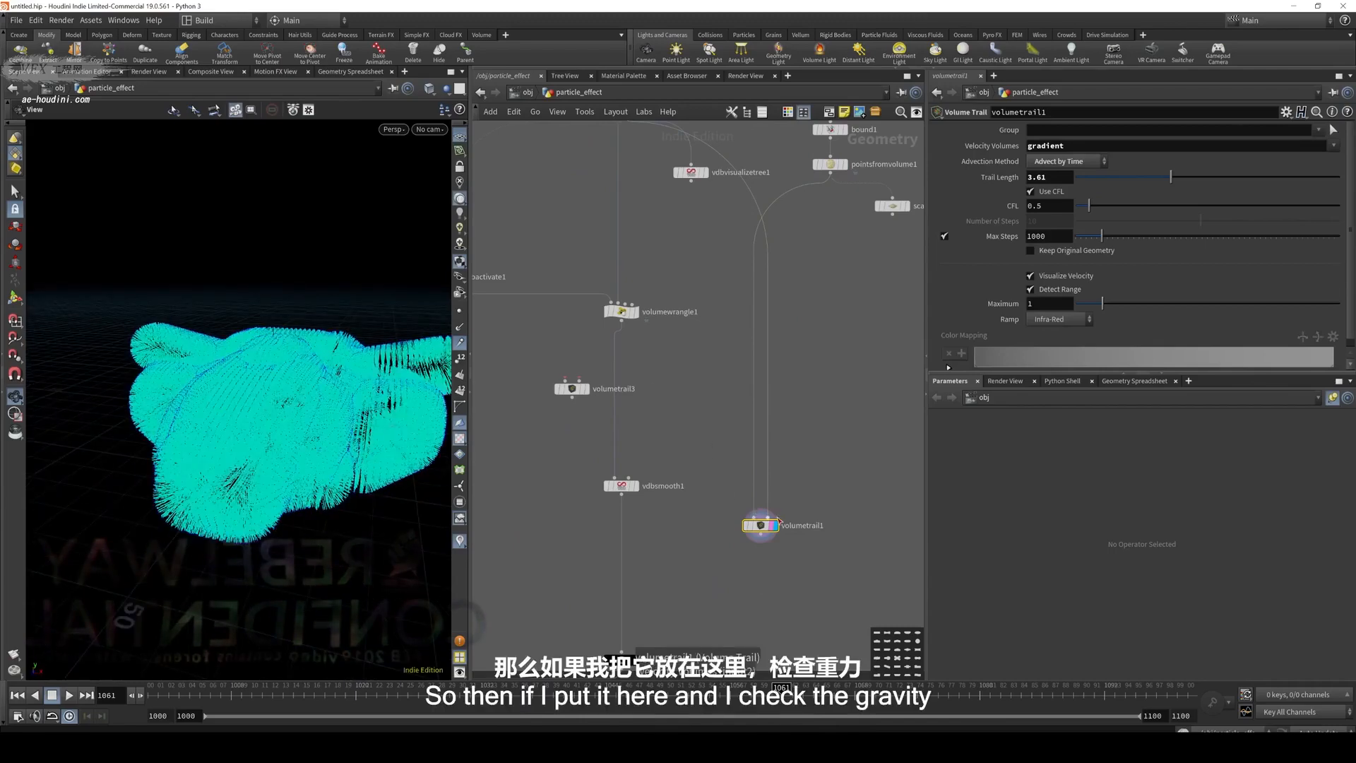
Feed volumewrangle1 into volumetrail1, set its velocity volumes to gravity, and view the resulting trails from different angles
left_click_drag(768, 517, 624, 322)
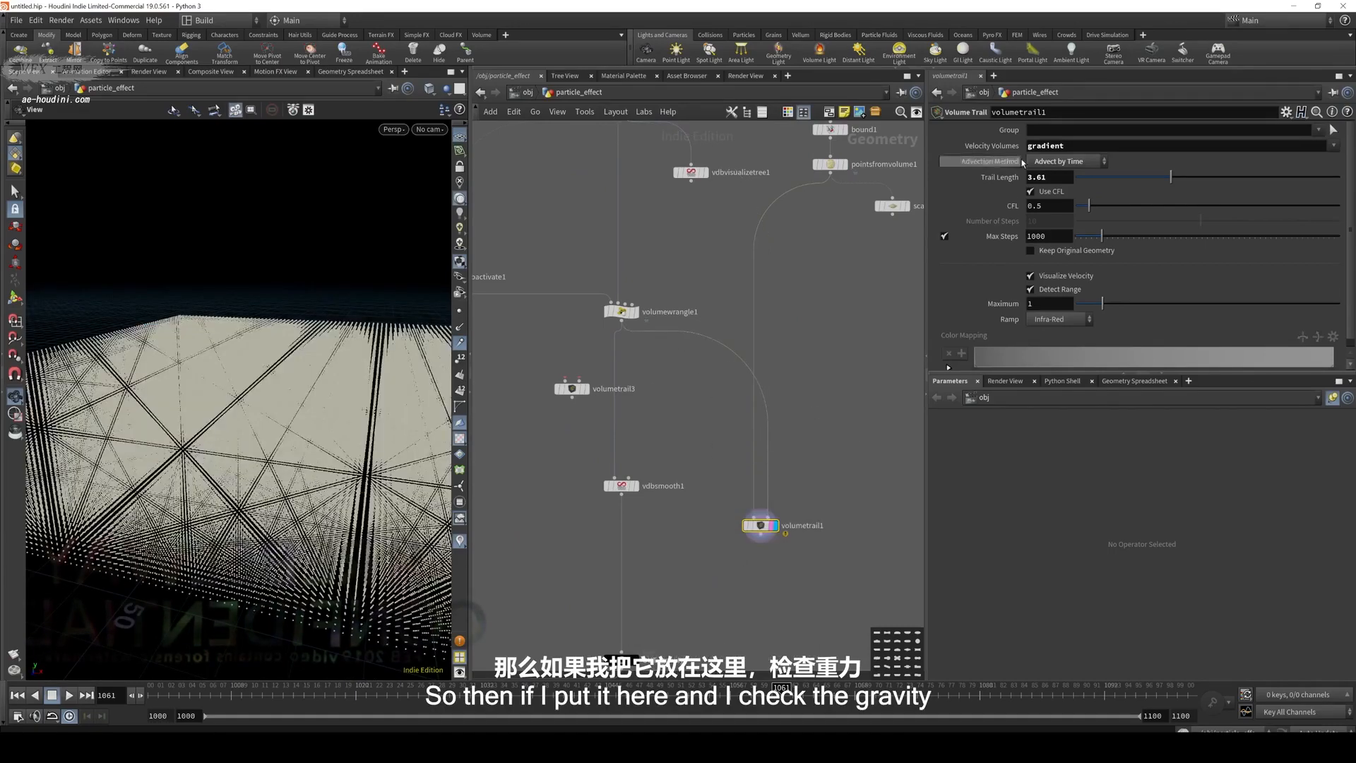
left_click_drag(1081, 147, 803, 147)
type("gravity")
key("Return")
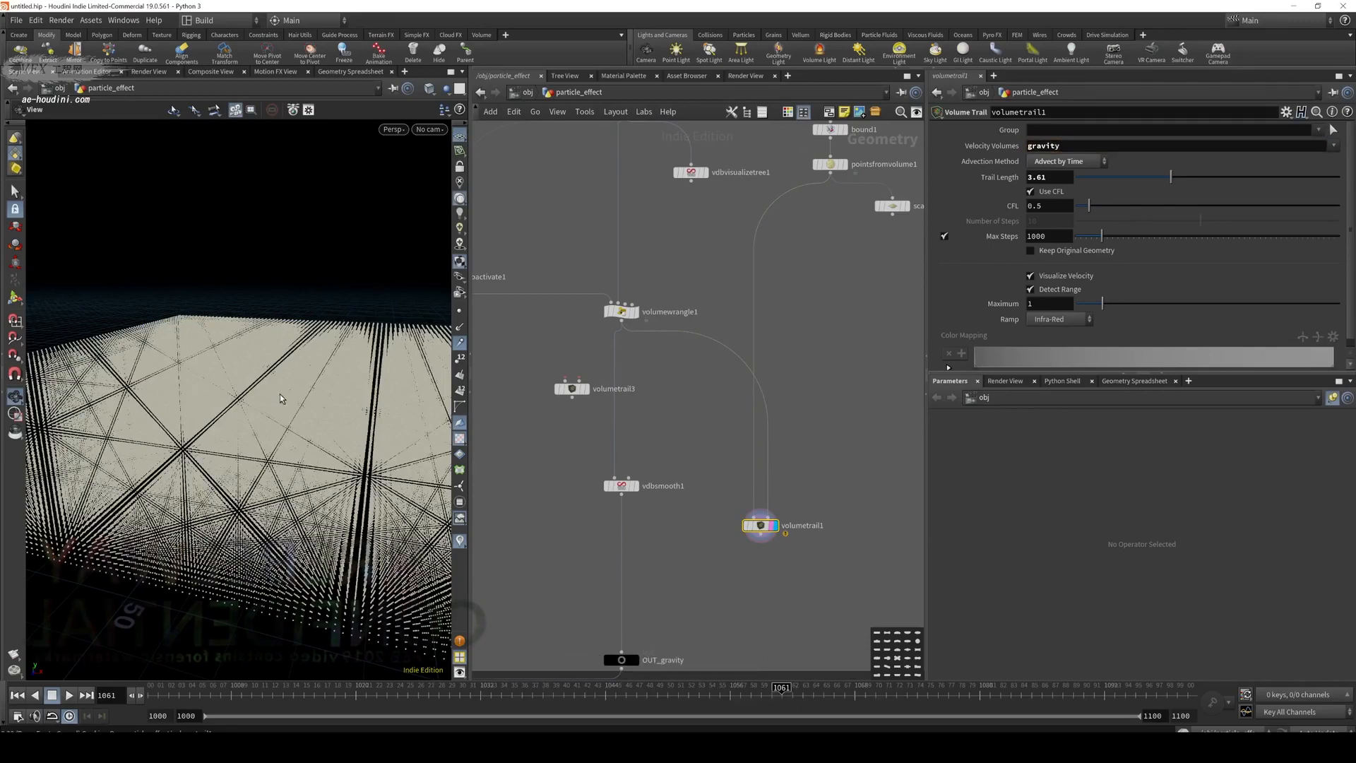
left_click_drag(293, 423, 219, 407)
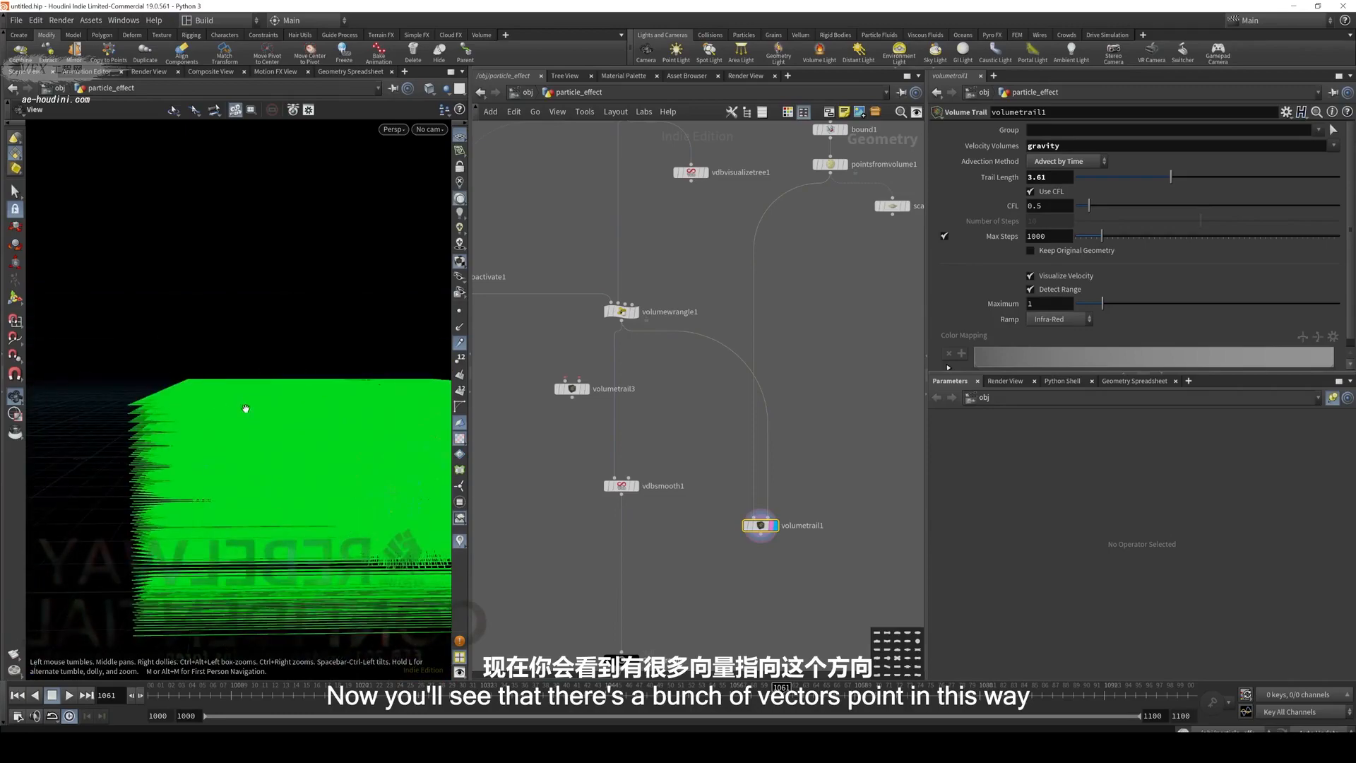
left_click_drag(364, 463, 296, 431)
Switch to Snip & Sketch and draw a box in red around an oval, with arrows toward the oval's surface and sideways arrows around it
key("alt+Tab")
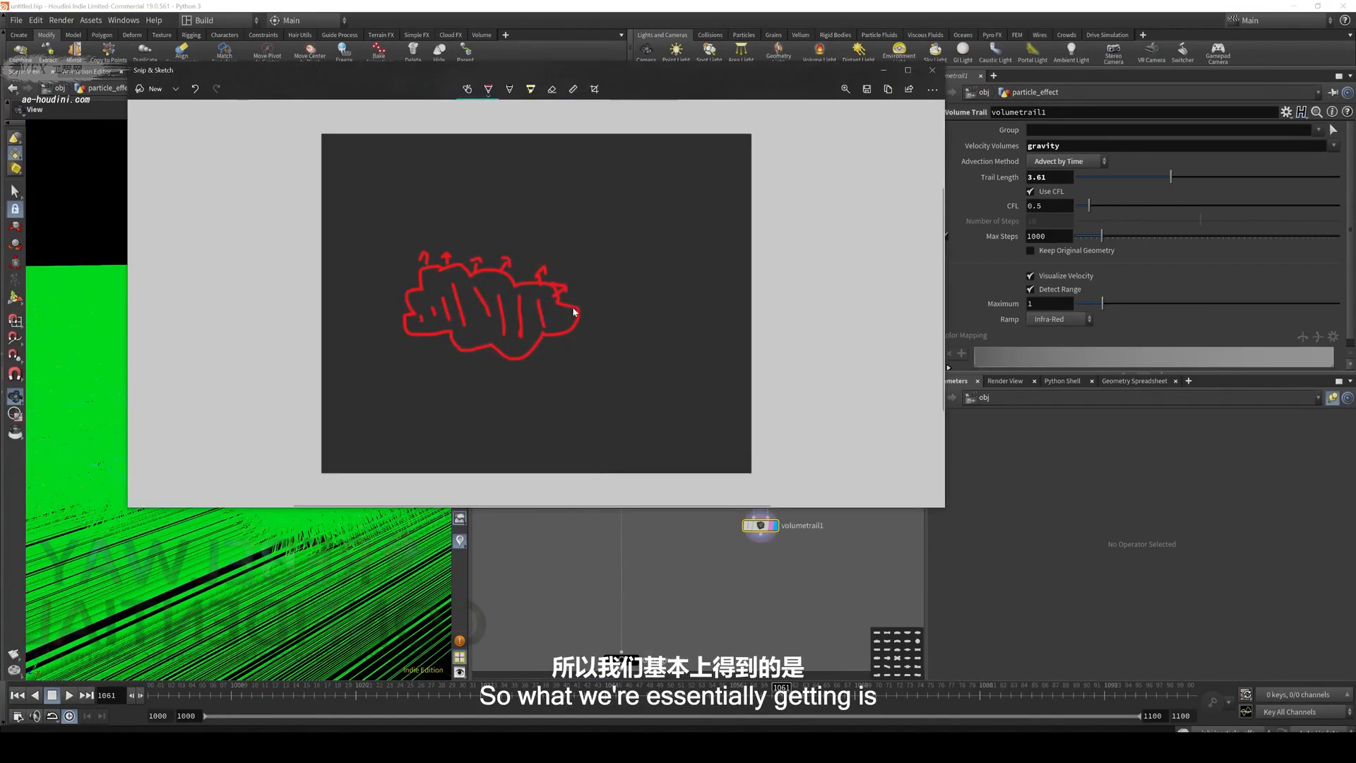
left_click_drag(617, 234, 575, 254)
key("ctrl+z")
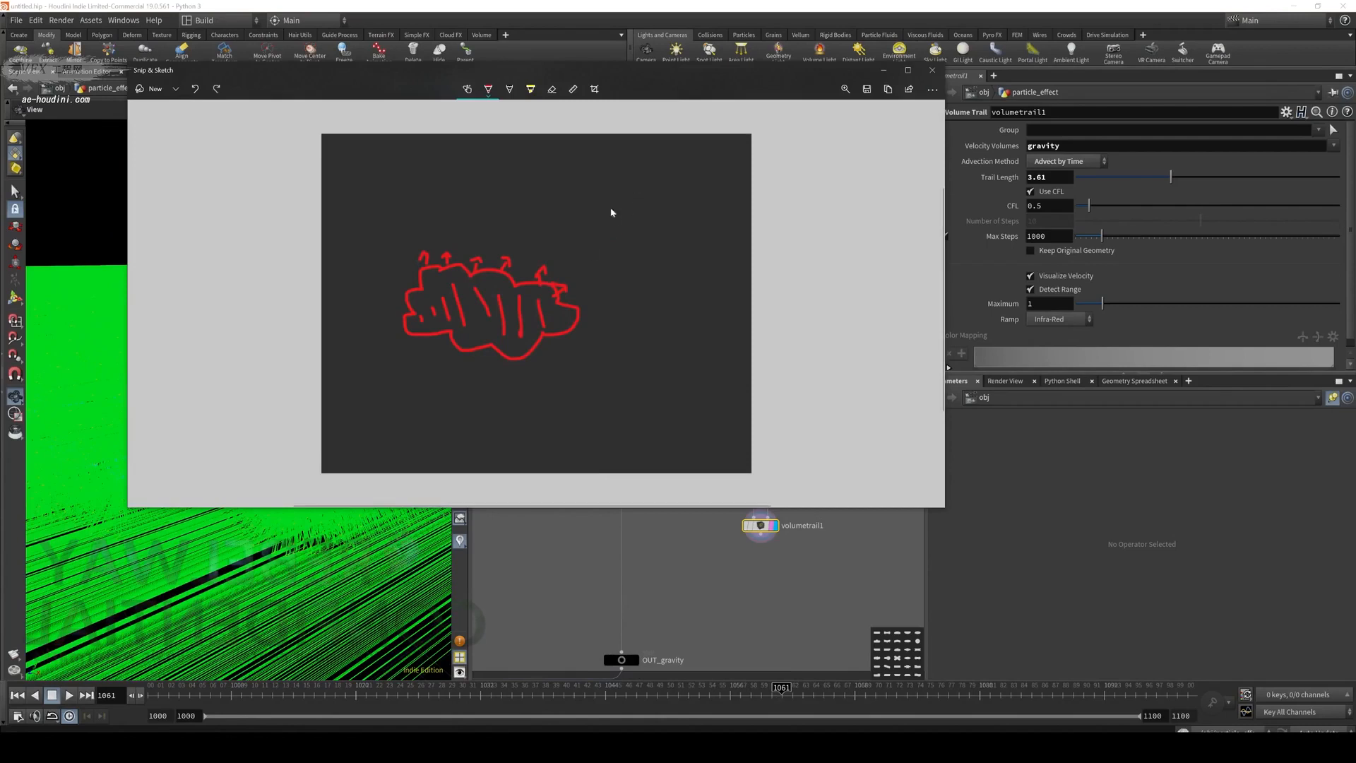
left_click_drag(573, 186, 572, 255)
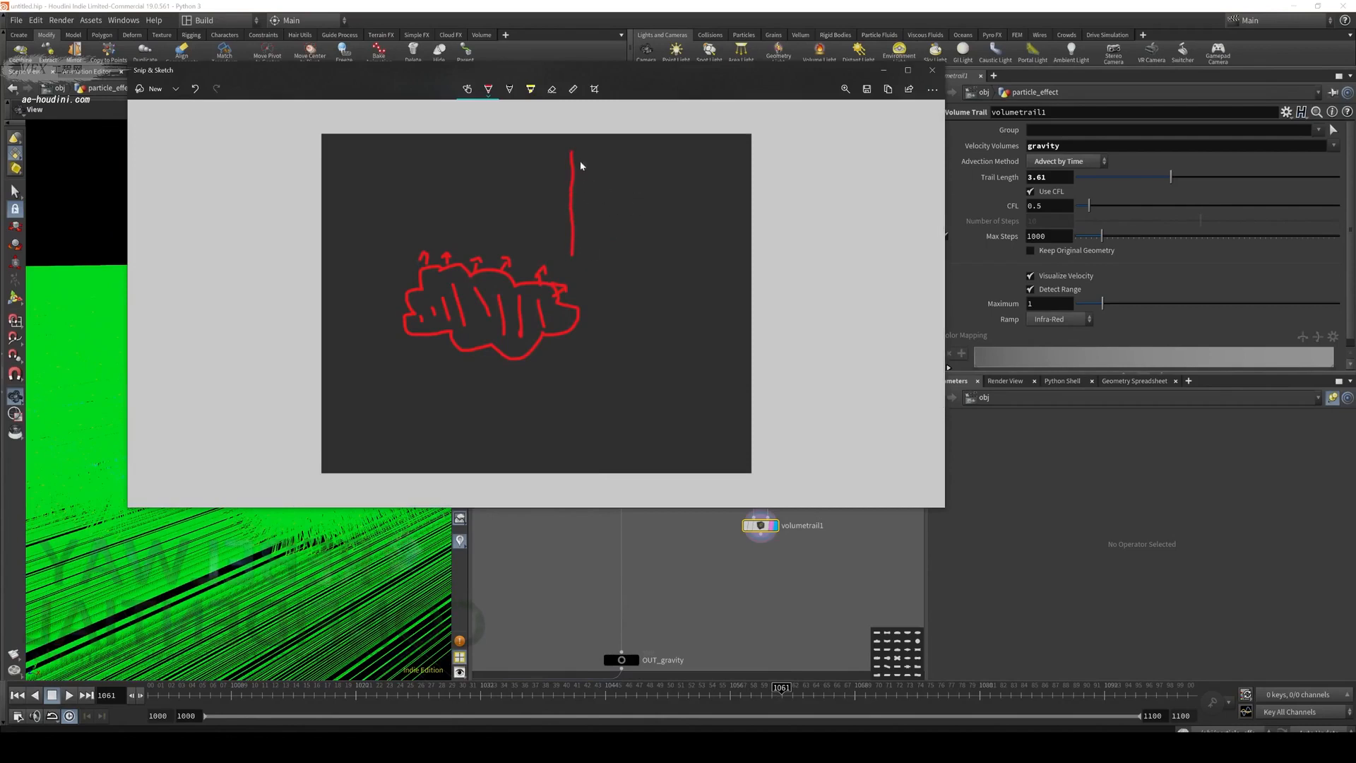
left_click_drag(574, 150, 705, 147)
mouse_move(709, 202)
left_mouse_down()
mouse_move(714, 255)
mouse_move(579, 260)
left_mouse_up()
mouse_move(624, 185)
left_mouse_down()
mouse_move(608, 194)
mouse_move(644, 220)
mouse_move(668, 212)
mouse_move(627, 181)
mouse_move(667, 186)
left_mouse_up()
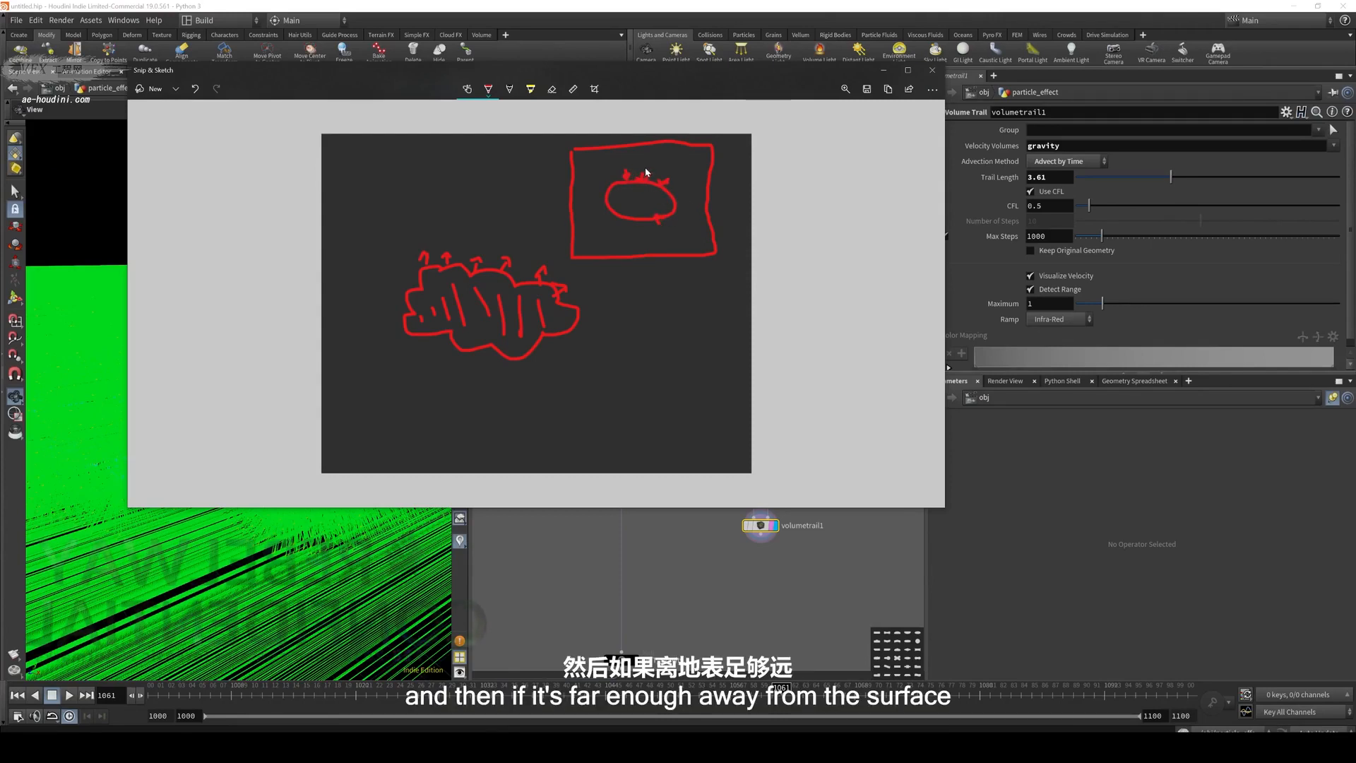
mouse_move(637, 164)
left_mouse_down()
mouse_move(607, 165)
mouse_move(624, 156)
left_mouse_up()
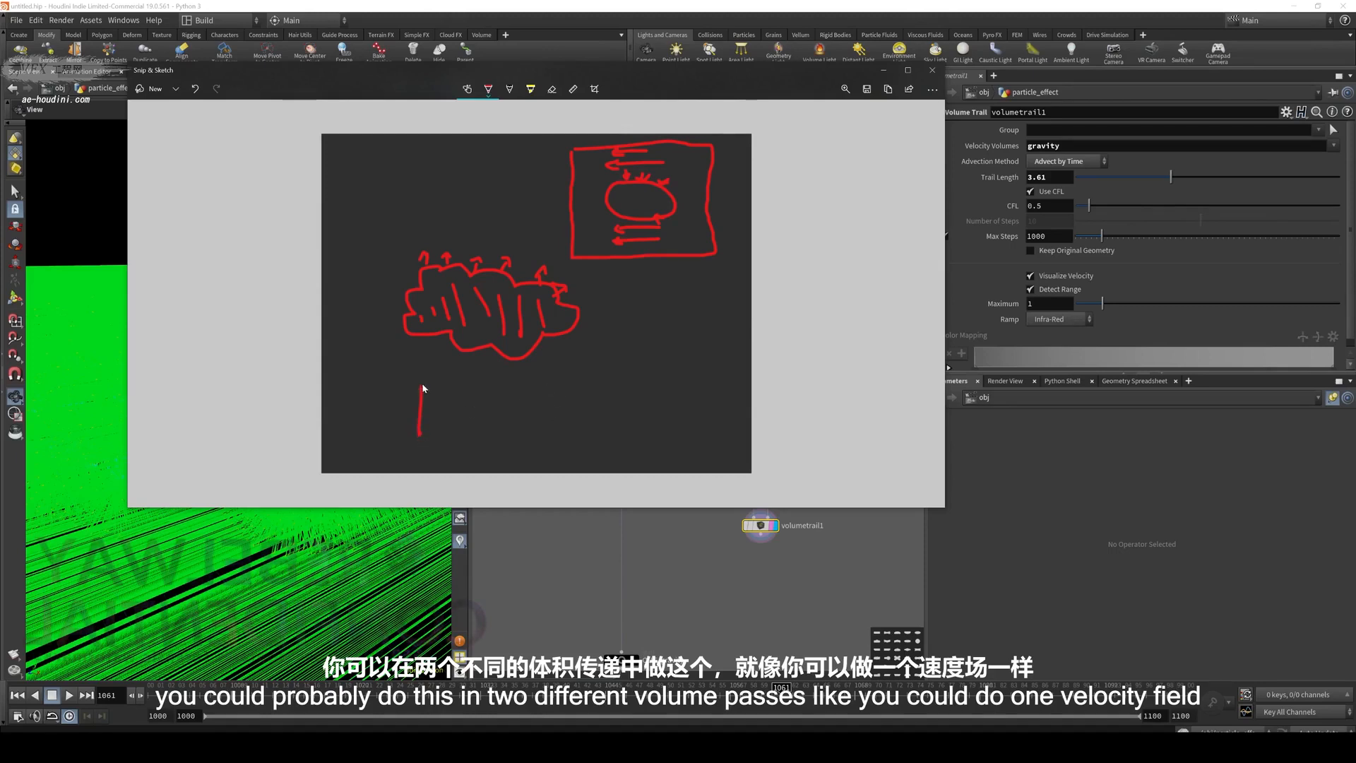
Sketch one box holding an oval with inward arrows and a second box with parallel sideways arrows, and minimize Snip & Sketch
mouse_move(422, 382)
left_mouse_down()
mouse_move(515, 460)
mouse_move(423, 448)
mouse_move(479, 412)
left_mouse_up()
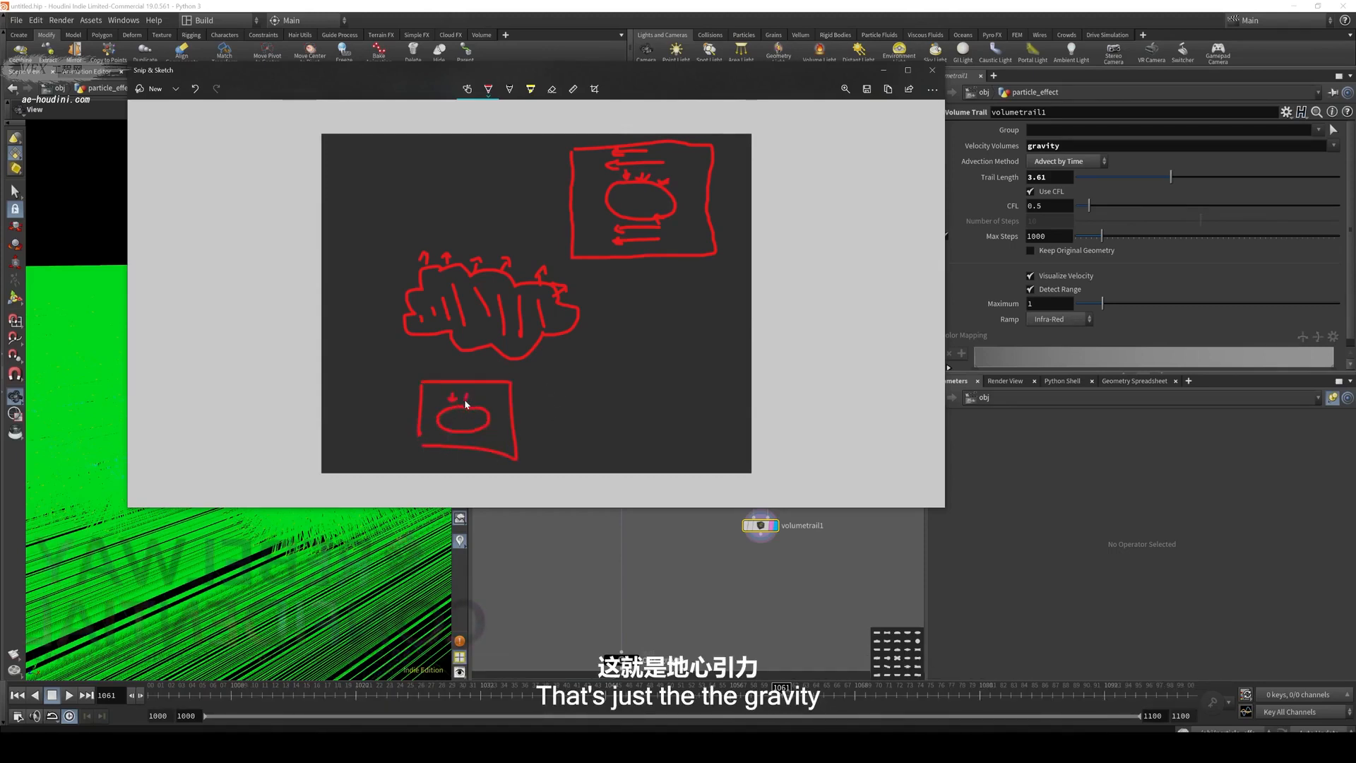
left_click_drag(491, 403, 678, 431)
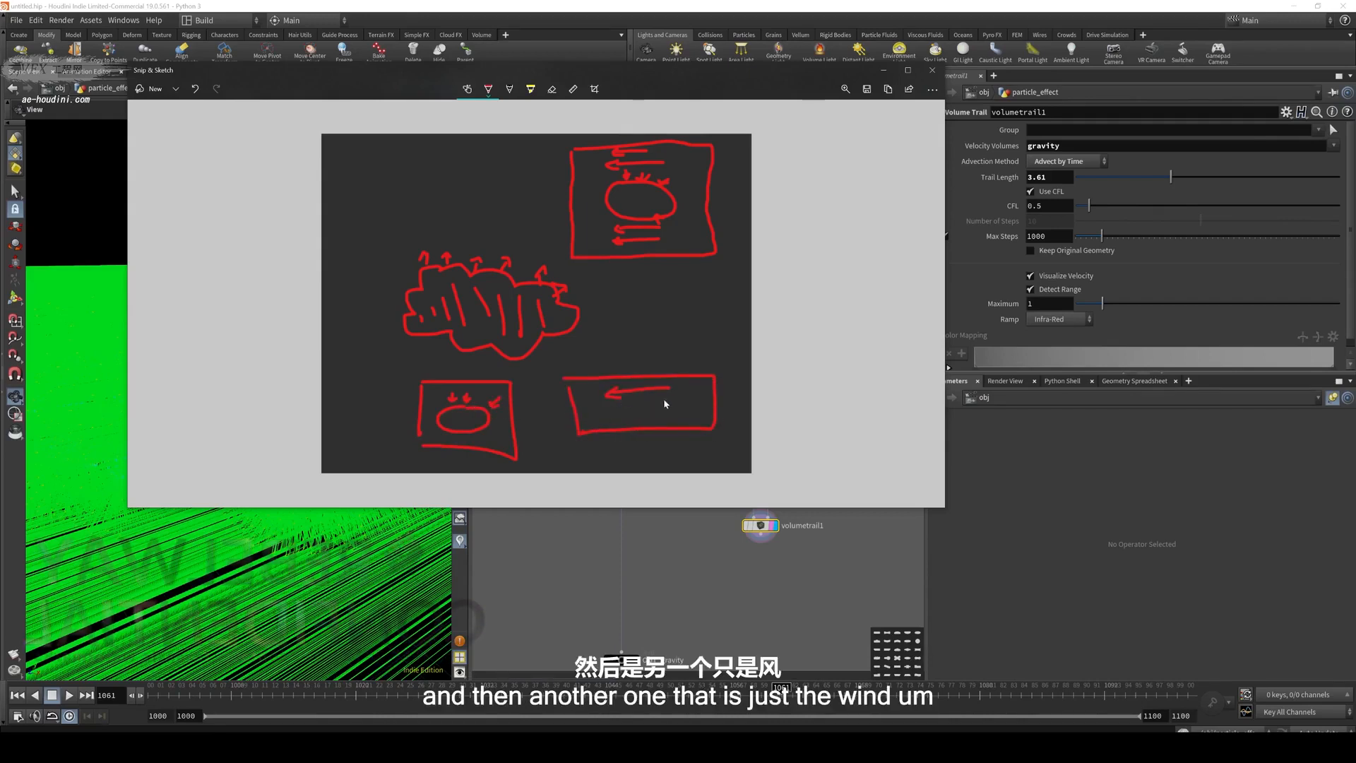
left_click_drag(692, 412, 612, 411)
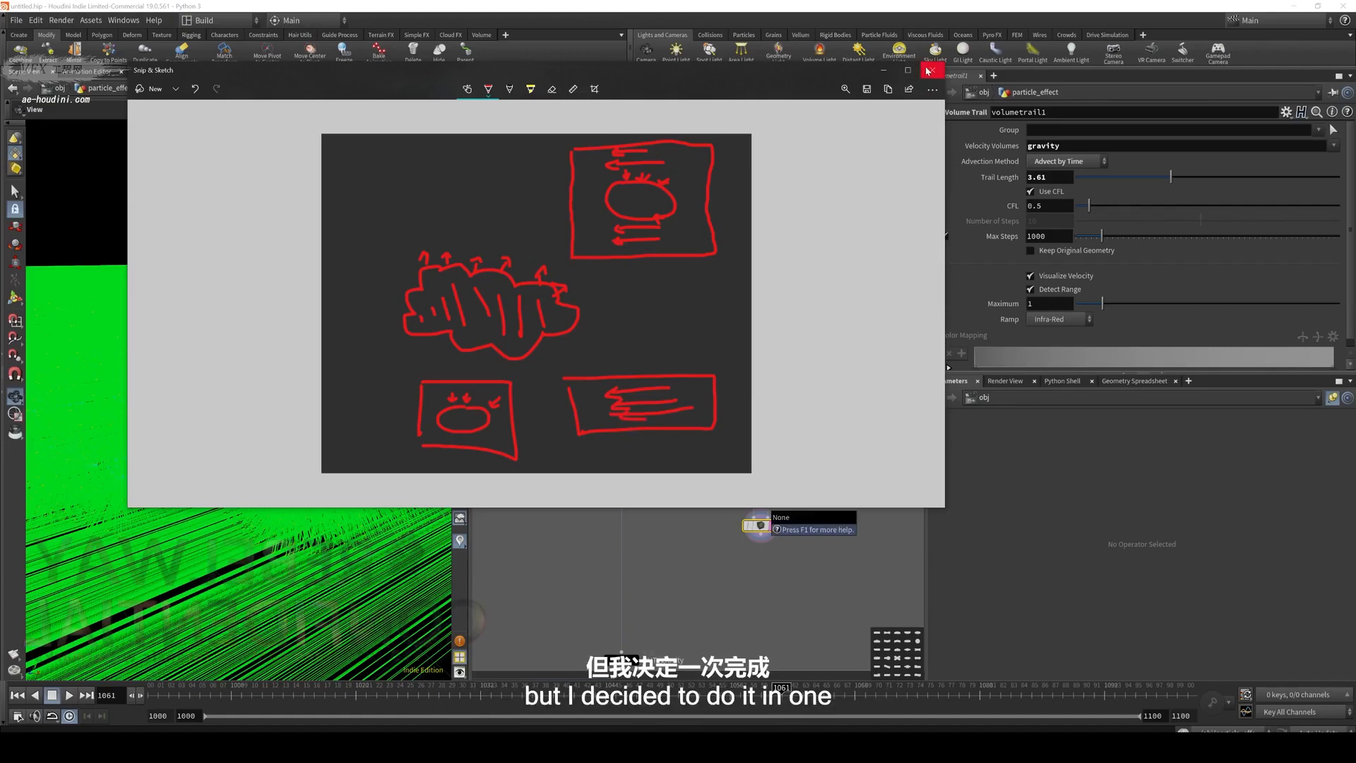
left_click(884, 70)
Display vdbsmooth1, connect its output to volumetrail1 in place of volumewrangle1, and view the smoothed gravity trails
scroll(824, 370, "down", 2)
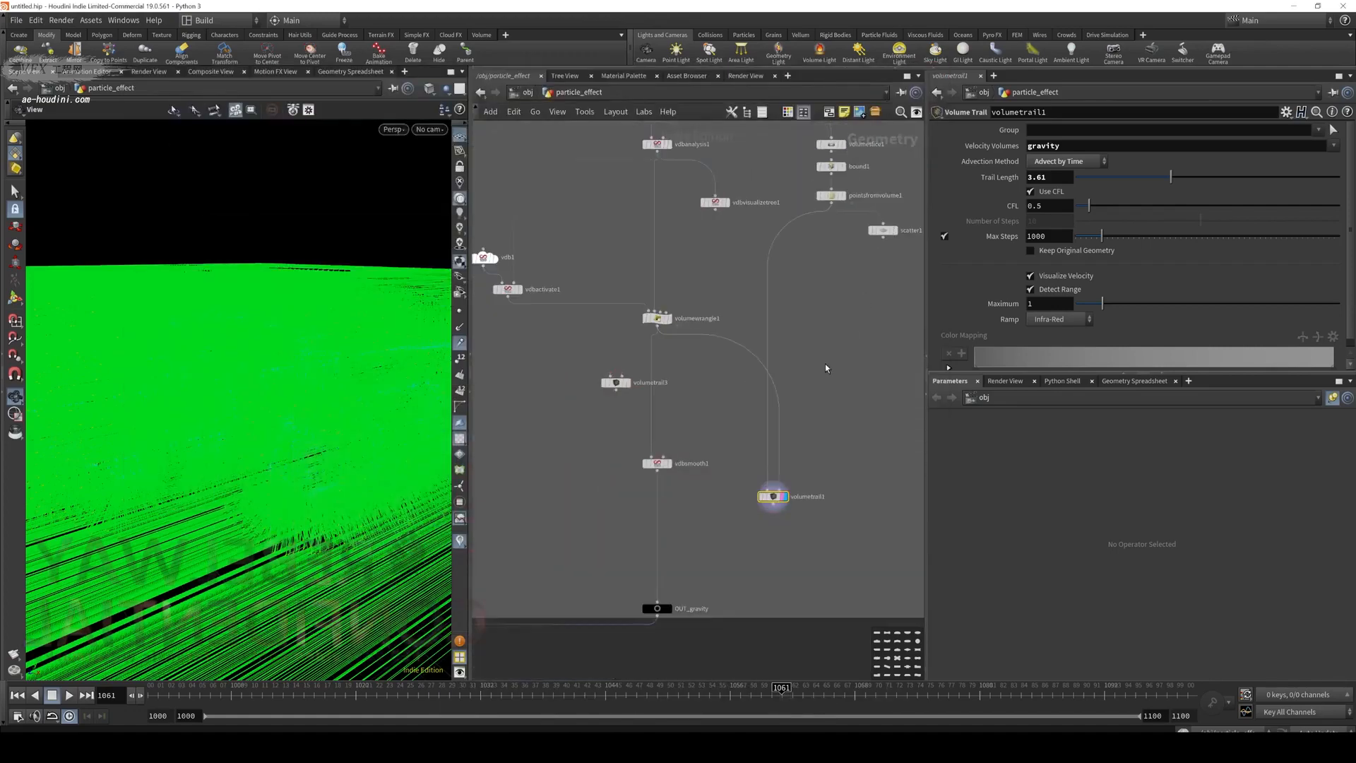
left_click(722, 412)
key("r")
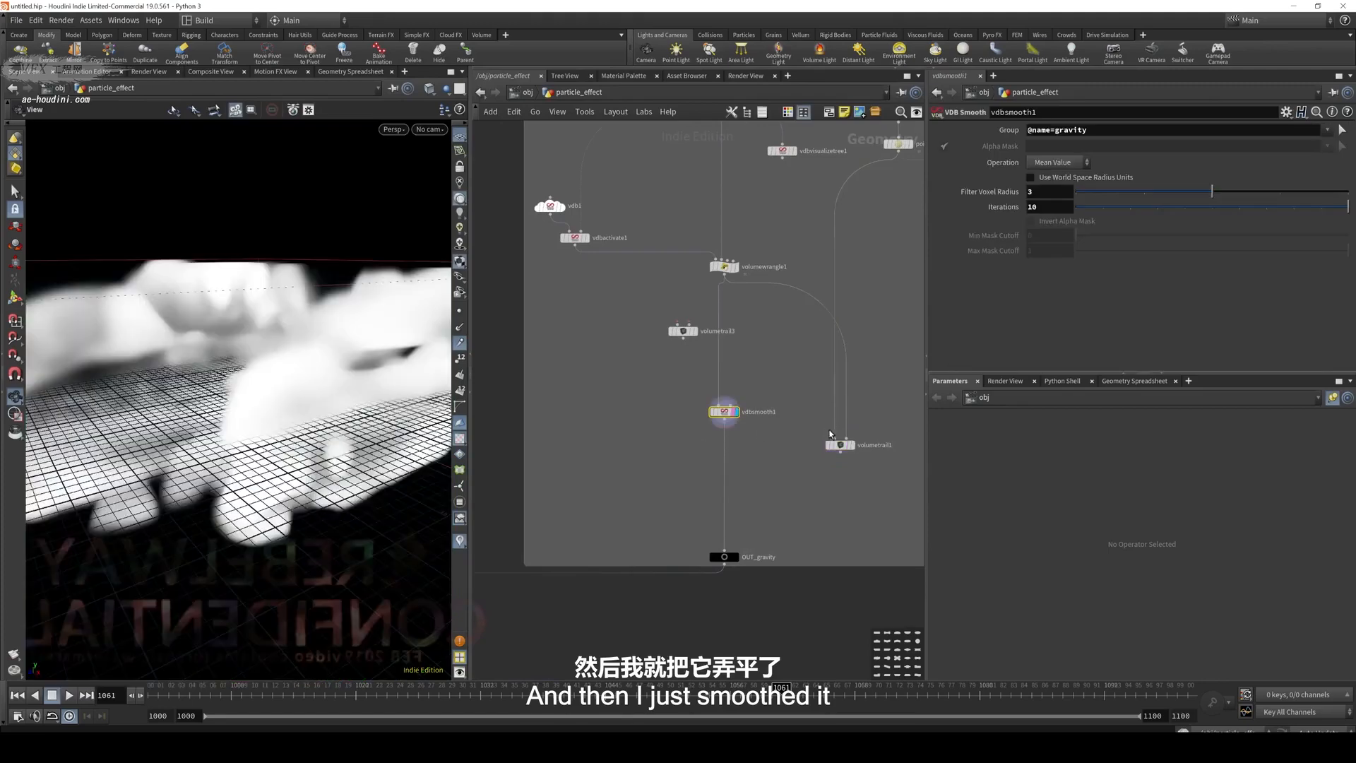
left_click_drag(826, 437, 725, 423)
left_click(840, 444)
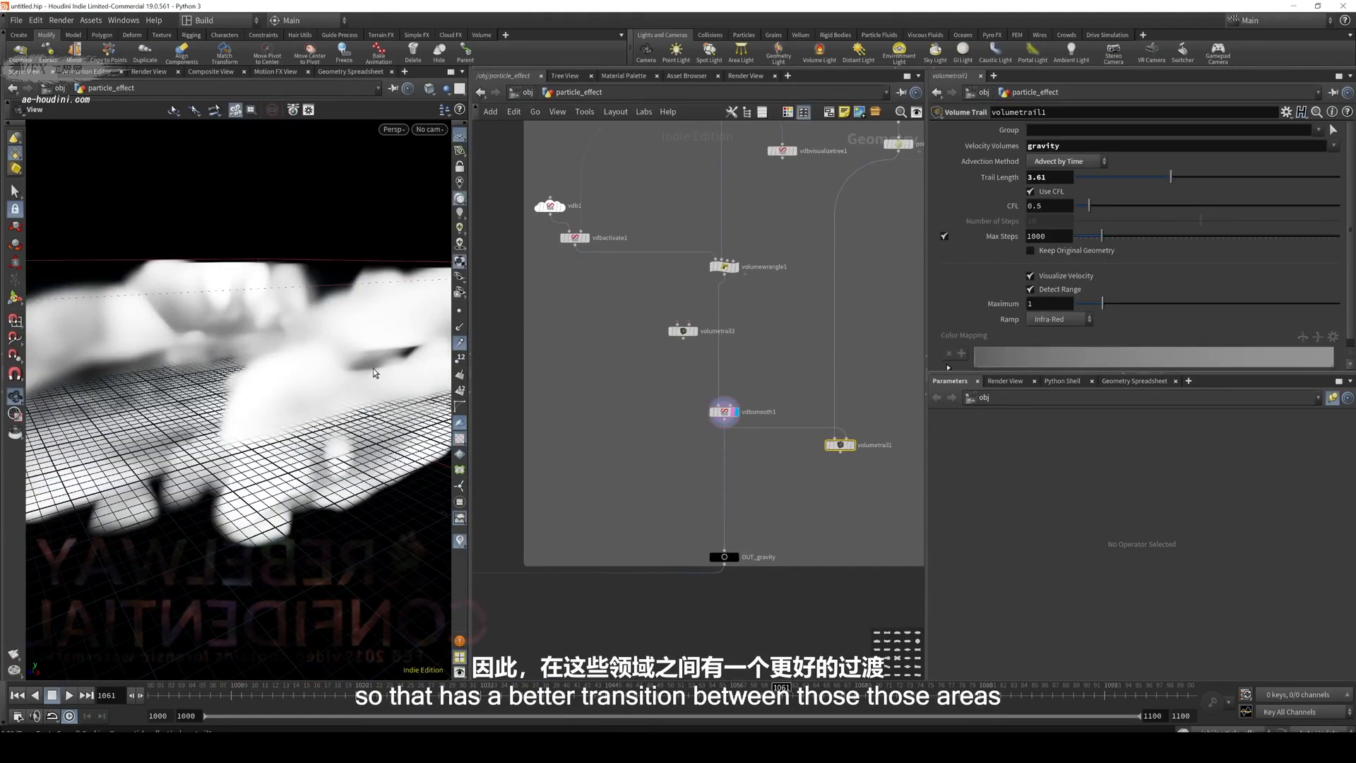
left_click_drag(340, 336, 307, 370)
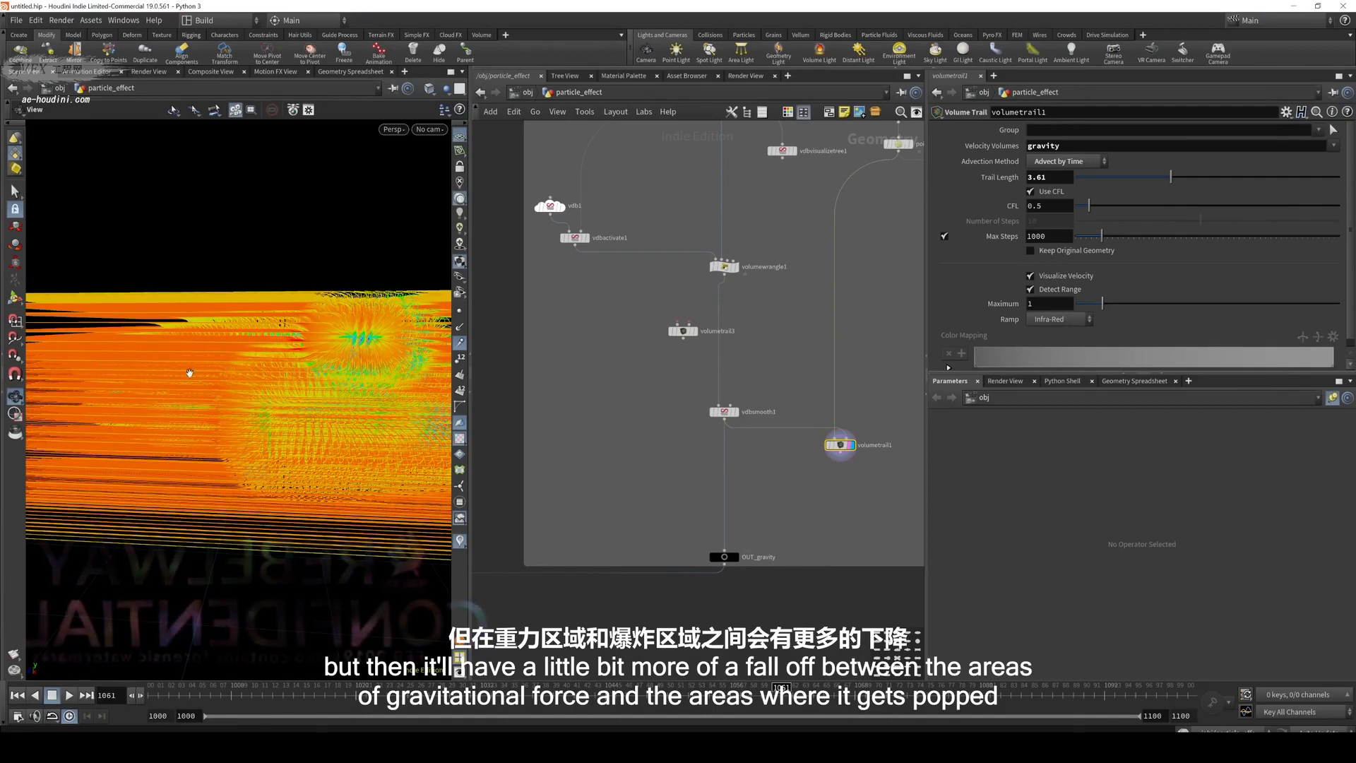
Display the OUT_gravity null at the end of the gravity network box
scroll(655, 377, "down", 3)
left_click(751, 464)
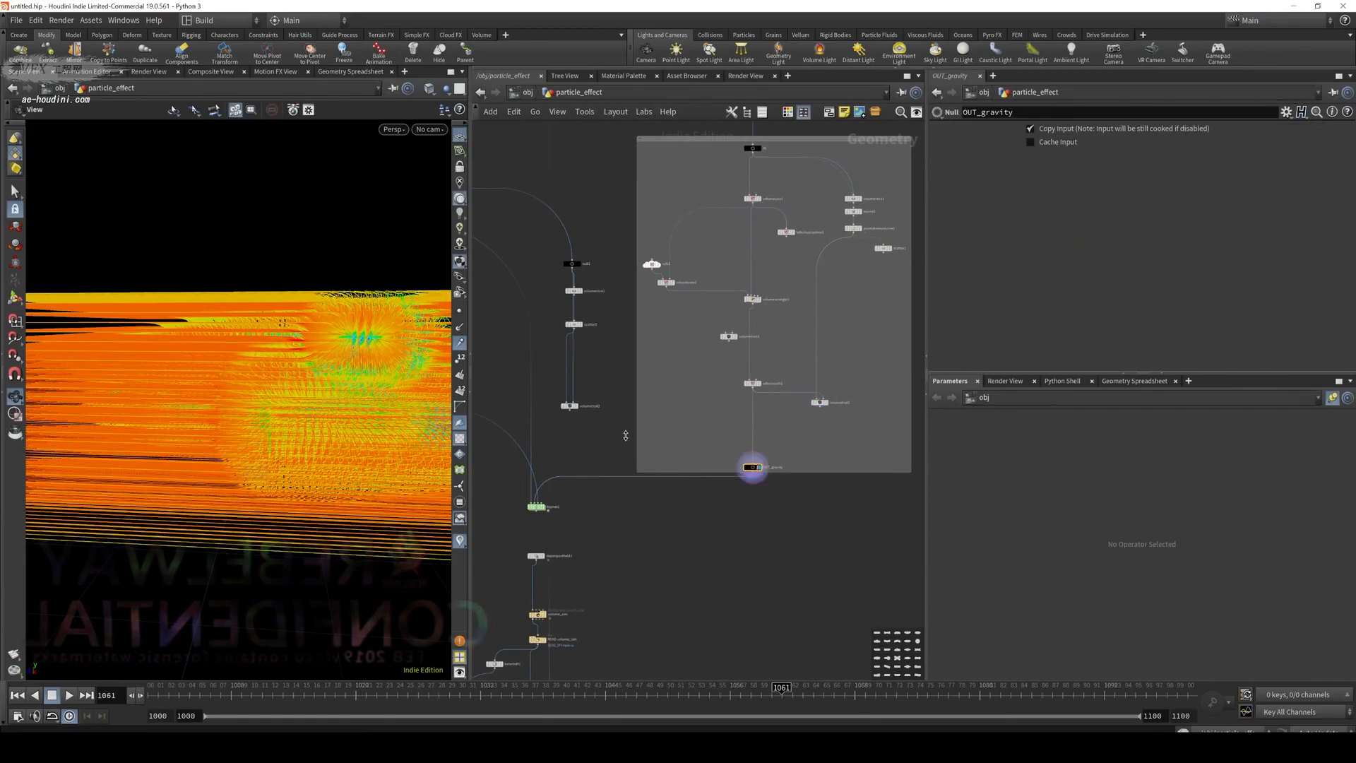
middle_click_drag(623, 435, 739, 394)
scroll(640, 467, "up", 3)
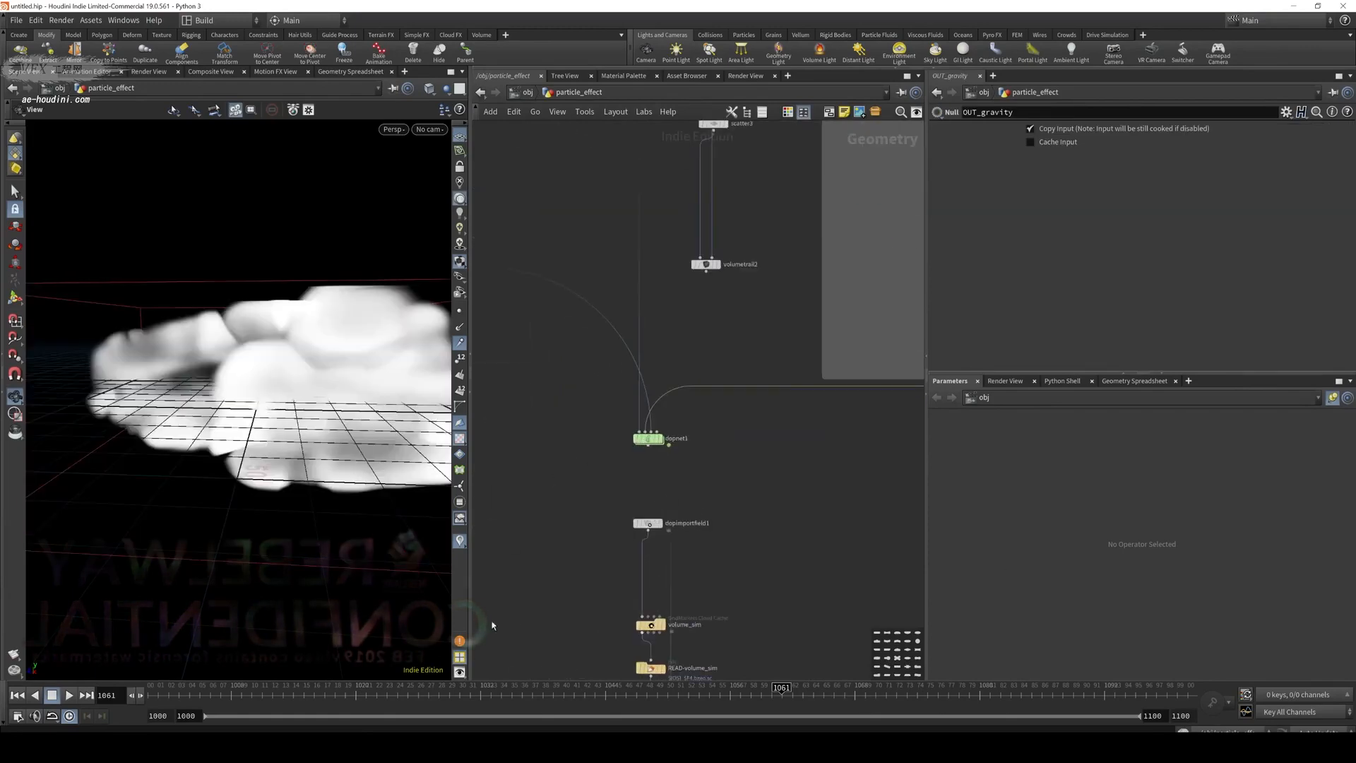
Go inside dopnet1 and line merge2 up between smokesolver1 and output
left_click(646, 436)
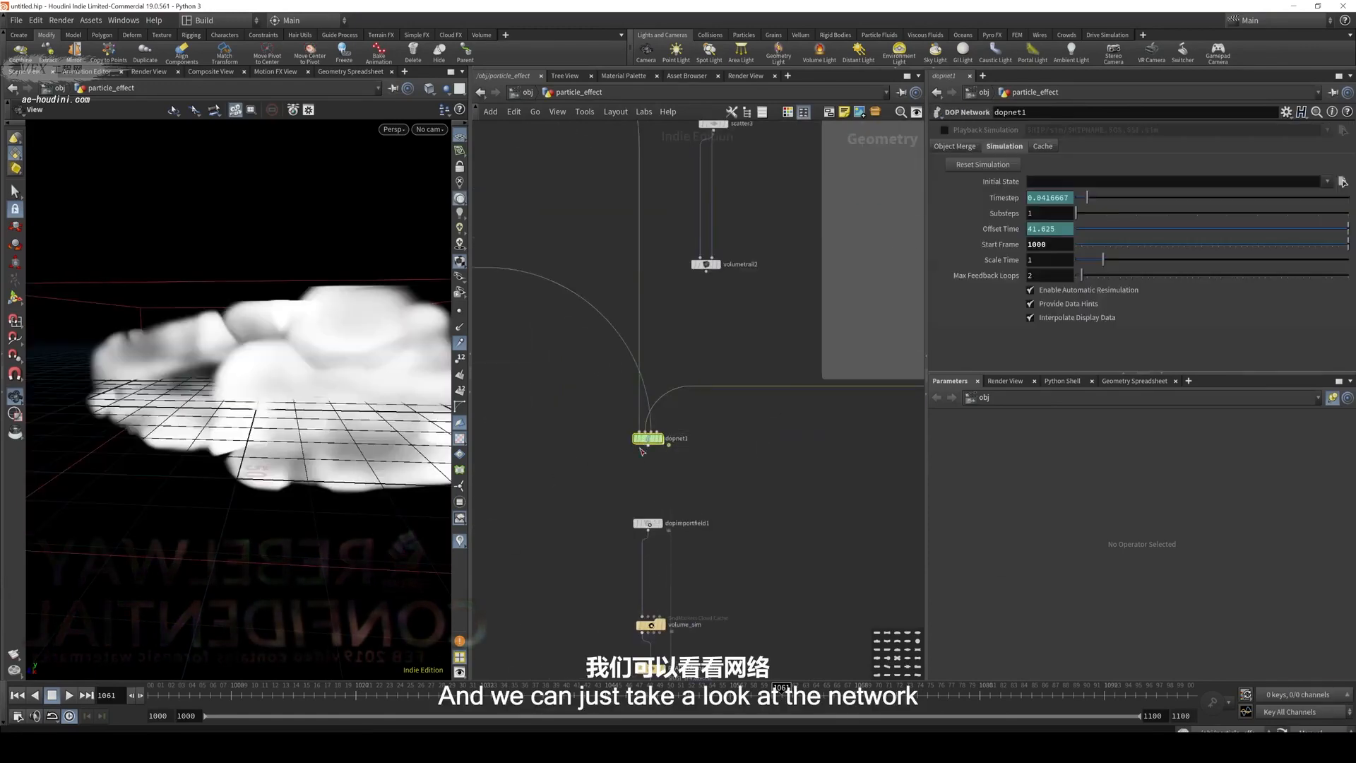
double_click(646, 427)
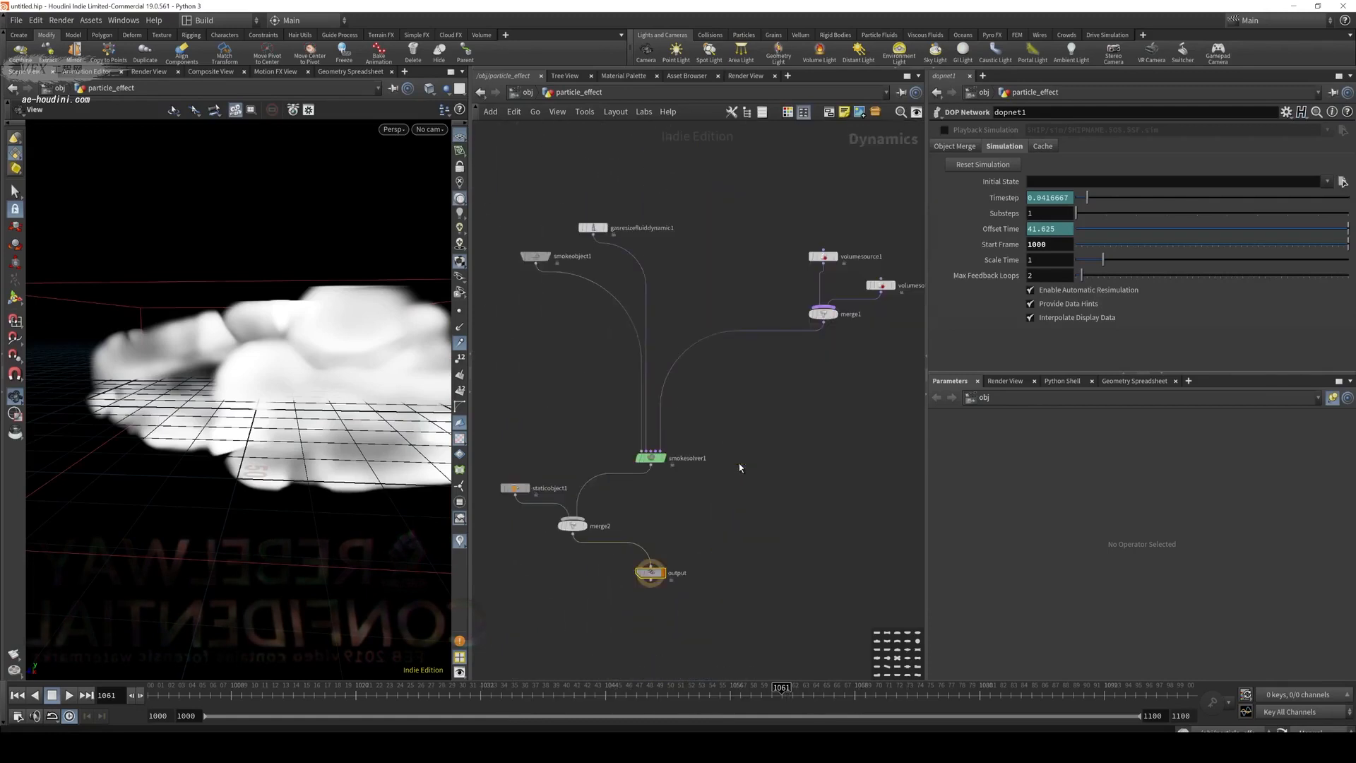
left_click_drag(572, 526, 656, 520)
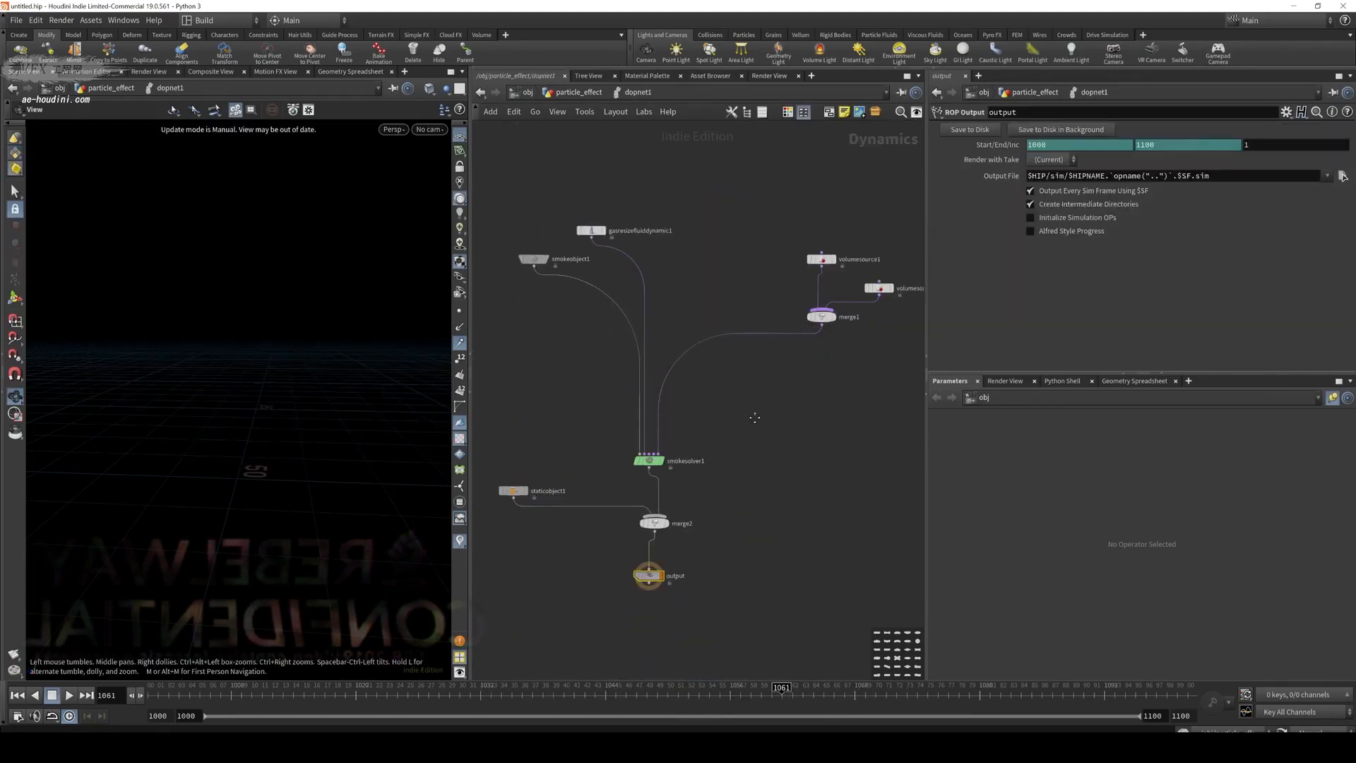
Examine the density and velocity operations of volumesource1 and the gravity operation of volumesource2
middle_click_drag(789, 248, 744, 274)
left_click(779, 283)
scroll(1020, 260, "down", 3)
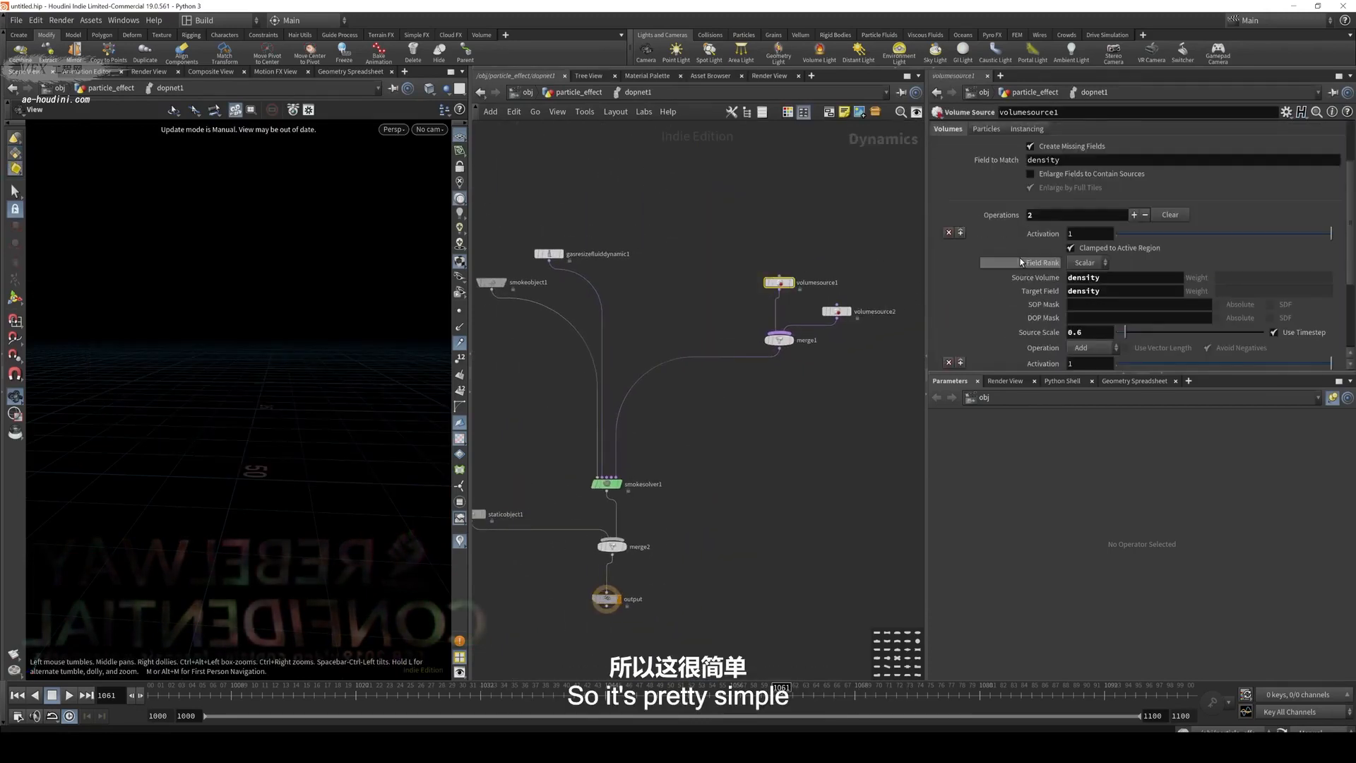
scroll(1018, 293, "down", 2)
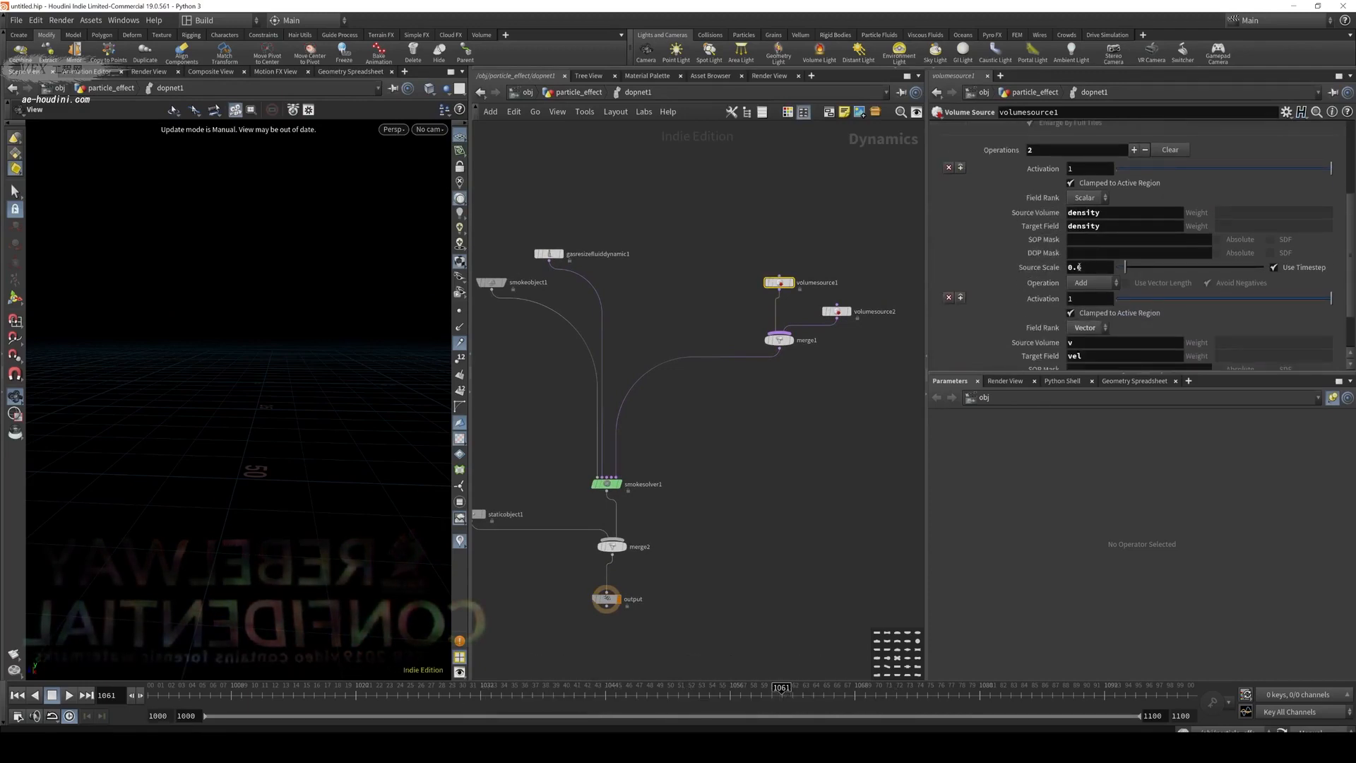
scroll(1062, 240, "down", 2)
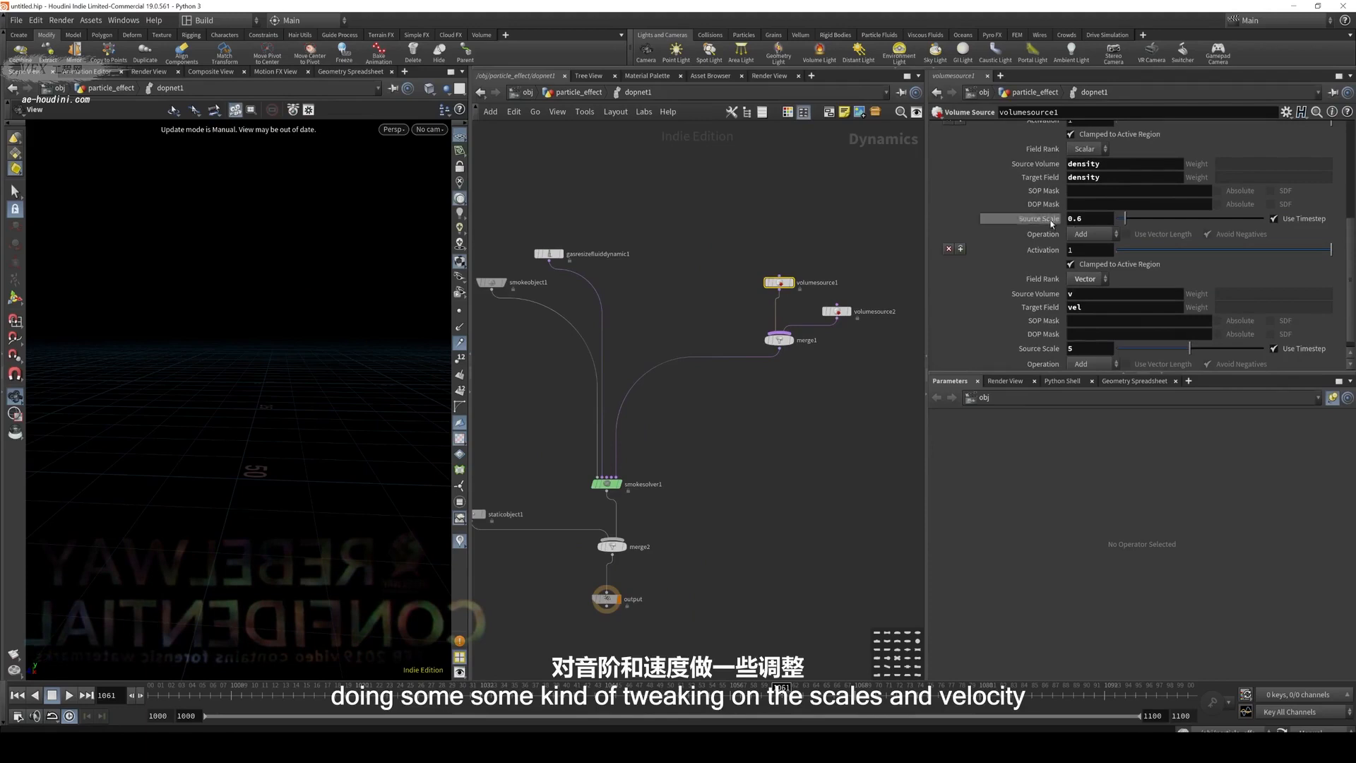
scroll(1052, 223, "down", 1)
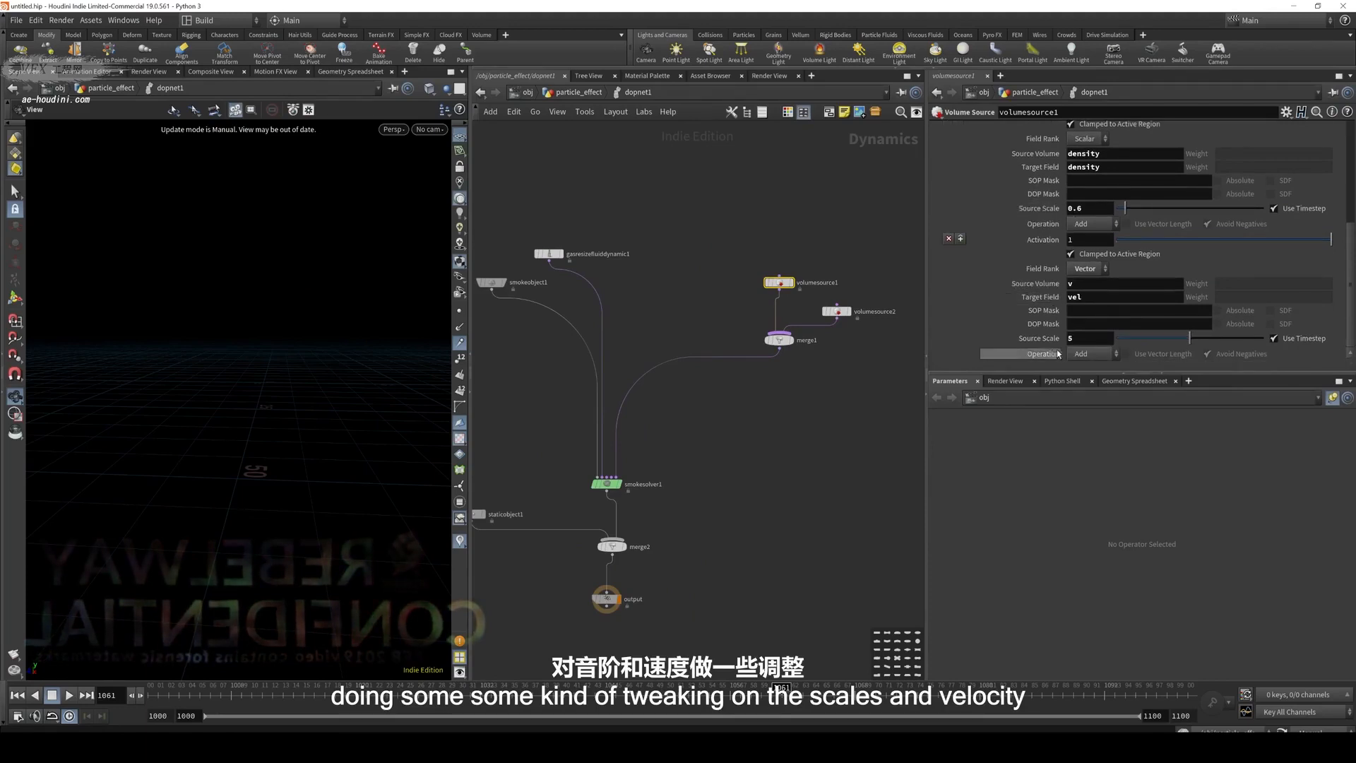
left_click(880, 312)
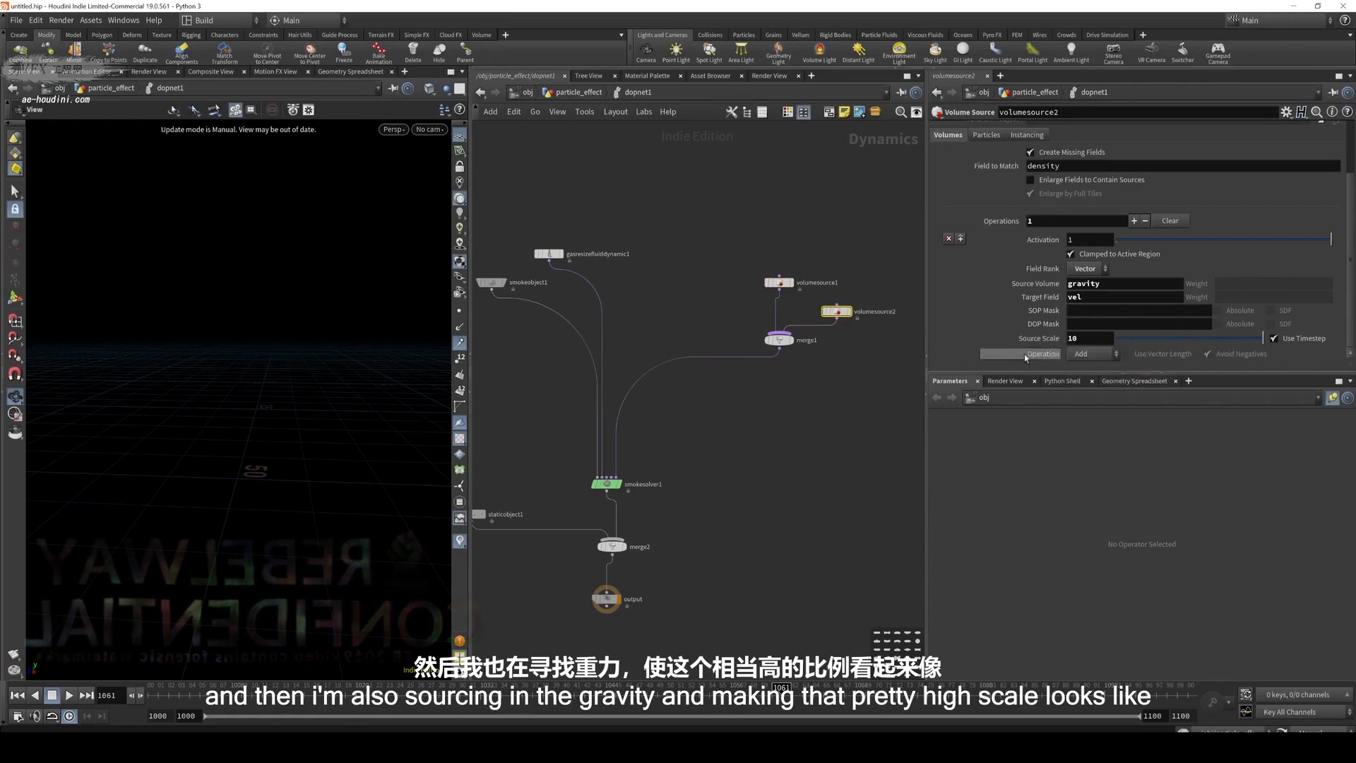
Inspect the settings of smokeobject1, smokesolver1 and the collision object staticobject1
middle_click_drag(720, 464, 793, 479)
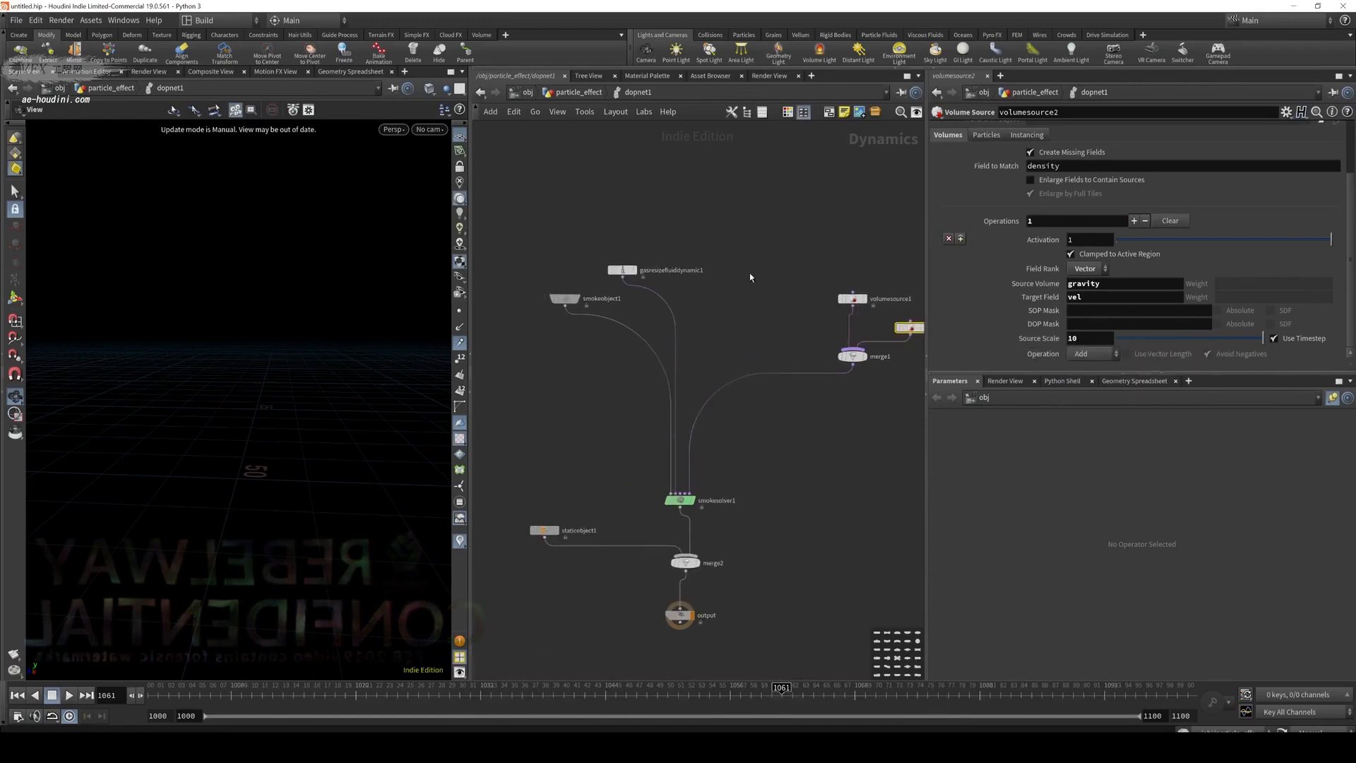
left_click(564, 298)
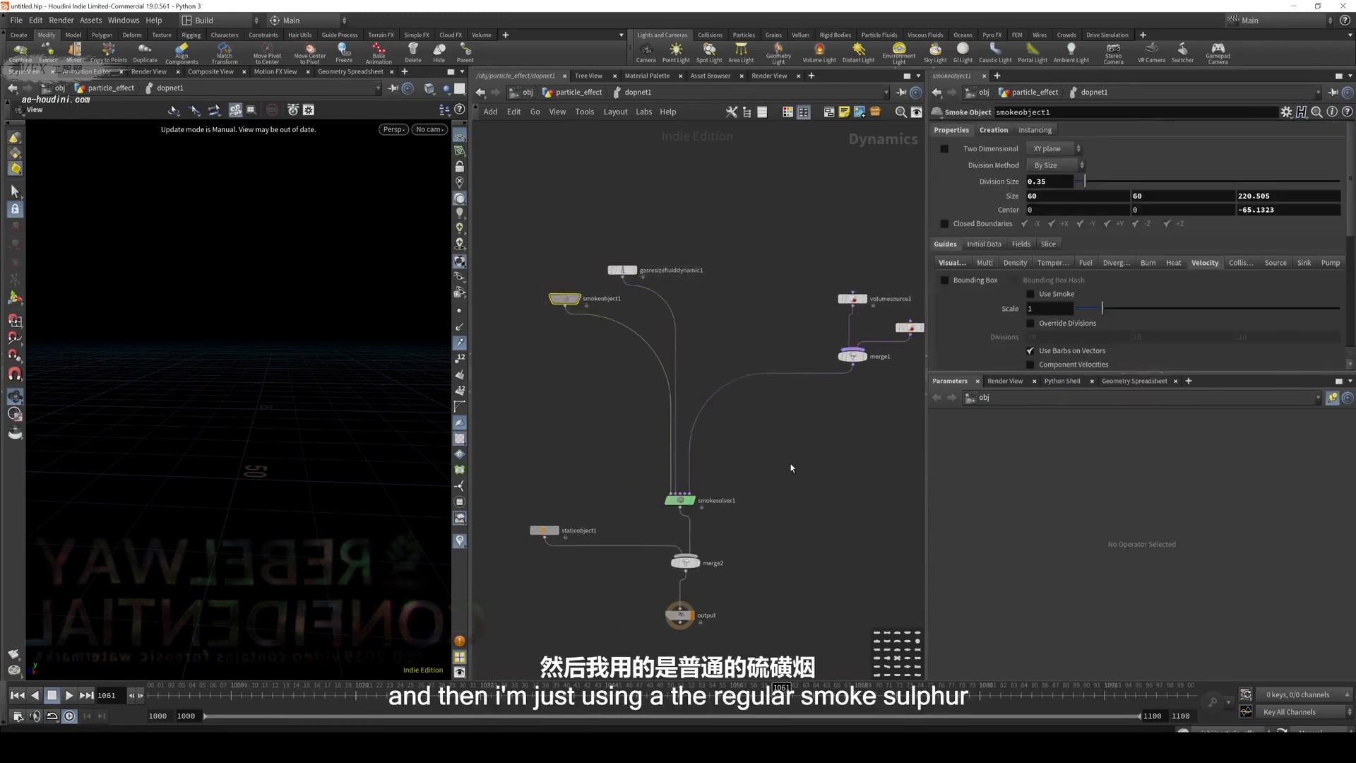
left_click_drag(784, 465, 678, 509)
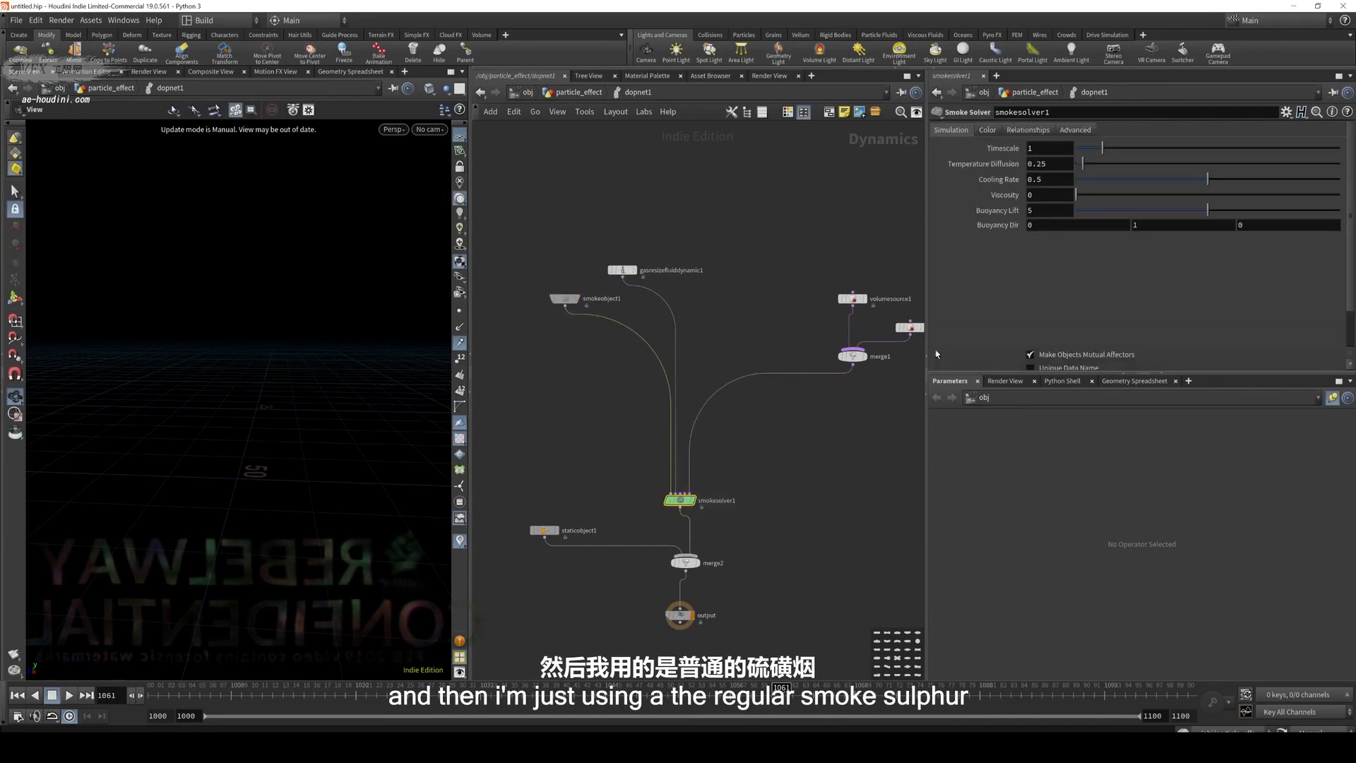
left_click(565, 298)
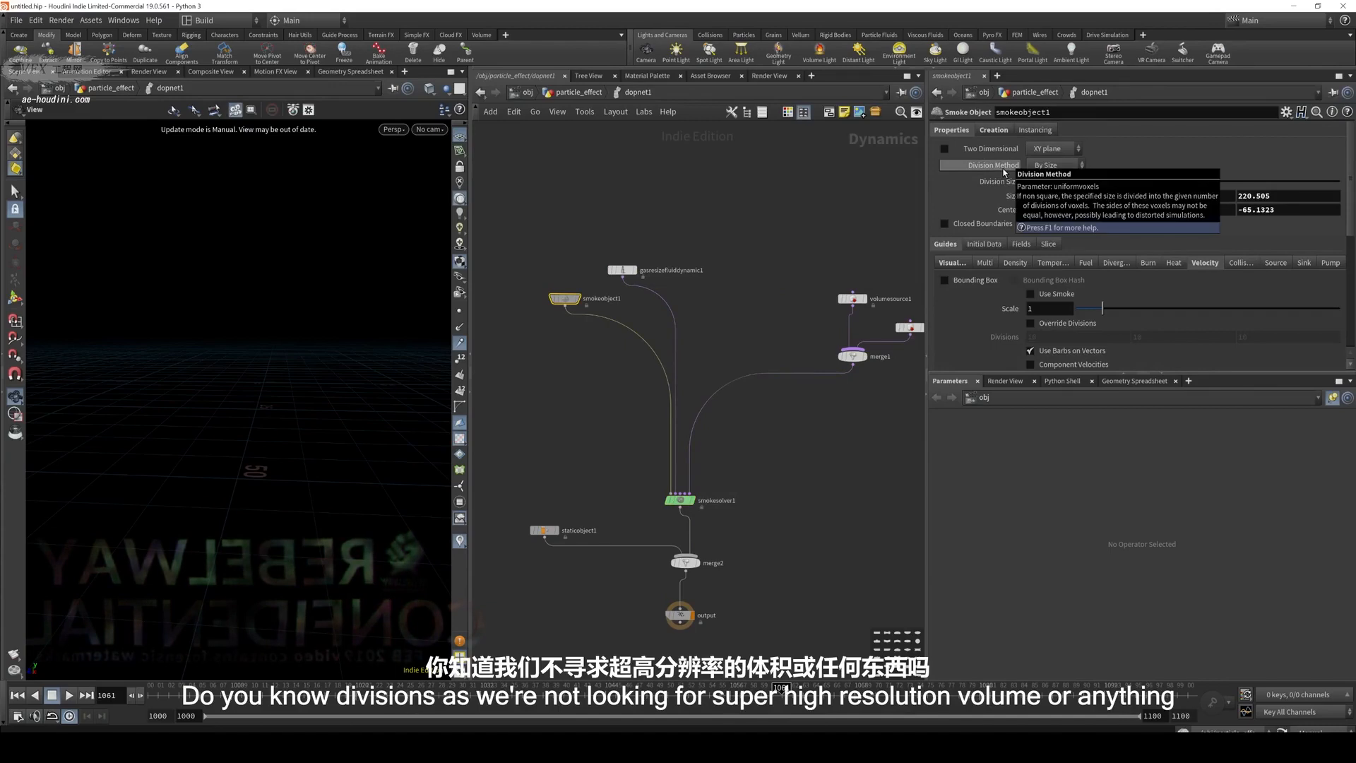
left_click(544, 530)
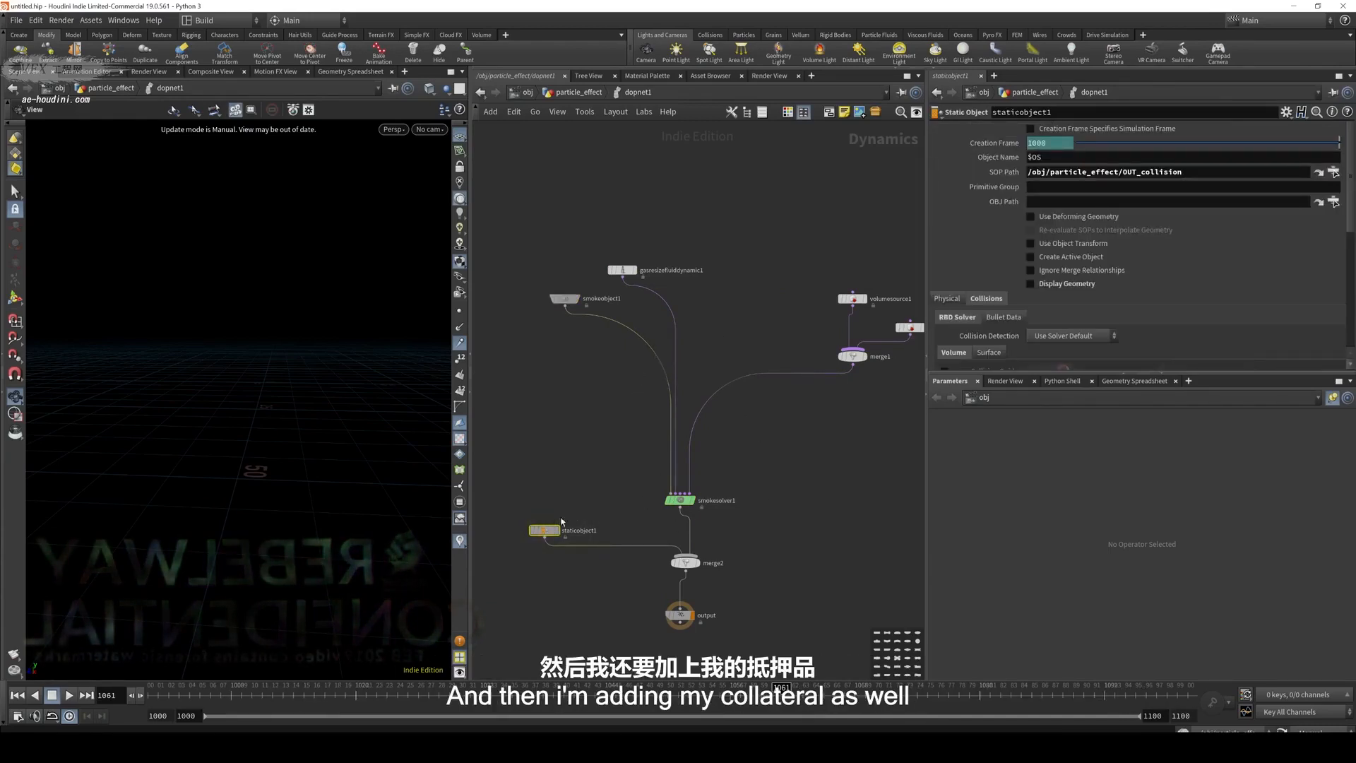
middle_click_drag(758, 522, 752, 484)
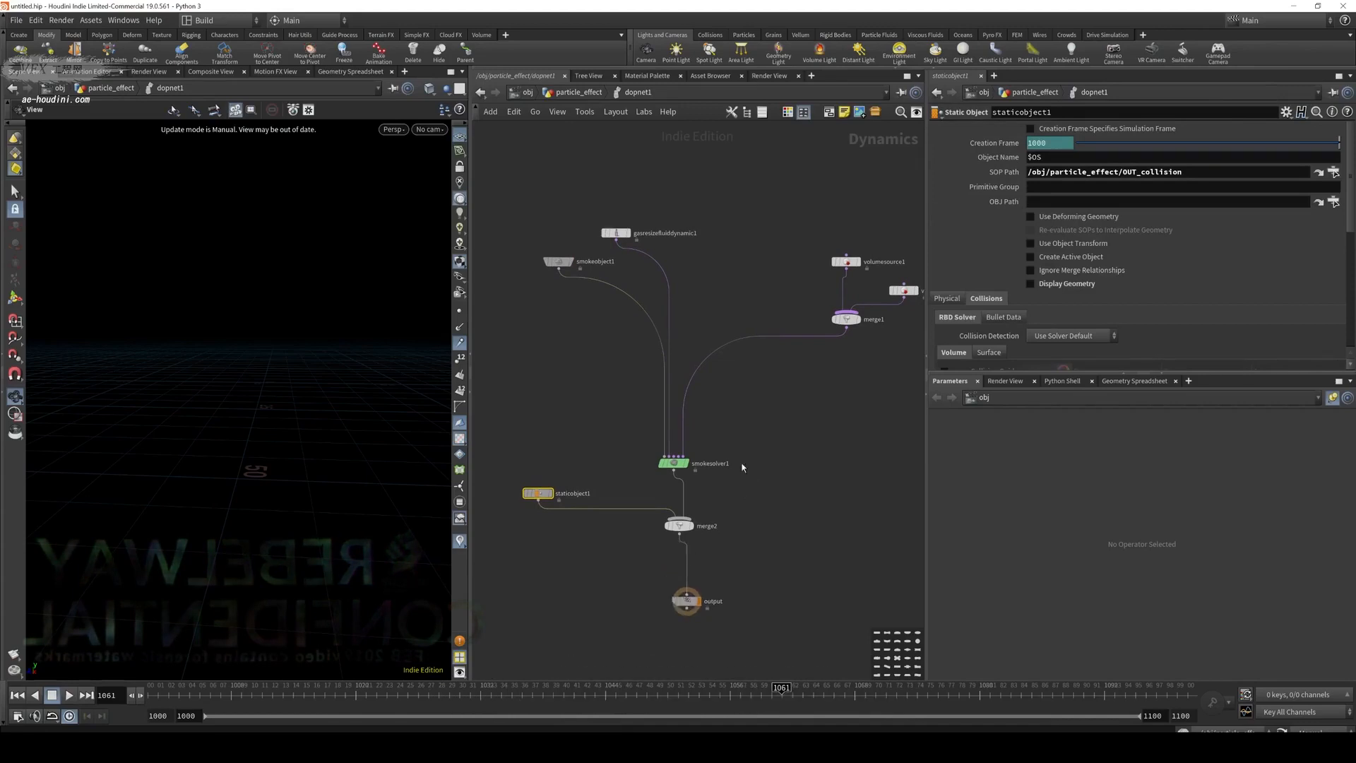
Check the color, relationship and advanced settings of smokesolver1 for any additional forces
left_click(673, 463)
left_click(990, 130)
left_click(1025, 130)
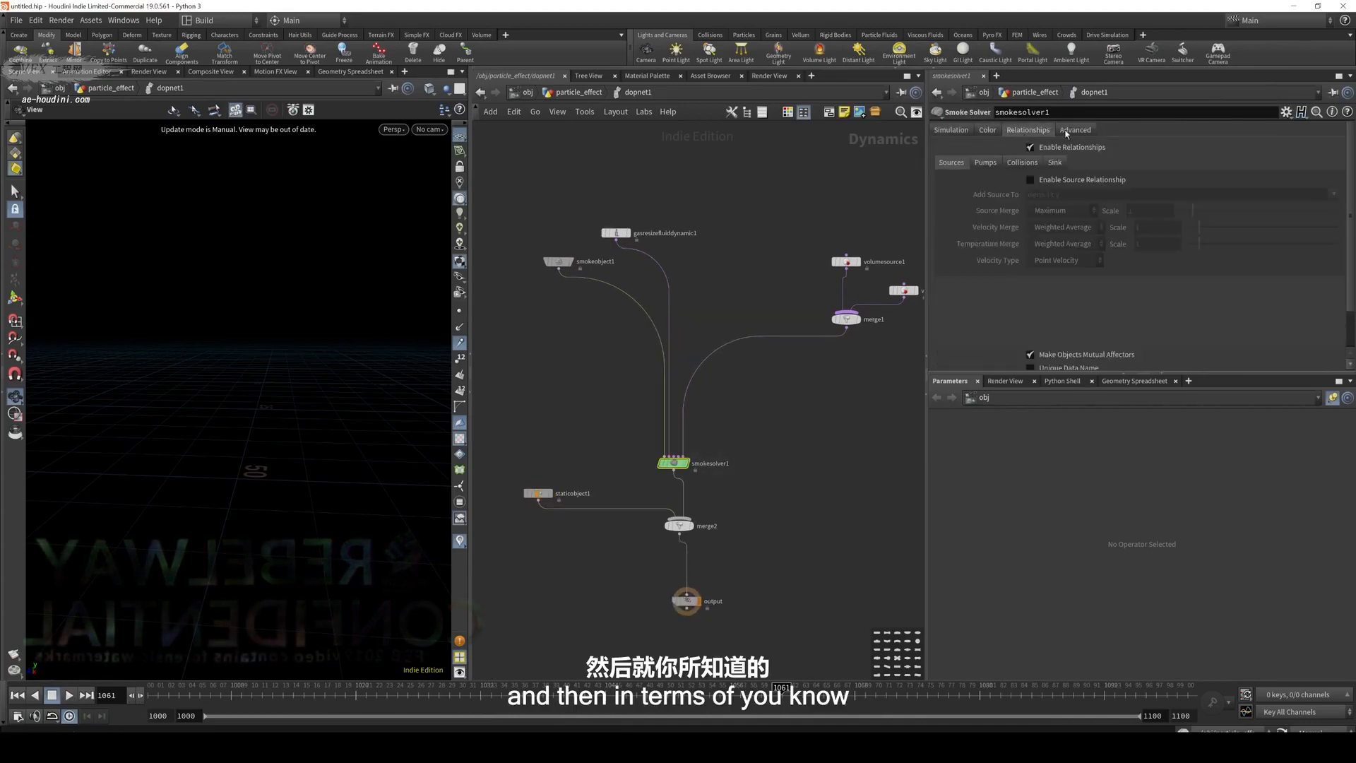
left_click(1074, 131)
left_click(1028, 132)
left_click(989, 132)
left_click(1025, 131)
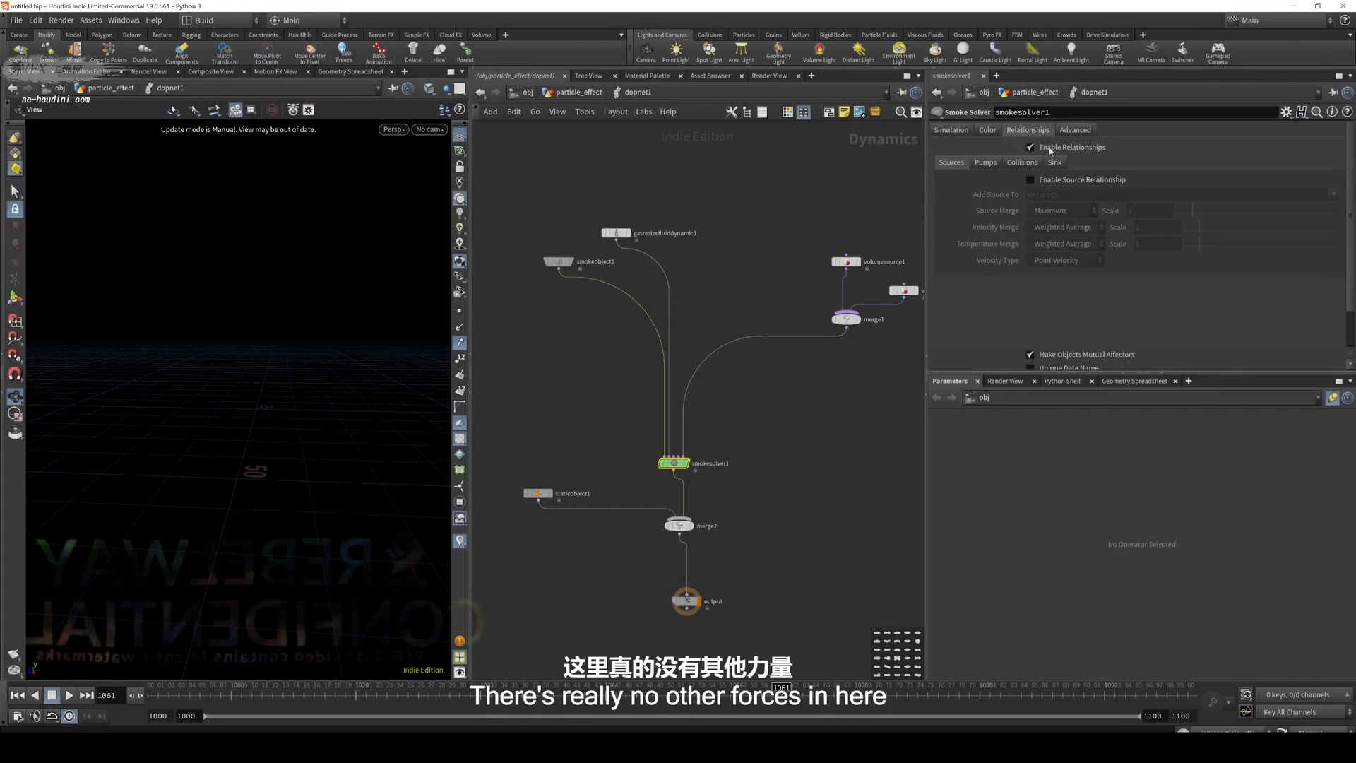
left_click(987, 164)
left_click(1021, 164)
left_click(1054, 164)
left_click(989, 131)
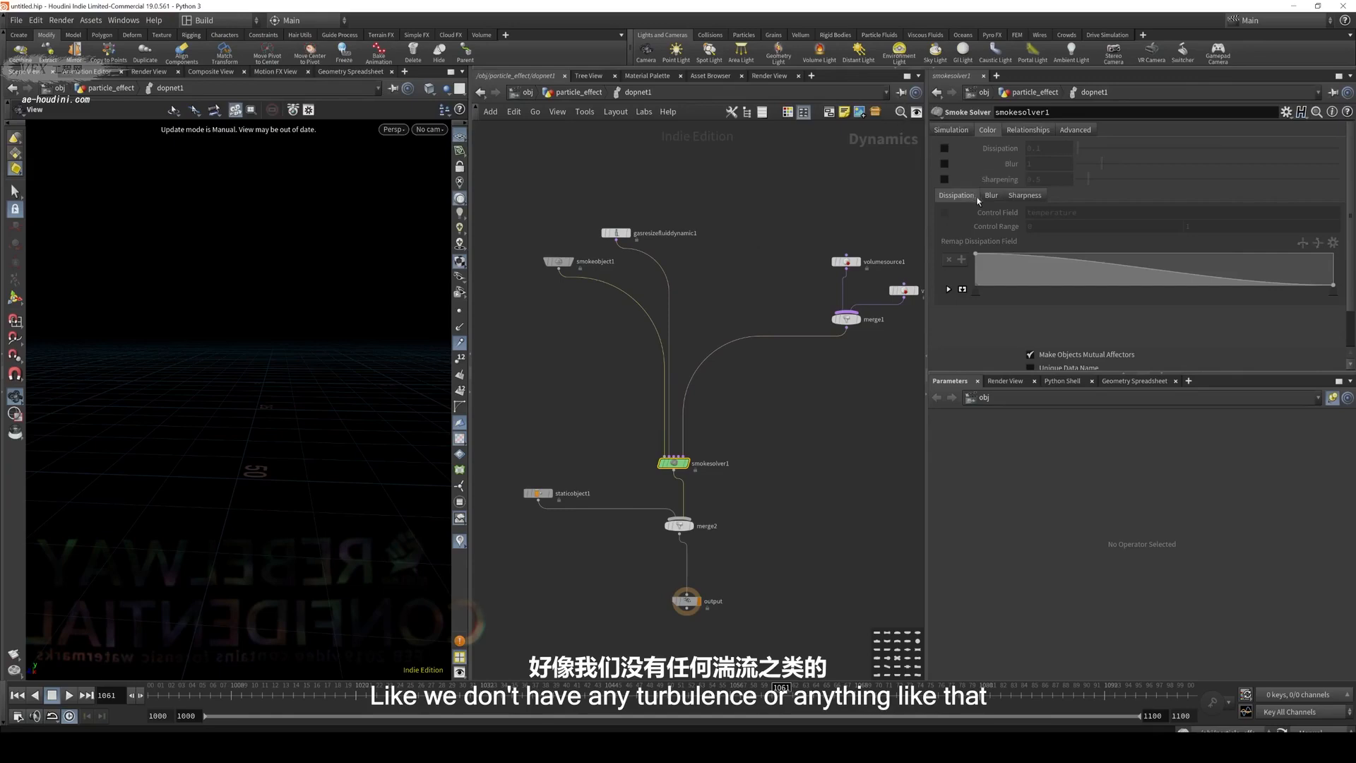
left_click(1025, 195)
Revisit the settings of volumesource1 and volumesource2, and return to the particle_effect network
left_click(846, 261)
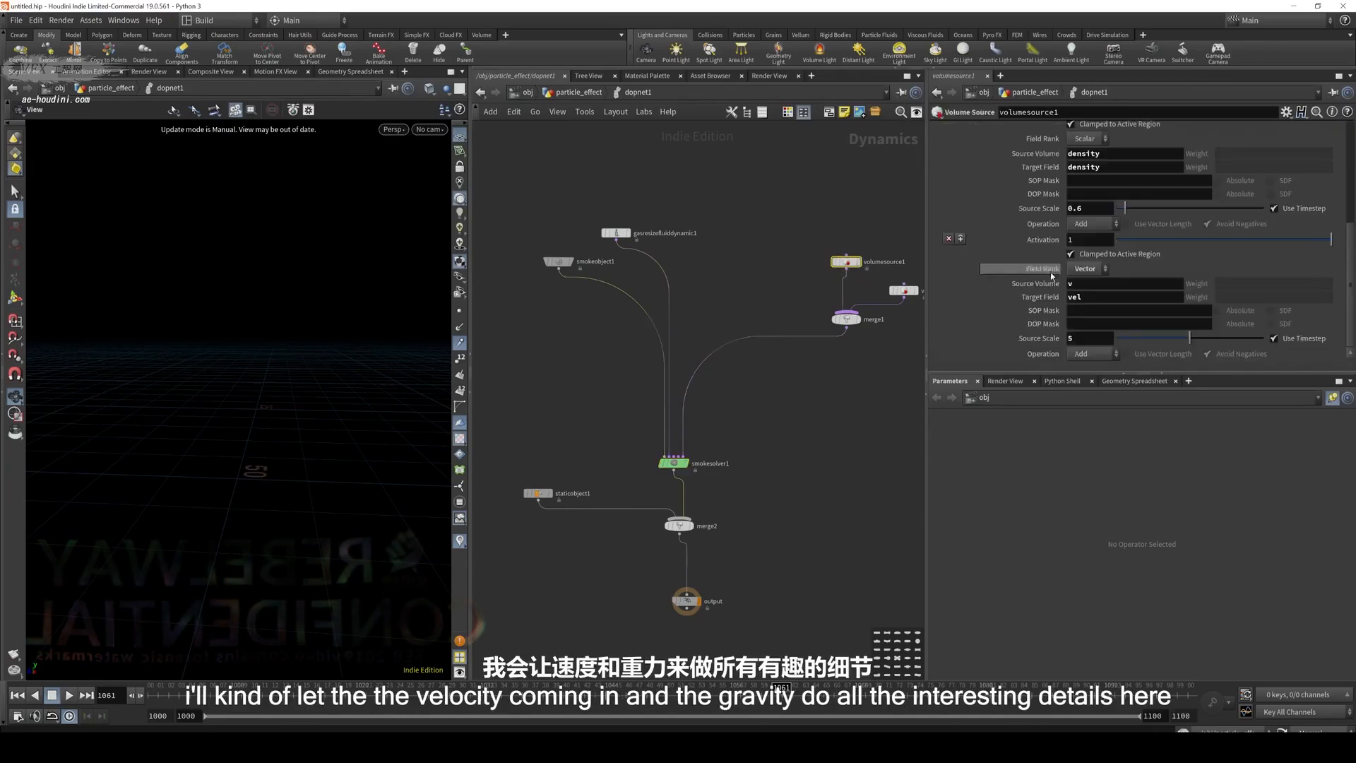
middle_click_drag(890, 226, 810, 216)
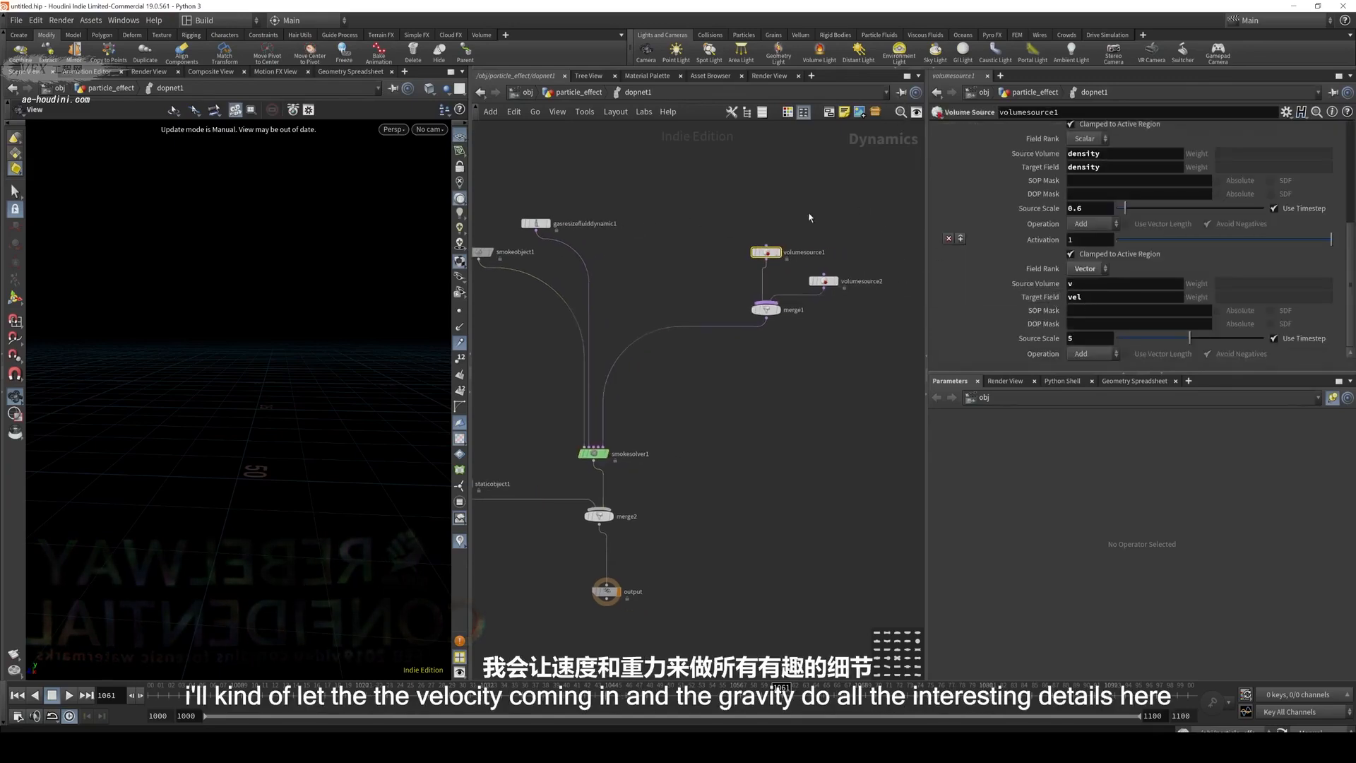
left_click(824, 281)
key("u")
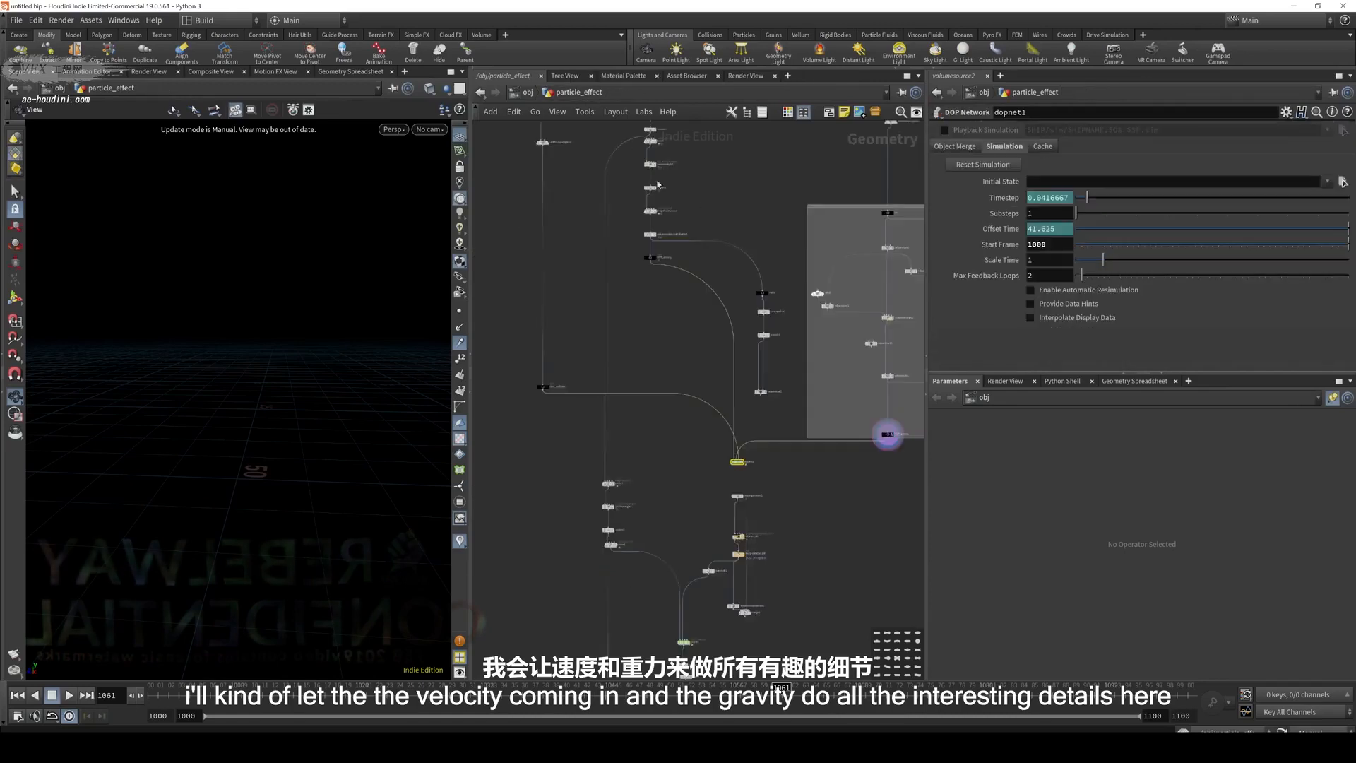
Display the READ-volume_sim file node to load the cached smoke simulation
middle_click_drag(676, 325, 677, 247)
scroll(768, 440, "up", 4)
middle_click_drag(769, 442, 797, 339)
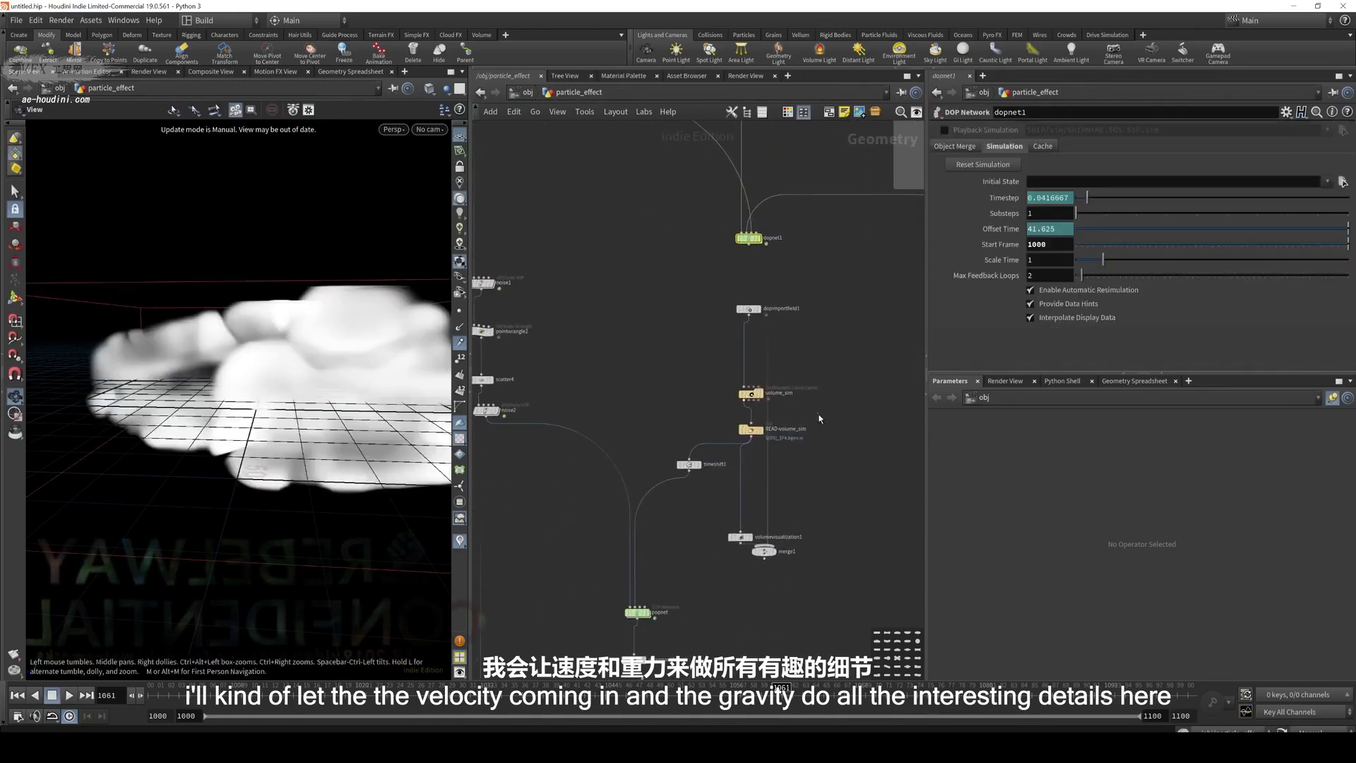
left_click(753, 431)
key("r")
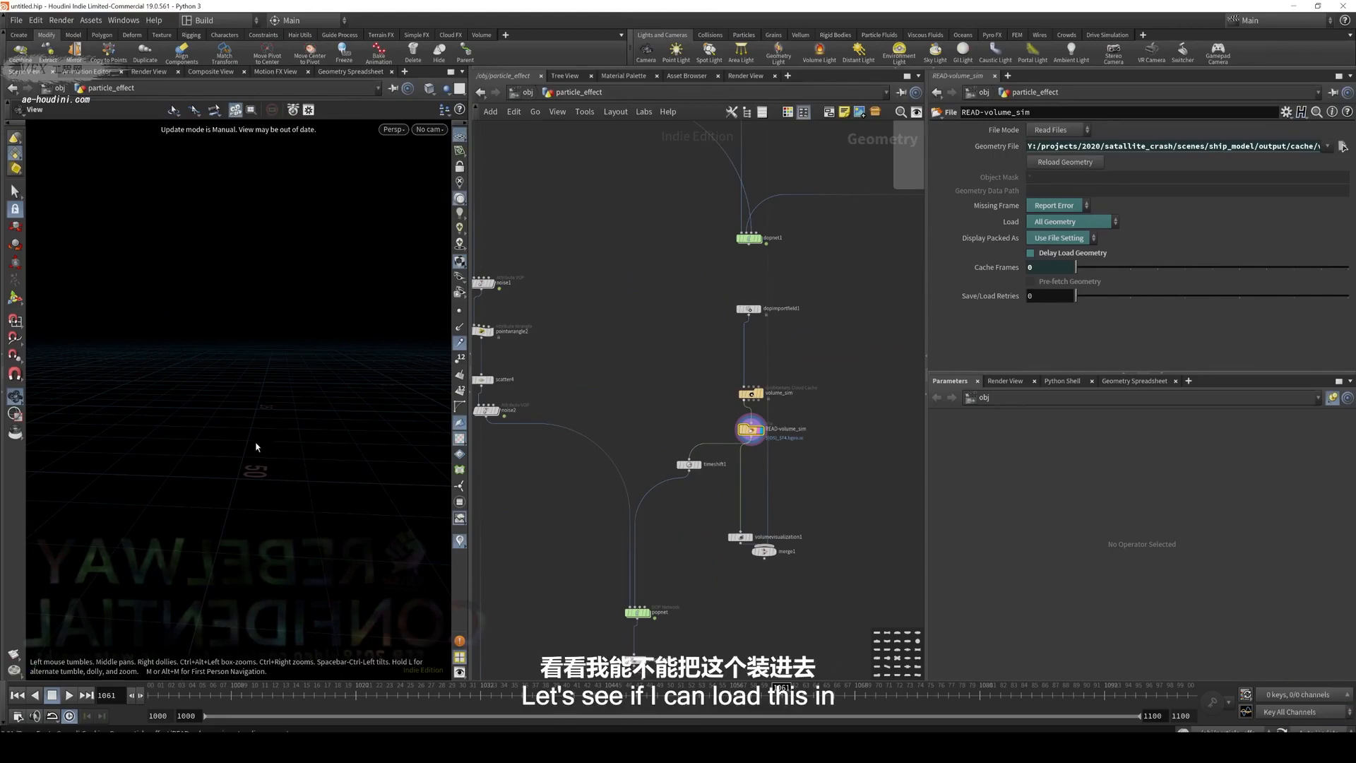
Scrub the cached simulation to frame 1046 and look at the smoke from the side and from above
left_click_drag(256, 446, 301, 336)
left_click_drag(288, 696, 857, 689)
left_click_drag(317, 695, 625, 717)
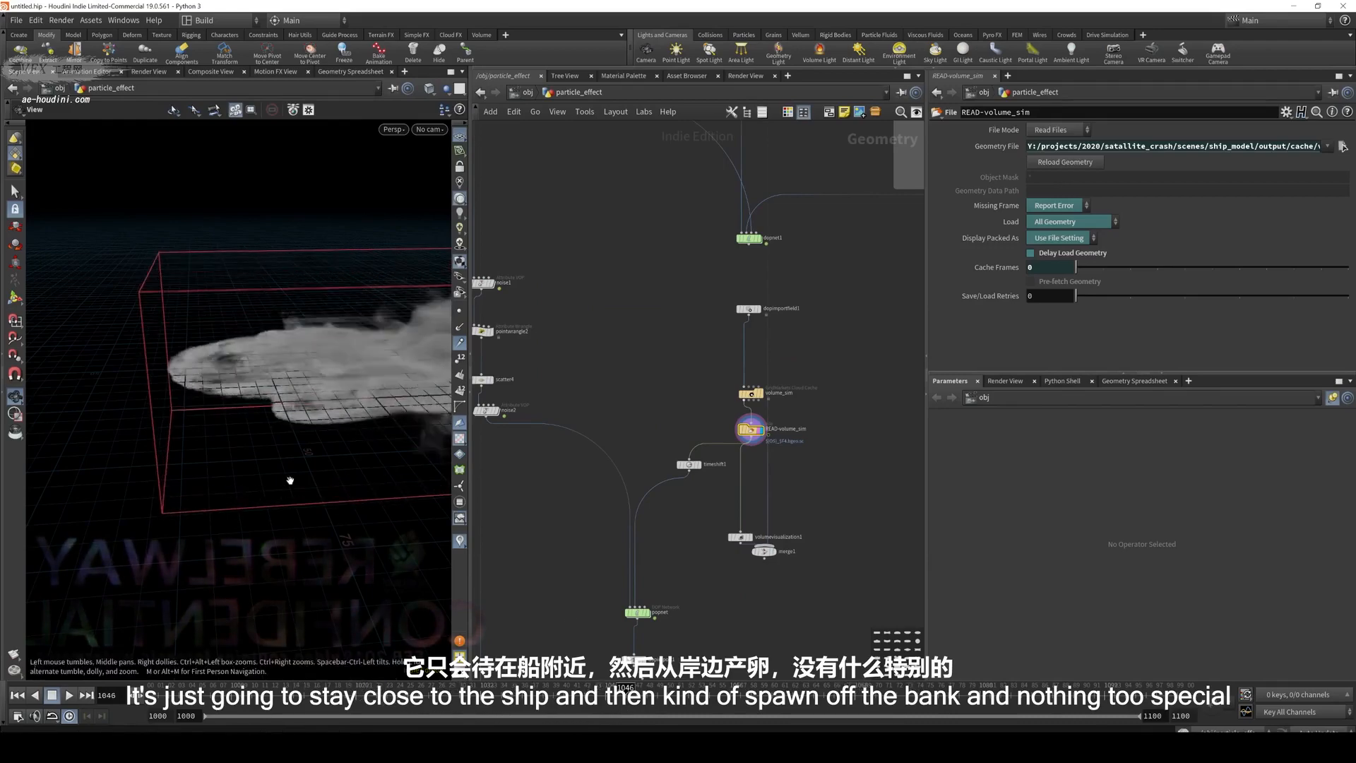
left_click_drag(291, 478, 258, 435)
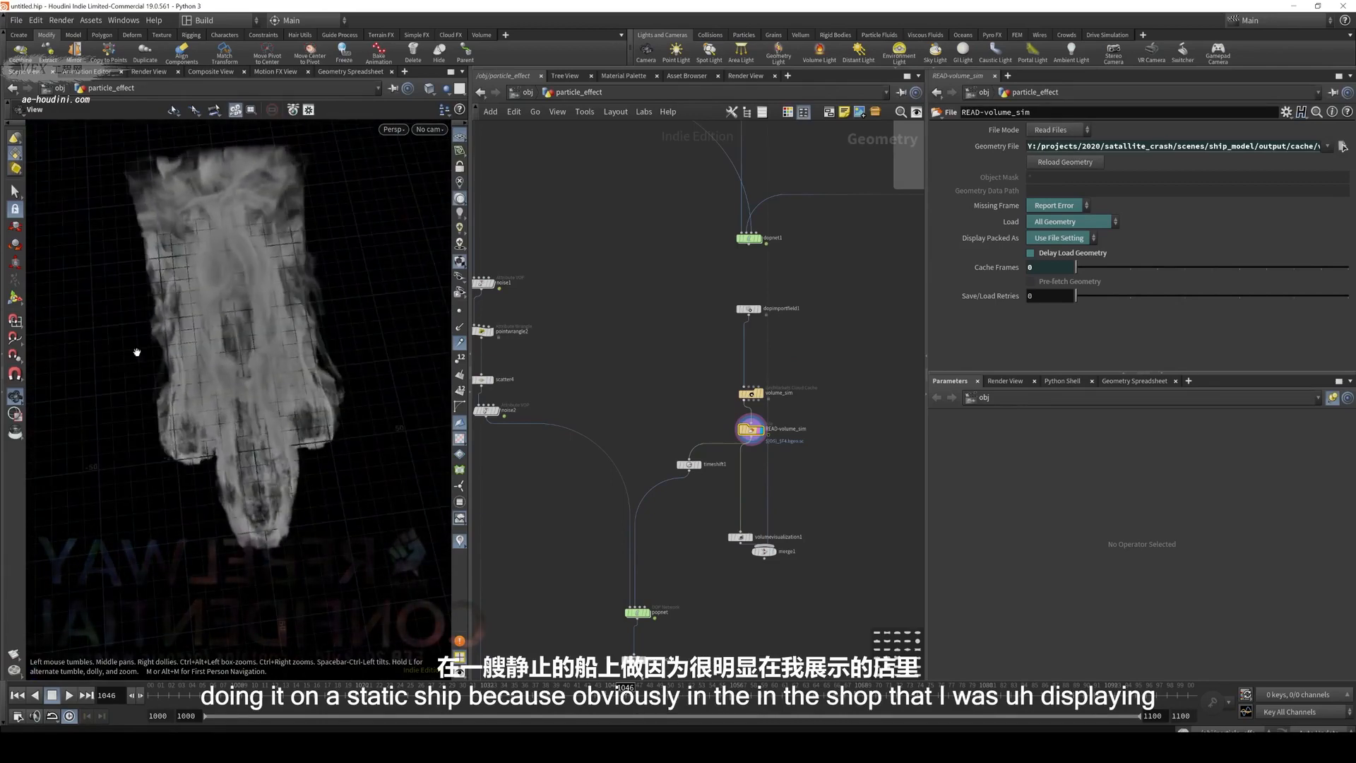
Open the rendered video ship_crashLanding_A01.mp4 from the comp folder, watch it, and return to Houdini
mouse_move(353, 747)
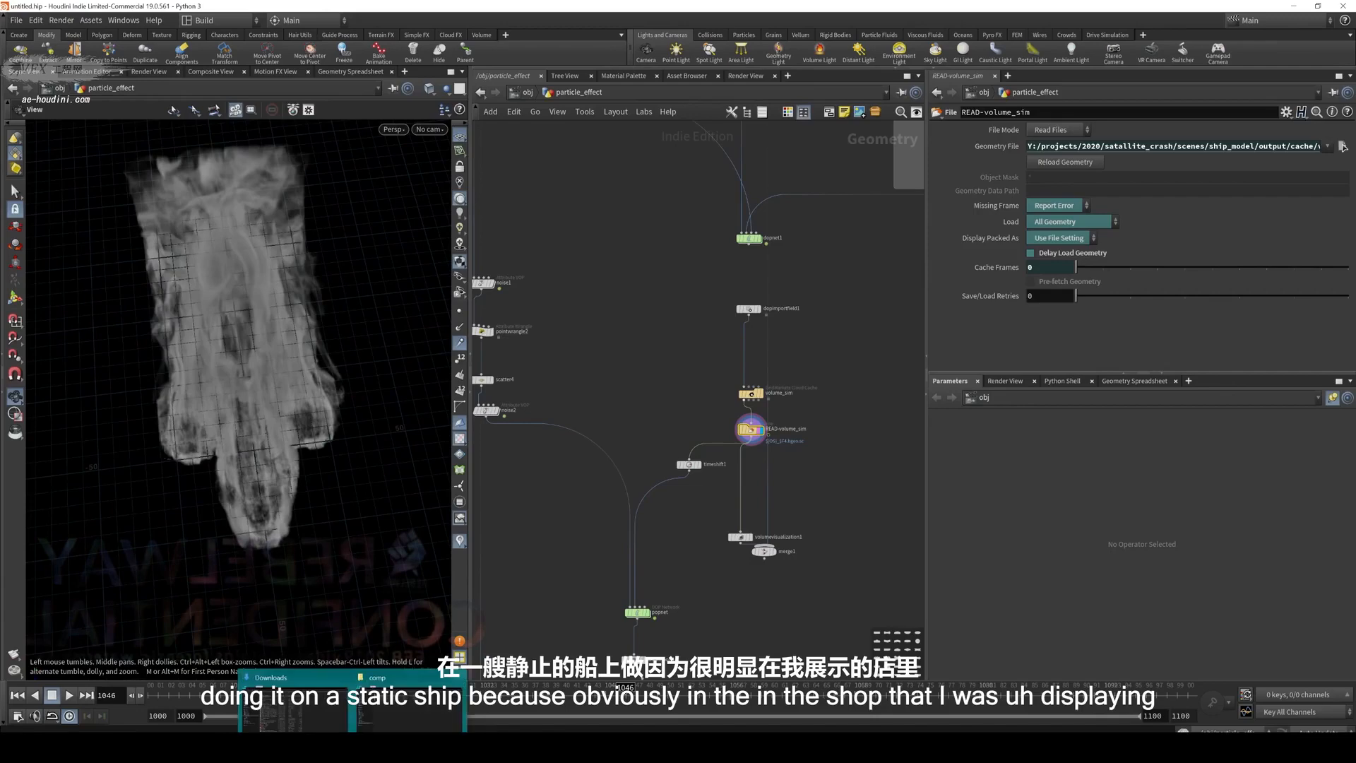
left_click(412, 713)
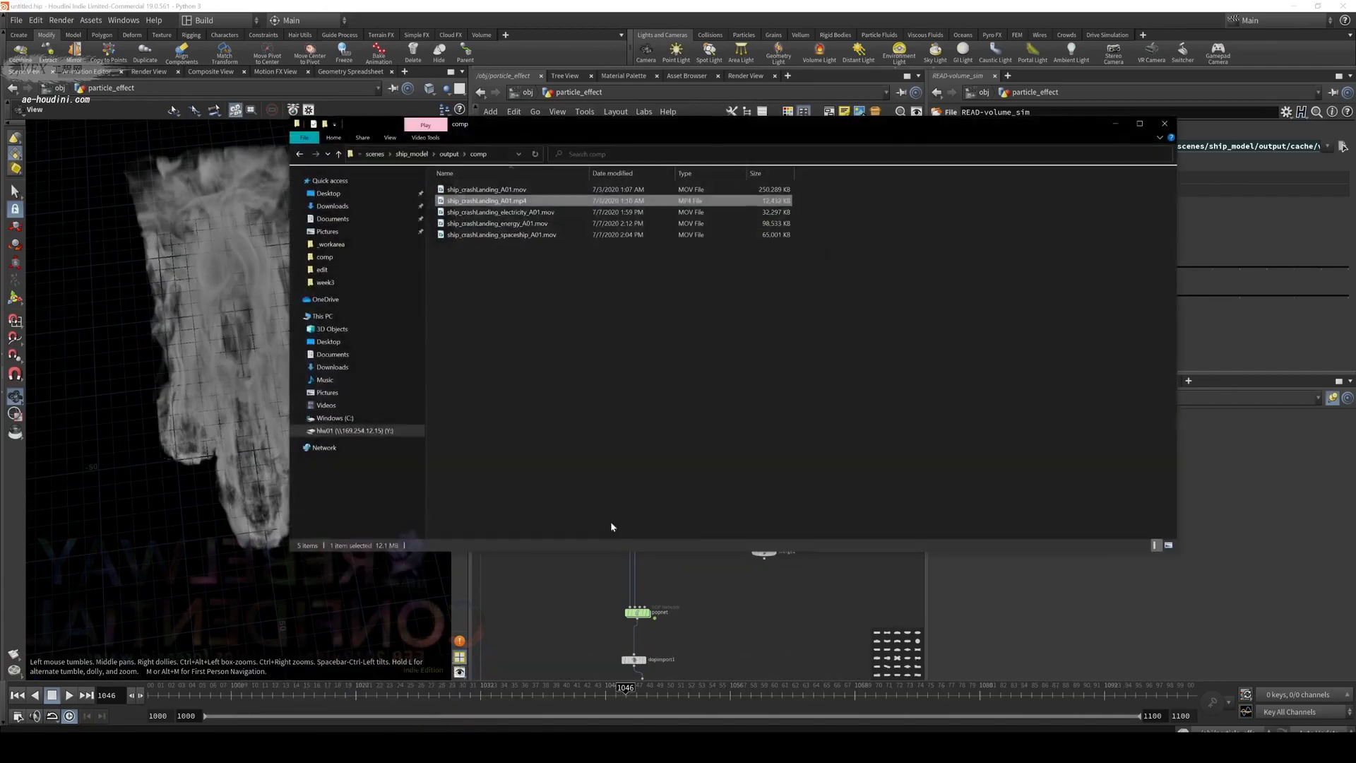
double_click(500, 200)
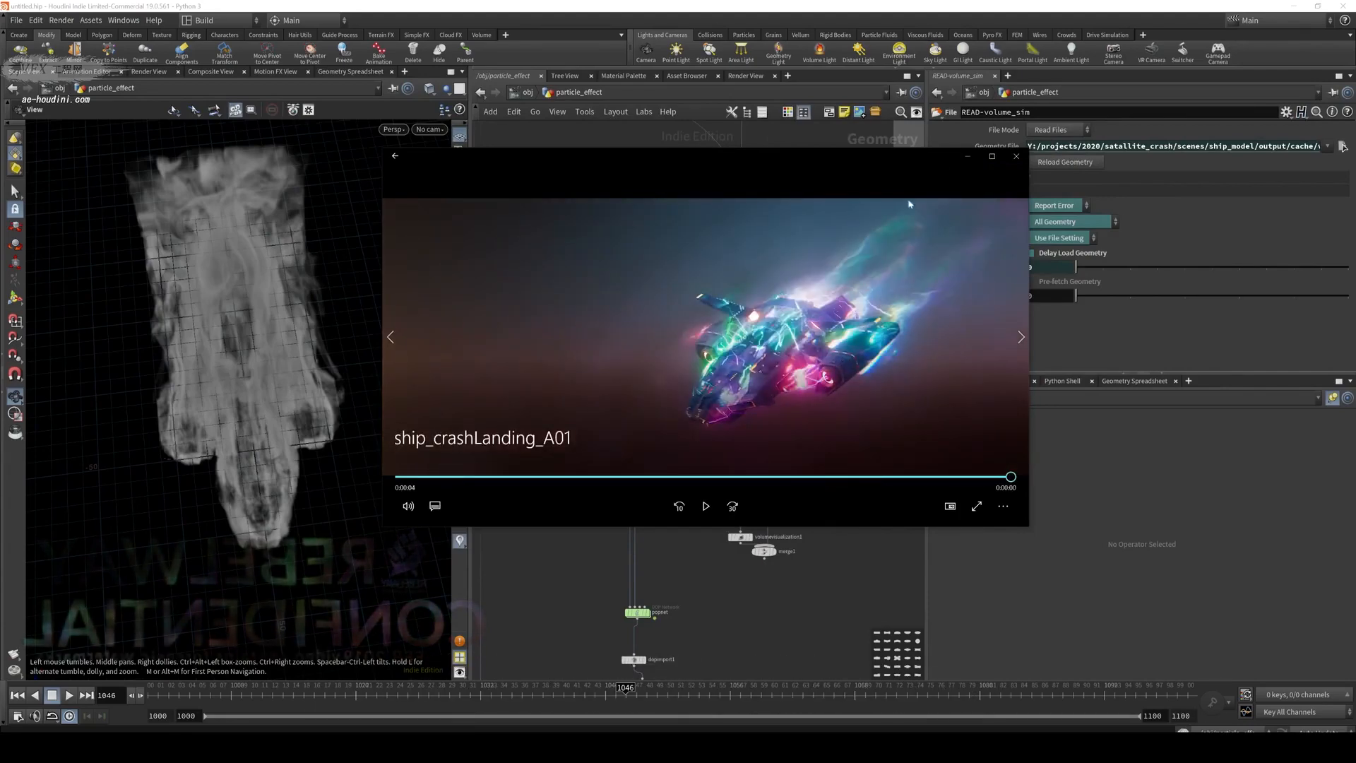
left_click(969, 158)
Display the timeshift1 node below READ-volume_sim to view the smoke frame used for the particles
middle_click_drag(700, 554, 733, 493)
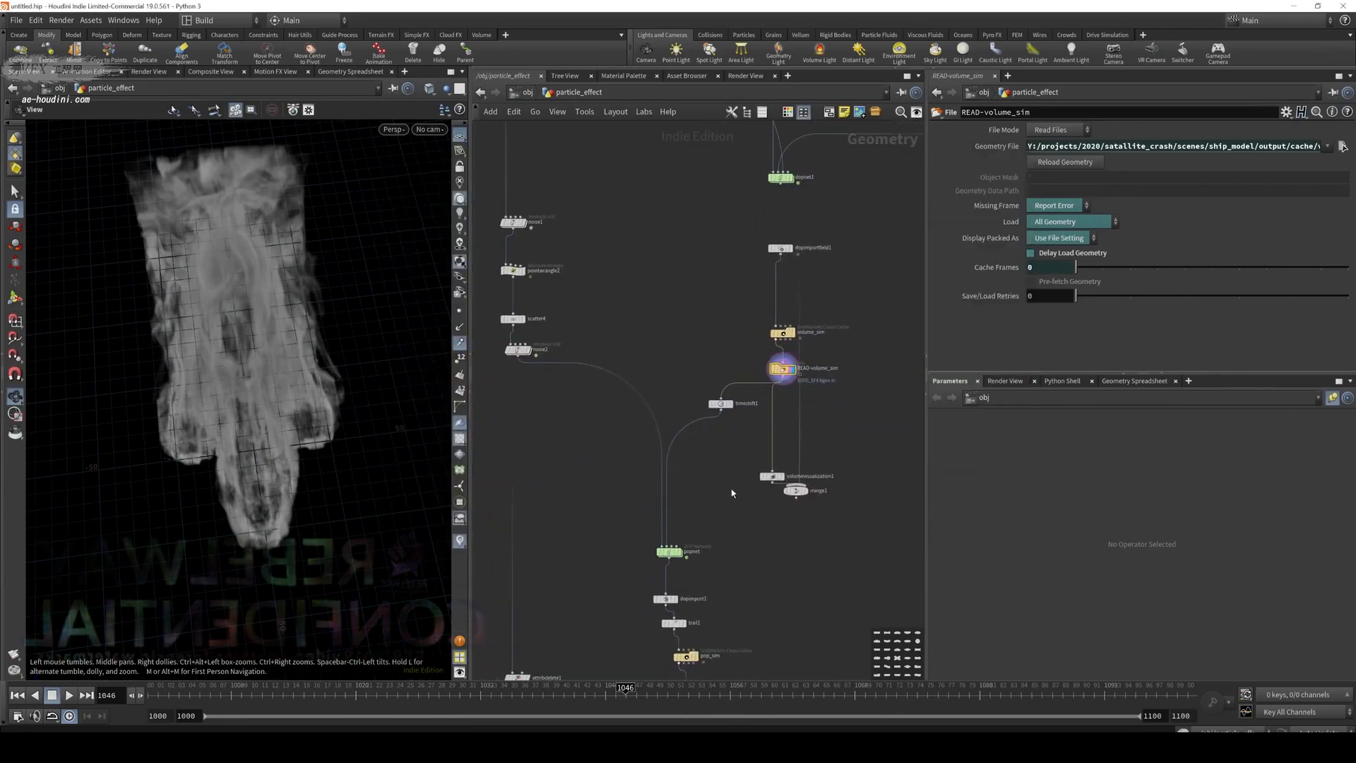
left_click_drag(734, 468, 724, 403)
left_click(732, 405)
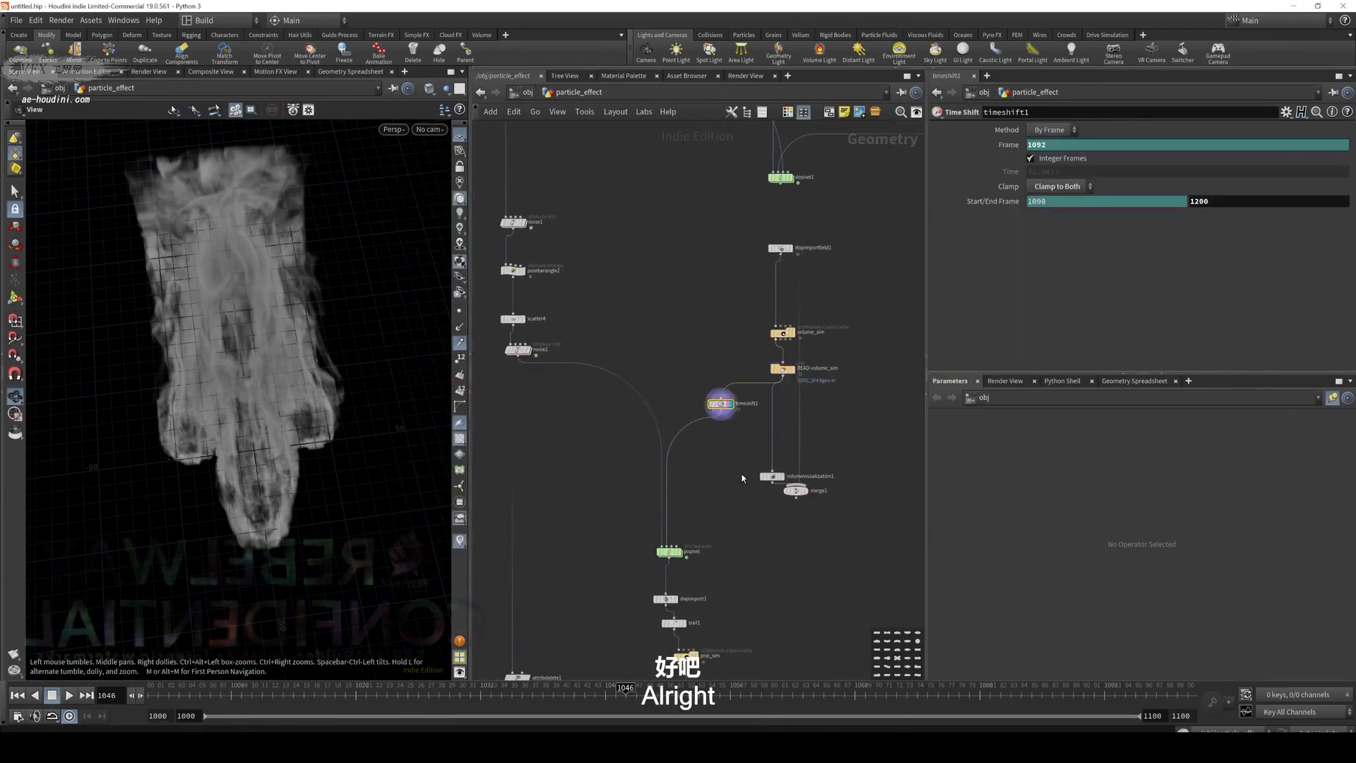
middle_click_drag(742, 478, 802, 241)
scroll(793, 503, "down", 2)
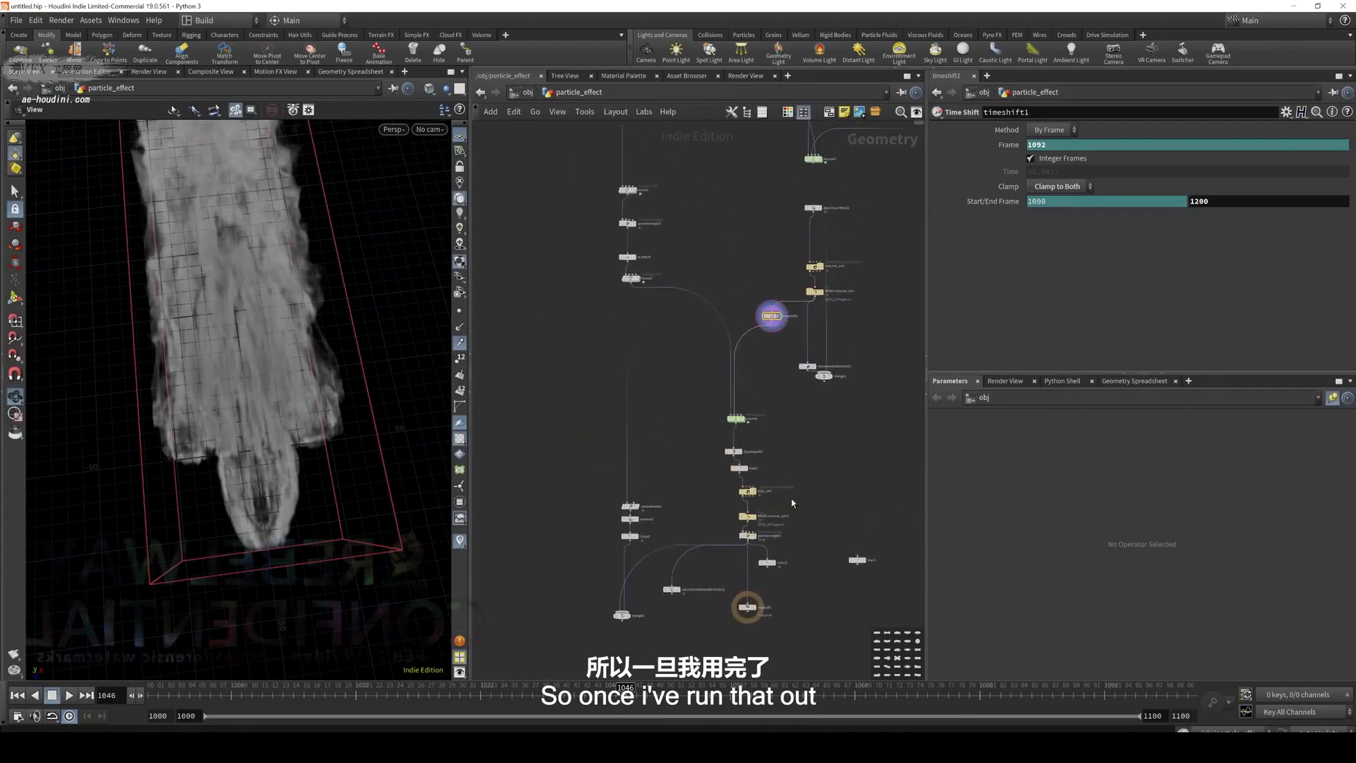
Select noise2 in the particle source branch, and display the noise1 node to view the noise on the ship
left_click(637, 278)
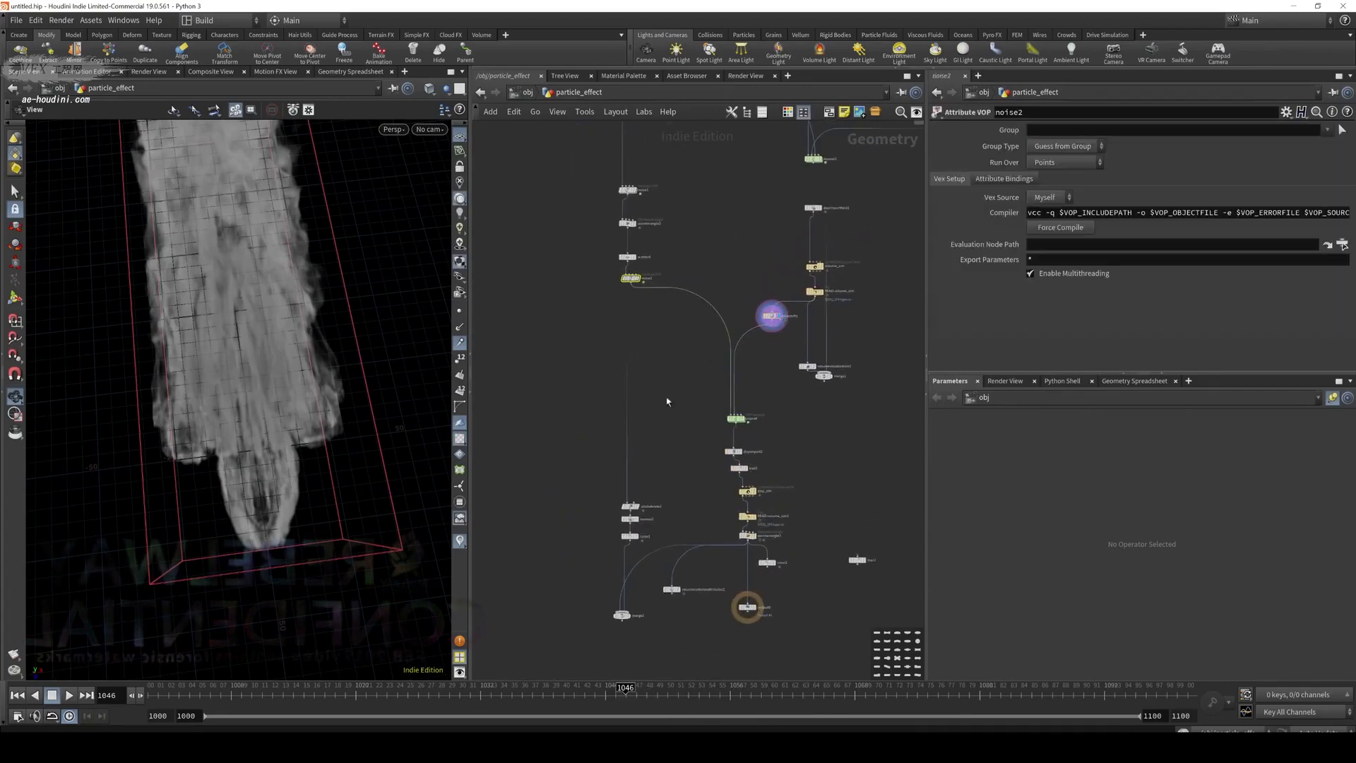
middle_click_drag(657, 192, 727, 418)
left_click(705, 416)
scroll(674, 433, "up", 1)
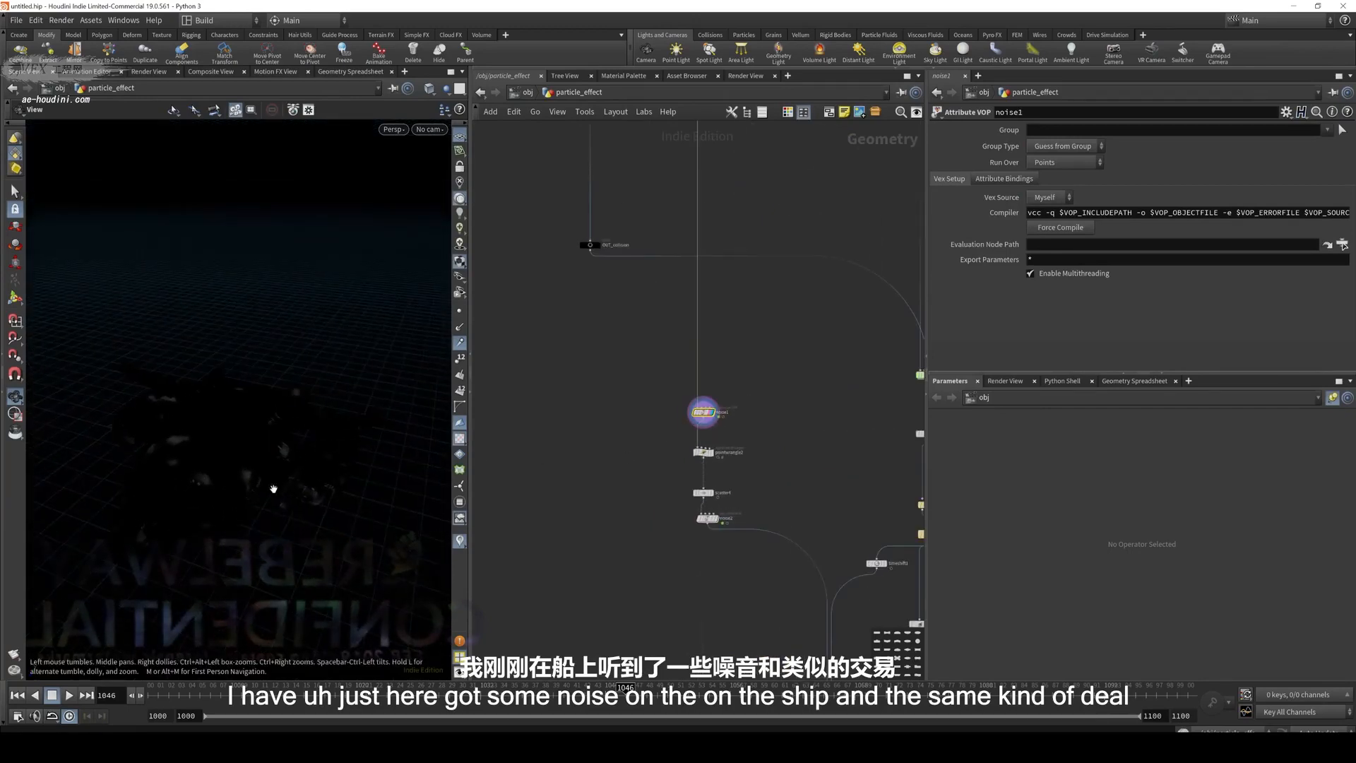
Display pointwrangle2 and examine its VEX code for the normals and density alongside the ship geometry
left_click(698, 453)
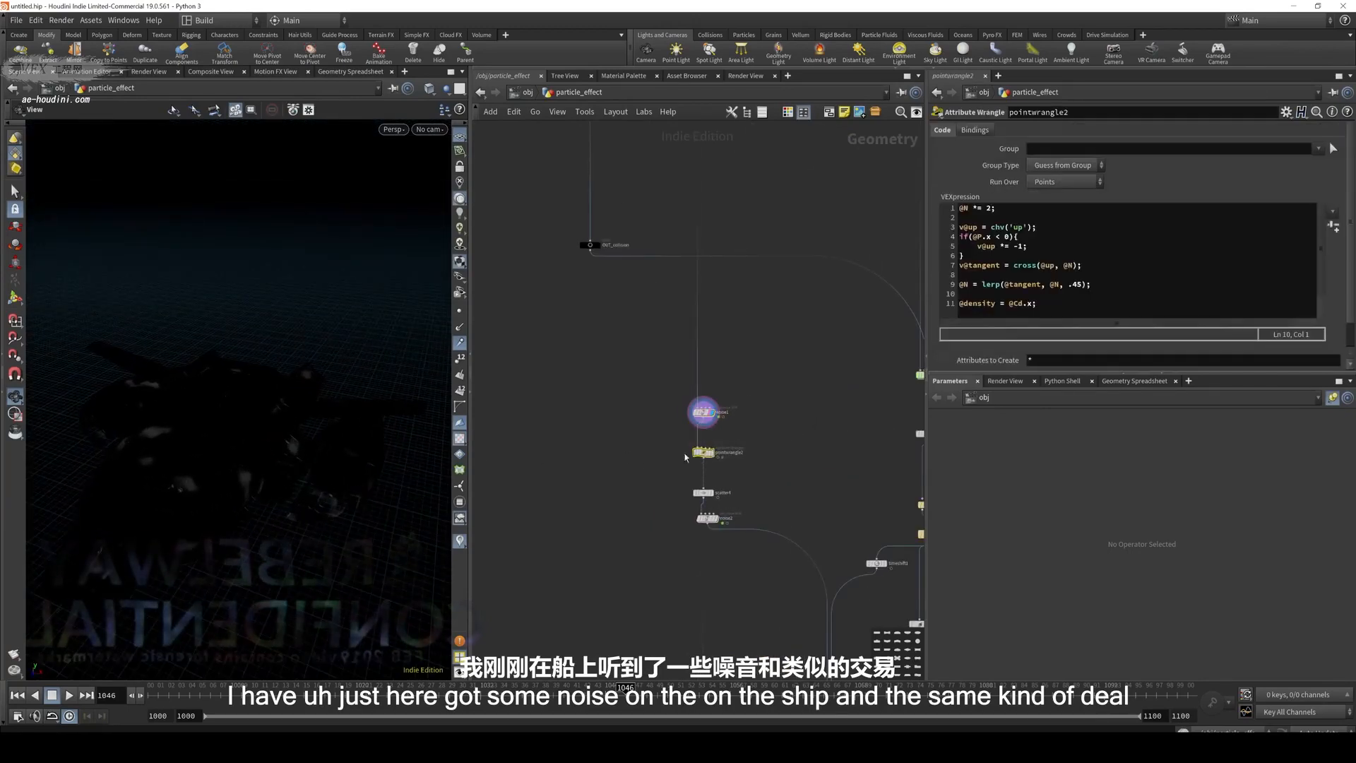
left_click(712, 453)
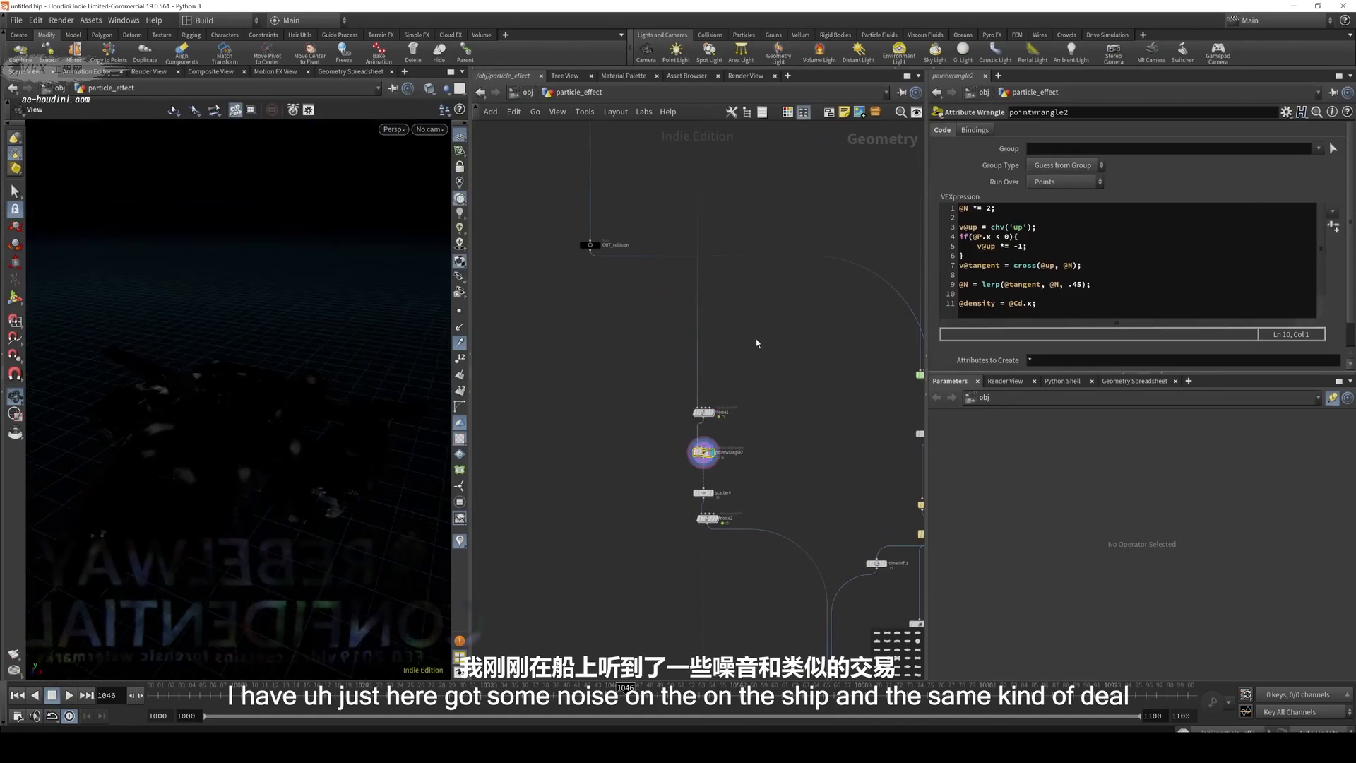
left_click_drag(359, 475, 274, 474)
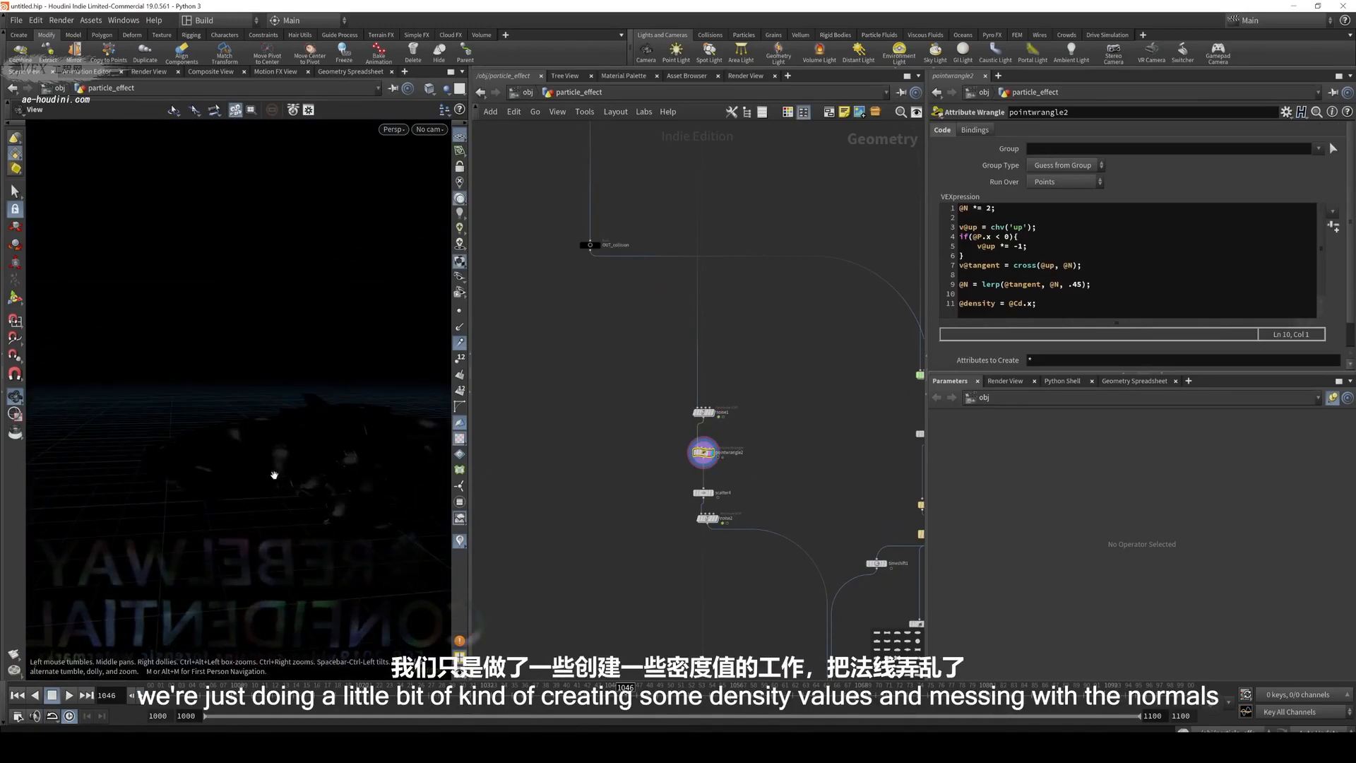
left_click(1073, 300)
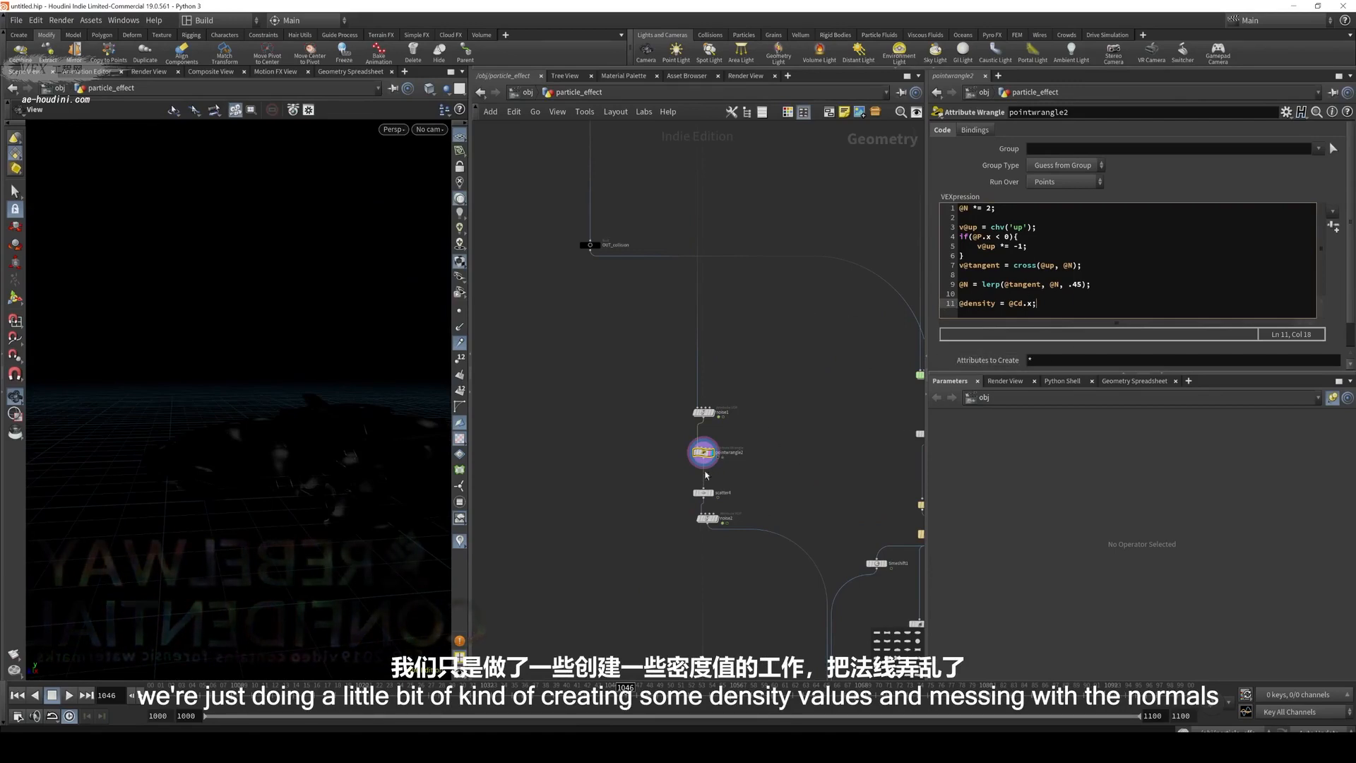
Display scatter4 and turn on point normals in the viewport to show the direction of the scattered source points
left_click(703, 492)
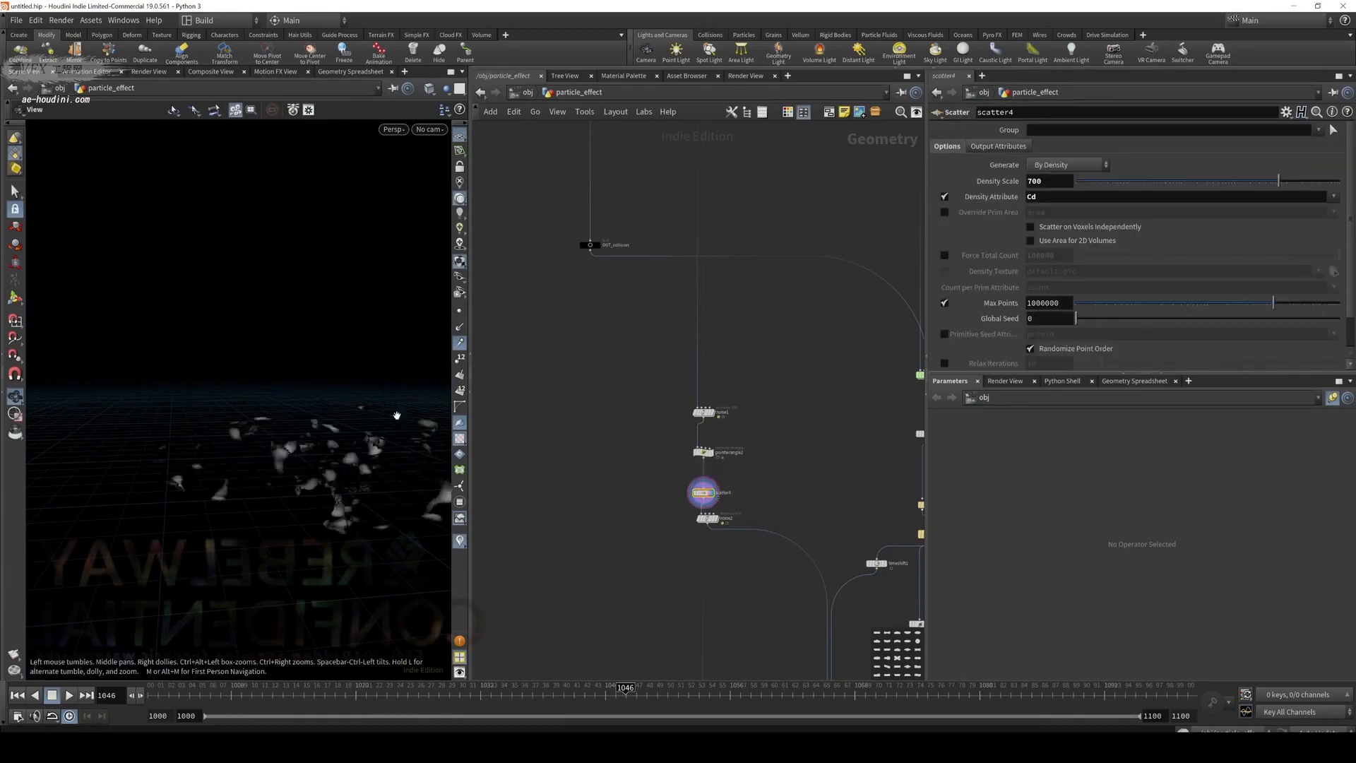
left_click_drag(396, 415, 363, 442)
left_click(460, 328)
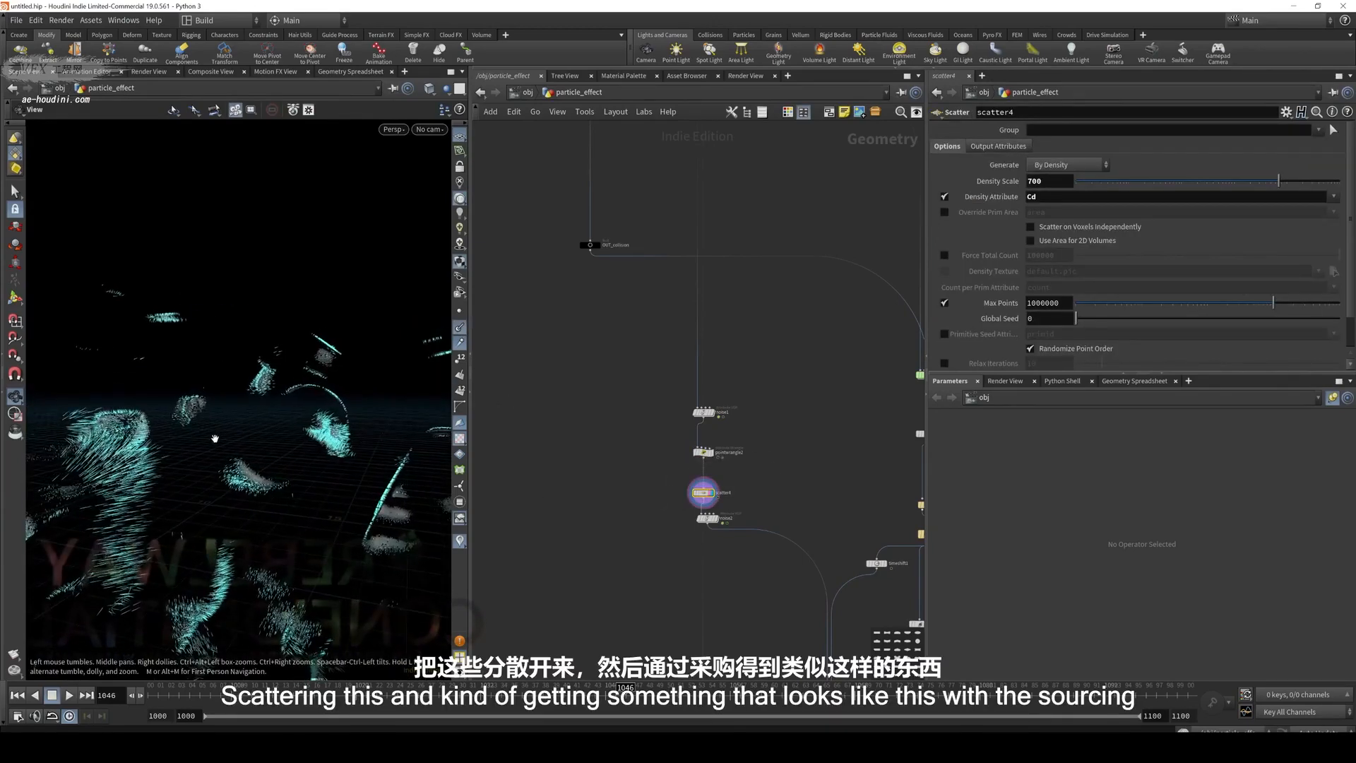
left_click_drag(214, 439, 315, 464)
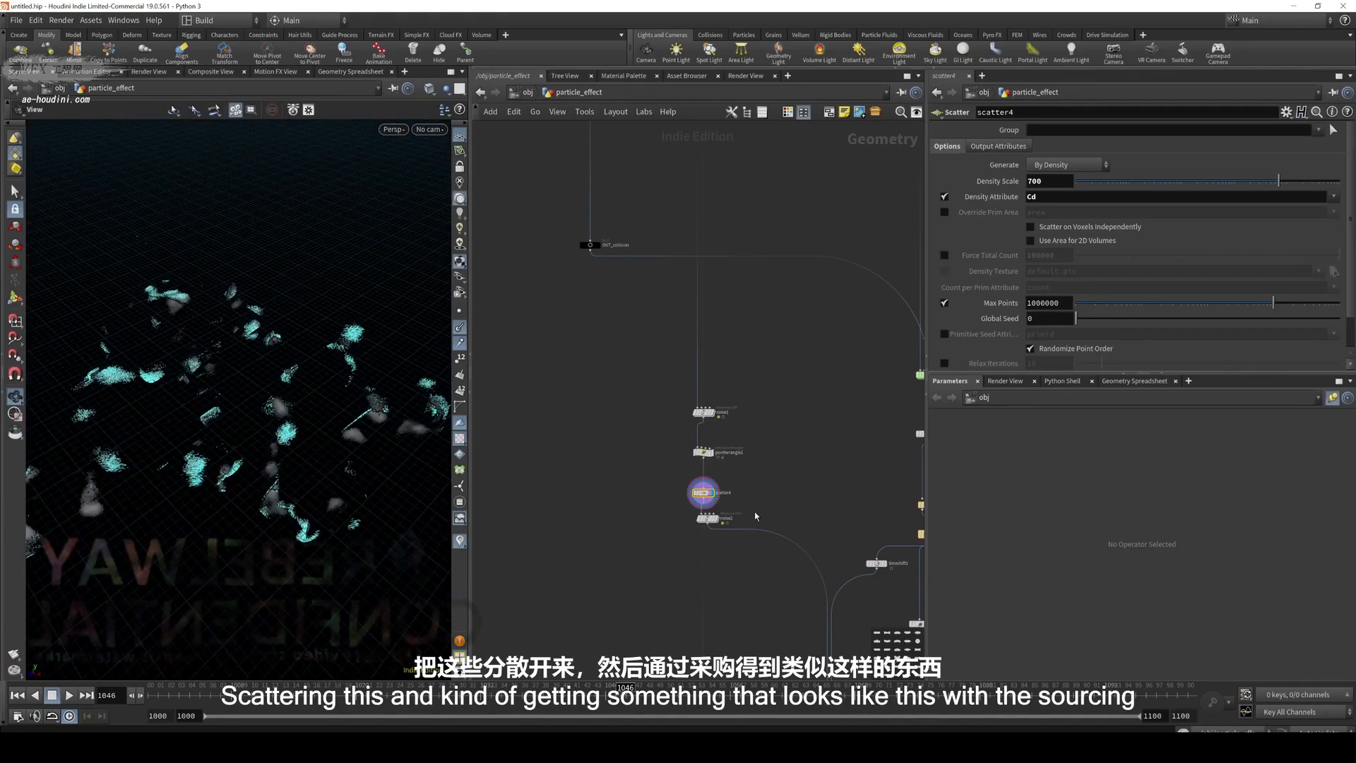
Display noise2 and inspect the coloured source points in the viewport
left_click_drag(755, 516, 678, 545)
left_click(716, 518)
scroll(285, 417, "up", 5)
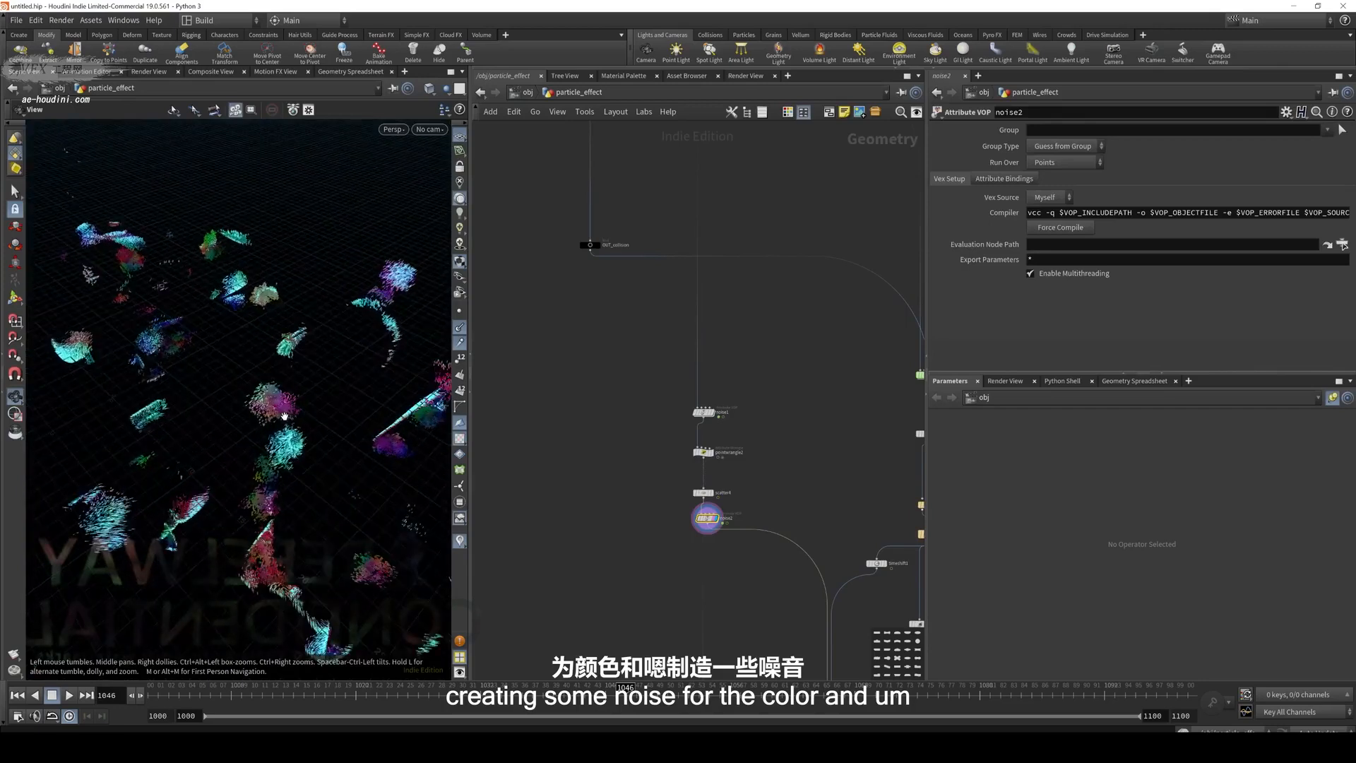
left_click_drag(285, 417, 438, 449)
Examine the noise and floattovec1 nodes inside the noise2 VOP network, and return to particle_effect
double_click(717, 522)
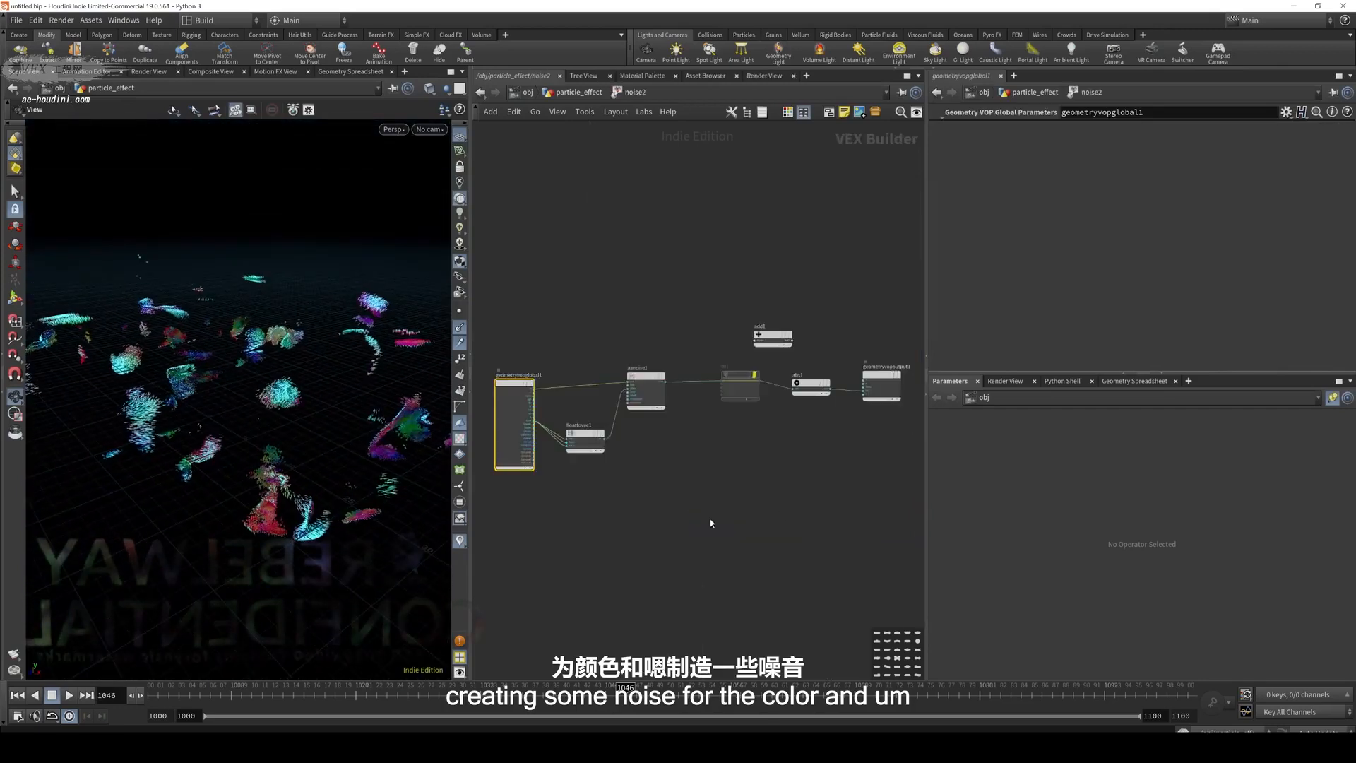
scroll(814, 429, "up", 3)
middle_click_drag(814, 432, 878, 472)
left_click(674, 381)
left_click(586, 464)
scroll(637, 295, "down", 4)
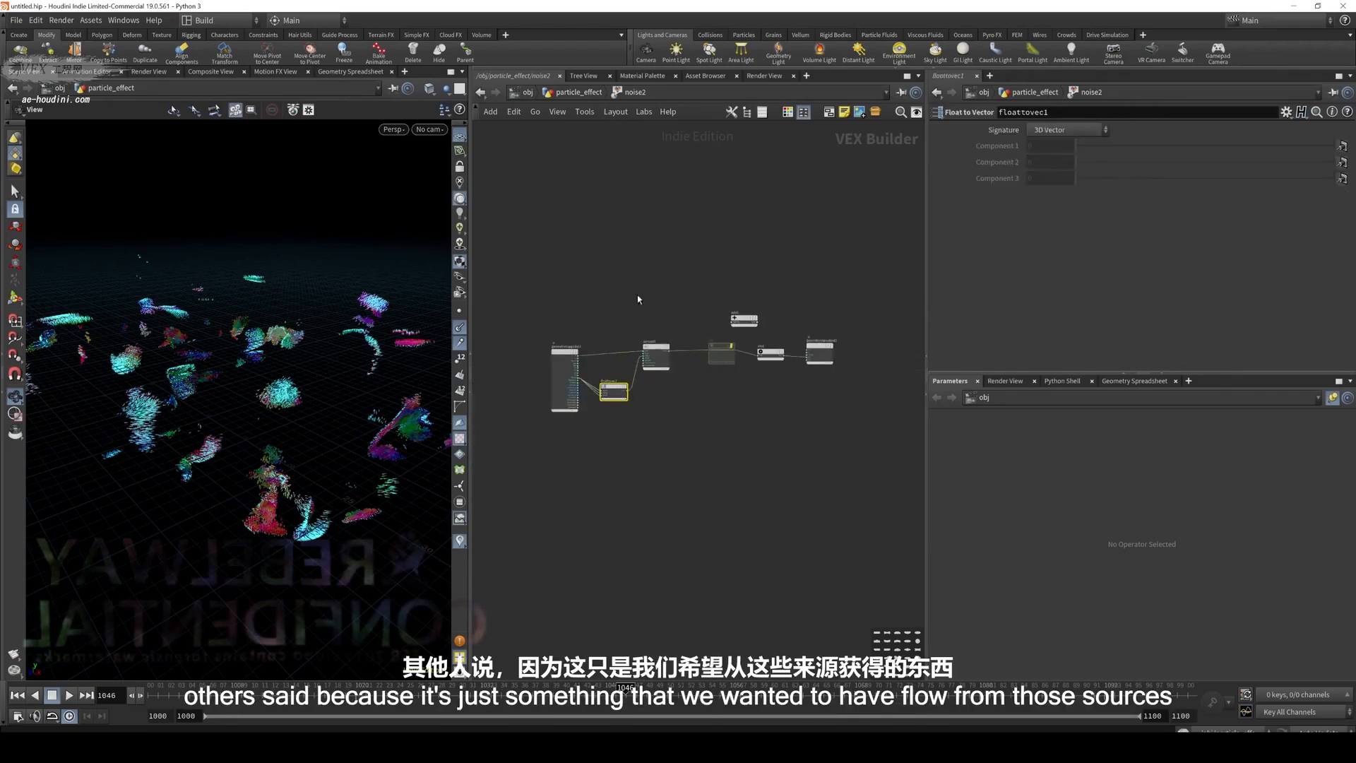
left_click(578, 92)
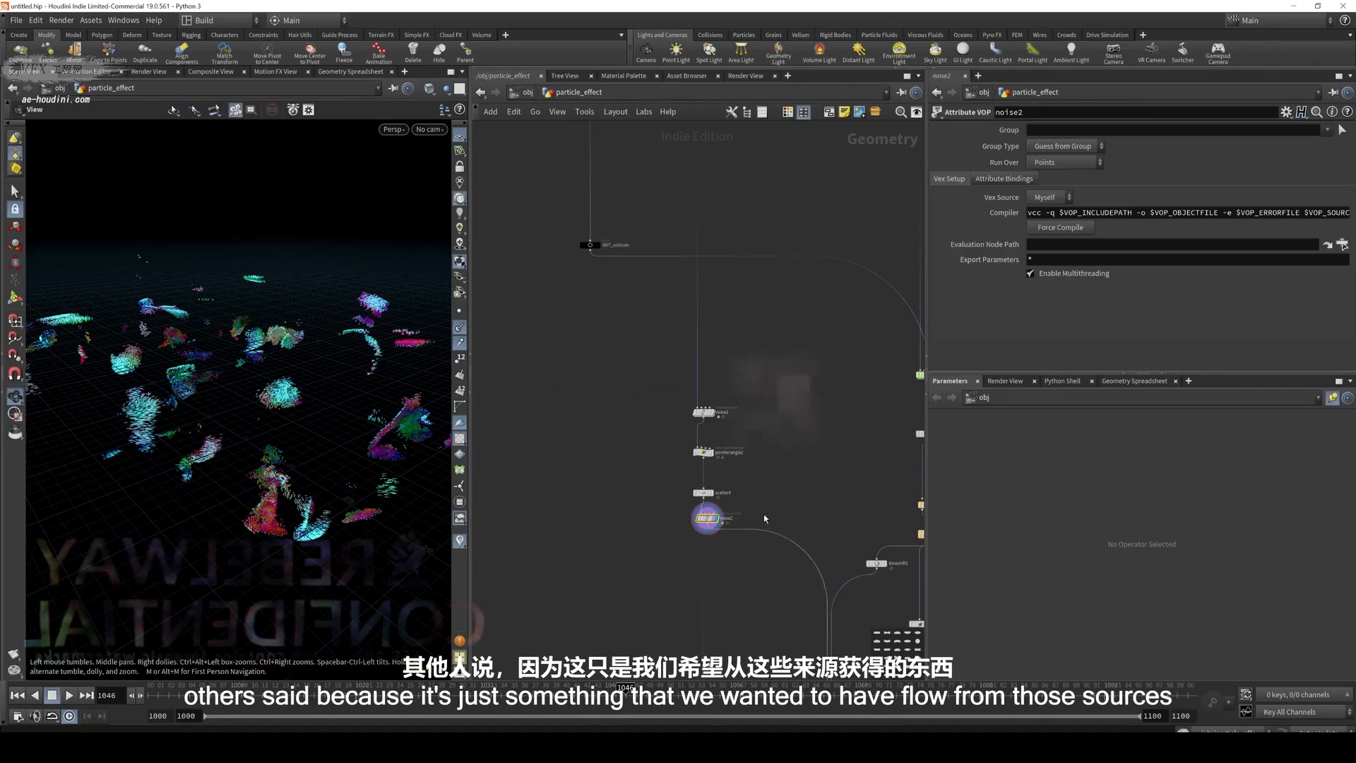
Insert a Rest Position node on the wire after noise2 and display it
key("Tab")
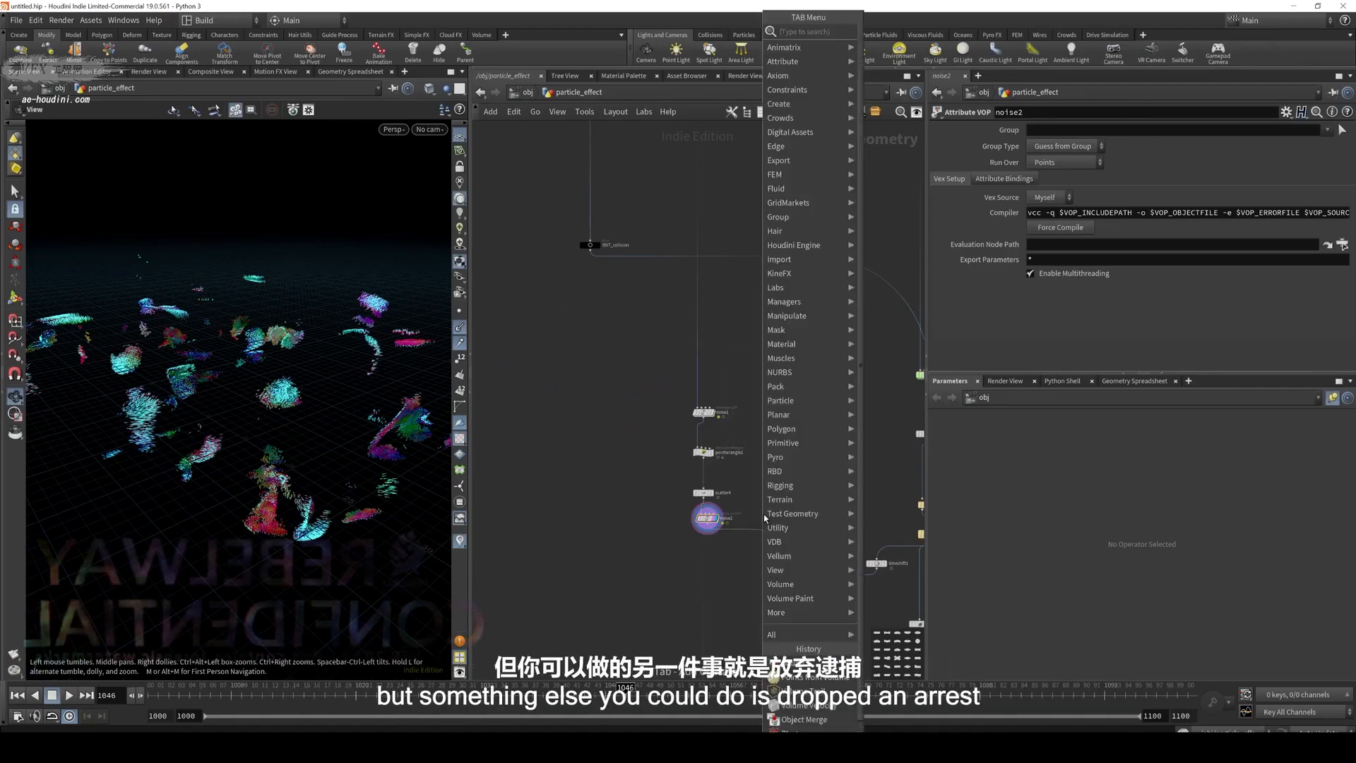
type("REST")
key("Return")
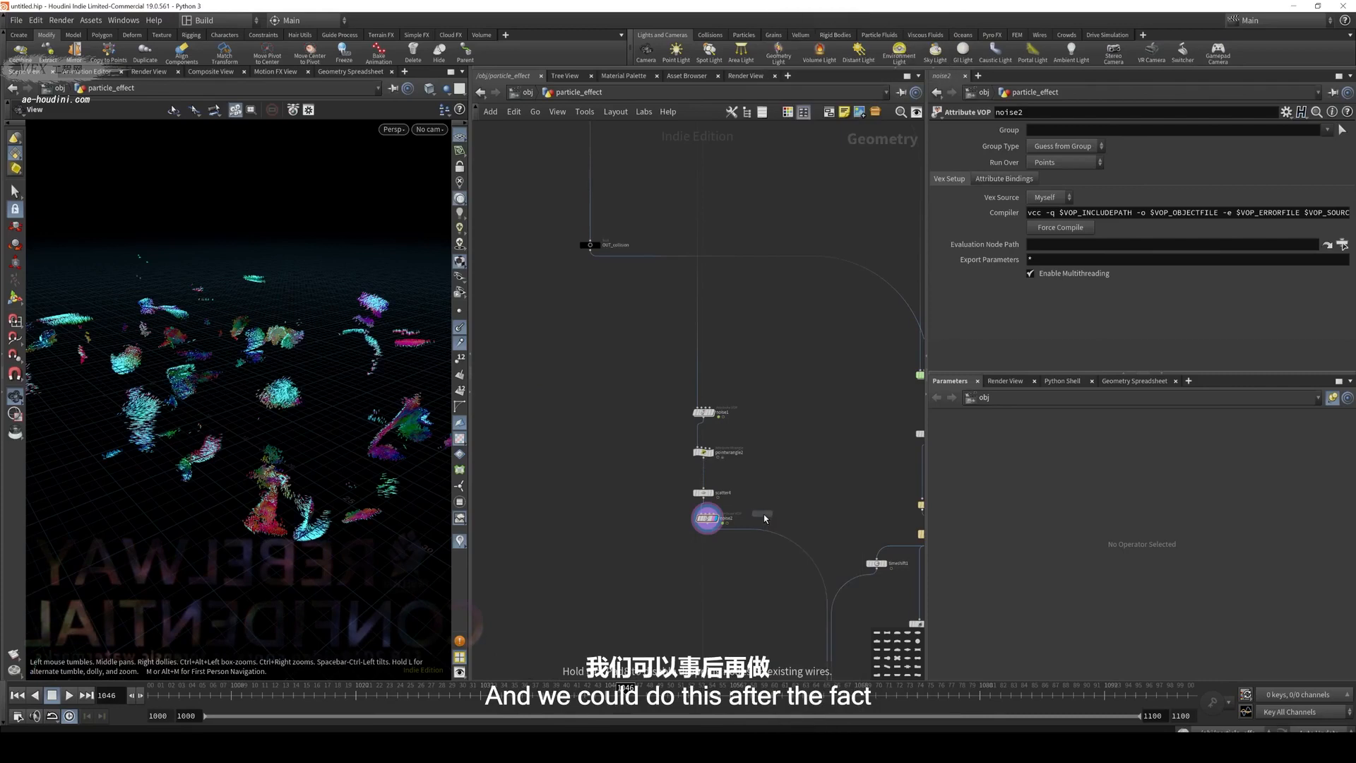
left_click(763, 520)
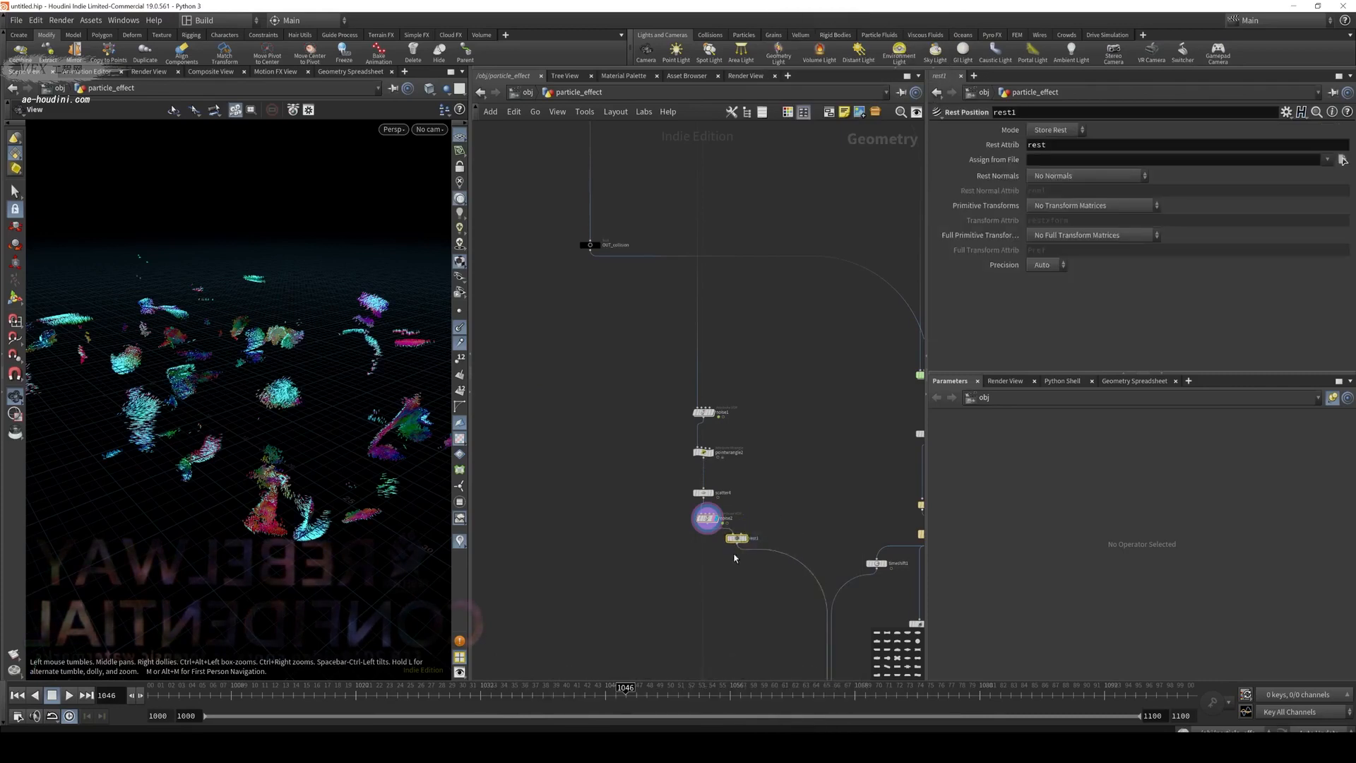
left_click(746, 538)
Set the current frame to 1000 with the popnet part of the network in view
scroll(798, 540, "down", 3)
middle_click_drag(825, 579, 803, 429)
scroll(798, 473, "up", 4)
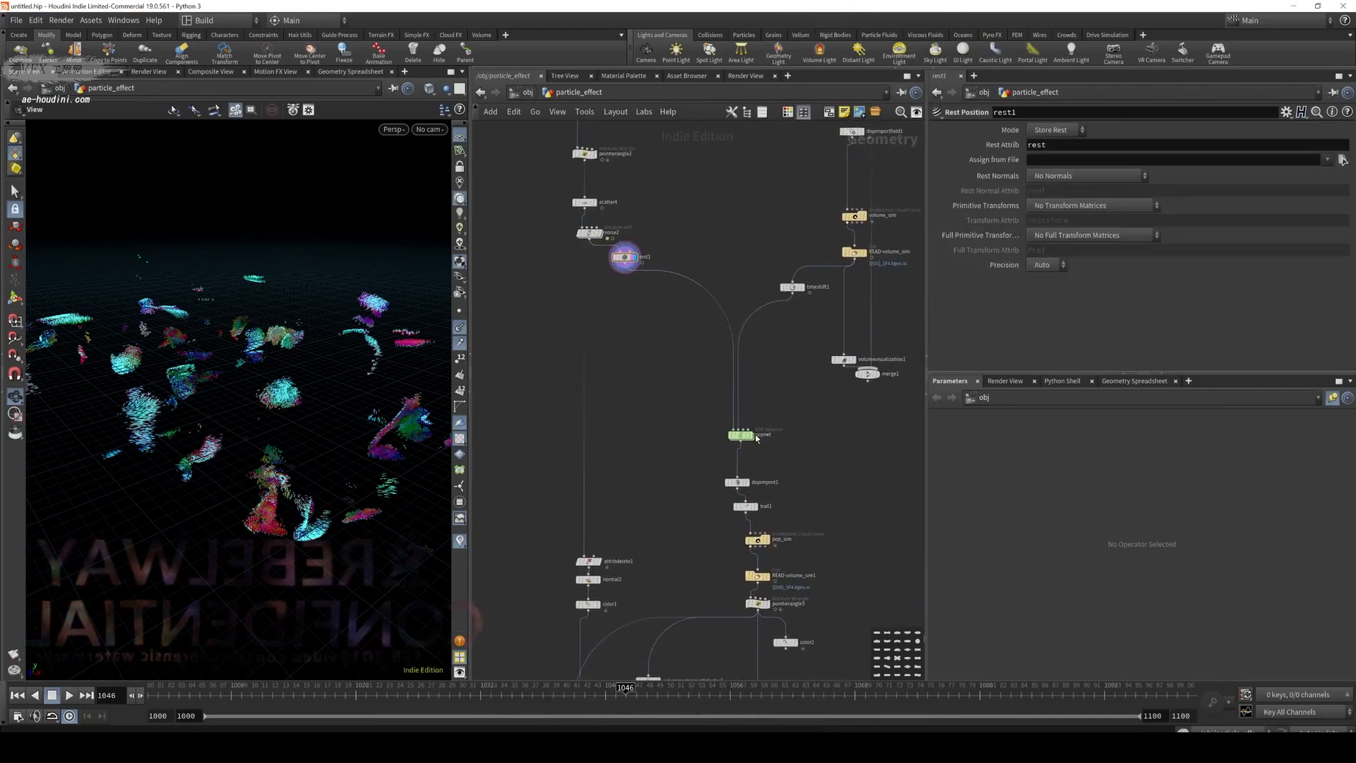
left_click(148, 693)
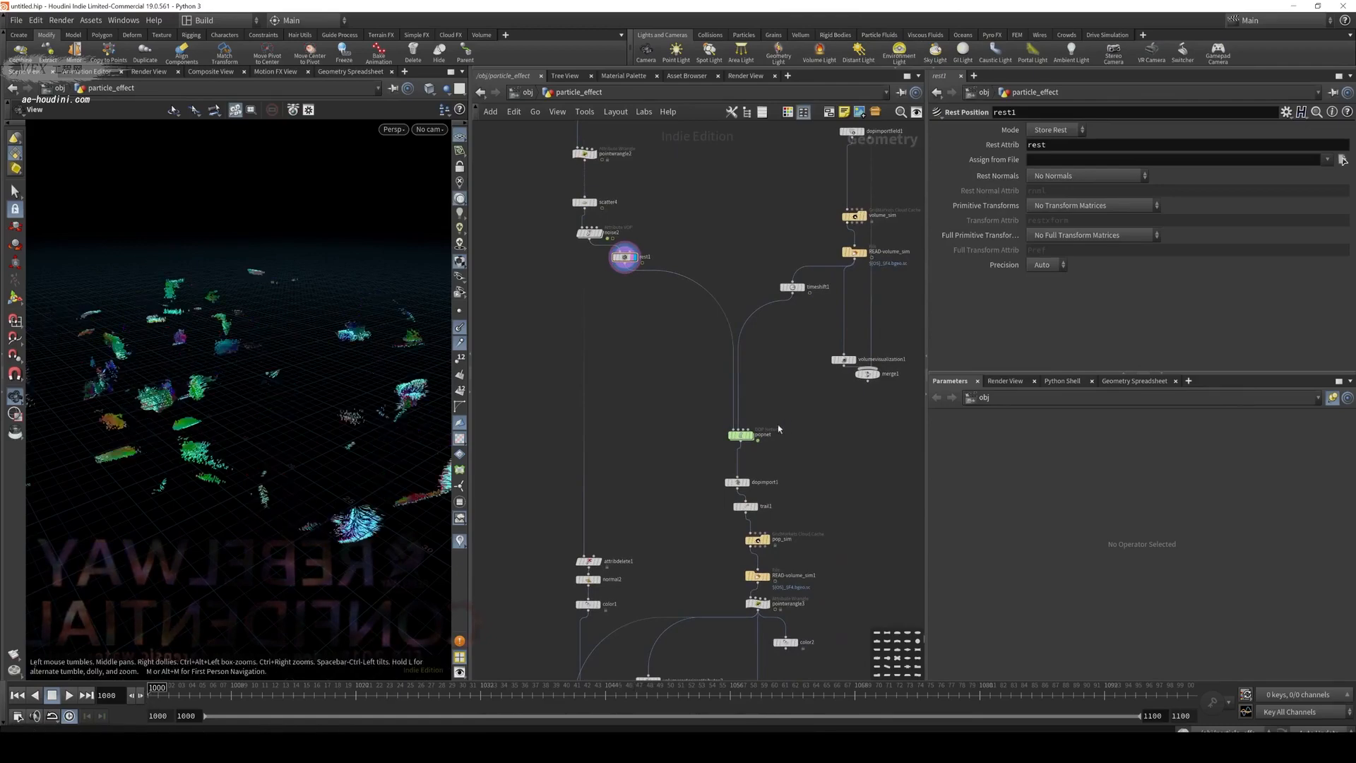
Check the popadvectbyvolumes1 settings inside popnet, and return to the particle_effect network
left_click(741, 436)
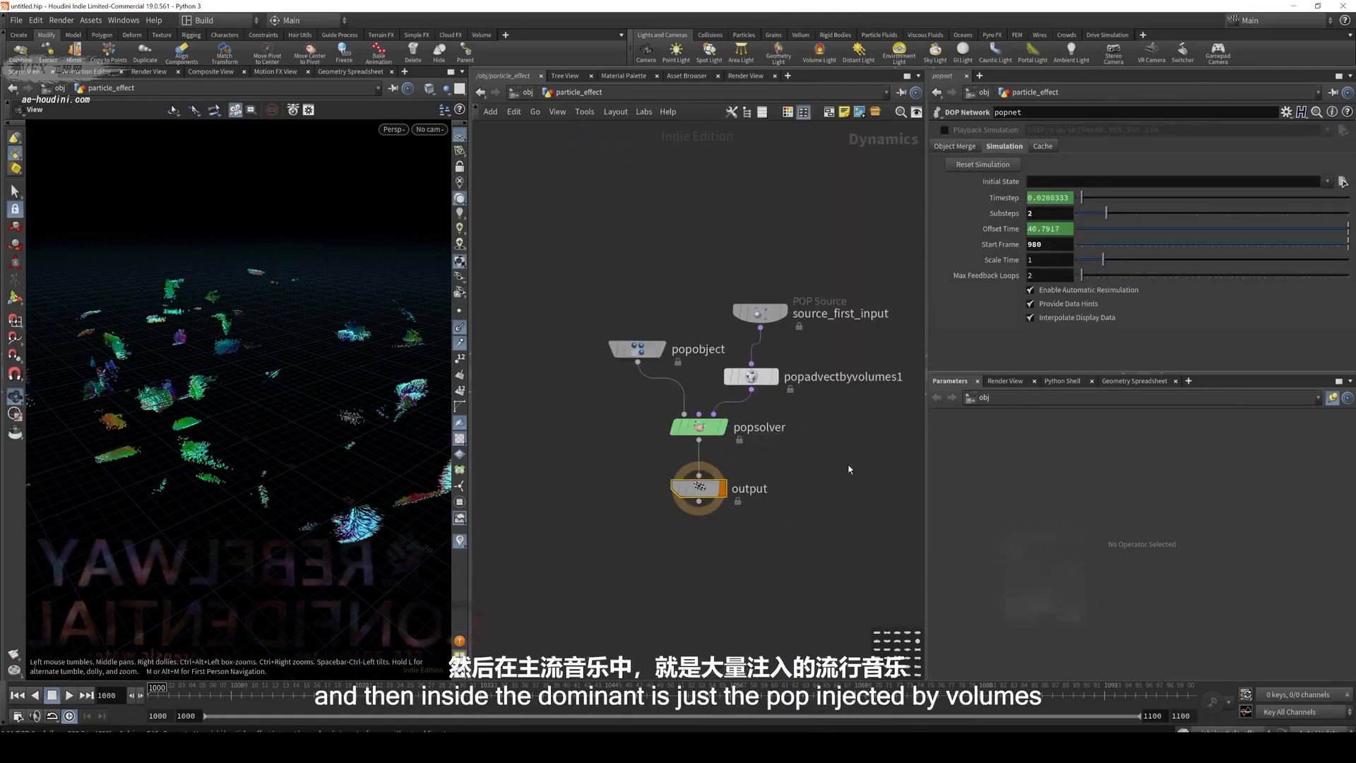
left_click(755, 397)
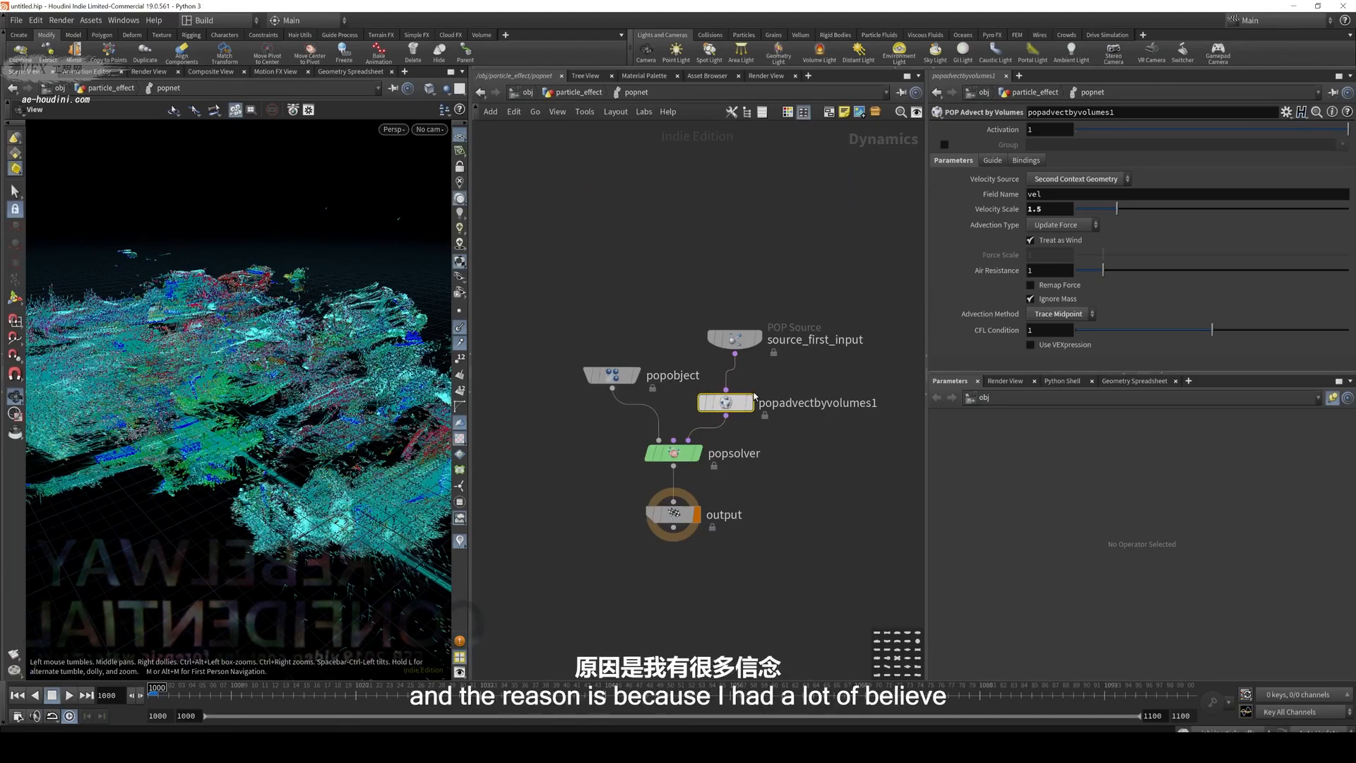
left_click(578, 92)
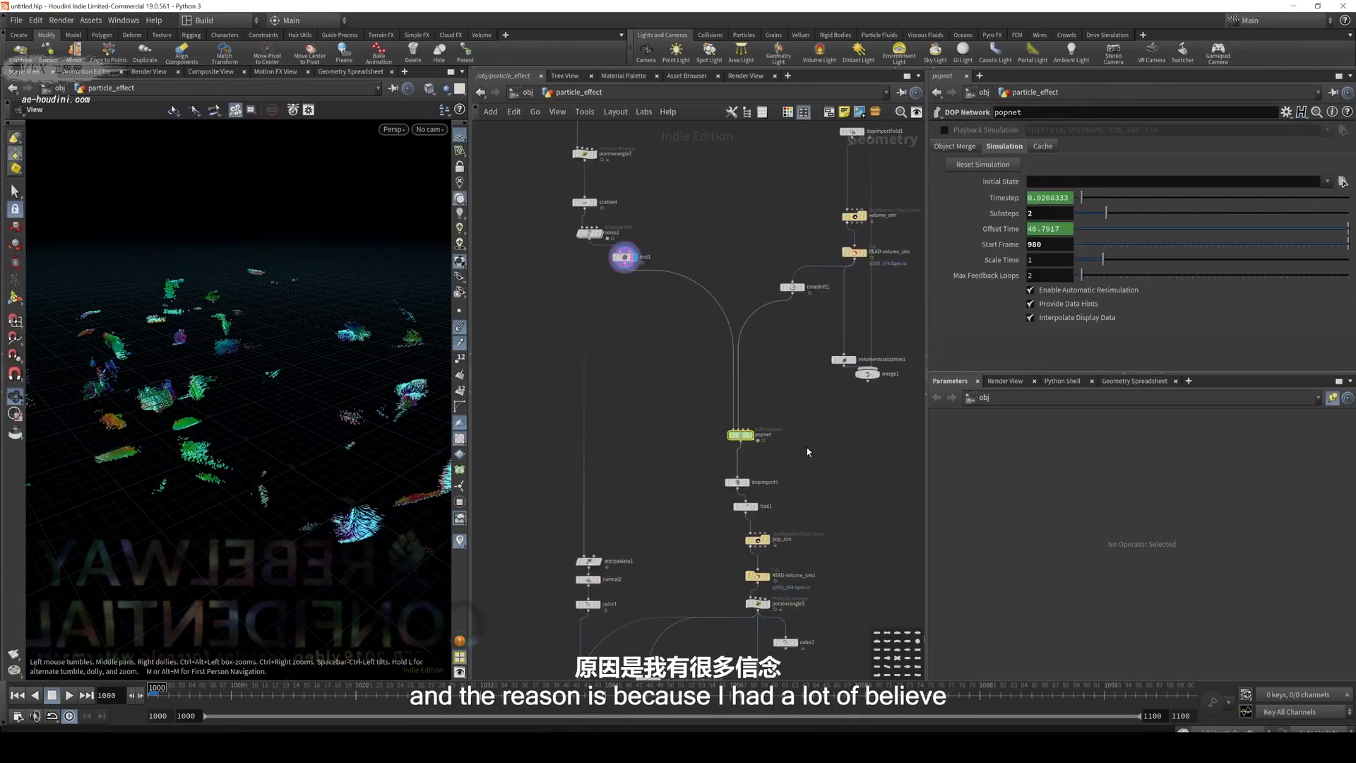
Check the velocity computation settings of the trail1 node placed before the pop_sim cache
middle_click_drag(805, 463, 810, 417)
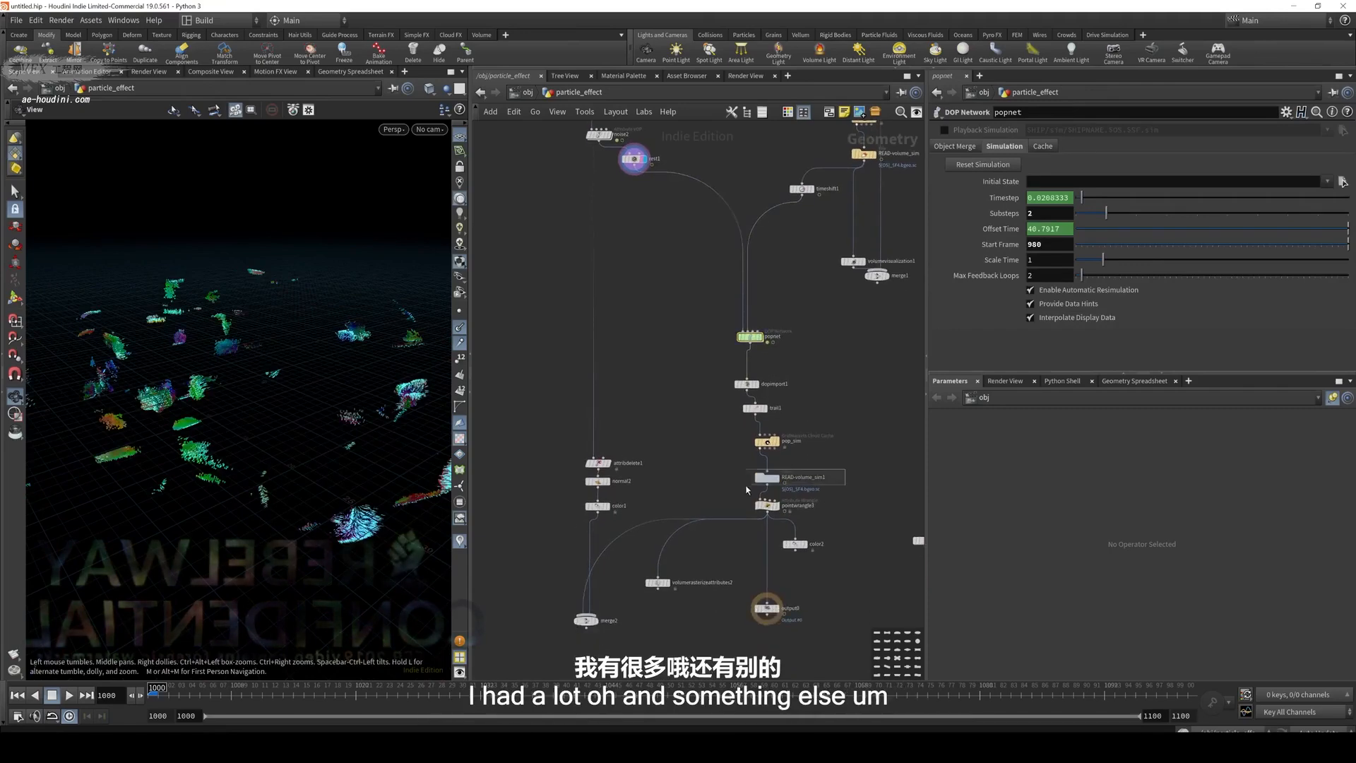
mouse_move(768, 411)
scroll(768, 412, "up", 5)
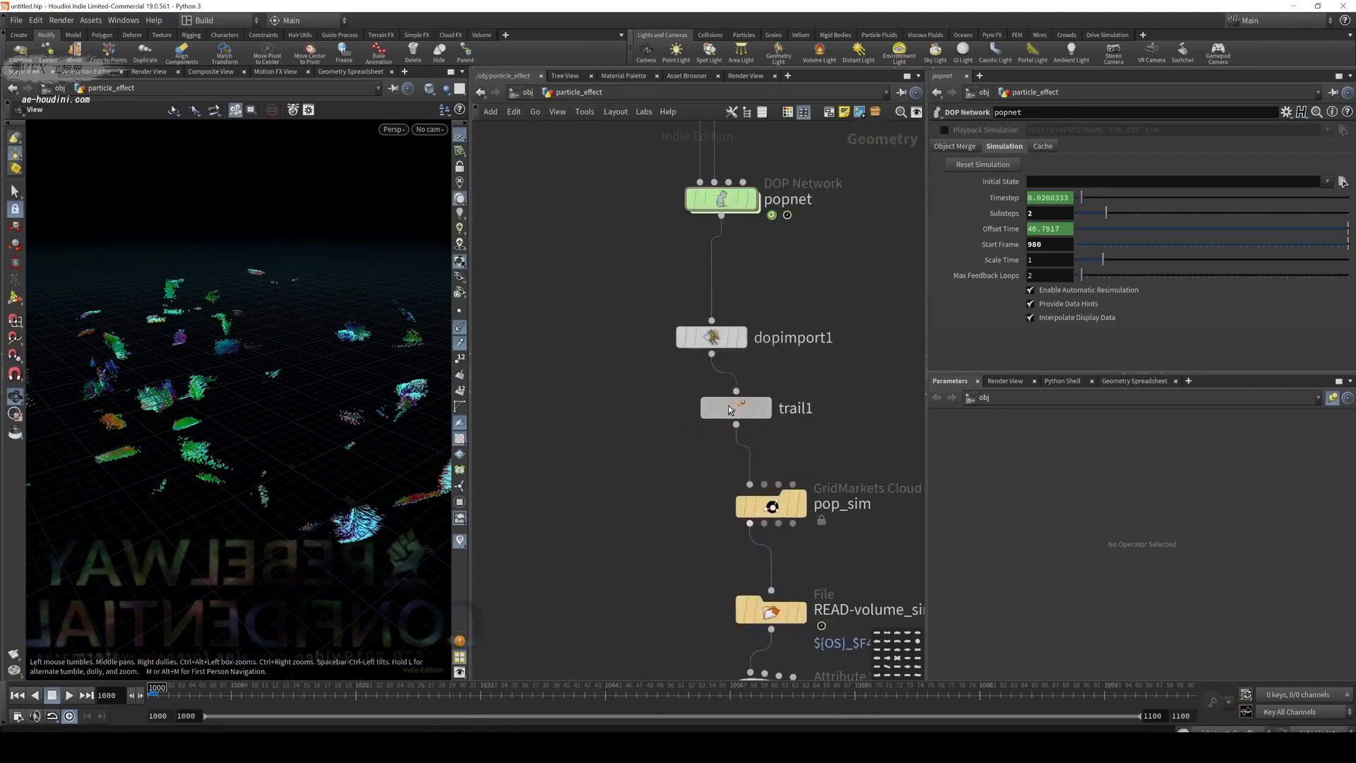
left_click(710, 414)
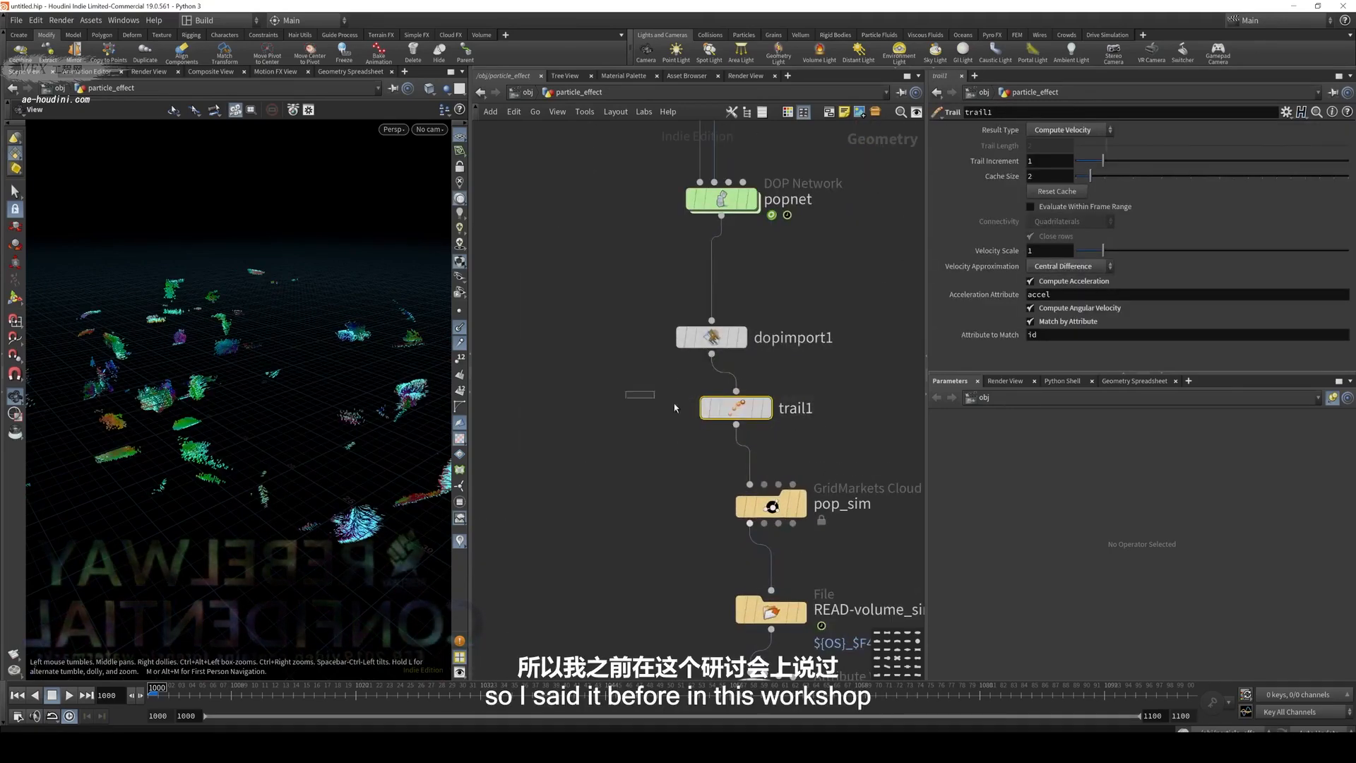
mouse_move(744, 347)
scroll(744, 347, "down", 3)
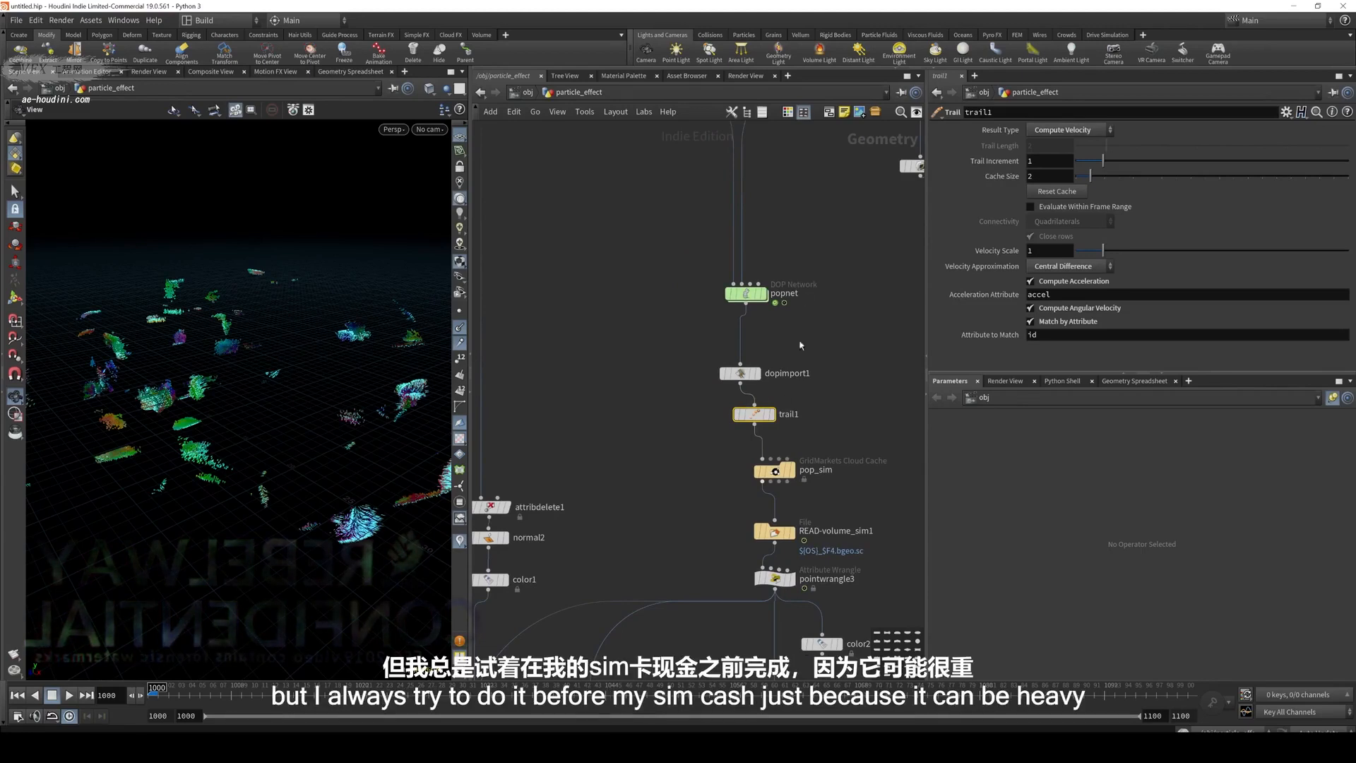
Line up trail1, pop_sim and READ-volume_sim1 in a straight column below popnet
left_click_drag(754, 418, 750, 405)
left_click_drag(777, 535, 752, 512)
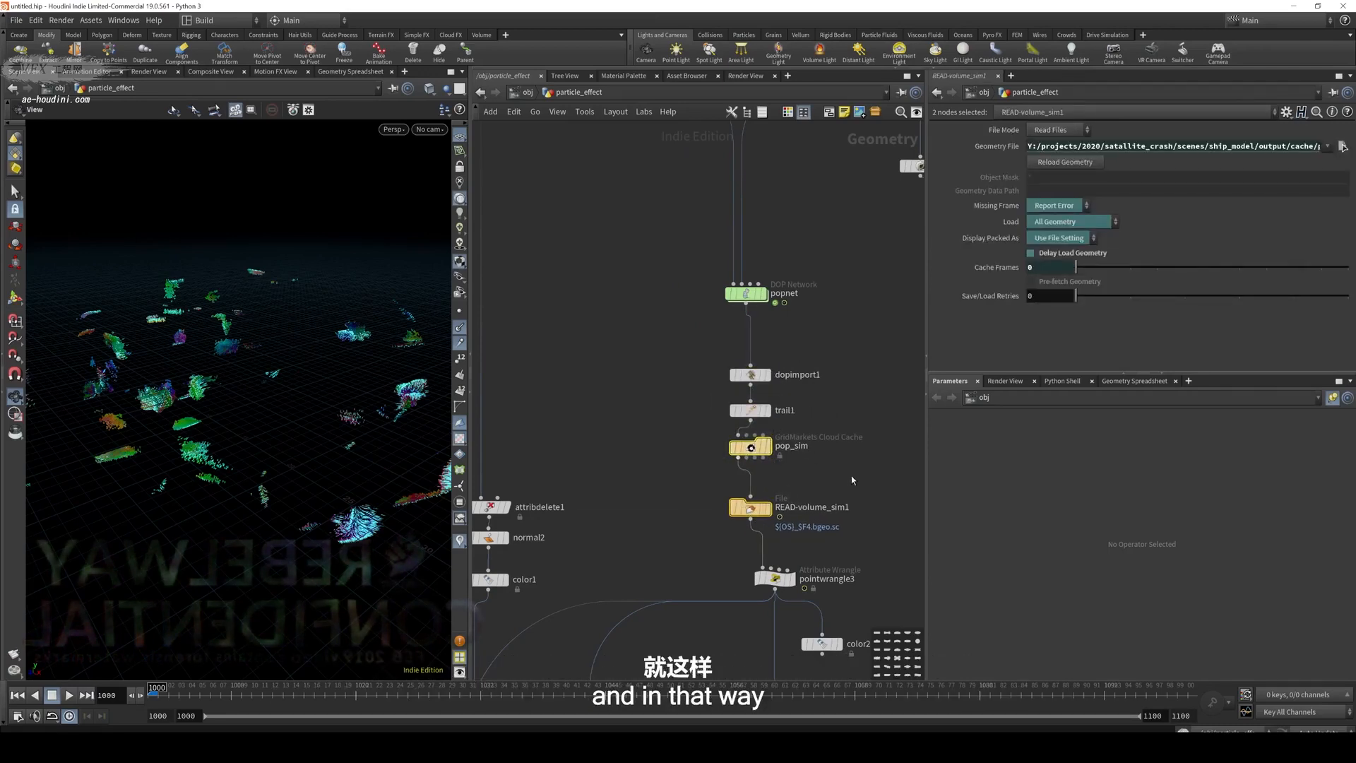
middle_click_drag(851, 476, 850, 407)
left_click(749, 439)
left_click_drag(749, 439, 748, 424)
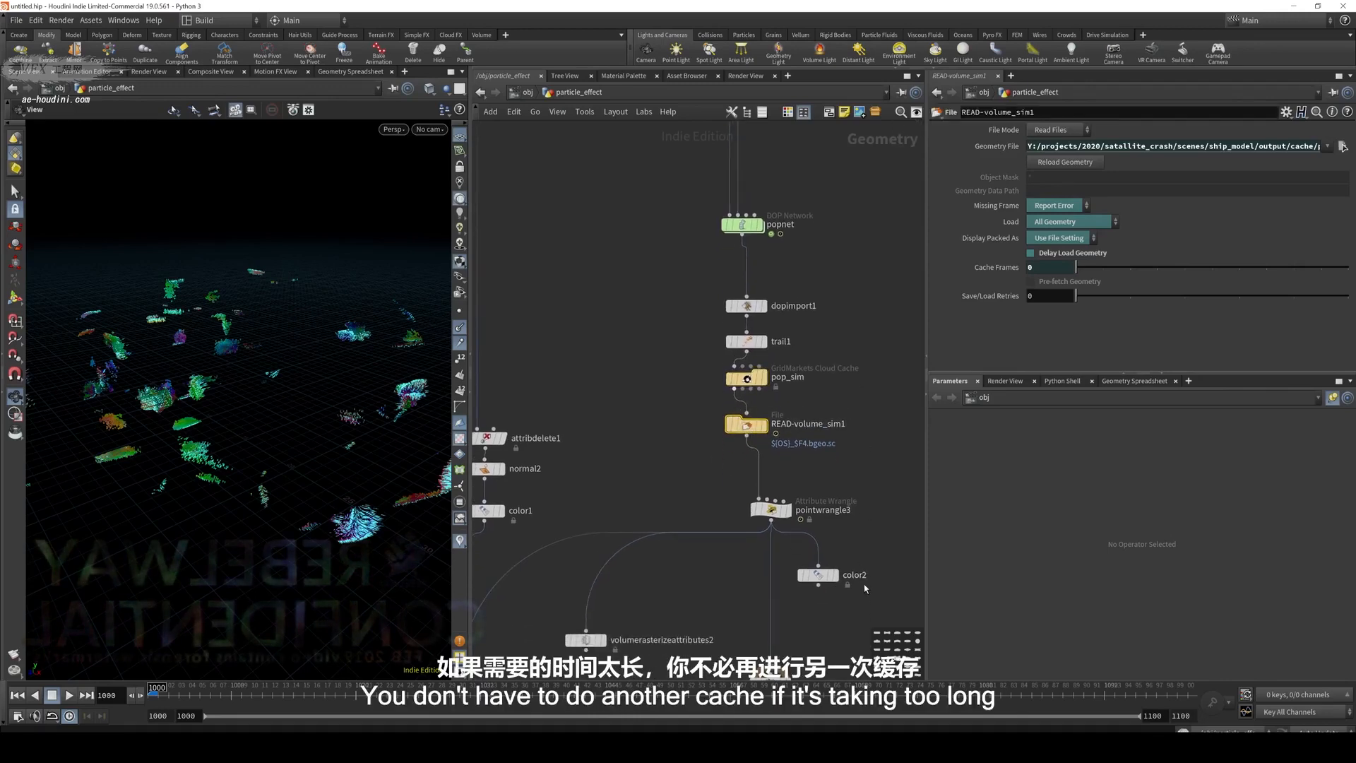
Select pointwrangle3 below READ-volume_sim1 to read its VEX code
middle_click_drag(851, 495, 835, 408)
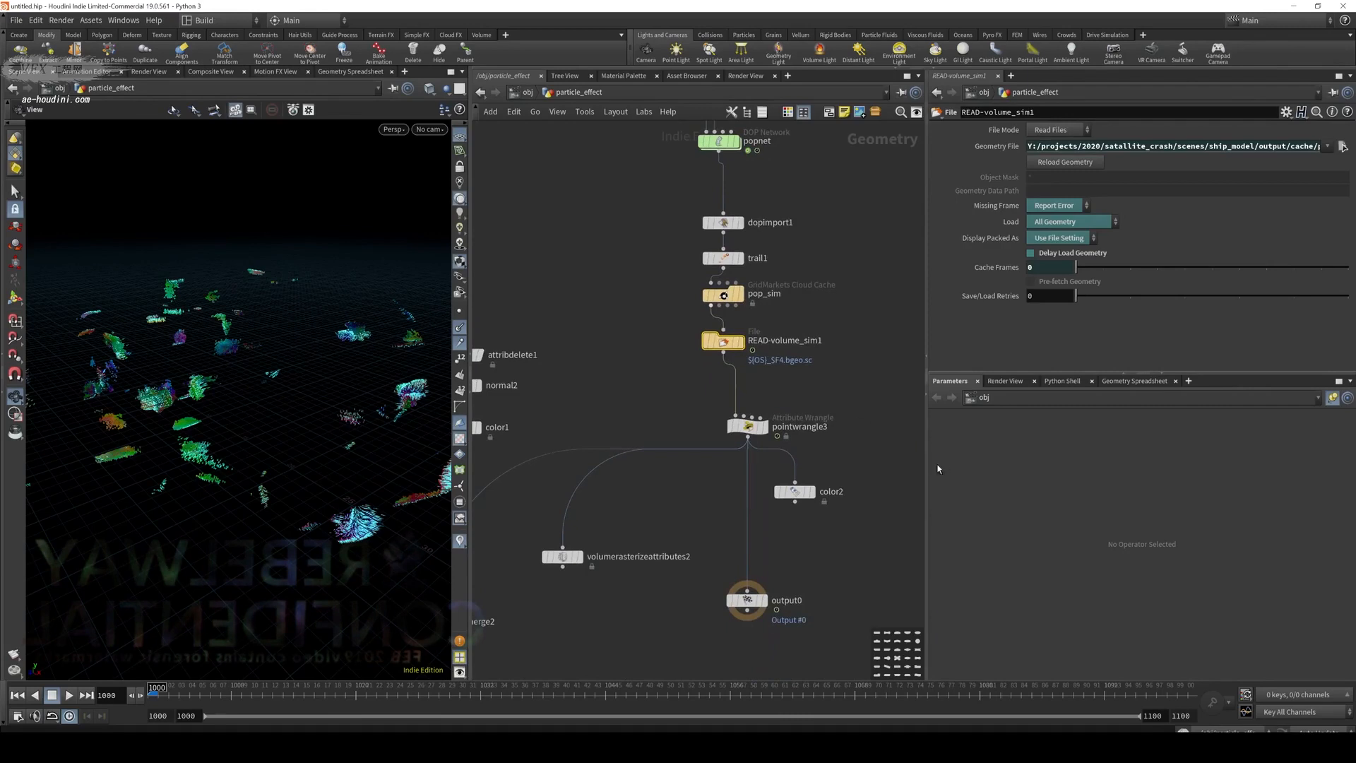
middle_click_drag(638, 406, 636, 359)
left_click(749, 378)
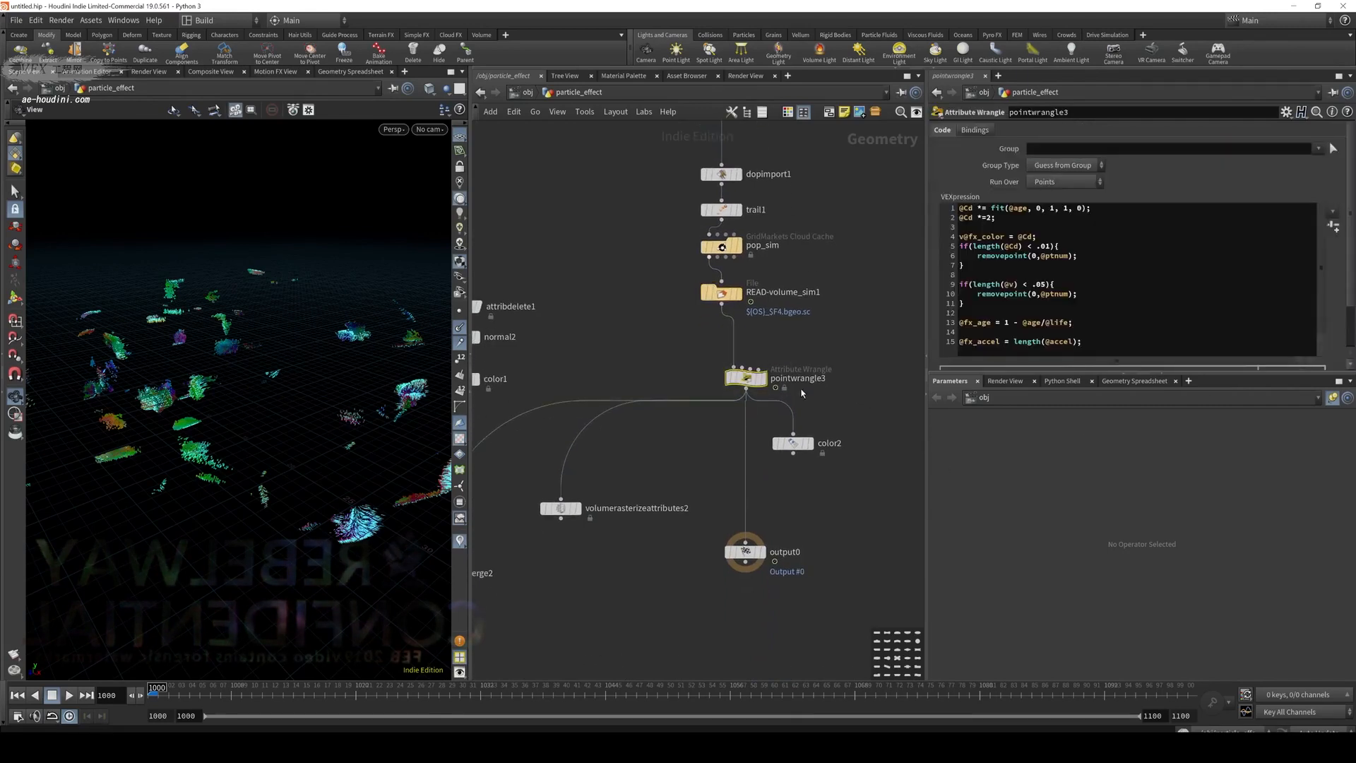
Line up pointwrangle3 below READ-volume_sim1 and go through its velocity threshold, fx_age and fx_accel code lines
left_click_drag(761, 379, 737, 356)
left_click_drag(965, 304, 940, 286)
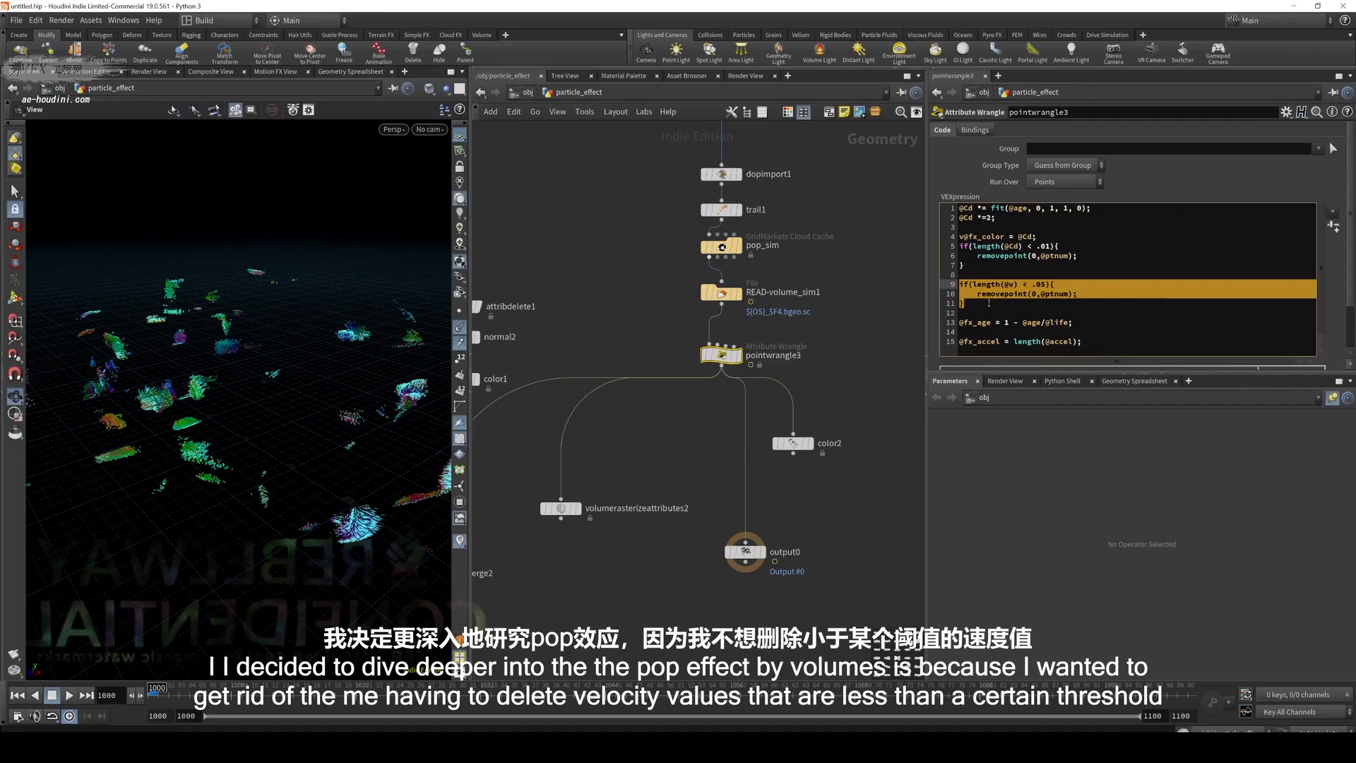
left_click_drag(989, 303, 989, 284)
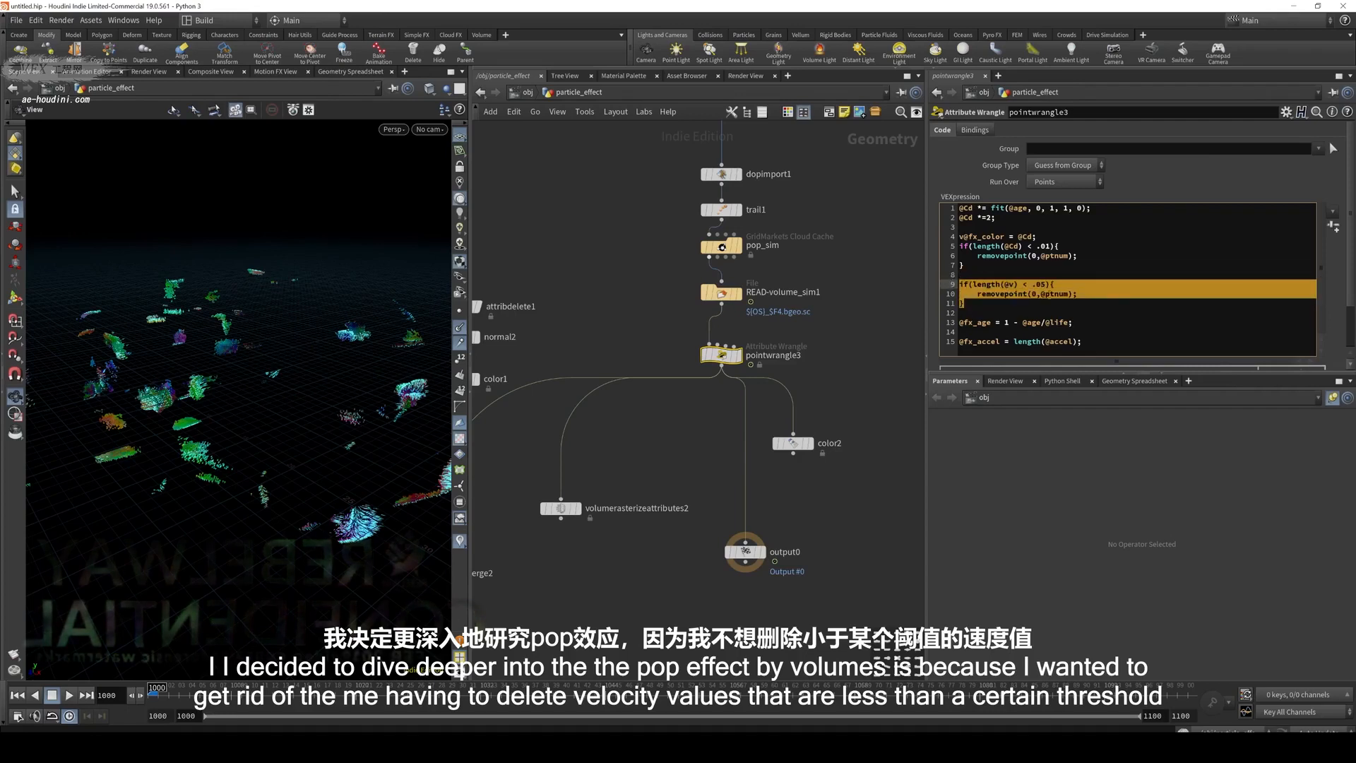
left_click_drag(1074, 322, 936, 325)
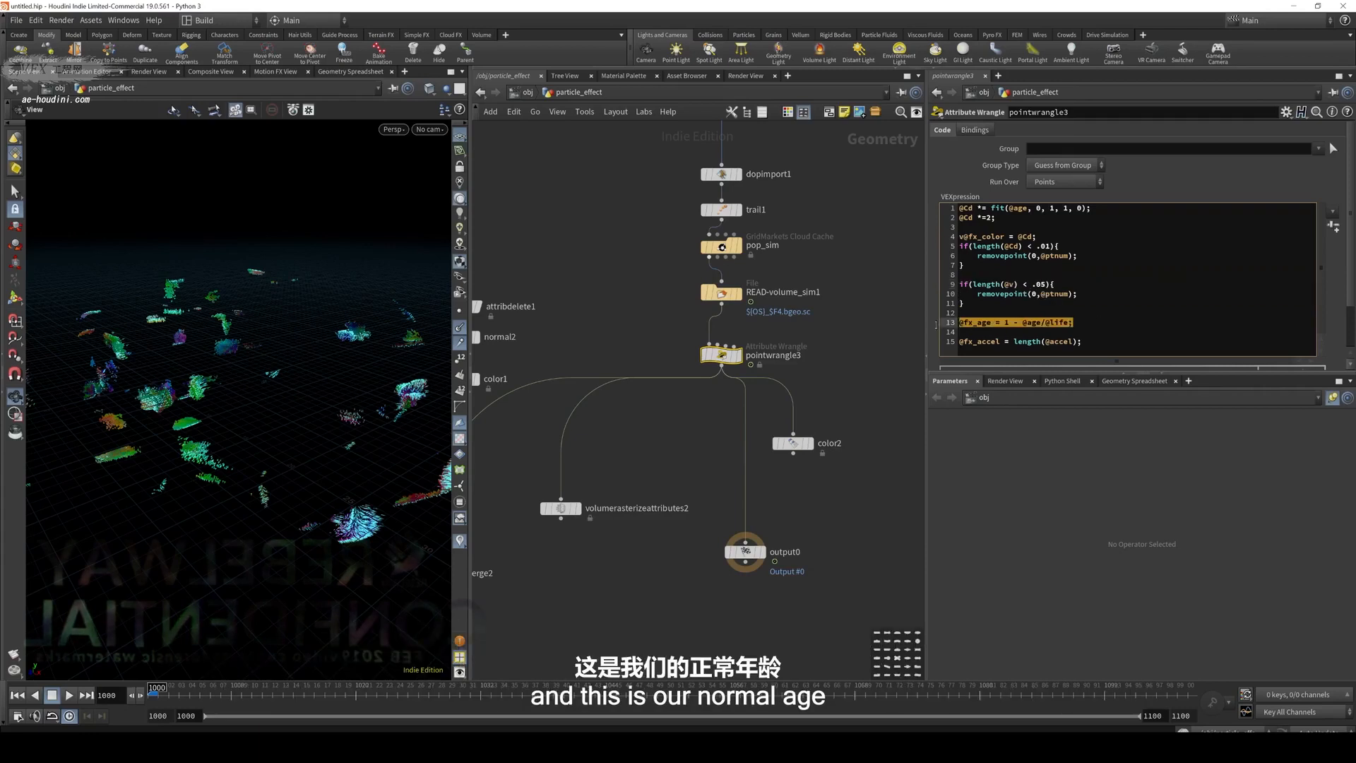
left_click(1063, 334)
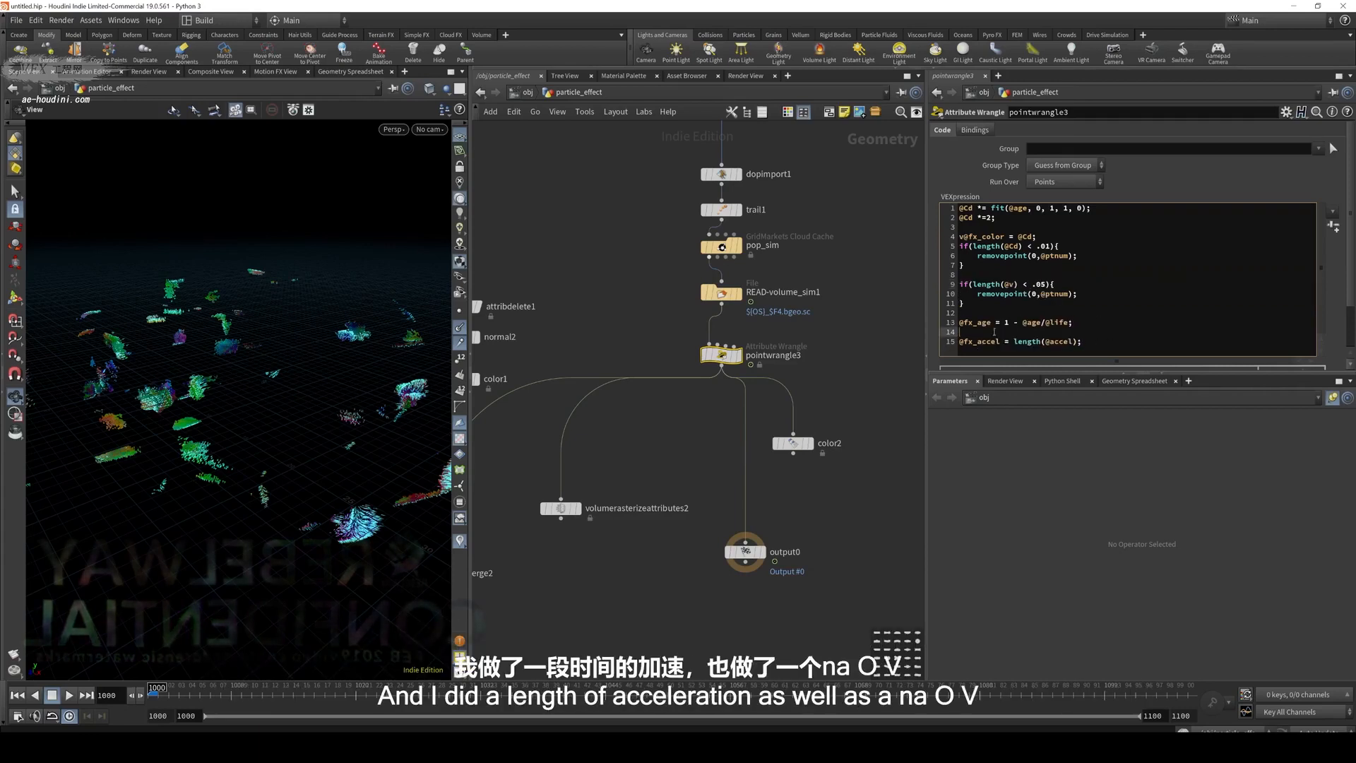
left_click_drag(961, 342, 1043, 343)
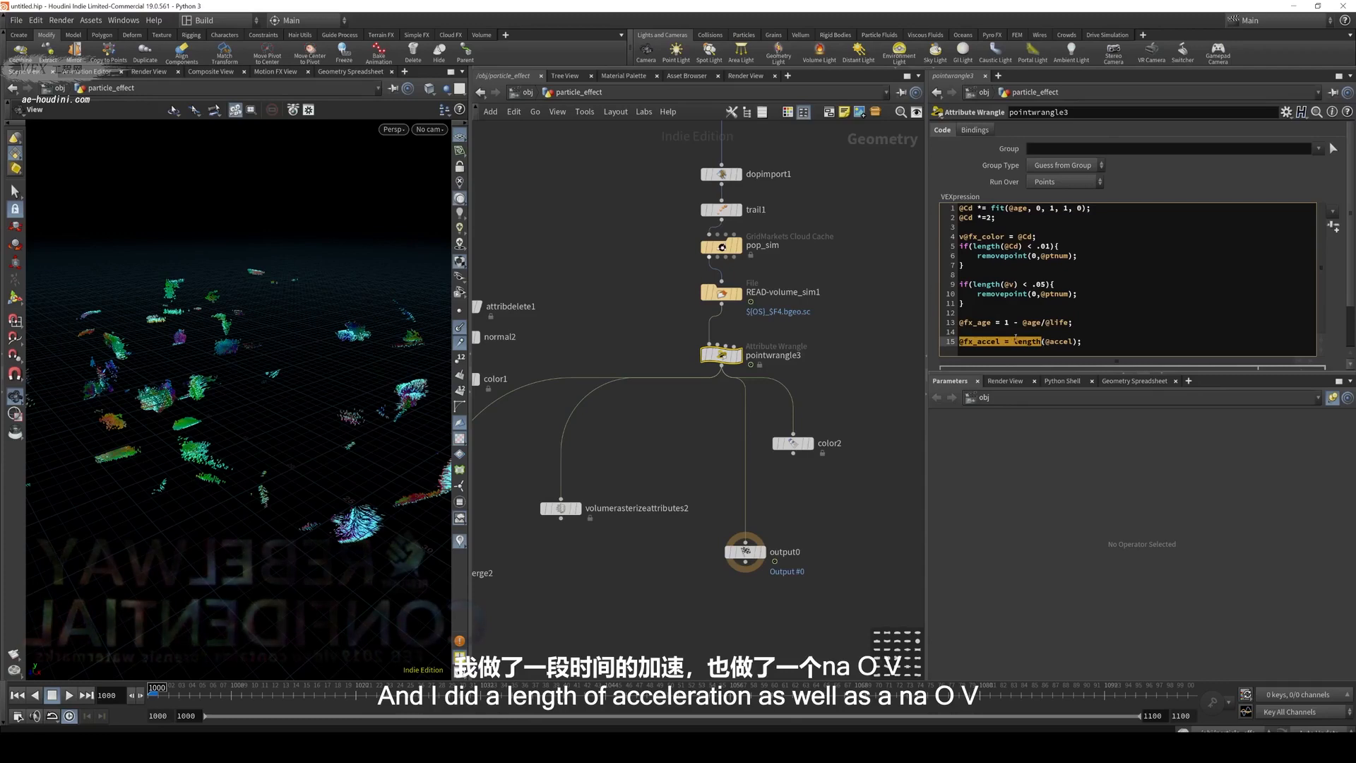
Display color2 to view the particles coloured by fx_age, and turn off the point normal and trail markers
left_click(793, 443)
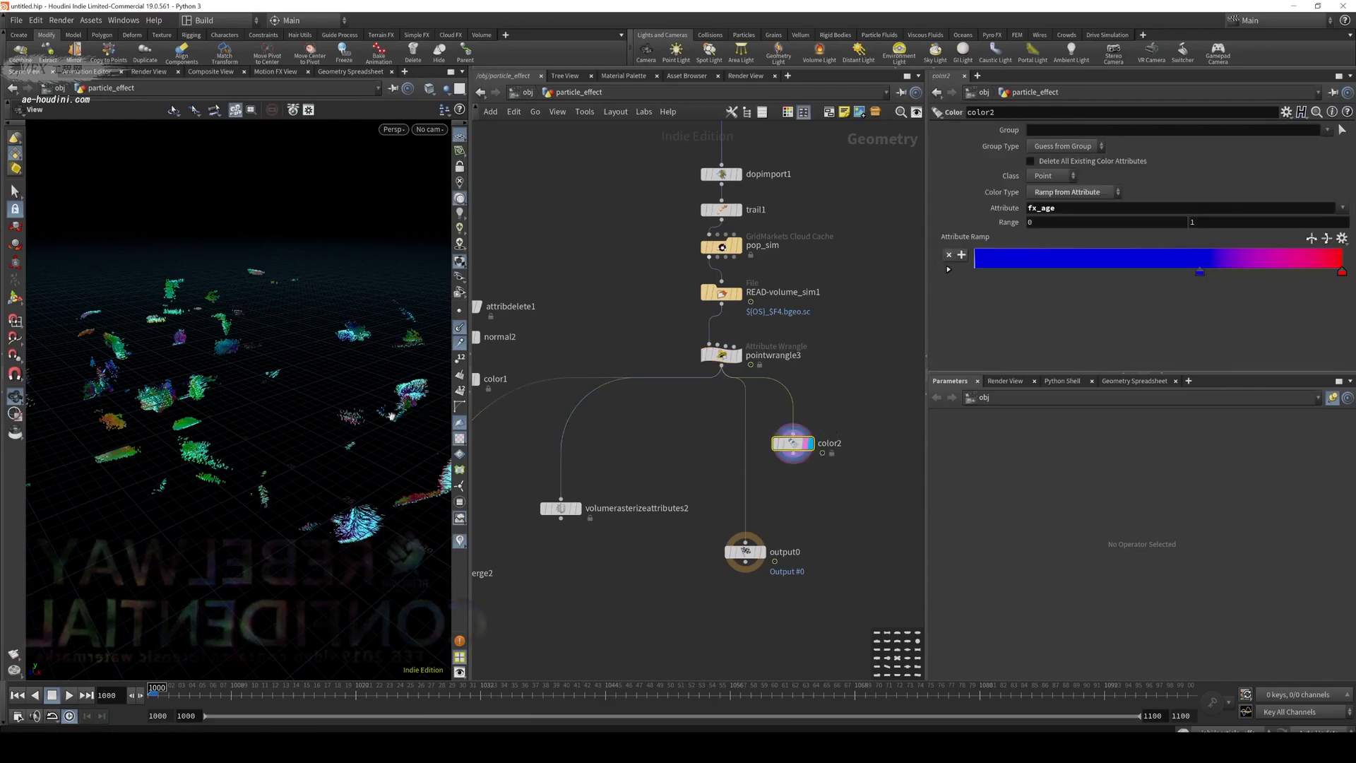
key("r")
left_click(460, 327)
left_click(460, 342)
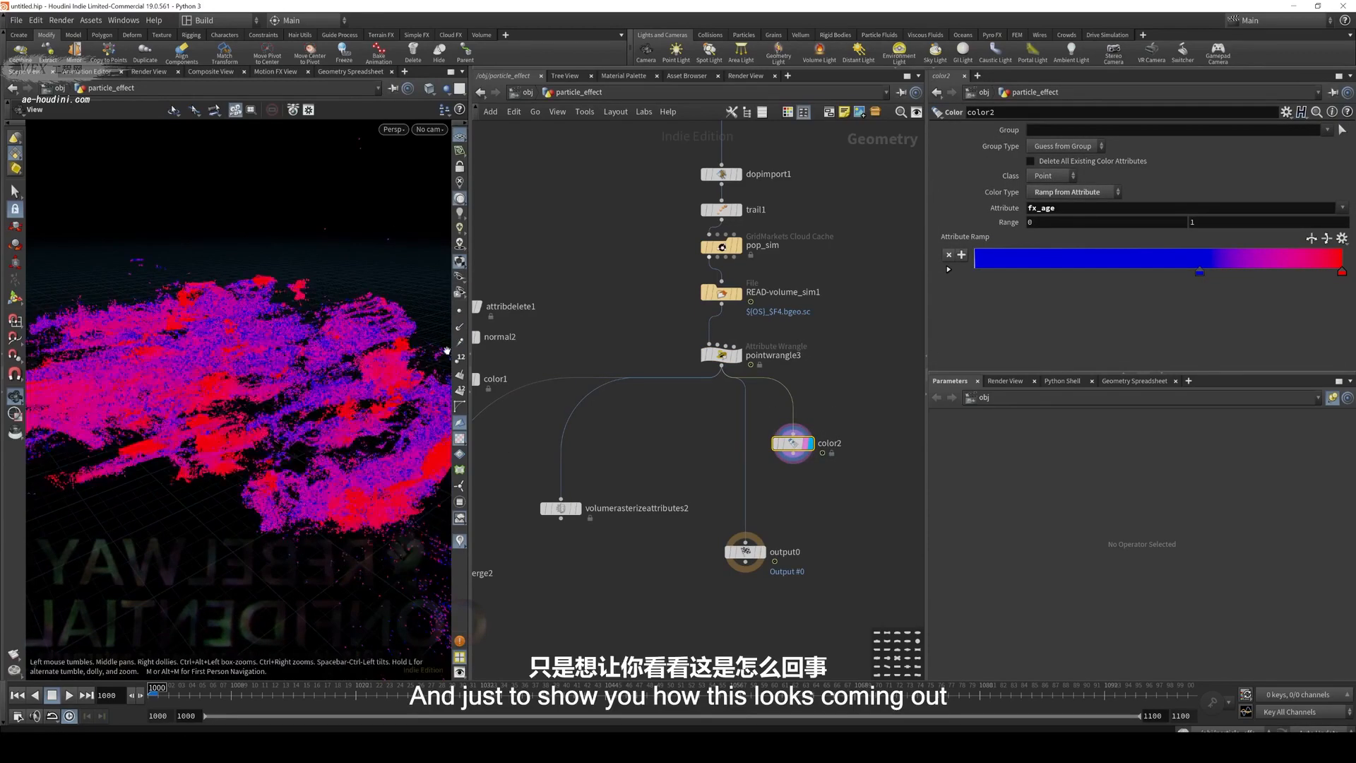
scroll(243, 375, "down", 5)
Set the viewport's geometry display options to show particles as Pixels
key("d")
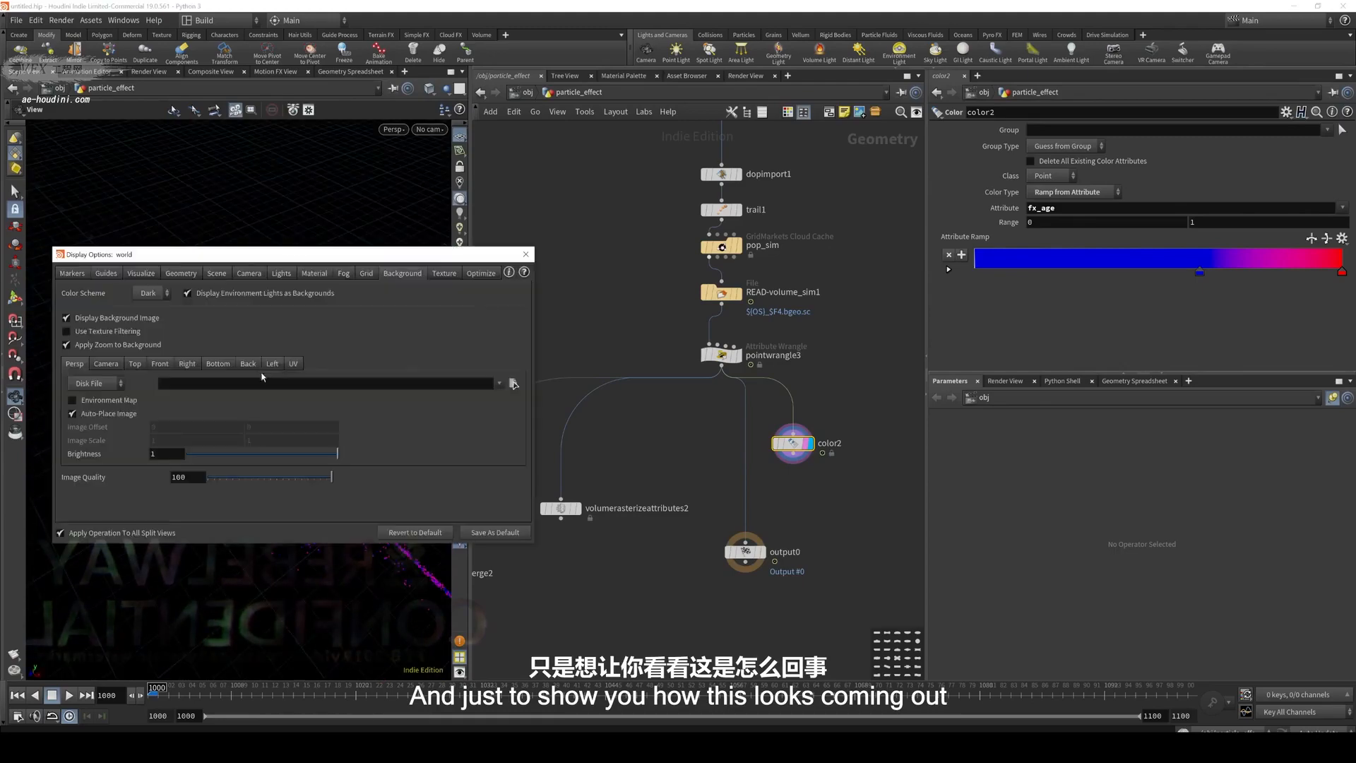
left_click(443, 274)
left_click(315, 274)
left_click(389, 276)
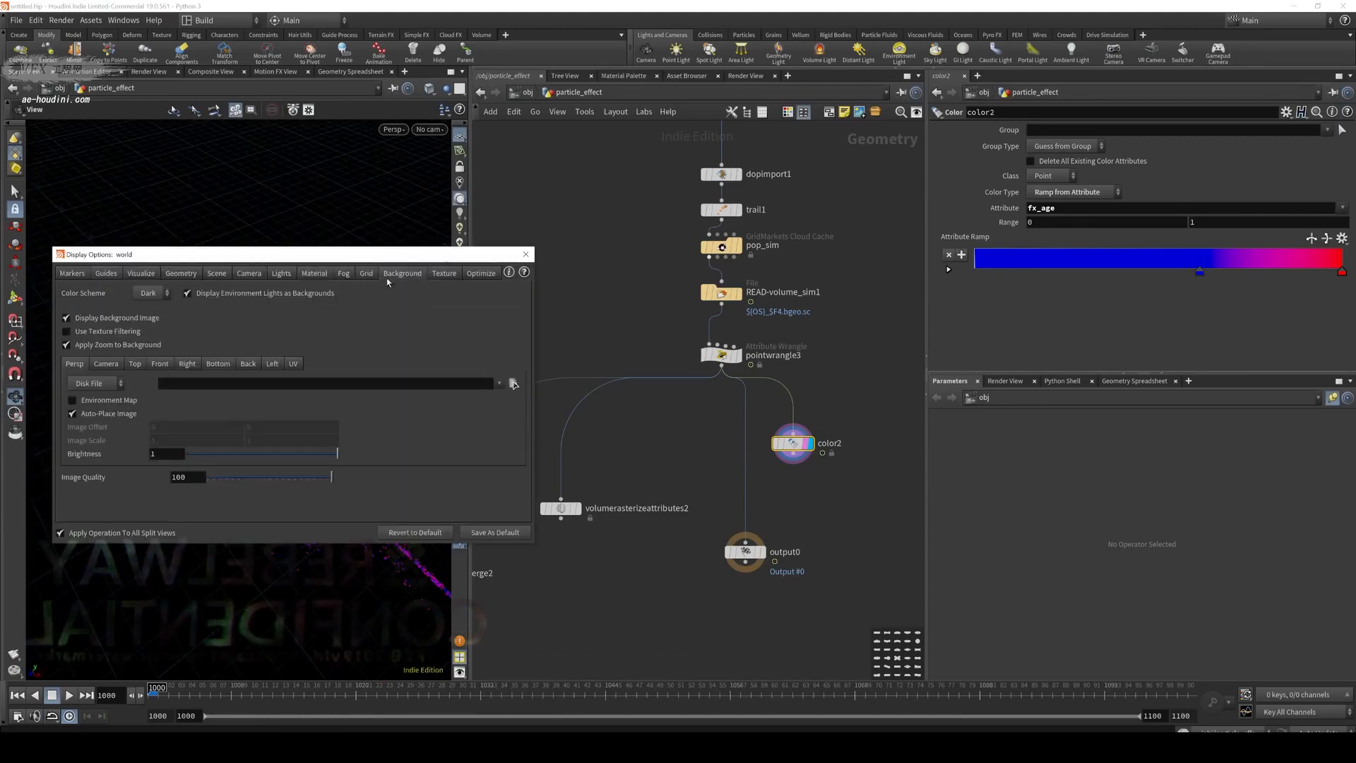
left_click(150, 293)
left_click(150, 294)
left_click(83, 276)
left_click(181, 274)
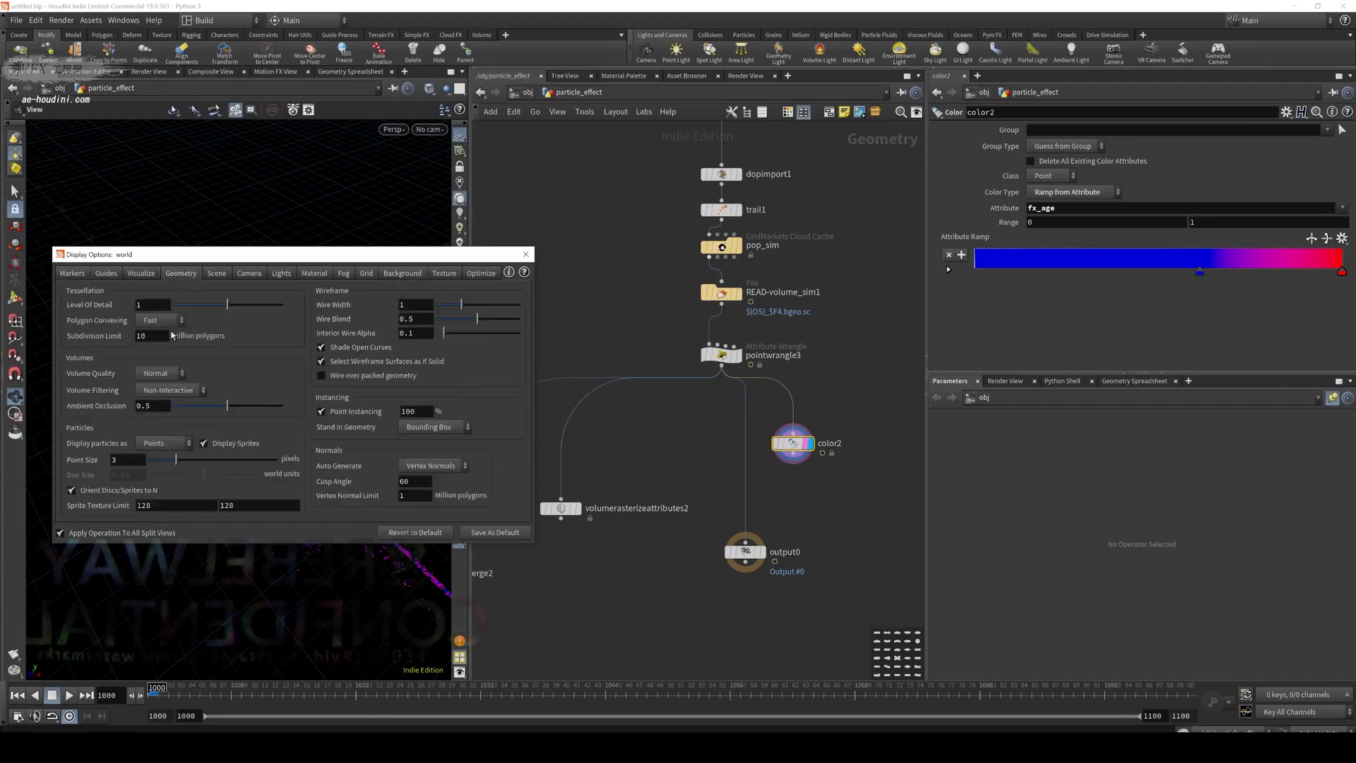
left_click(163, 443)
left_click(157, 471)
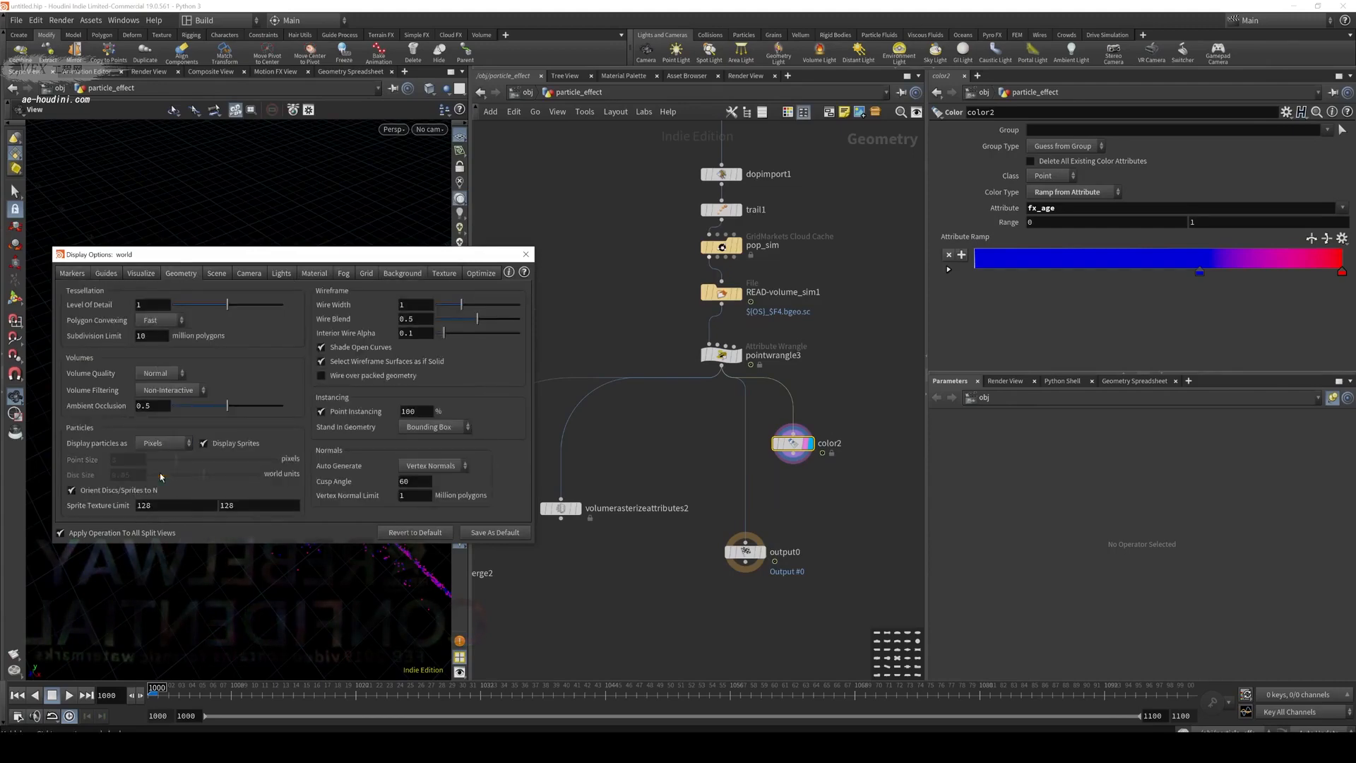
left_click(526, 254)
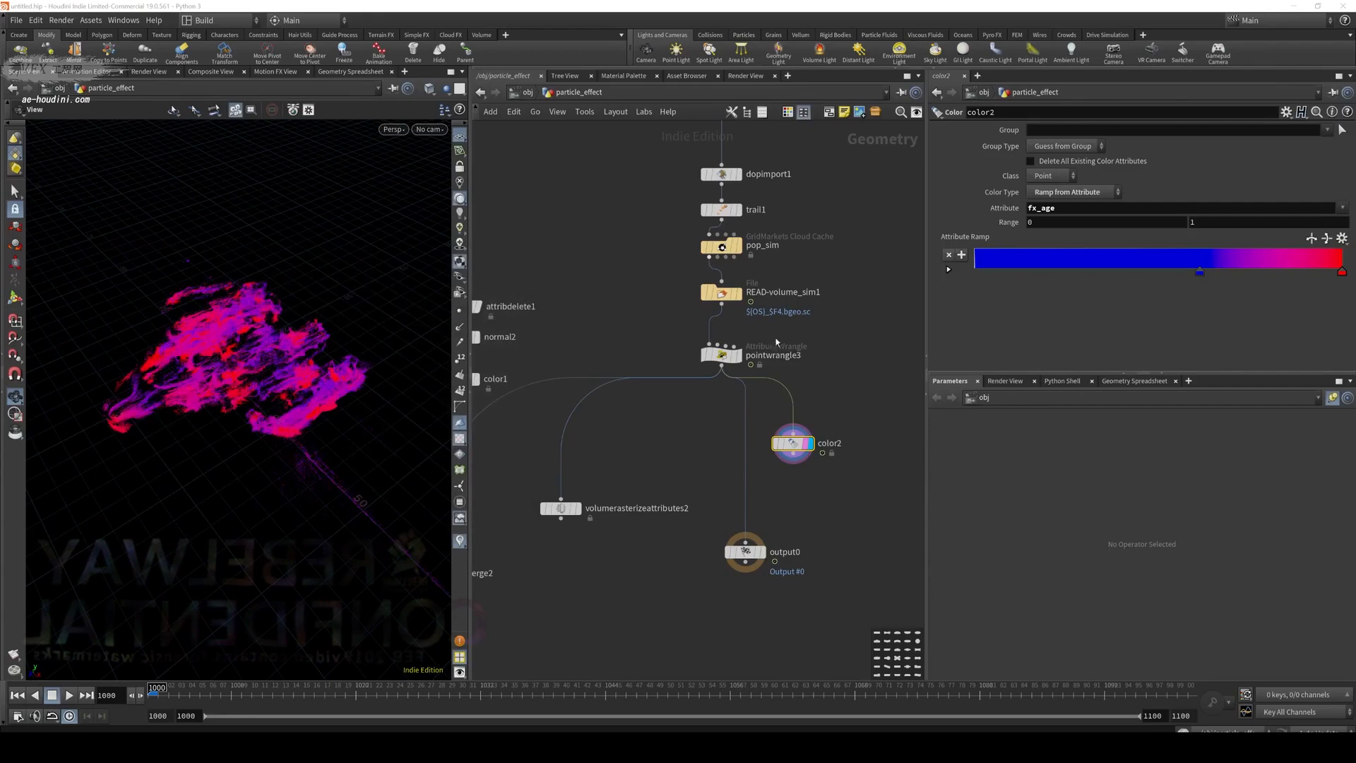
Display pointwrangle3 and inspect the particle effect at frames 1016 and 1025, including through motion_cam_02
left_click(721, 354)
left_click_drag(369, 271, 317, 321)
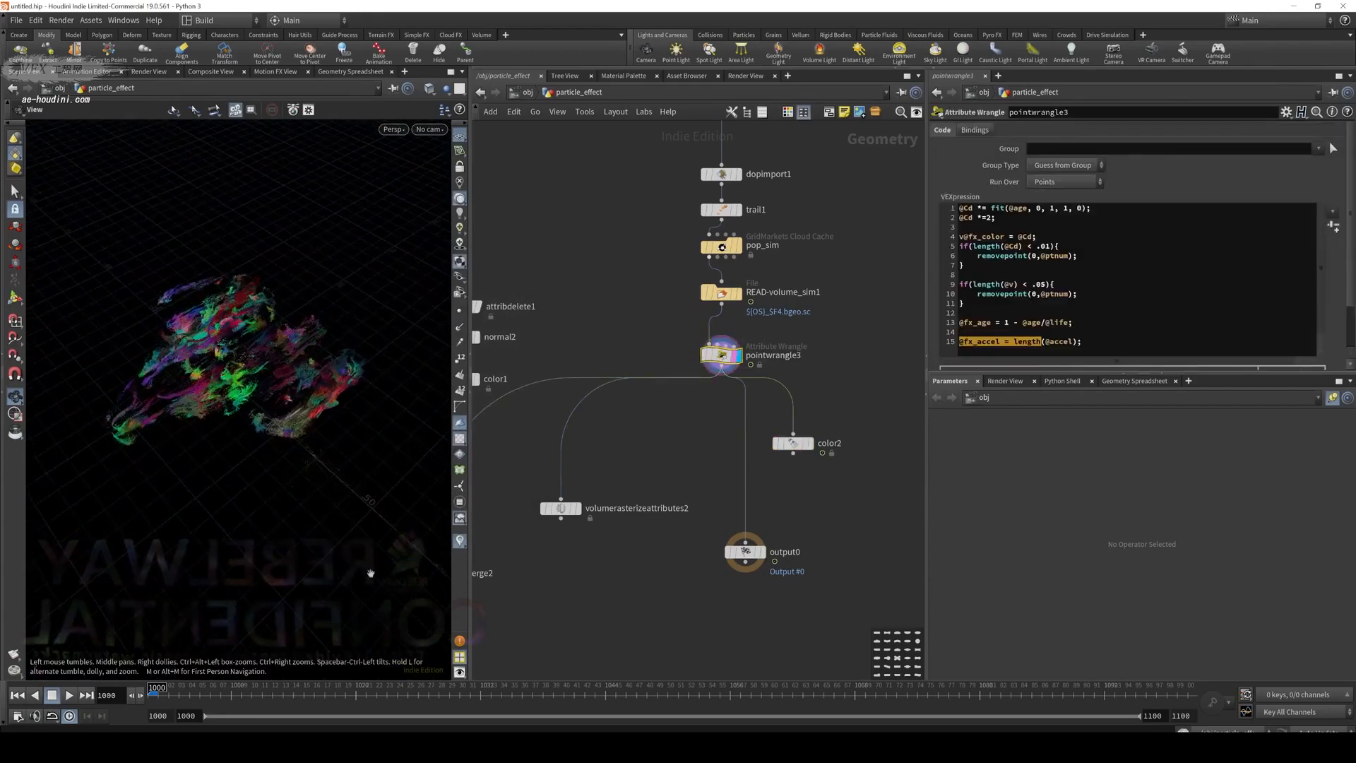
left_click(315, 695)
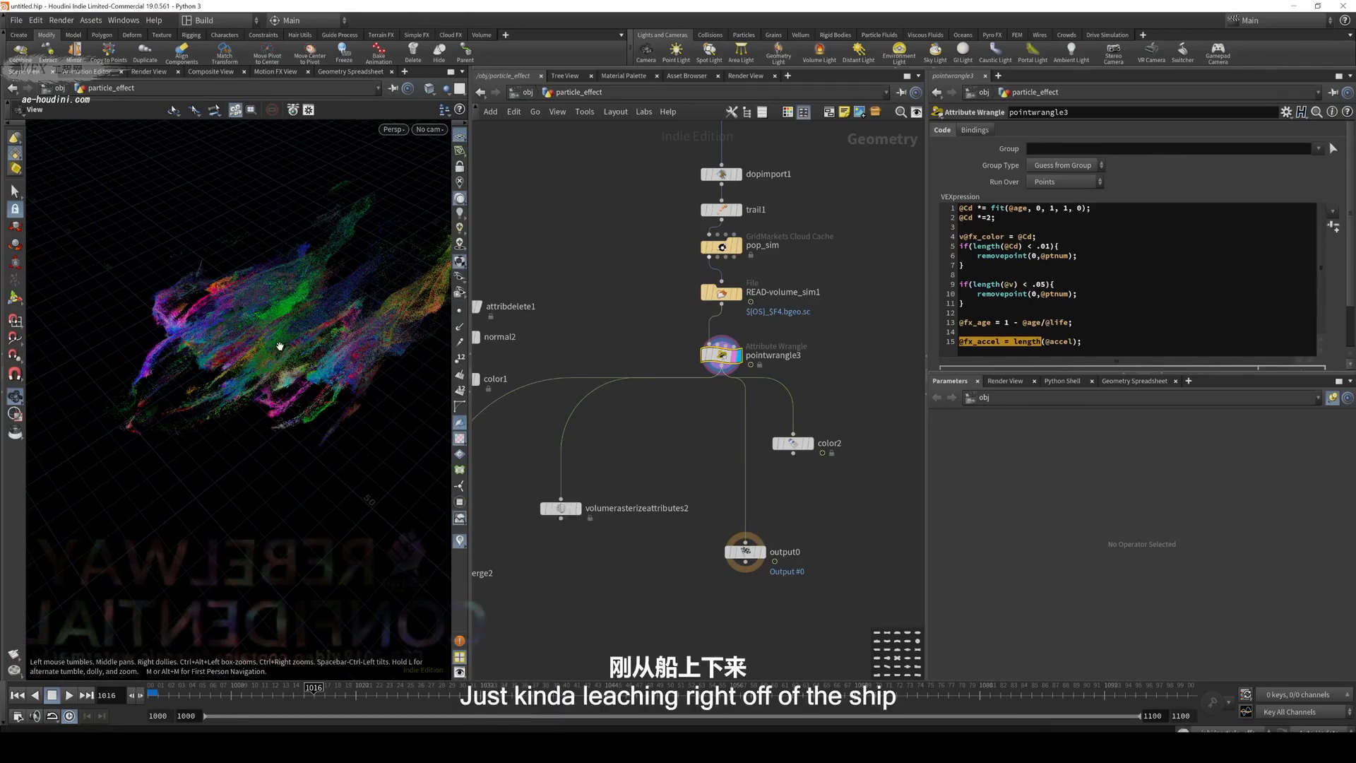
left_click_drag(256, 361, 244, 311)
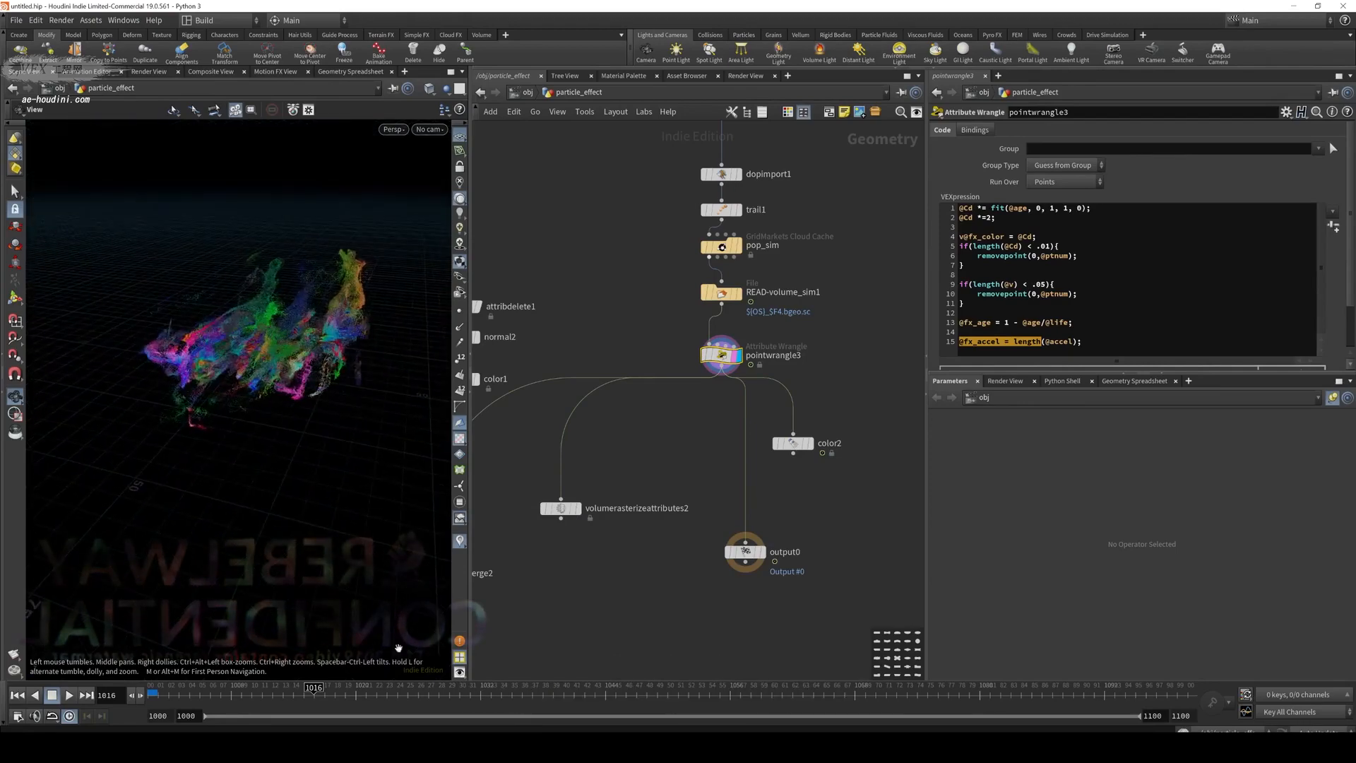
left_click_drag(298, 347, 357, 104)
left_click(430, 130)
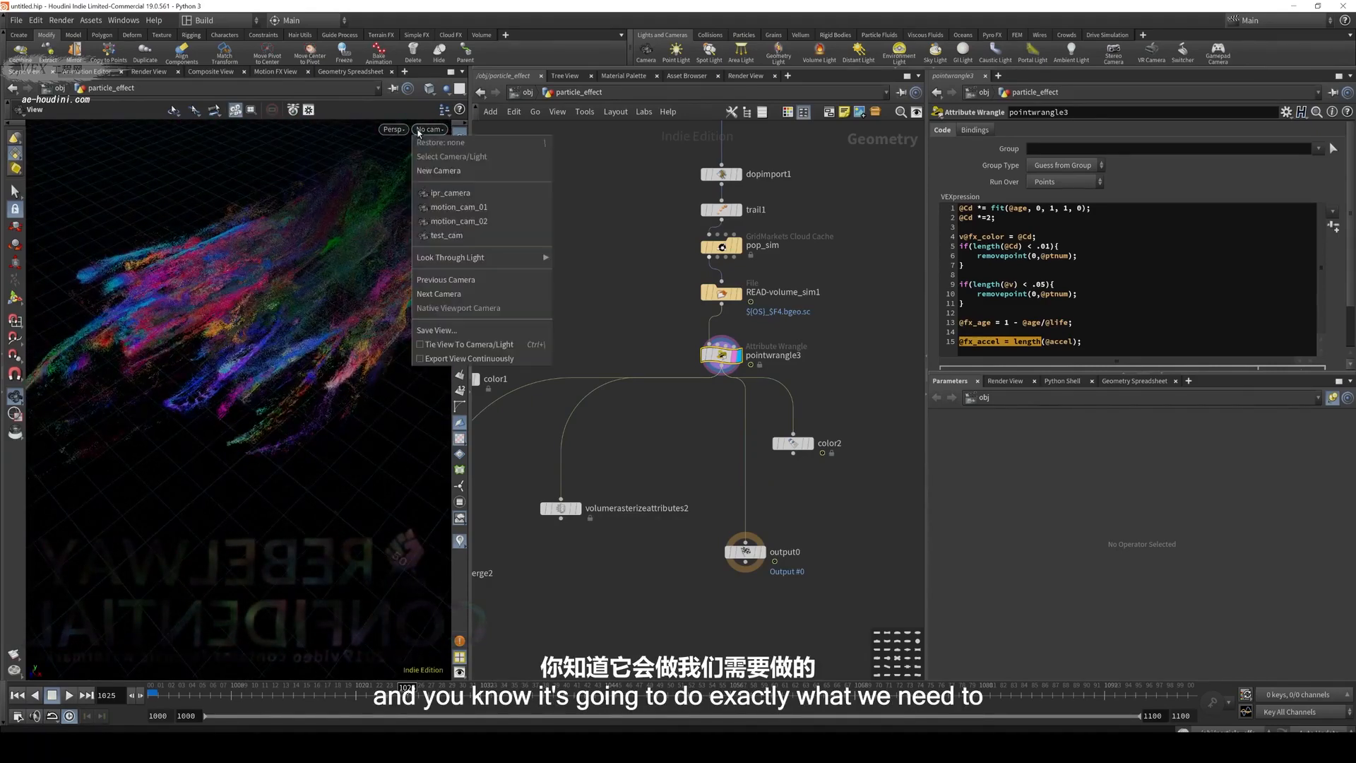
left_click(466, 222)
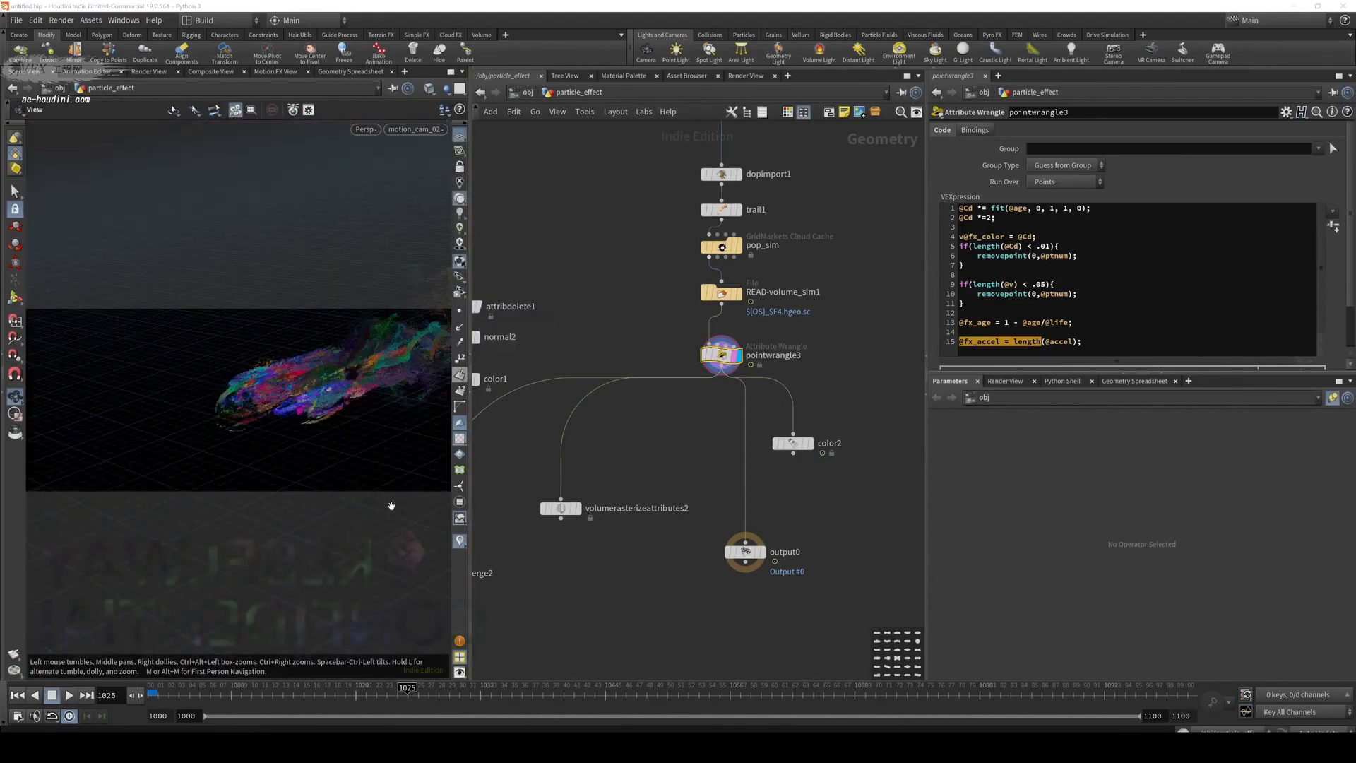
Preview the volume rasterized by volumerasterizeattributes2, and compare it with the fx_age colouring of color2
middle_click_drag(609, 455, 770, 368)
left_click(722, 422)
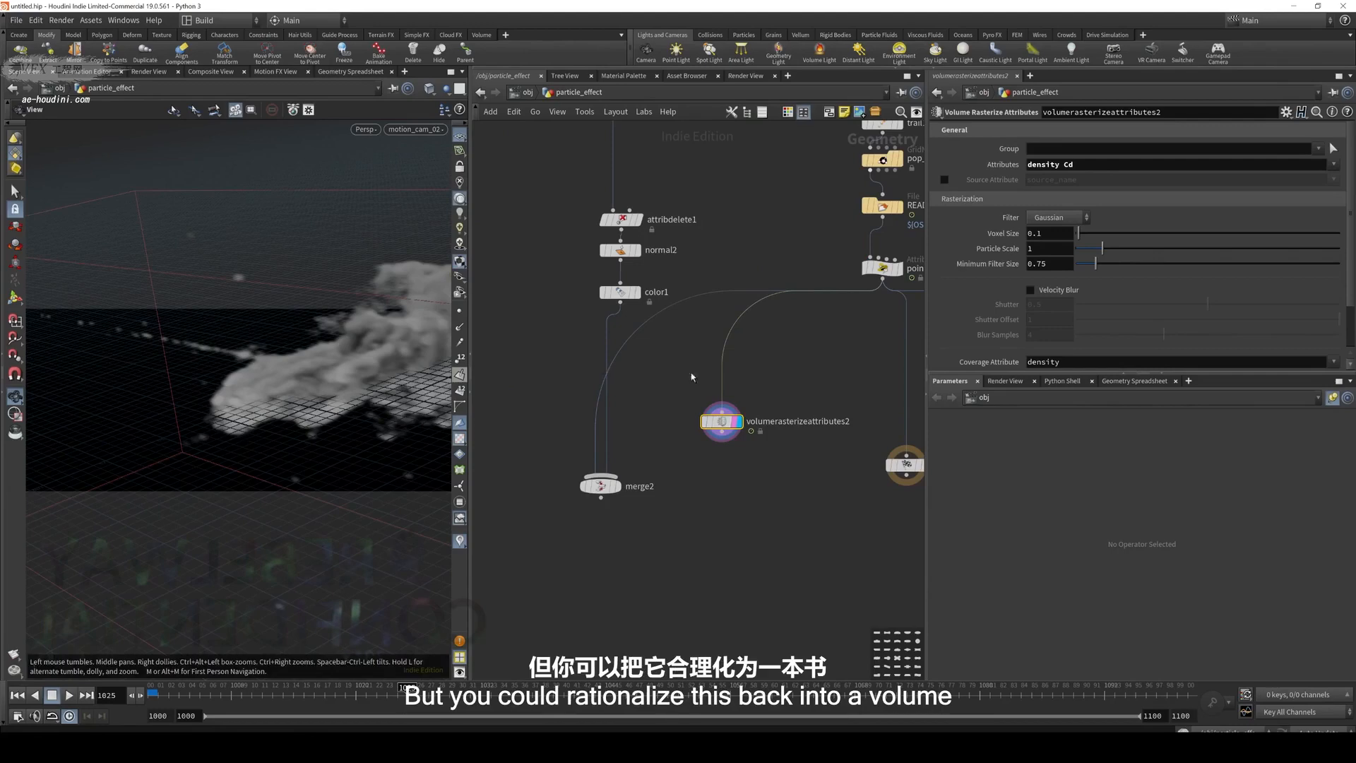
middle_click_drag(893, 300, 801, 292)
left_click(880, 347)
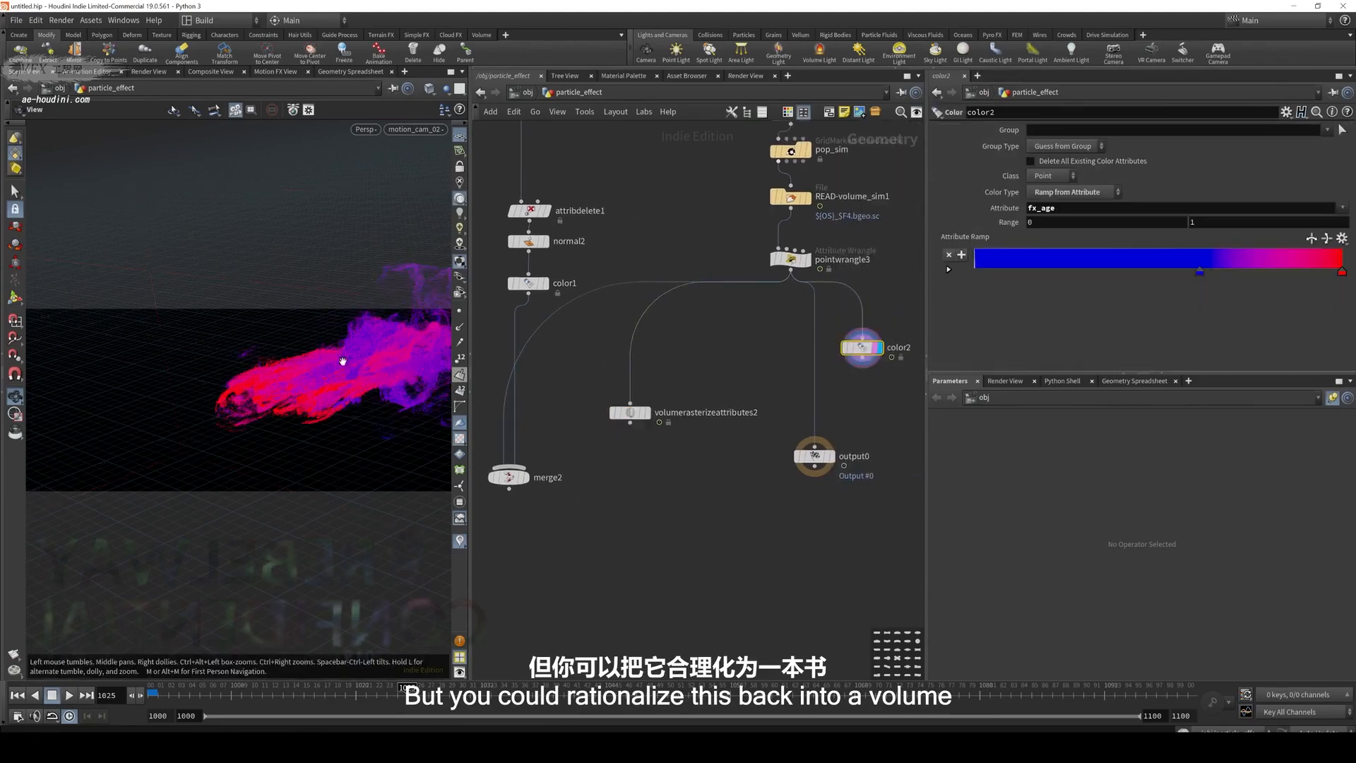
Display output0 and place it straight below pointwrangle3
left_click(813, 456)
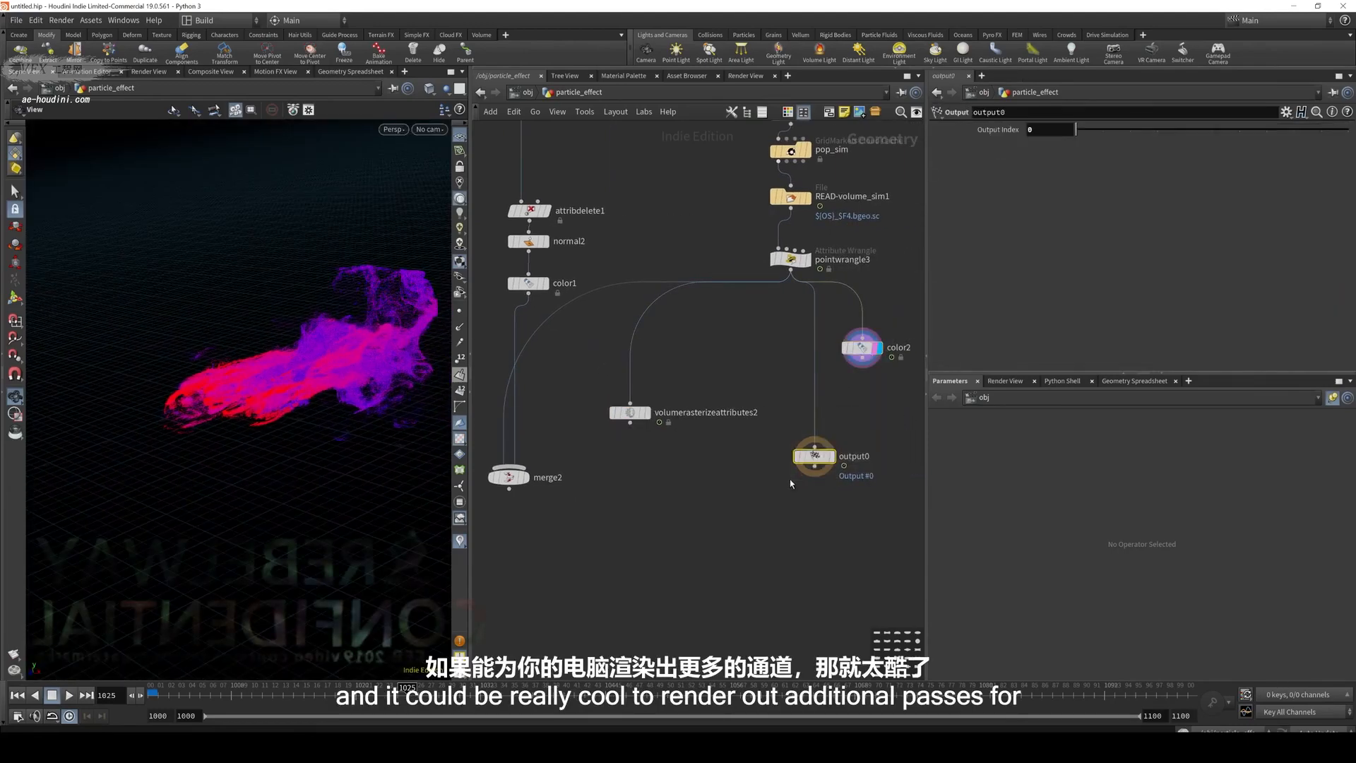
left_click_drag(229, 387, 407, 282)
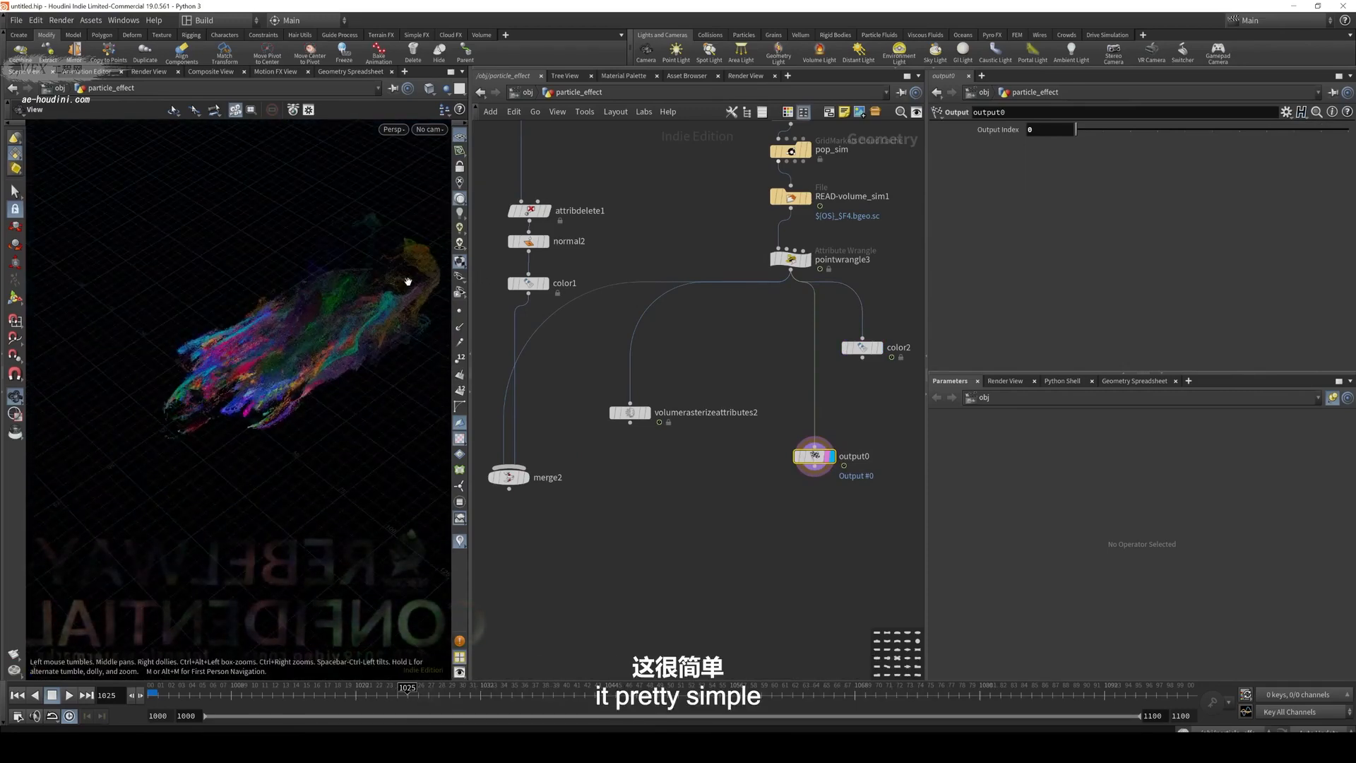
scroll(713, 293, "down", 6)
scroll(740, 345, "up", 3)
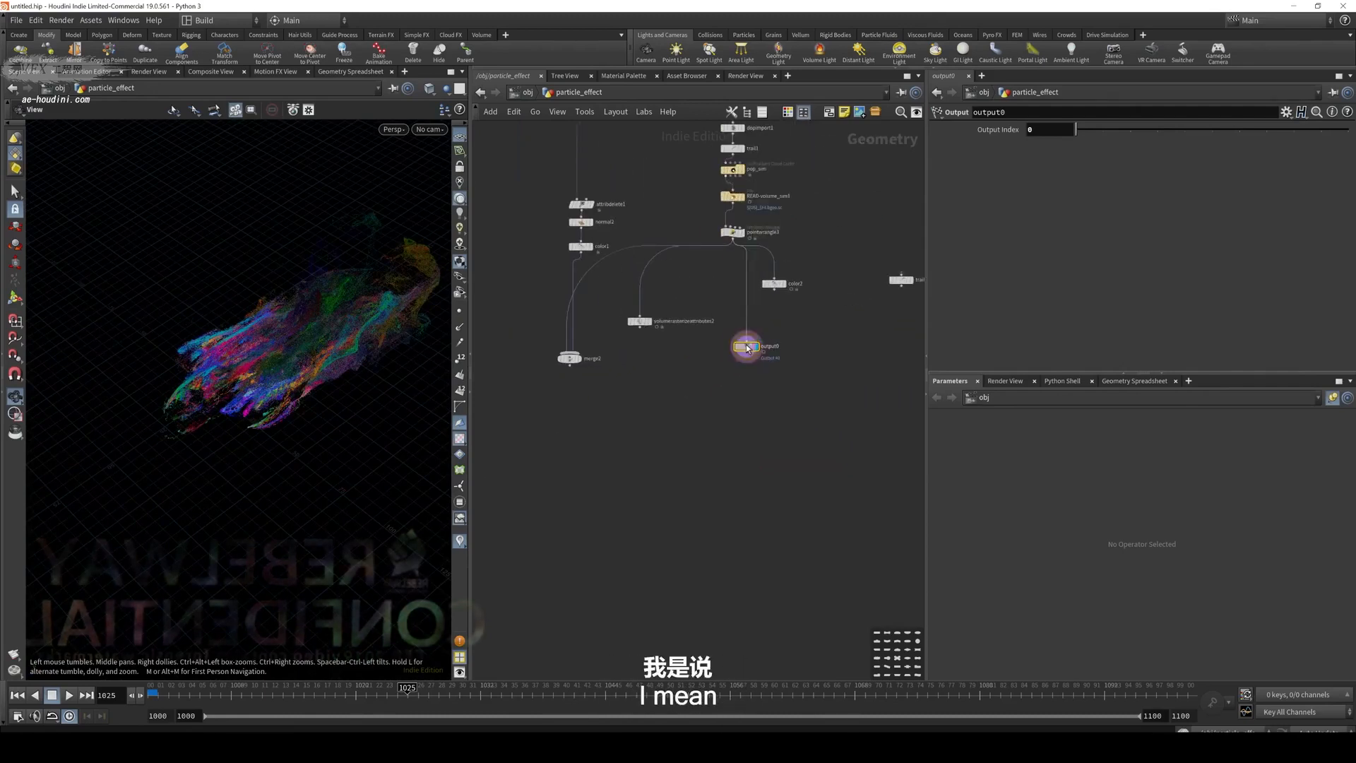
left_click_drag(750, 348, 733, 358)
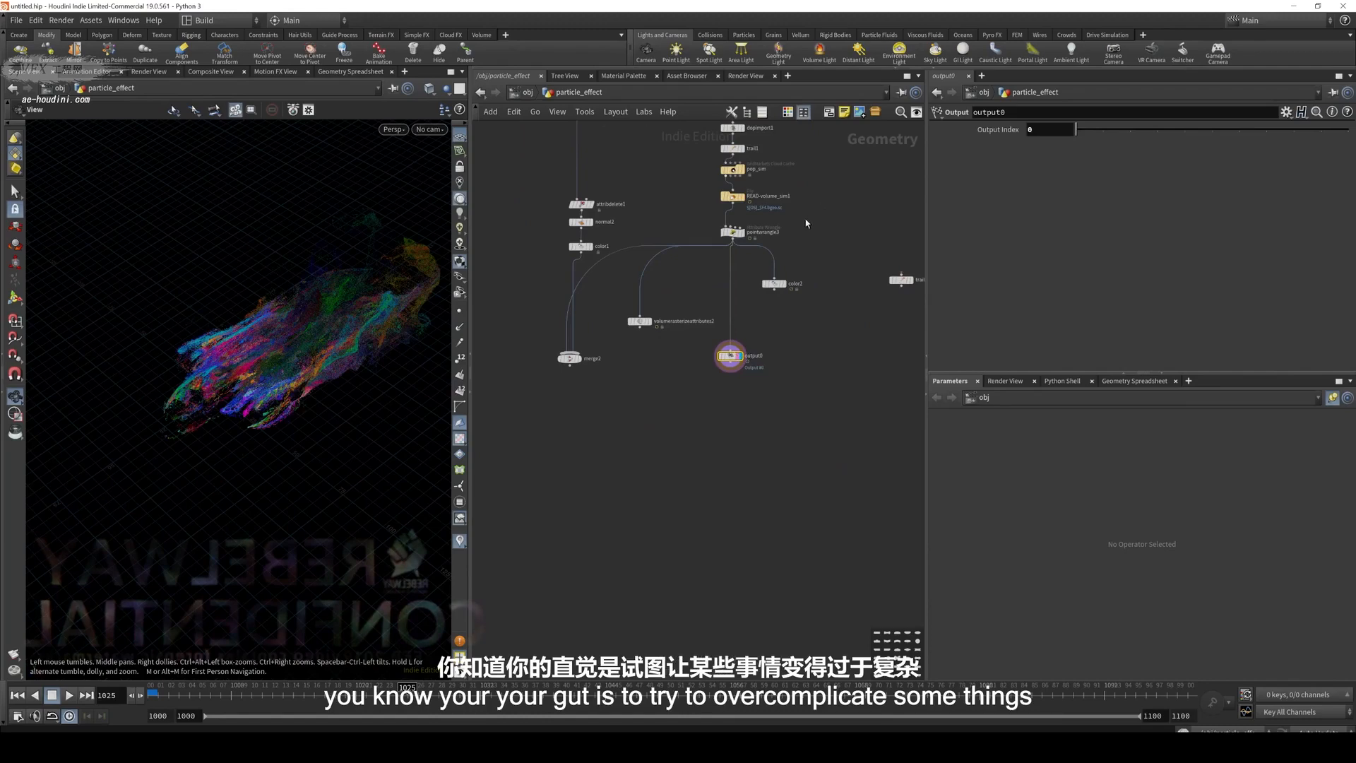
Review the age-based fit expression that multiplies Cd in pointwrangle3, and return to the object level
left_click(732, 232)
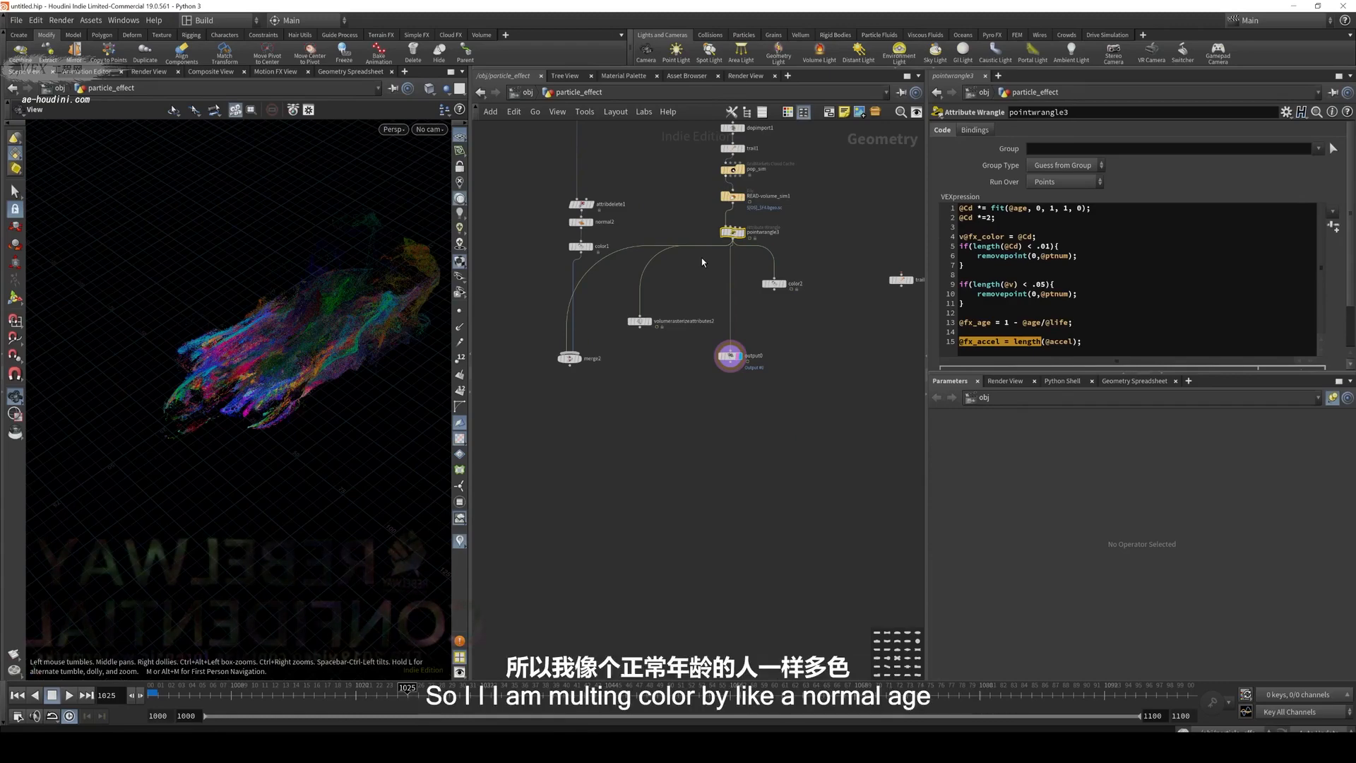
left_click_drag(980, 214, 1090, 214)
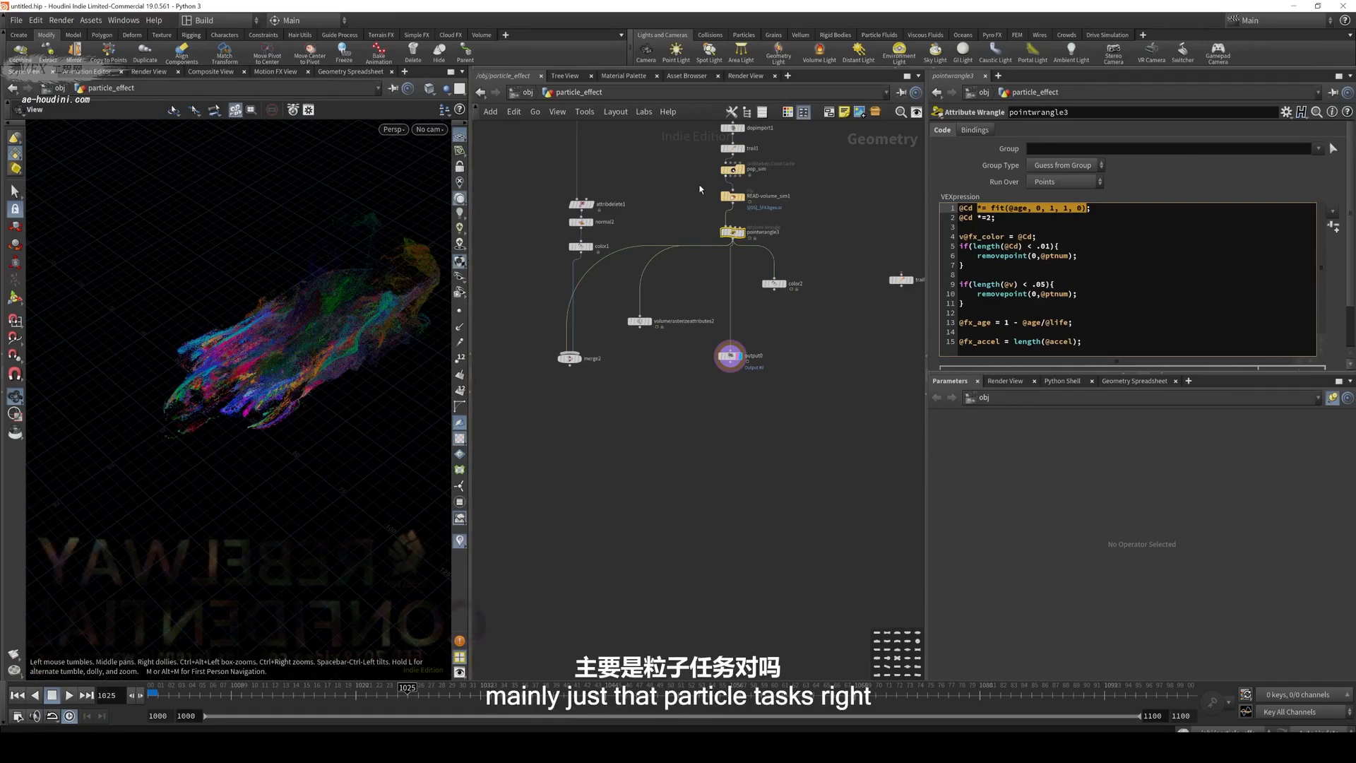
key("u")
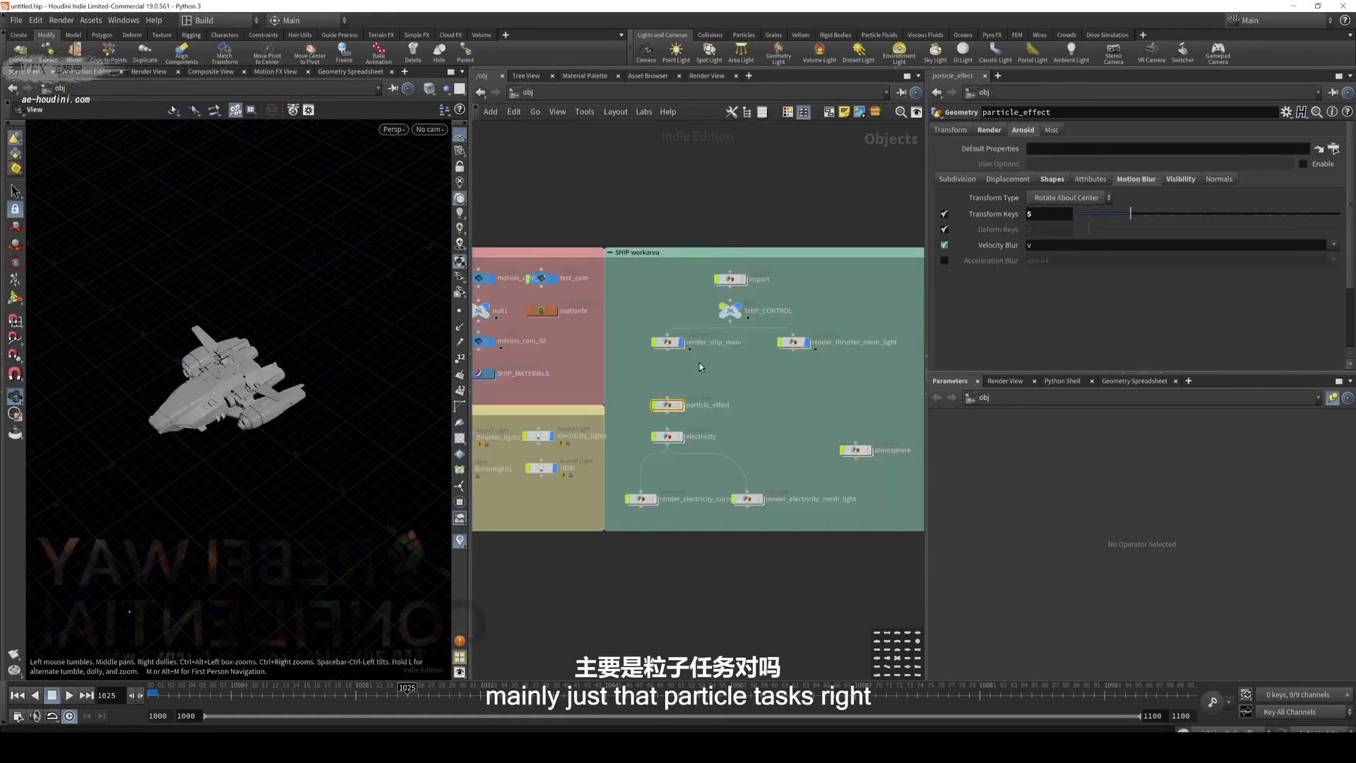
middle_click_drag(699, 362, 722, 336)
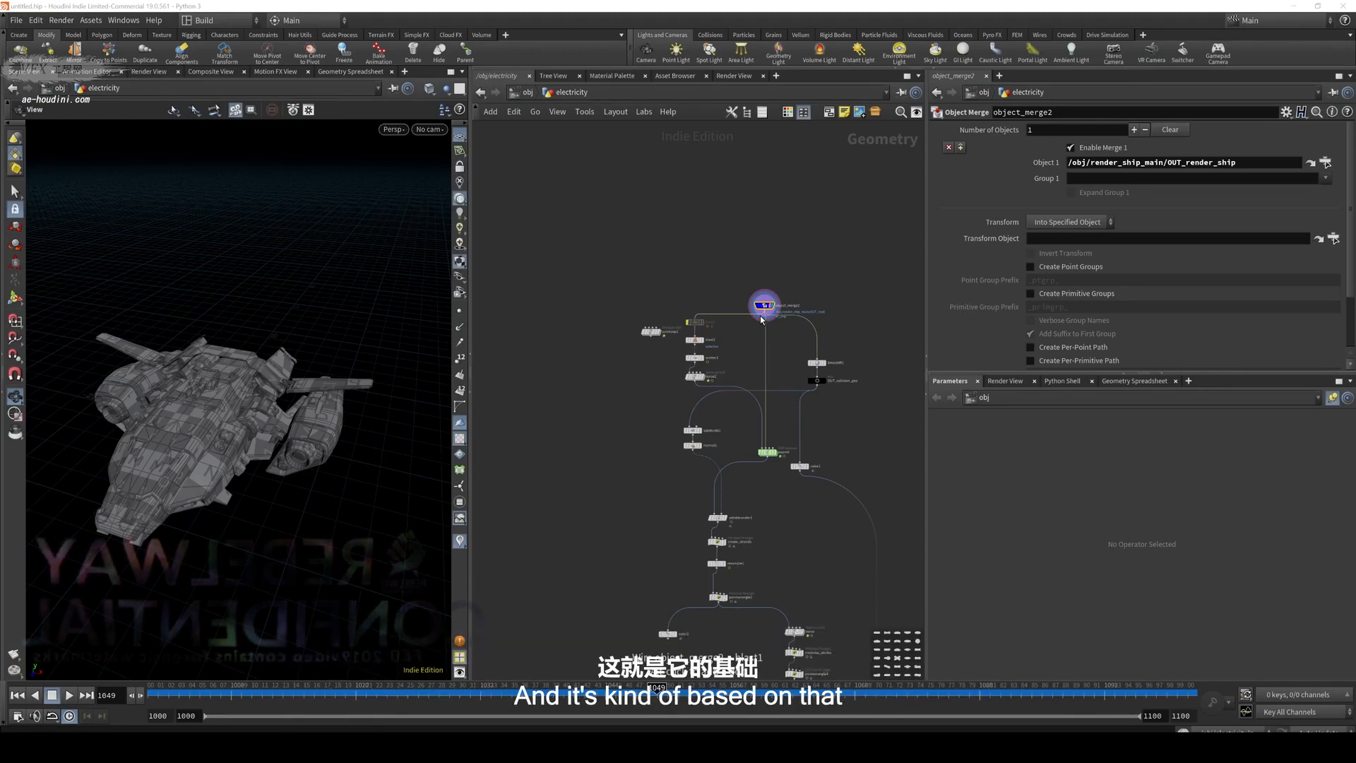
Display blast2 in the electricity network and inspect the ship geometry it outputs
scroll(761, 320, "up", 5)
left_click(551, 349)
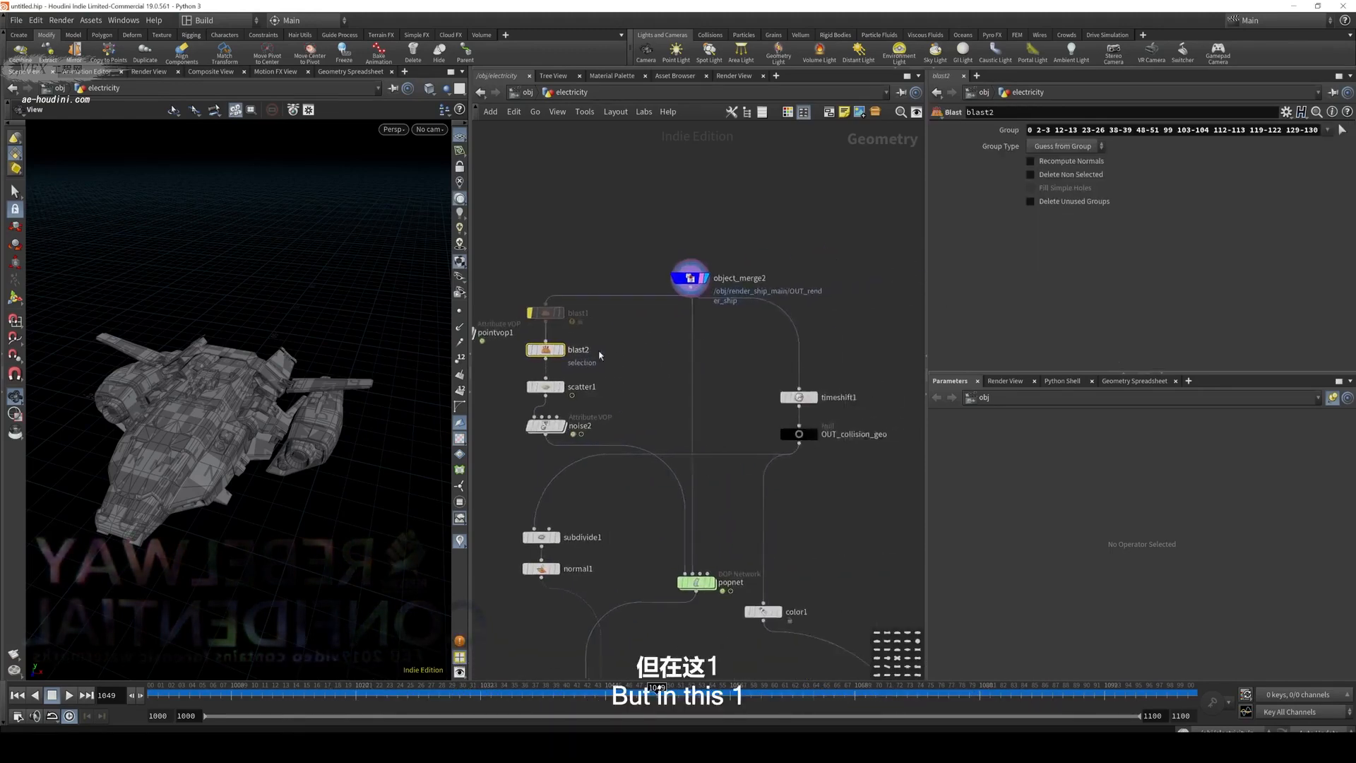
scroll(639, 350, "down", 2)
middle_click_drag(648, 349, 684, 348)
left_click(620, 348)
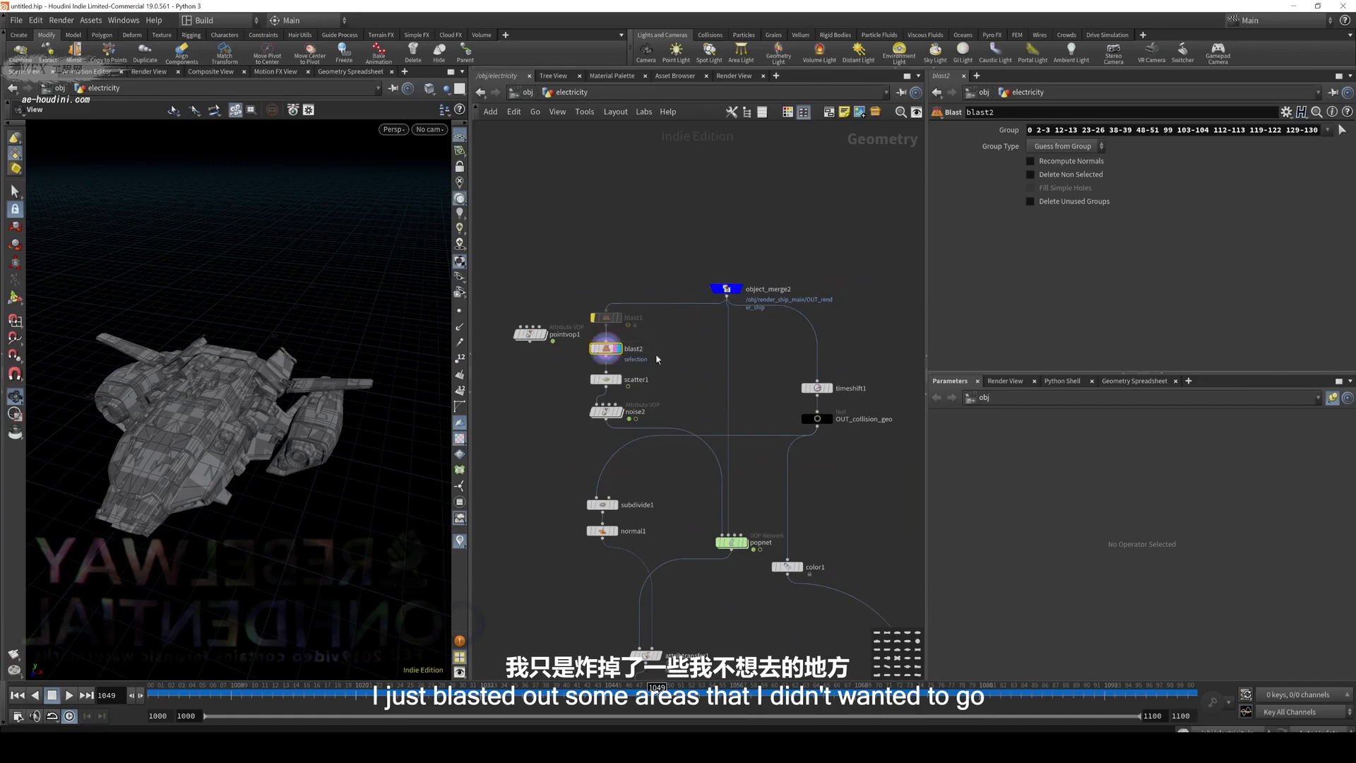
mouse_move(313, 423)
left_mouse_down()
mouse_move(319, 406)
mouse_move(345, 405)
mouse_move(335, 413)
left_mouse_up()
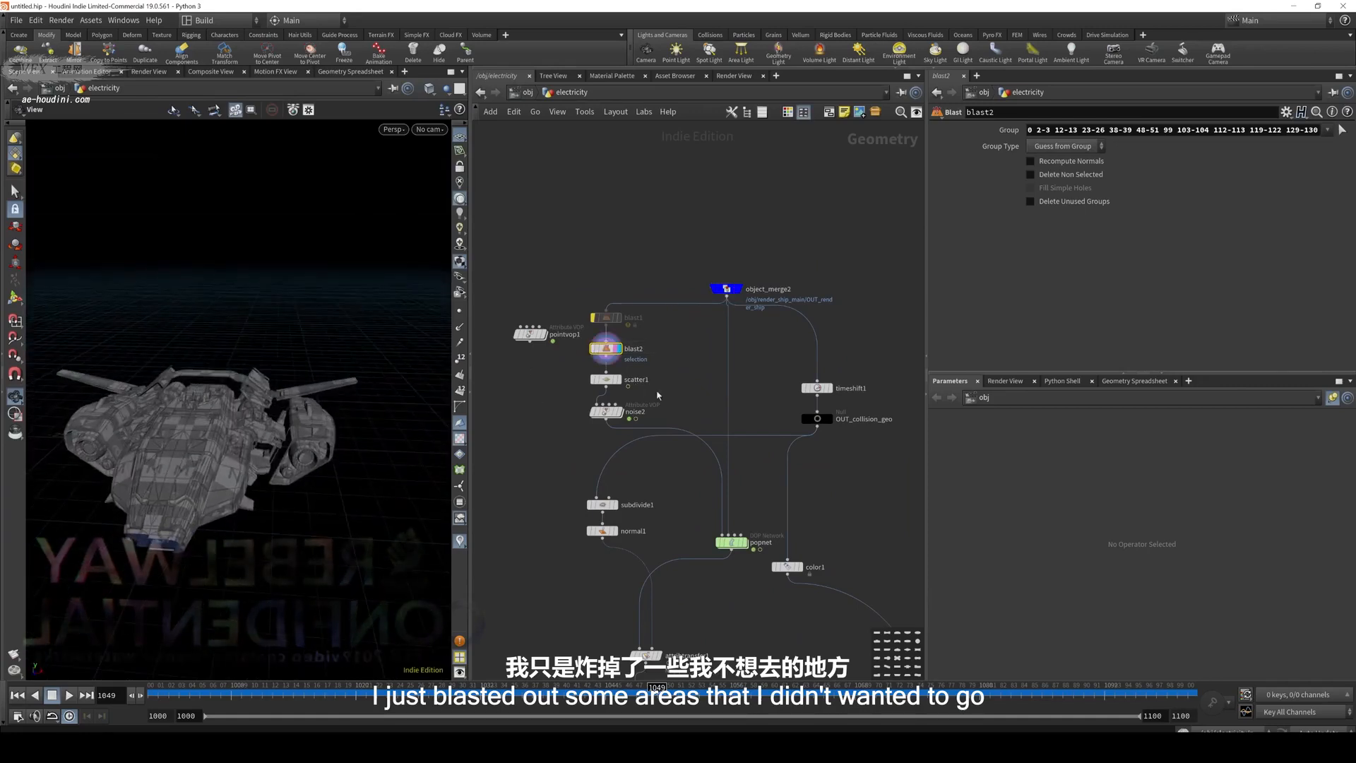
Display scatter1 and enable Delete Non Selected on blast2 so only the chosen ship areas remain as source
left_click(606, 379)
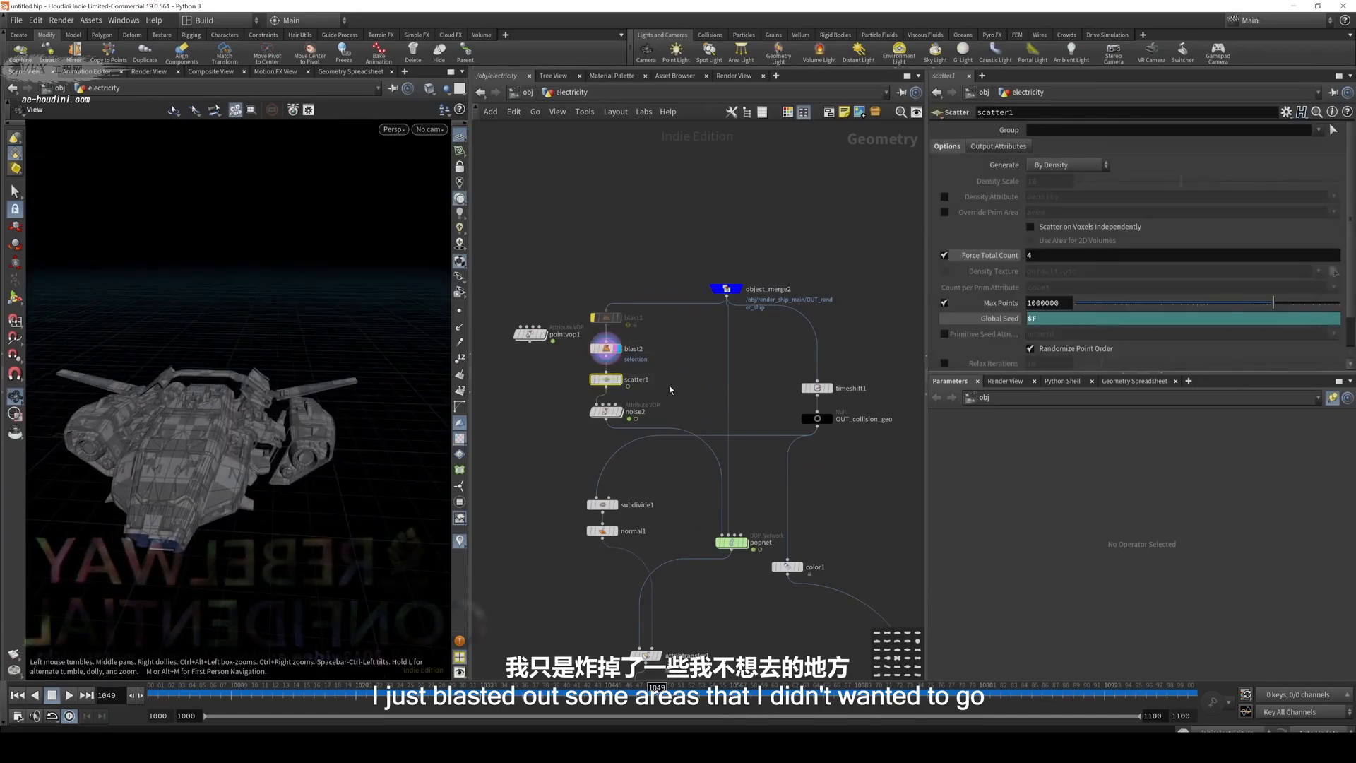
left_click(619, 380)
left_click(605, 348)
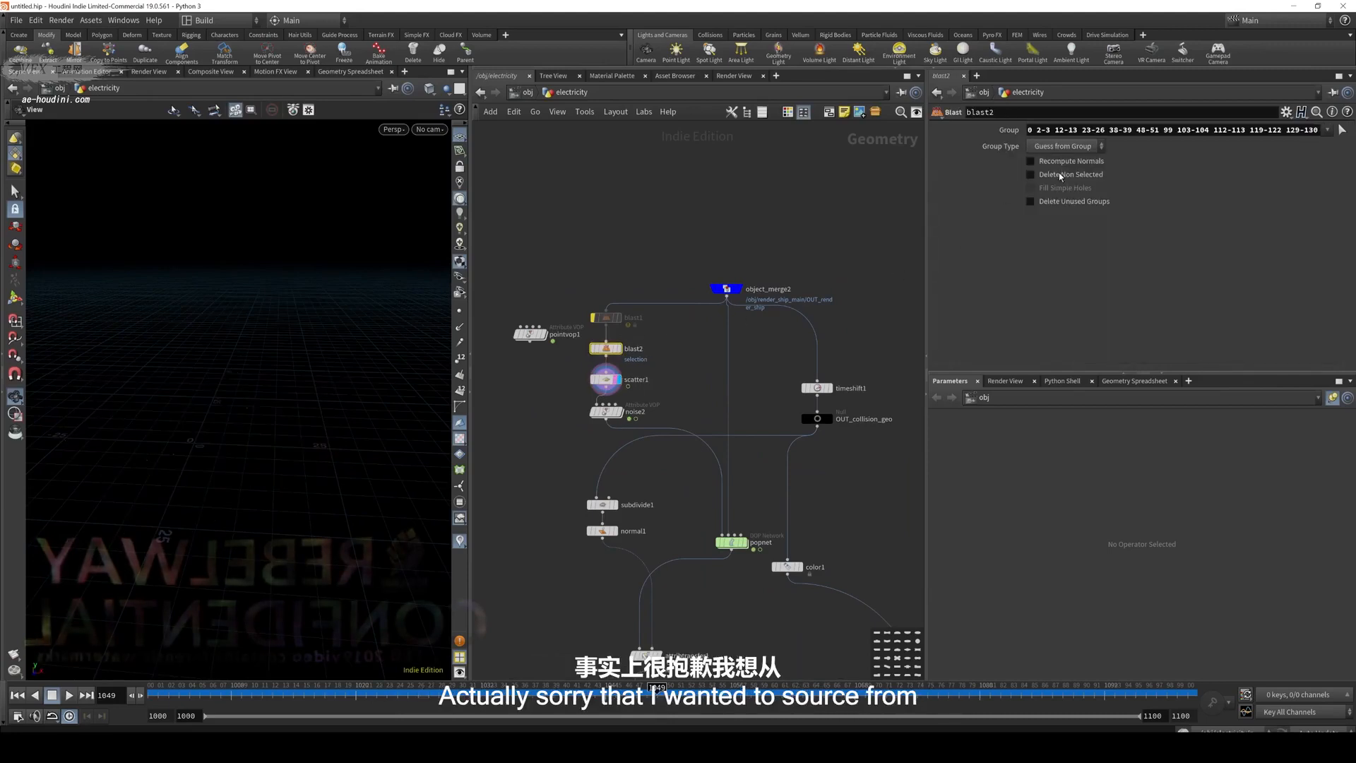
left_click_drag(299, 392, 275, 424)
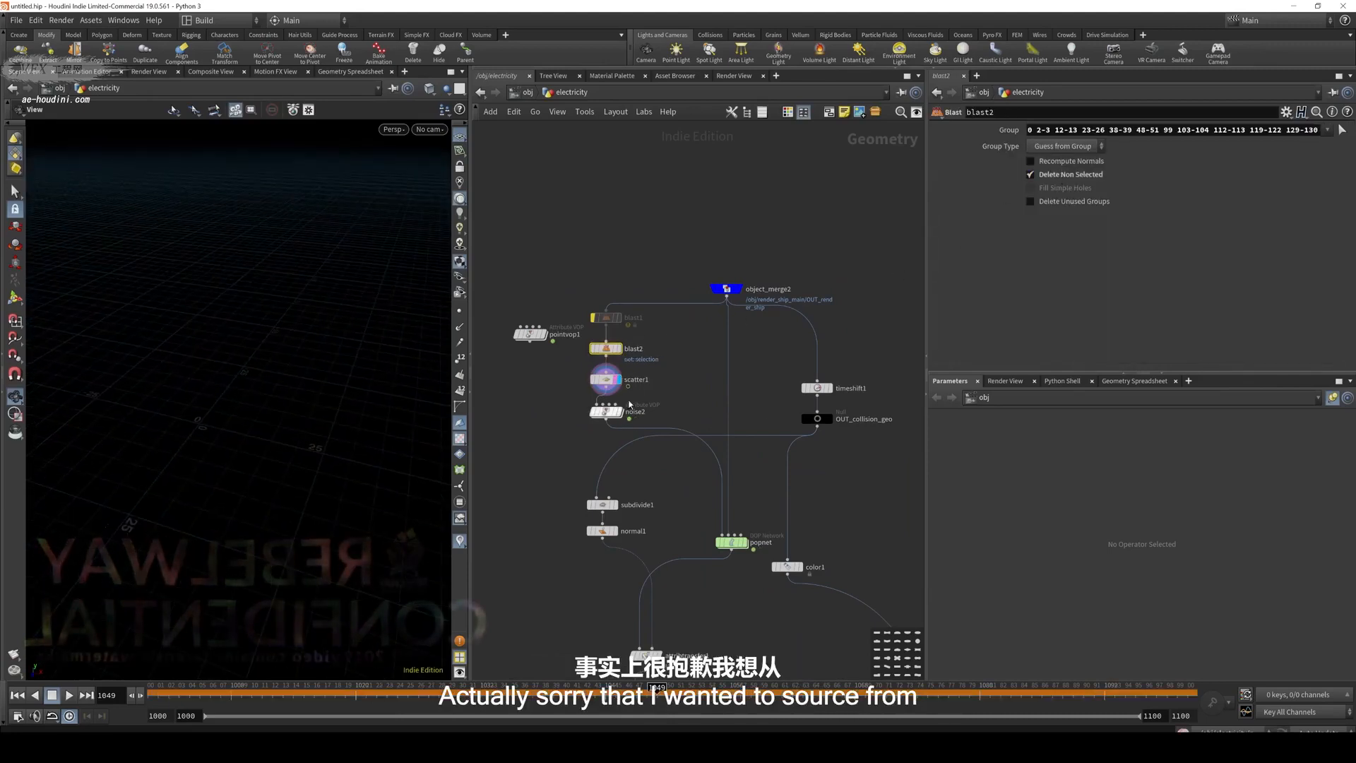
Check the point count and seed settings of scatter1, and display the noise2 node below it
left_click_drag(671, 348, 584, 395)
left_click(605, 349)
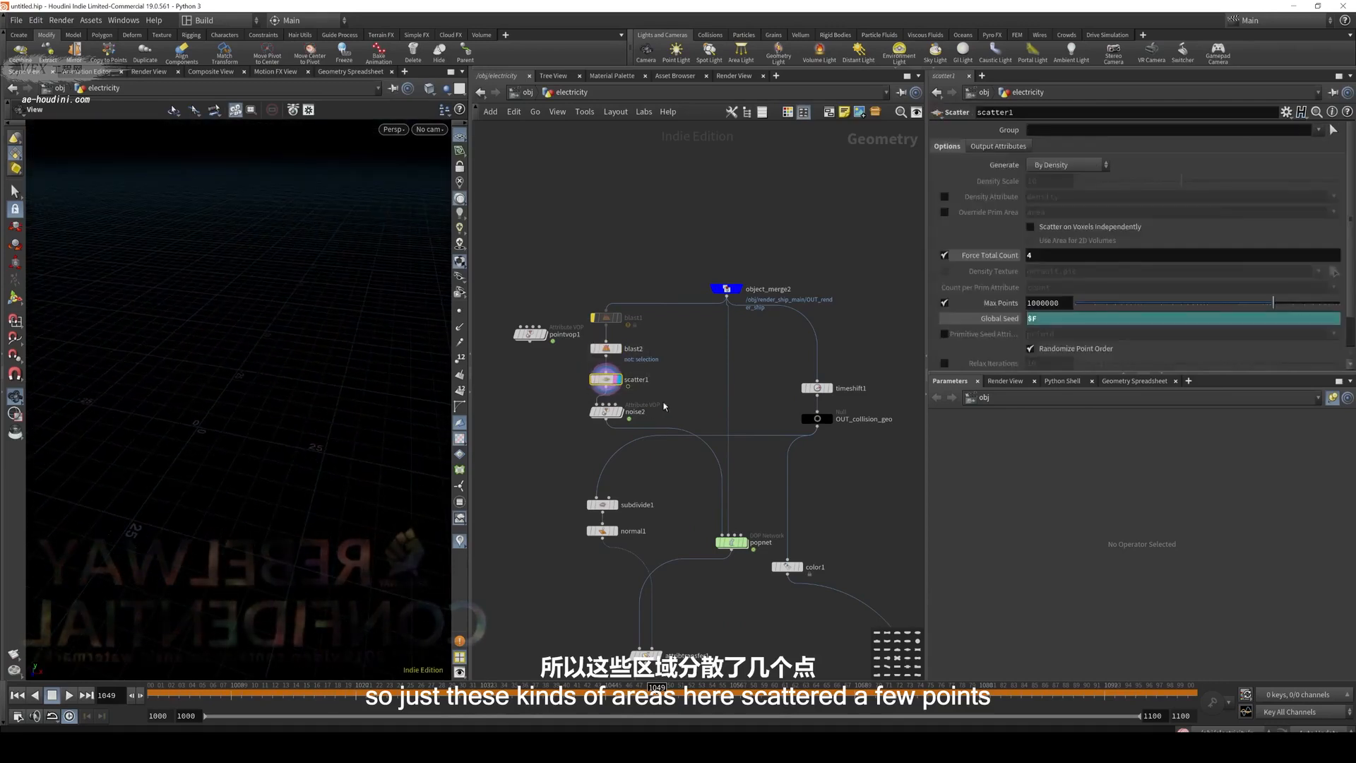
left_click(604, 411)
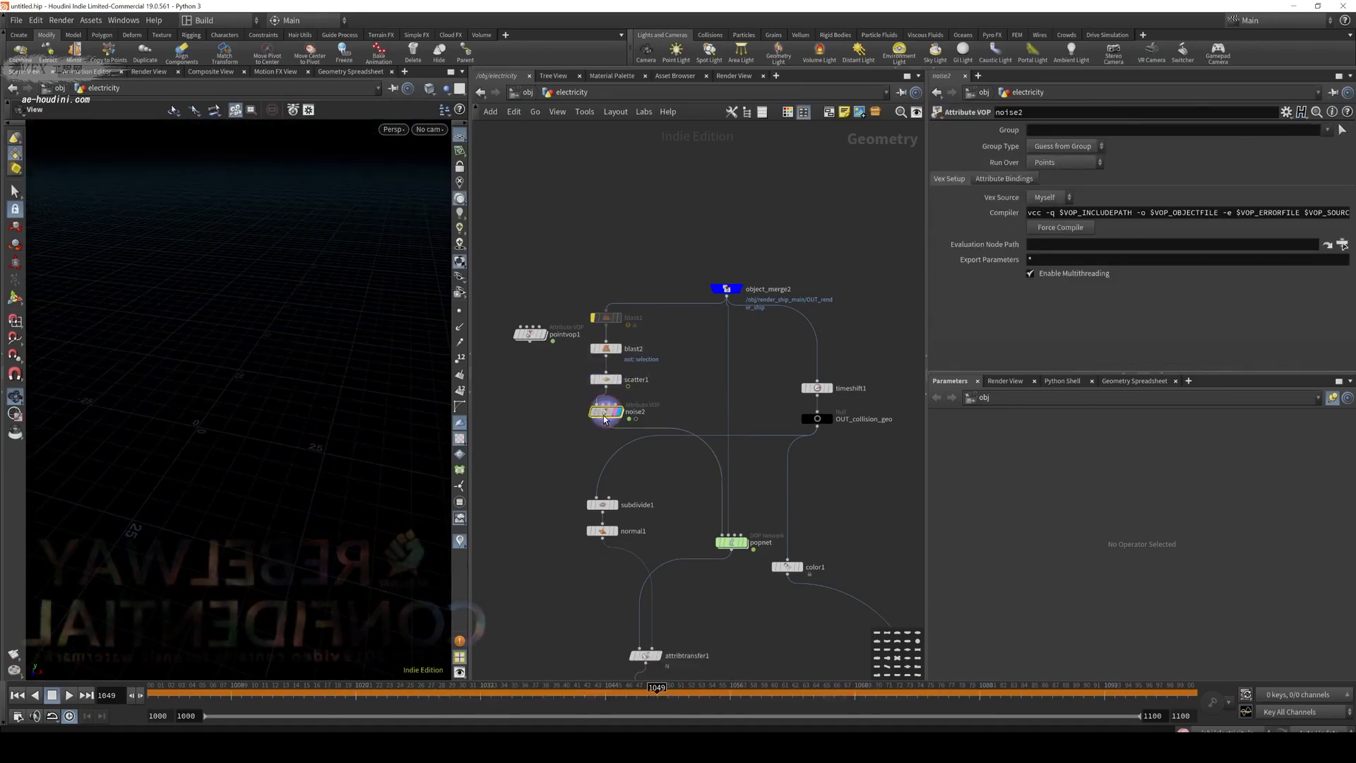
Inspect the abs1 node and the noise setup inside the noise2 VOP network, and return to the electricity network
double_click(604, 411)
left_click(811, 386)
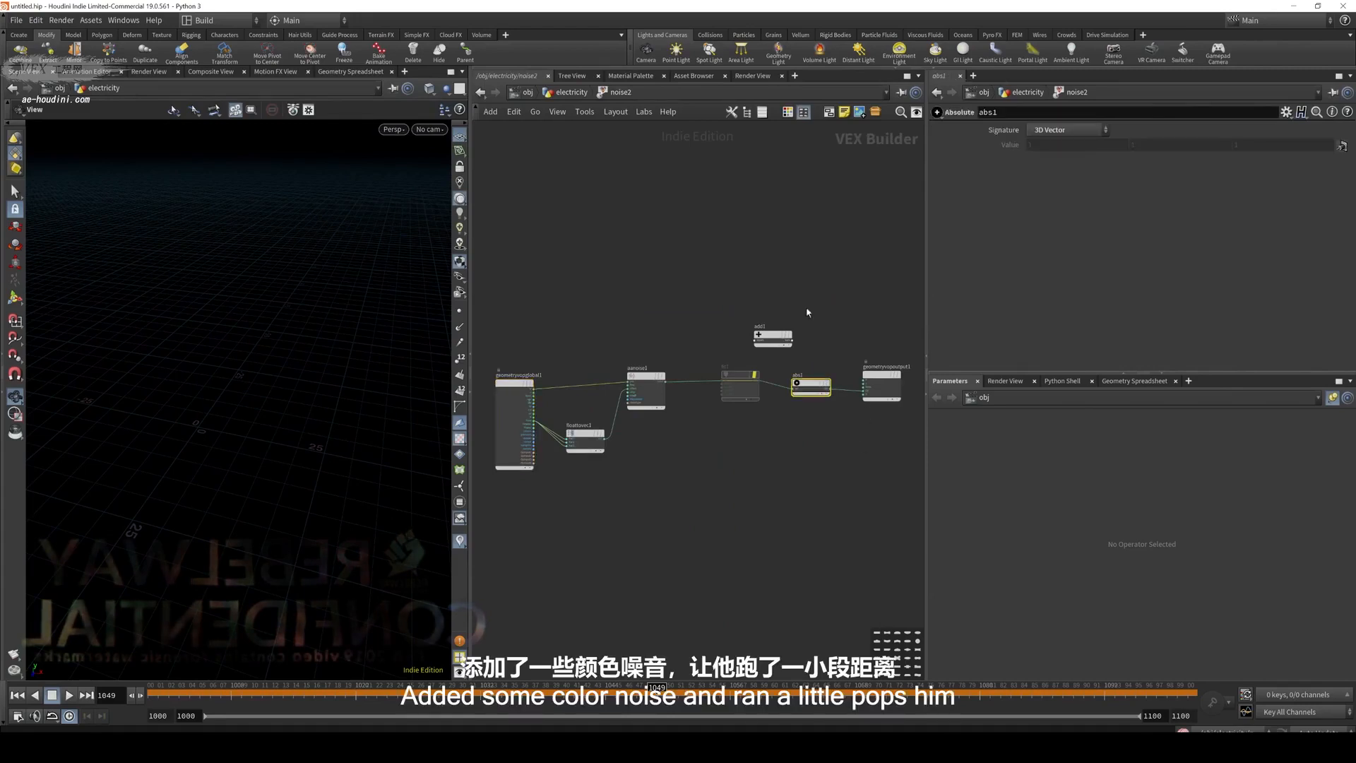
left_click(588, 93)
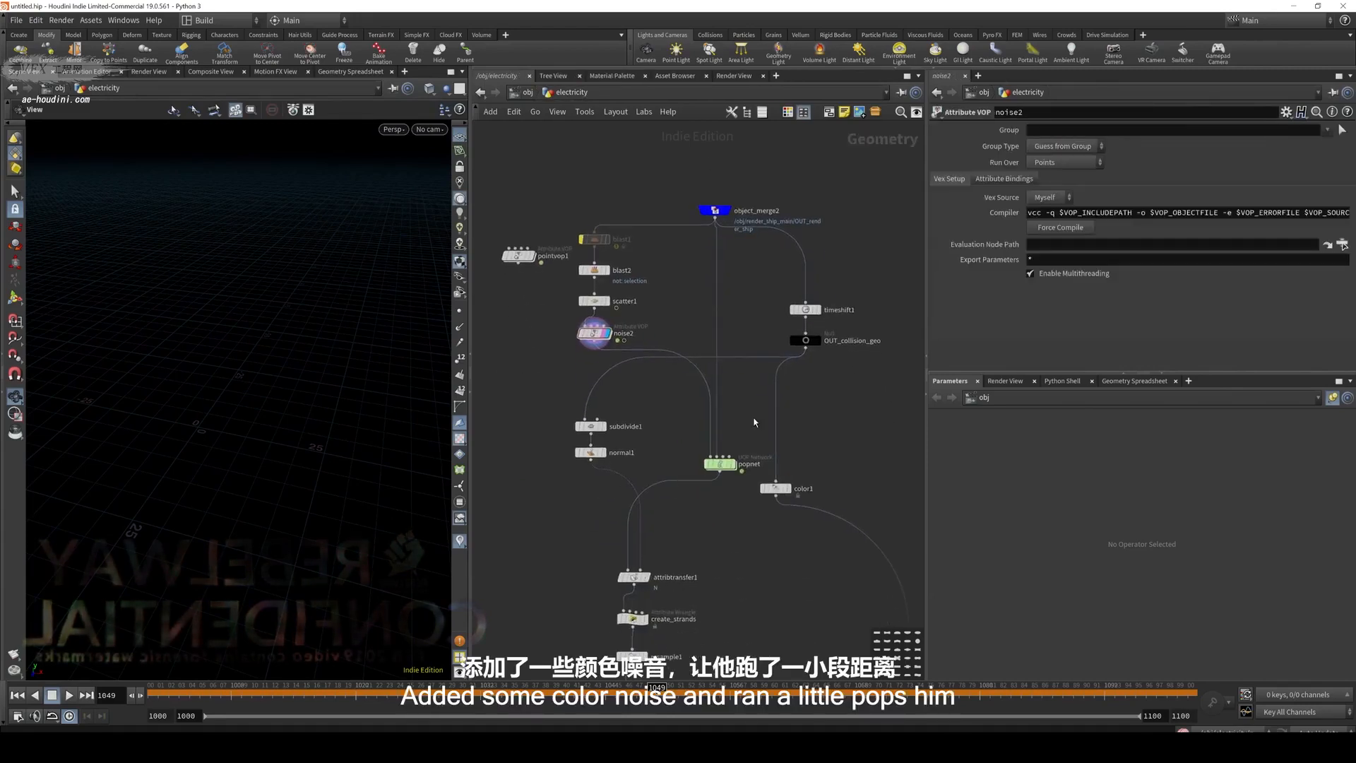
Display the popnet node and play its particle simulation from the first frame
left_click(719, 464)
left_click(17, 695)
left_click(69, 695)
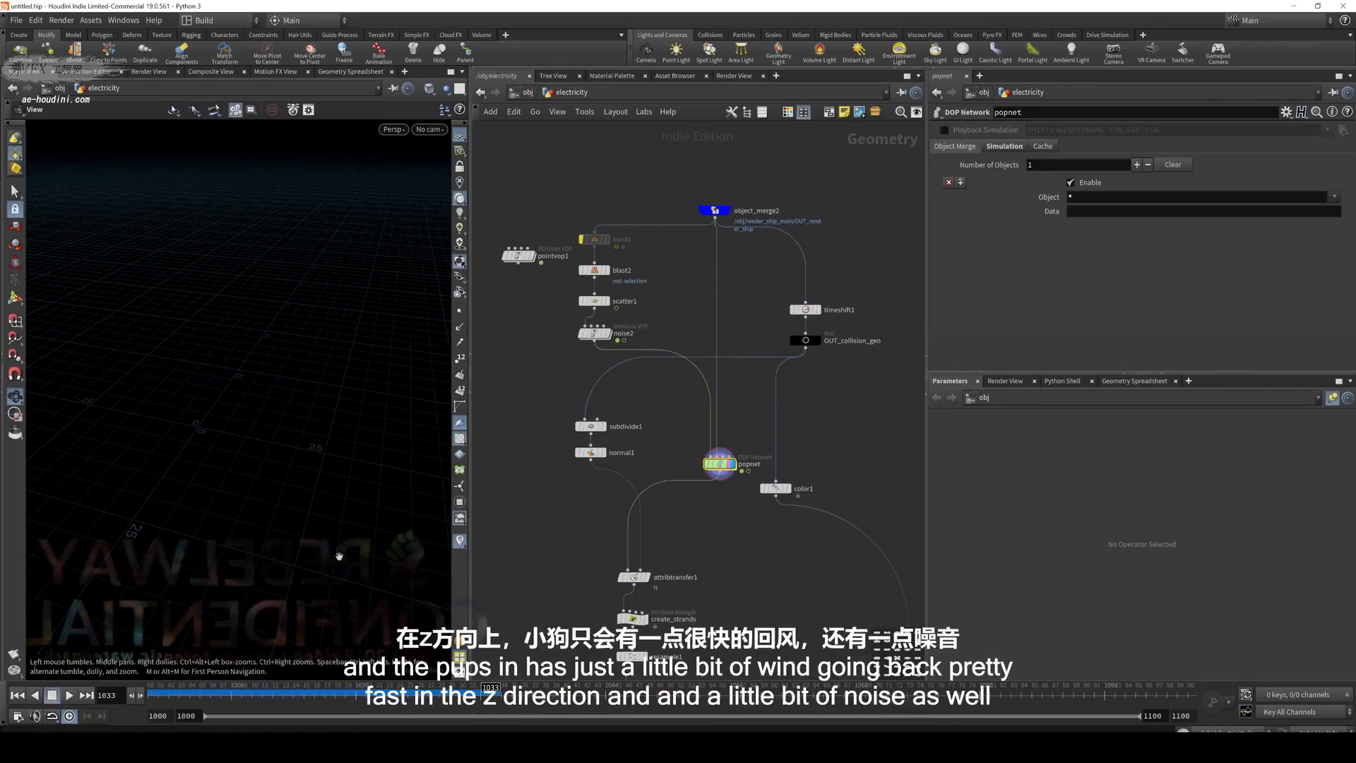
Inside popnet, review the Wind Velocity and Noise settings of popwind1
double_click(724, 470)
left_click(759, 346)
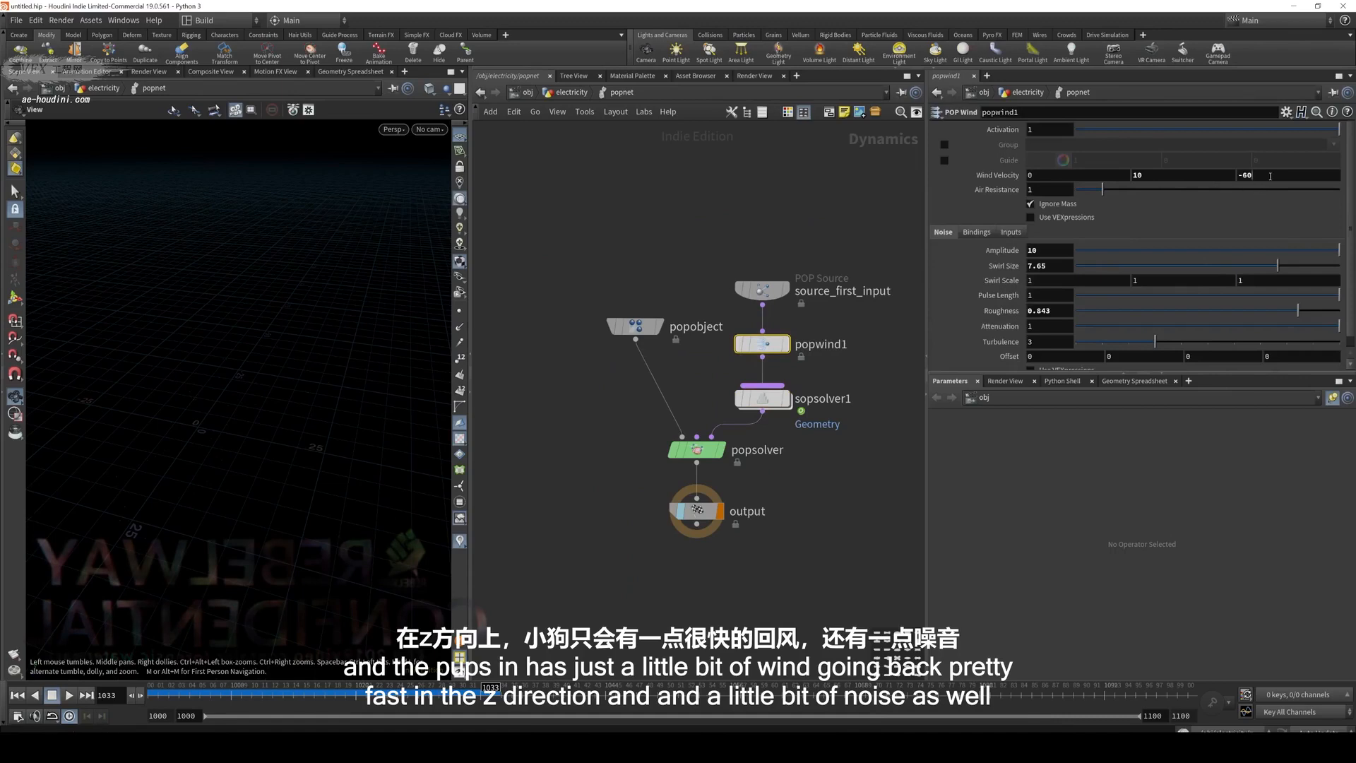
left_click(1245, 175)
left_click_drag(203, 320, 176, 428)
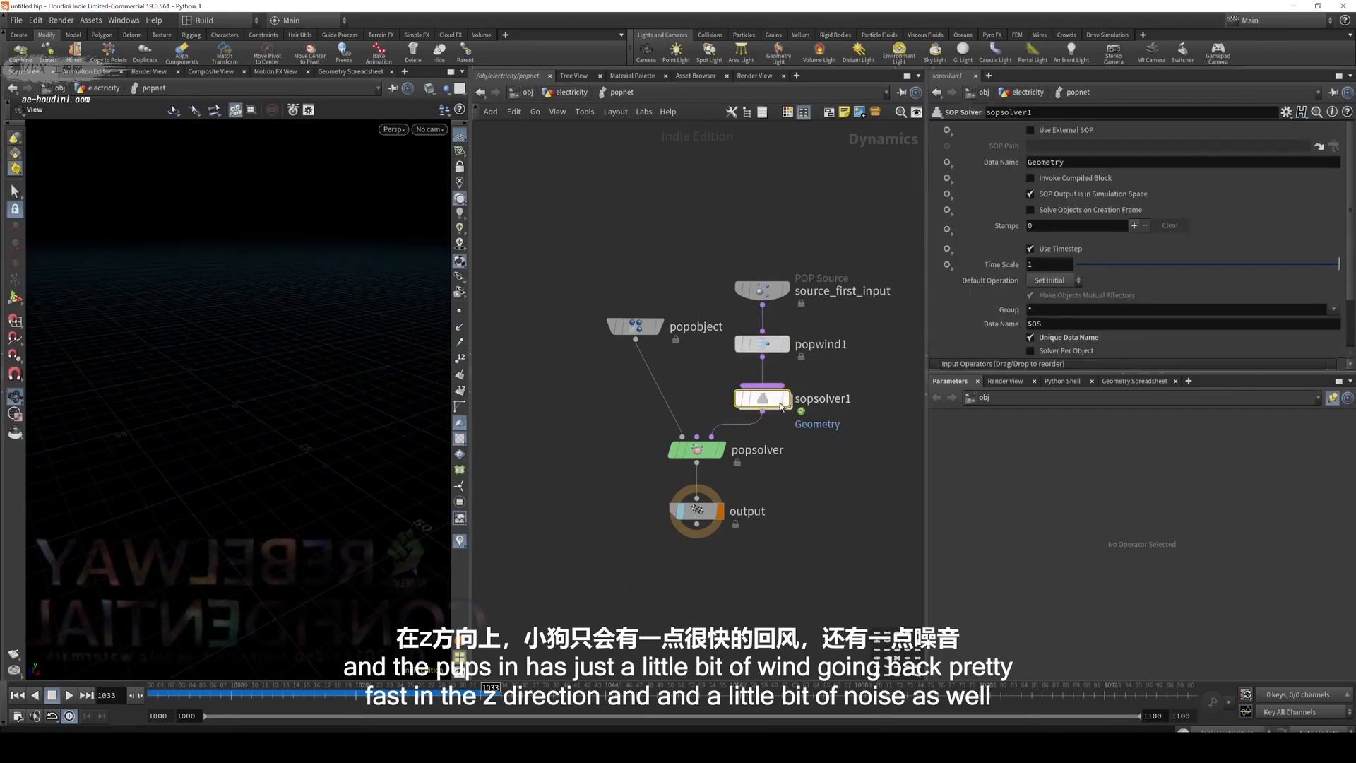
scroll(1090, 246, "down", 1)
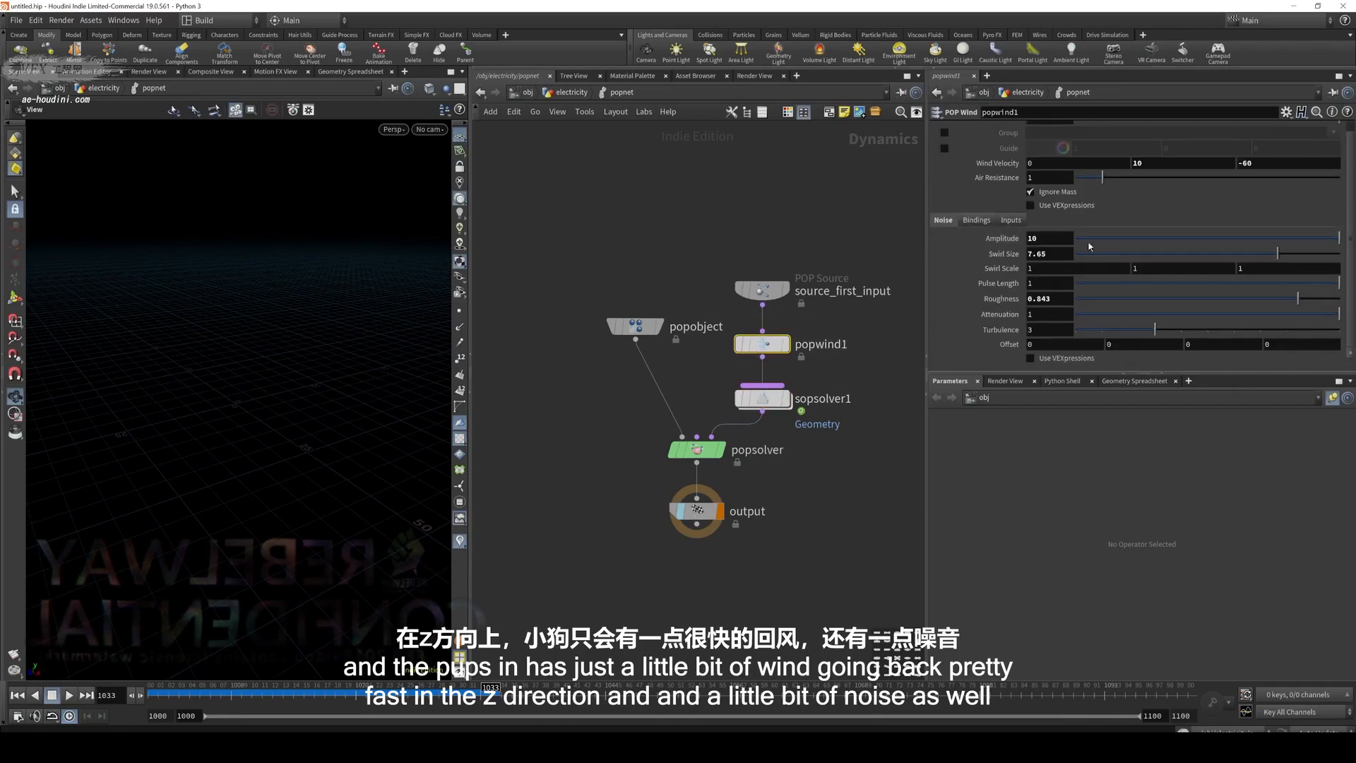
Inspect how sopsolver1 merges in OUT_collision_geo for the ray1 node, and go back up to the popnet level
double_click(763, 397)
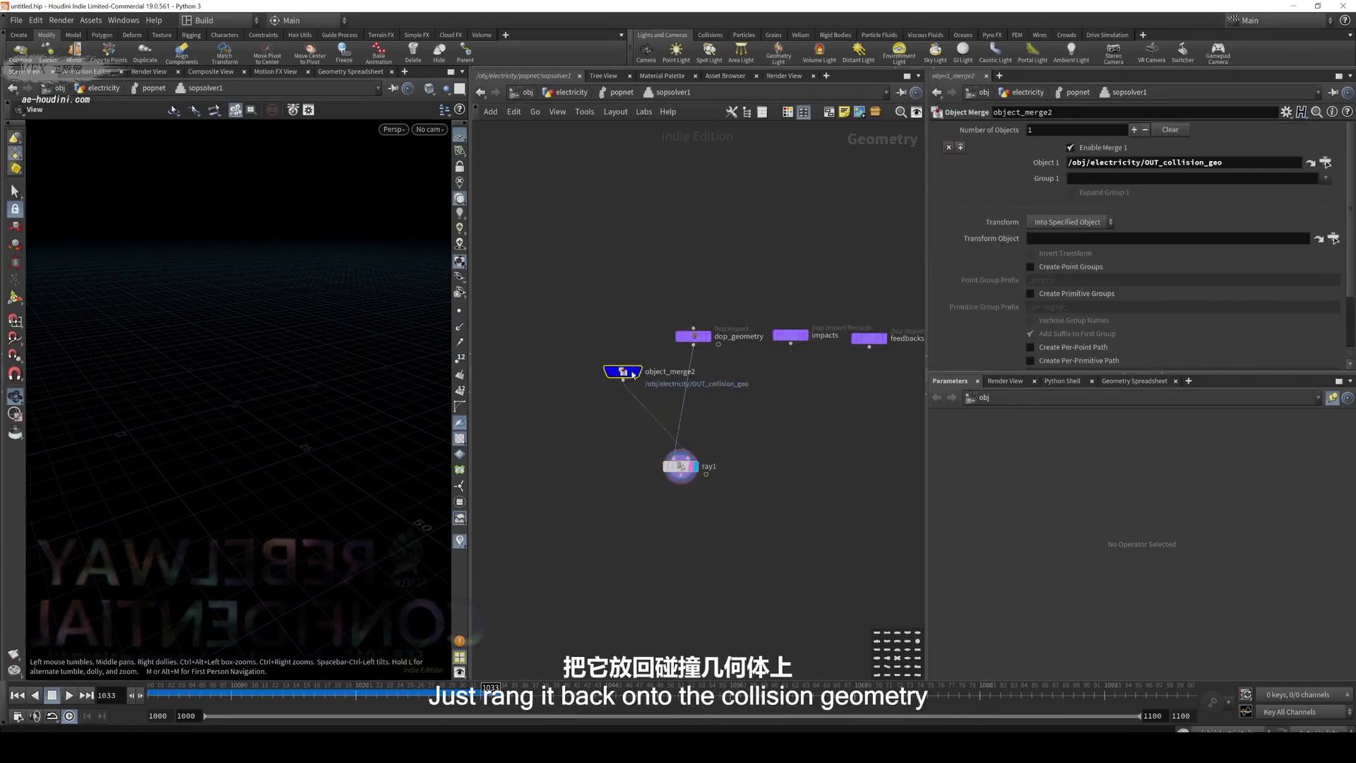
mouse_move(633, 381)
left_click(622, 93)
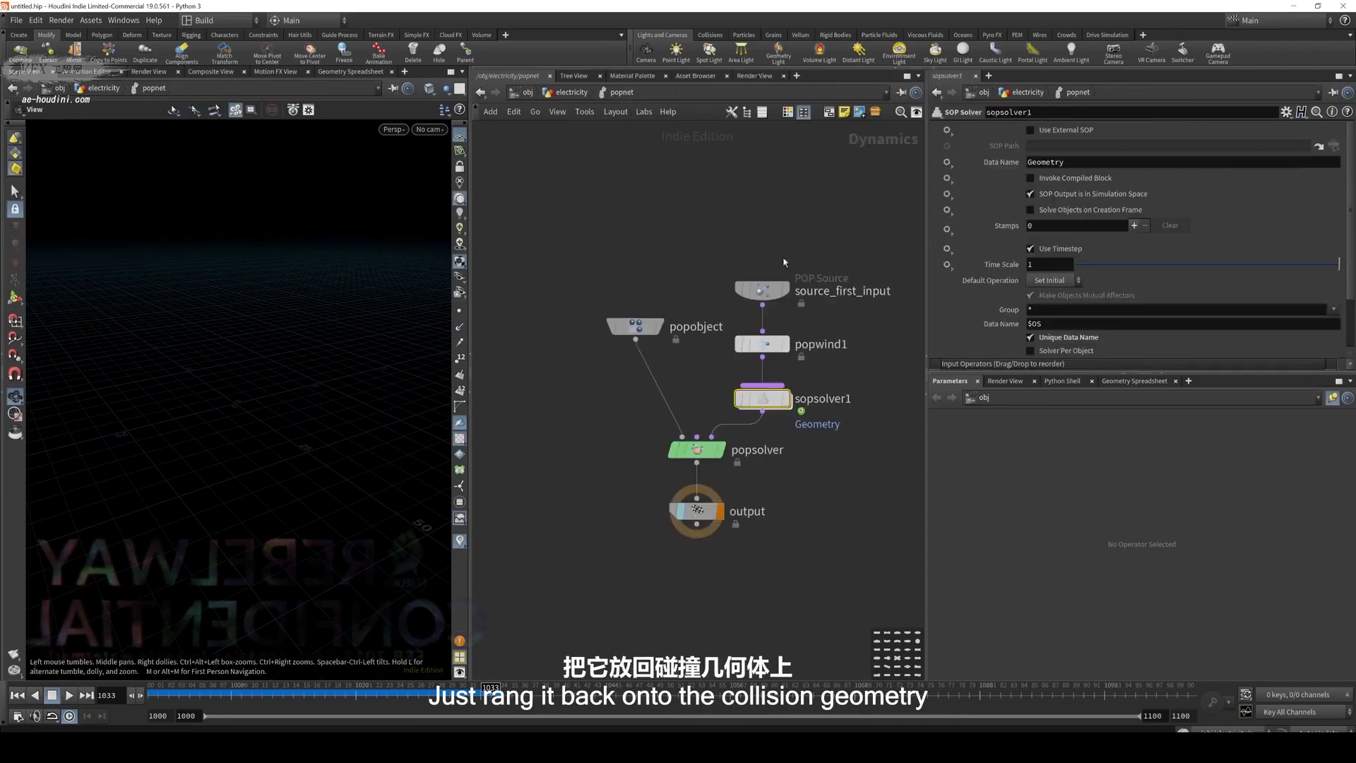
Return to the electricity network and display the OUT_collision_geo null below timeshift1 to view the collision ship
left_click(573, 92)
middle_click_drag(854, 281, 802, 286)
left_click_drag(817, 315, 756, 355)
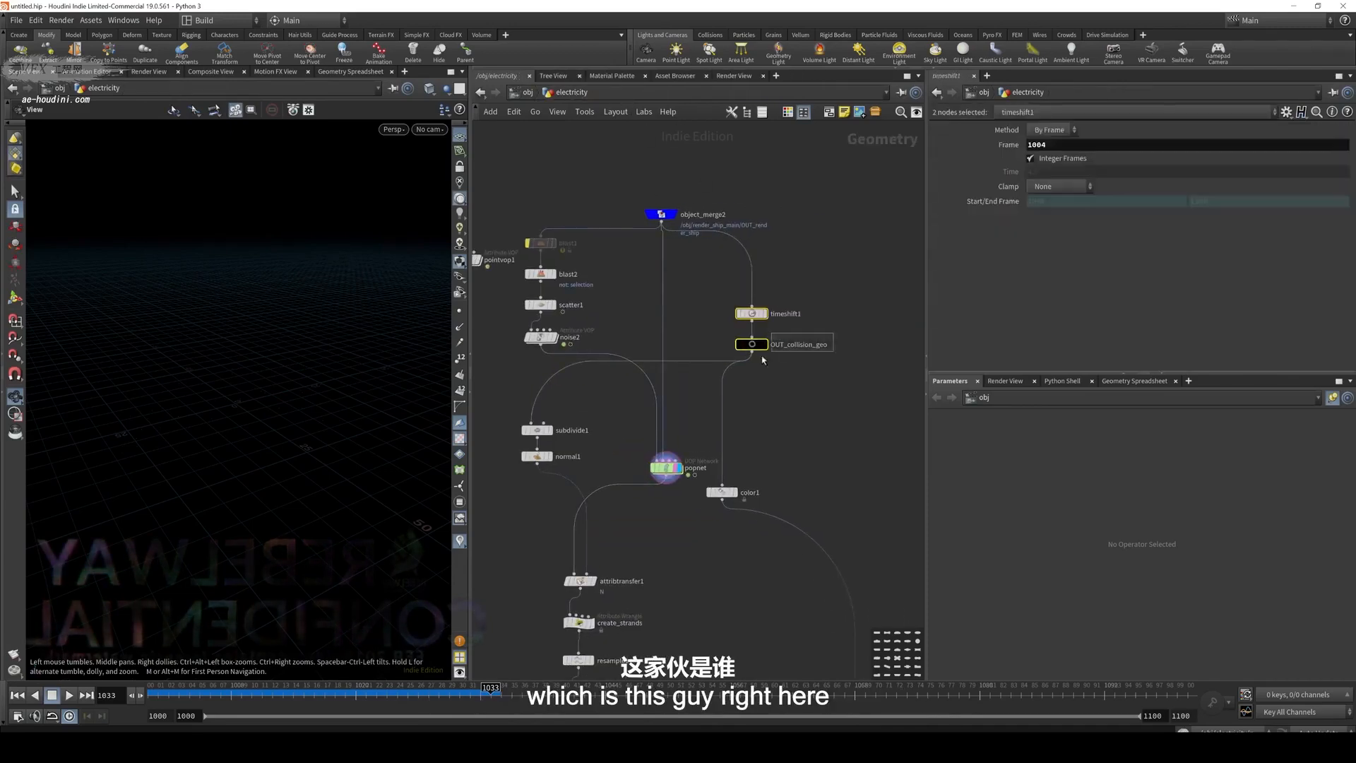
left_click(667, 468)
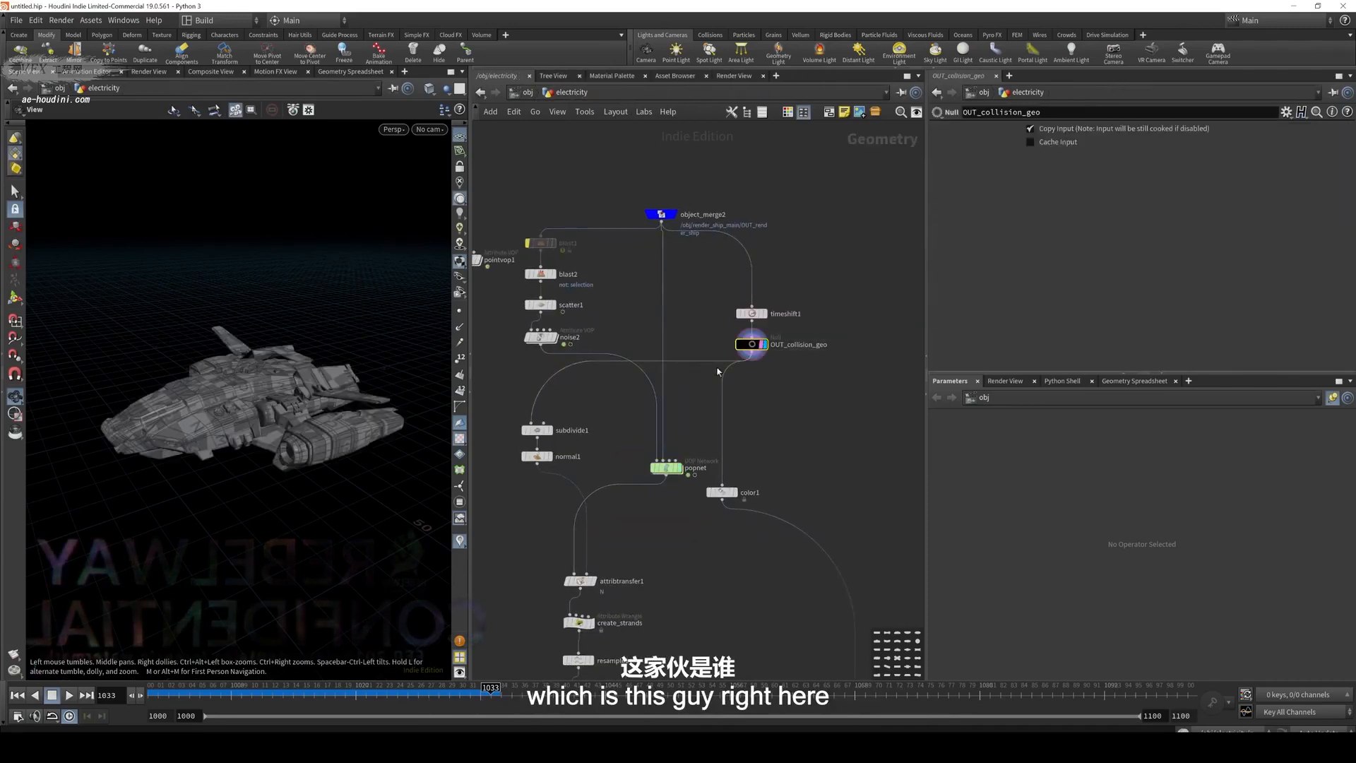
Display popnet and play the simulation from the first frame, viewing the moving points from several angles
left_click(679, 467)
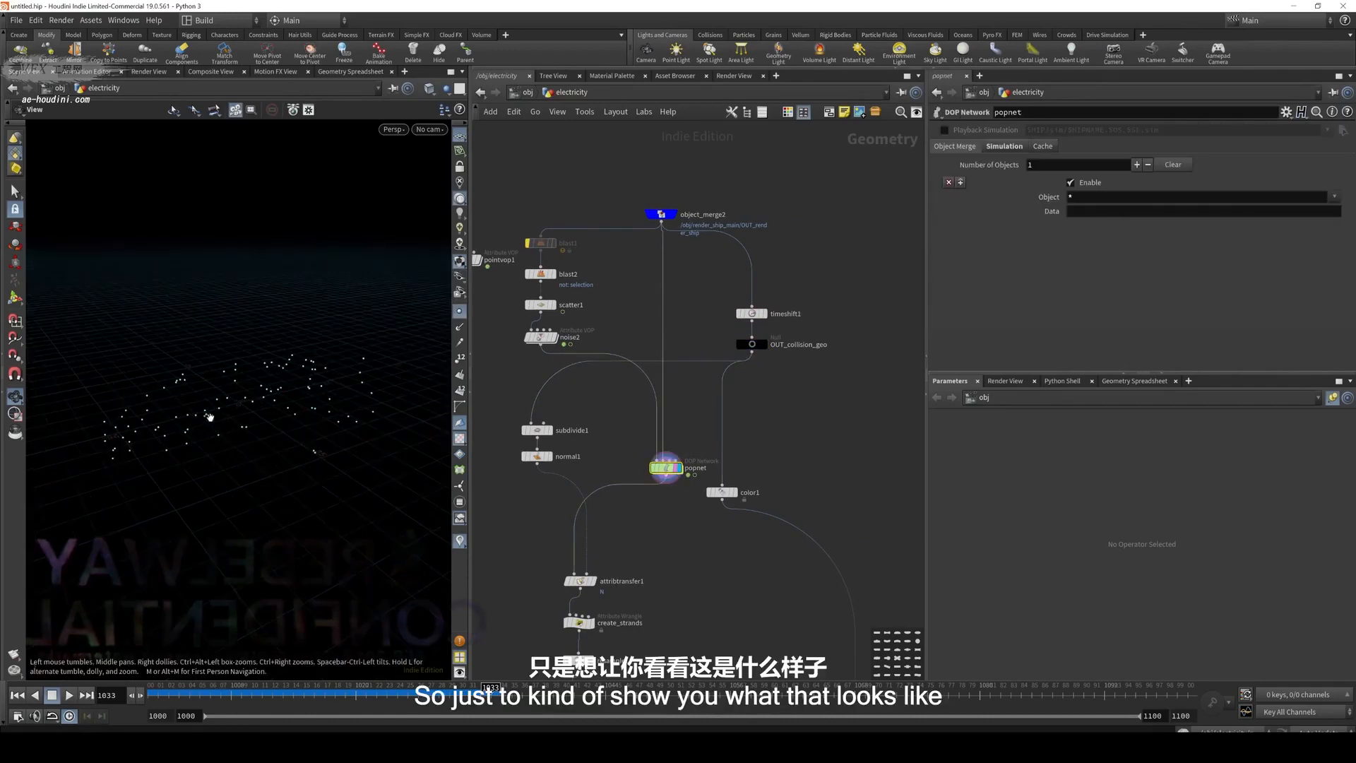
left_click(17, 696)
left_click(68, 695)
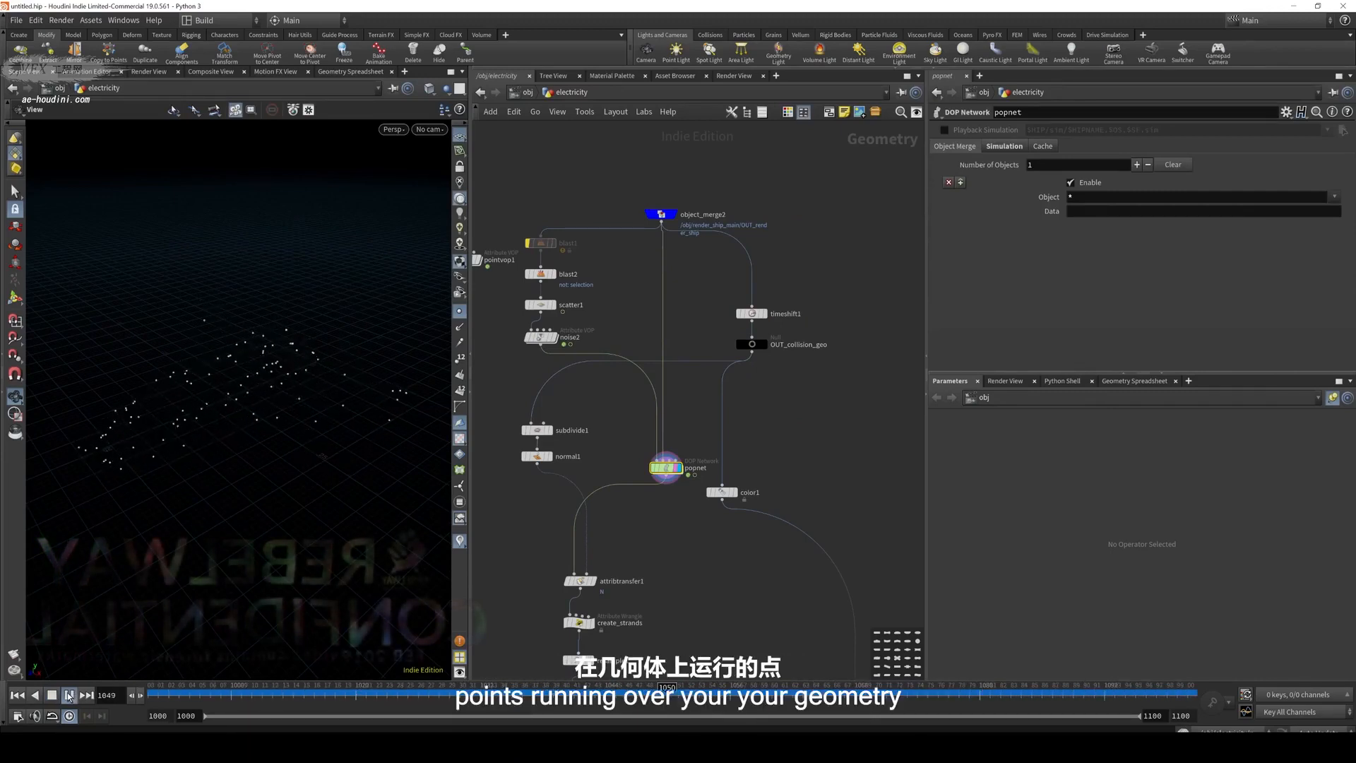
left_click_drag(254, 438, 302, 478)
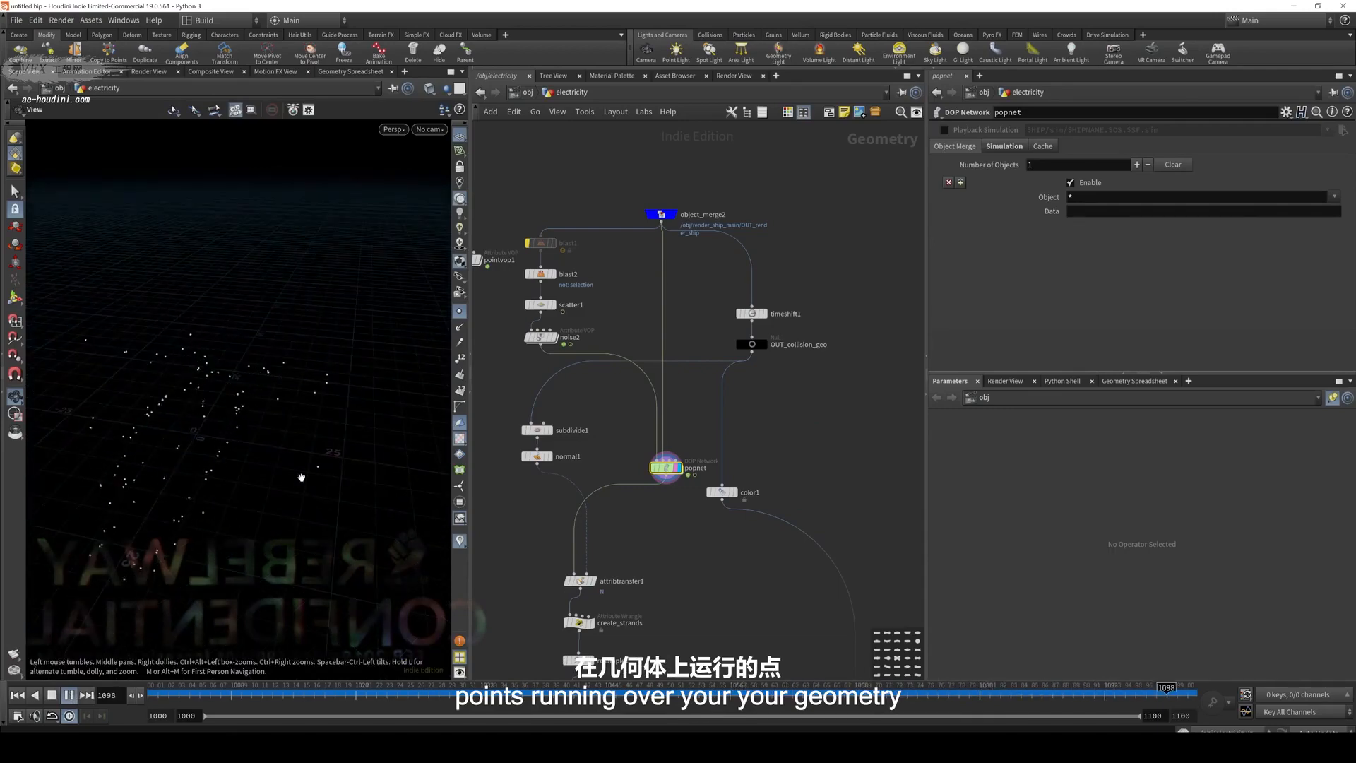
middle_click_drag(302, 478, 337, 469)
left_click(68, 695)
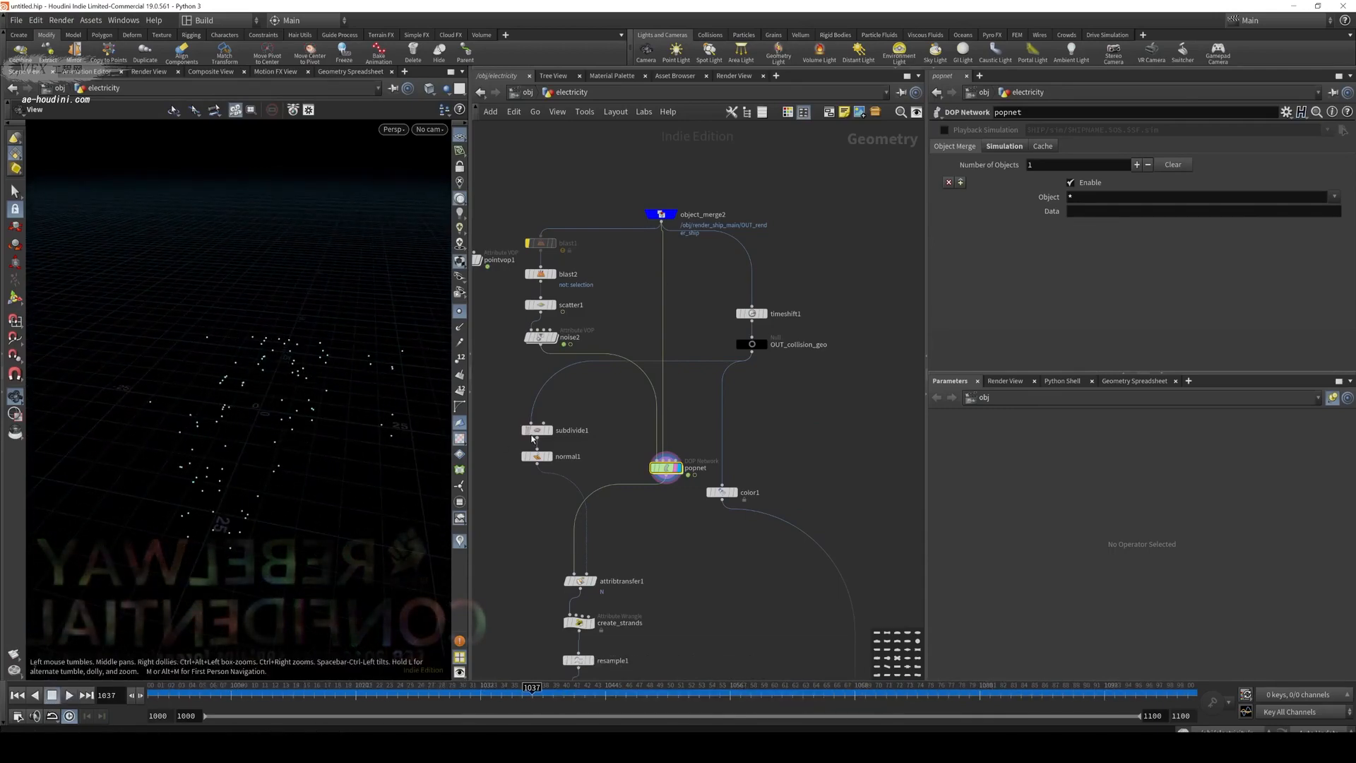
Display normal1 to check the subdivided ship's point normals, and display attribtransfer1 to review its transfer of N
left_click(537, 456)
left_click(551, 456)
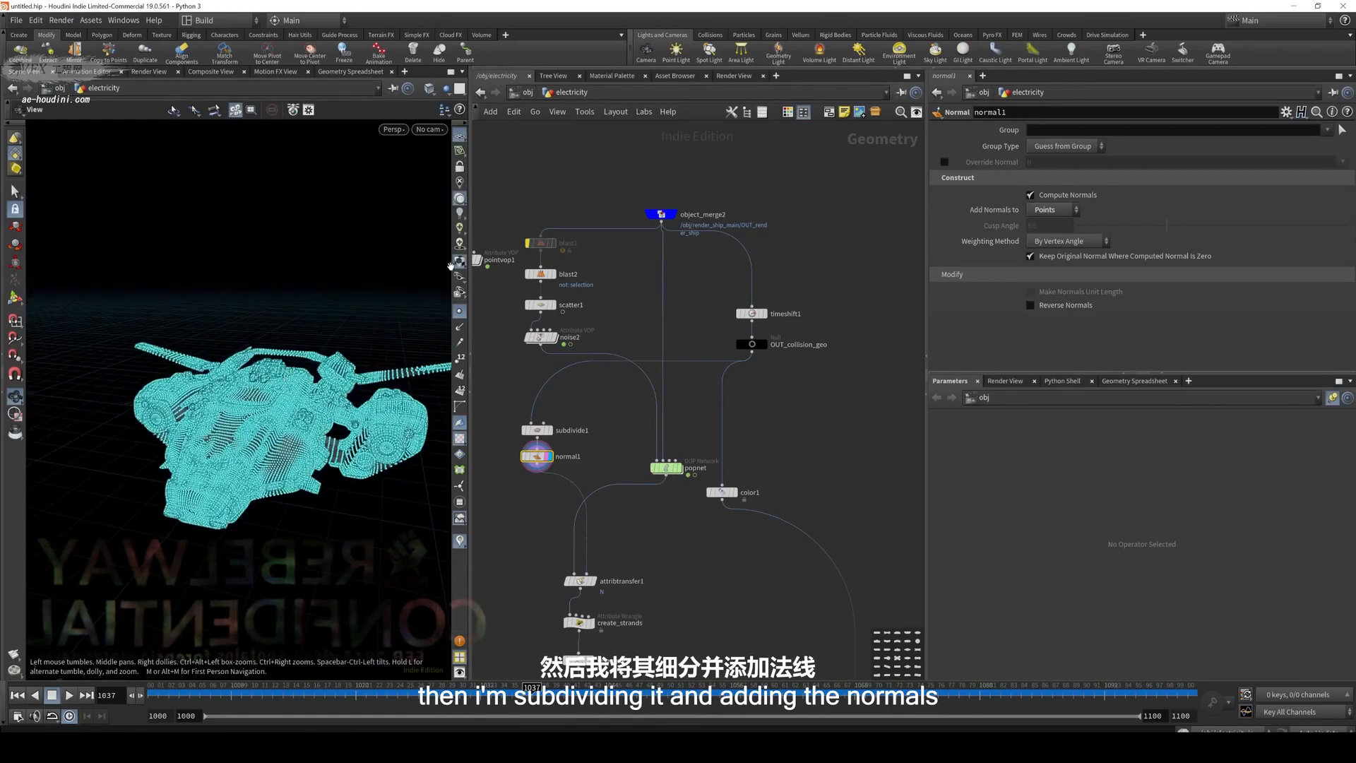
left_click(581, 581)
left_click(592, 581)
middle_click_drag(663, 557, 694, 480)
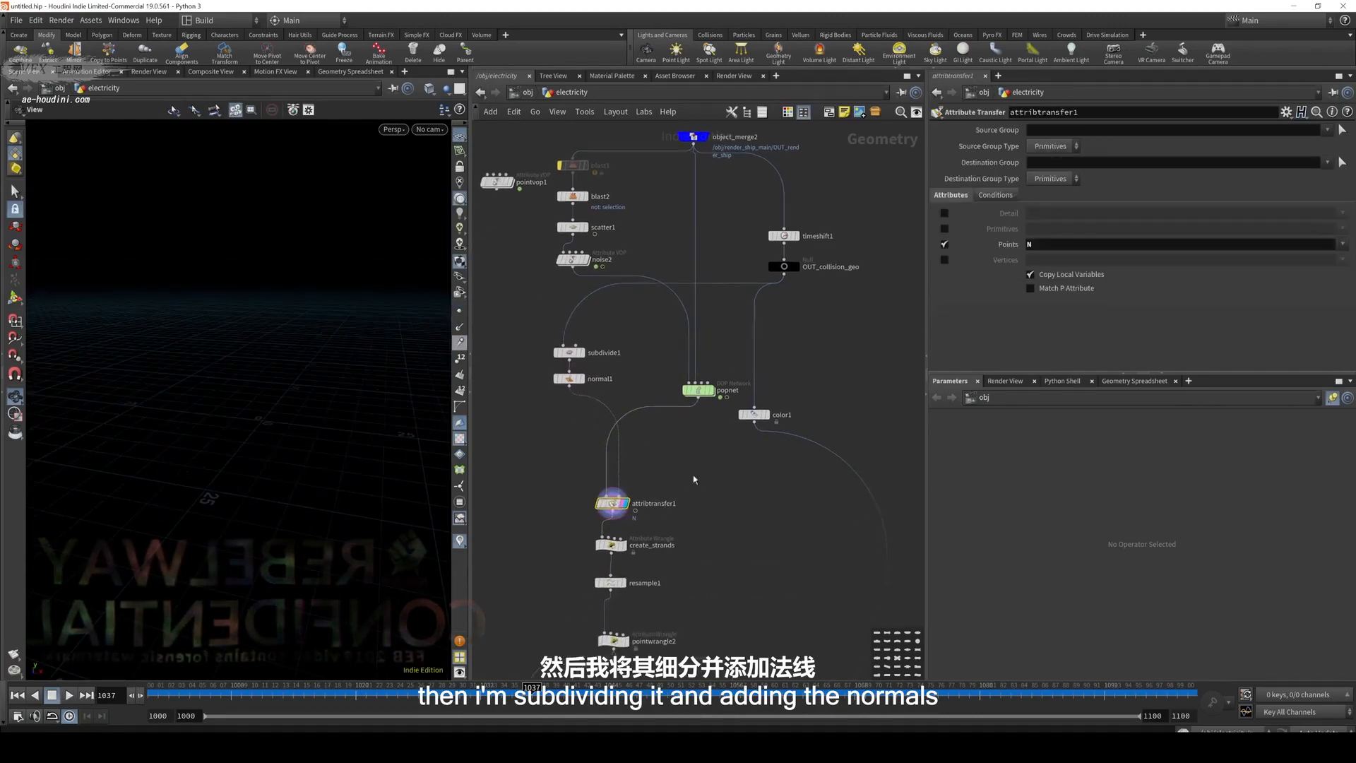
Display the create_strands wrangle below attribtransfer1 and bring up its VEX code
left_click(611, 545)
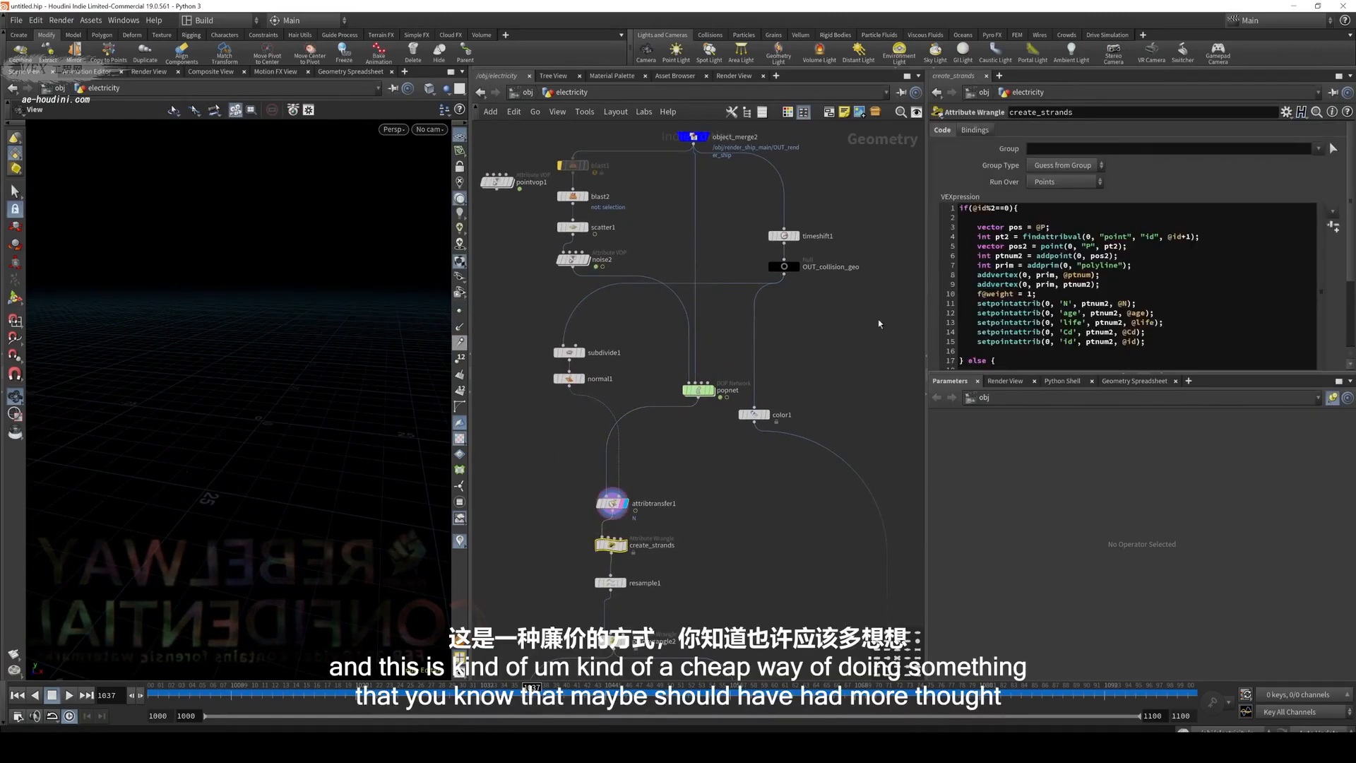
left_click(612, 503)
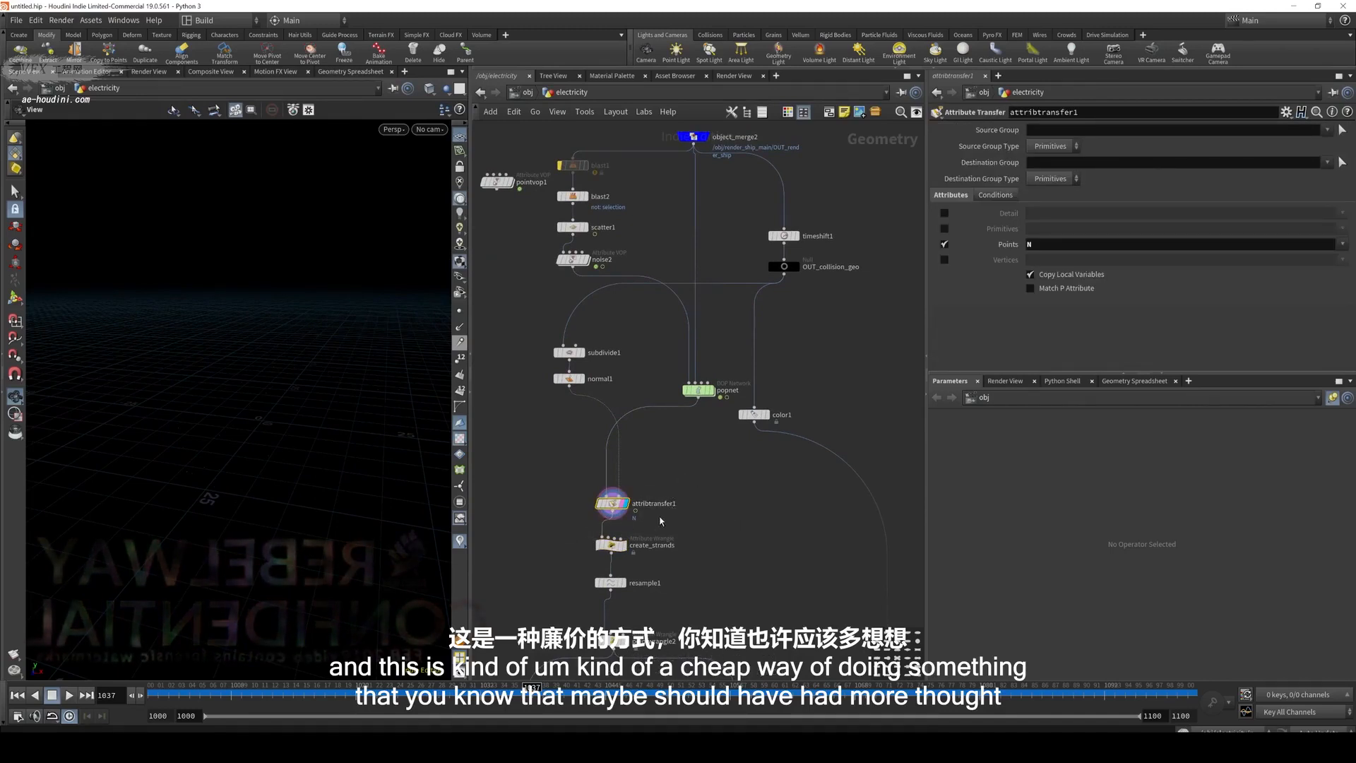
middle_click_drag(710, 502, 677, 374)
scroll(676, 380, "up", 2)
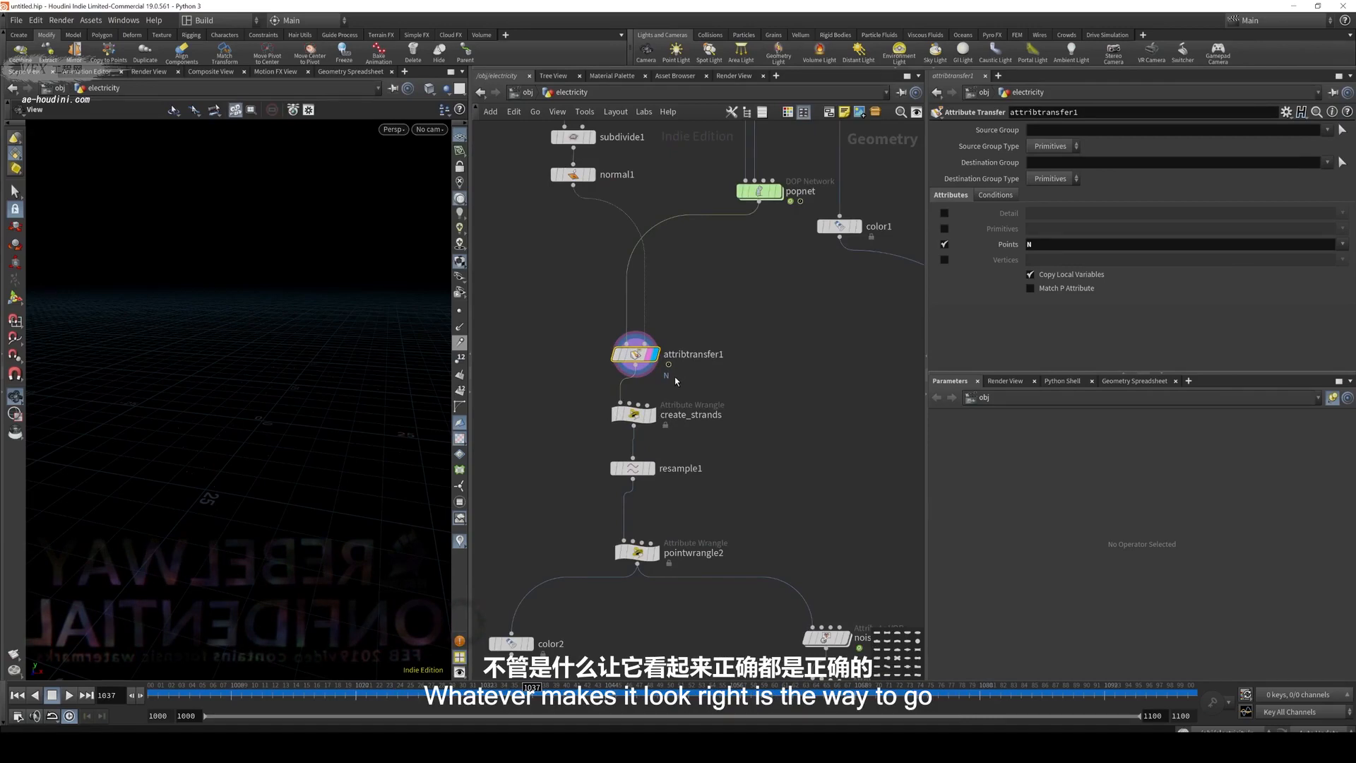
left_click(634, 414)
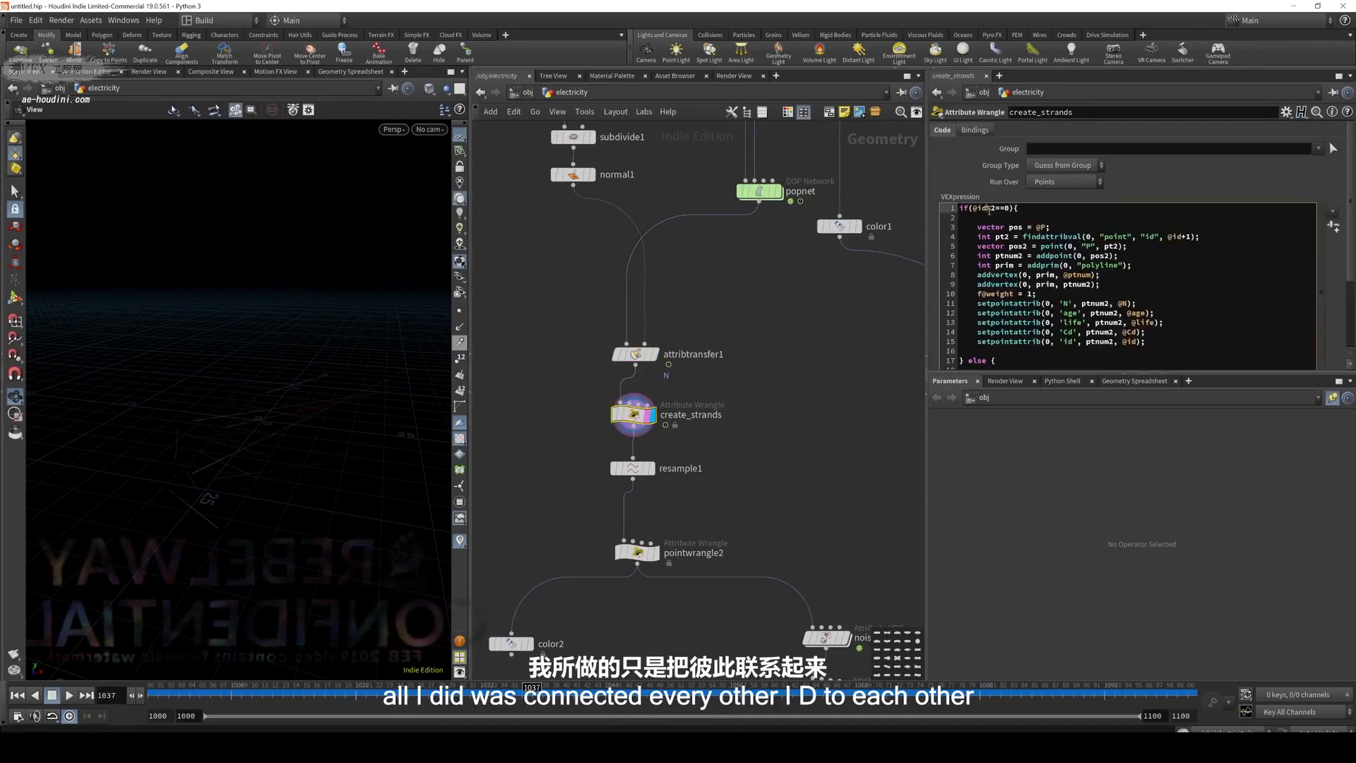
Review the even-id condition and the findattribval line that fetches the next id in the create_strands code
left_click_drag(979, 209, 988, 210)
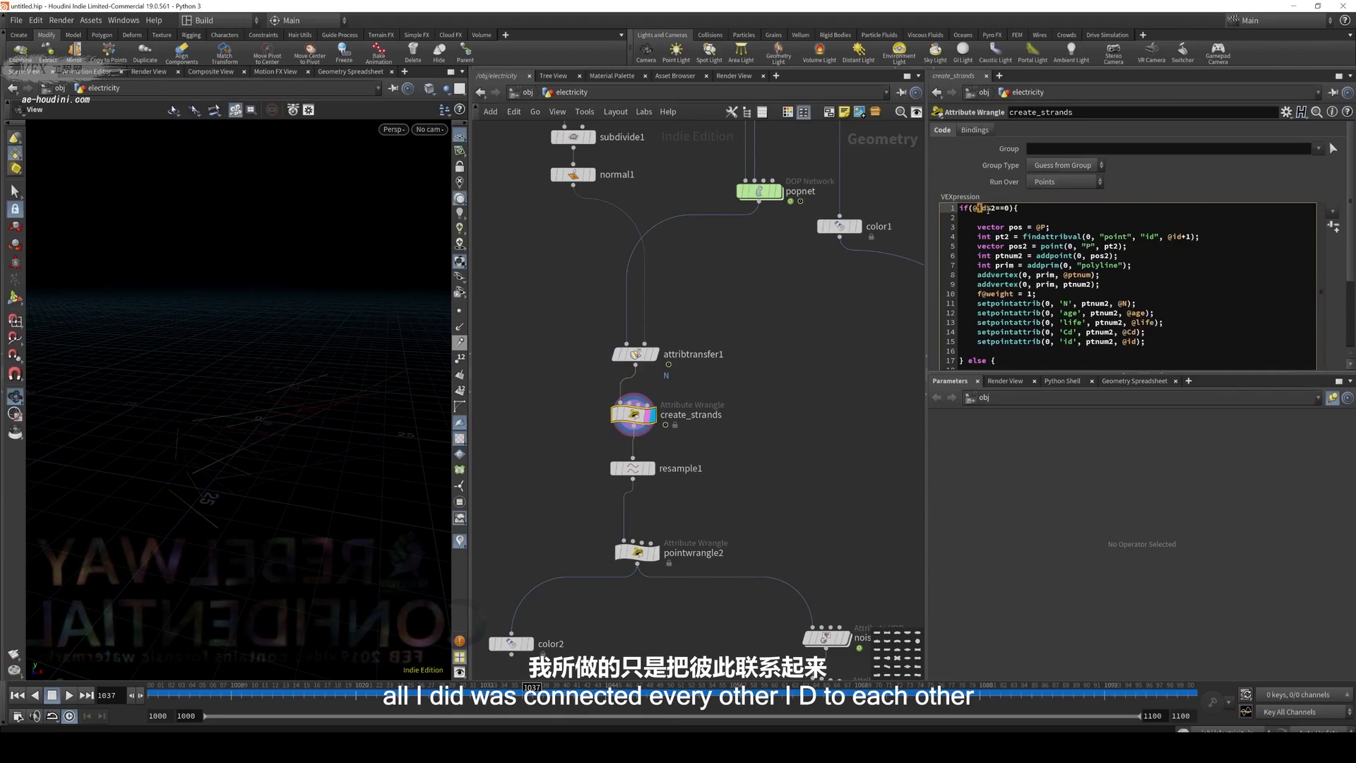
left_click(1074, 256)
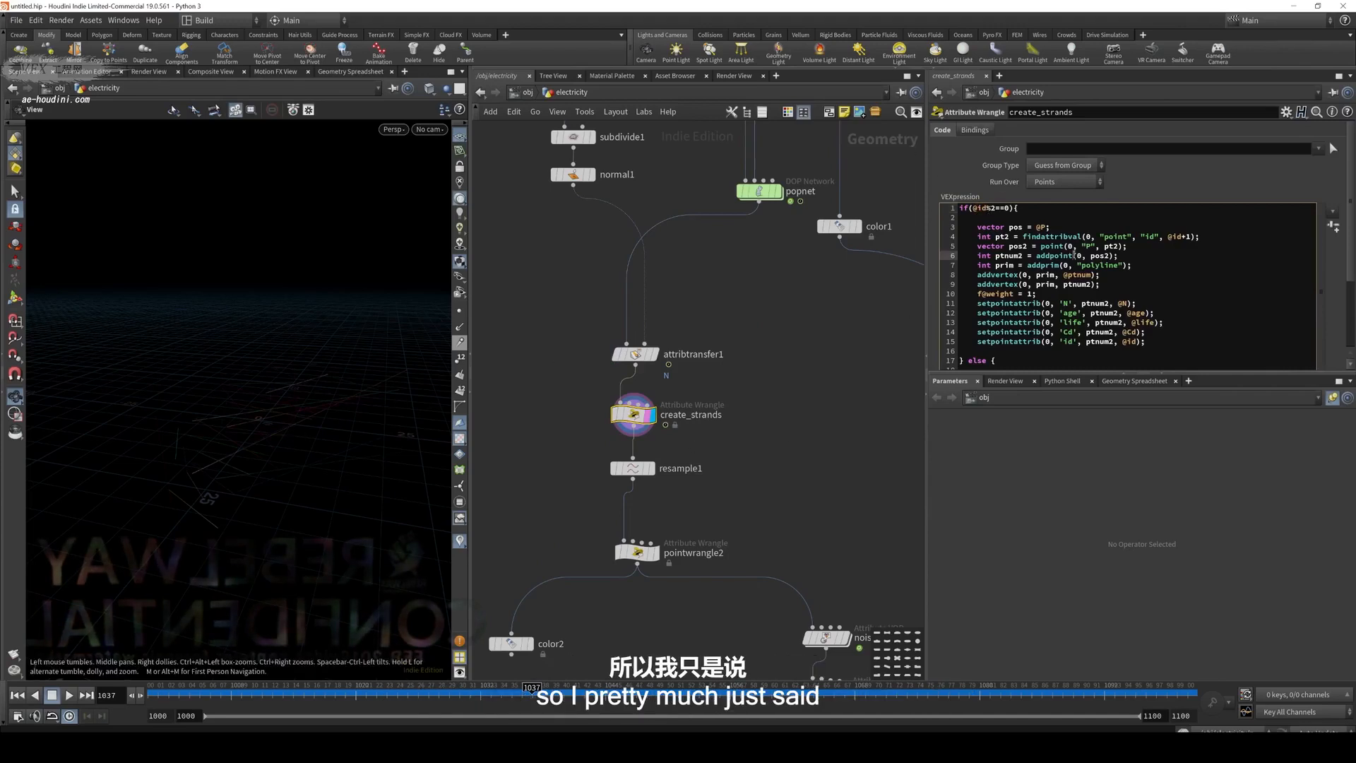
left_click(988, 208)
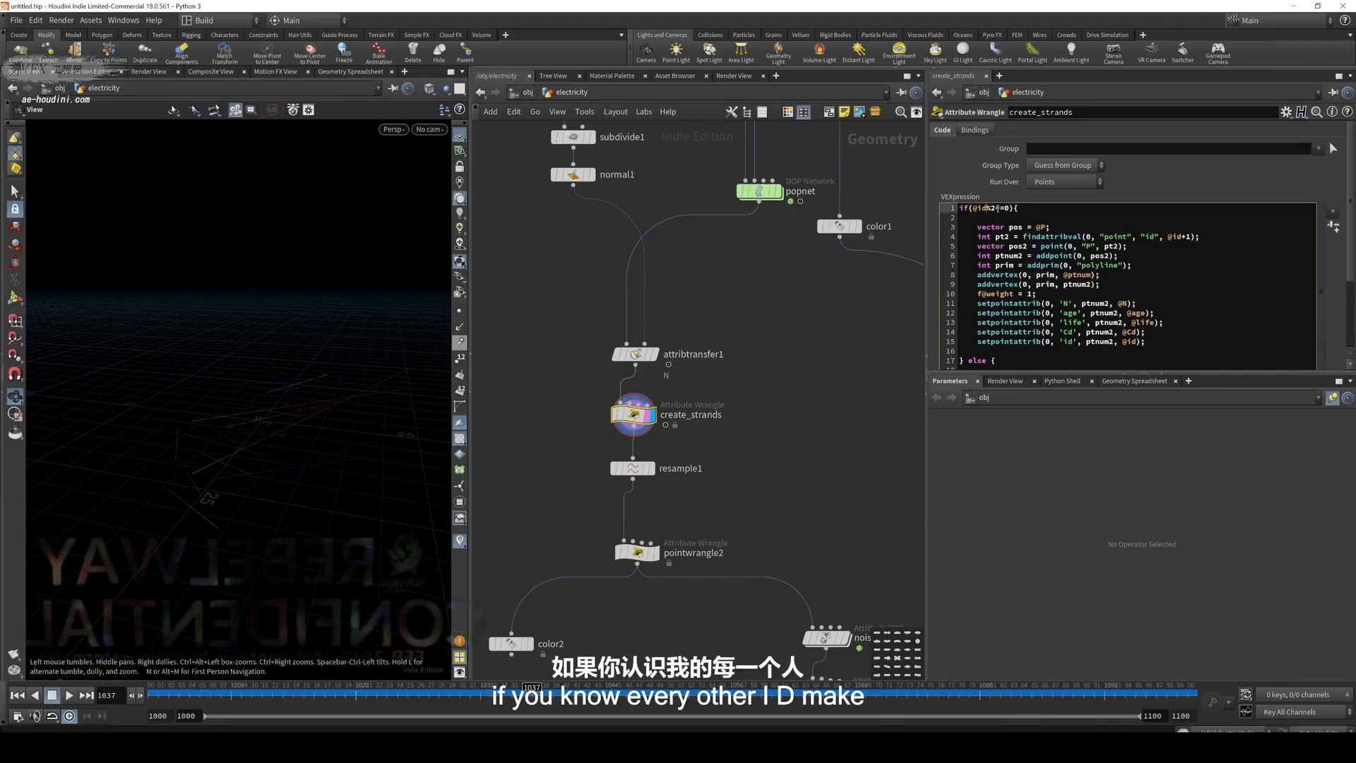
left_click(1059, 342)
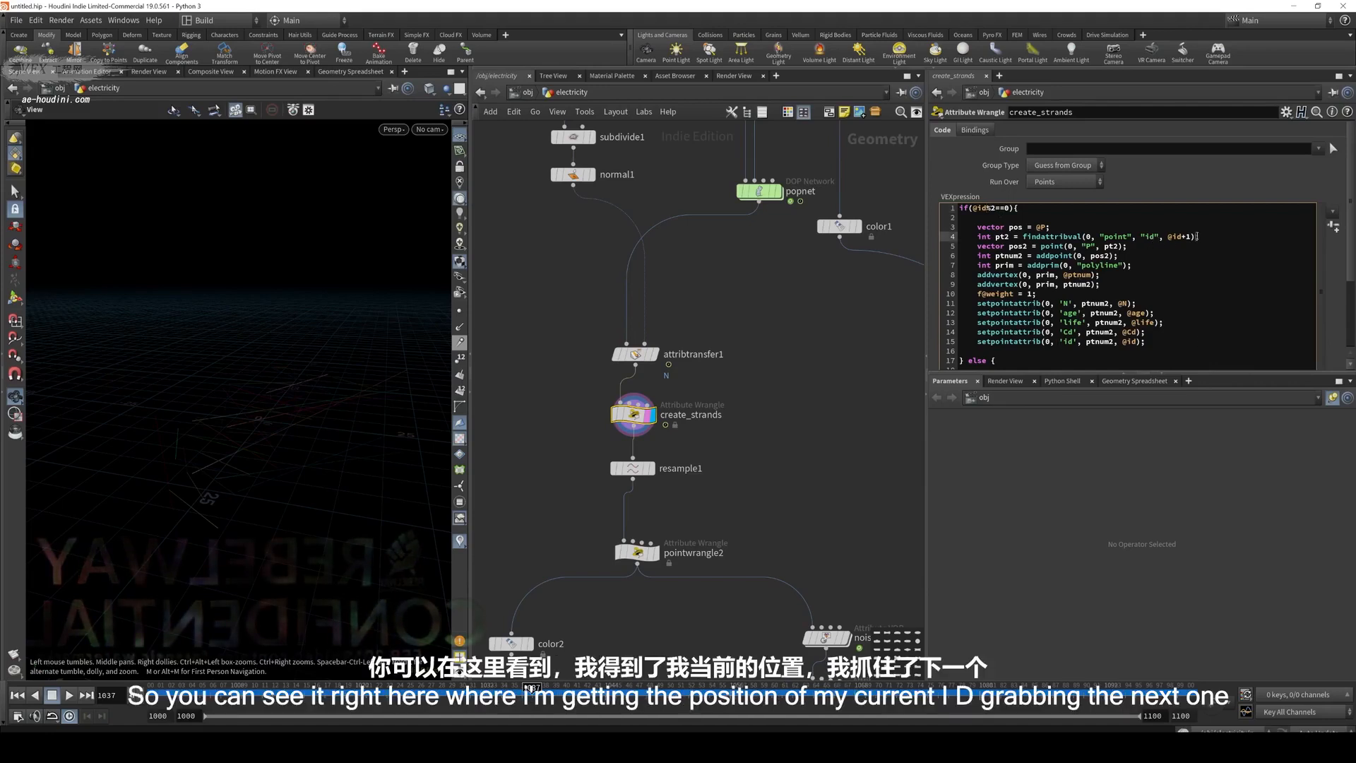
left_click_drag(1197, 237, 978, 237)
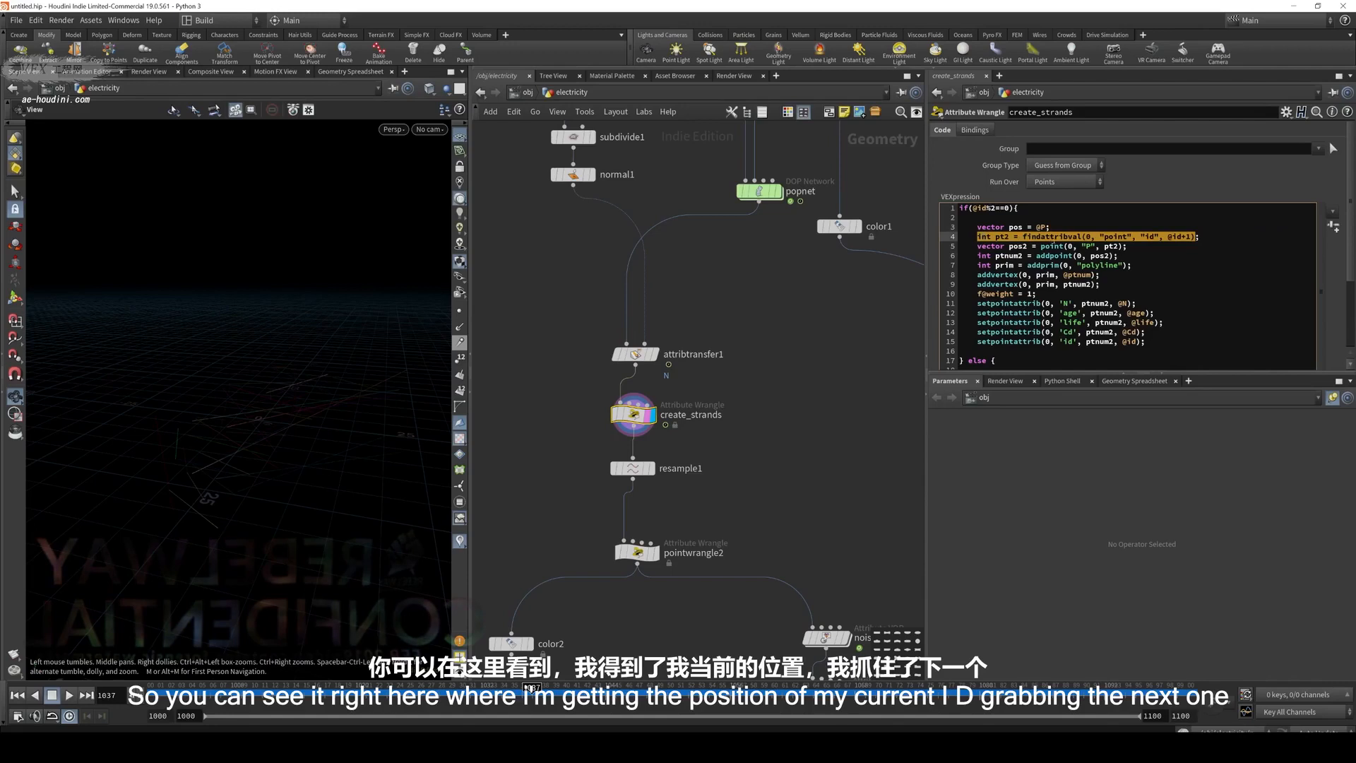
left_click(1035, 227)
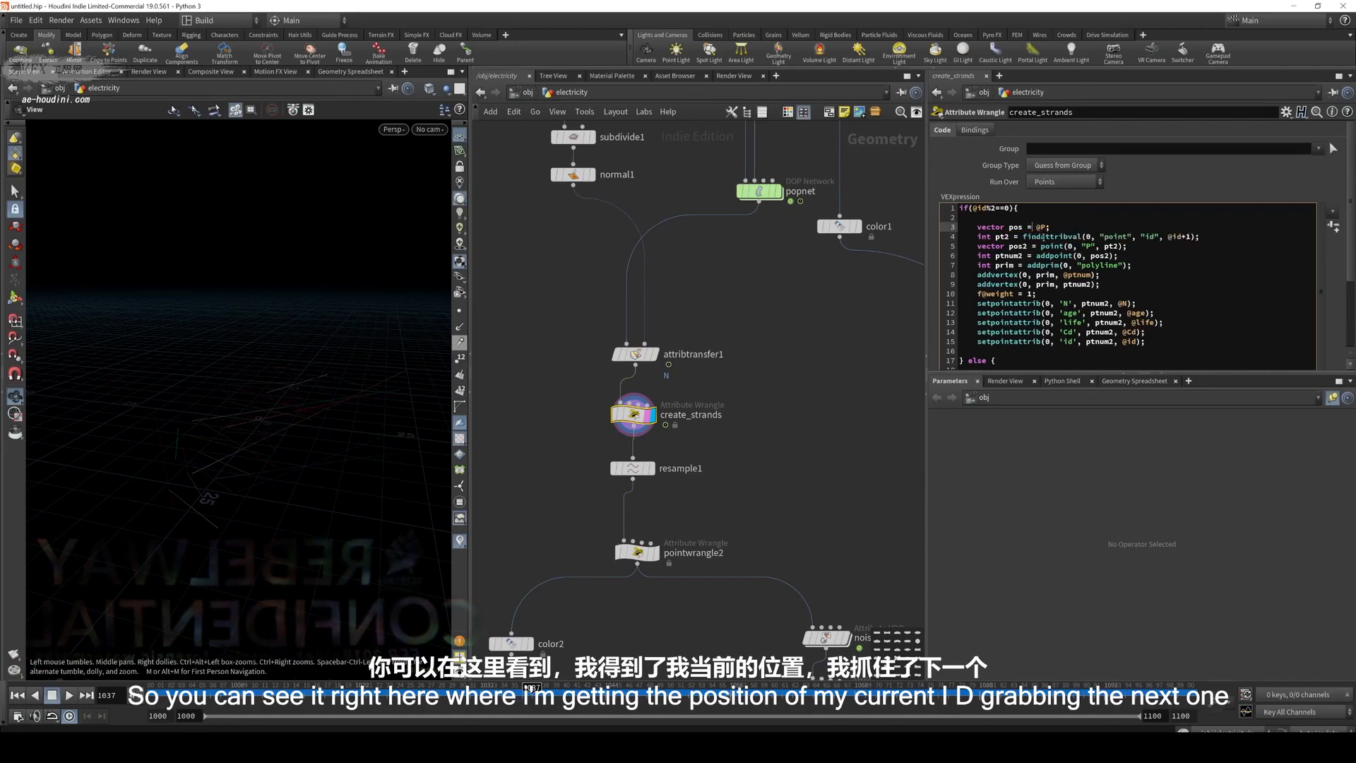
left_click(1131, 236)
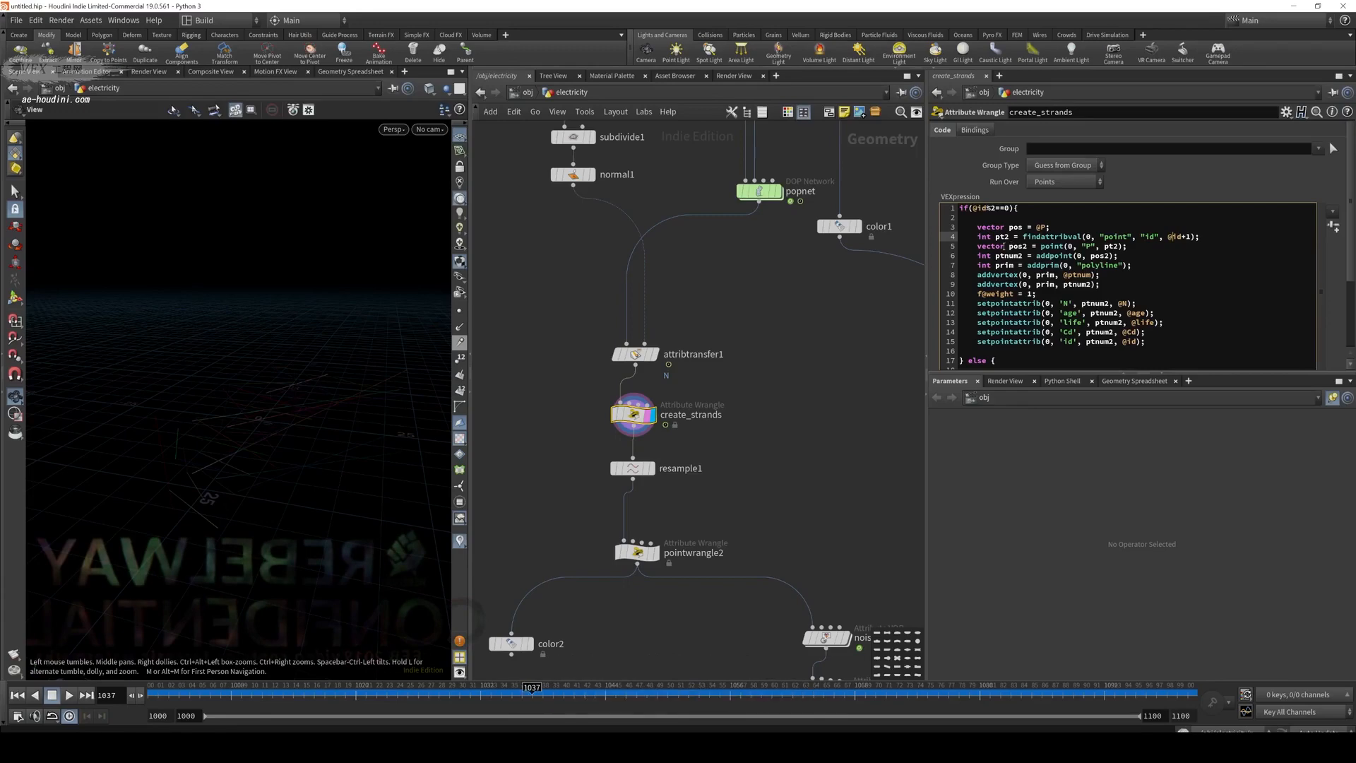
Examine the create_strands lines that add the second point and polyline, set the weight and copy the point attributes
double_click(1052, 247)
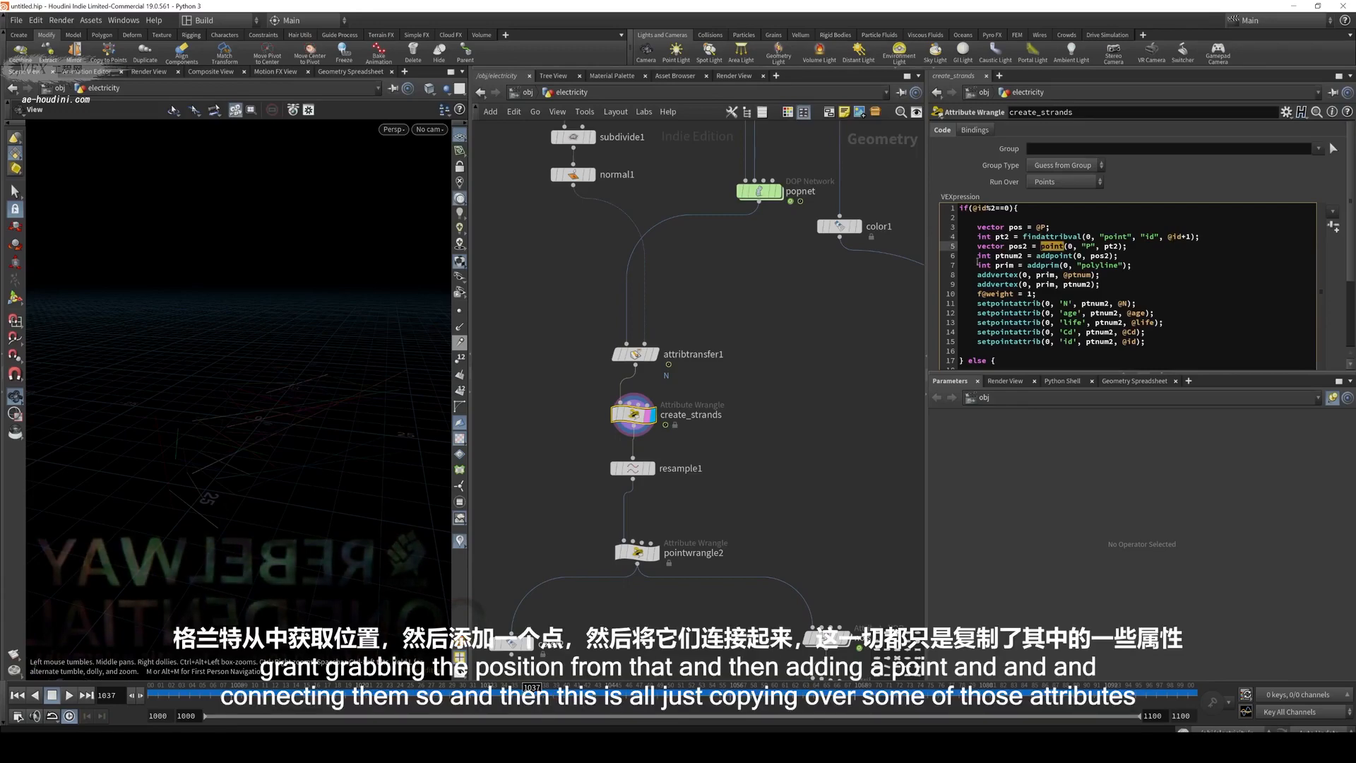
double_click(1014, 256)
left_click(1064, 256)
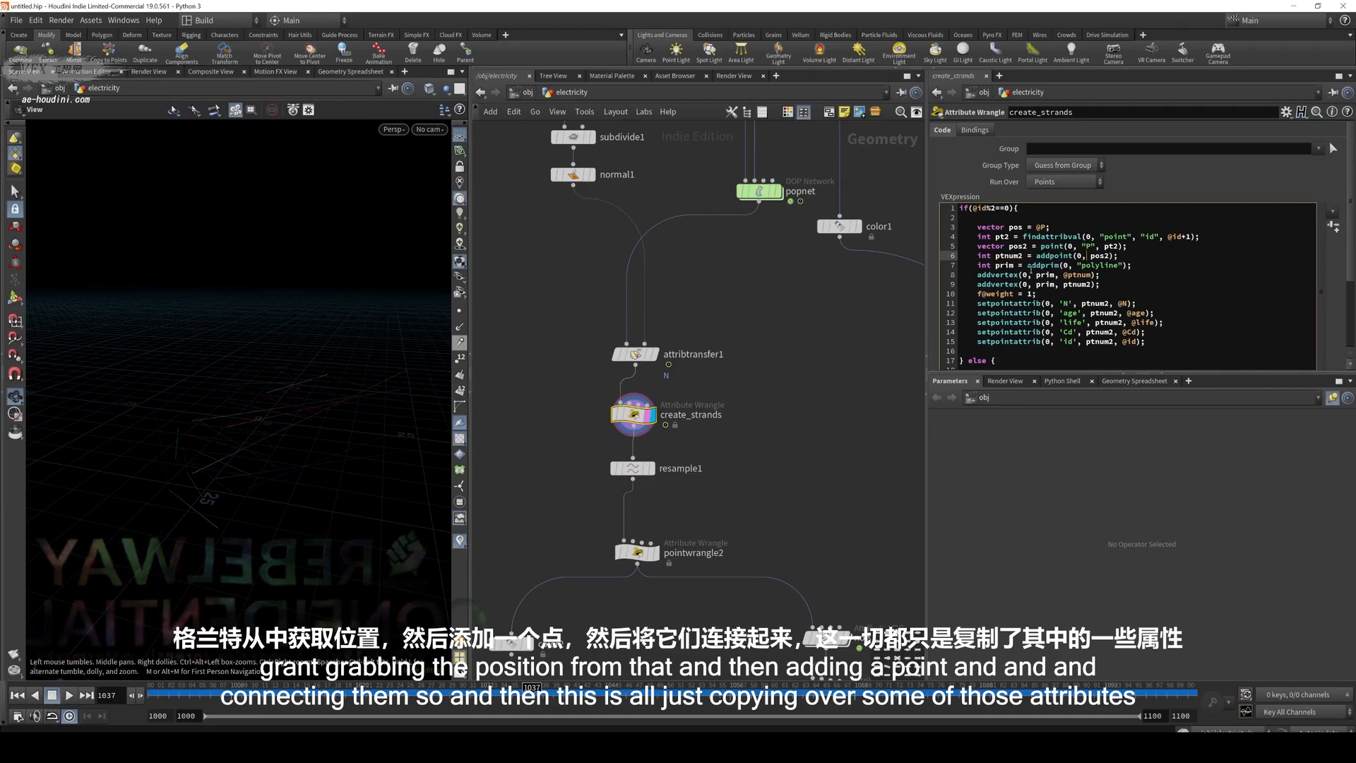
double_click(1038, 265)
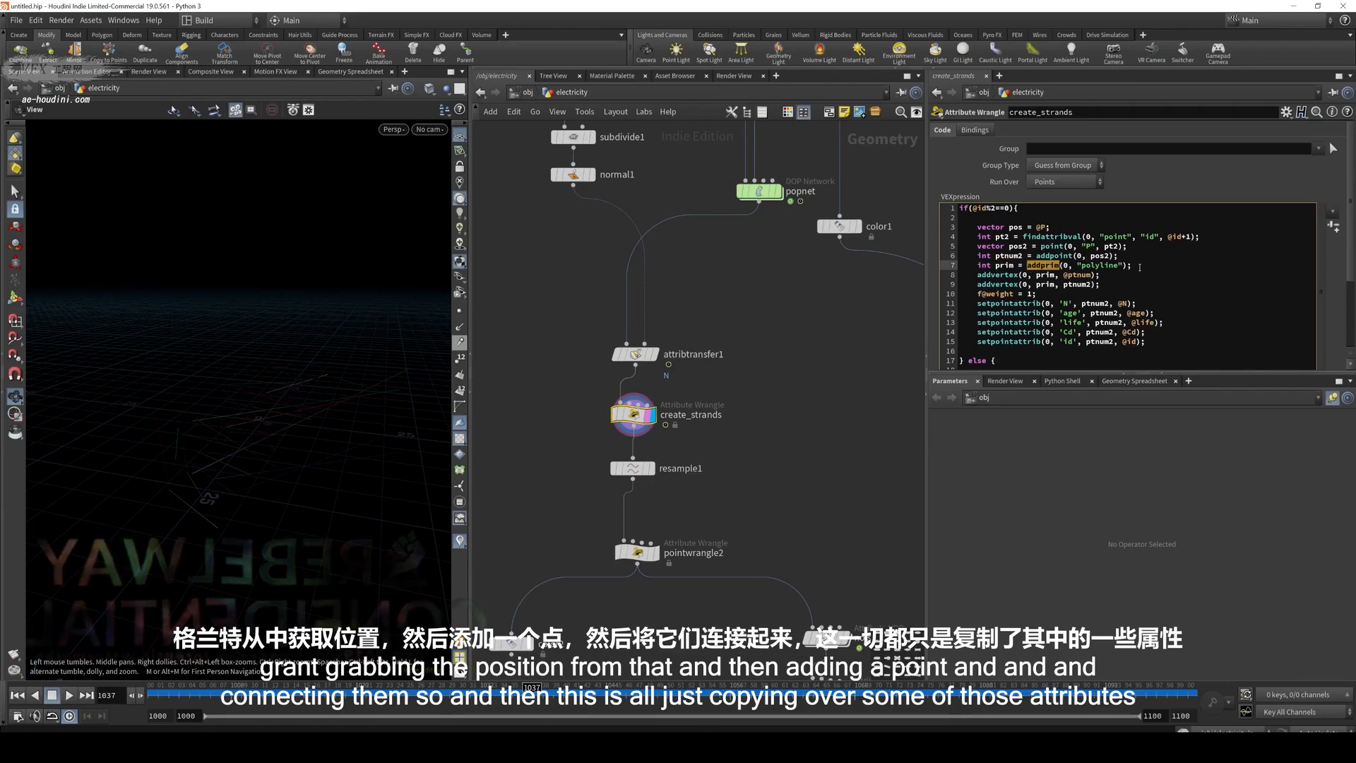
left_click_drag(1056, 297, 871, 292)
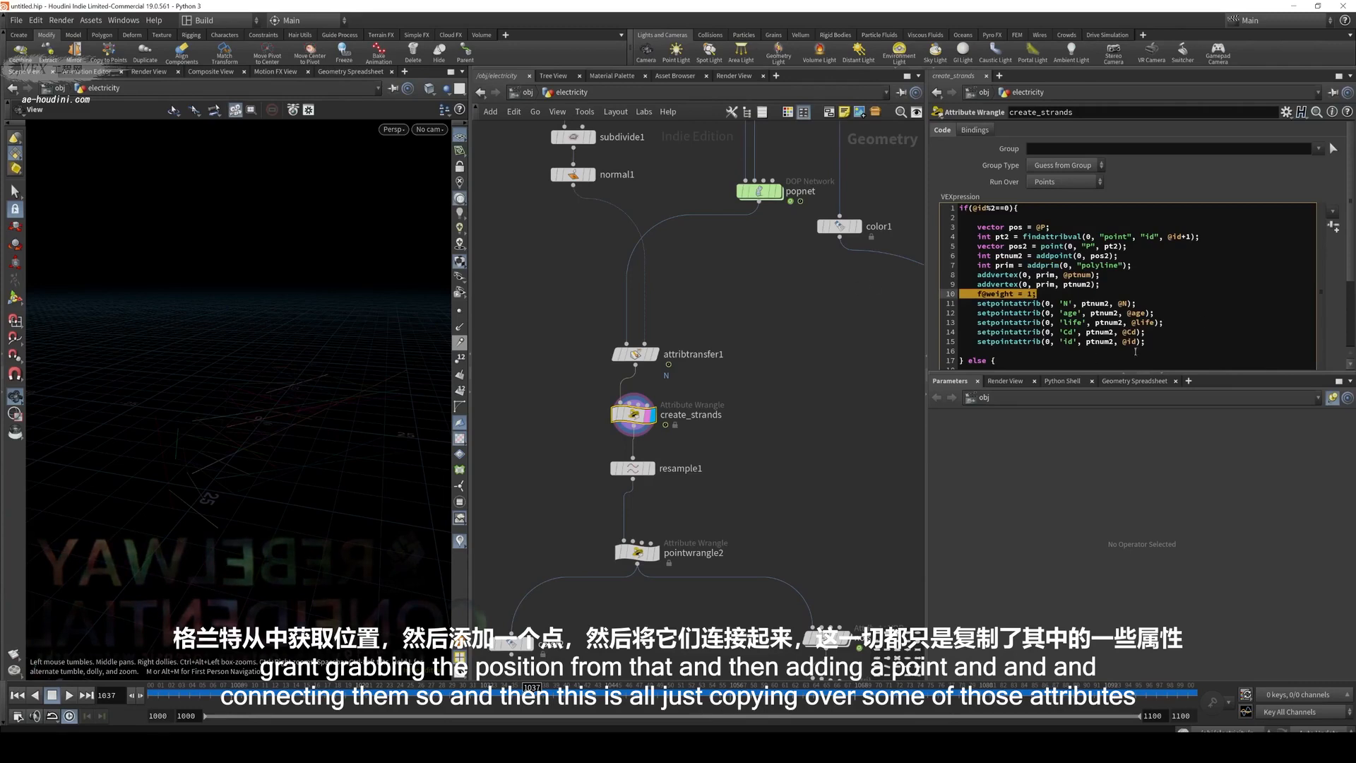
left_click_drag(1146, 342, 932, 305)
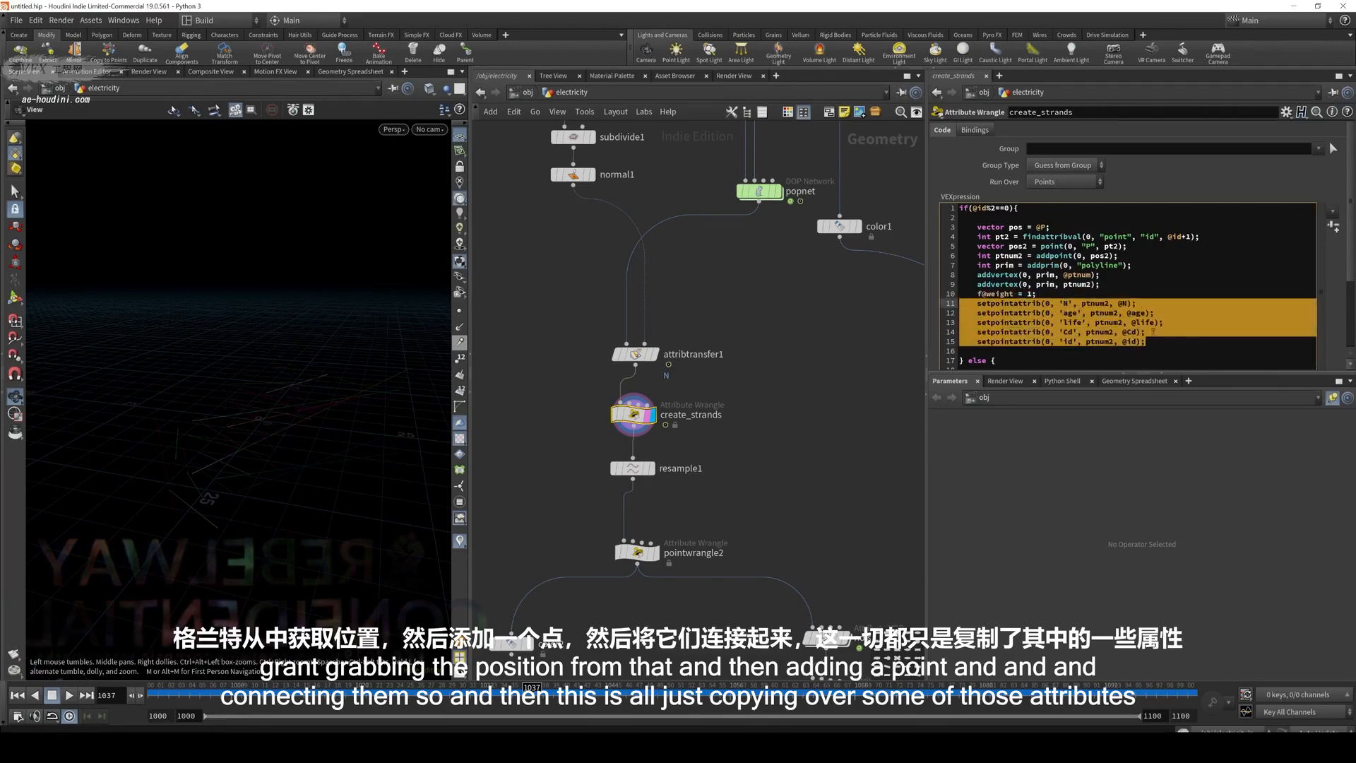
Examine the else branch of the create_strands code, where removepoint deletes the remaining points
scroll(1012, 296, "down", 2)
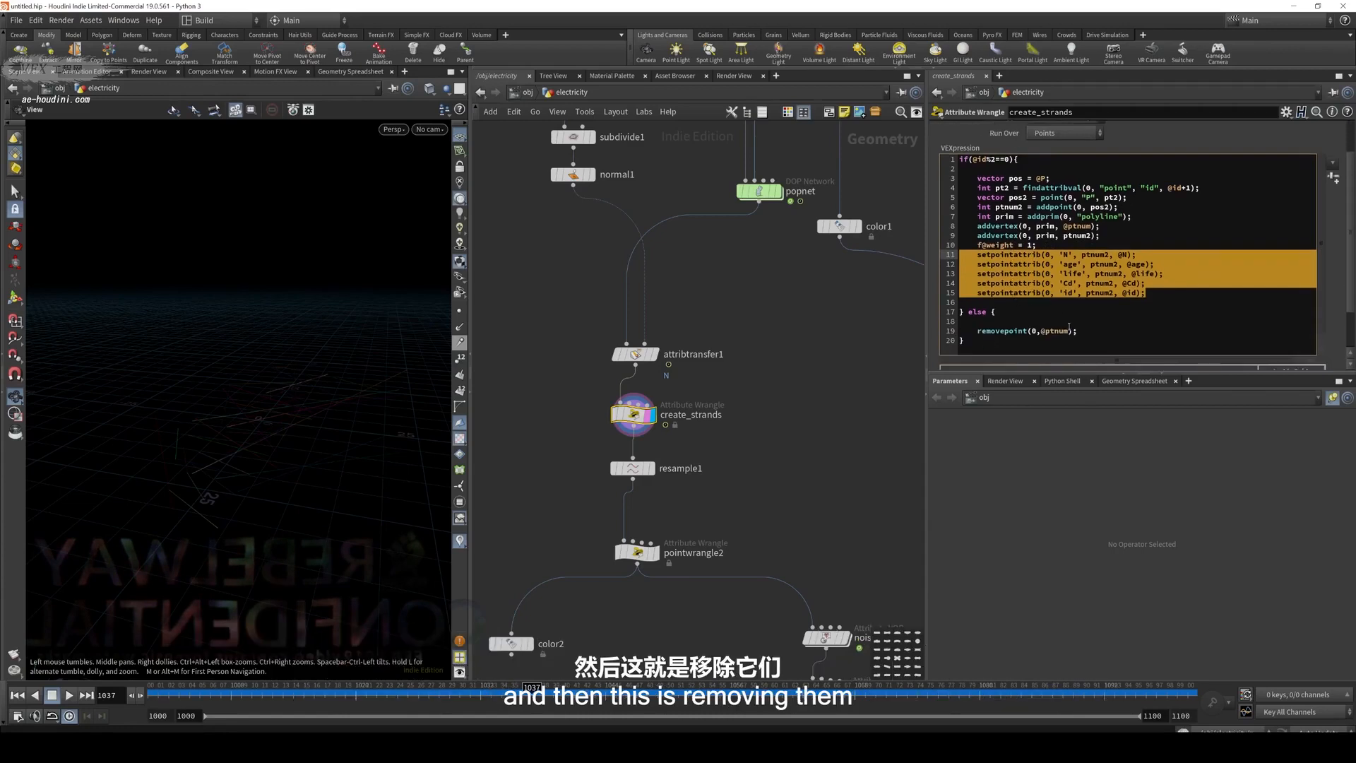
left_click_drag(972, 342, 955, 331)
left_click(1078, 333)
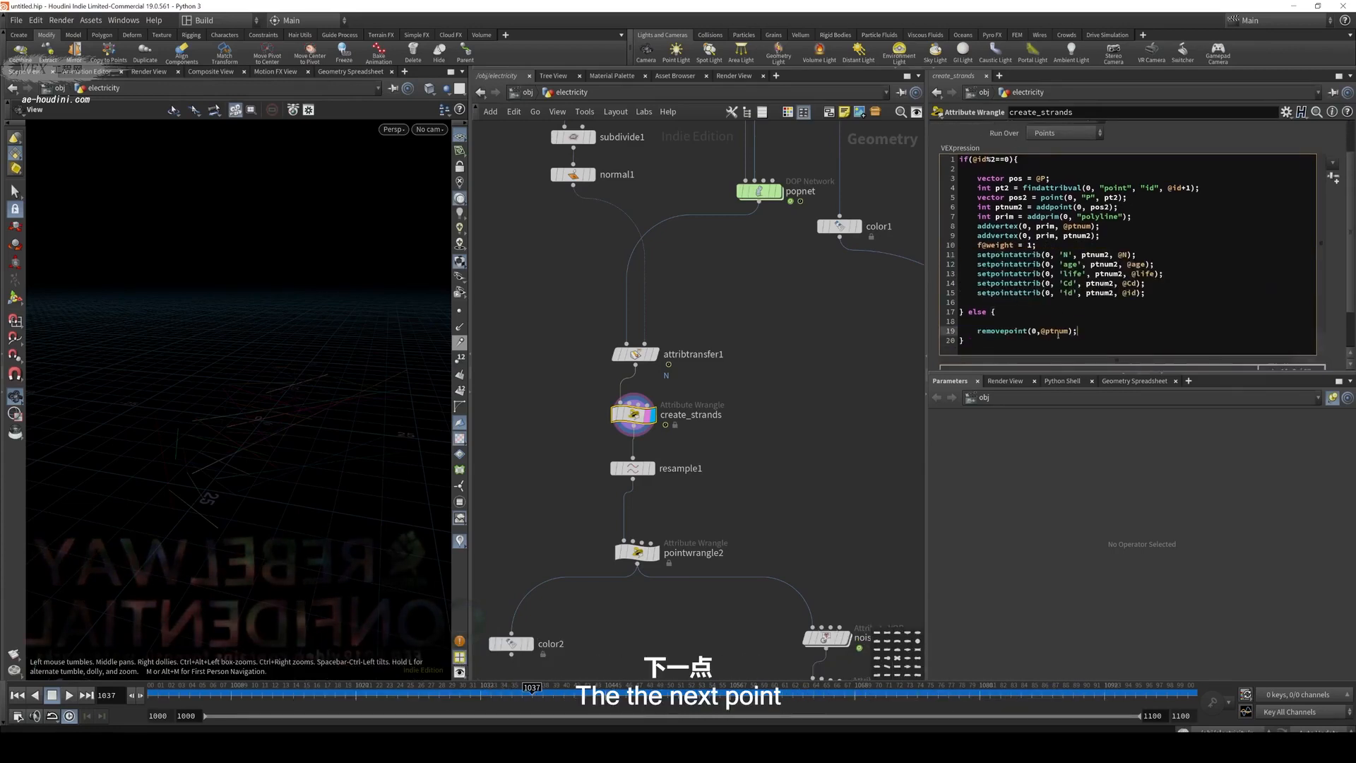
left_click(1092, 325)
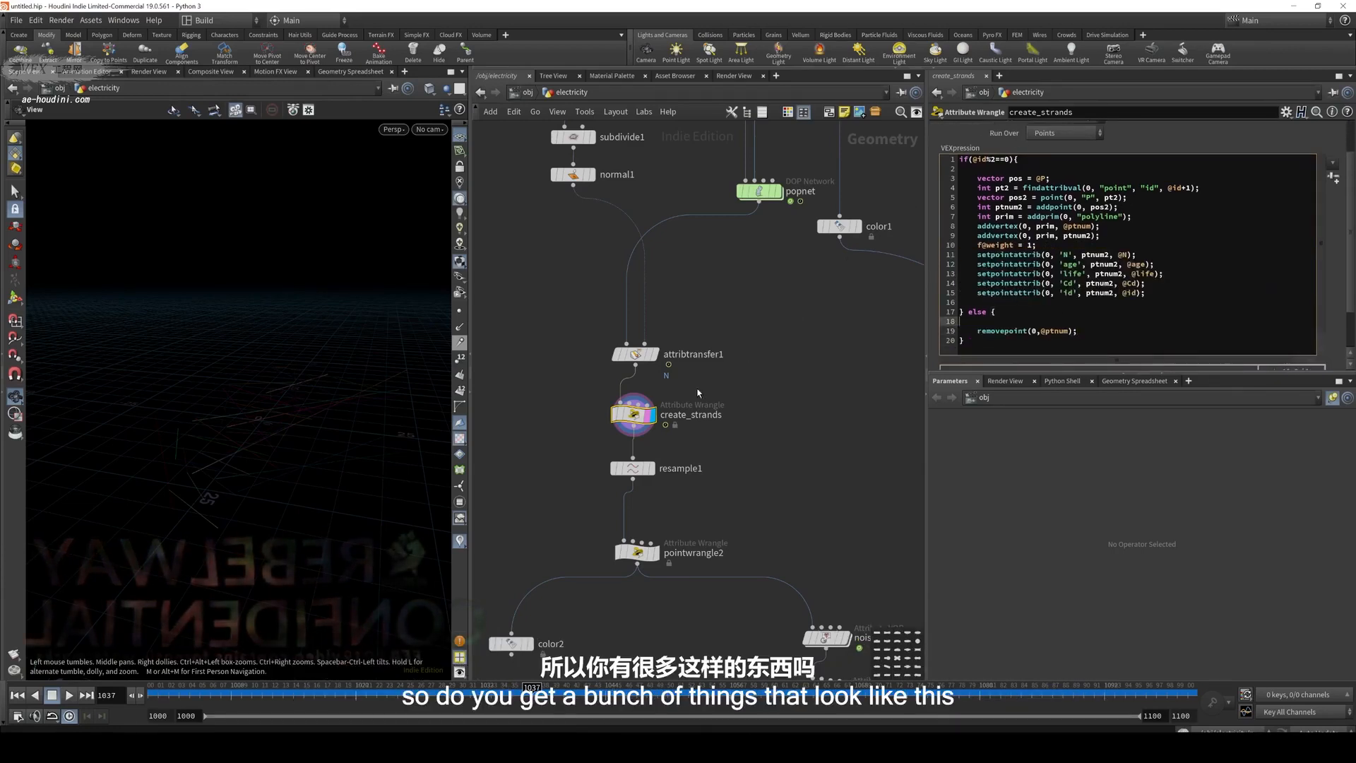
Display resample1 and play the timeline from frame 1000 to watch the resampled strands
left_click(633, 469)
left_click_drag(294, 444, 333, 481)
left_click(177, 697)
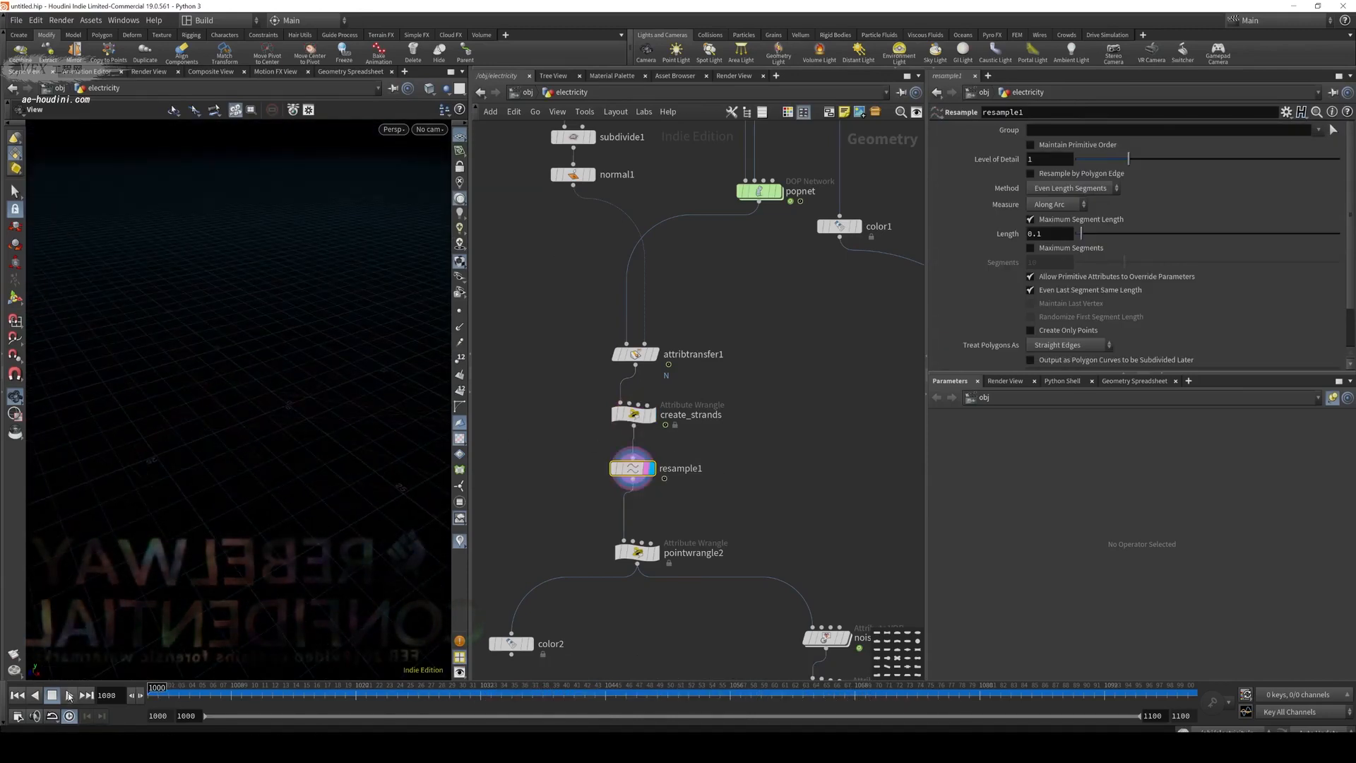
left_click(69, 695)
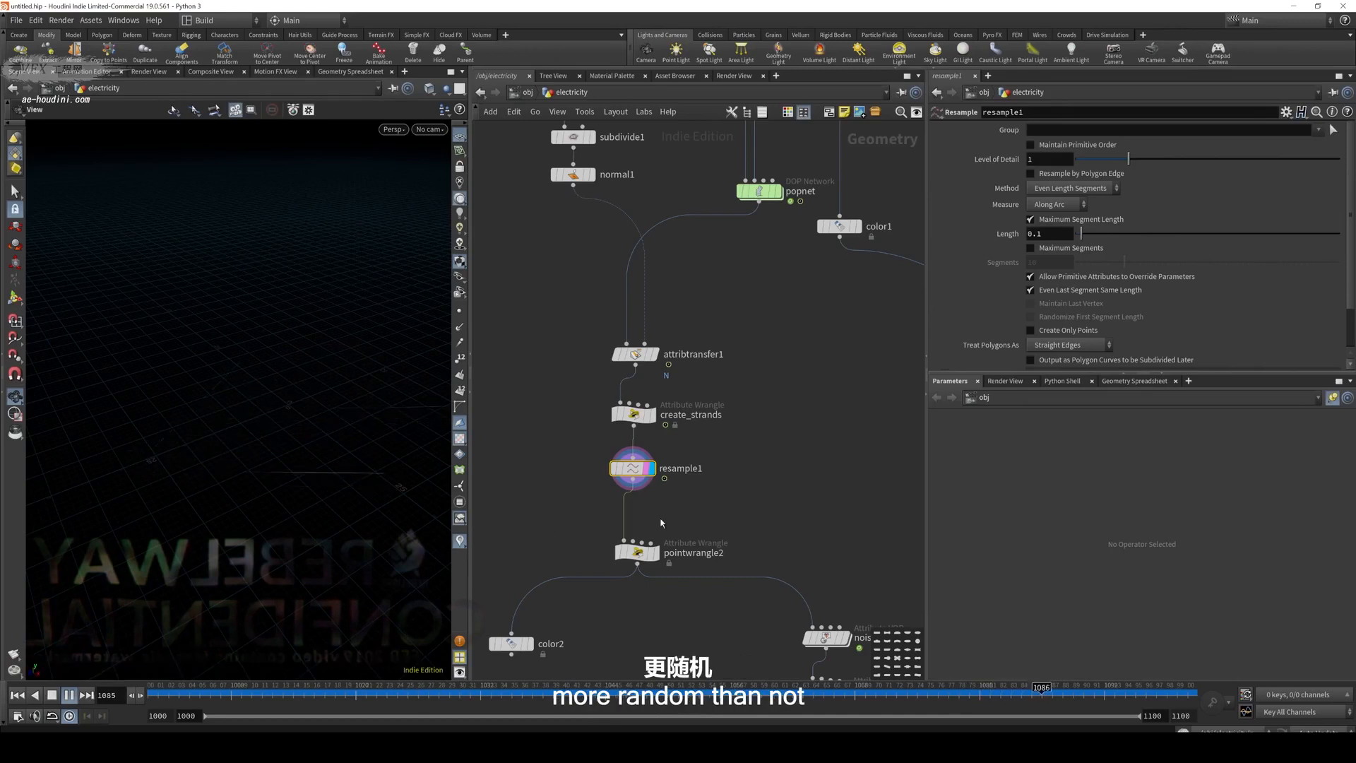
Display pointwrangle2 and examine the strandweight line that uses the weight attribute in its VEX code
left_click(634, 553)
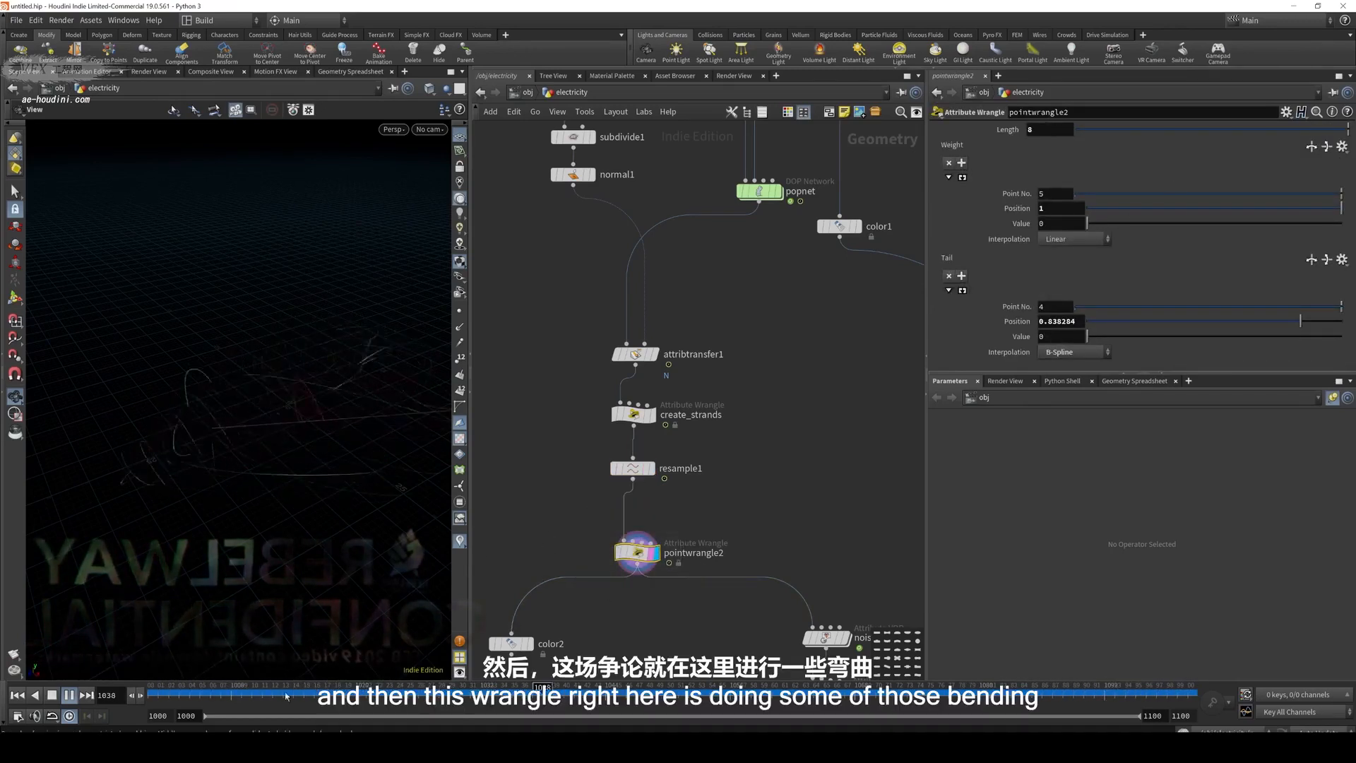
scroll(1164, 183, "up", 5)
left_click_drag(737, 536, 589, 630)
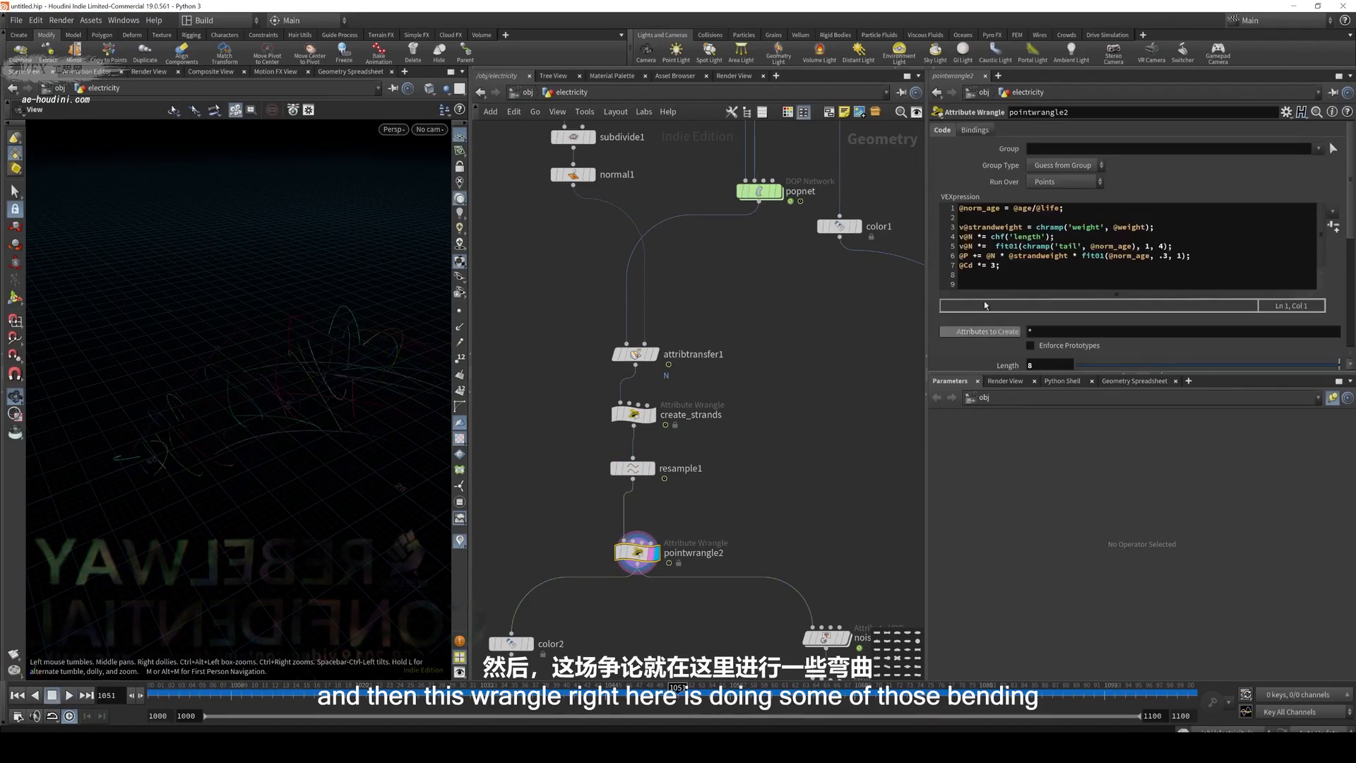
left_click(1108, 238)
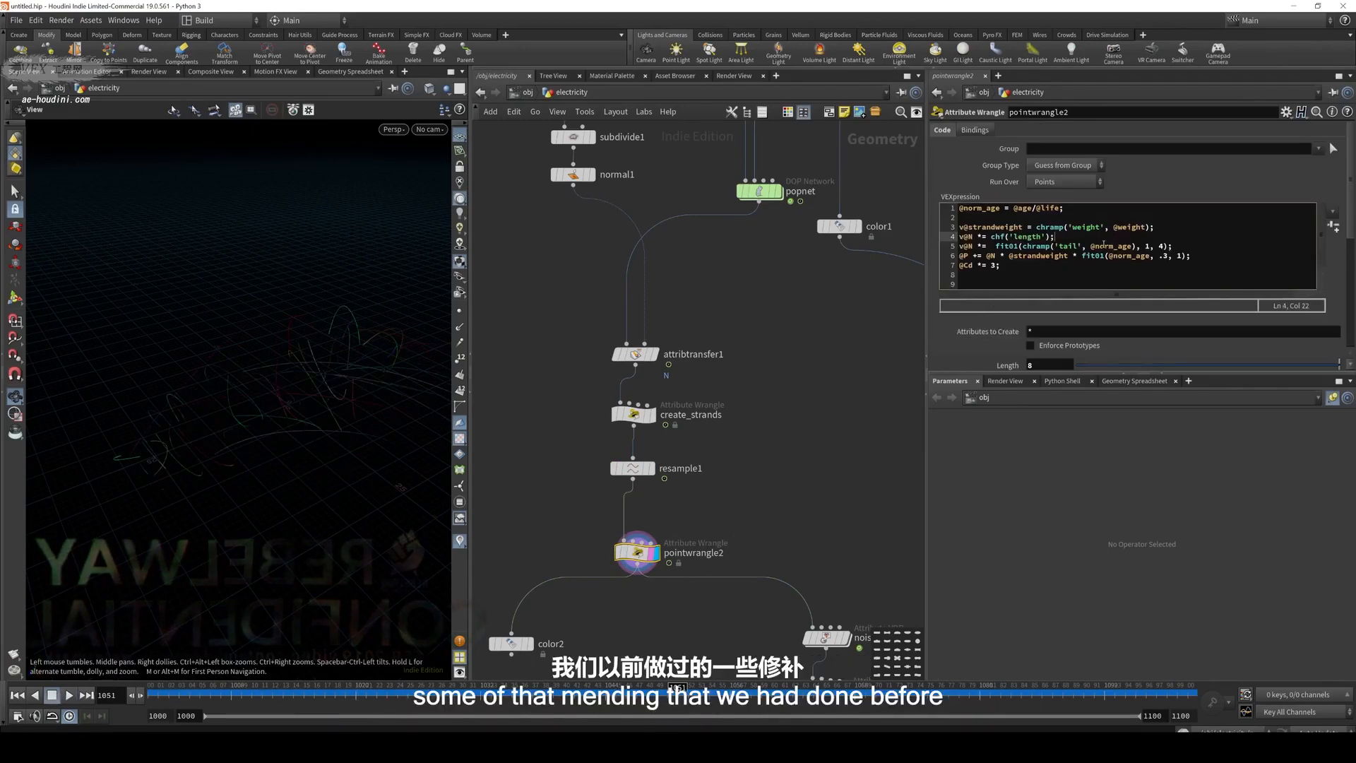
left_click(1023, 227)
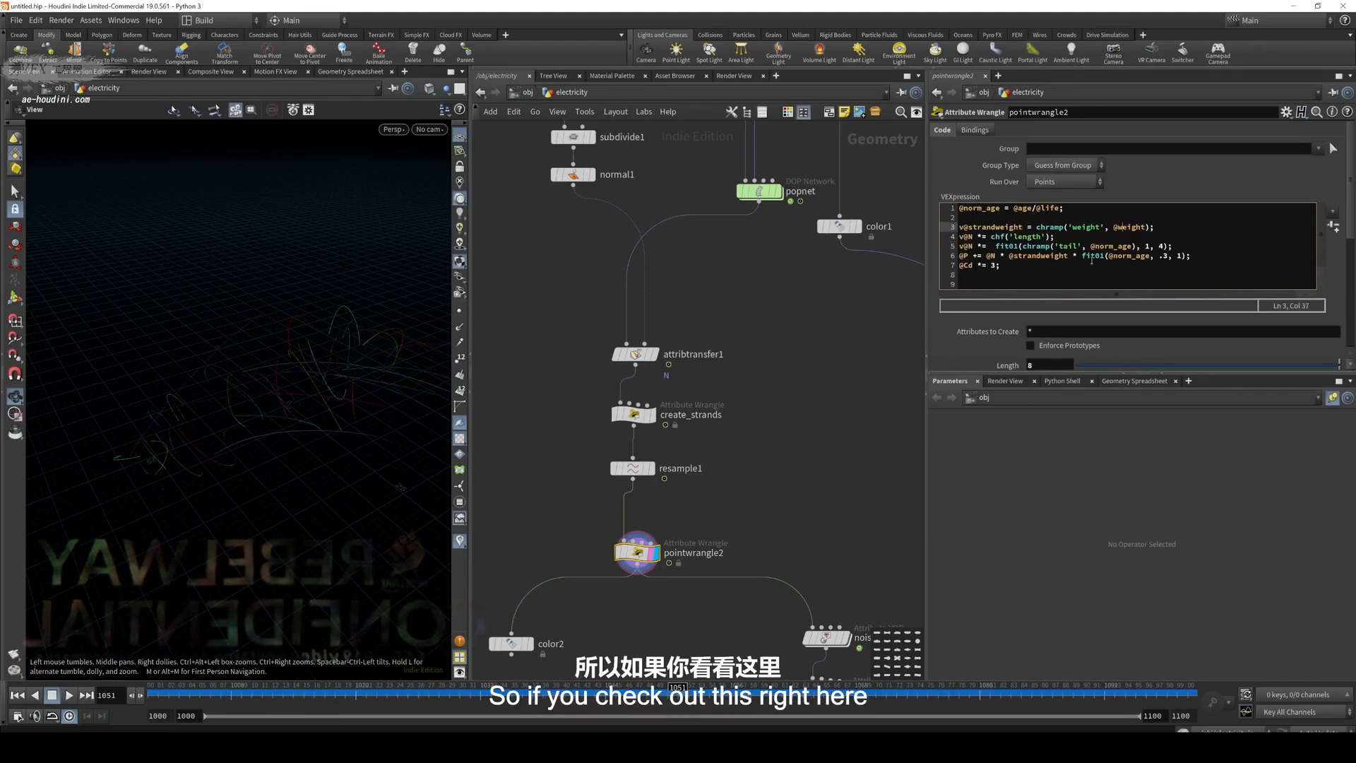
double_click(1140, 233)
Trace the weight attribute back to the f@weight line in create_strands, then check the resample1 settings
left_click(636, 415)
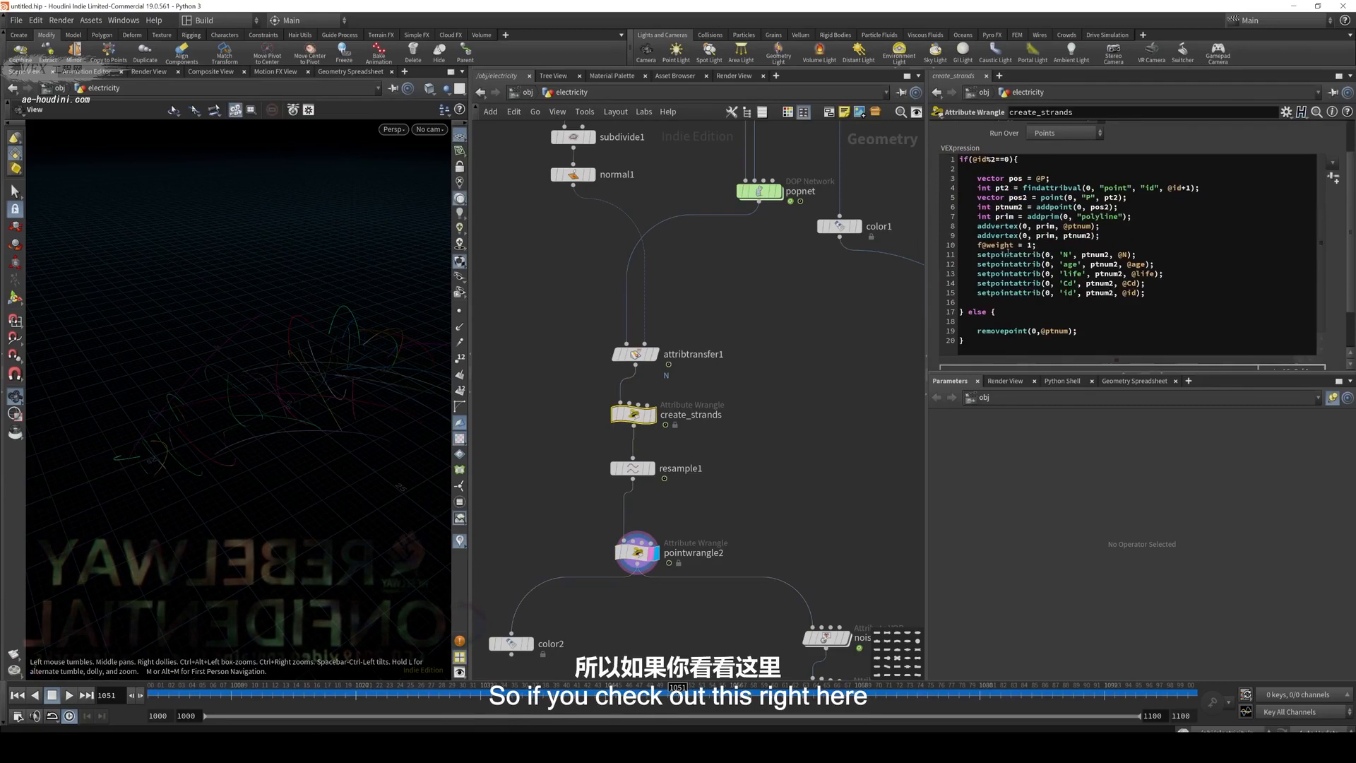
left_click_drag(1037, 245, 940, 247)
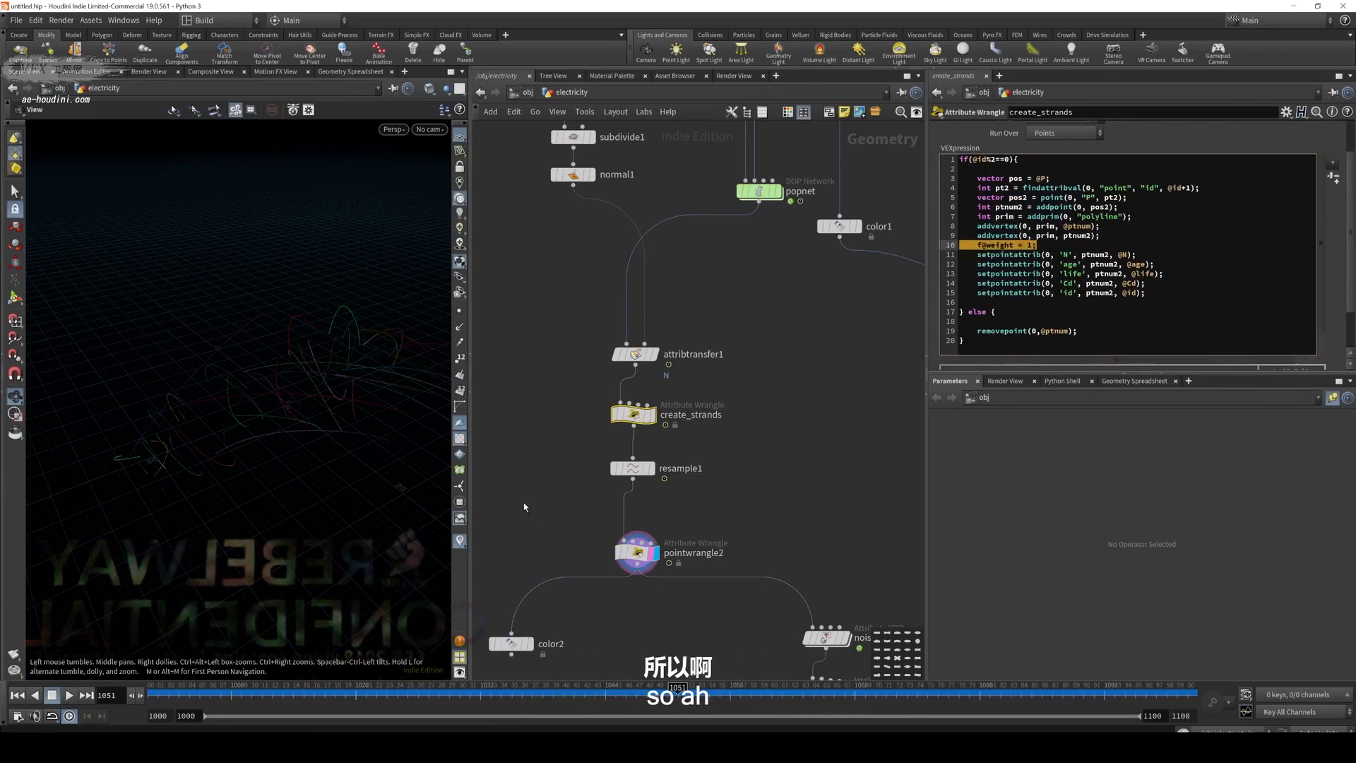
left_click(632, 468)
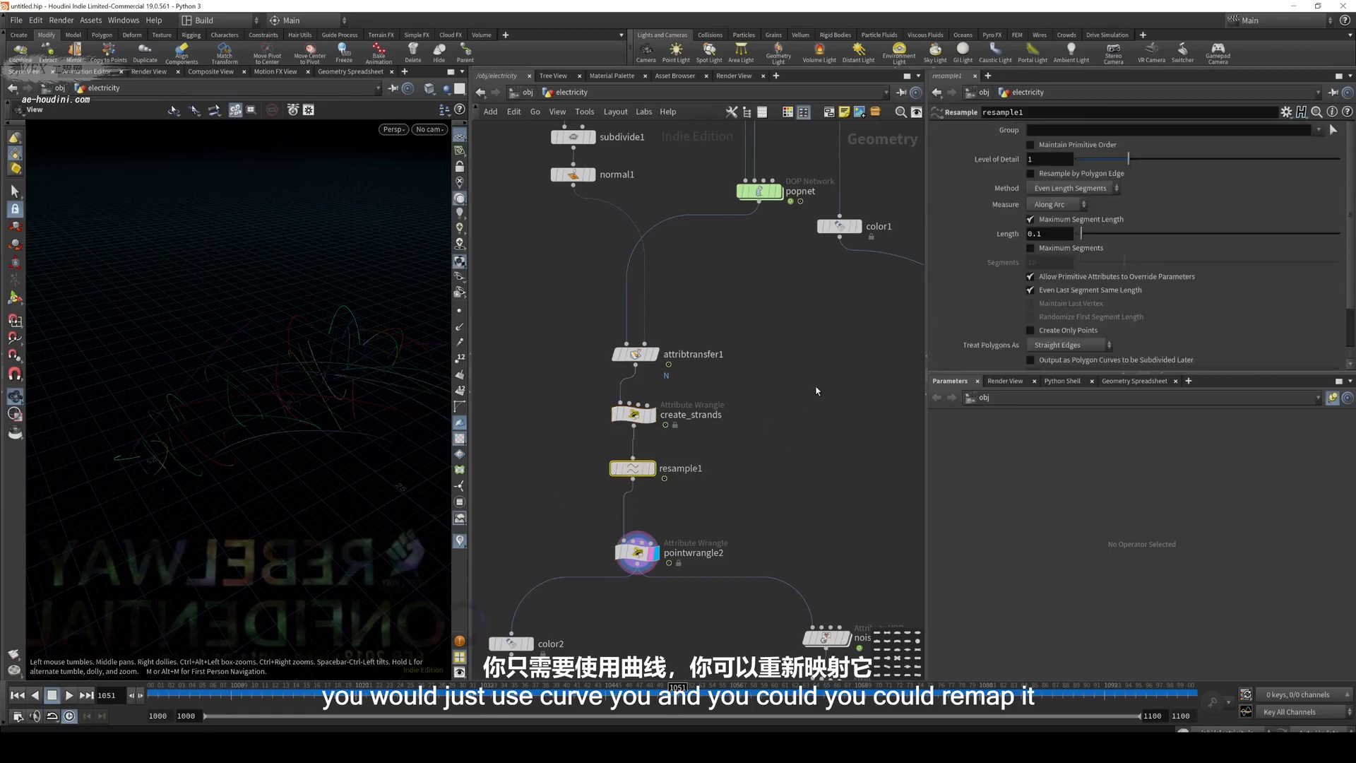
scroll(969, 296, "down", 2)
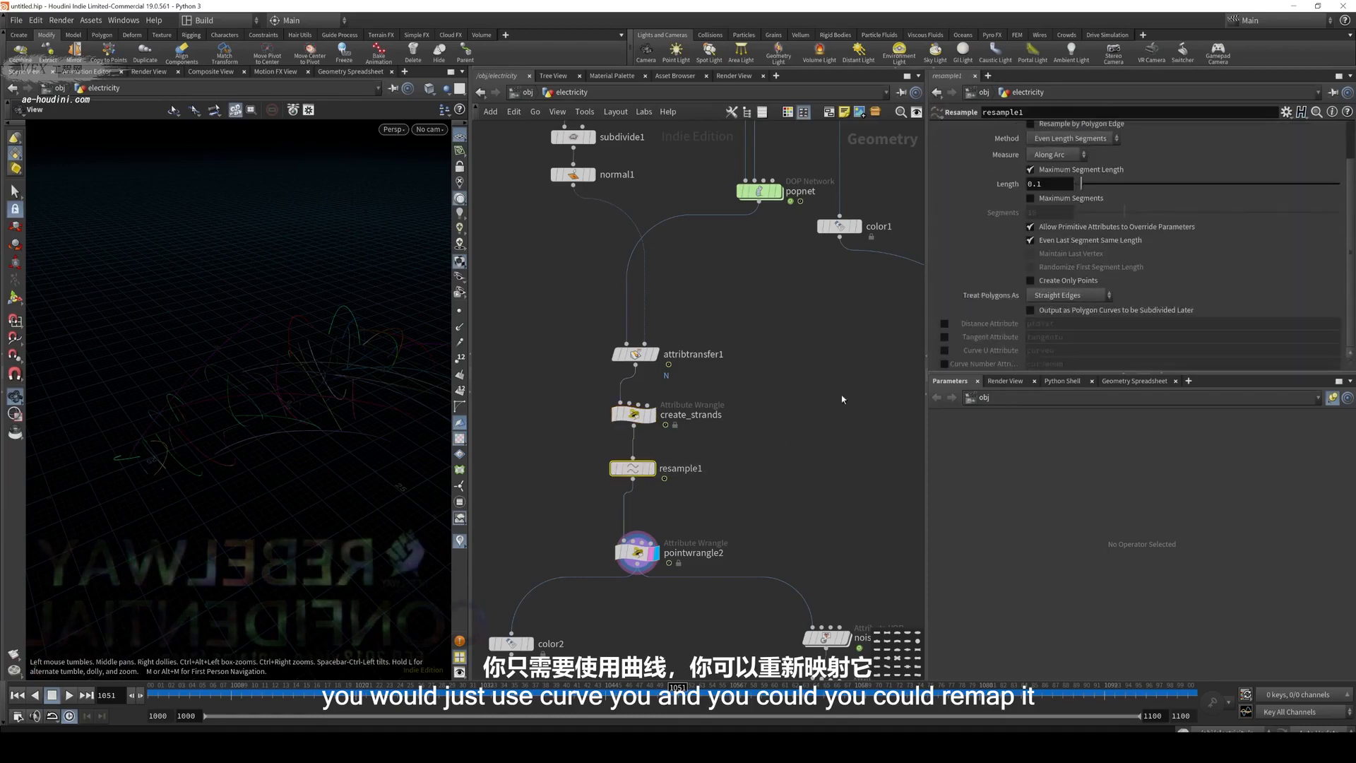
Review pointwrangle2's strandweight line with its weight ramp, and the line that scales the normals by length
left_click(636, 552)
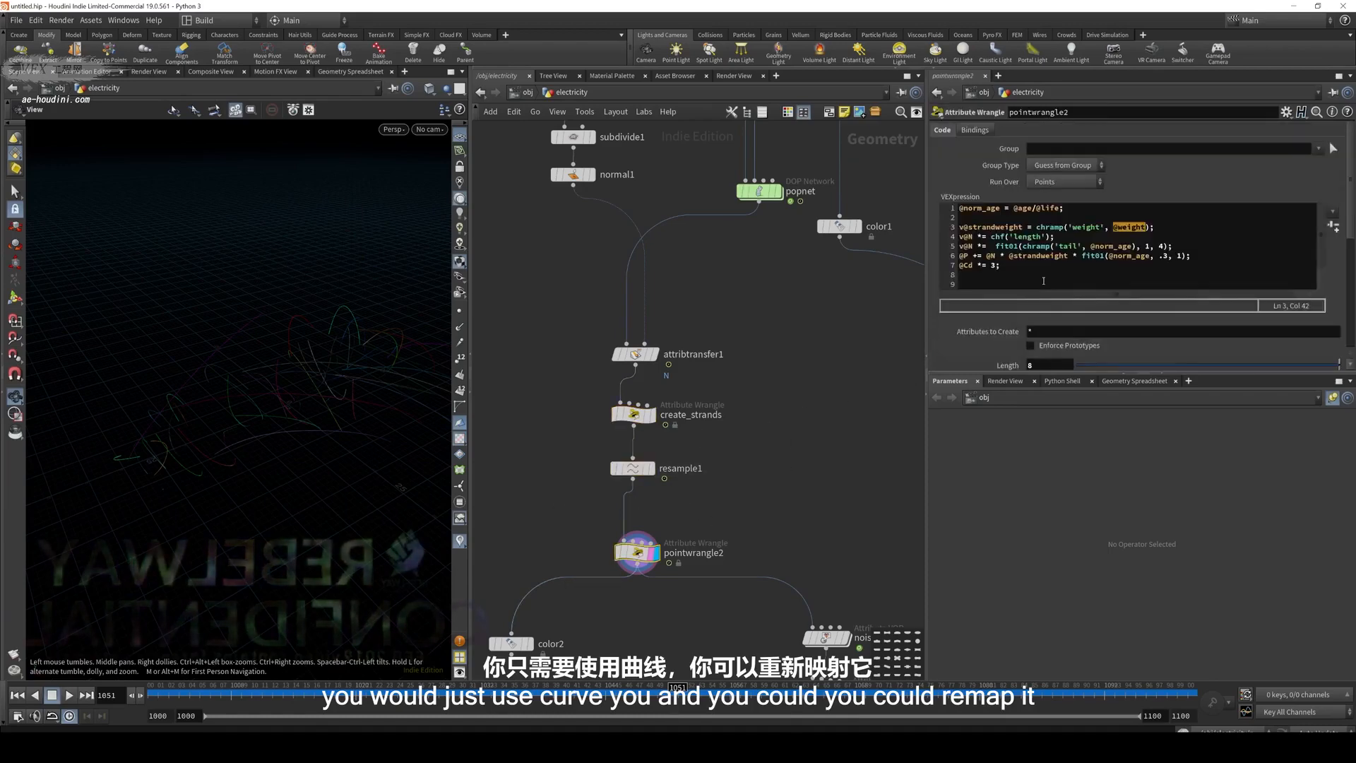
left_click(1058, 227)
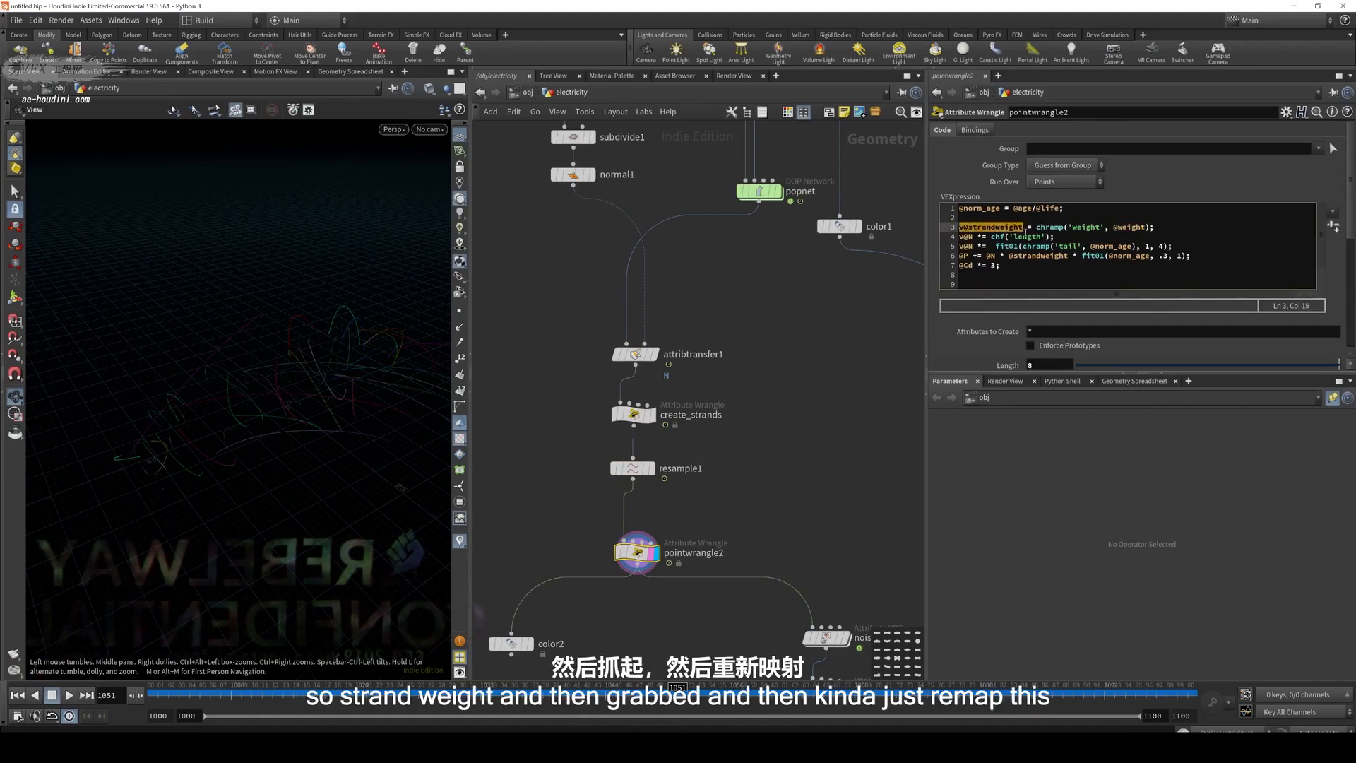
scroll(1018, 302, "down", 3)
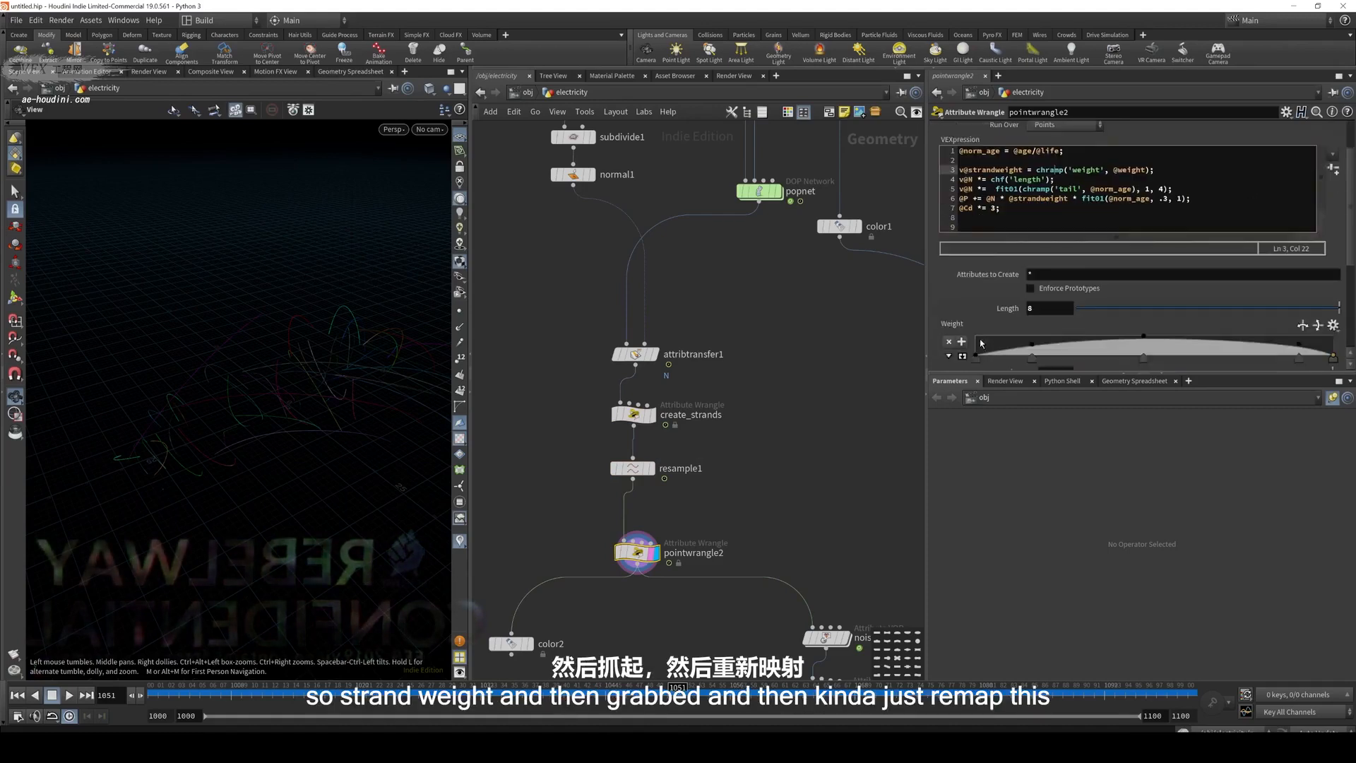
scroll(988, 281, "up", 3)
left_click_drag(1055, 224, 895, 226)
left_click(1012, 224)
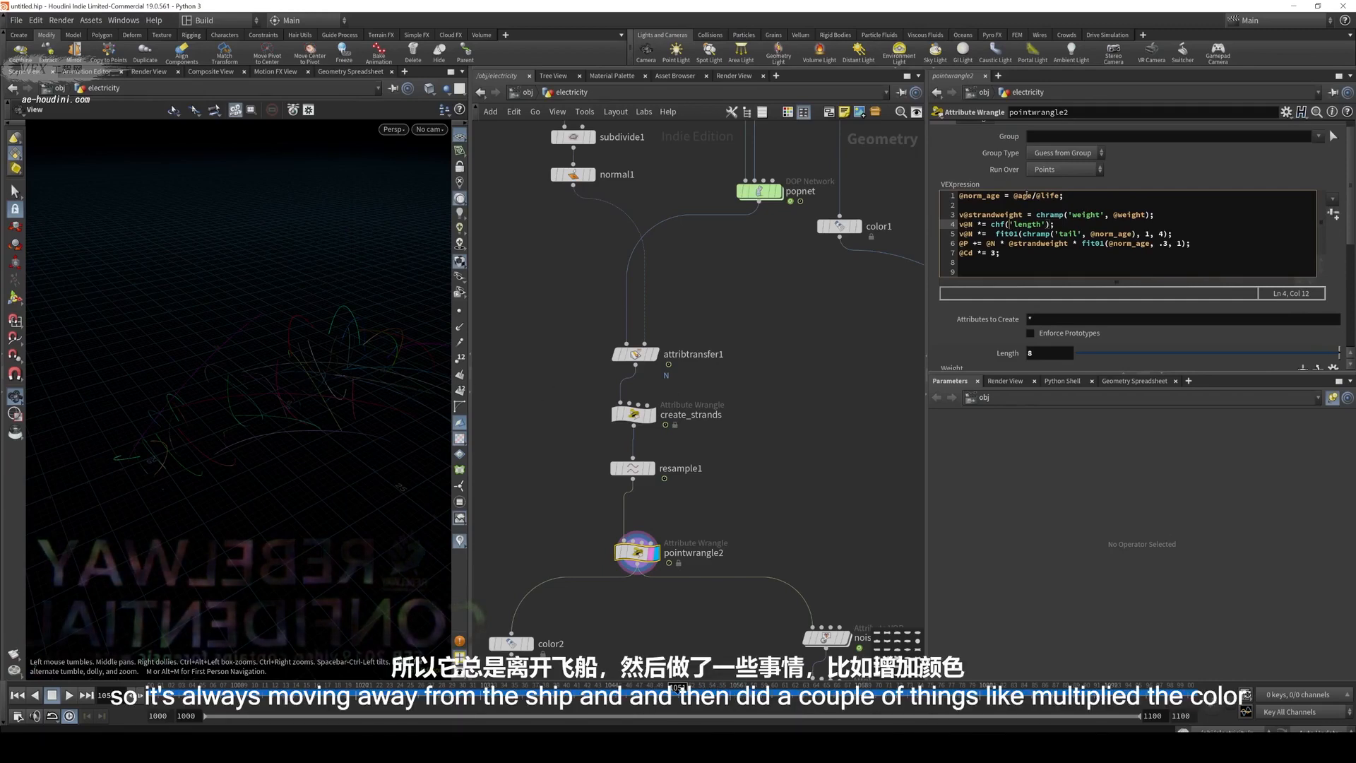
left_click(1025, 252)
left_click_drag(992, 253, 949, 257)
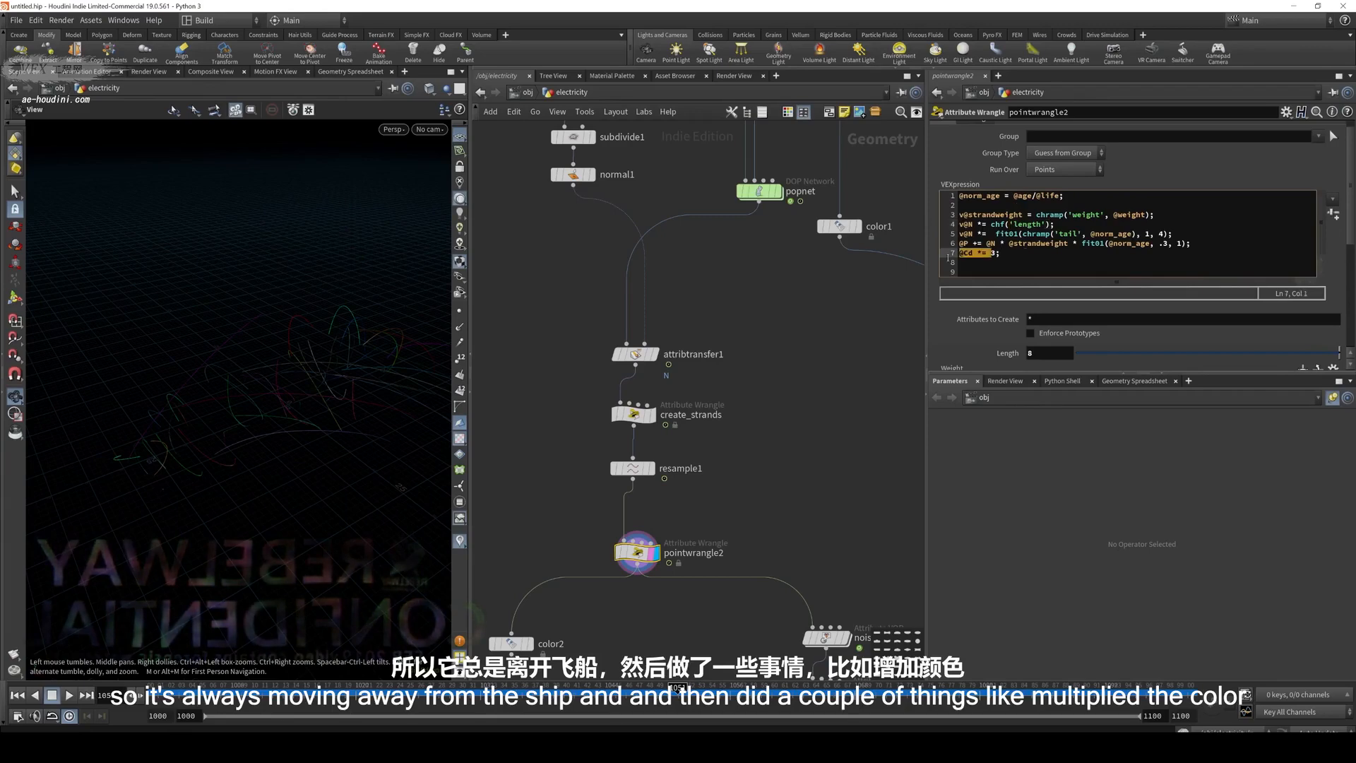
left_click_drag(1028, 243, 996, 244)
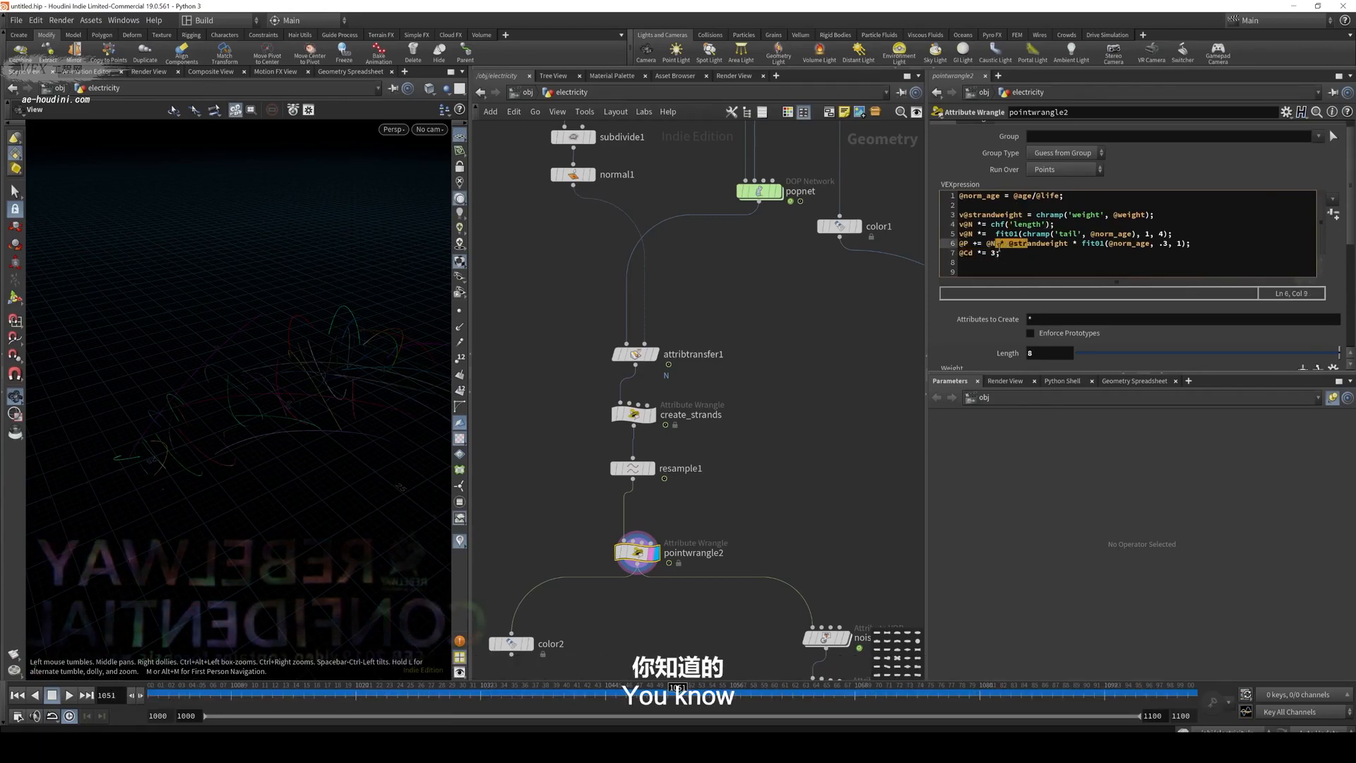
left_click(1008, 257)
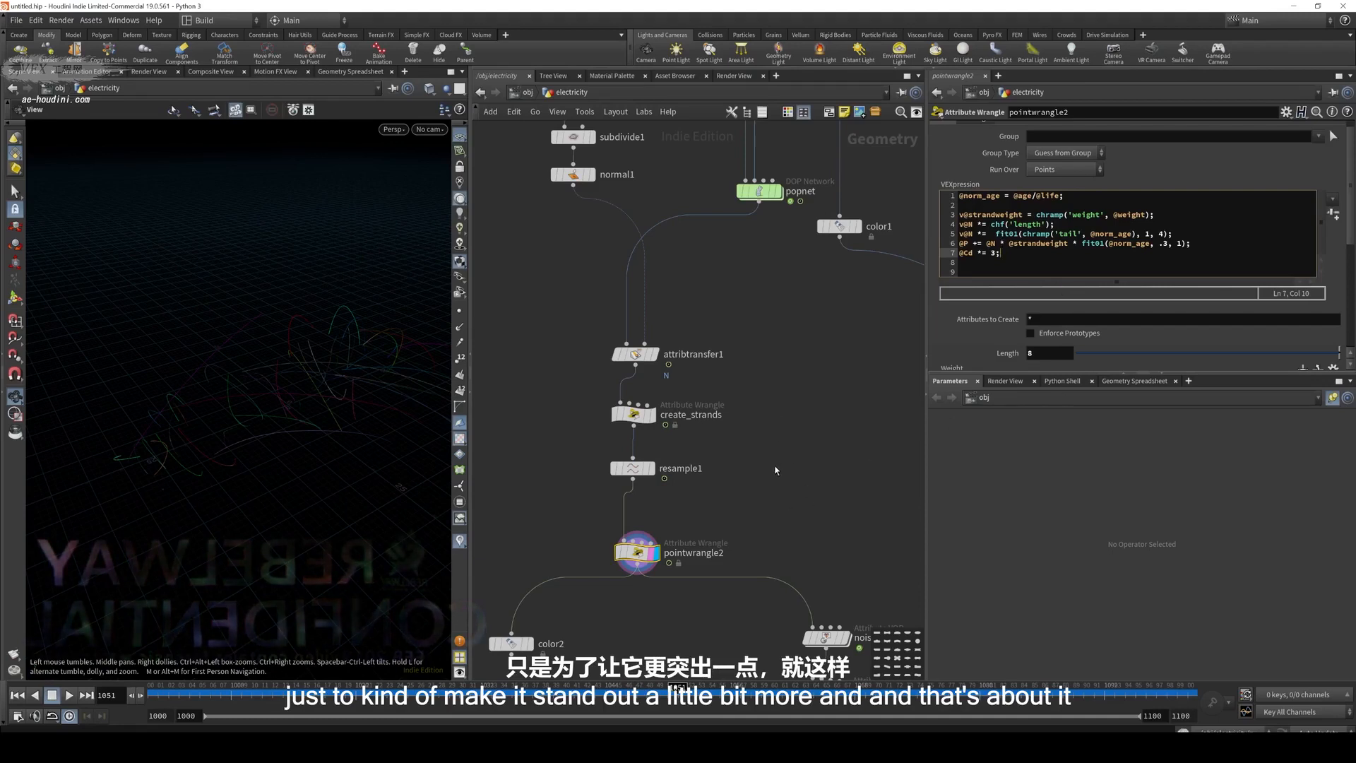
Scrub the timeline from frame 1010 to 1035 to check how the strands bend over time
scroll(776, 470, "down", 3)
middle_click_drag(775, 471, 732, 389)
left_click_drag(321, 404, 405, 377)
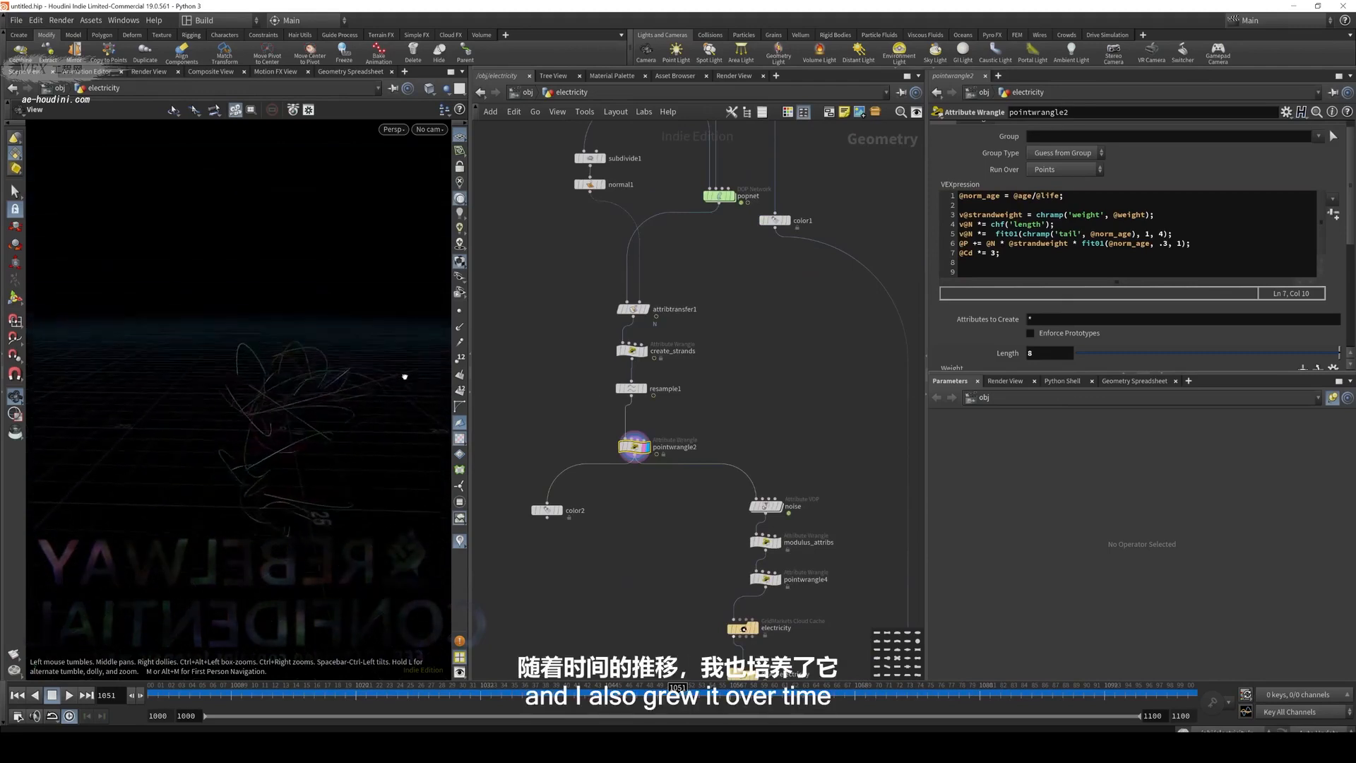
left_click(263, 695)
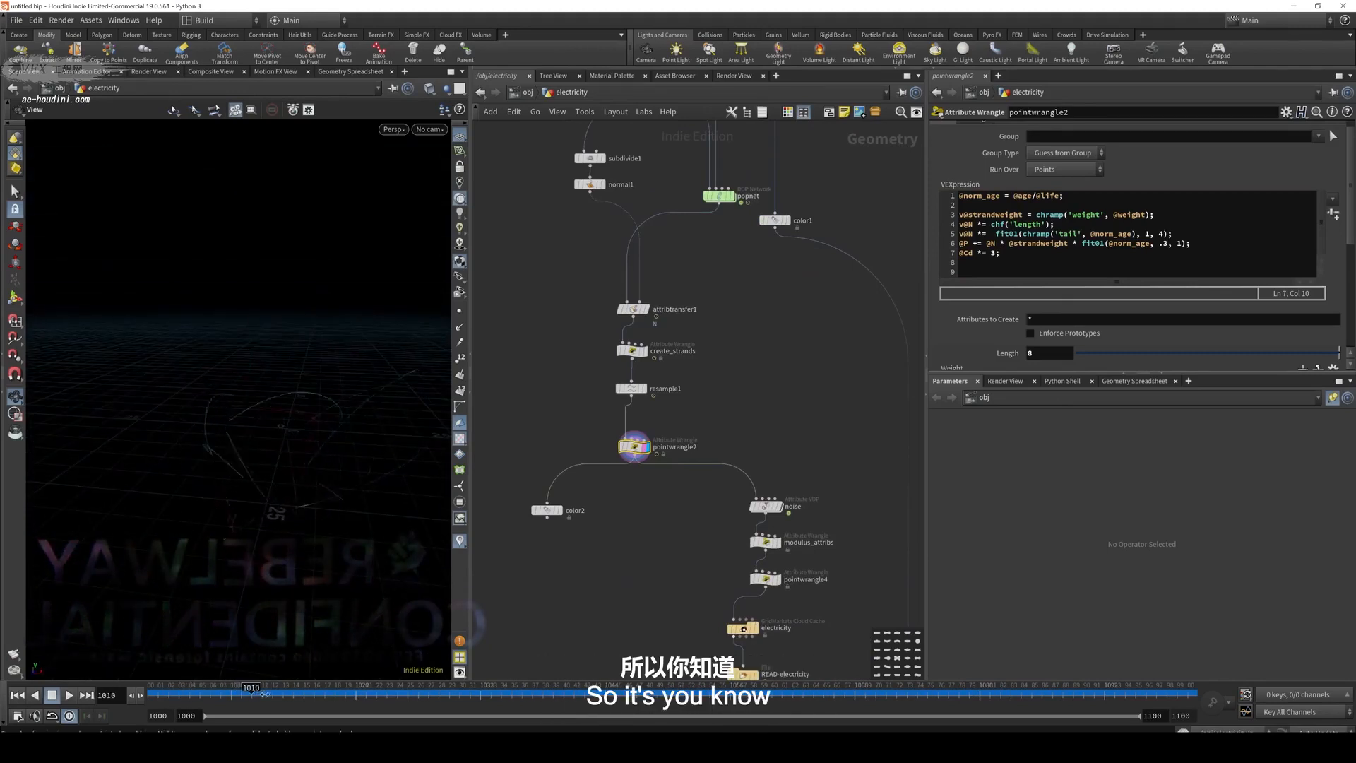
left_click_drag(265, 696, 511, 693)
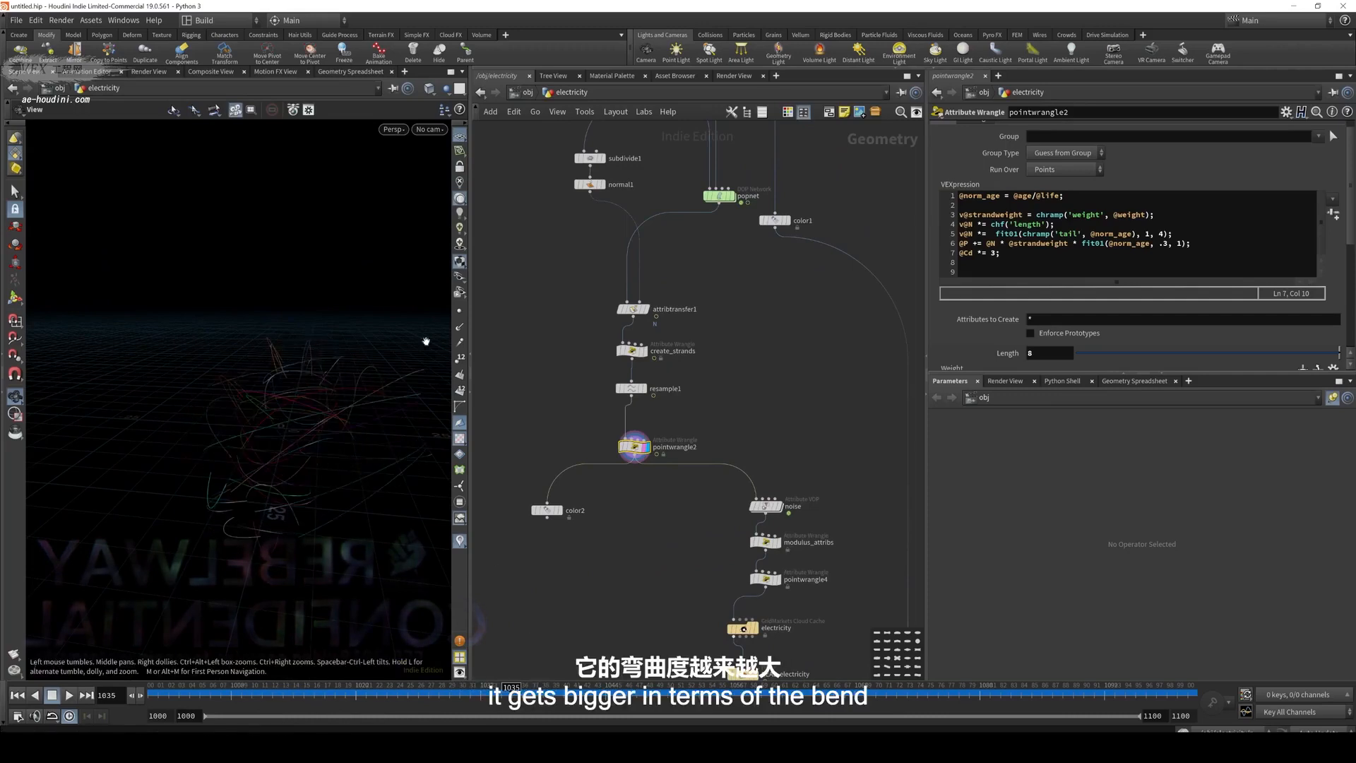
Examine the pointwrangle2 line that scales the normals with the tail ramp over norm_age
left_click_drag(1173, 234, 1019, 234)
left_click(1033, 234)
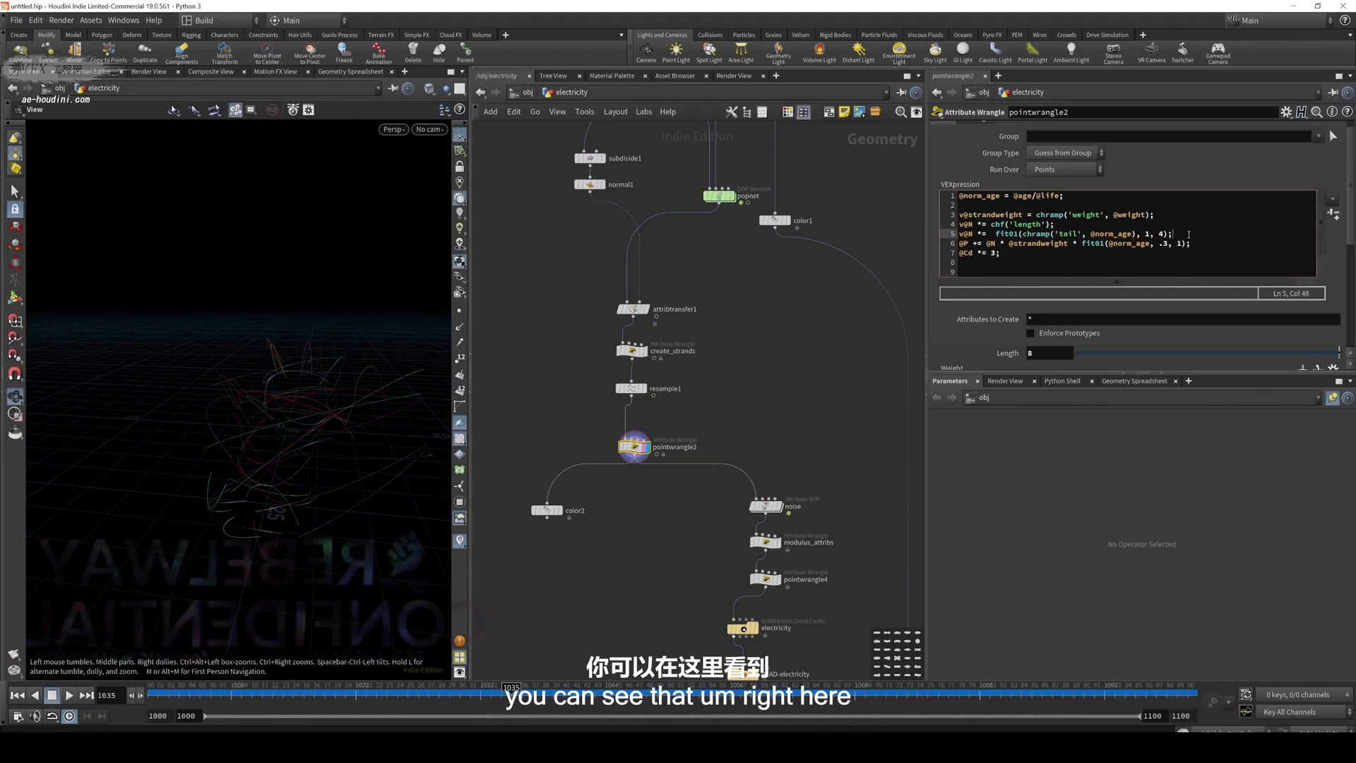
left_click_drag(1189, 234, 979, 234)
Display the noise VOP, inspect its two anti-aliased noise nodes, and return to the electricity network
middle_click_drag(849, 480, 792, 429)
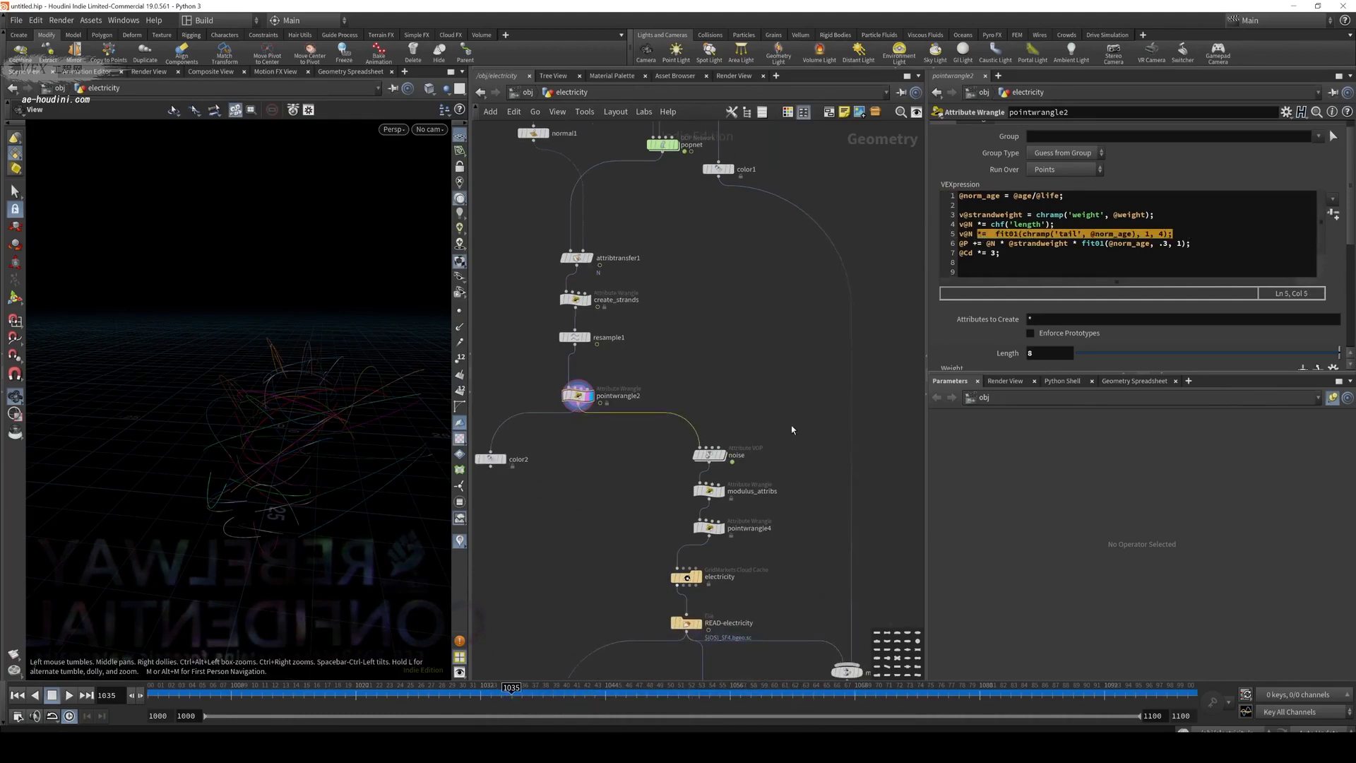
left_click(708, 455)
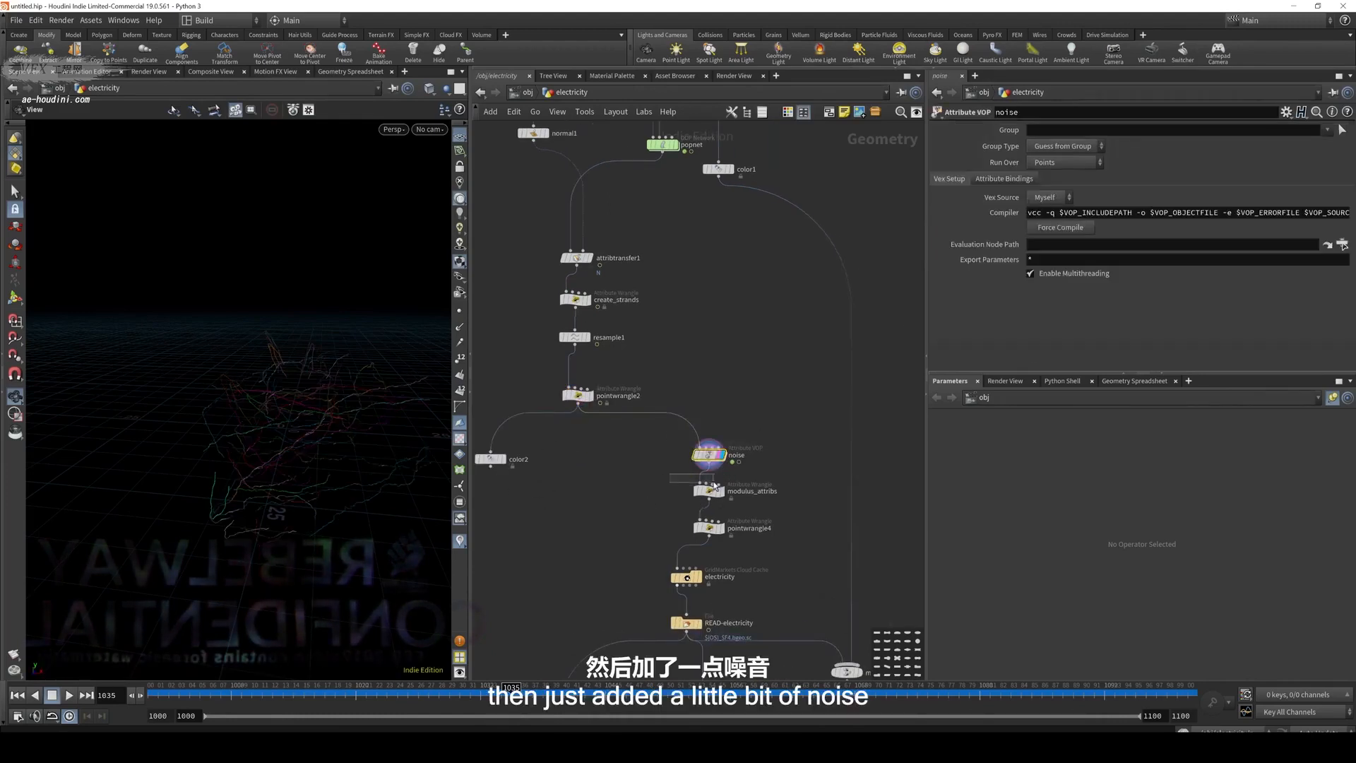
double_click(709, 455)
left_click(619, 399)
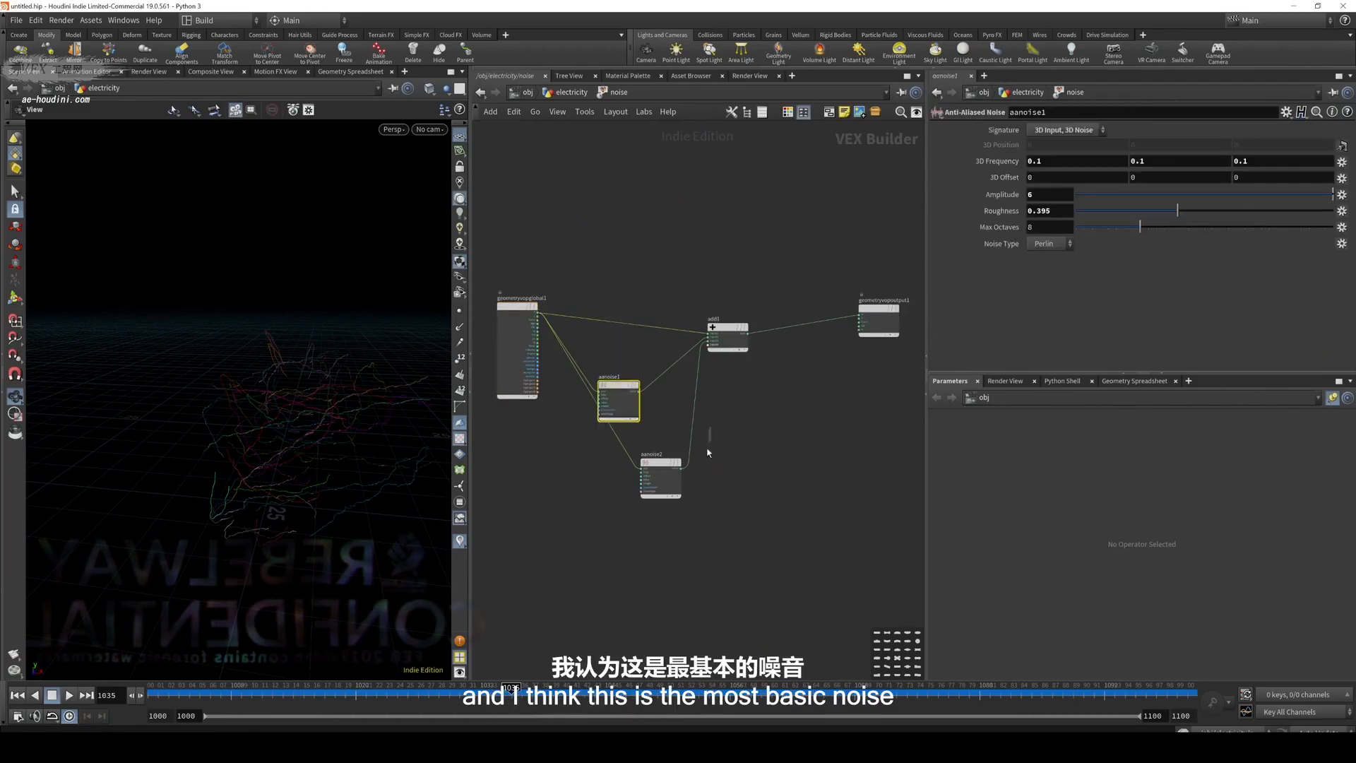
left_click(643, 471)
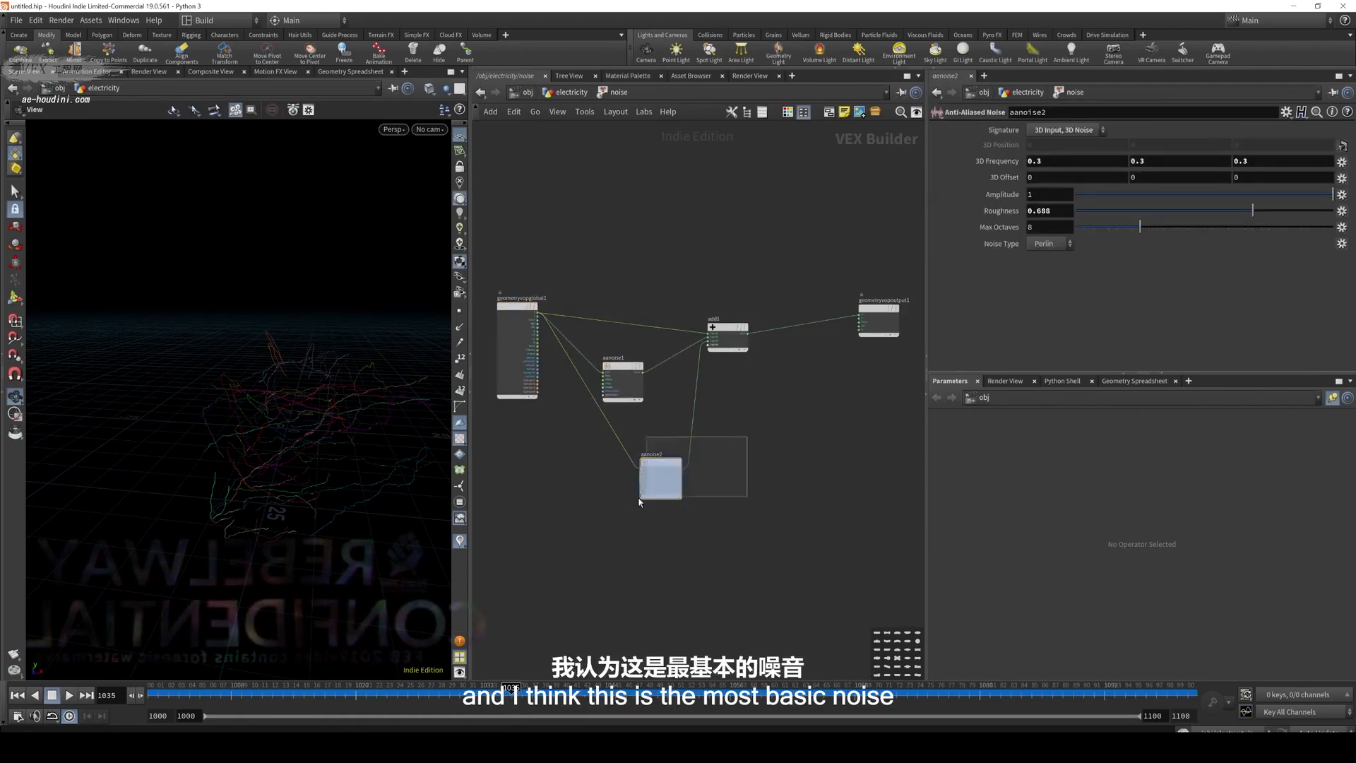
left_click(572, 92)
Display the modulus_attribs wrangle and review its flicker and travel attribute lines
left_click(709, 491)
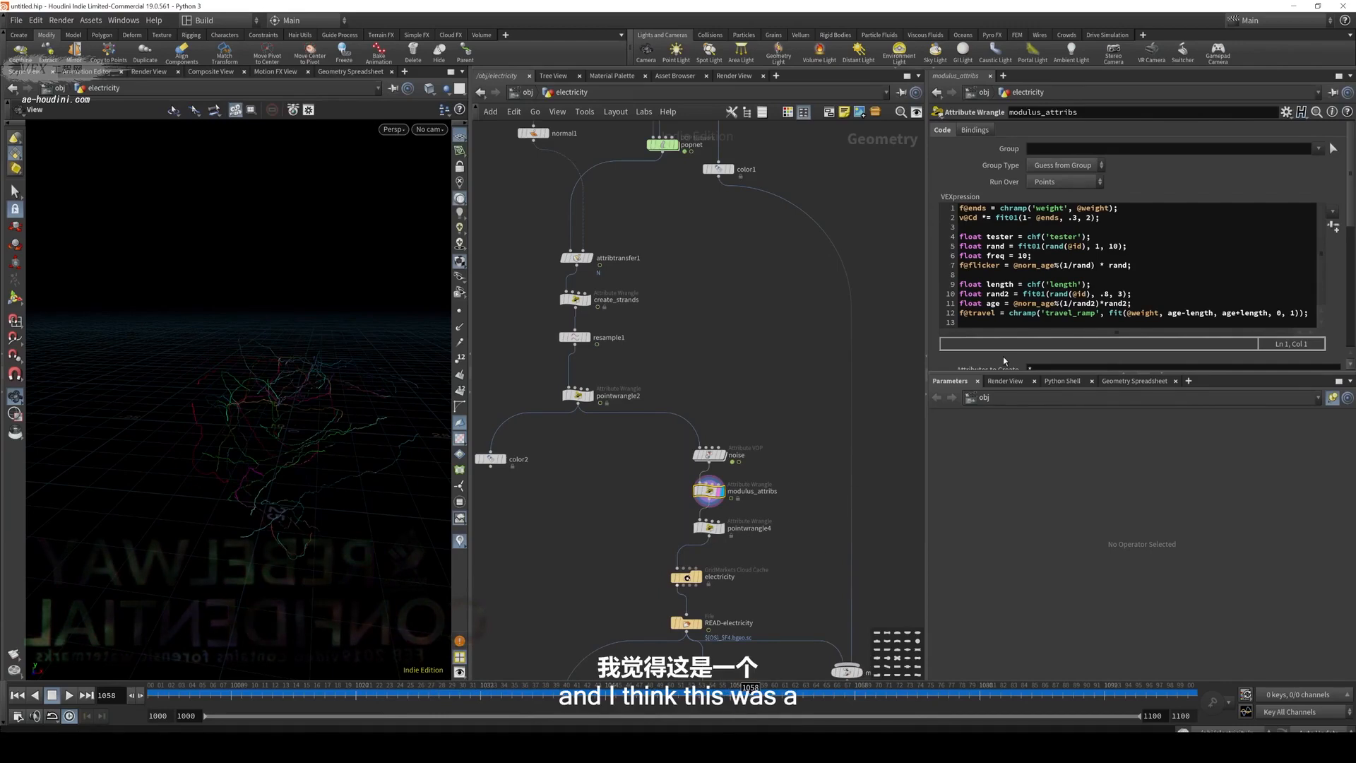
left_click(971, 267)
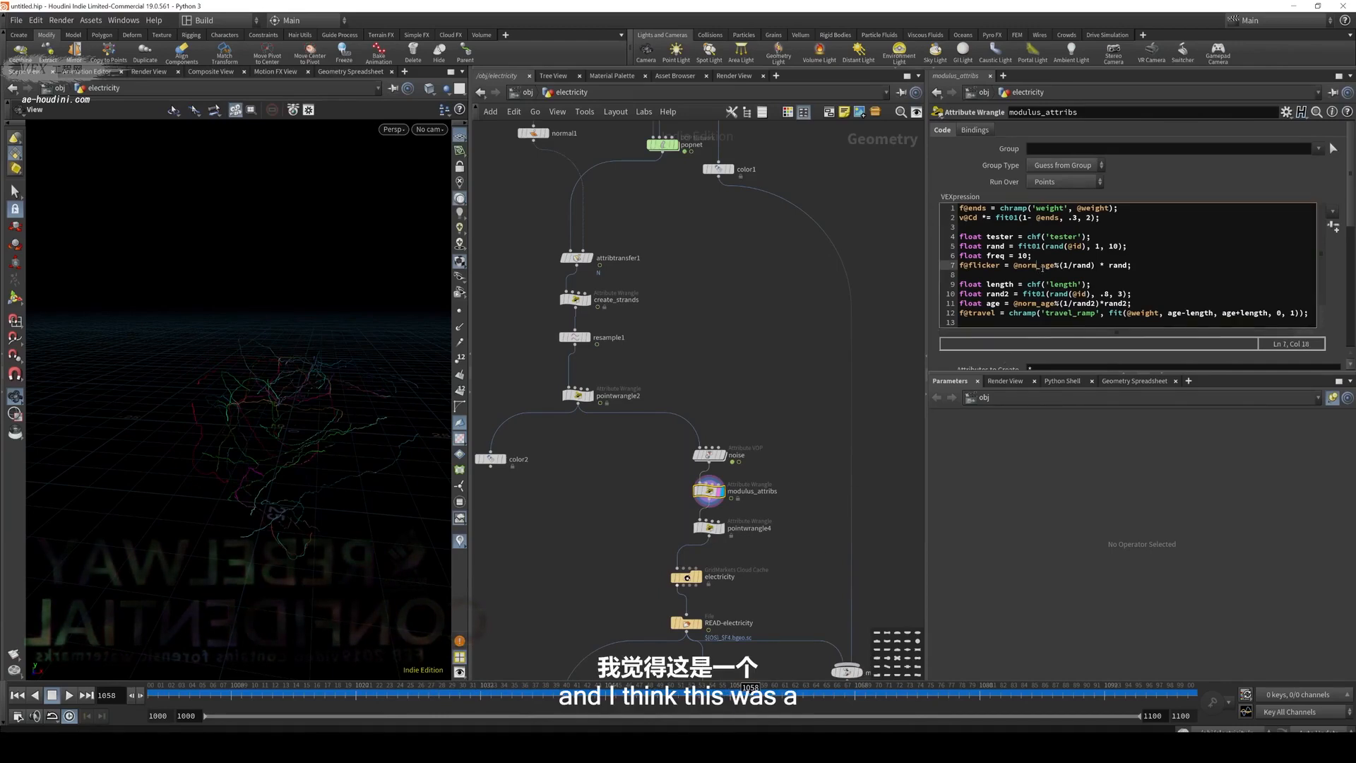
double_click(971, 266)
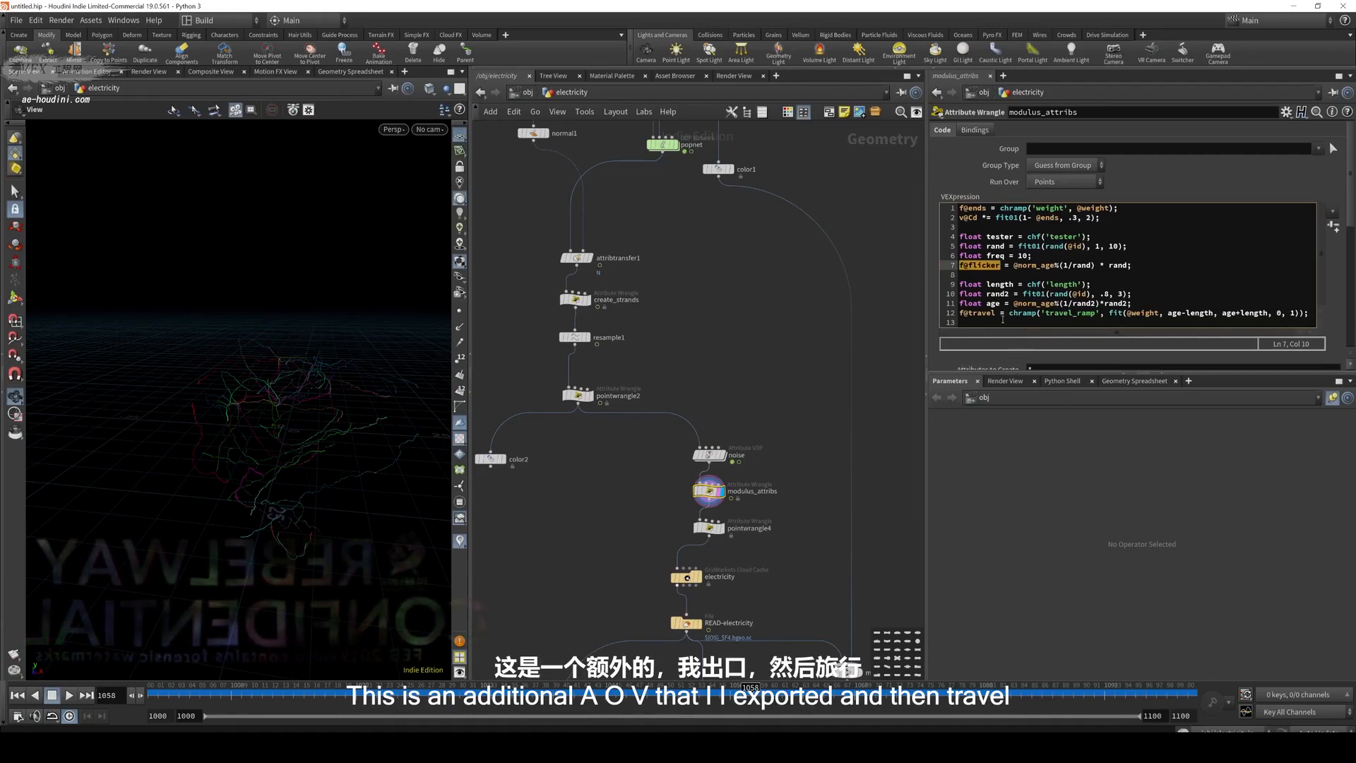
double_click(980, 314)
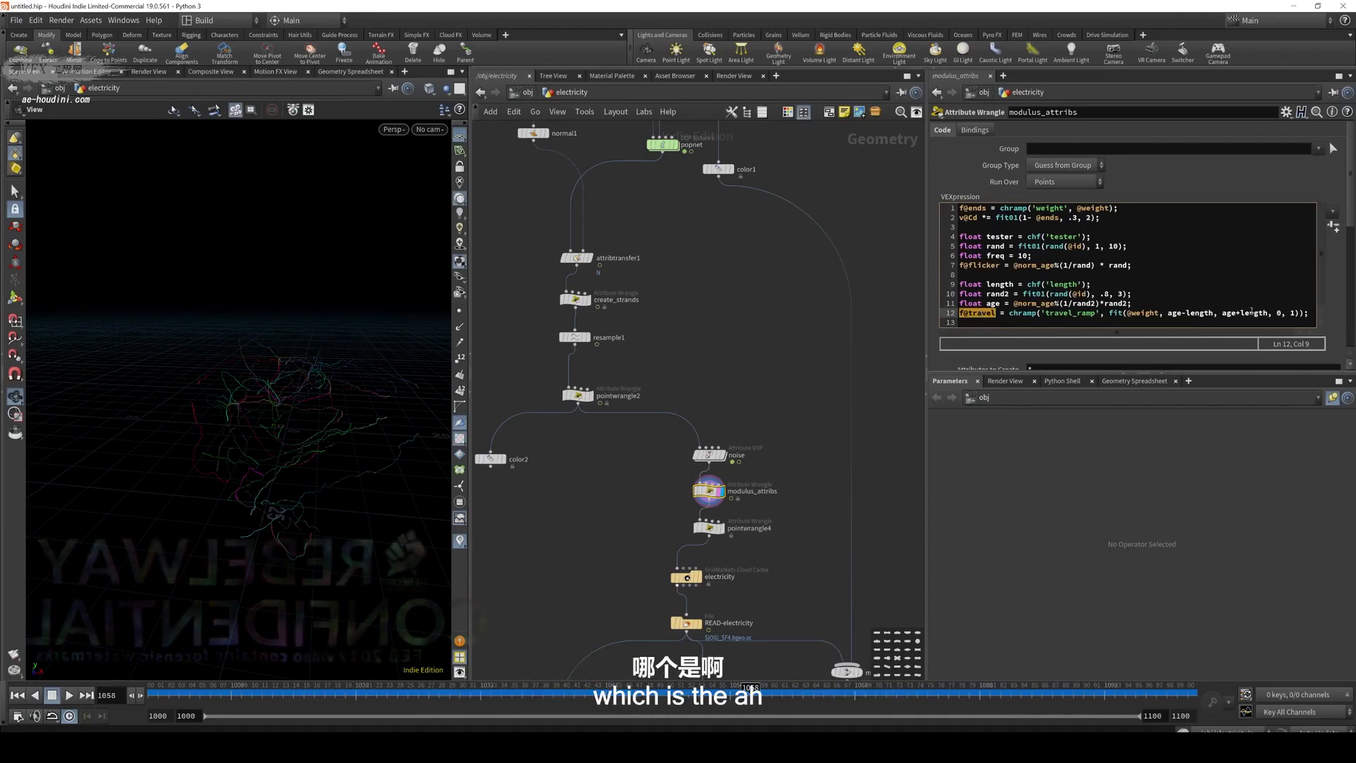
double_click(1210, 313)
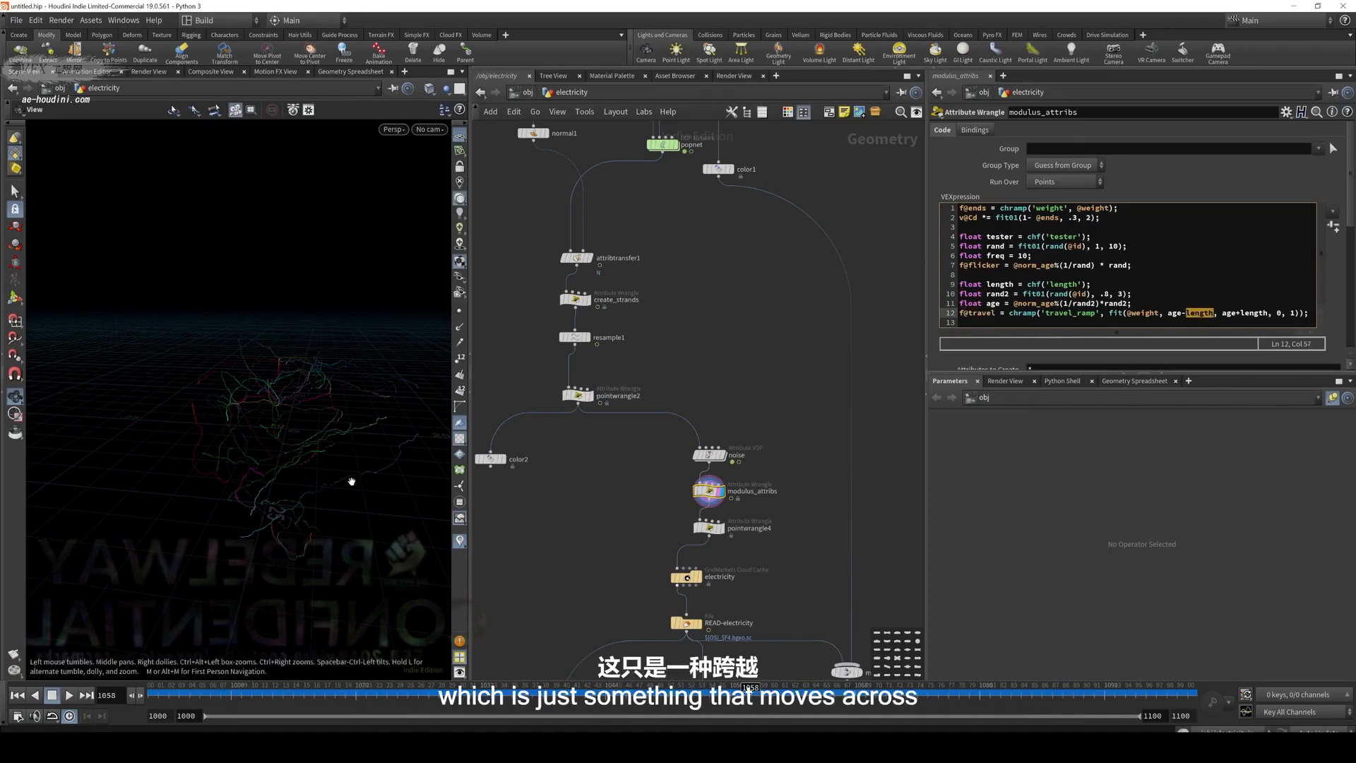
Add a Color node branching off modulus_attribs, beside pointwrangle4
middle_click_drag(735, 486, 752, 453)
key("Tab")
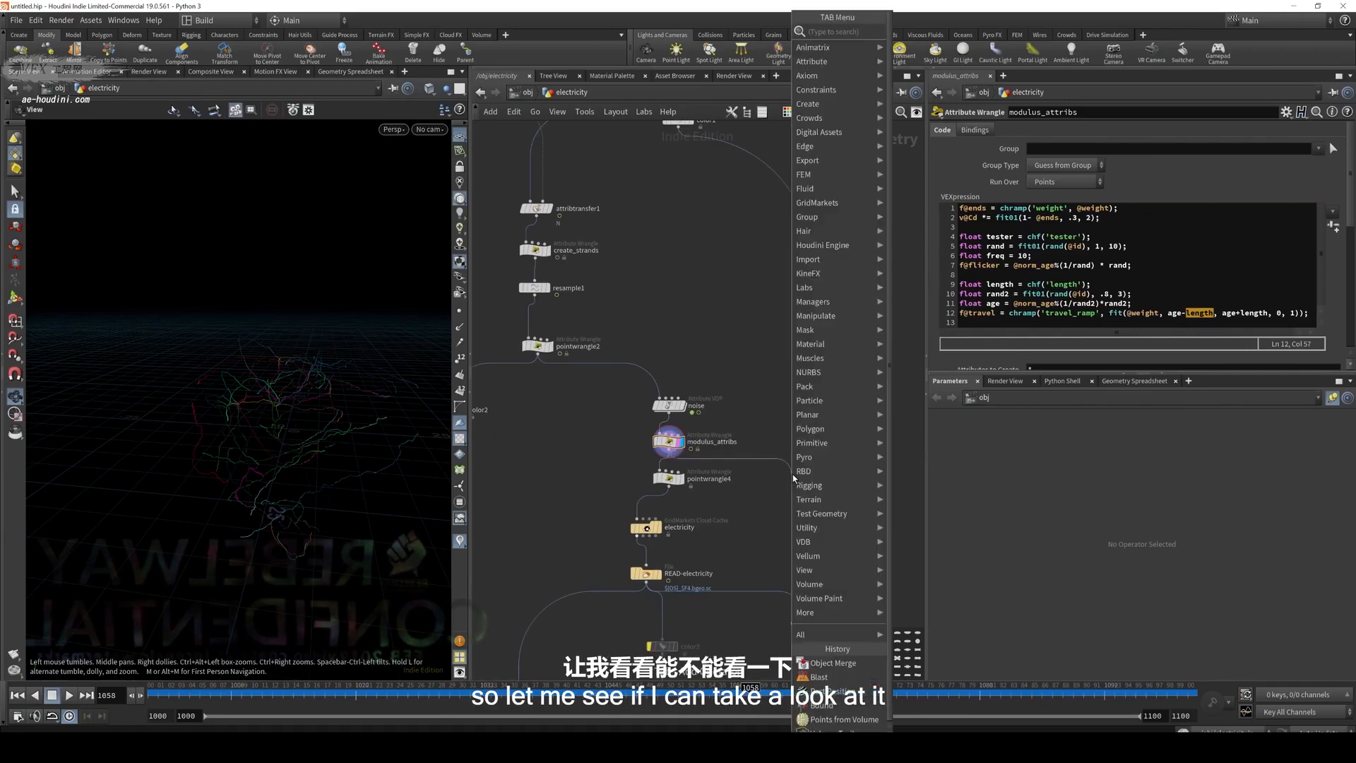
type("color")
key("Return")
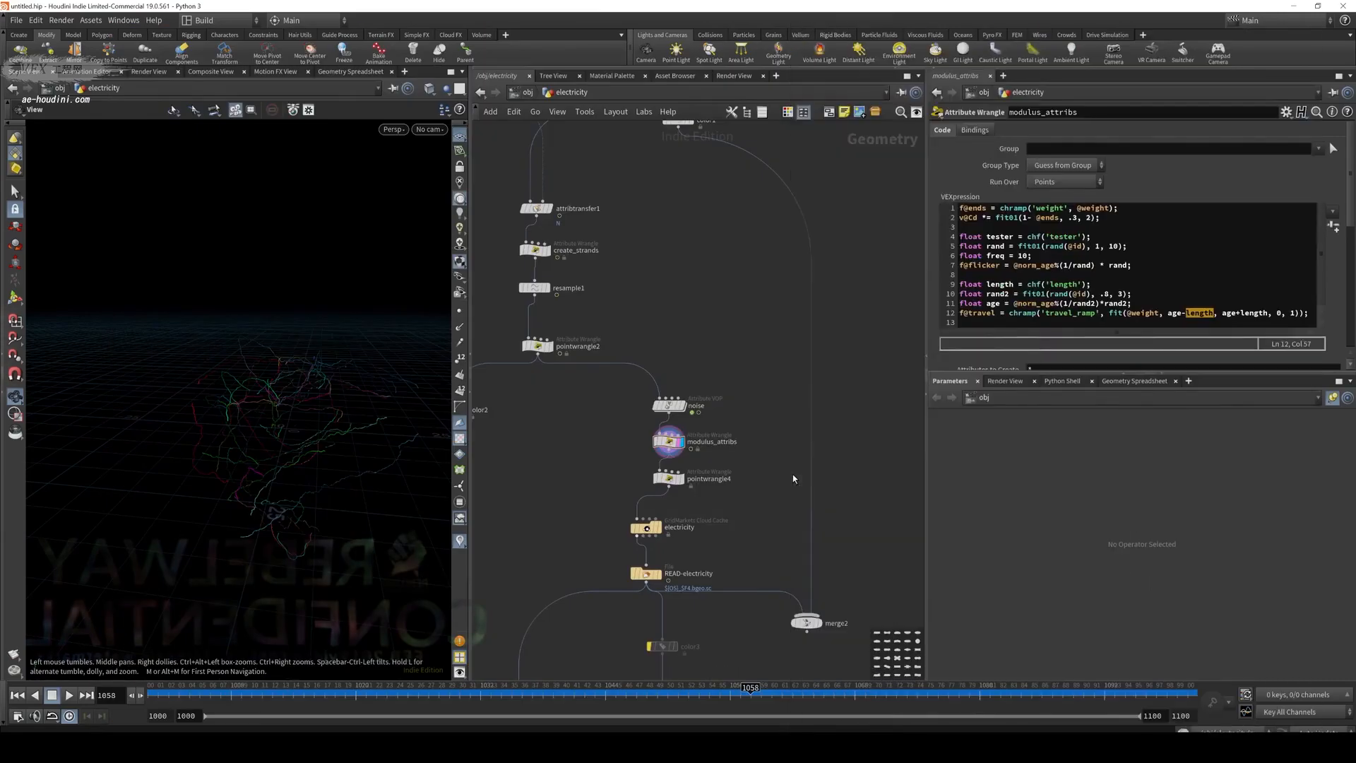
left_click(792, 473)
Set the new Color node's color type to Ramp from Attribute, driven by the travel attribute
left_click(1074, 192)
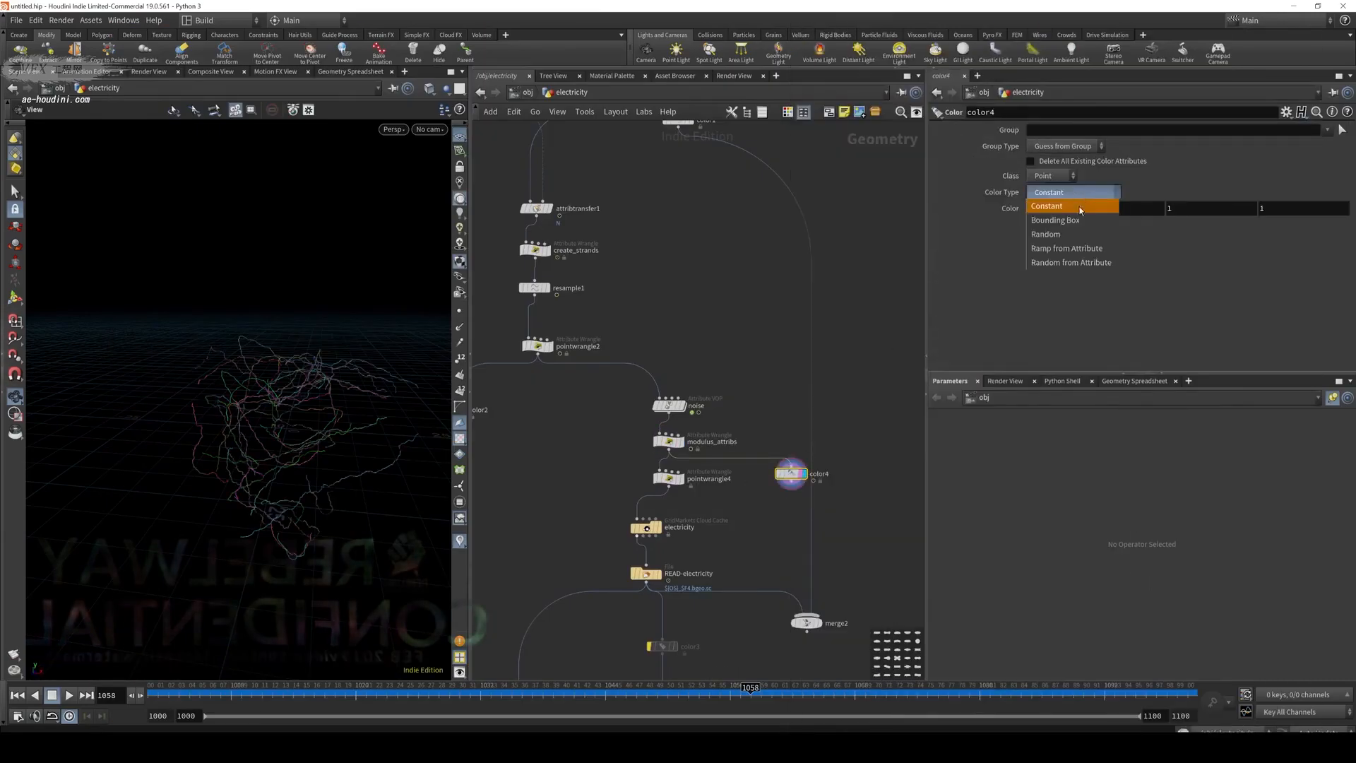
left_click(1074, 249)
left_click(1084, 209)
type("travel")
key("Return")
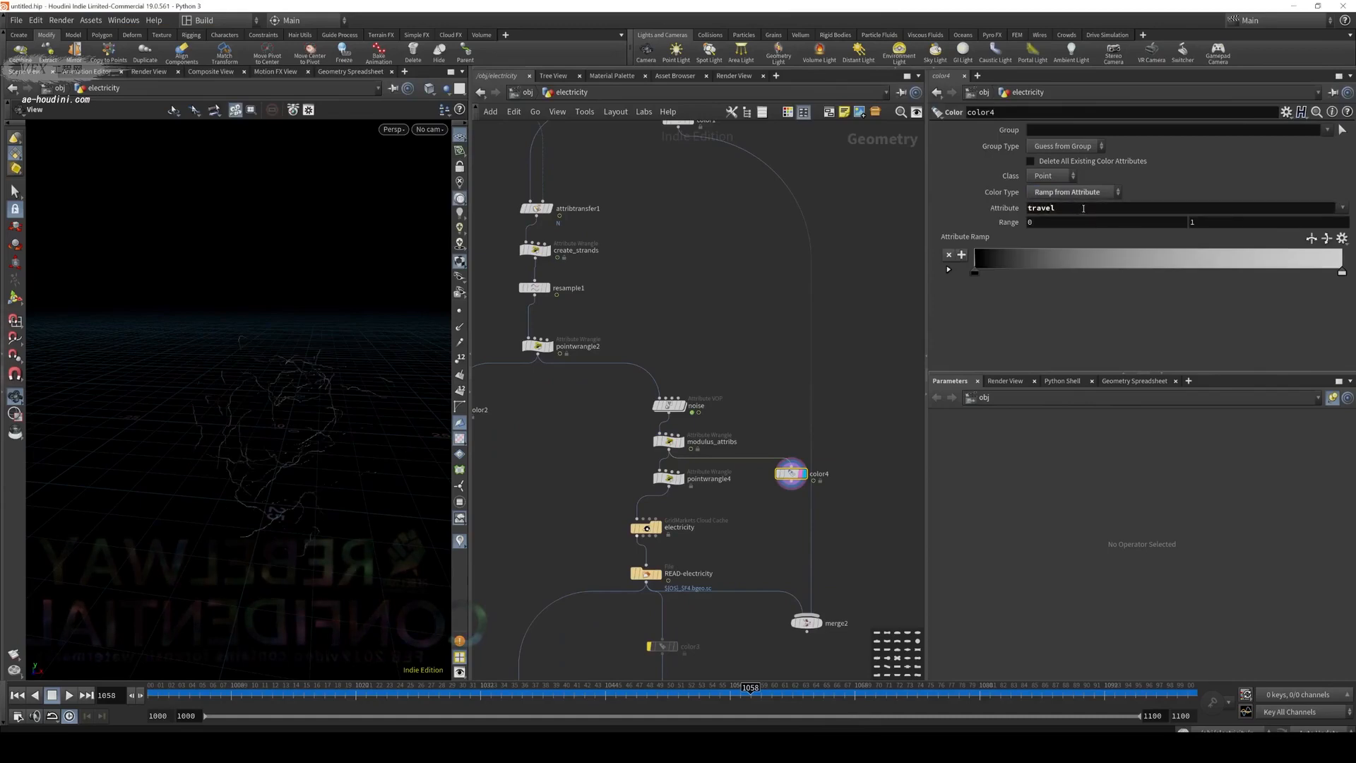
Scrub to frame 1024 and disable the viewport lighting to inspect the travel colors on the strands
left_click_drag(238, 690, 397, 690)
left_click(461, 188)
left_click_drag(349, 502, 339, 542)
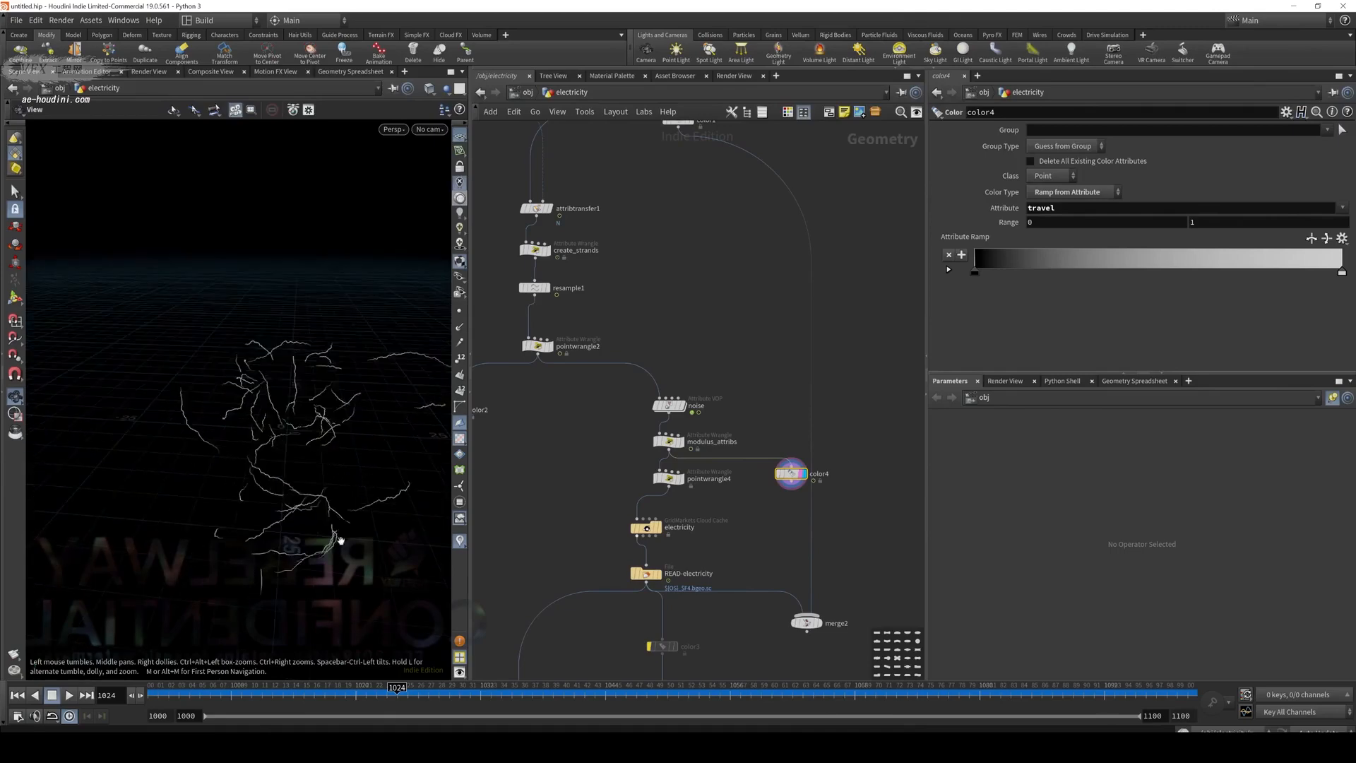
Scrub to frame 1062 to inspect the travel values moving along the strands, and recheck the modulus_attribs wrangle code
left_click_drag(252, 693, 834, 704)
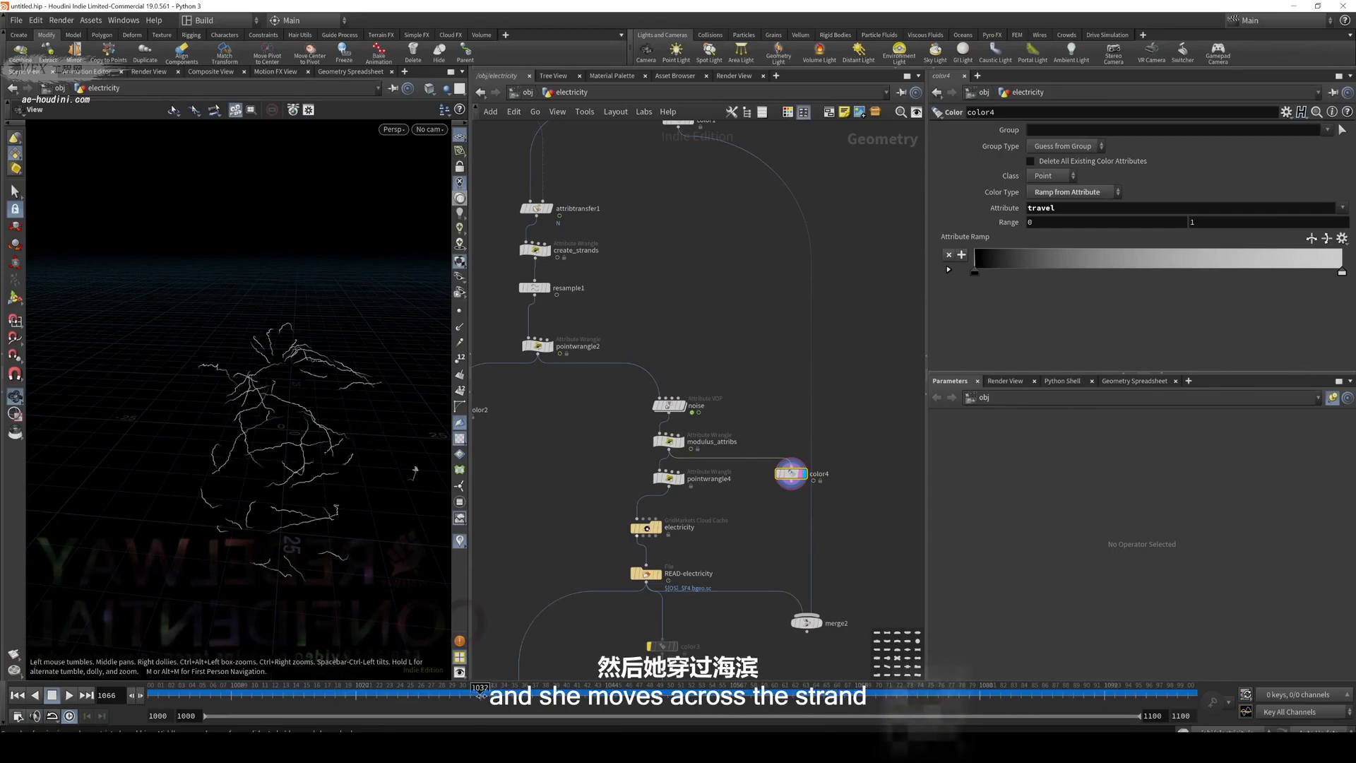
left_click_drag(537, 698, 792, 696)
left_click(668, 441)
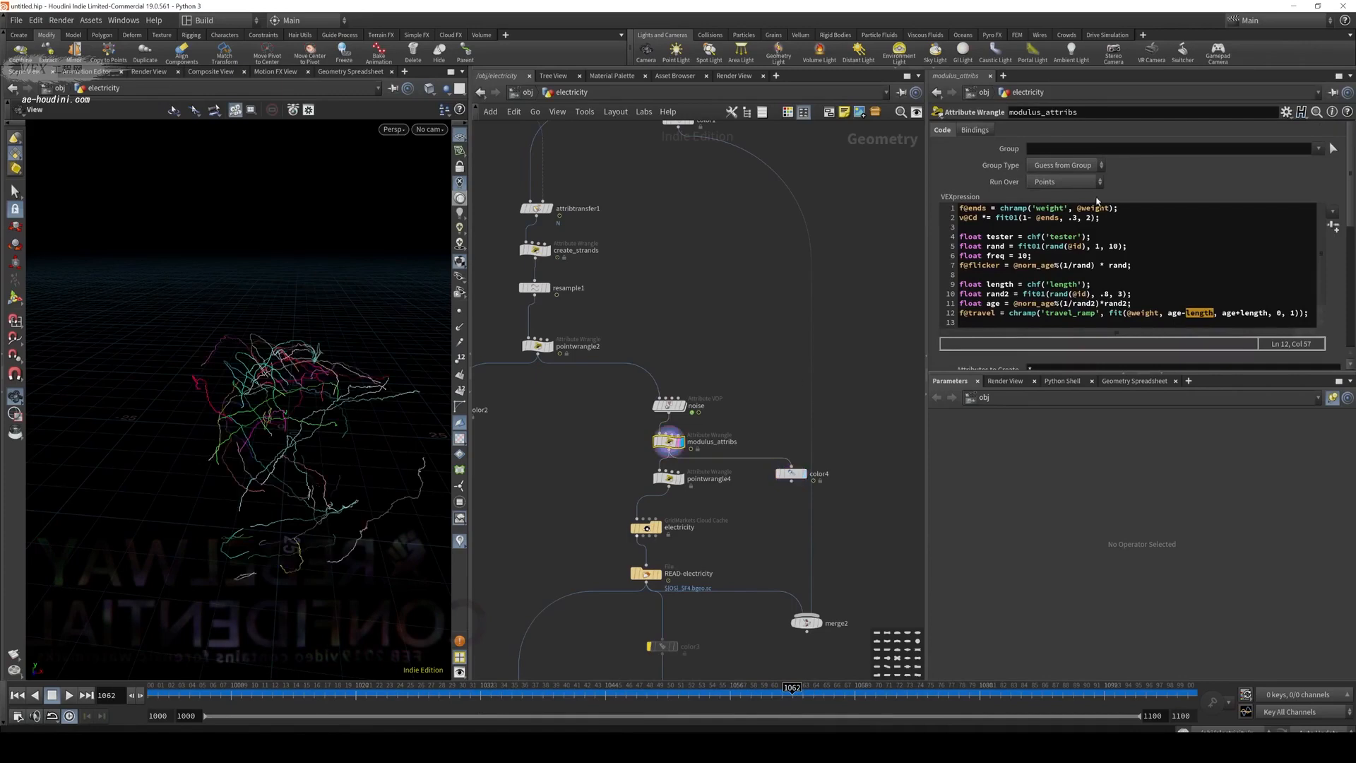
Drive the color4 node's ramp with the flicker attribute and play the animation to inspect the strands from another angle
left_click(793, 473)
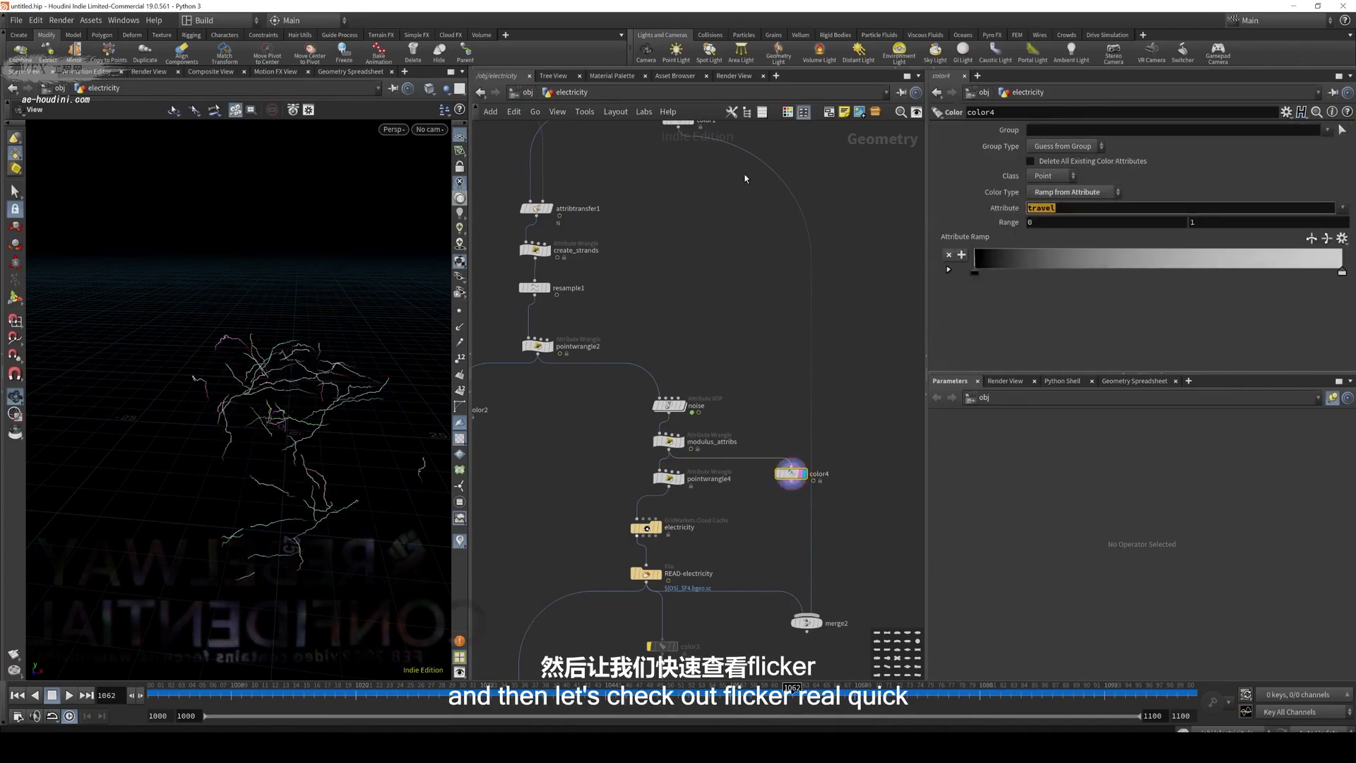
type("flicker")
key("Return")
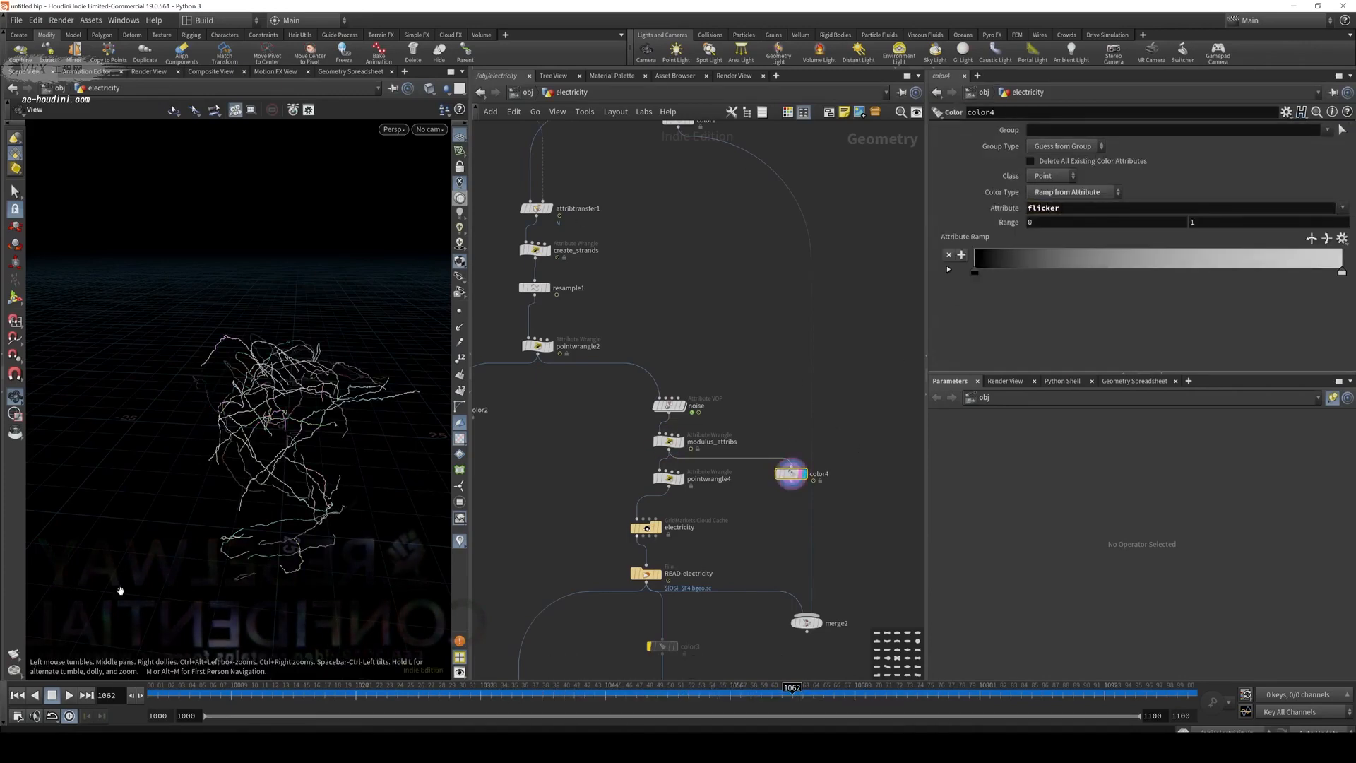
left_click(69, 695)
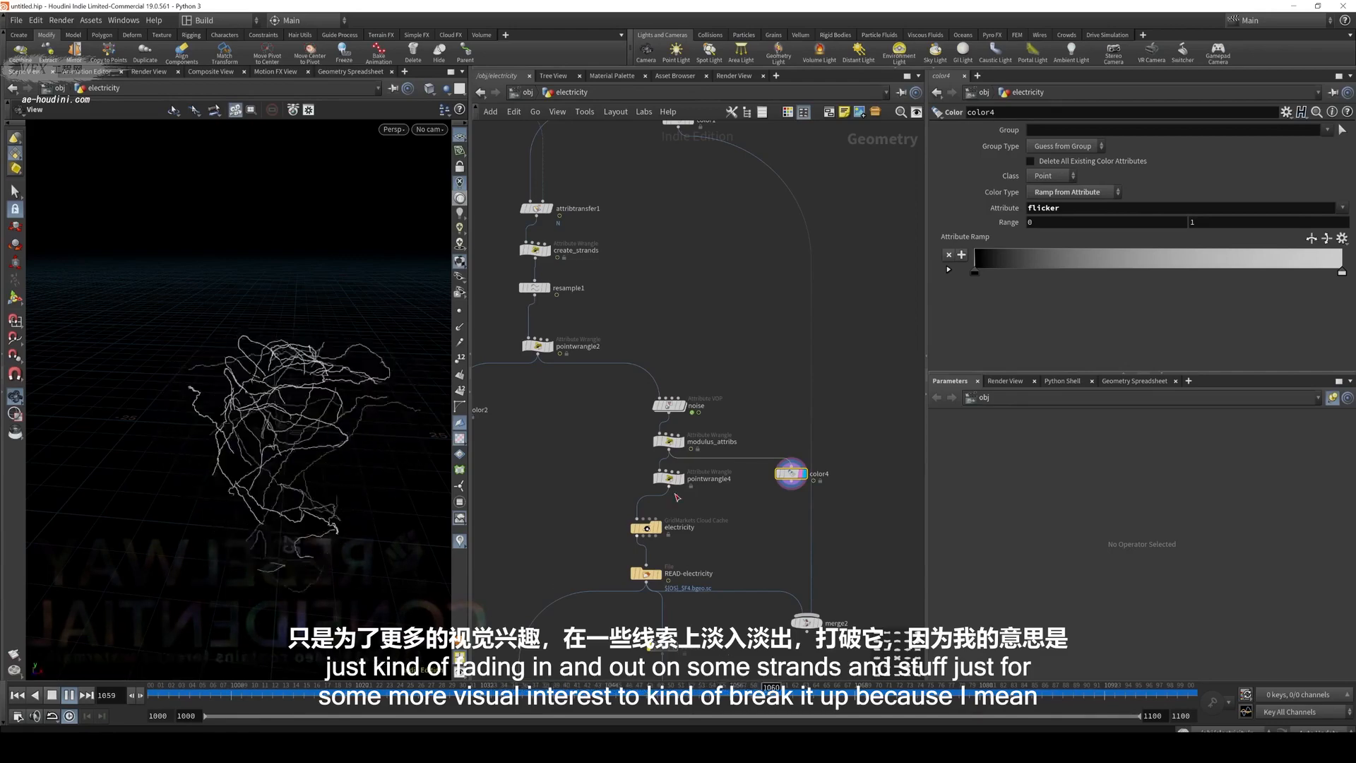
left_click_drag(347, 455, 287, 410)
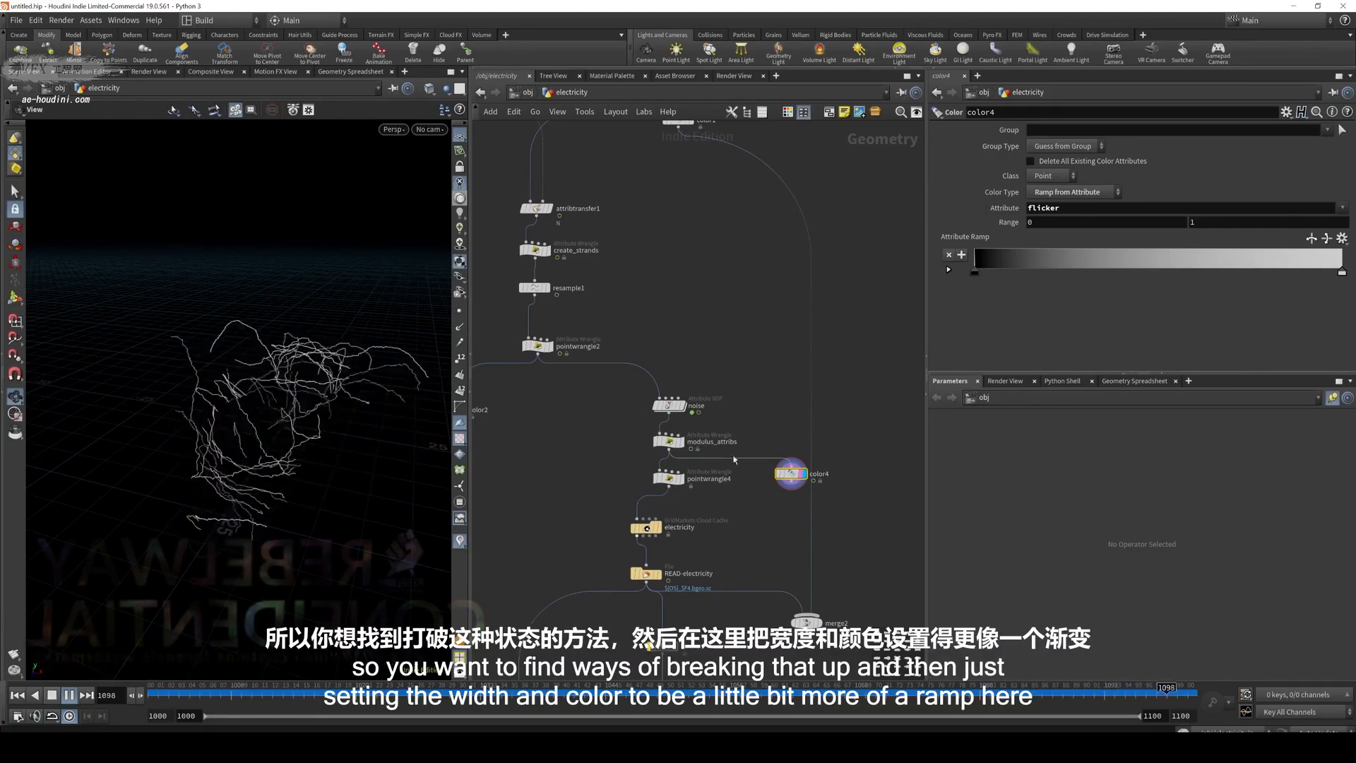
Stop playback, review the Cd and width lines in pointwrangle4, and display its output on the strands
left_click(668, 479)
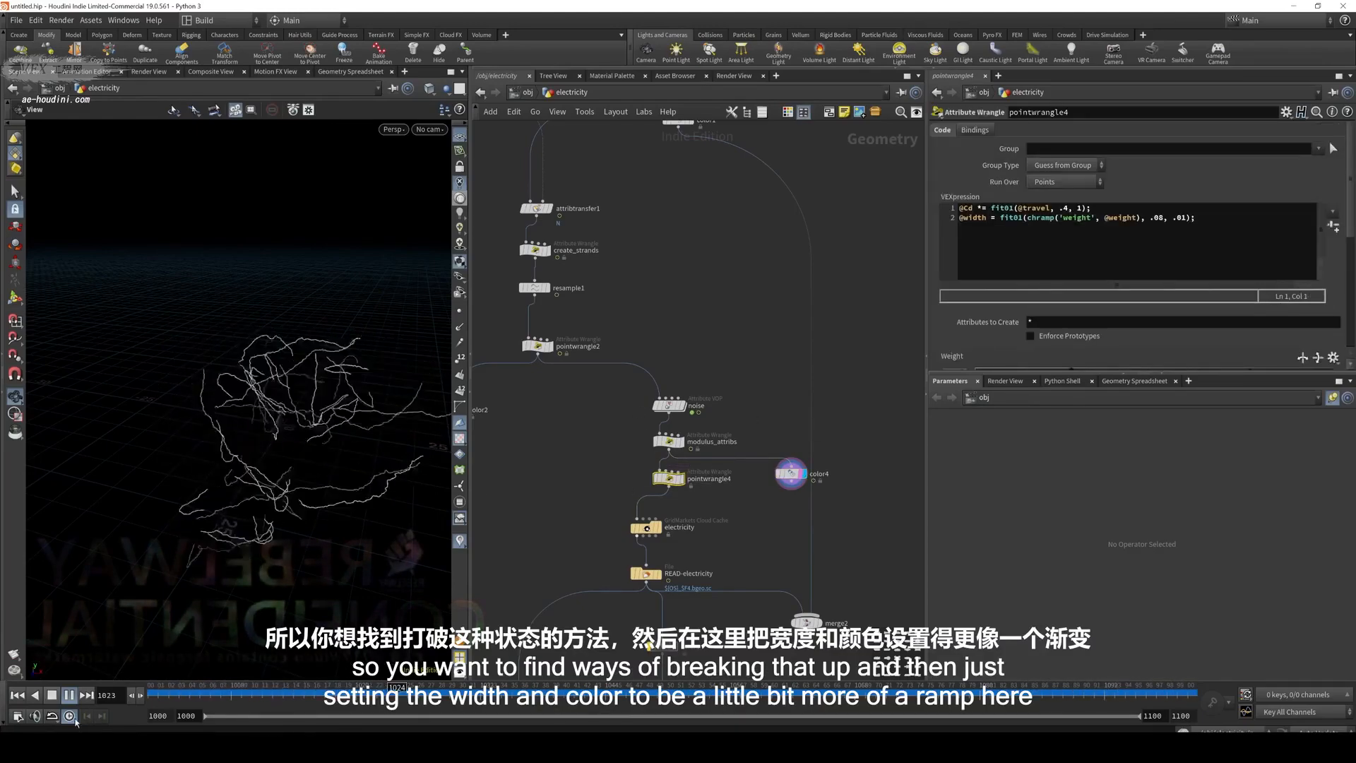
left_click(69, 695)
left_click(980, 227)
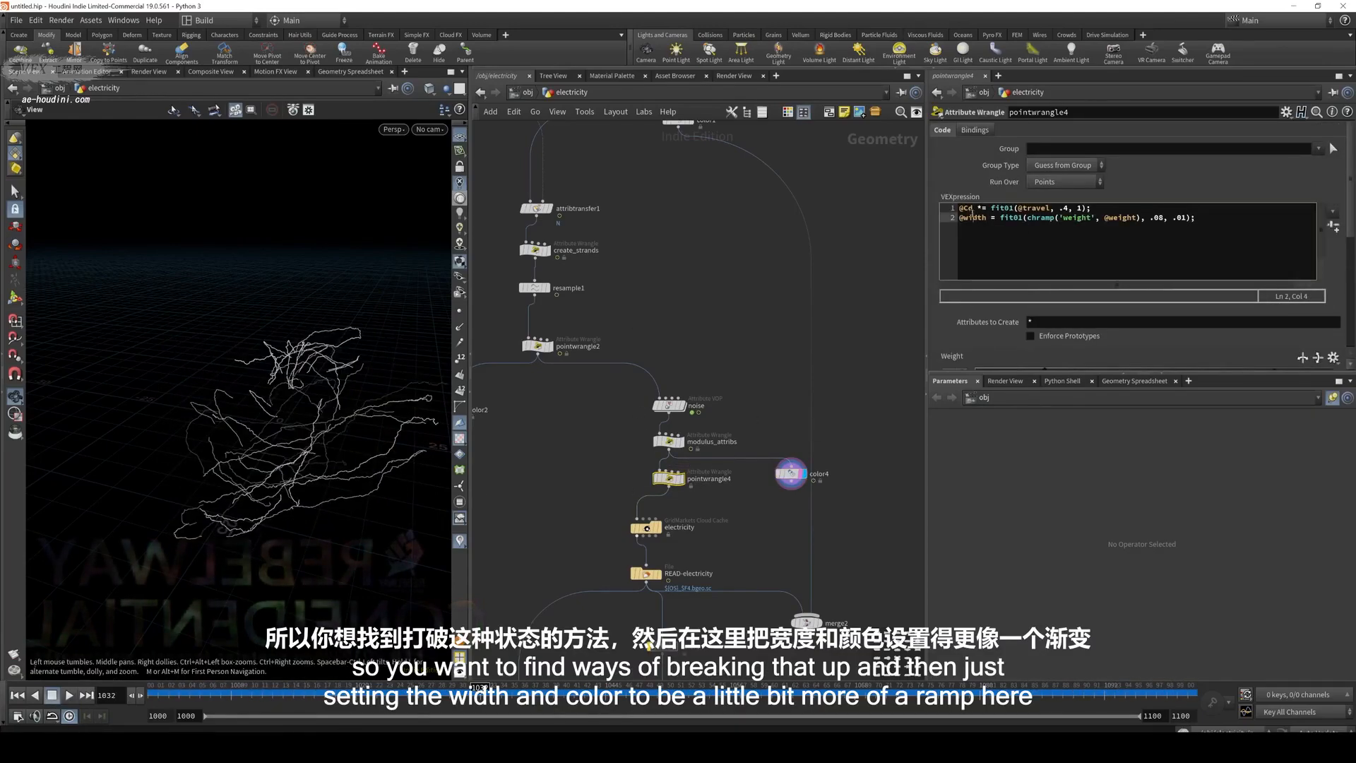
left_click(970, 209)
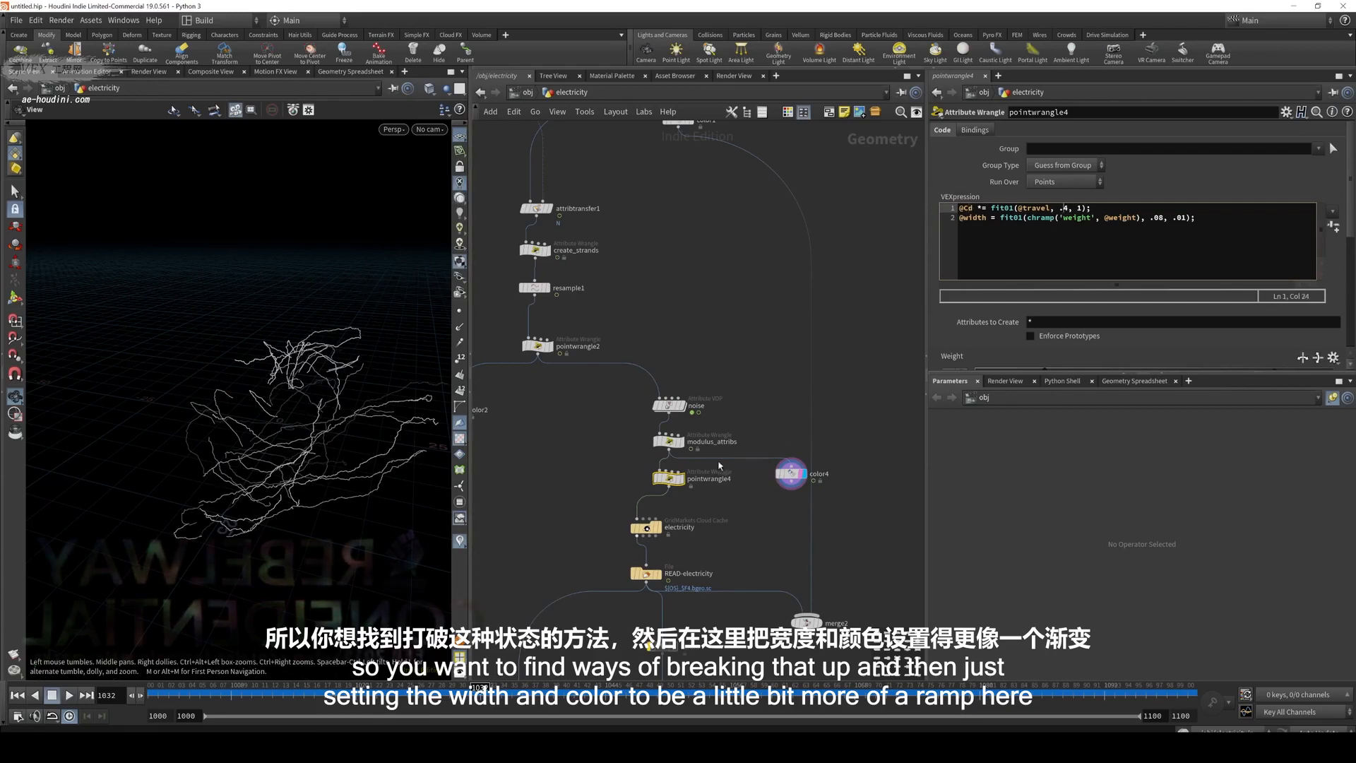
left_click(680, 479)
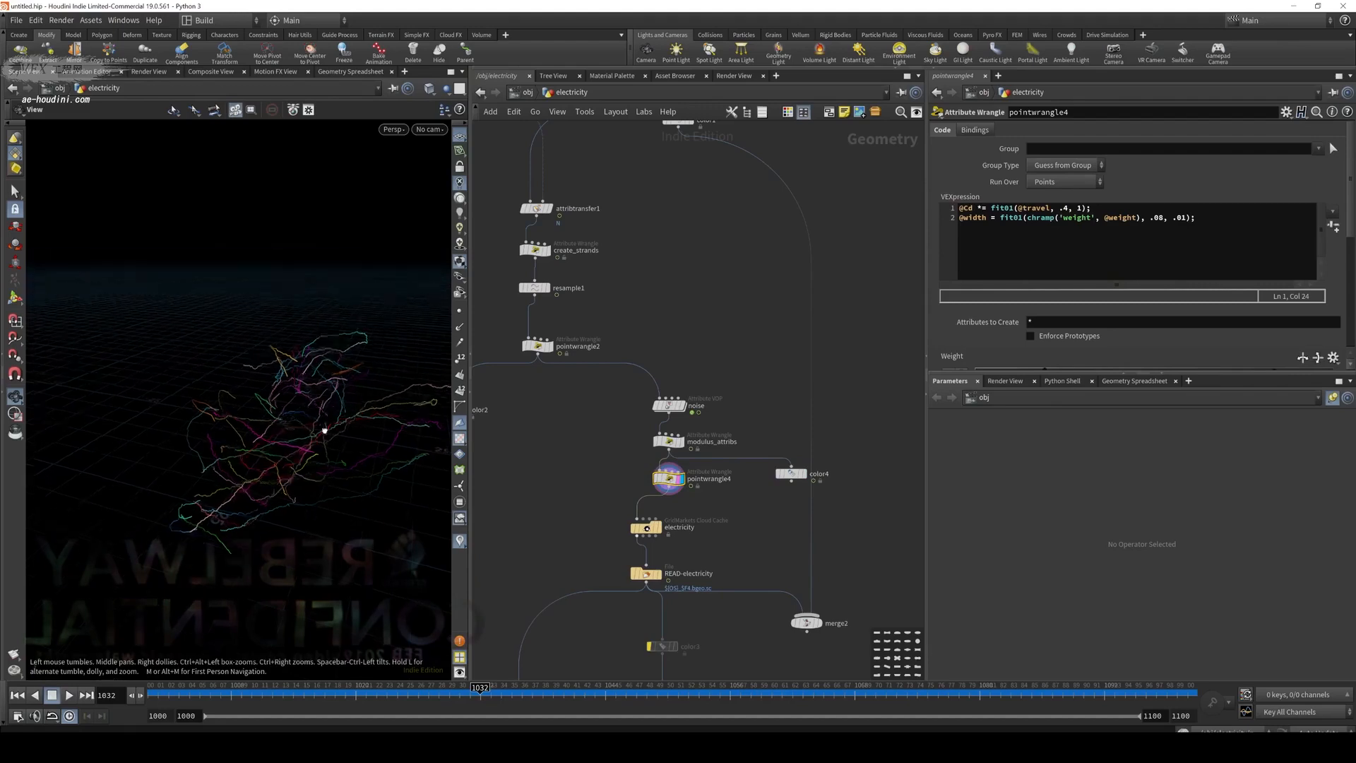
left_click_drag(325, 430, 331, 406)
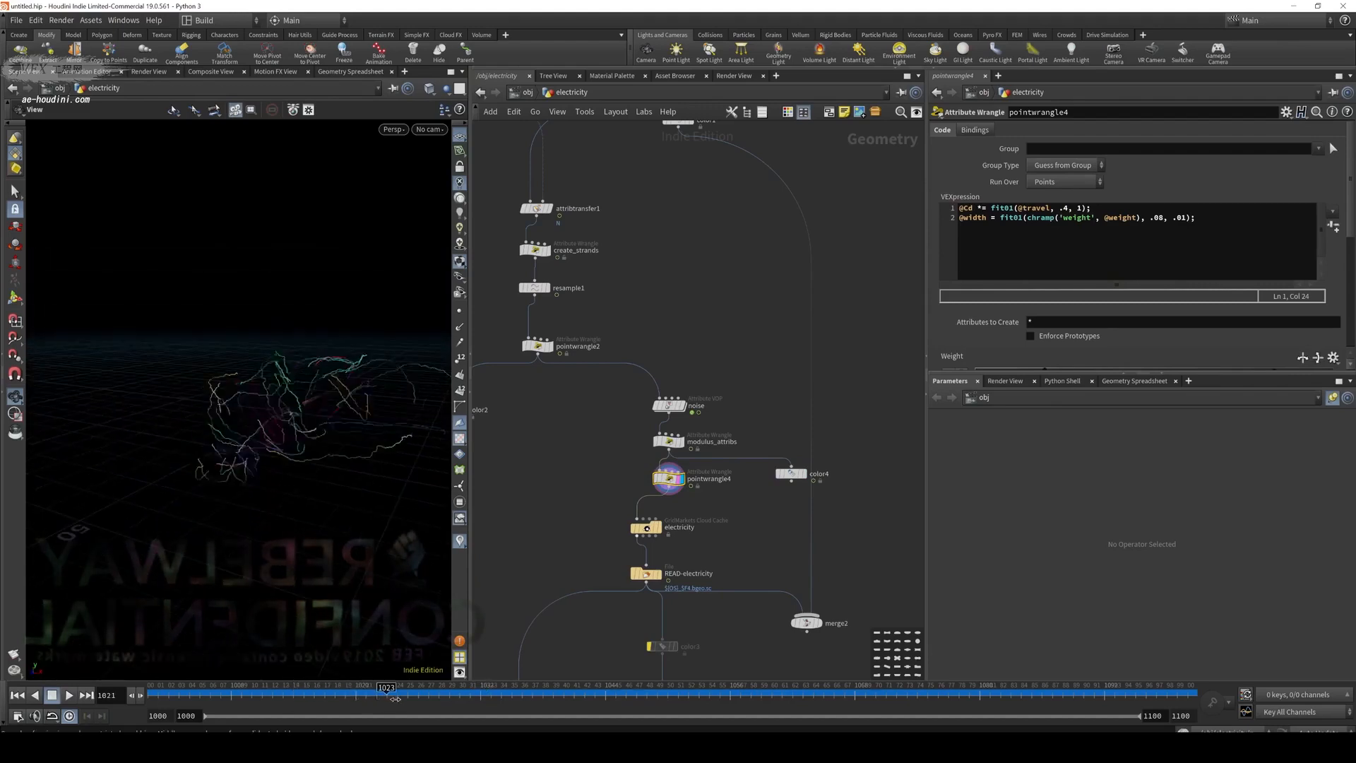
Display the OUT_meshlight null at the end of the electricity network and examine its result in the viewport
scroll(802, 506, "down", 3)
middle_click_drag(802, 505, 797, 347)
scroll(764, 481, "up", 3)
left_click_drag(790, 473, 659, 520)
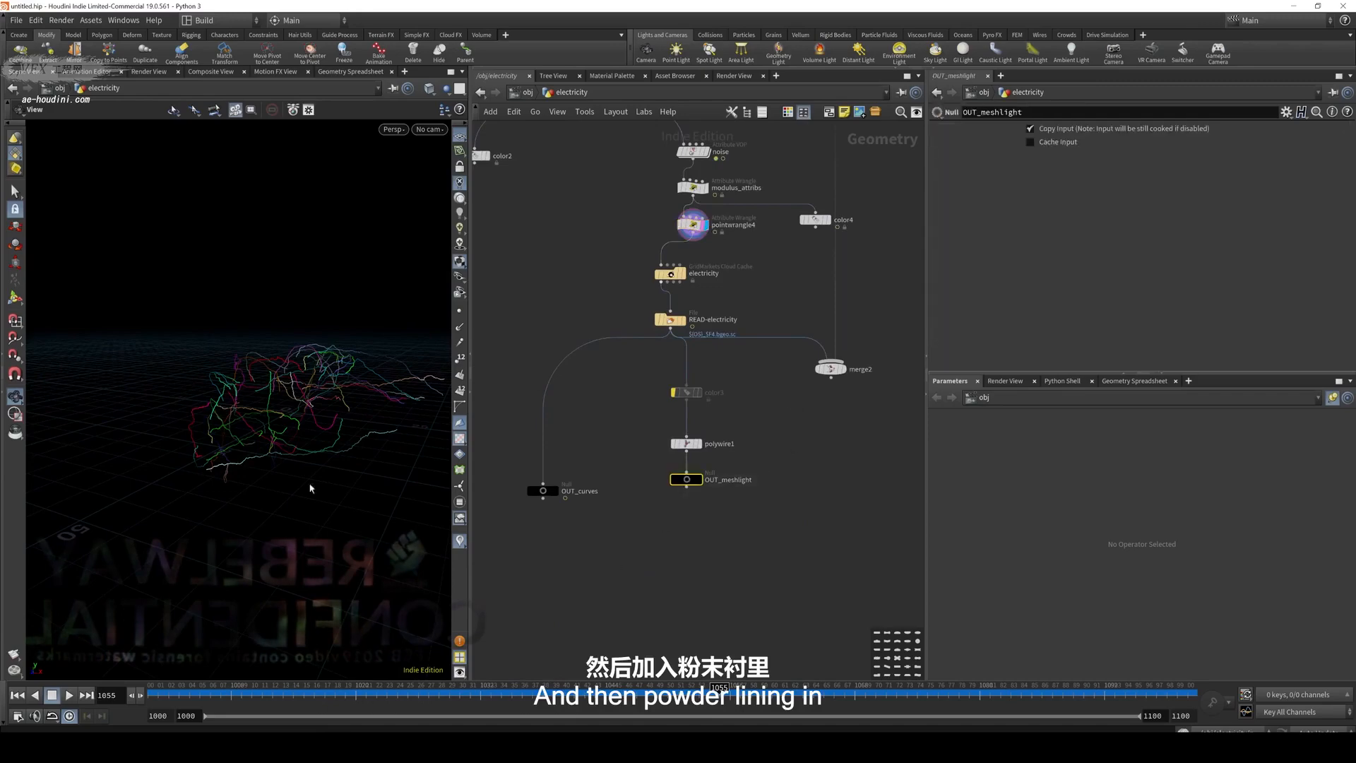
left_click_drag(236, 349, 352, 409)
Switch to the video player, review the ship_crashLanding_A01 clip with pauses on the interactive lighting, and dismiss the player
left_click(709, 747)
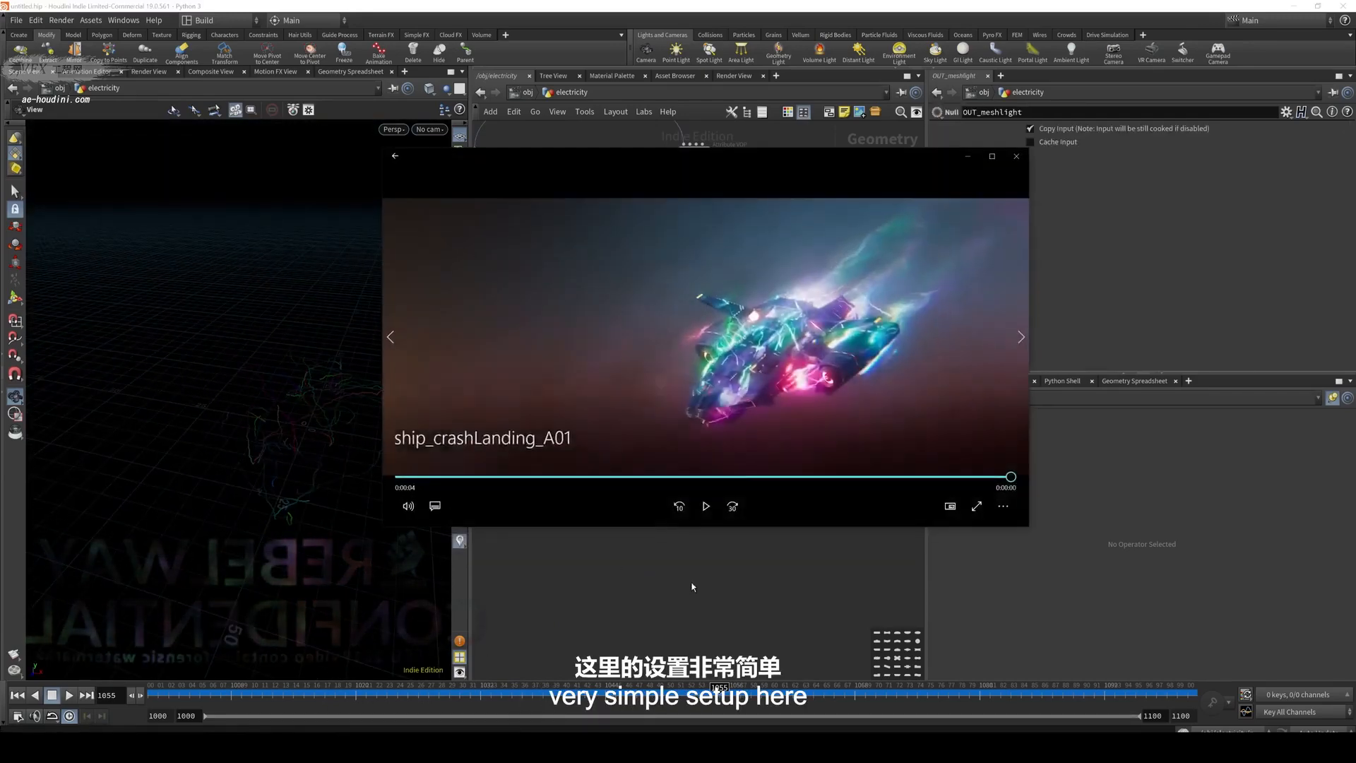
left_click(704, 507)
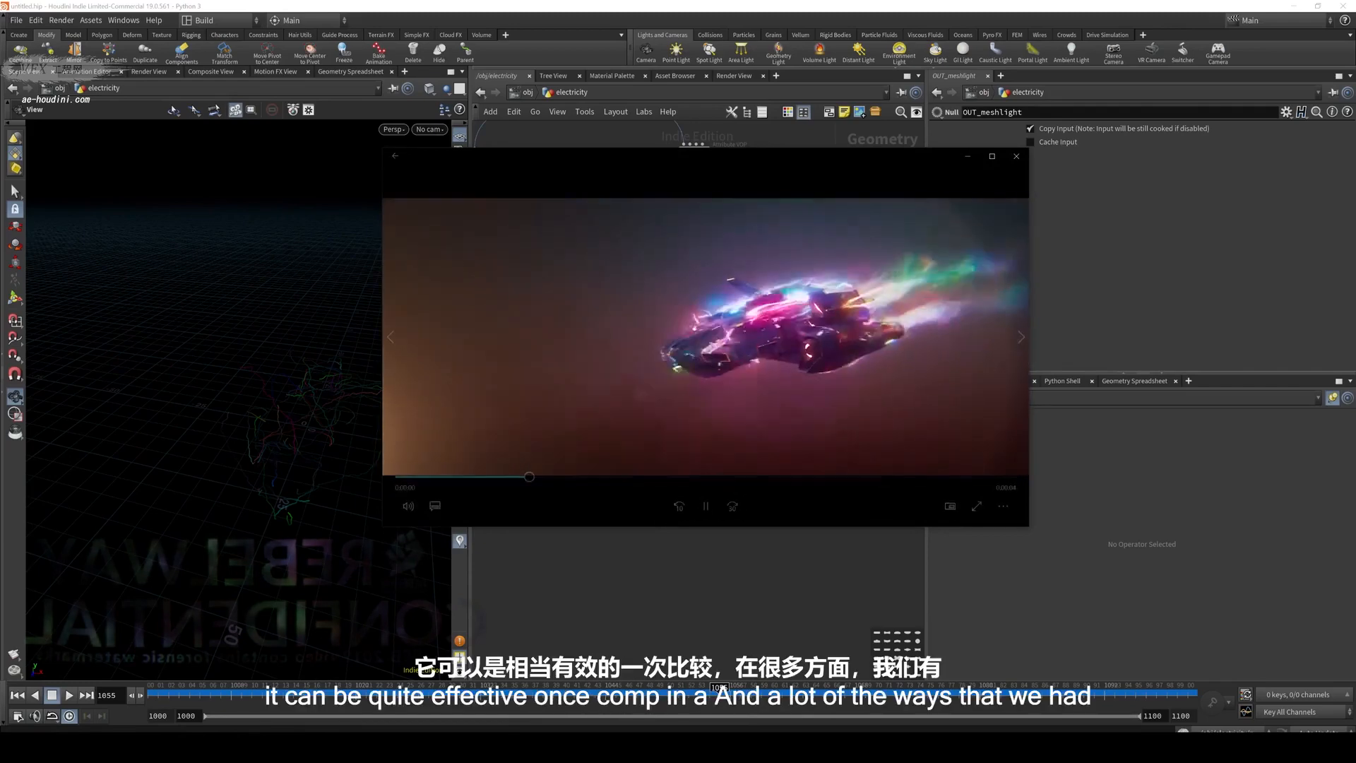
left_click(705, 506)
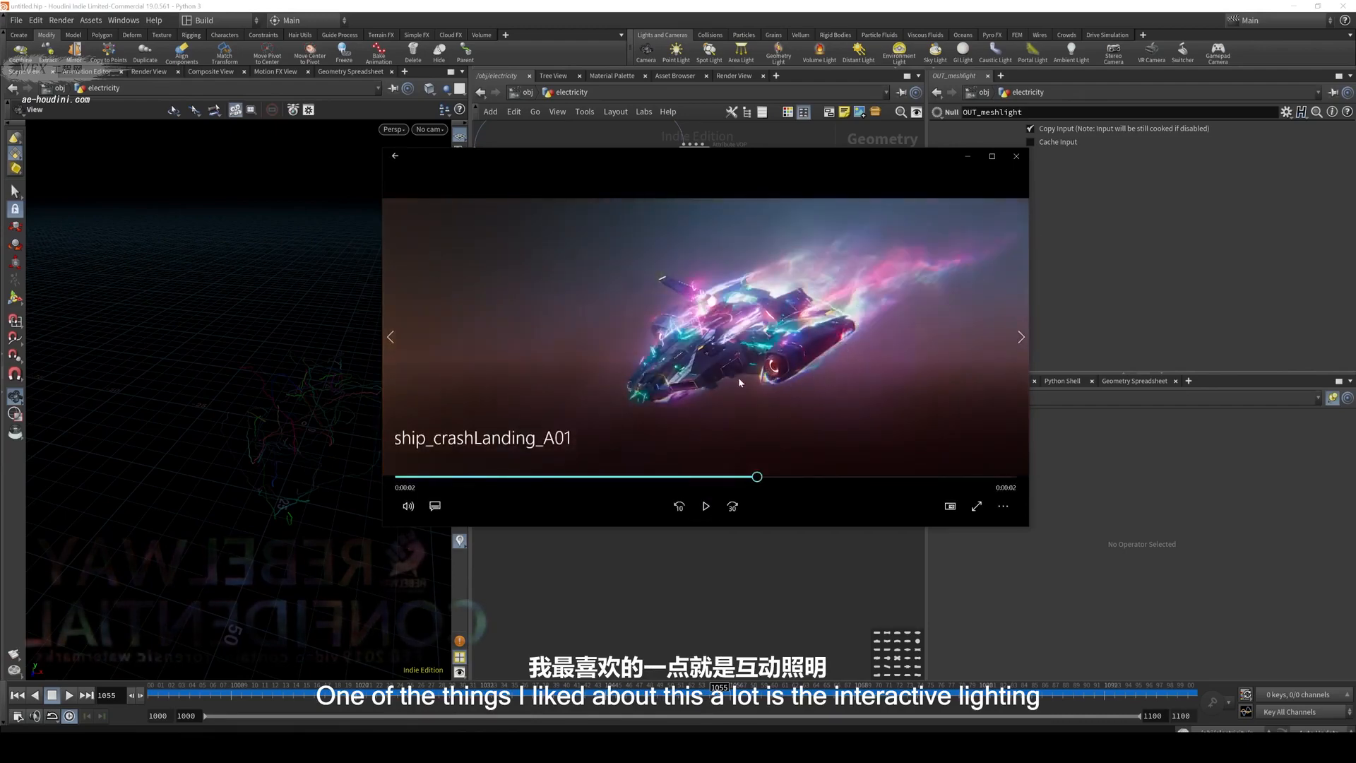
left_click_drag(739, 380, 817, 379)
left_click(701, 515)
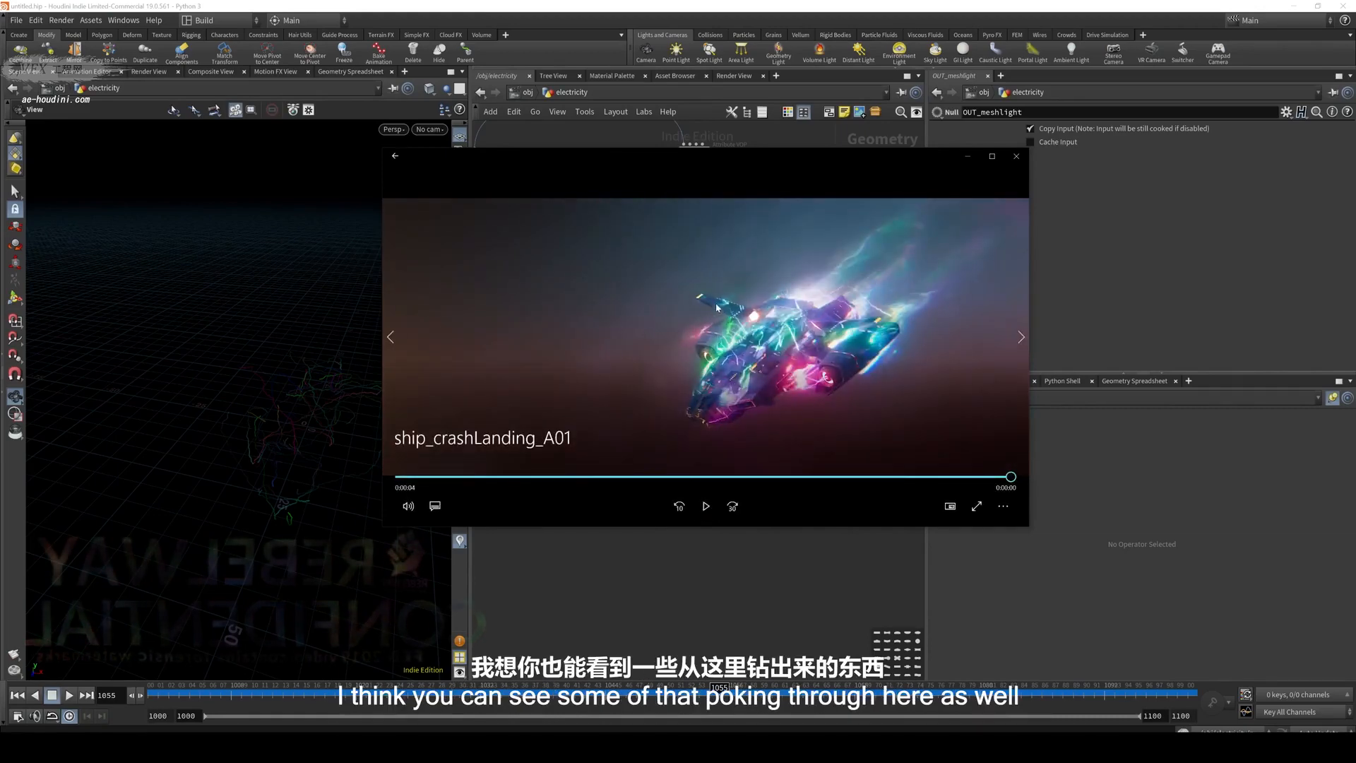
left_click(706, 506)
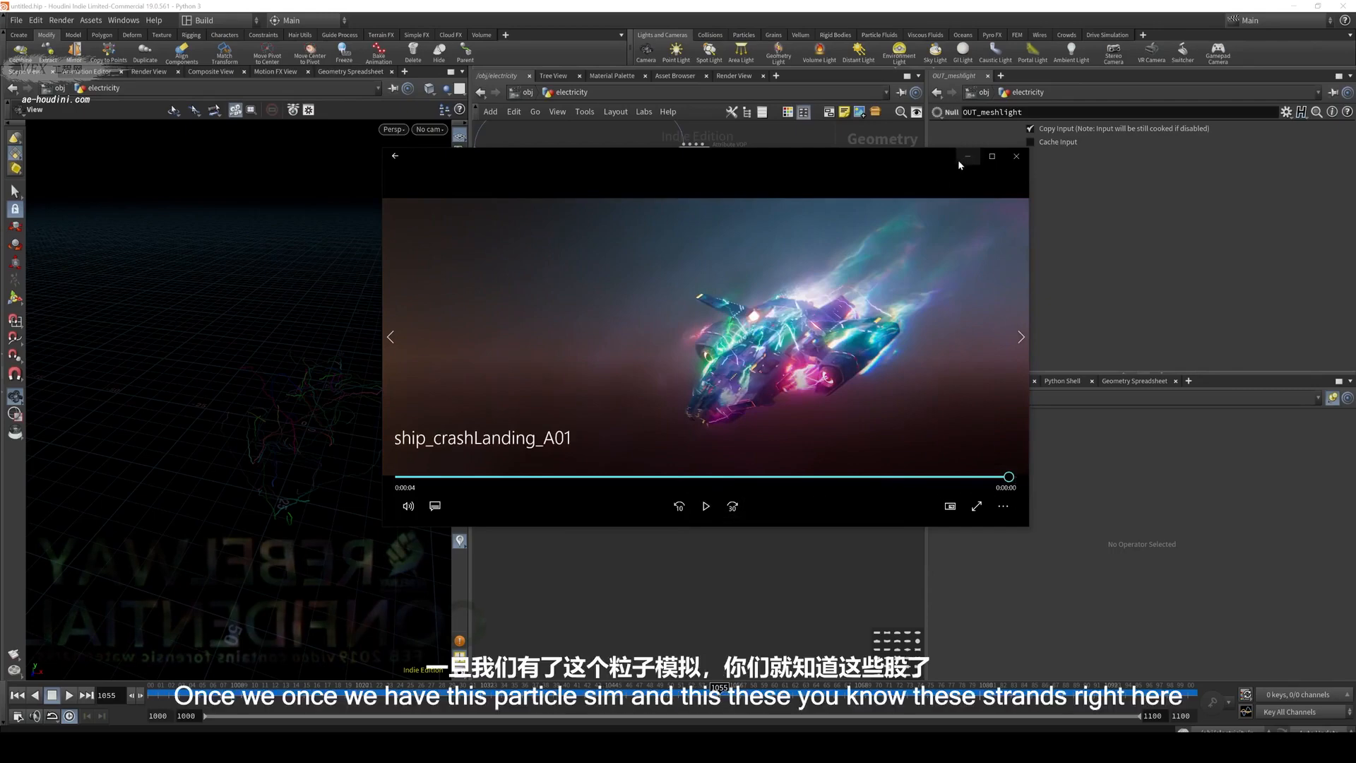
left_click(1017, 156)
Frame the whole electricity network and display resample1 to inspect the unbent strands
key("h")
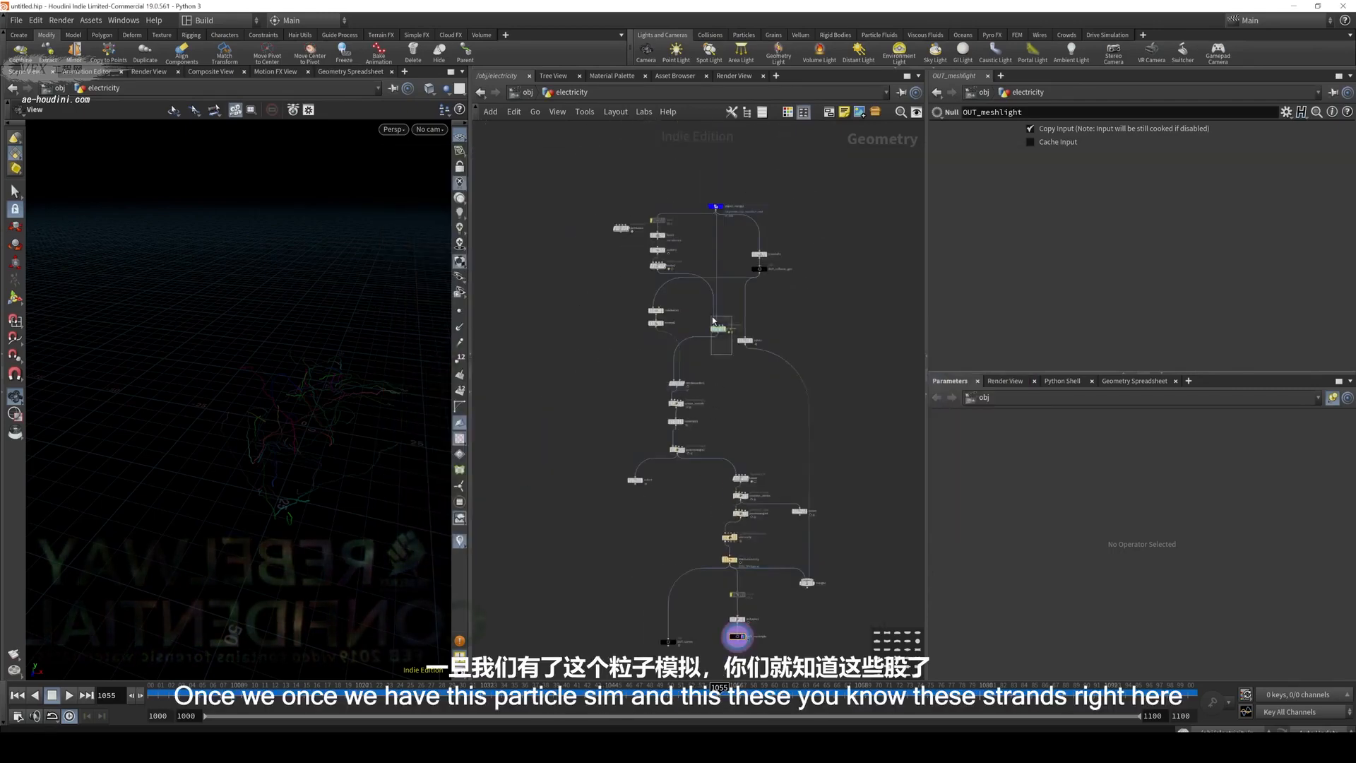
left_click(677, 449)
key("r")
left_click_drag(339, 422, 371, 407)
left_click_drag(719, 414, 635, 432)
key("r")
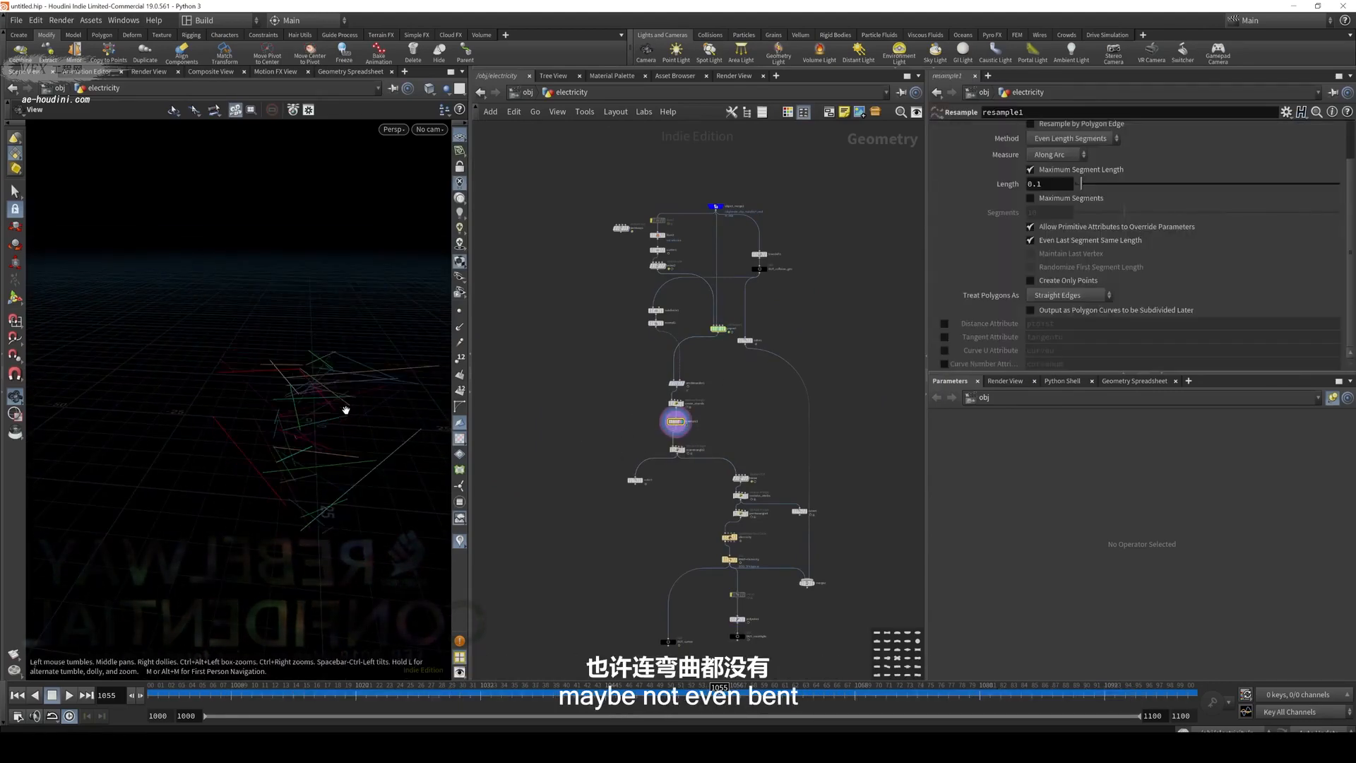
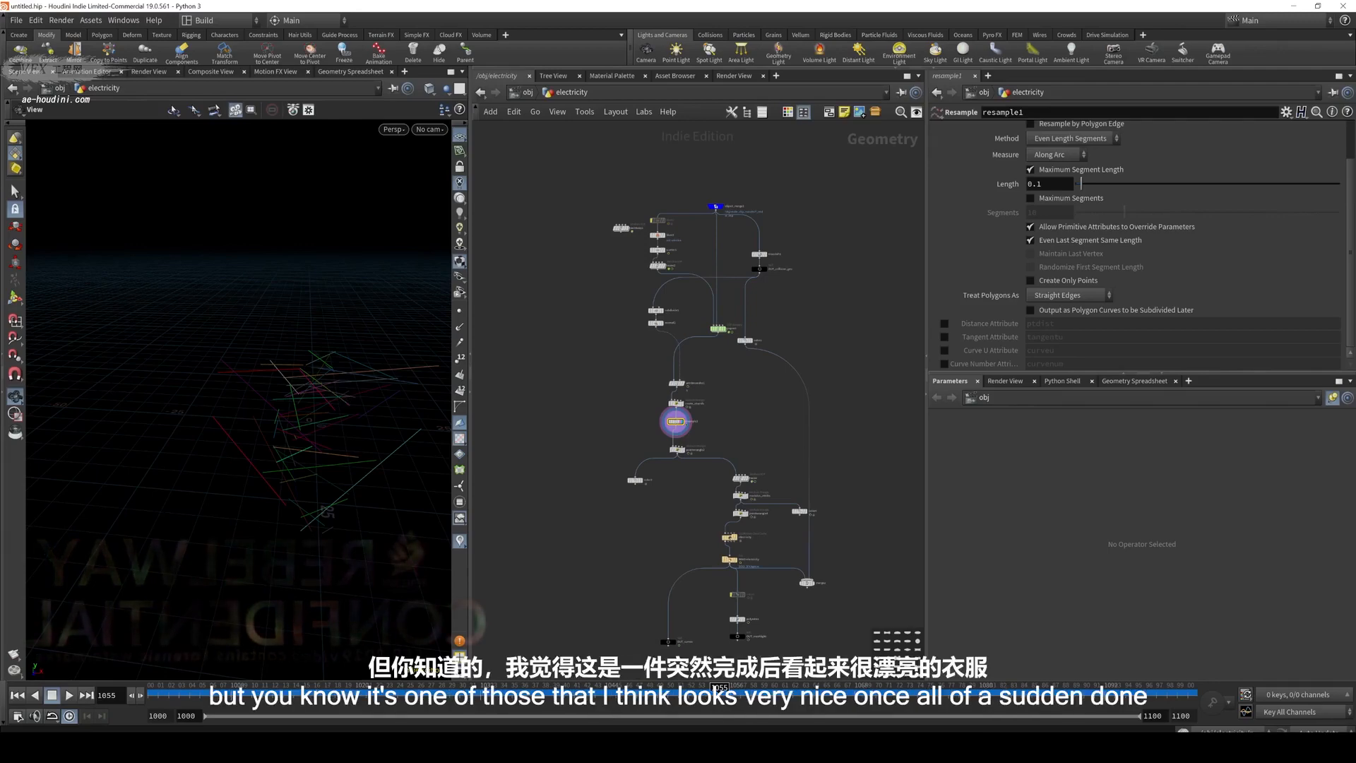
Switch back to the video player and replay ship_crashLanding_A01, pausing to inspect the inner strands
key("alt+Tab")
left_click(703, 509)
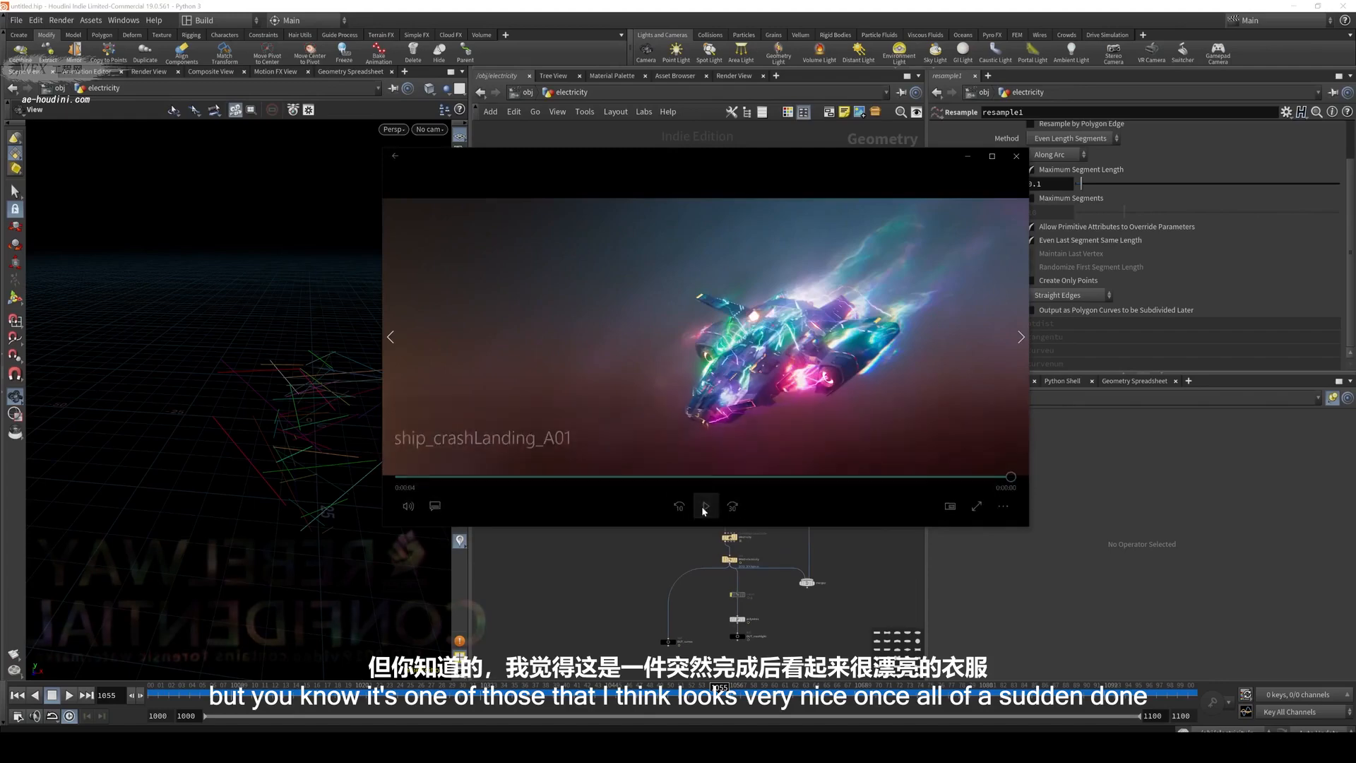
left_click(704, 507)
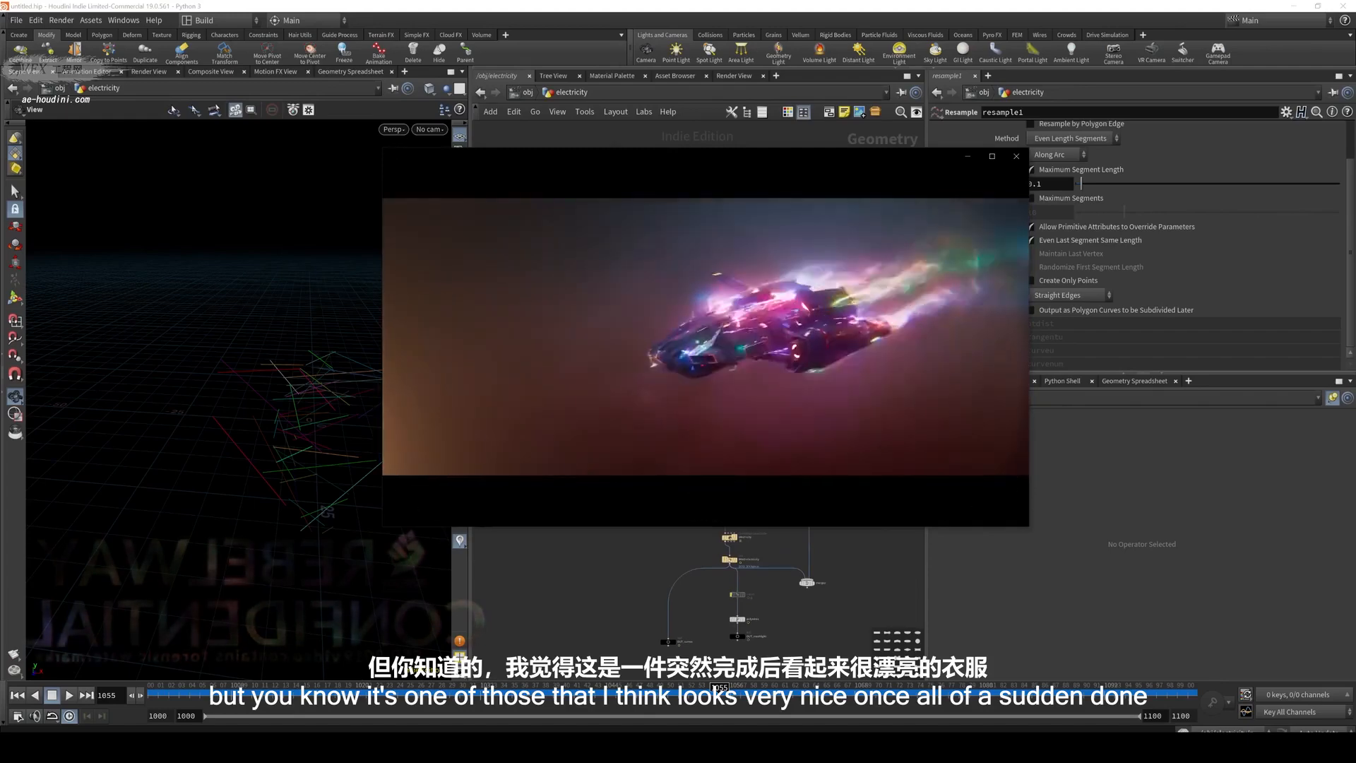
mouse_move(709, 507)
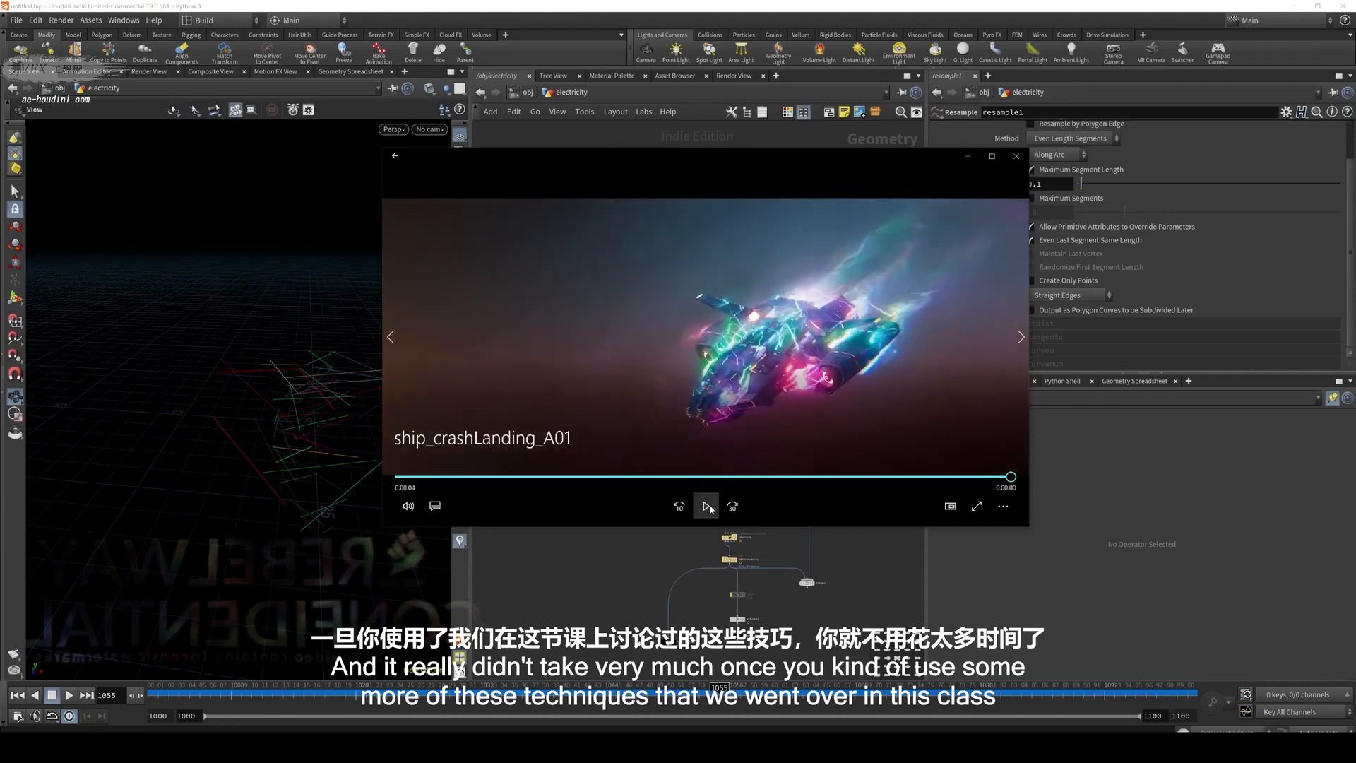
left_click(707, 507)
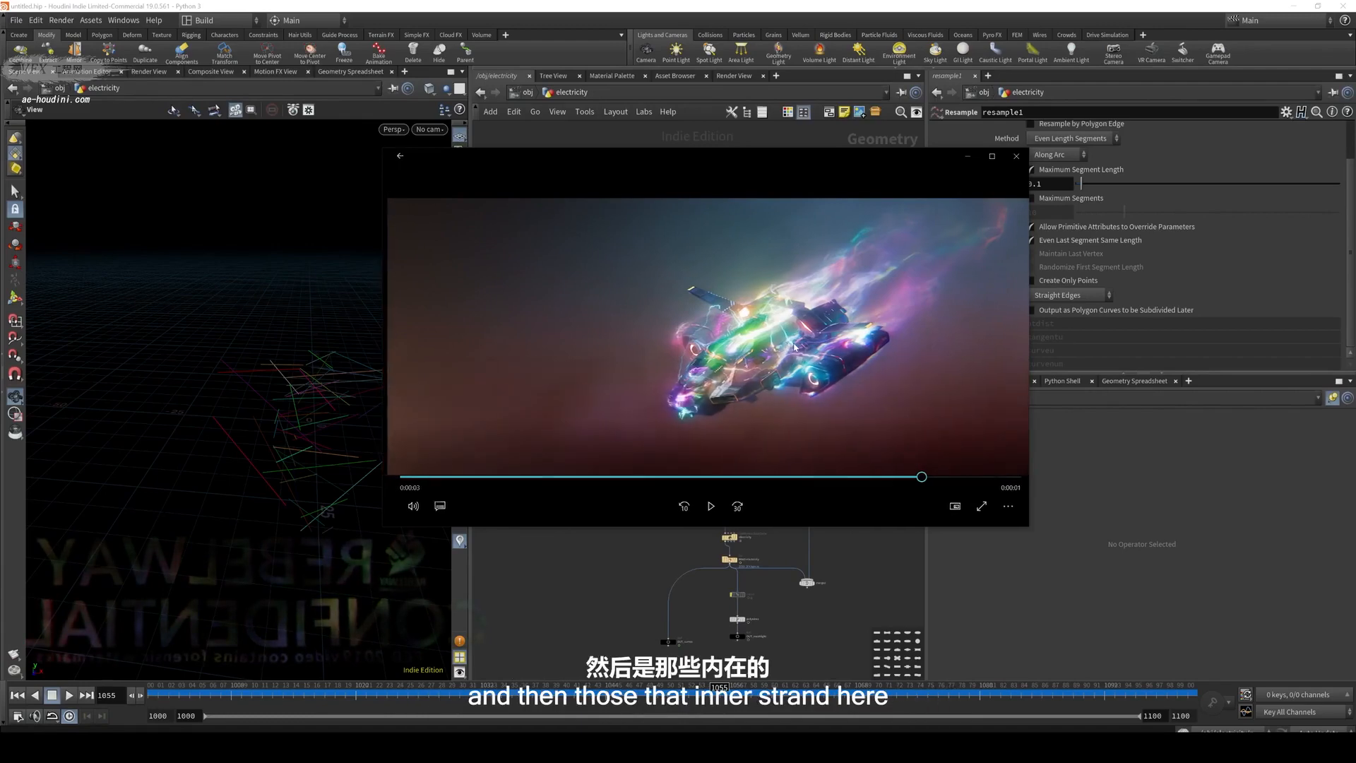
Maximize the video to examine the paused ship closely, restore the smaller window, and continue playback
double_click(796, 165)
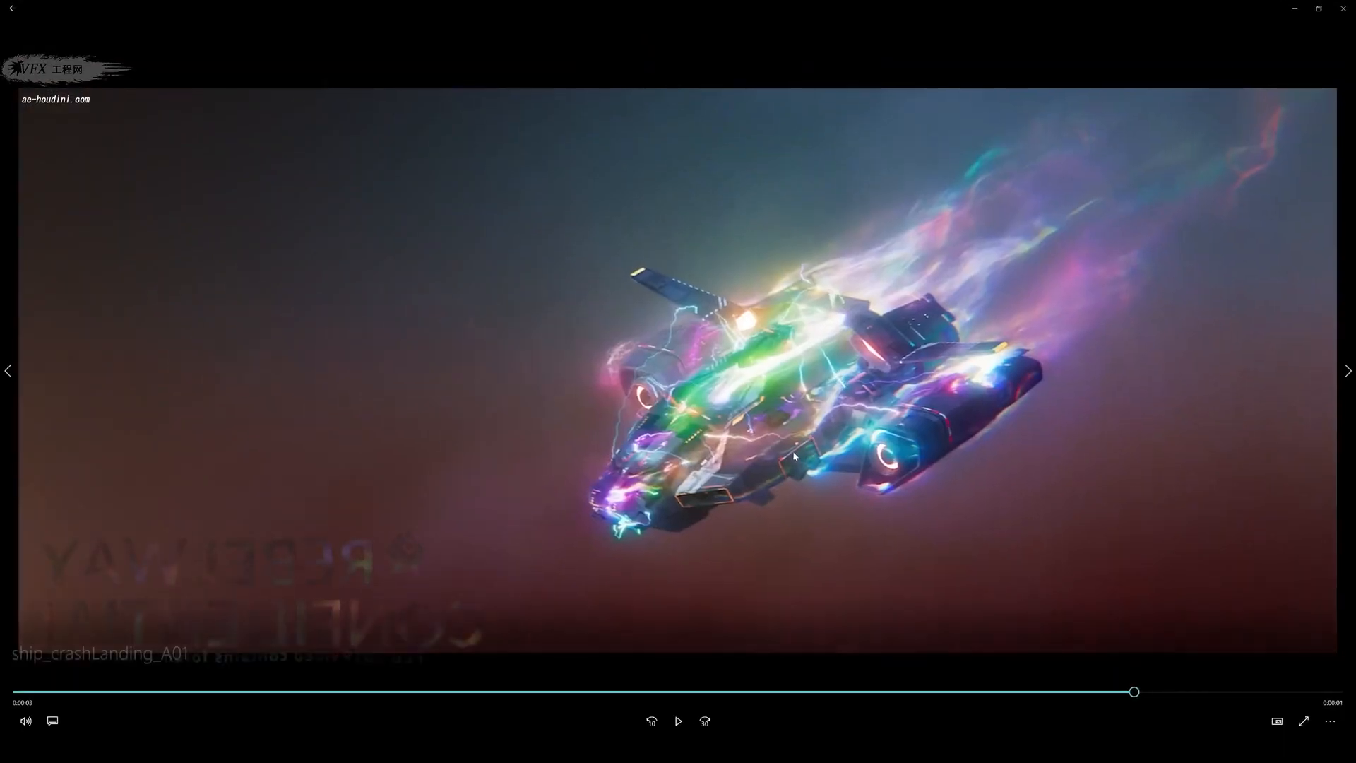
key("space")
left_click_drag(1240, 6, 1026, 112)
key("space")
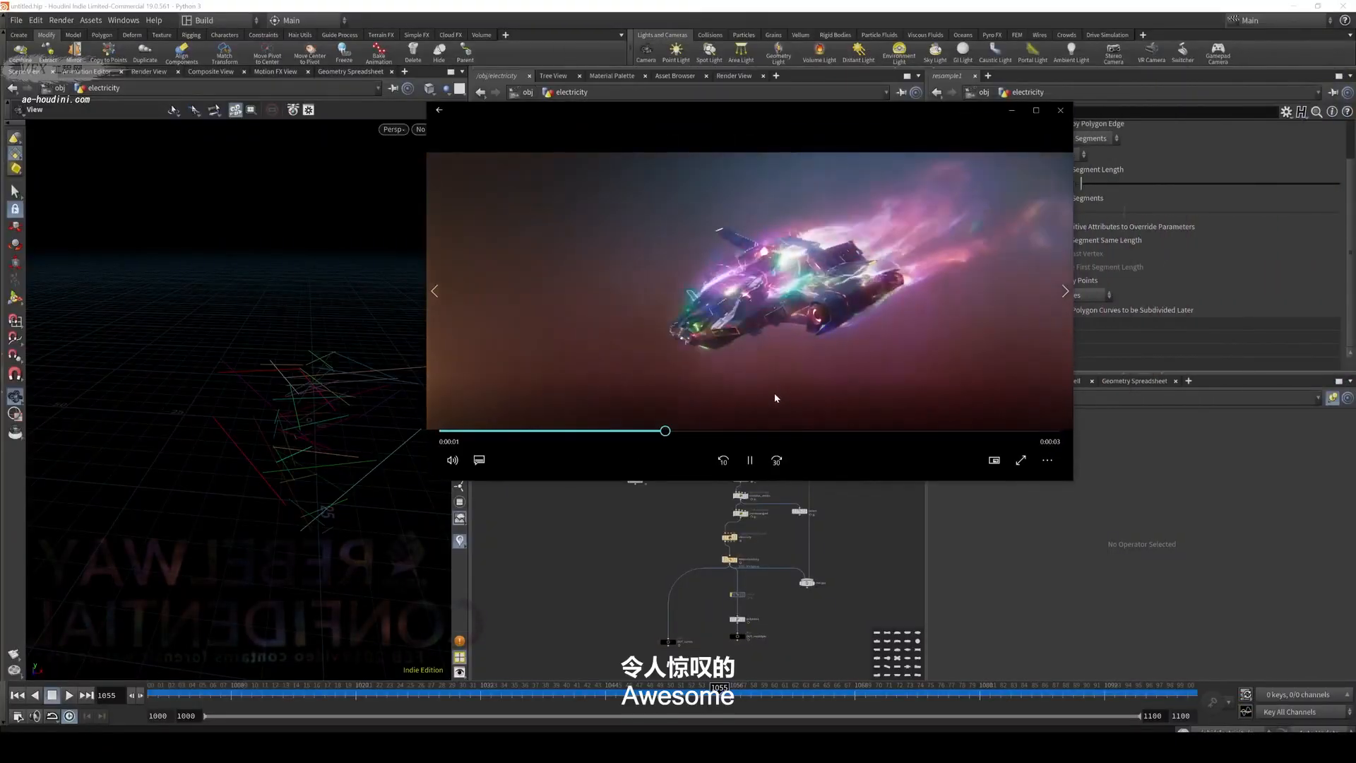
Return to Houdini and look over the electricity network as a whole
left_click(623, 563)
scroll(592, 512, "down", 5)
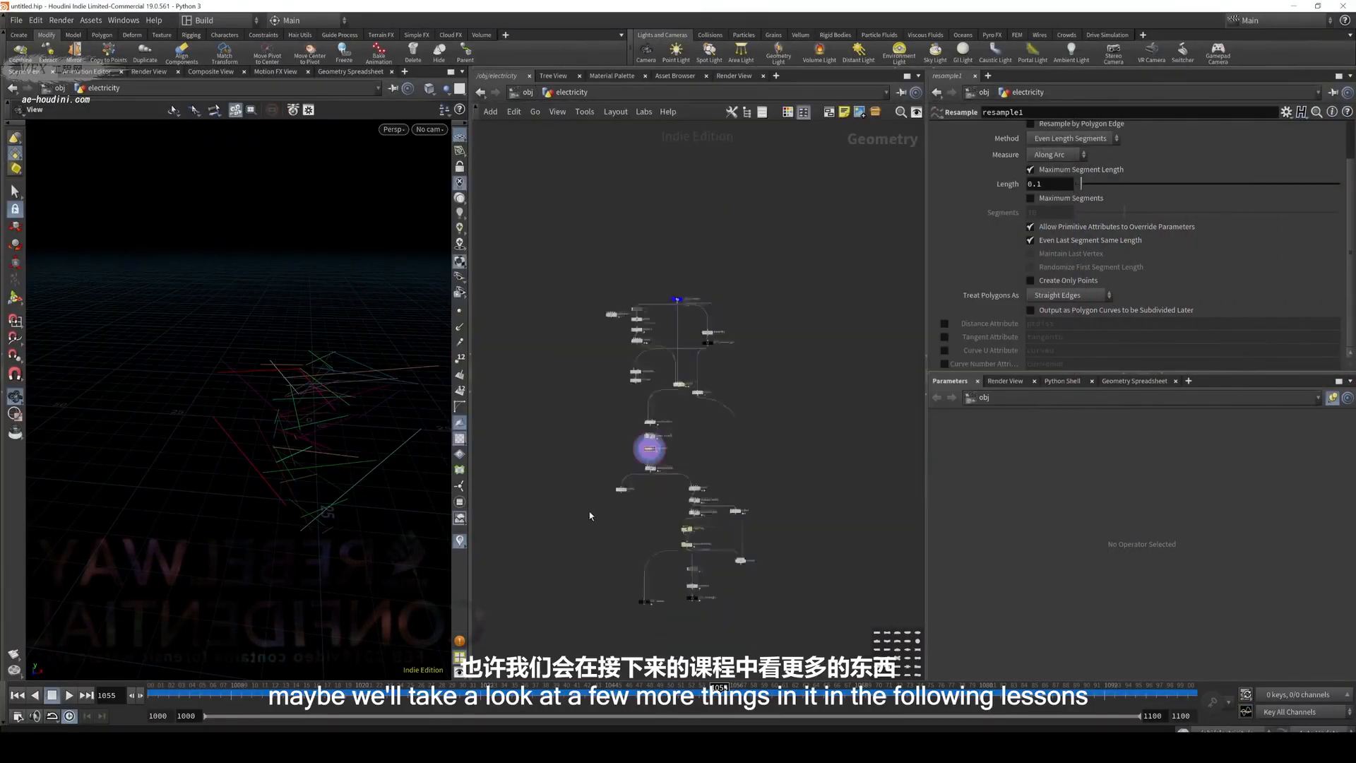
scroll(626, 481, "up", 4)
middle_click_drag(694, 469, 789, 440)
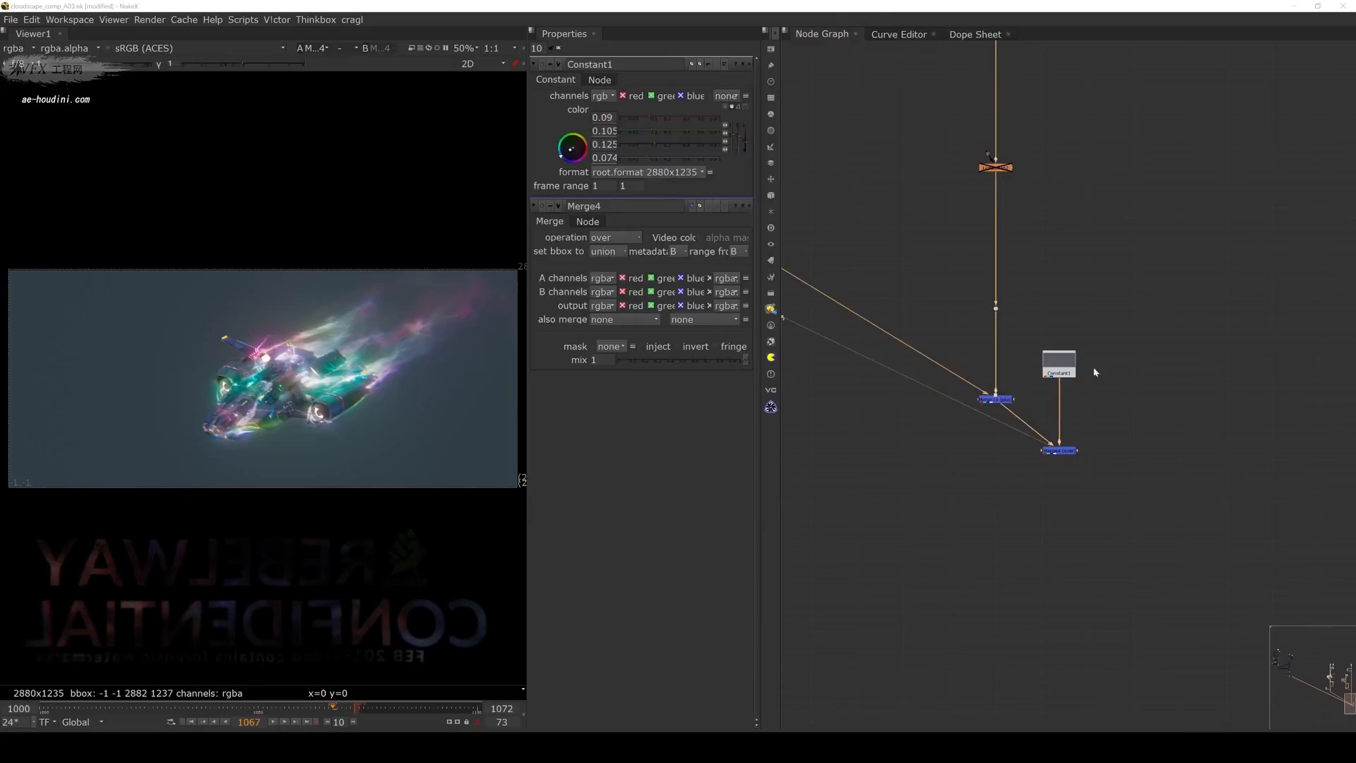
In the Nuke comp, delete the disabled orange node on the long vertical branch above the final merges
scroll(1229, 307, "down", 3)
middle_click_drag(1170, 201, 1169, 288)
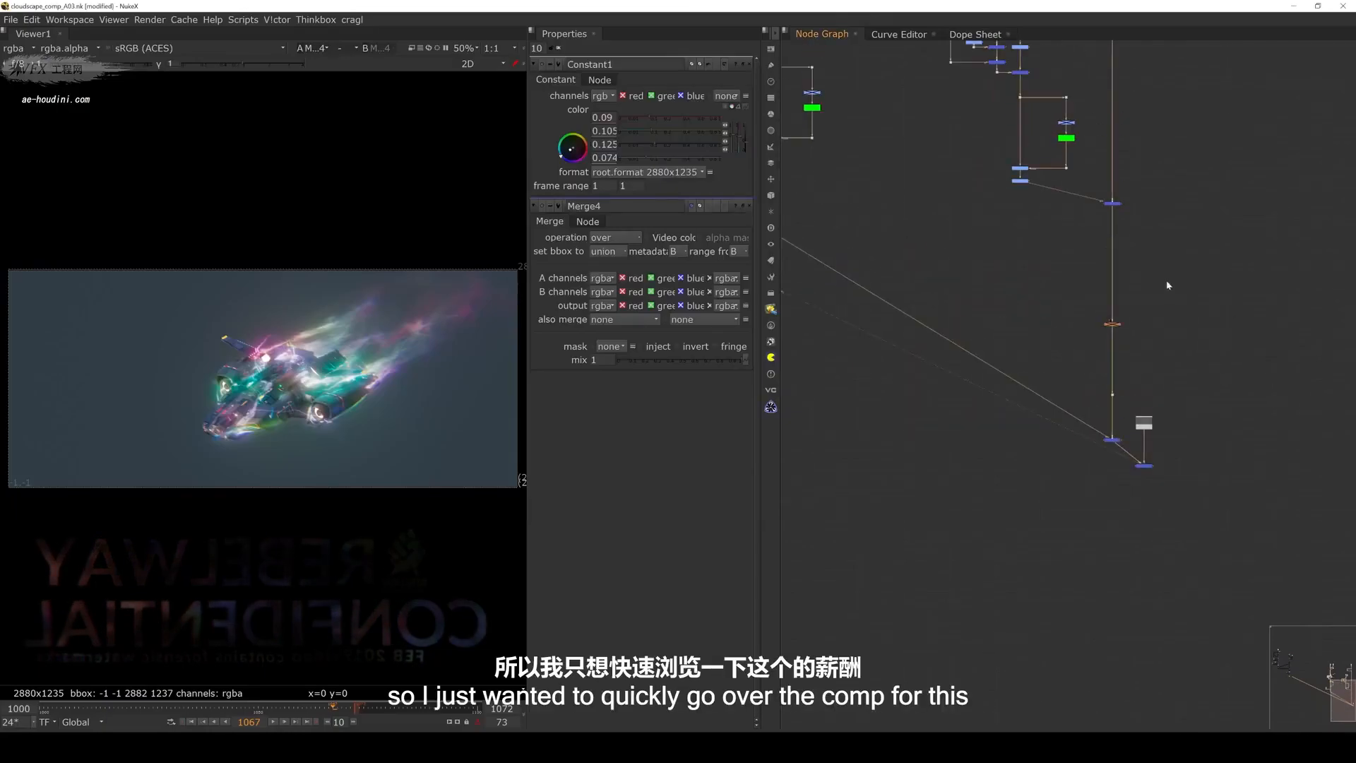
key("Delete")
scroll(1079, 344, "down", 3)
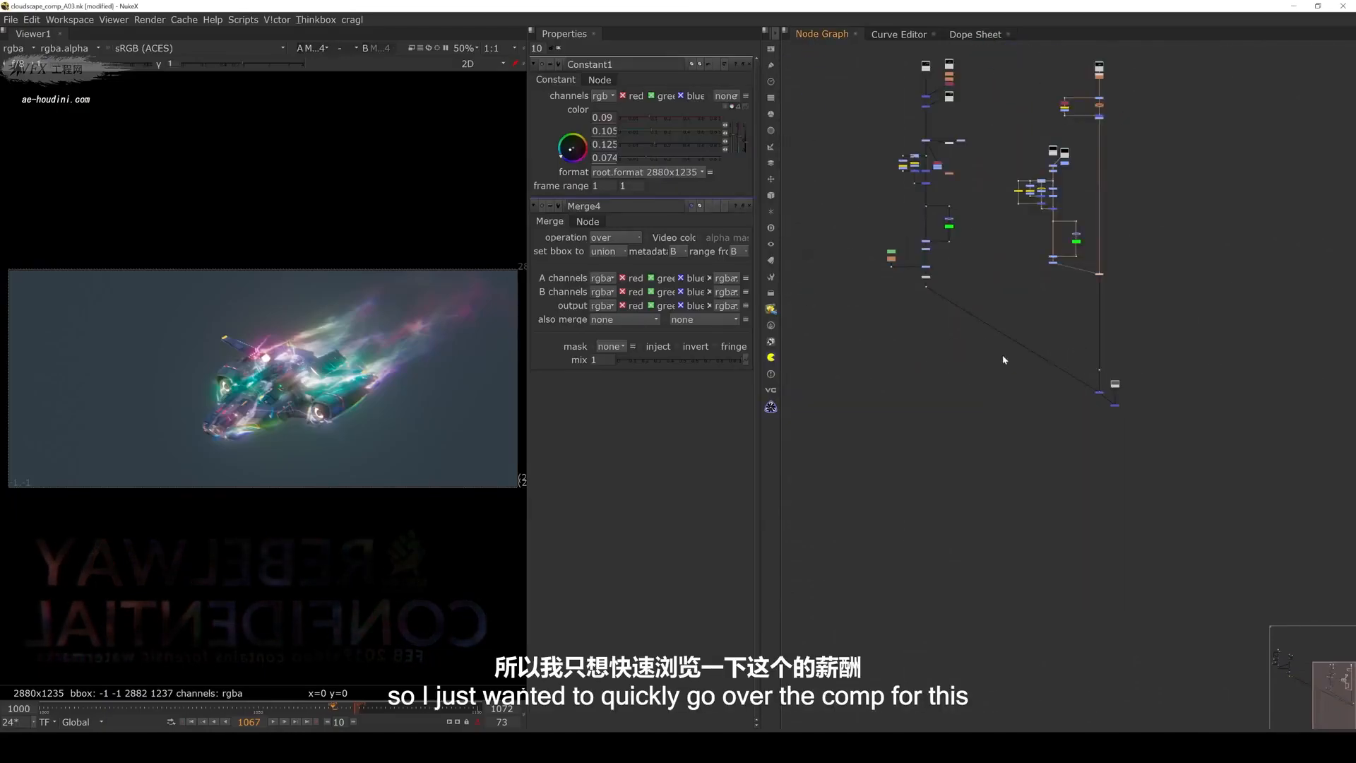
Show the spaceship render from the main branch in the viewer and scrub to frame 1055 to examine its interactive lighting
middle_click_drag(970, 328, 1015, 331)
middle_click_drag(1051, 285, 1050, 366)
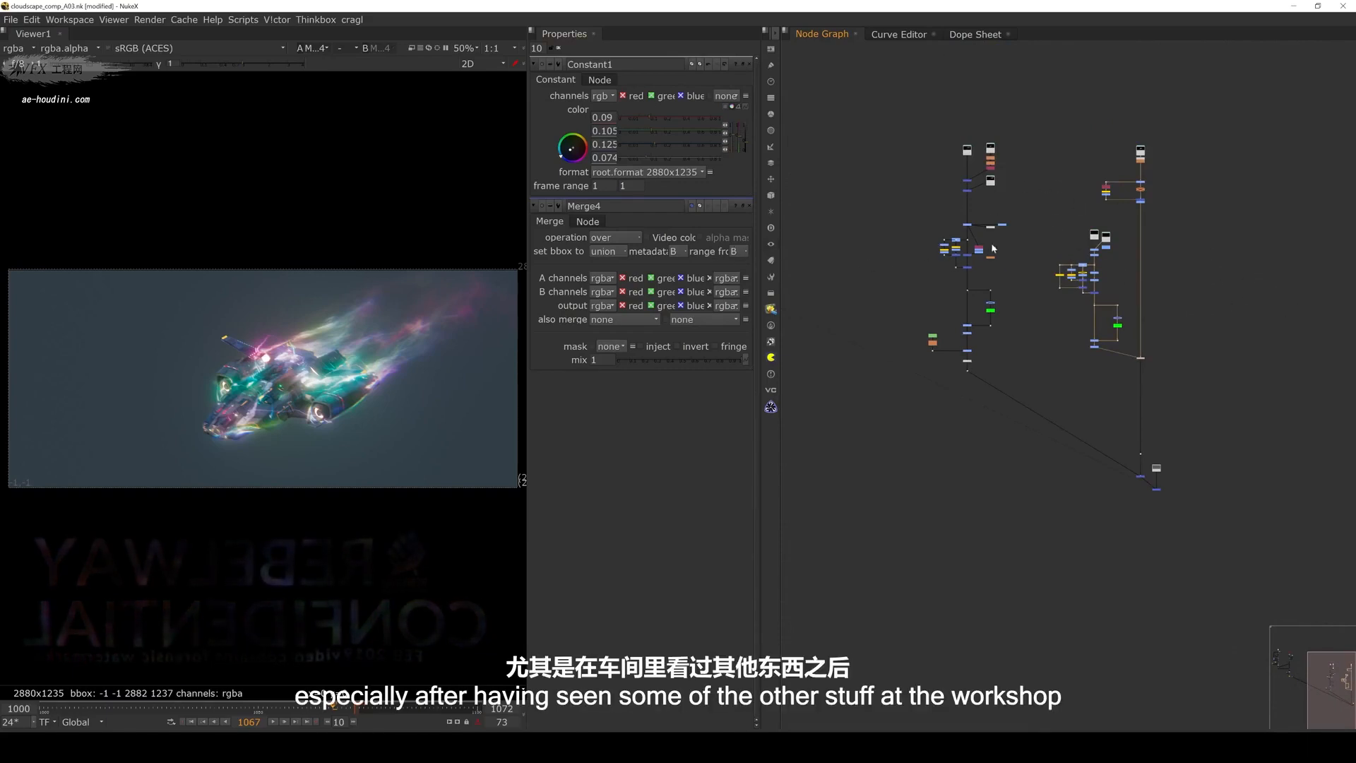
scroll(1147, 170, "up", 5)
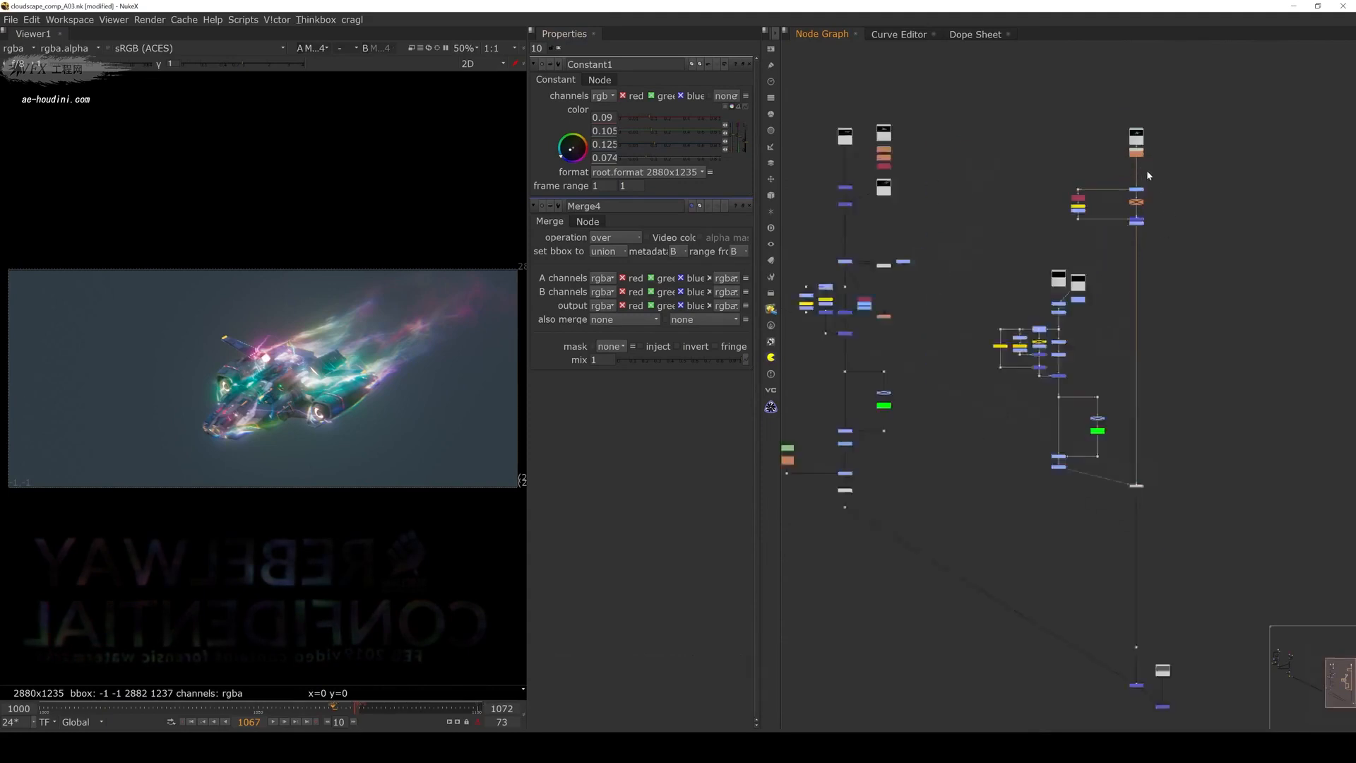
left_click(1132, 214)
key("d")
key("1")
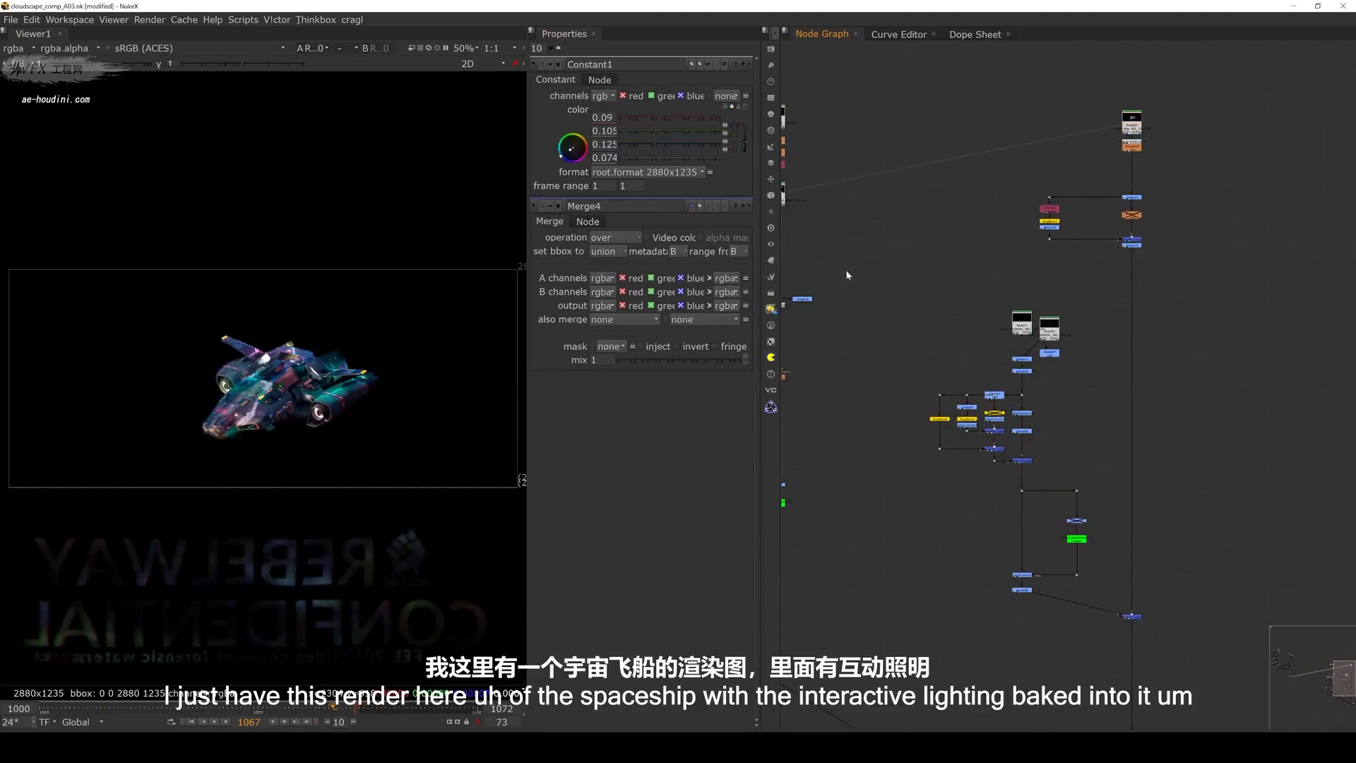
scroll(1091, 266, "up", 3)
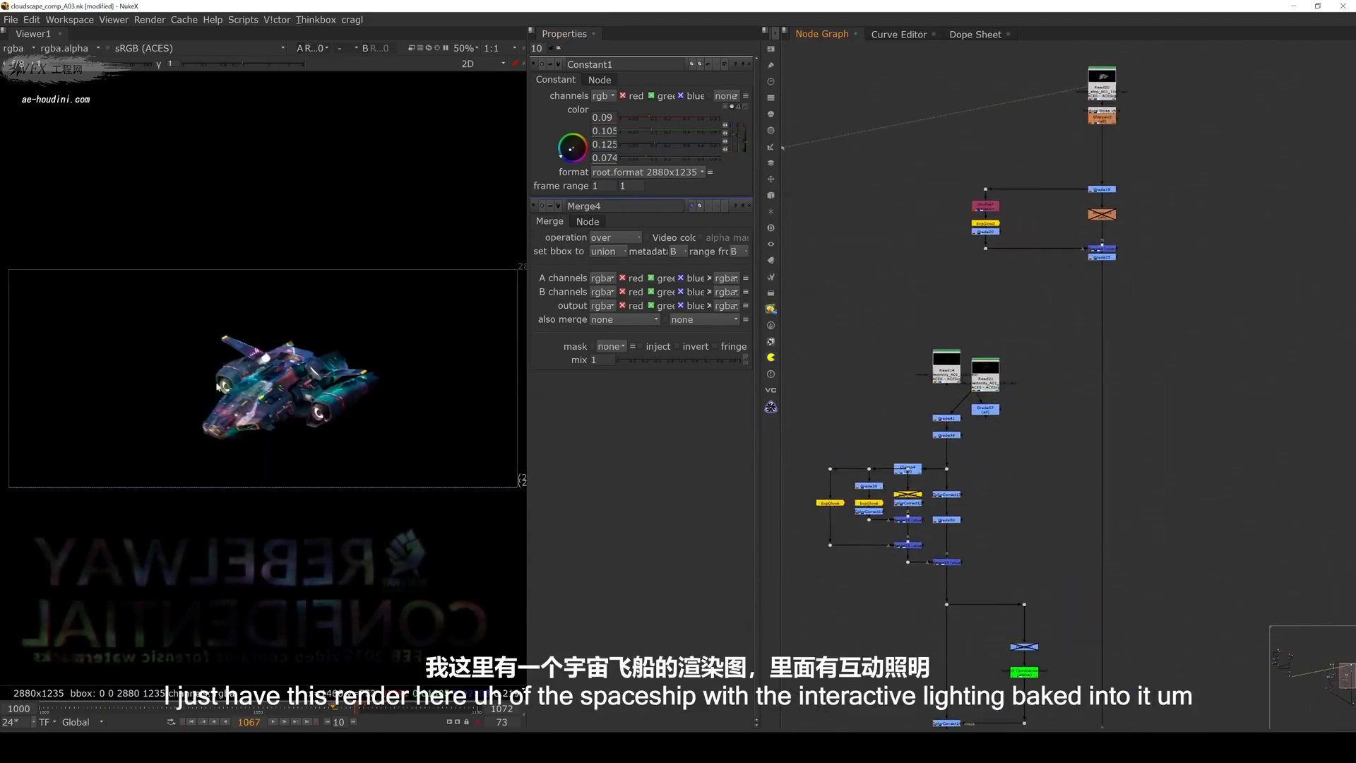
left_click_drag(332, 709, 277, 712)
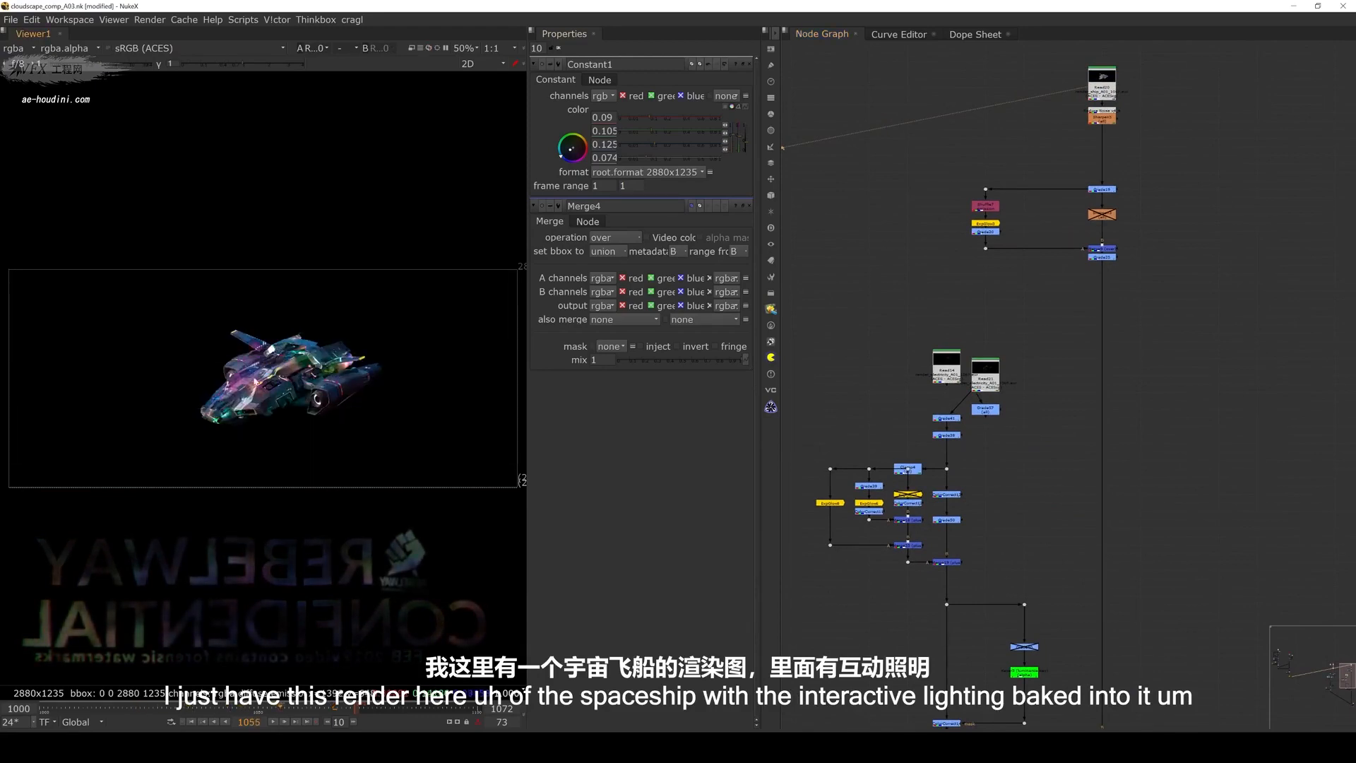
View the spaceship render after the Sharpen node and compare it with the result of Grade25 below
key("equal")
scroll(1120, 149, "up", 3)
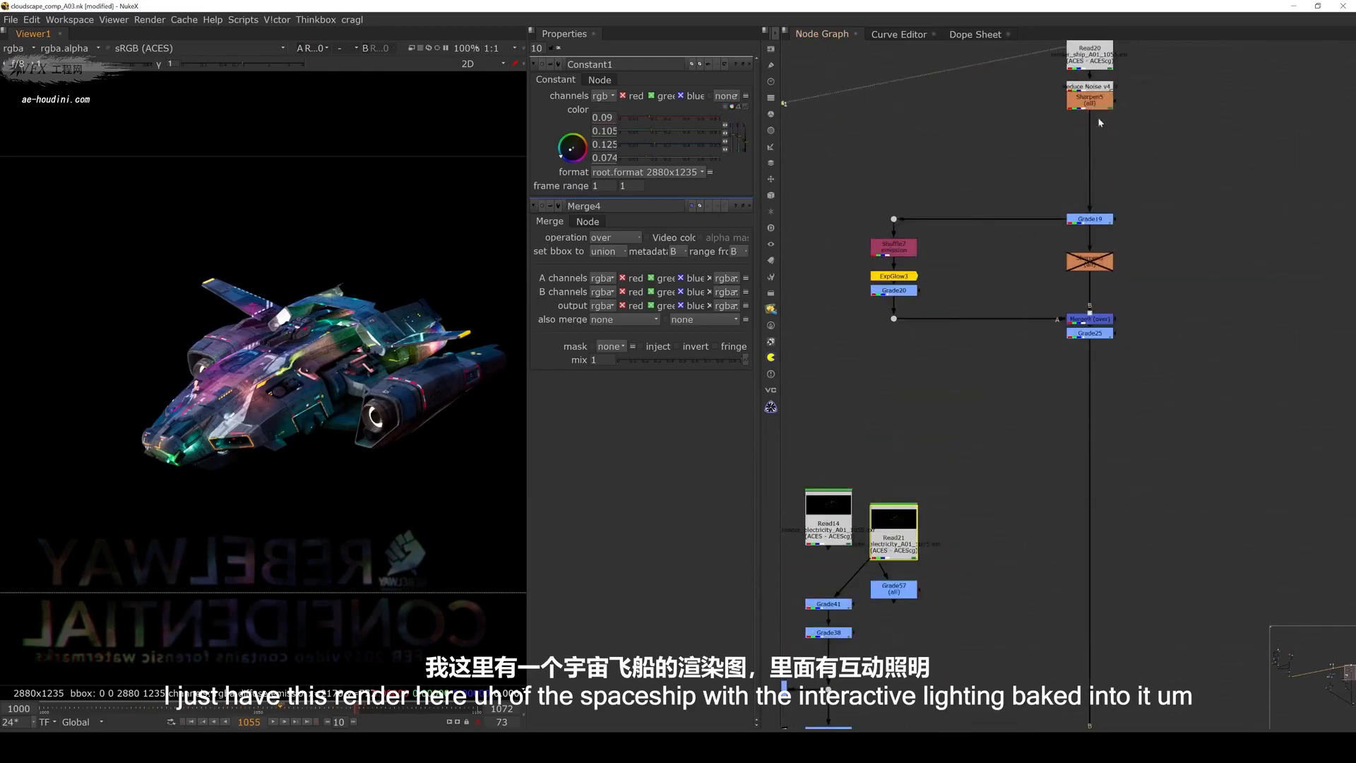
left_click(1081, 123)
middle_click_drag(1158, 306, 1086, 248)
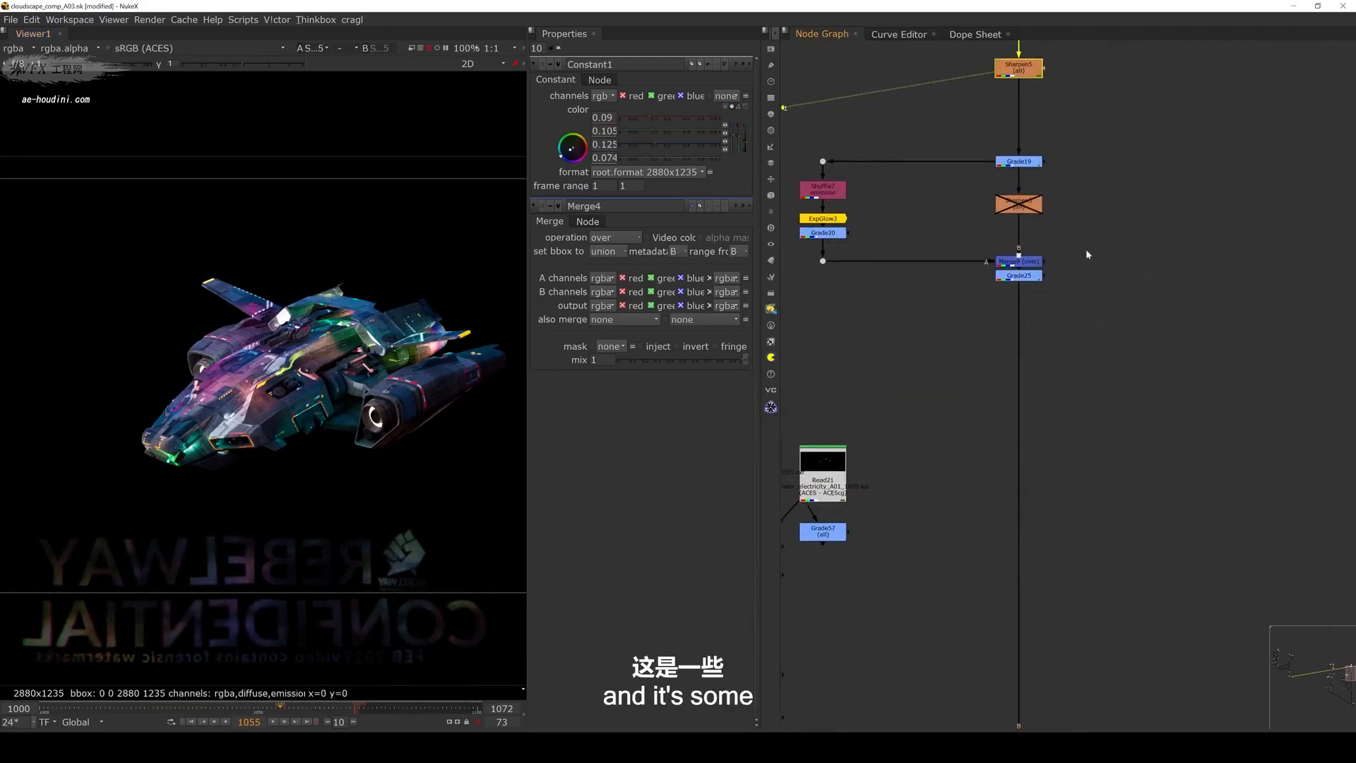
left_click_drag(1119, 263, 930, 316)
key("1")
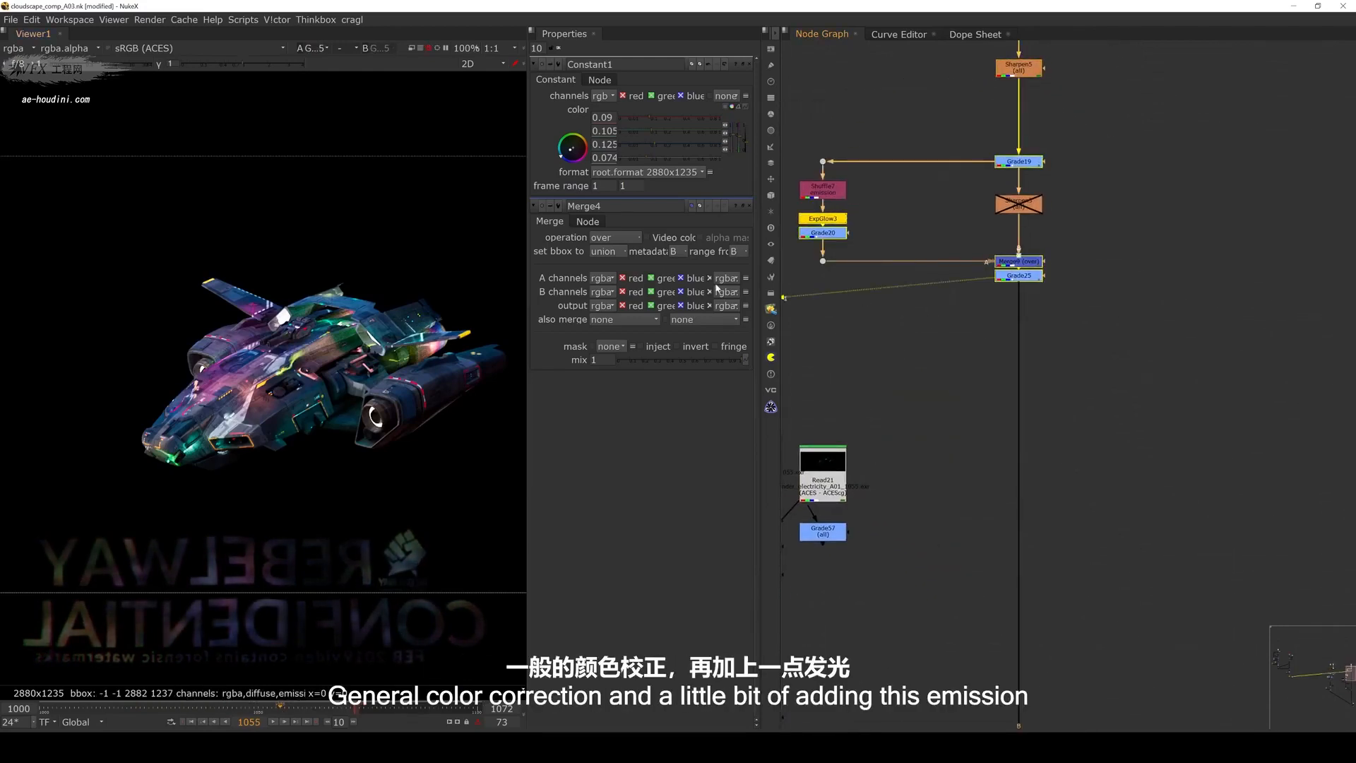
left_click(914, 198)
middle_click_drag(914, 203, 973, 205)
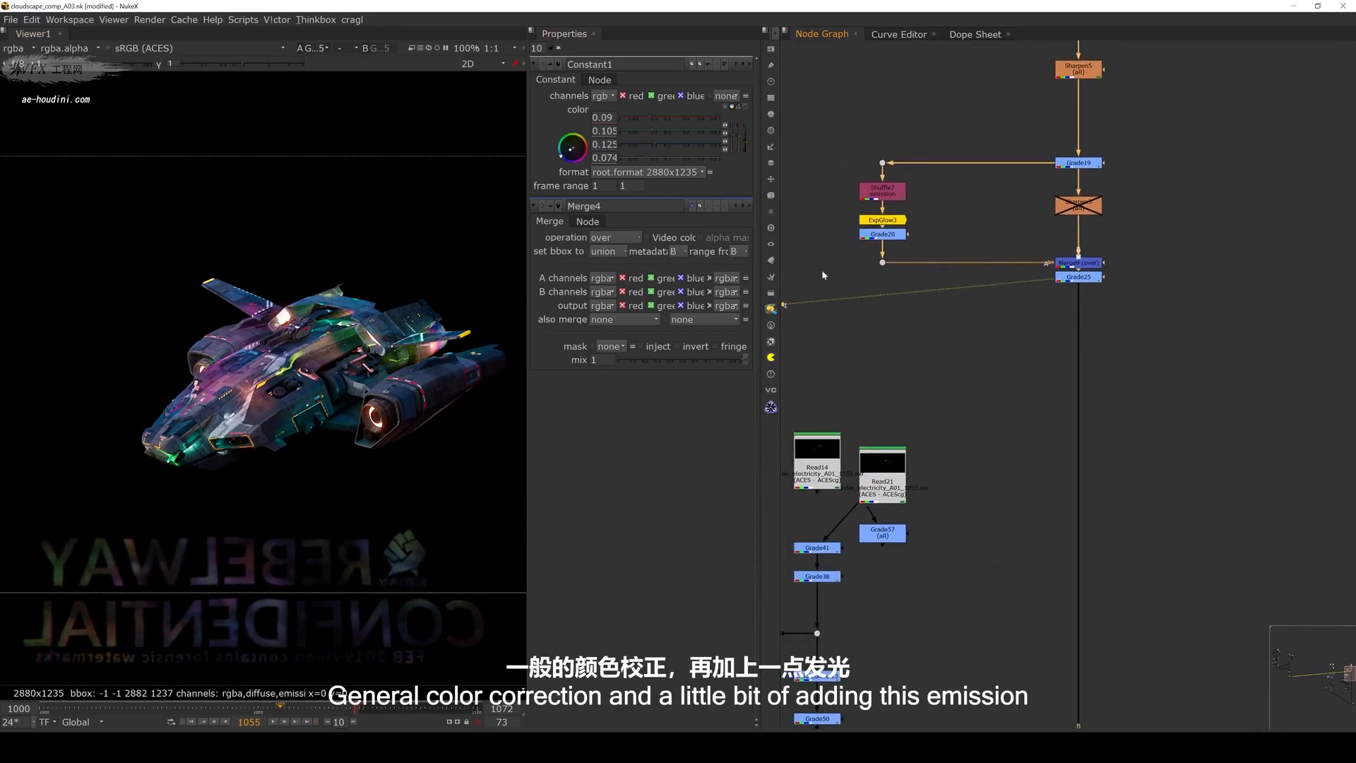
Step through the ship's emission branch from the Shuffle to Grade20, ending on the combined result at Grade25
left_click(883, 191)
key("1")
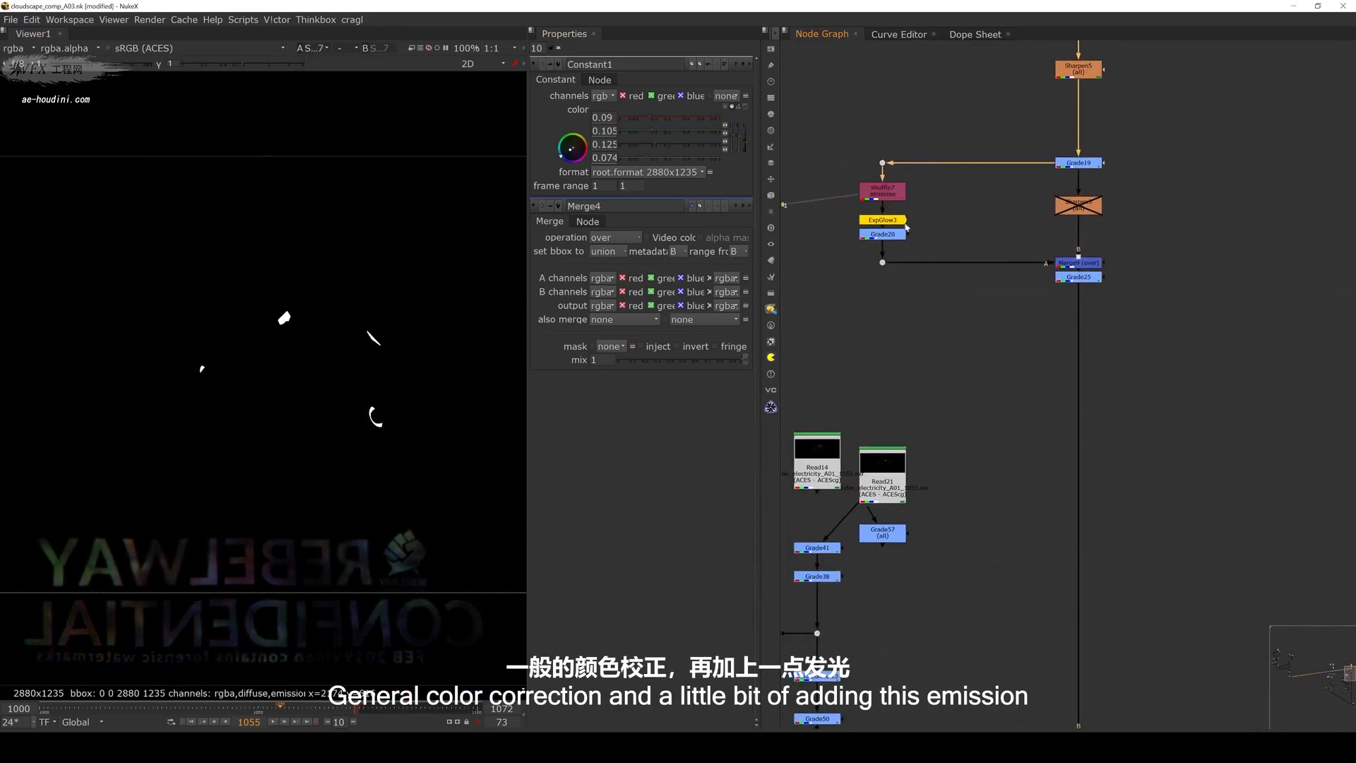
left_click(892, 234)
key("1")
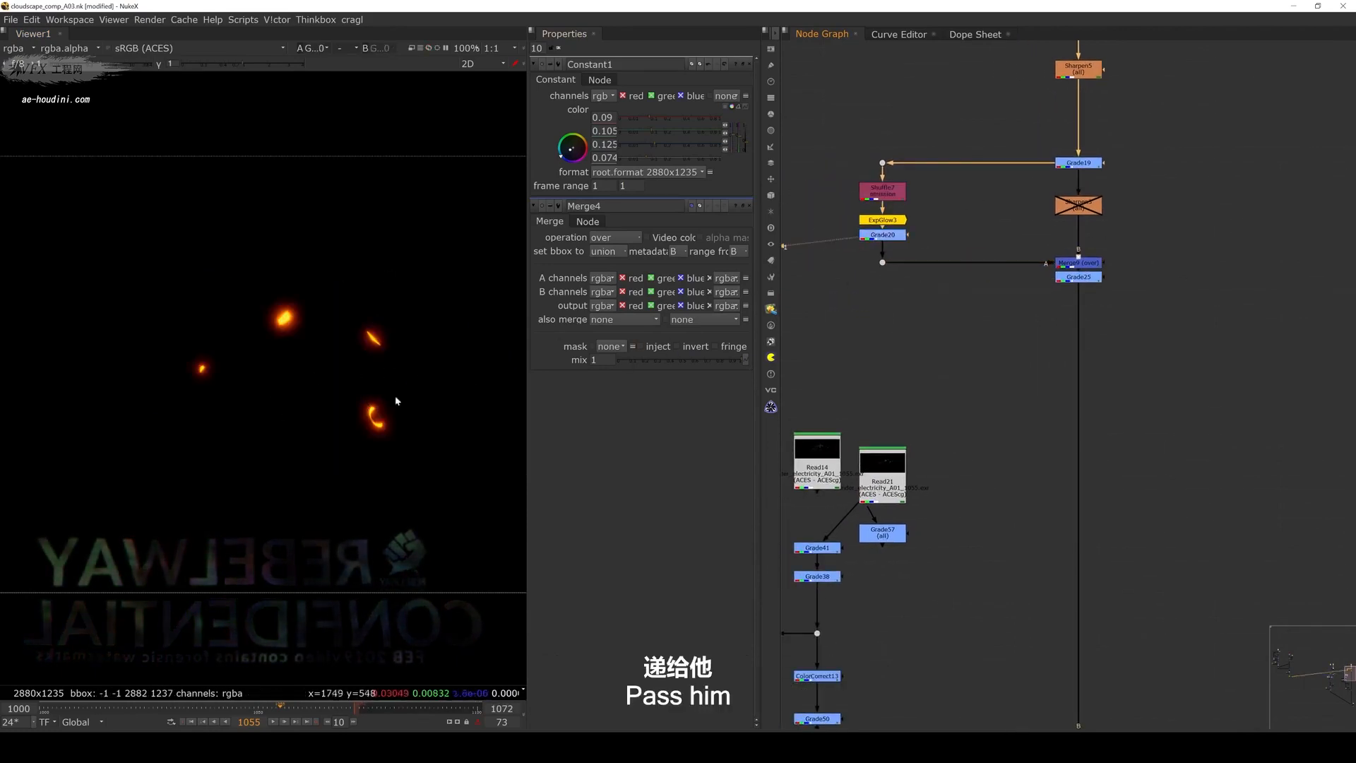
left_click(1079, 277)
key("1")
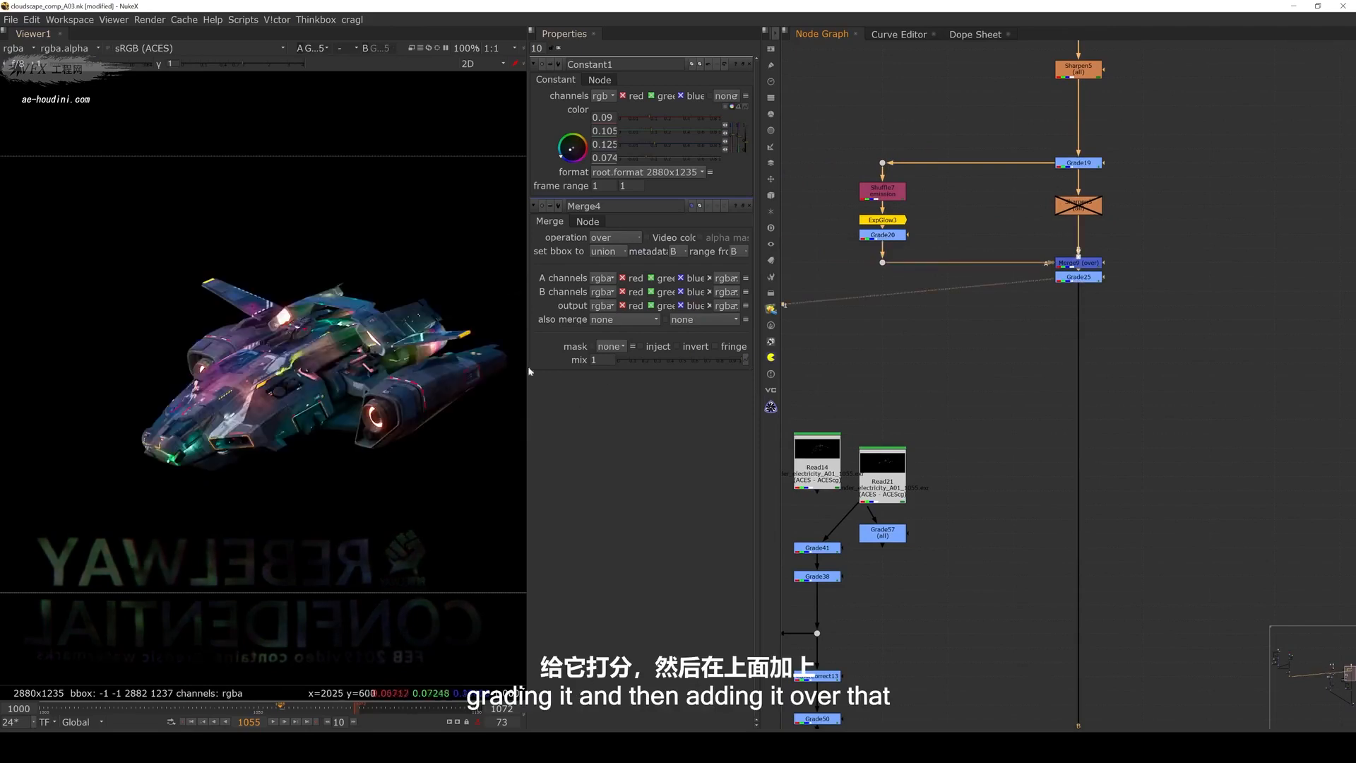
View the raw electricity render, followed by its glowed and graded result at Merge19
scroll(1035, 353, "down", 3)
middle_click_drag(1120, 590, 1142, 340)
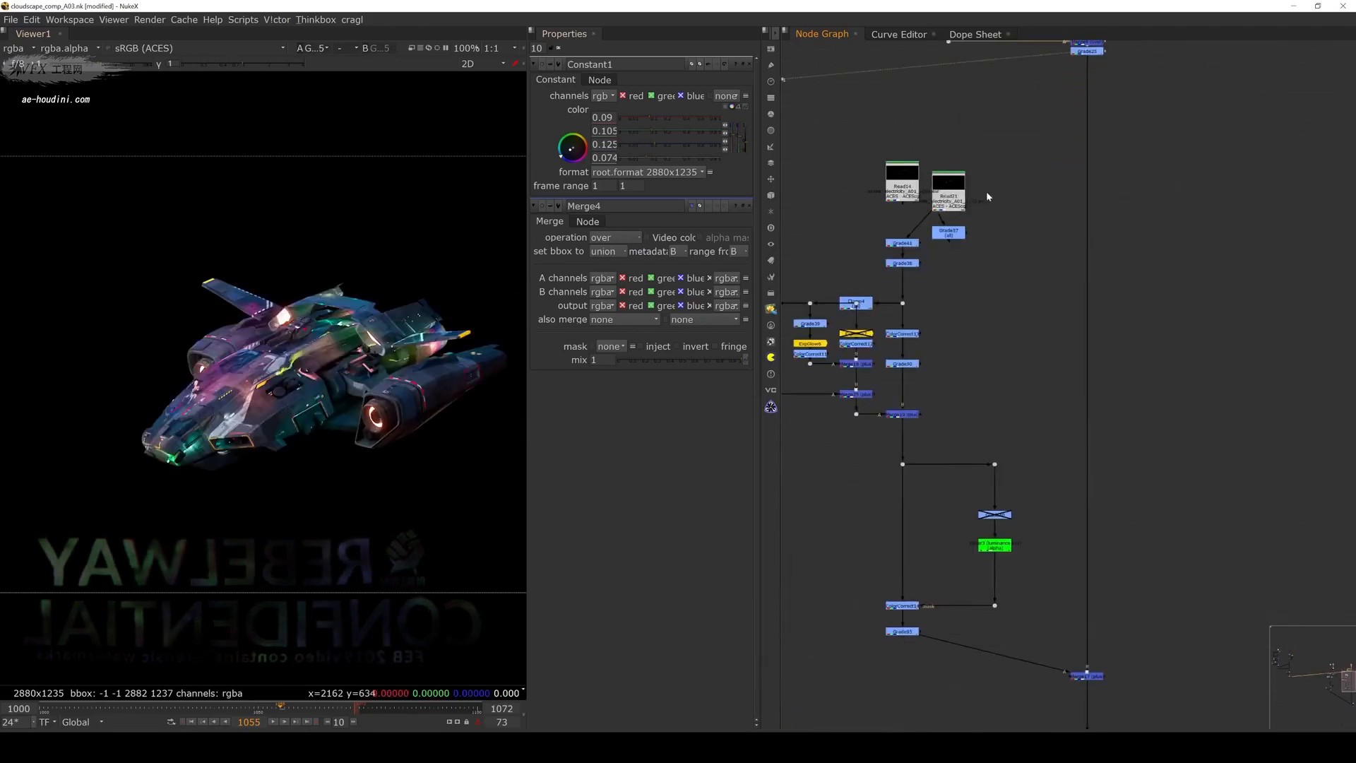
left_click(939, 195)
key("1")
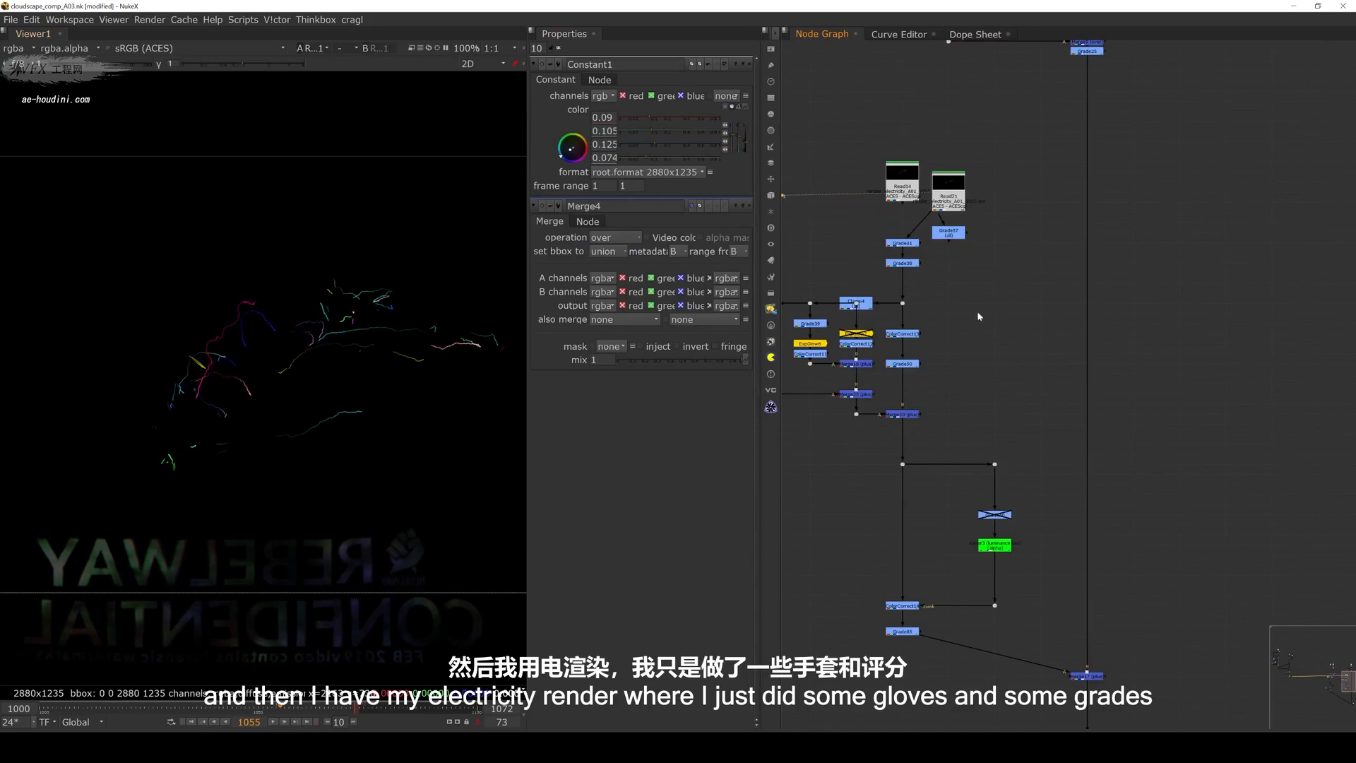
middle_click_drag(947, 337, 1071, 358)
scroll(1046, 360, "up", 3)
left_click(1062, 498)
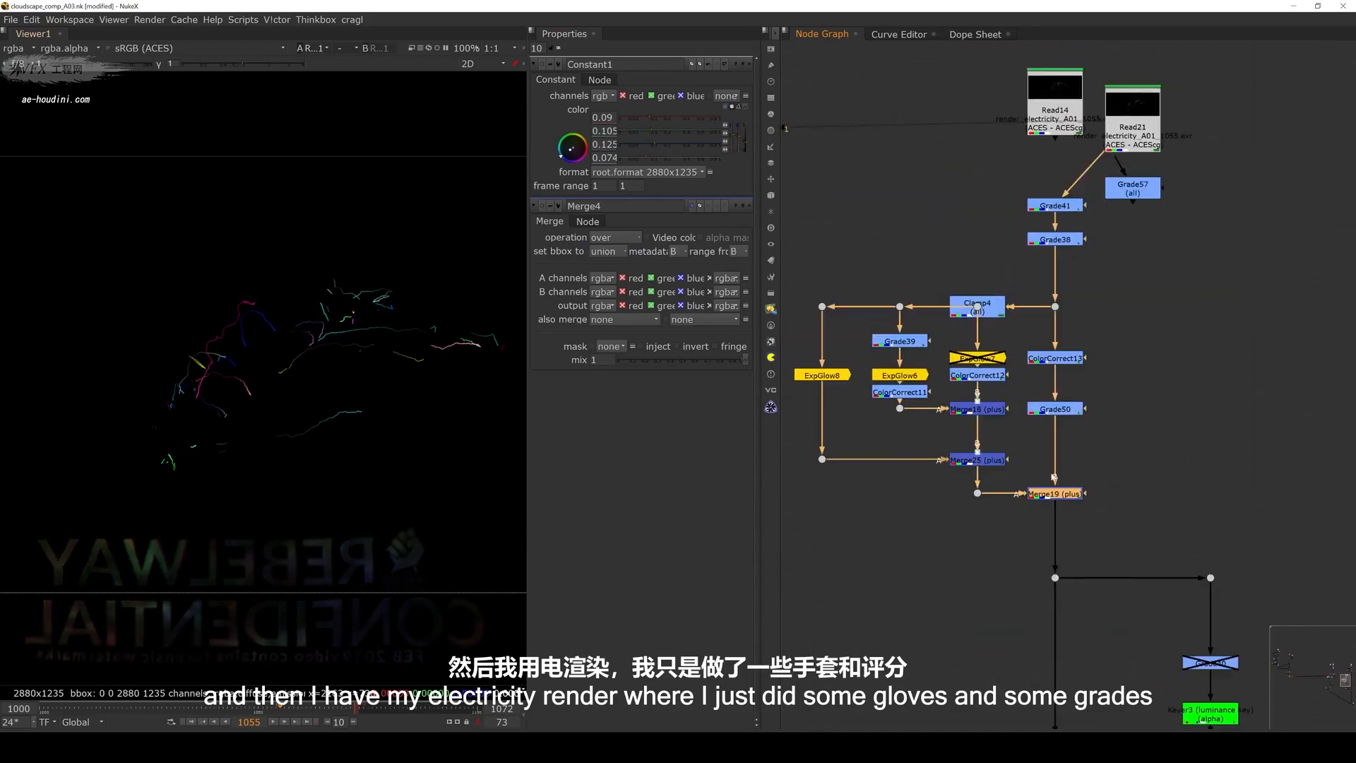
key("1")
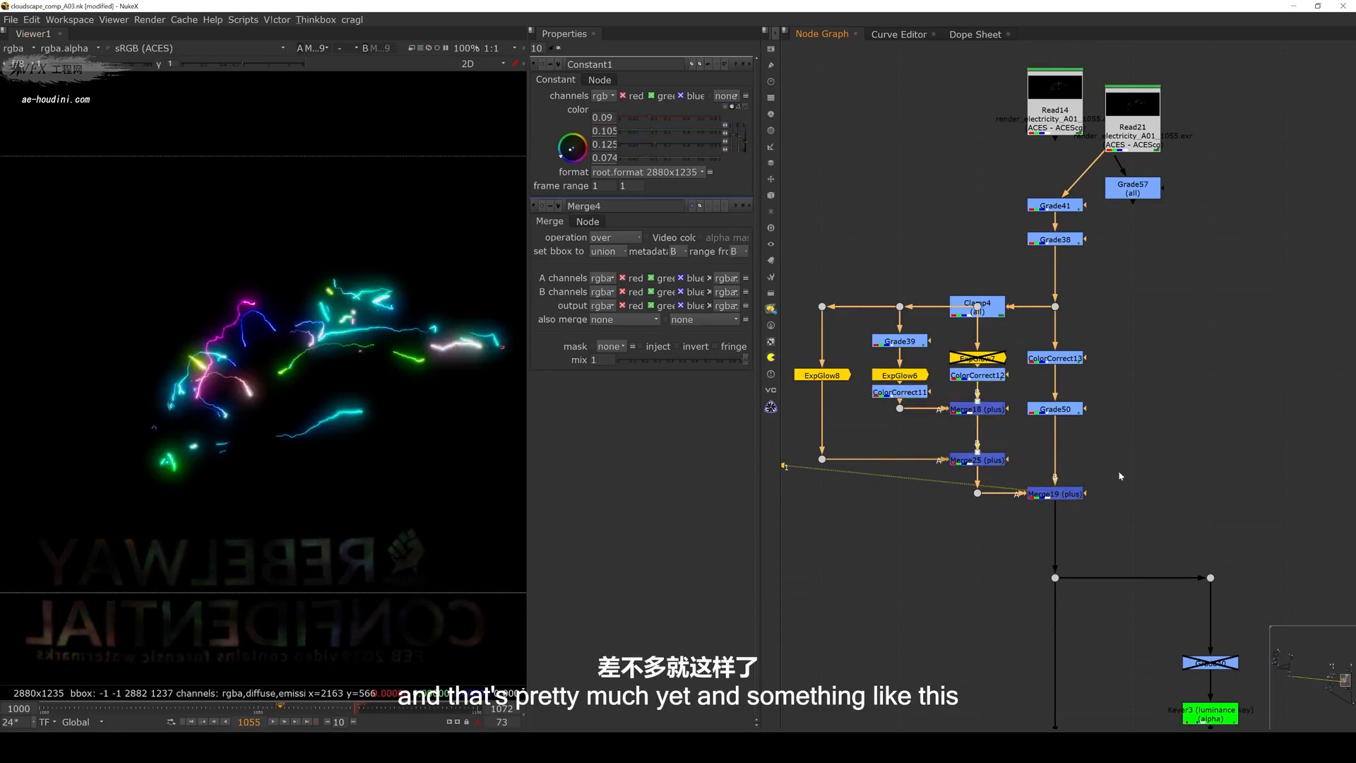
Examine the glowing electricity up close at Merge19 and compare it with ColorCorrect14
middle_click_drag(1120, 476, 1039, 349)
scroll(282, 373, "up", 6)
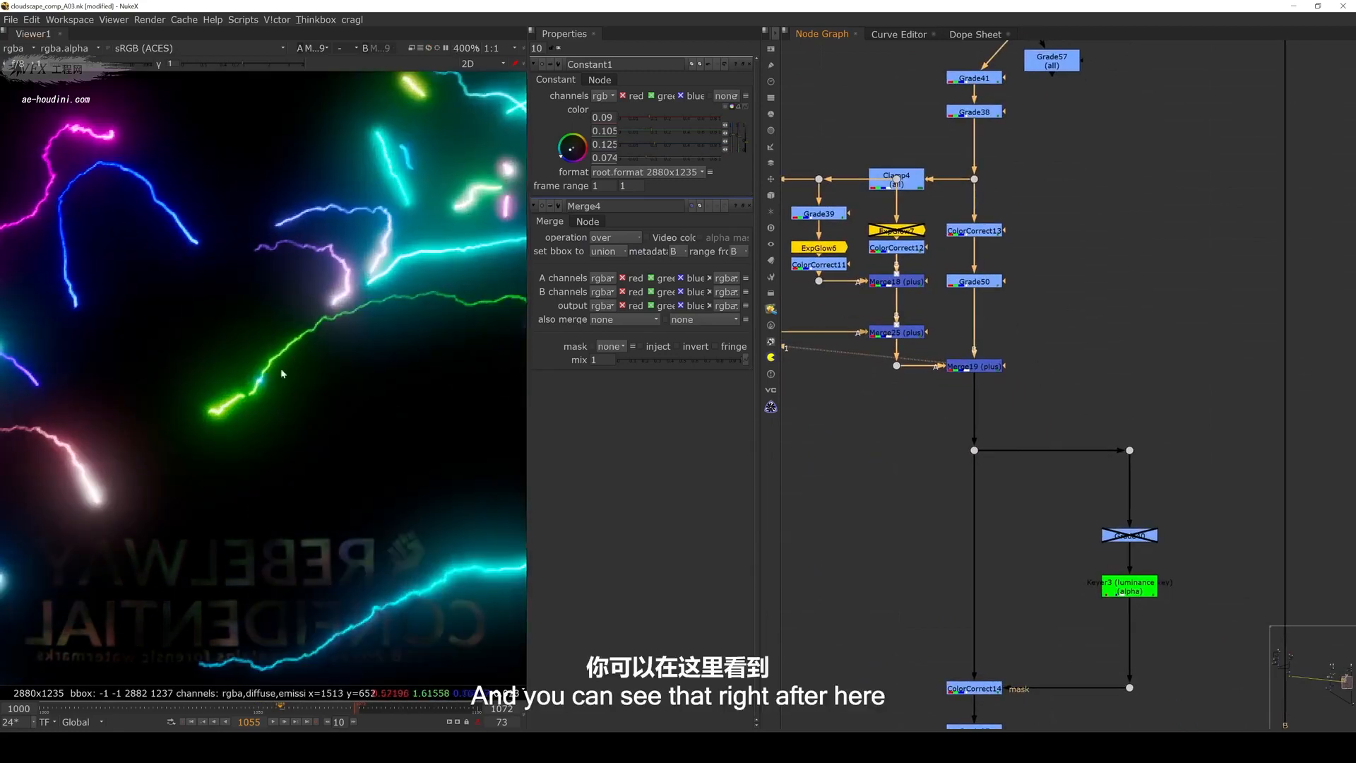
middle_click_drag(1041, 589, 1021, 416)
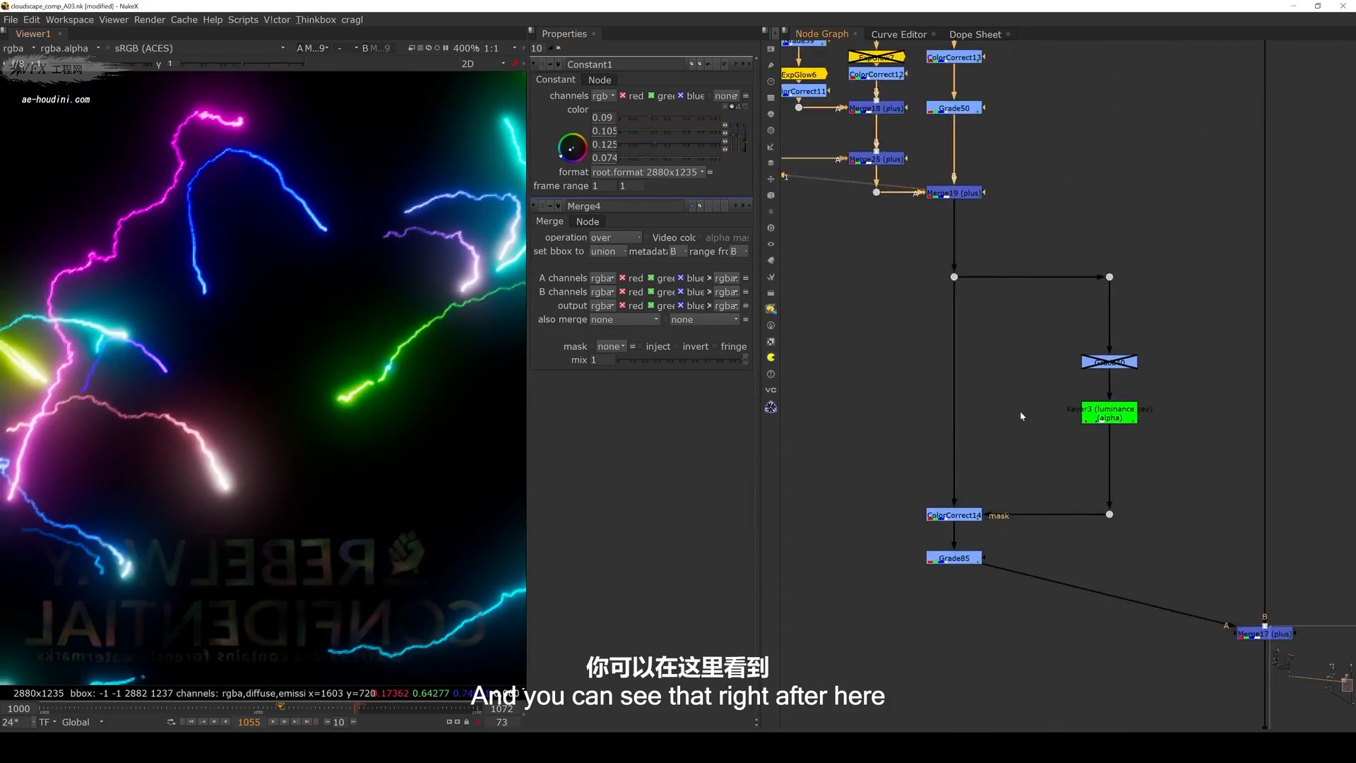
left_click(971, 521)
key("1")
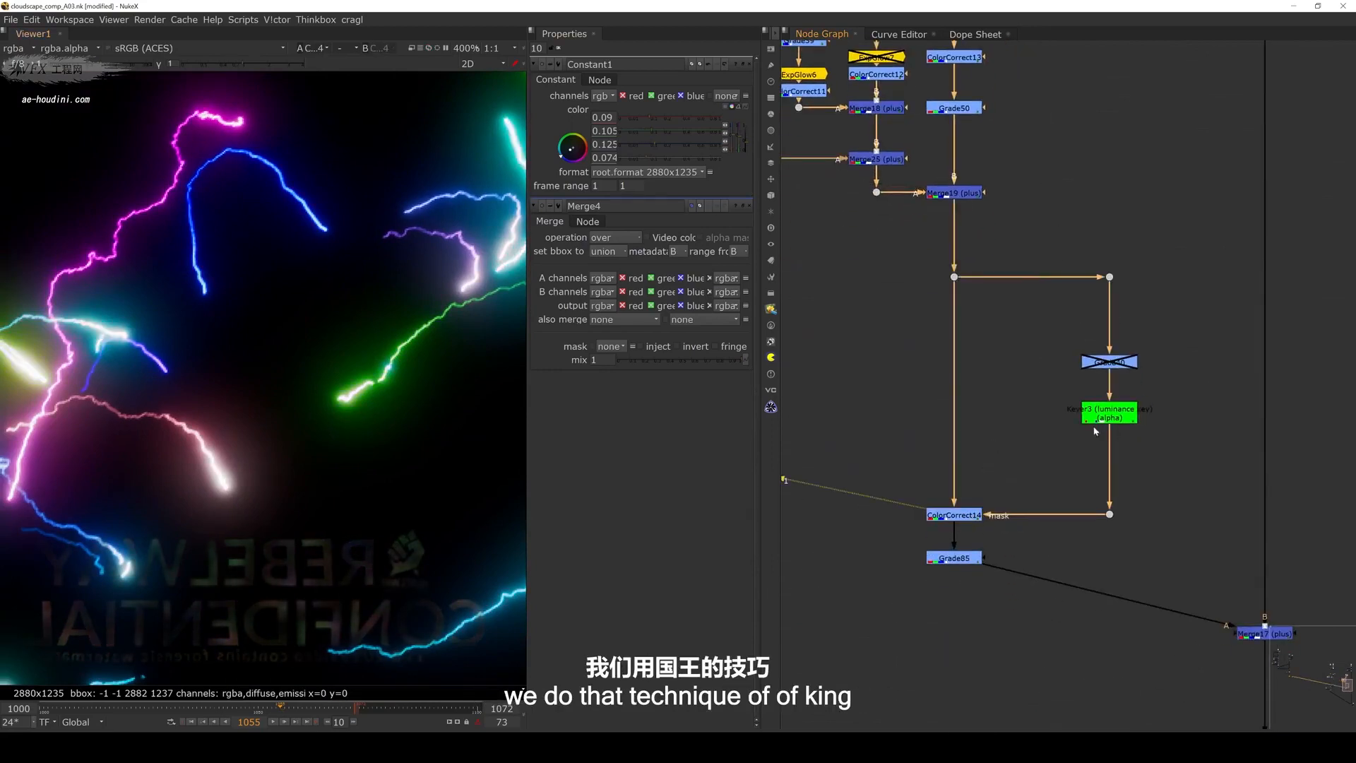
Open the luminance Keyer3 settings and delete the disabled node feeding it
double_click(1109, 416)
left_click(1102, 362)
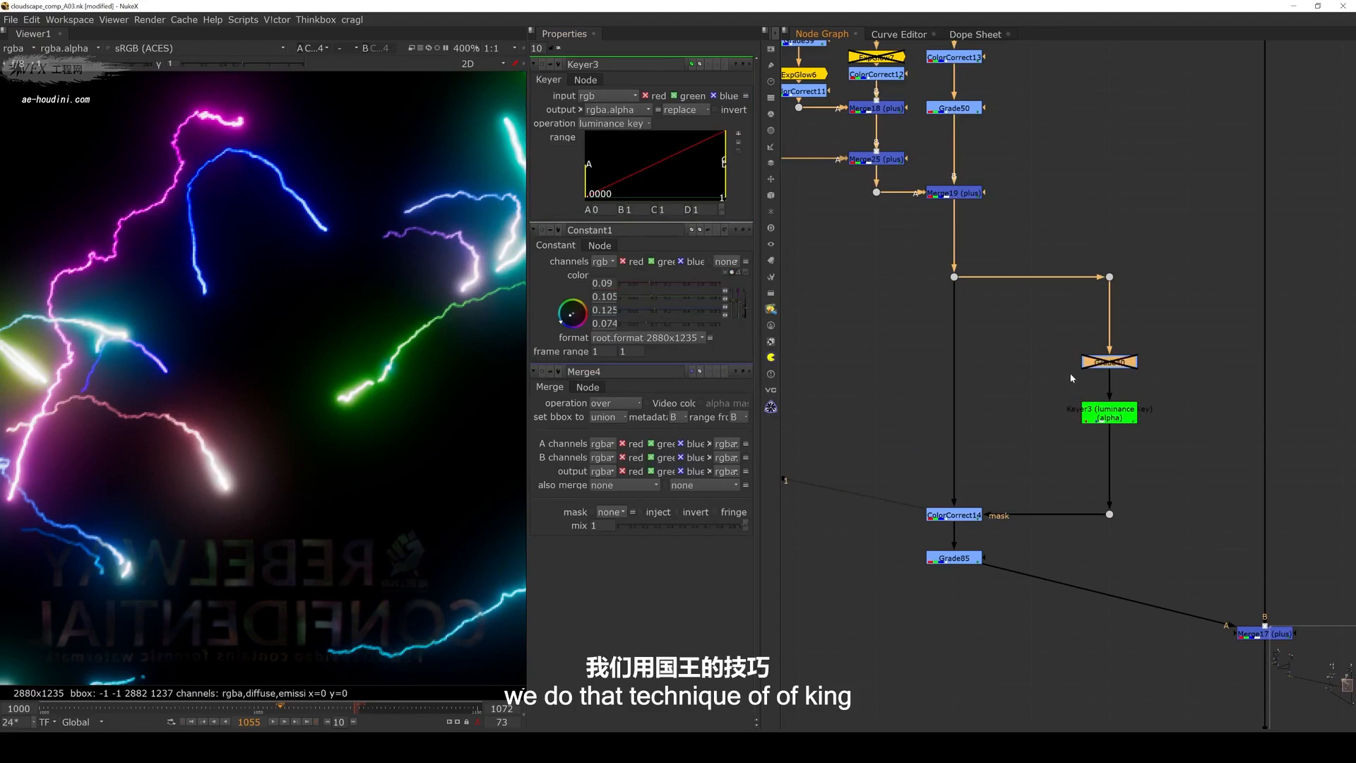
key("Delete")
left_click(1106, 422)
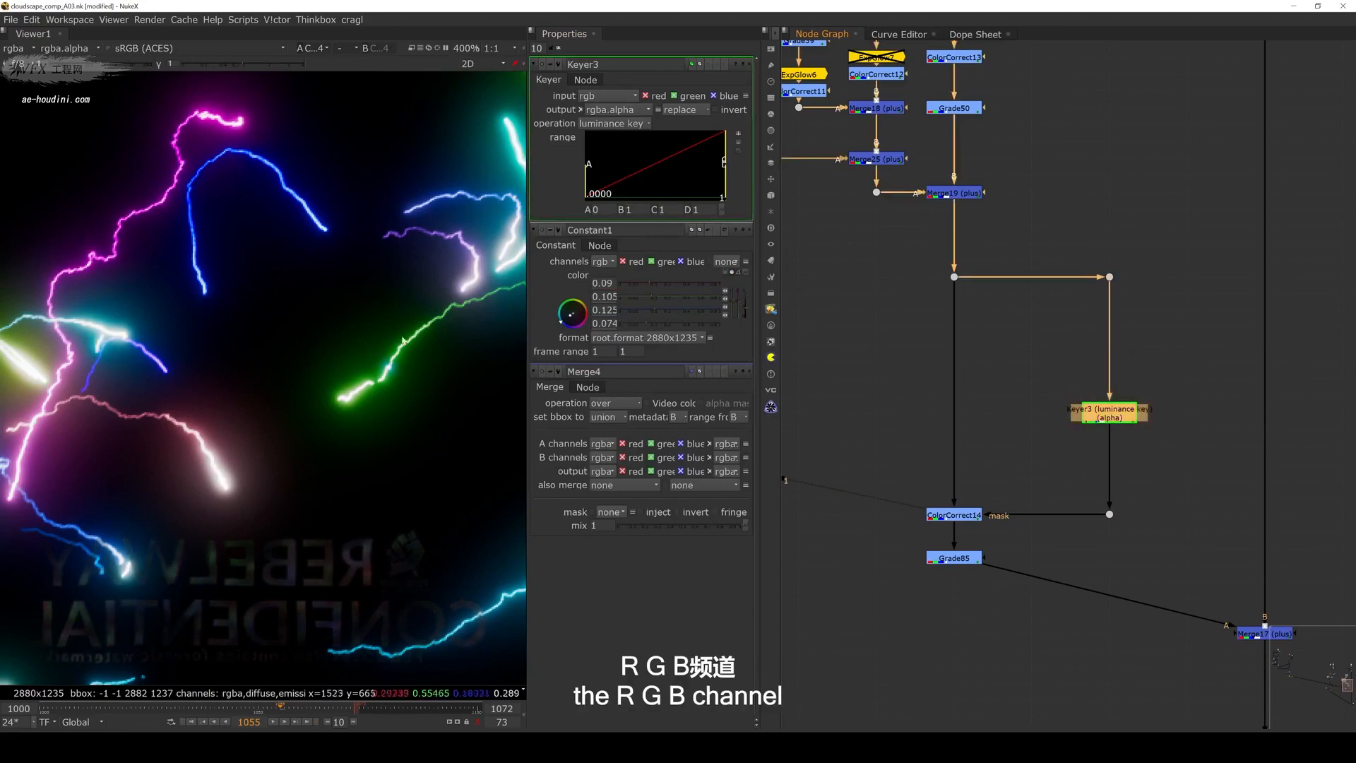
View the finished electricity pass at Grade85 over the full frame
scroll(403, 341, "down", 5)
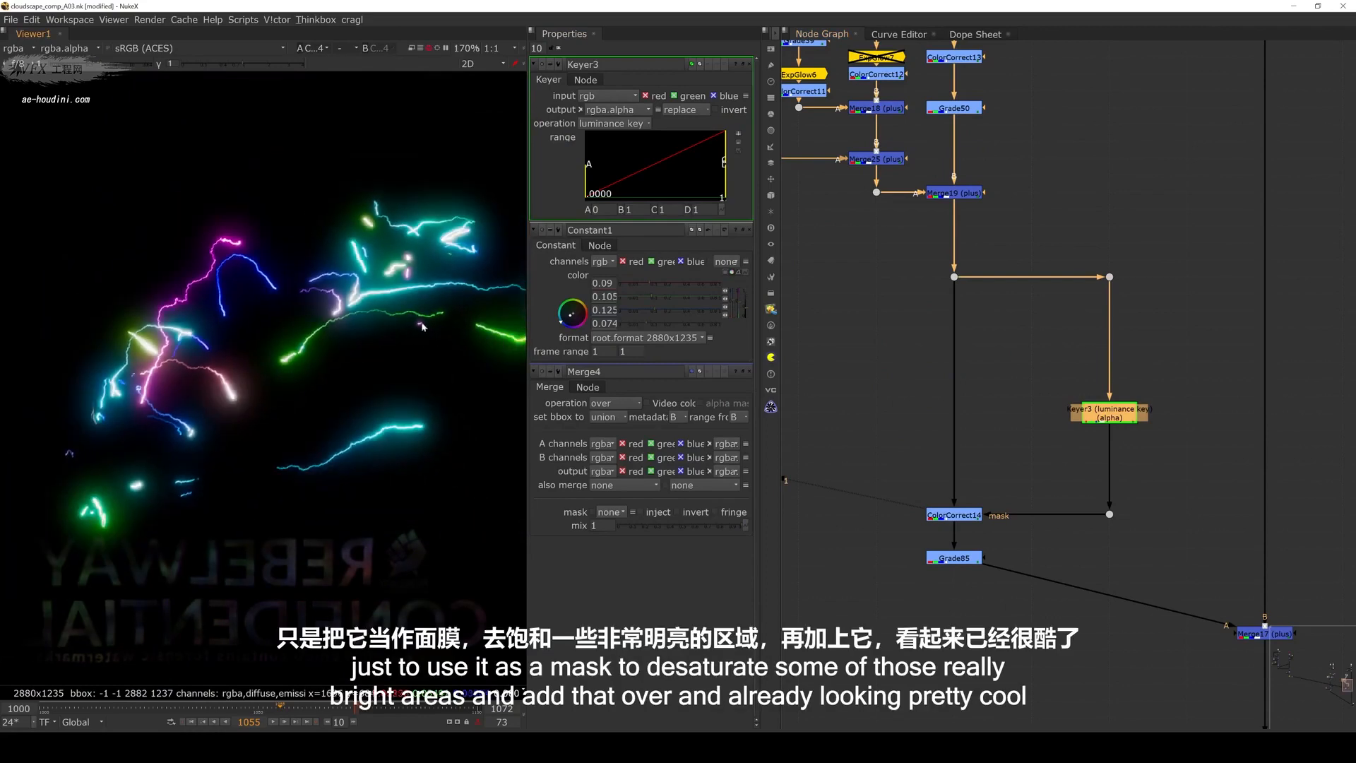
left_click(1007, 481)
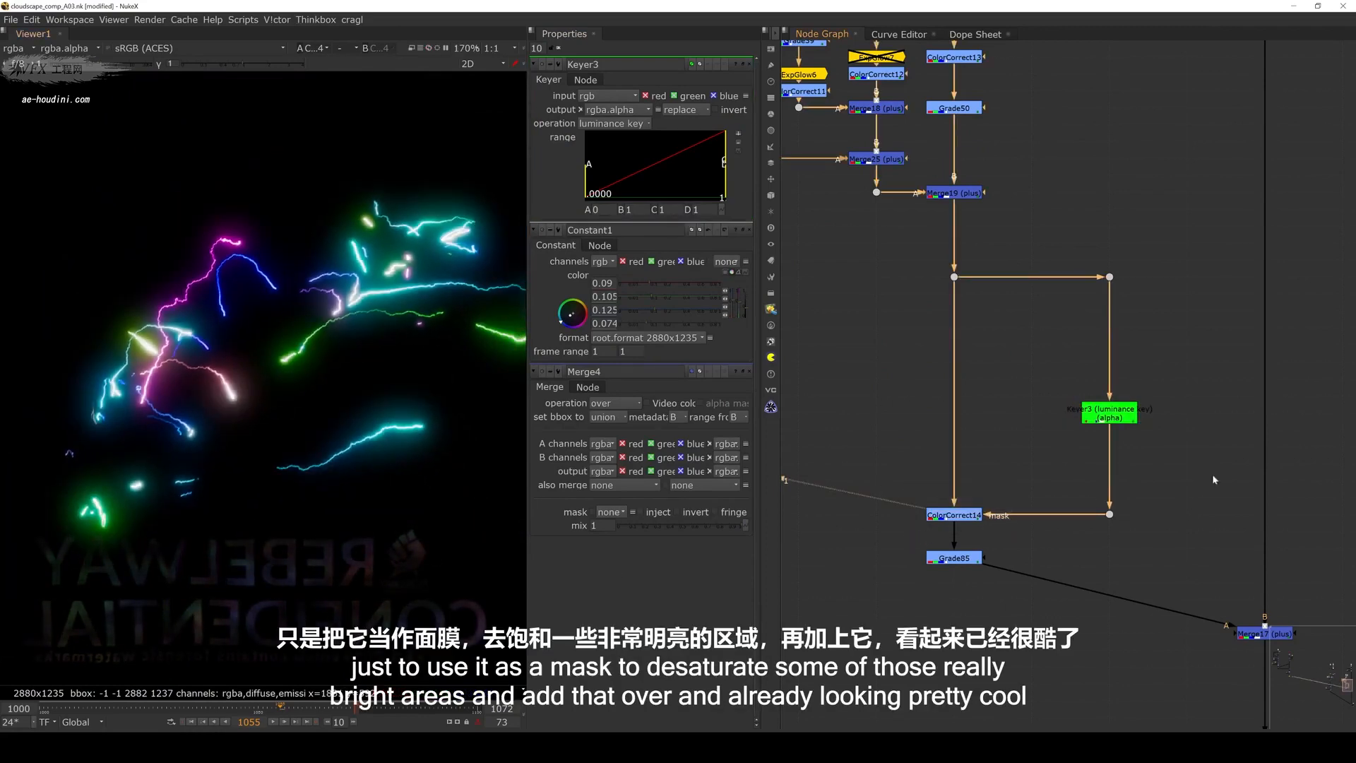
left_click(954, 558)
key("5")
scroll(434, 419, "down", 5)
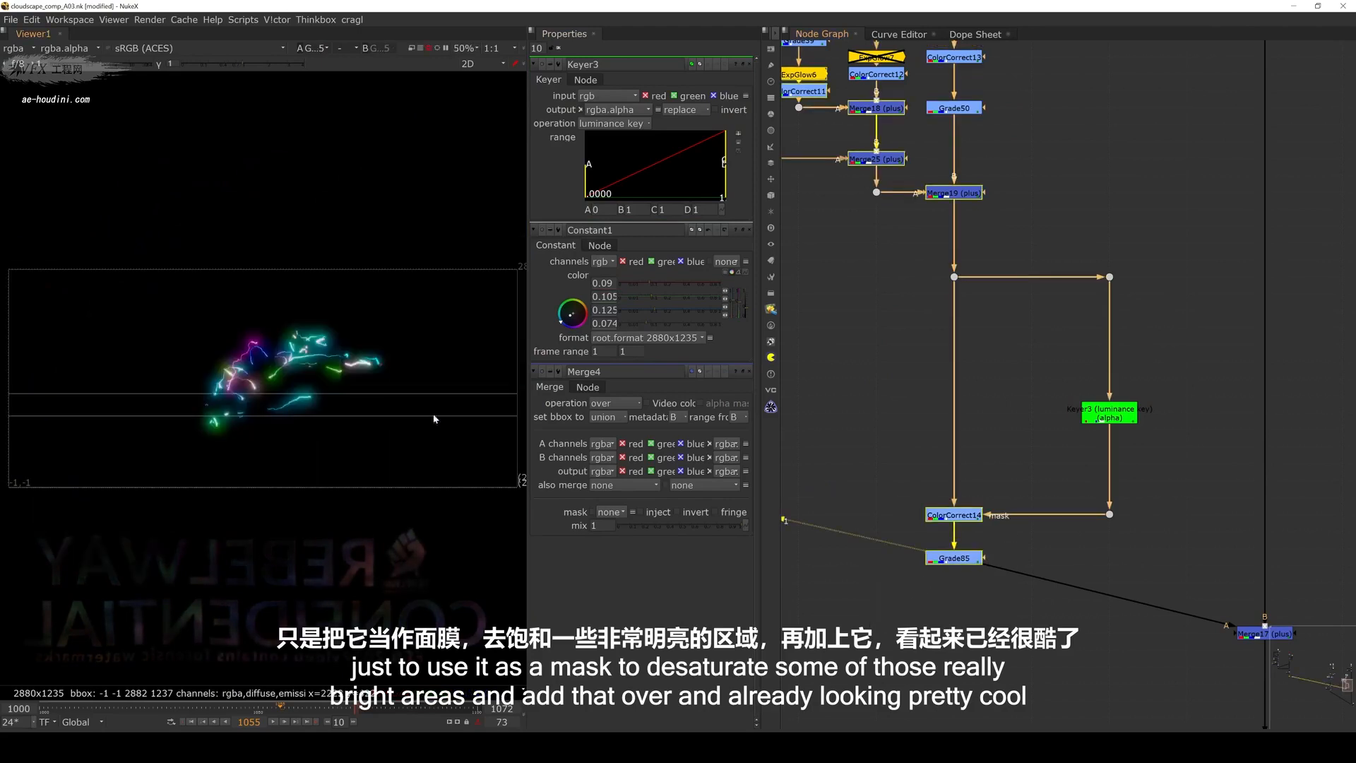
View Merge17 and examine the electricity added over the spaceship up close
middle_click_drag(1201, 523, 1175, 371)
middle_click_drag(1313, 443, 1156, 430)
left_click_drag(1200, 434, 993, 527)
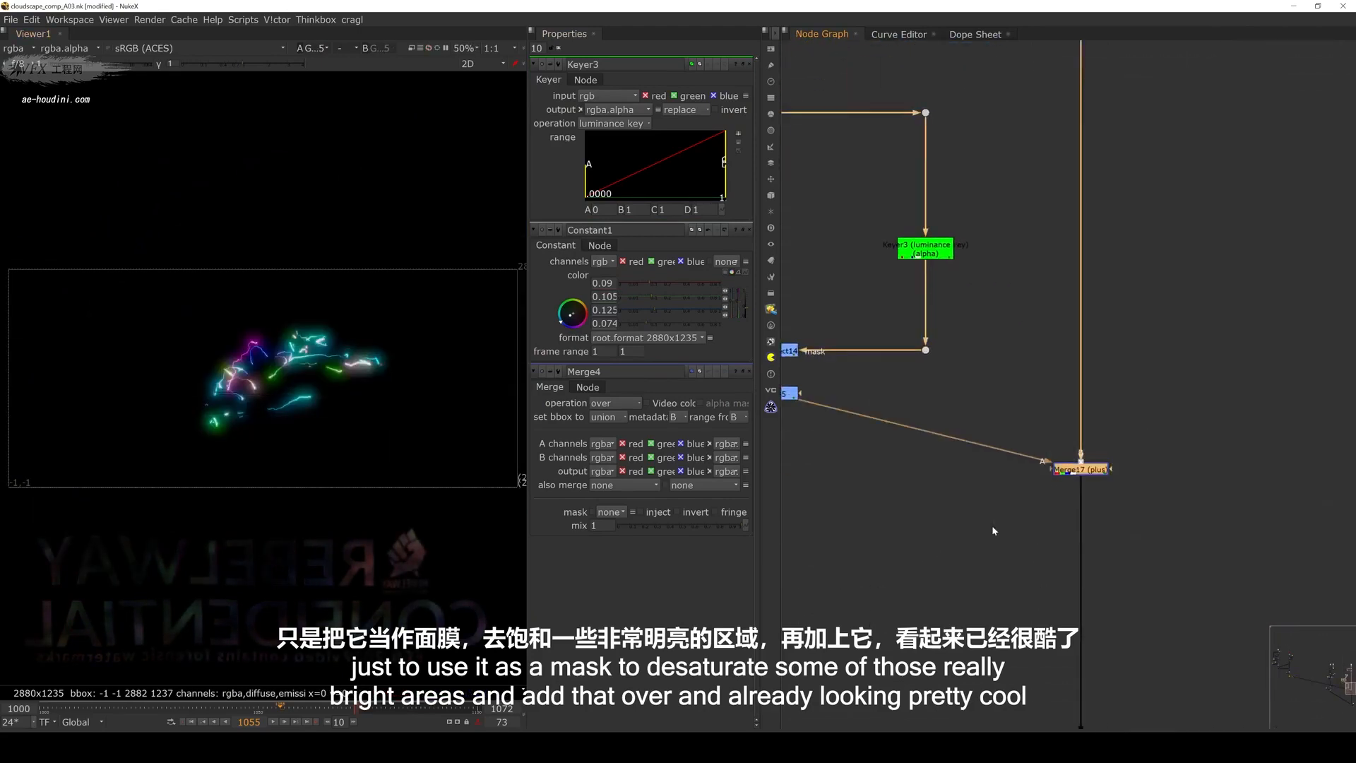
key("1")
left_click(992, 524)
scroll(270, 382, "up", 4)
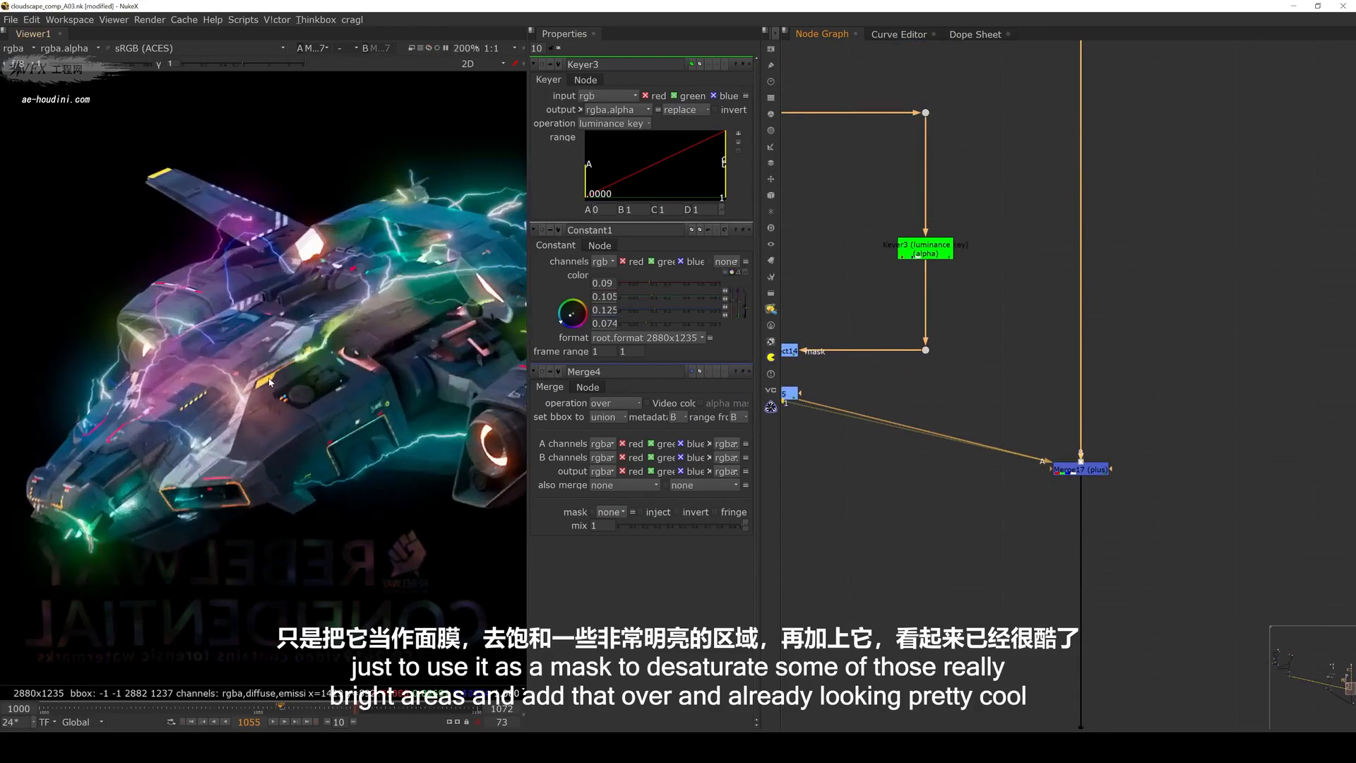
middle_click_drag(261, 324, 270, 349)
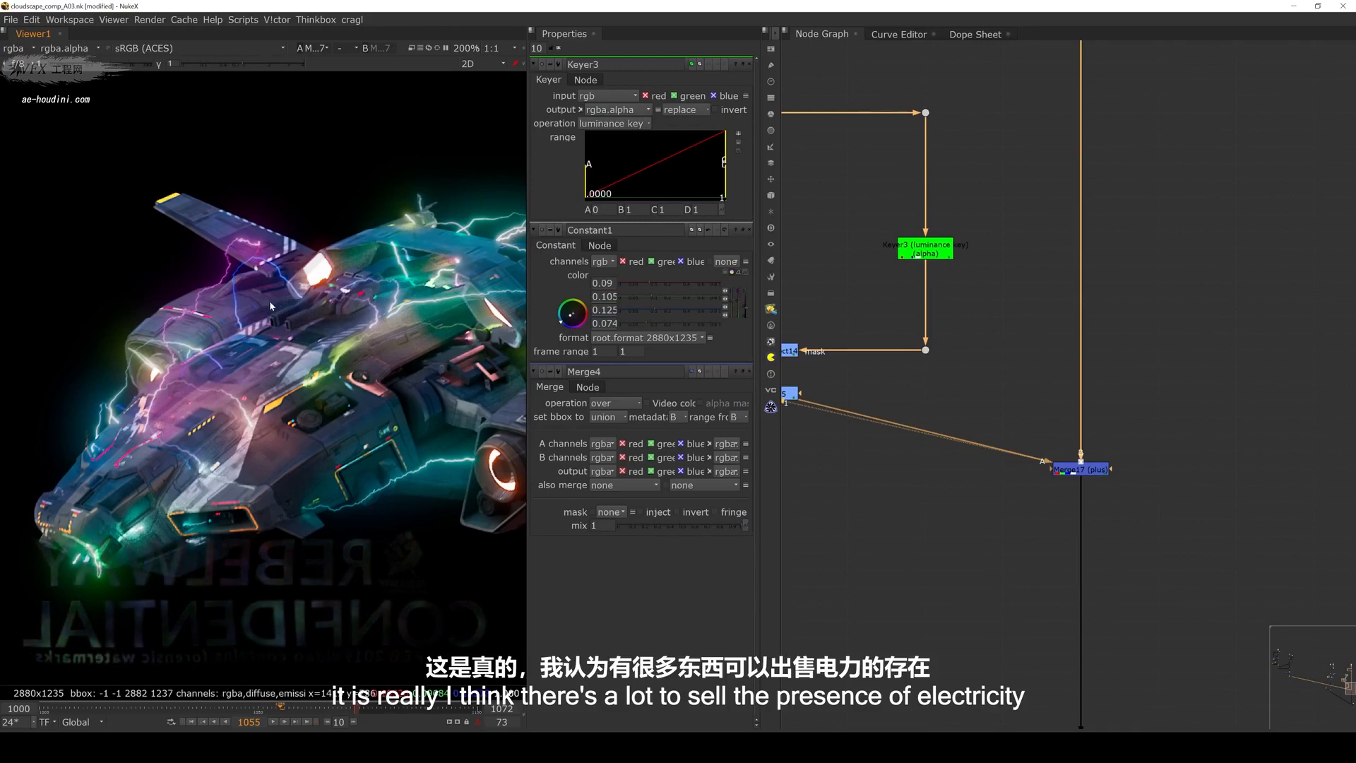
Go to the energy branch and view the merge that combines its particle emission renders
key("minus")
key("minus")
scroll(1121, 523, "down", 5)
scroll(1121, 524, "up", 10)
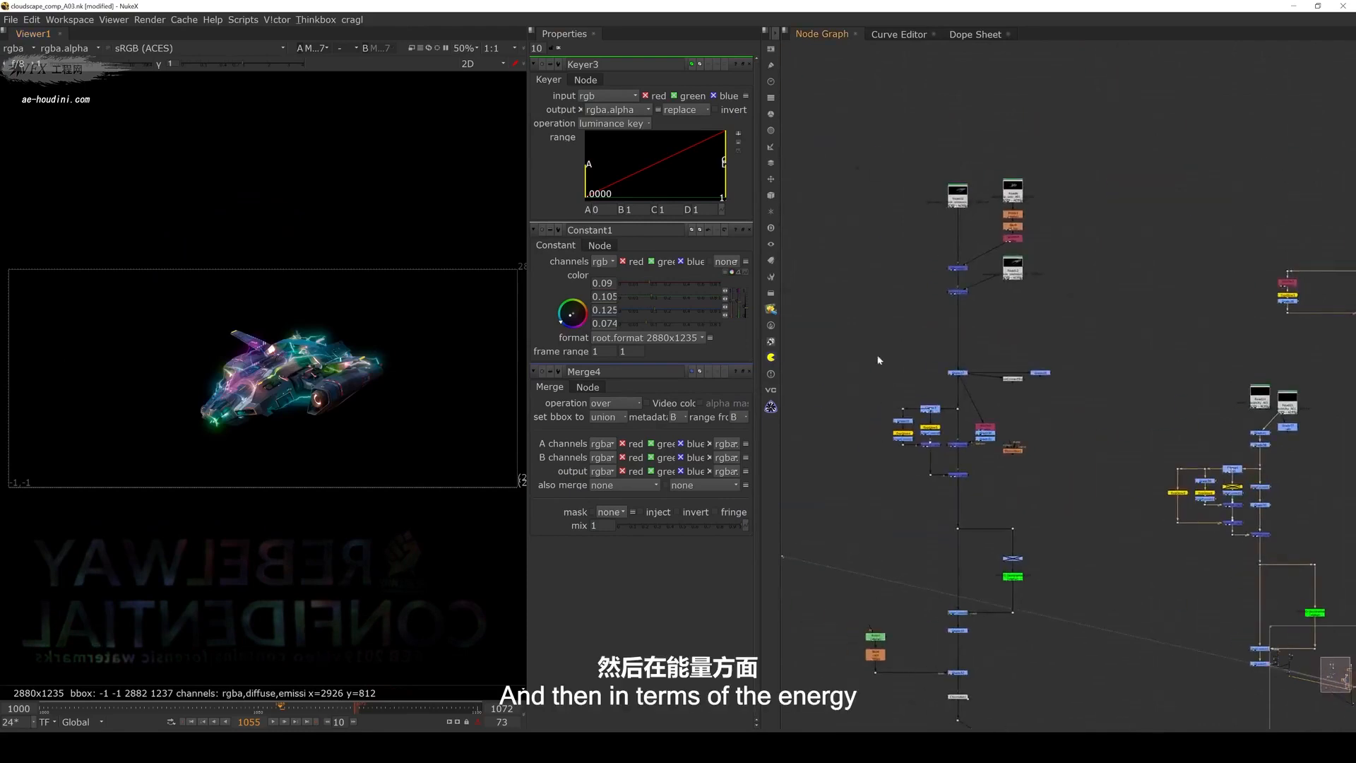
left_click_drag(871, 357, 1038, 431)
key("1")
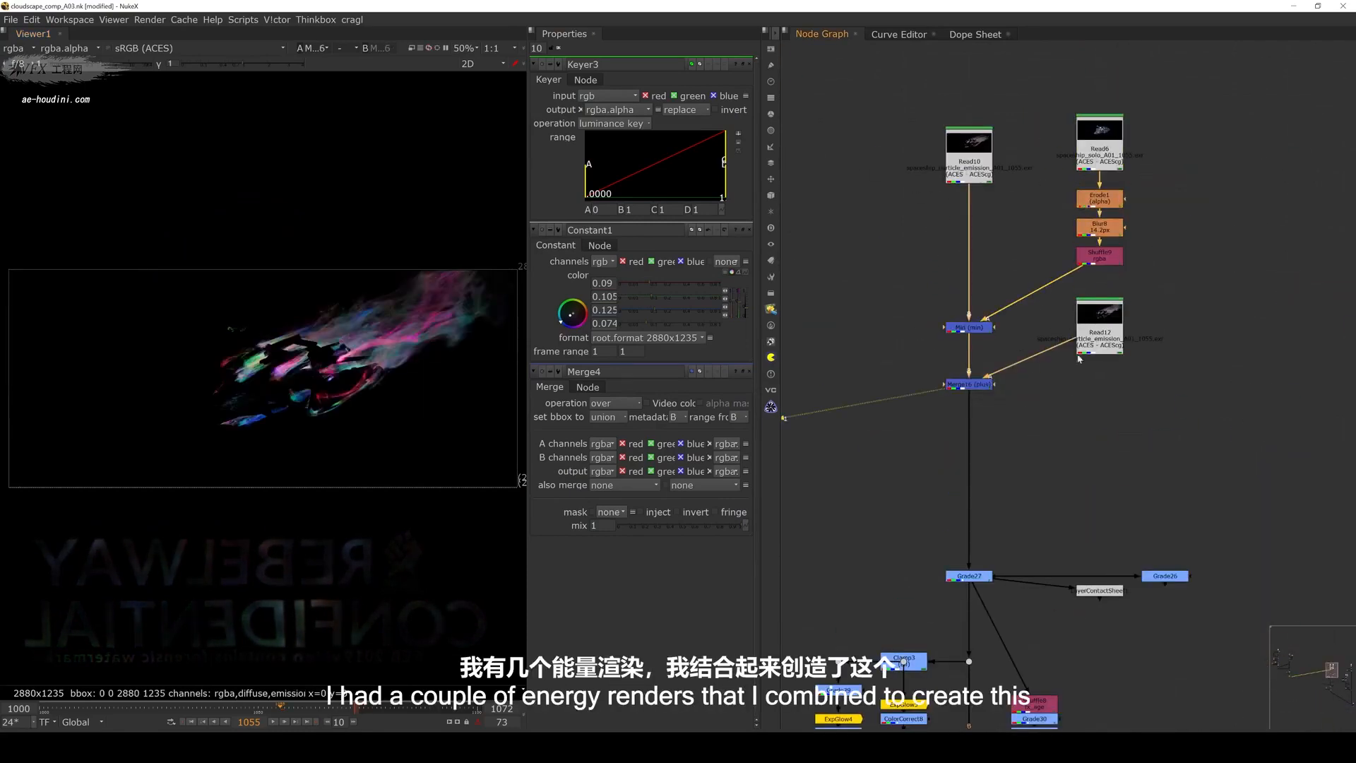
scroll(463, 376, "up", 3)
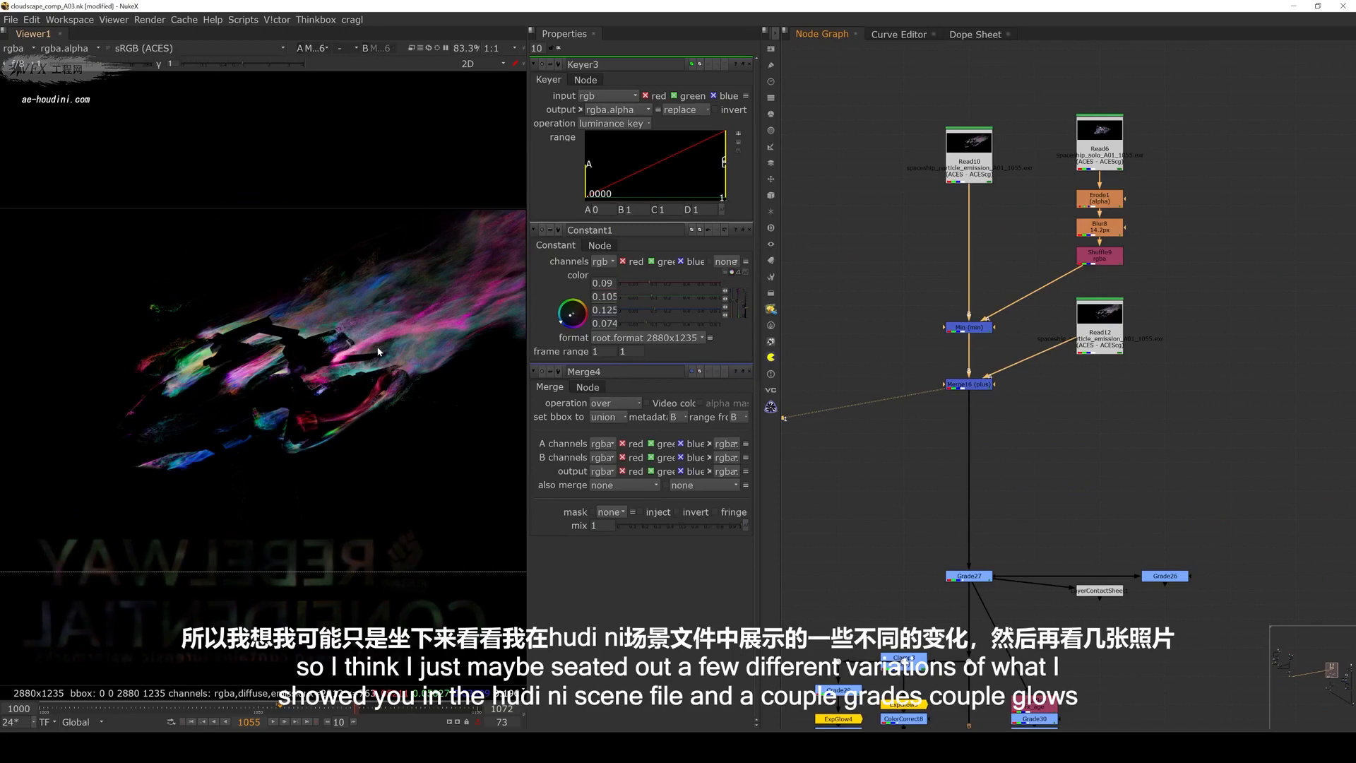
View the energy pass at Grade27, followed by the glowed result at the plus merge below it
left_click(957, 575)
key("1")
left_click(941, 602)
middle_click_drag(1039, 685, 1035, 471)
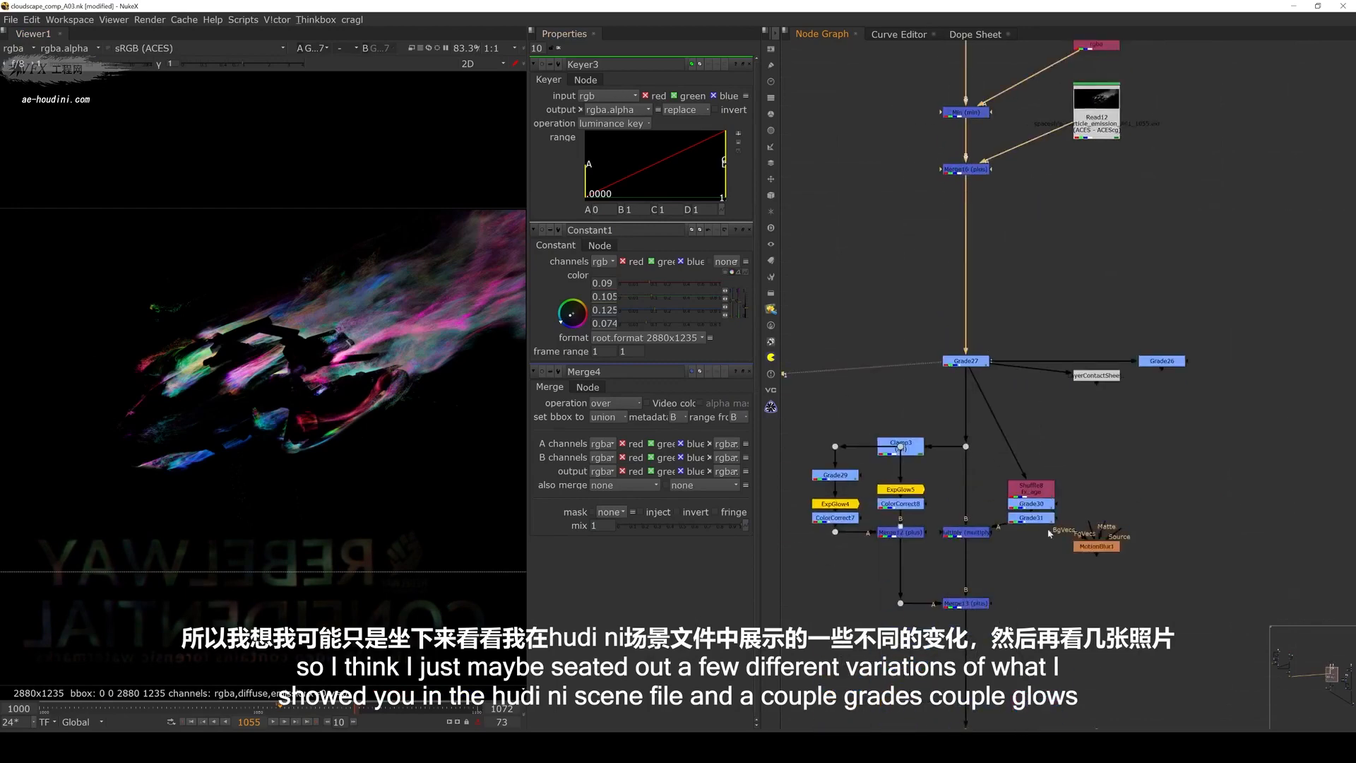
middle_click_drag(1051, 533, 1045, 454)
left_click(989, 478)
key("1")
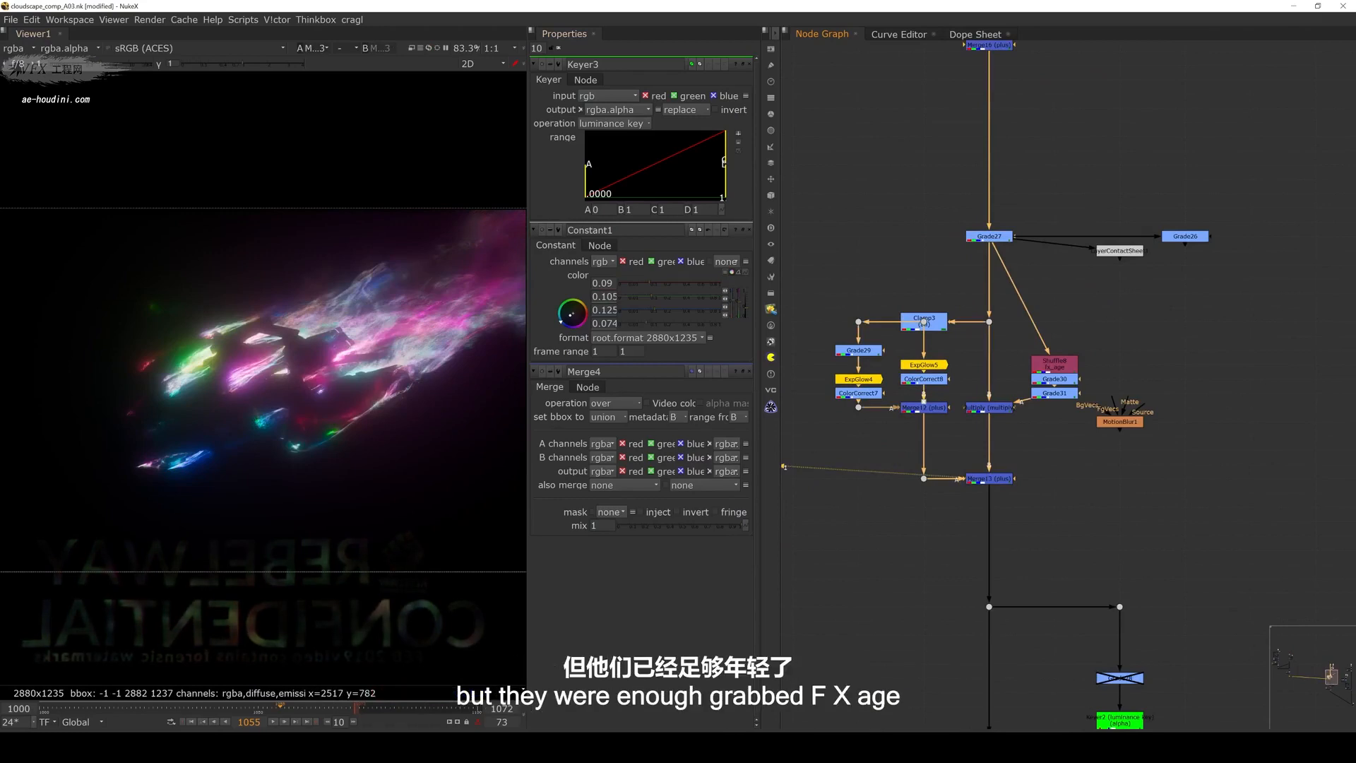
Inspect the energy's age channel in the Shuffle and at Grade31, ending on the multiply merge that uses it
left_click(1055, 364)
key("1")
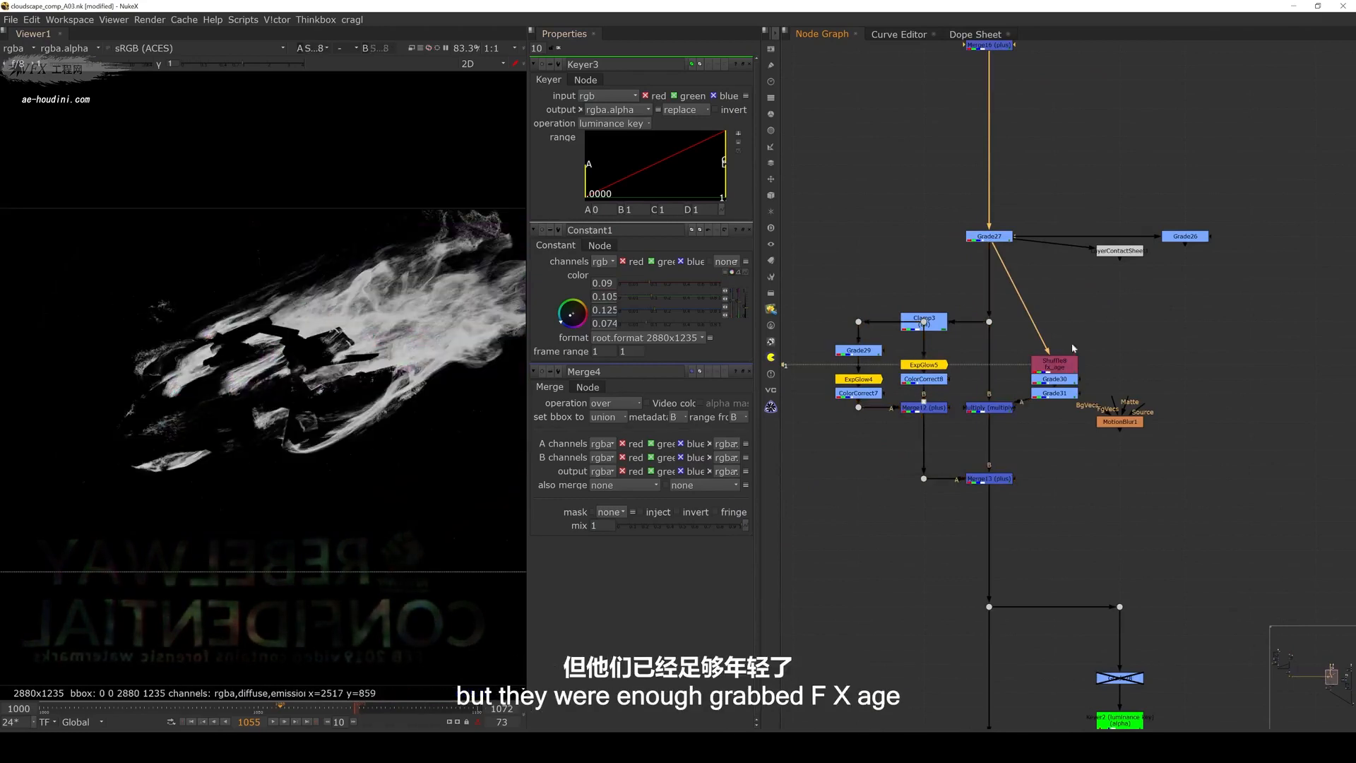
left_click(1064, 392)
key("1")
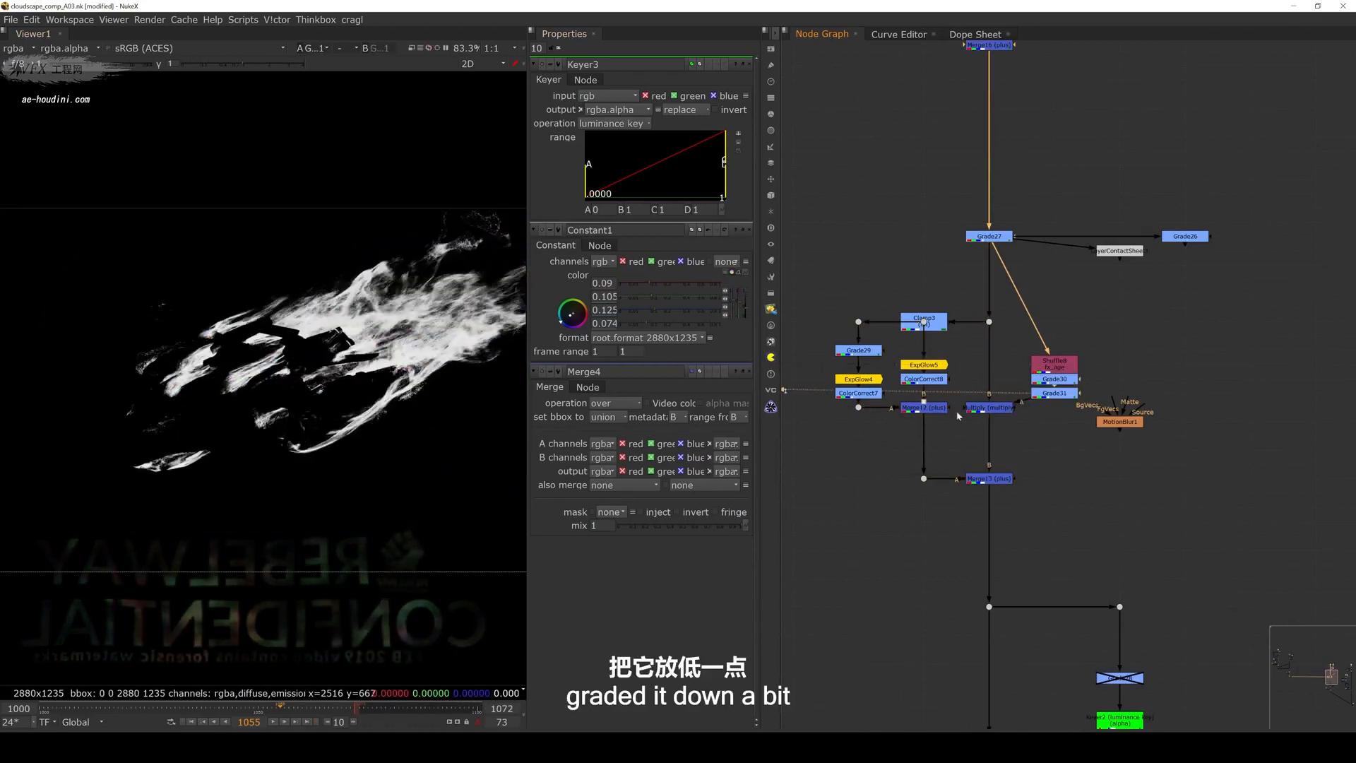
left_click(989, 409)
key("1")
View the energy's glow merge again, followed by the key-masked ColorCorrect and Grade33 below it
left_click(1039, 454)
middle_click_drag(1047, 462, 1021, 415)
left_click_drag(1029, 365, 902, 490)
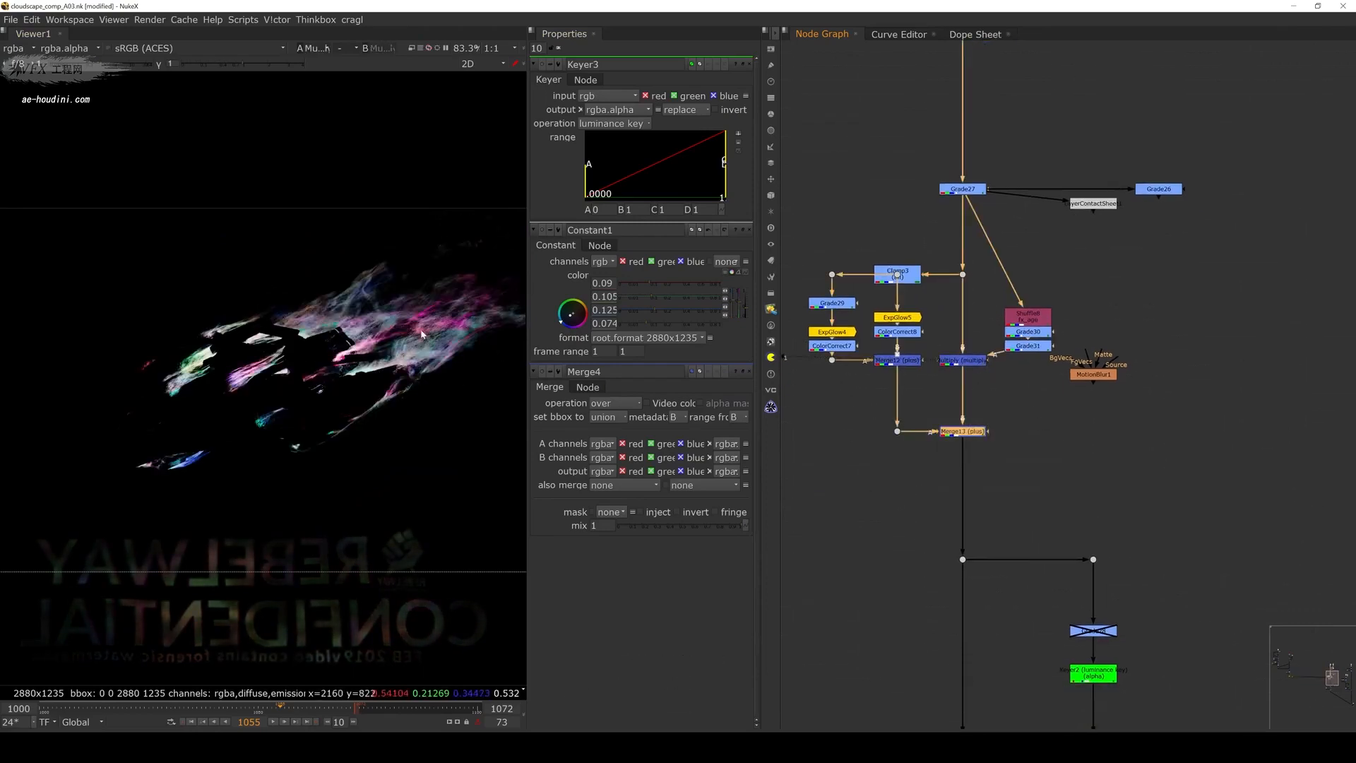
key("1")
middle_click_drag(1027, 537, 937, 398)
left_click_drag(937, 397, 824, 476)
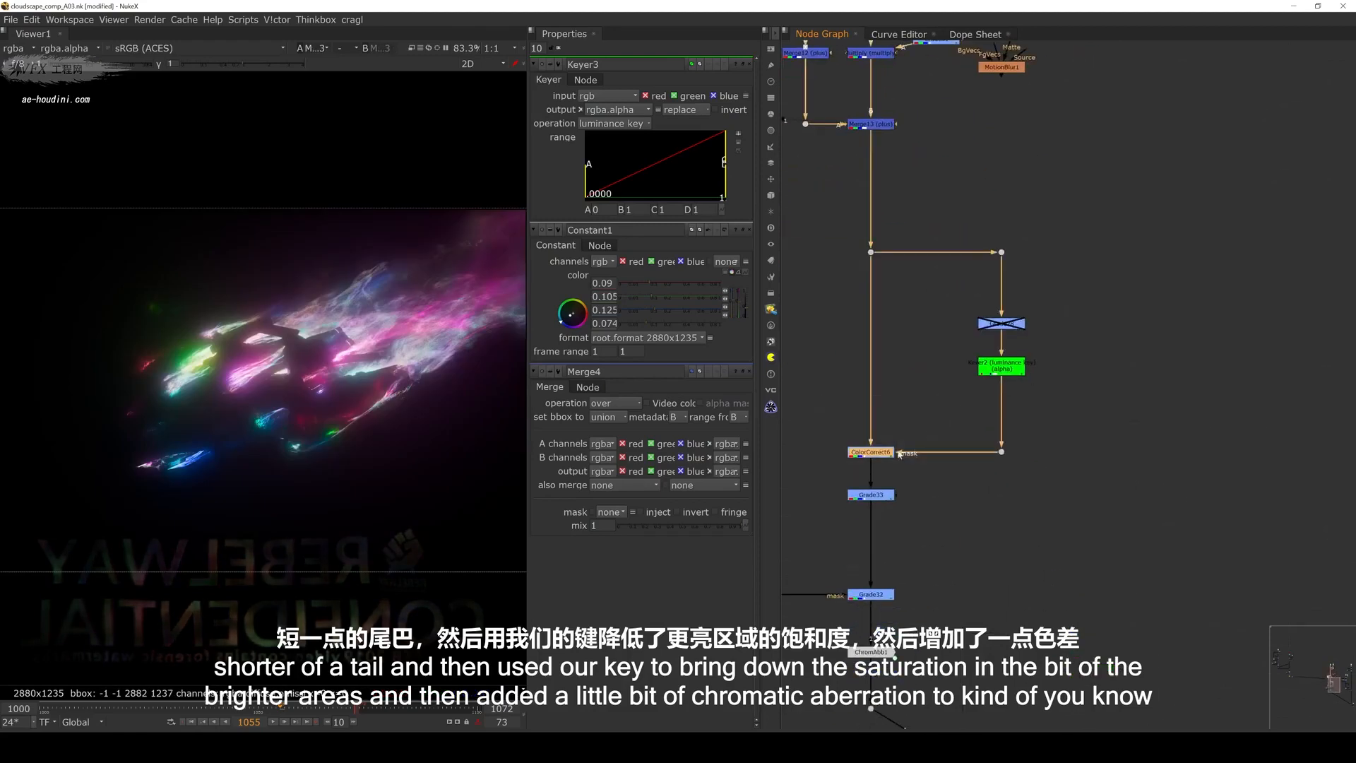
key("1")
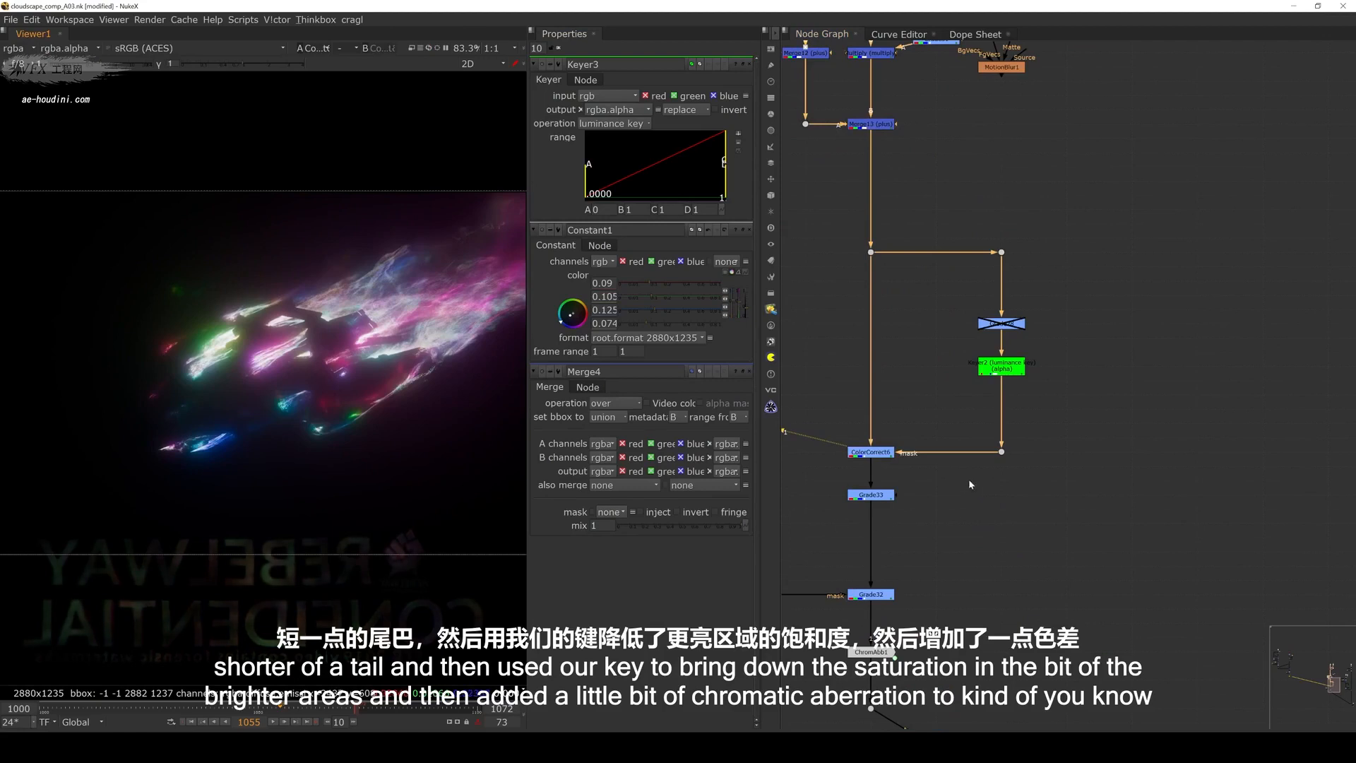
left_click_drag(970, 481, 831, 528)
key("1")
View the energy's chromatic aberration at ChromAbb1 over the full frame and bring the whole node graph into view
middle_click_drag(917, 590, 953, 409)
left_click_drag(957, 438, 855, 497)
key("1")
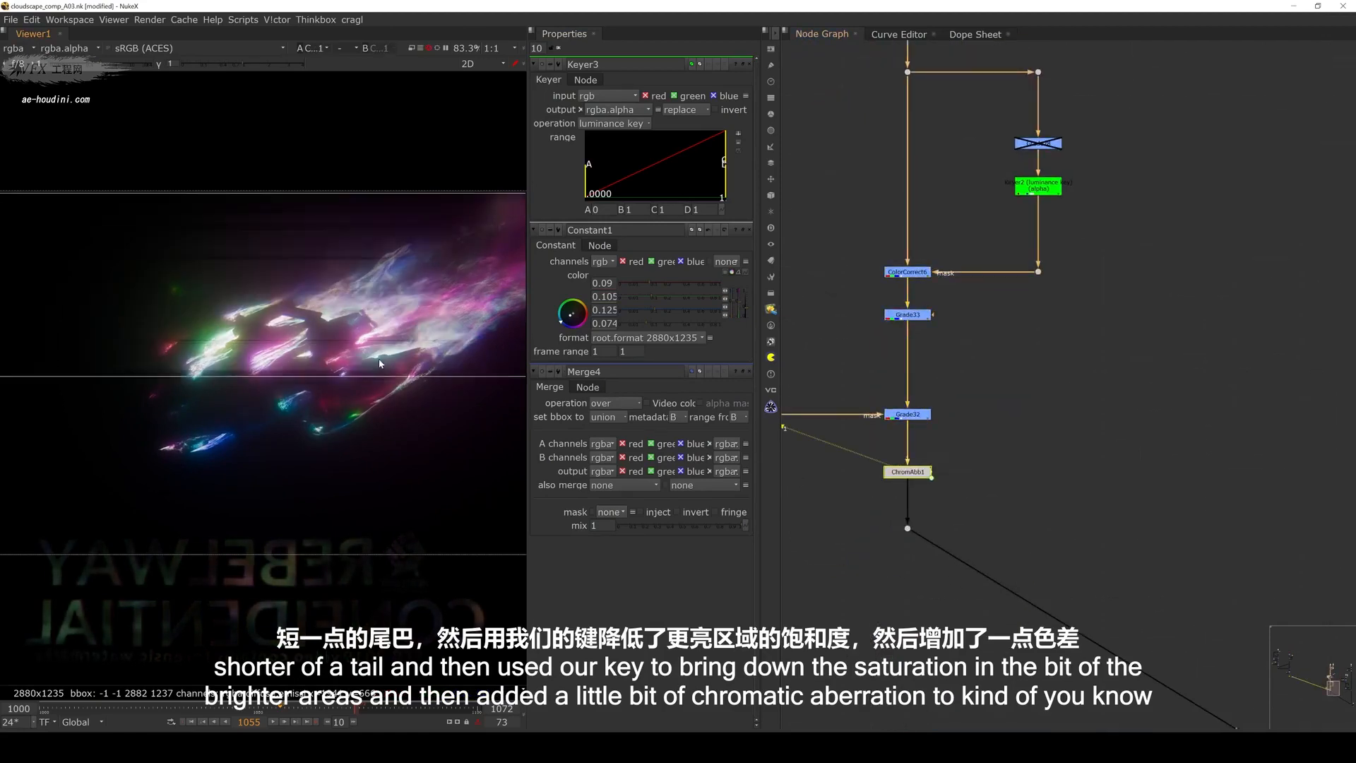
key("f")
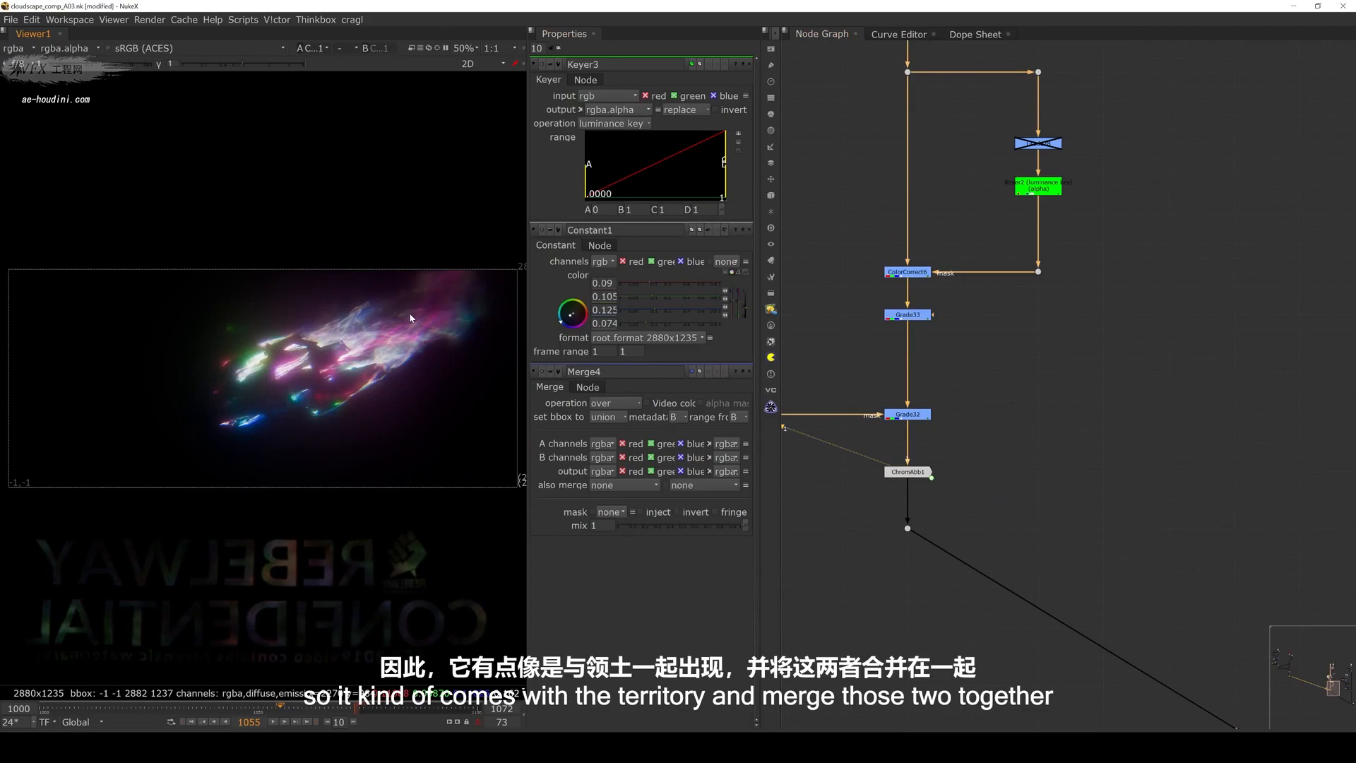
key("f")
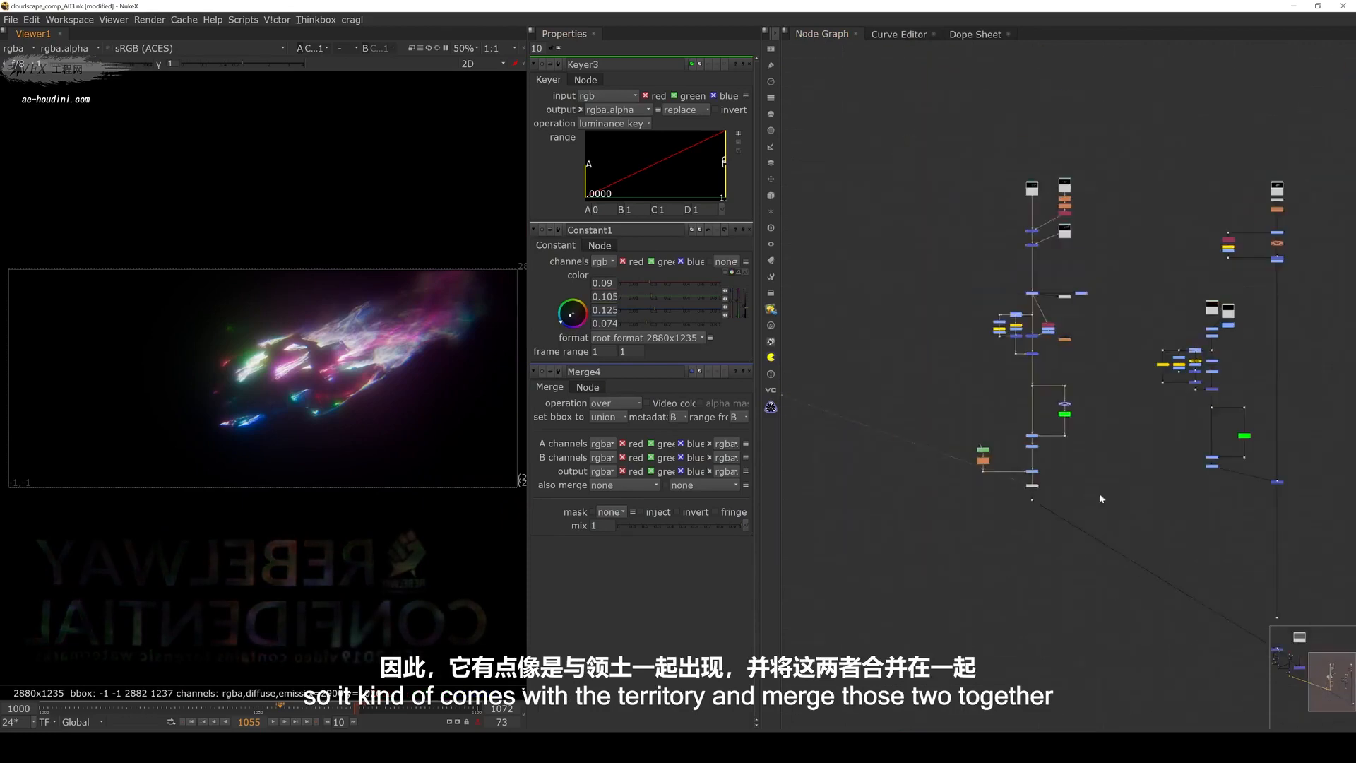
View the plus merge that combines the energy branch with the ship and electricity, and enlarge the ship in the viewer
middle_click_drag(1089, 602, 1078, 572)
scroll(1078, 572, "up", 3)
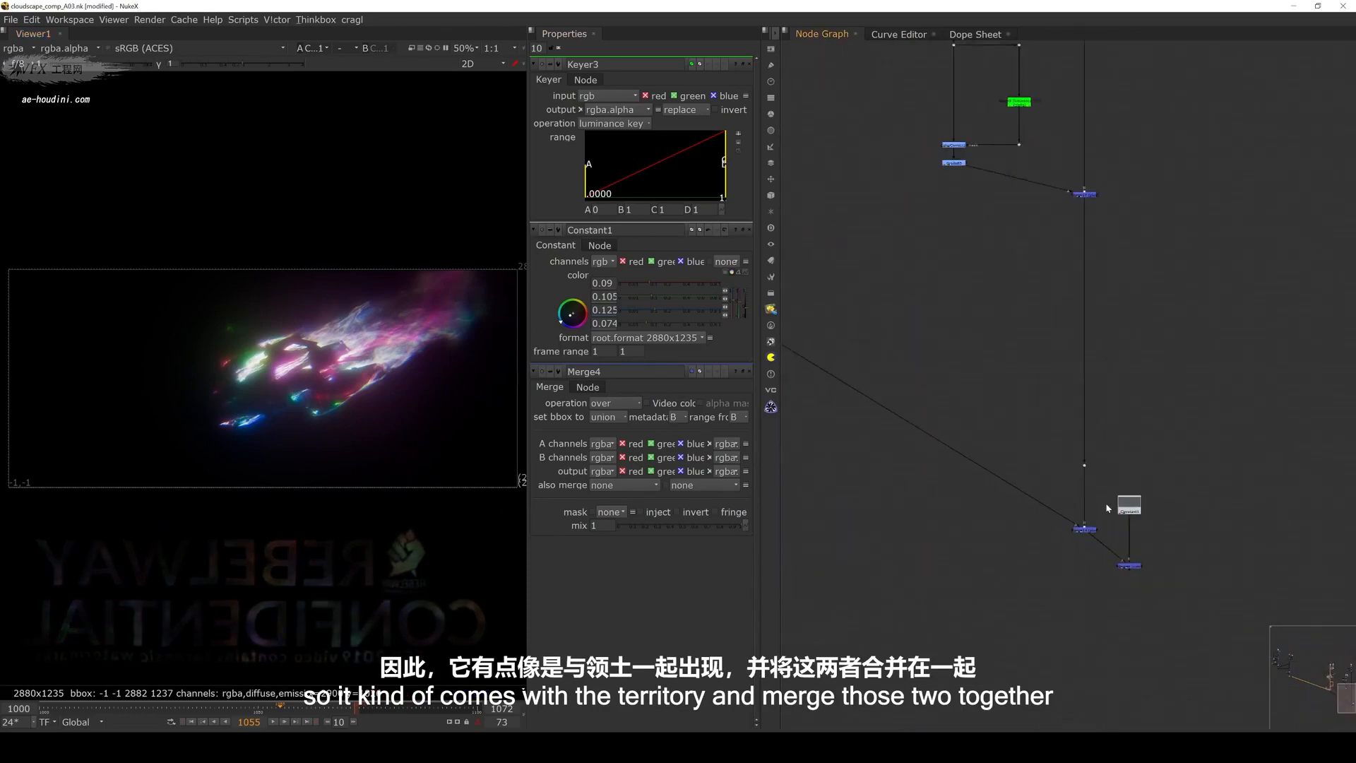
left_click(1086, 530)
key("1")
left_click(1050, 558)
scroll(298, 362, "up", 4)
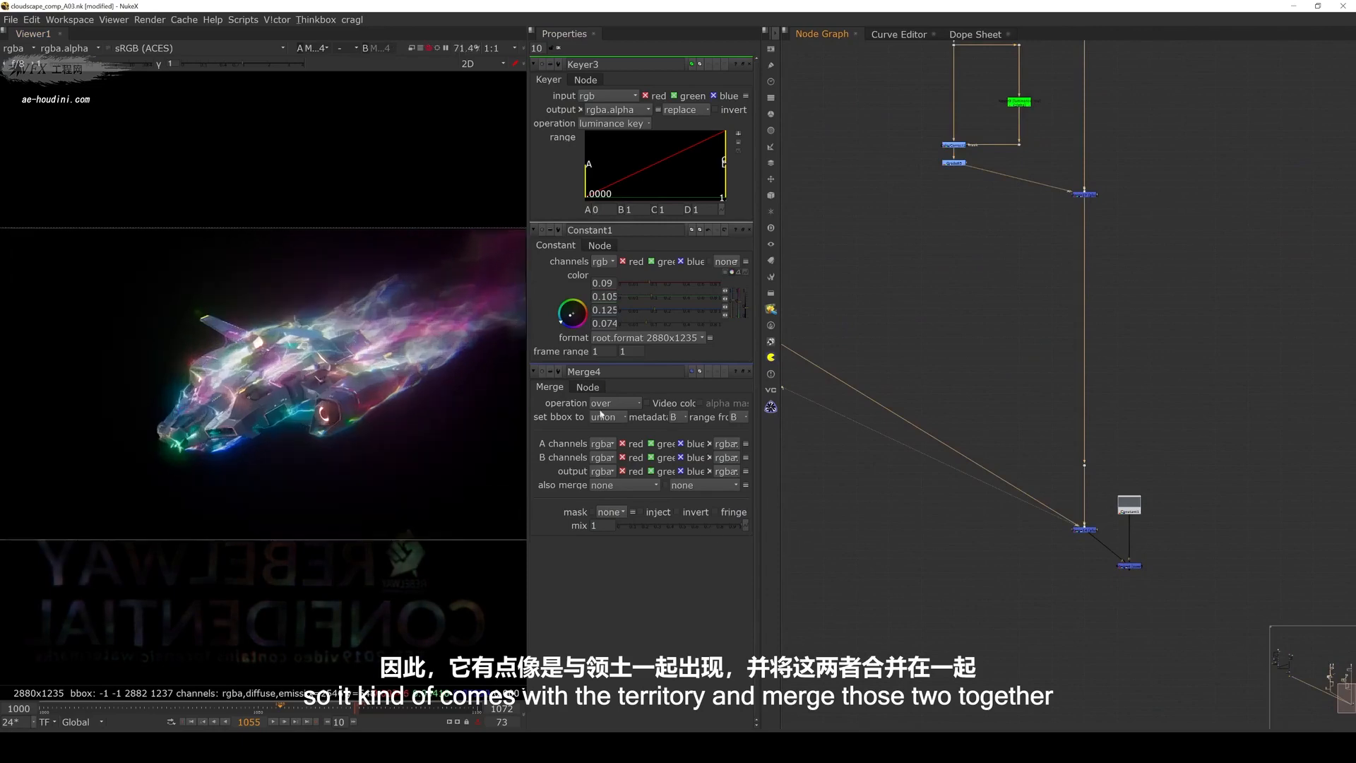
View the Merge4 over result that places the ship on the Constant1 background, fitted to the full frame
middle_click_drag(1088, 560, 963, 528)
scroll(963, 528, "up", 3)
left_click_drag(1140, 505, 964, 617)
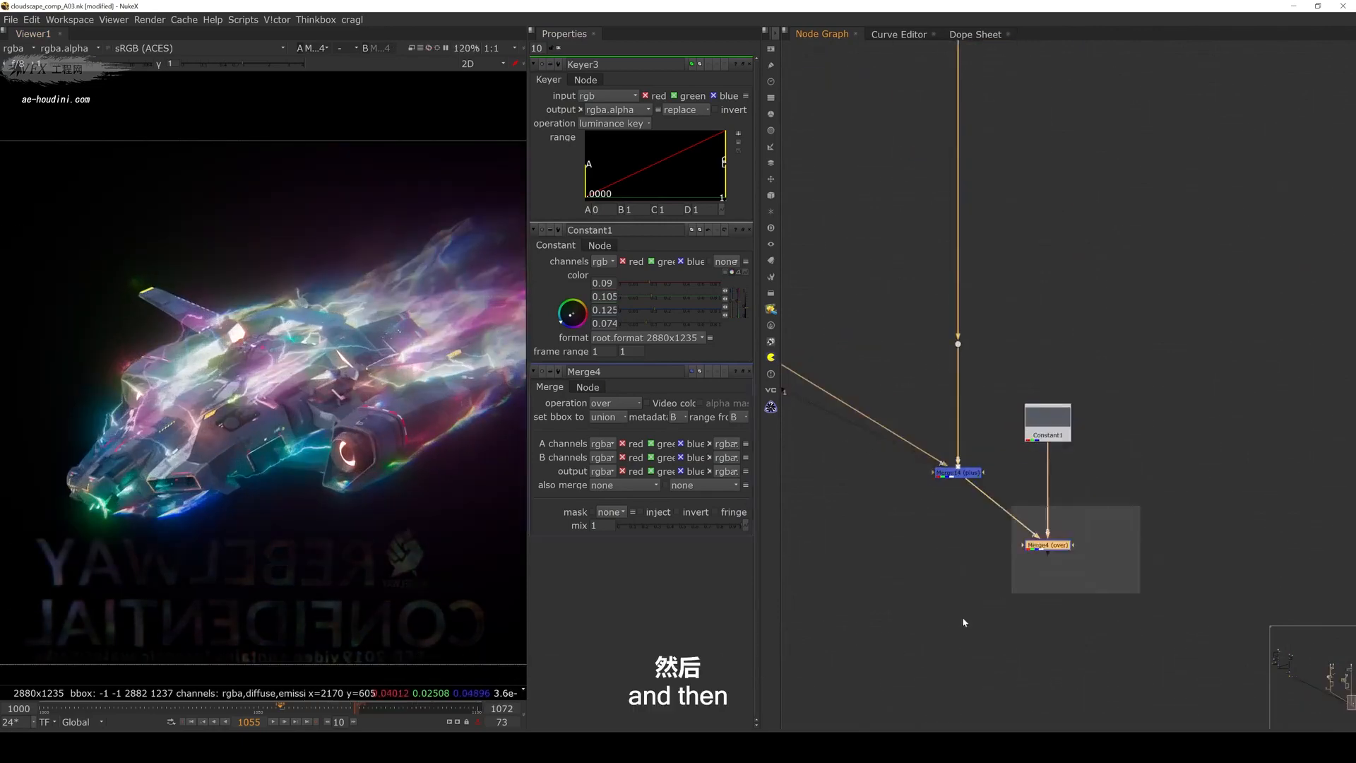
key("1")
left_click(978, 616)
key("f")
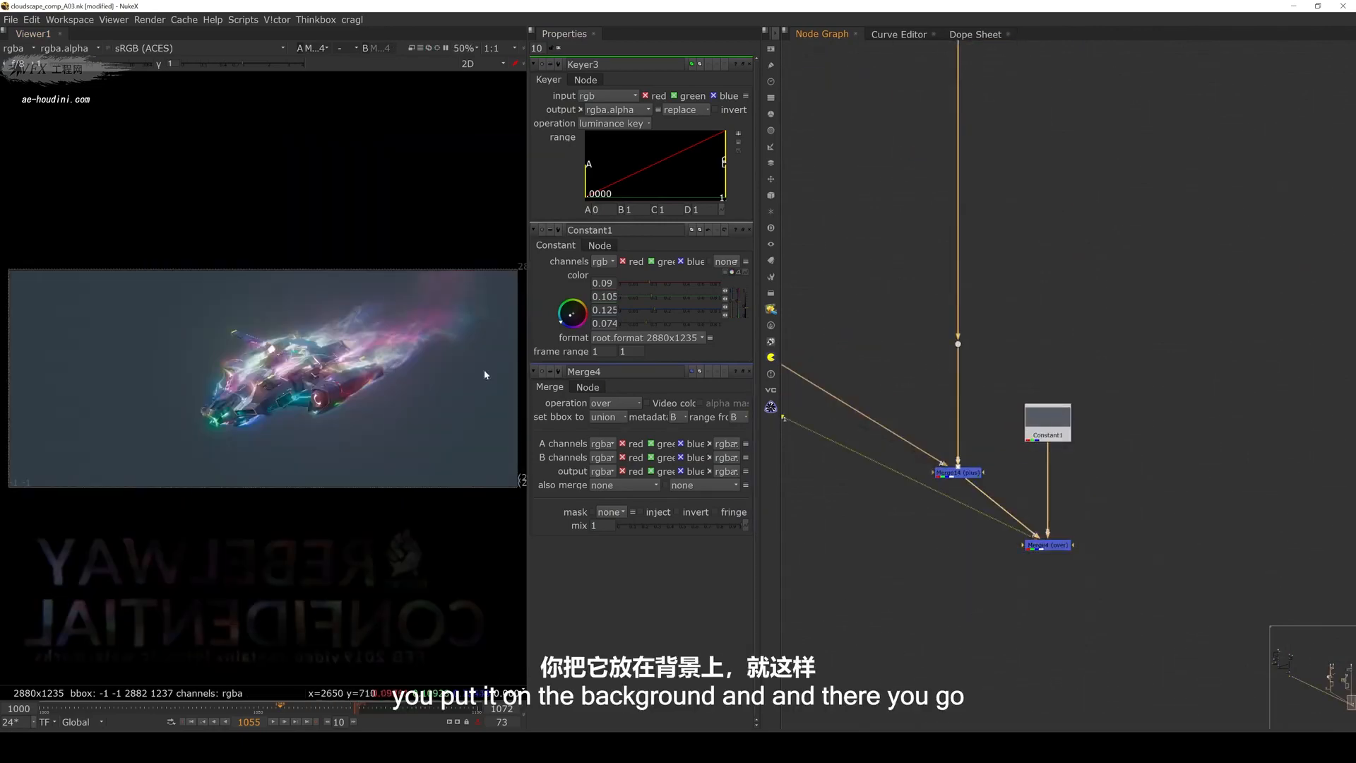
Go to frame 1037 and inspect the composited ship close up against the background
left_click(204, 711)
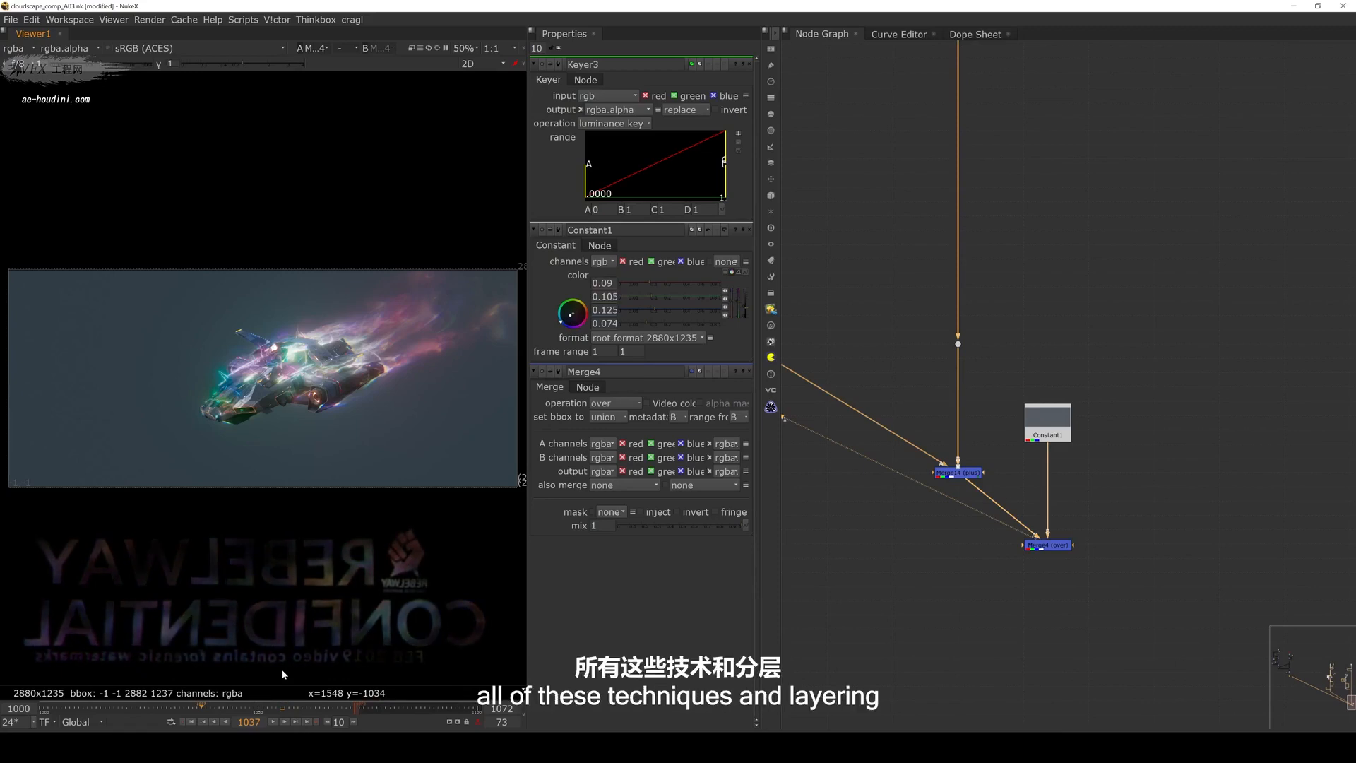
scroll(963, 292, "down", 2)
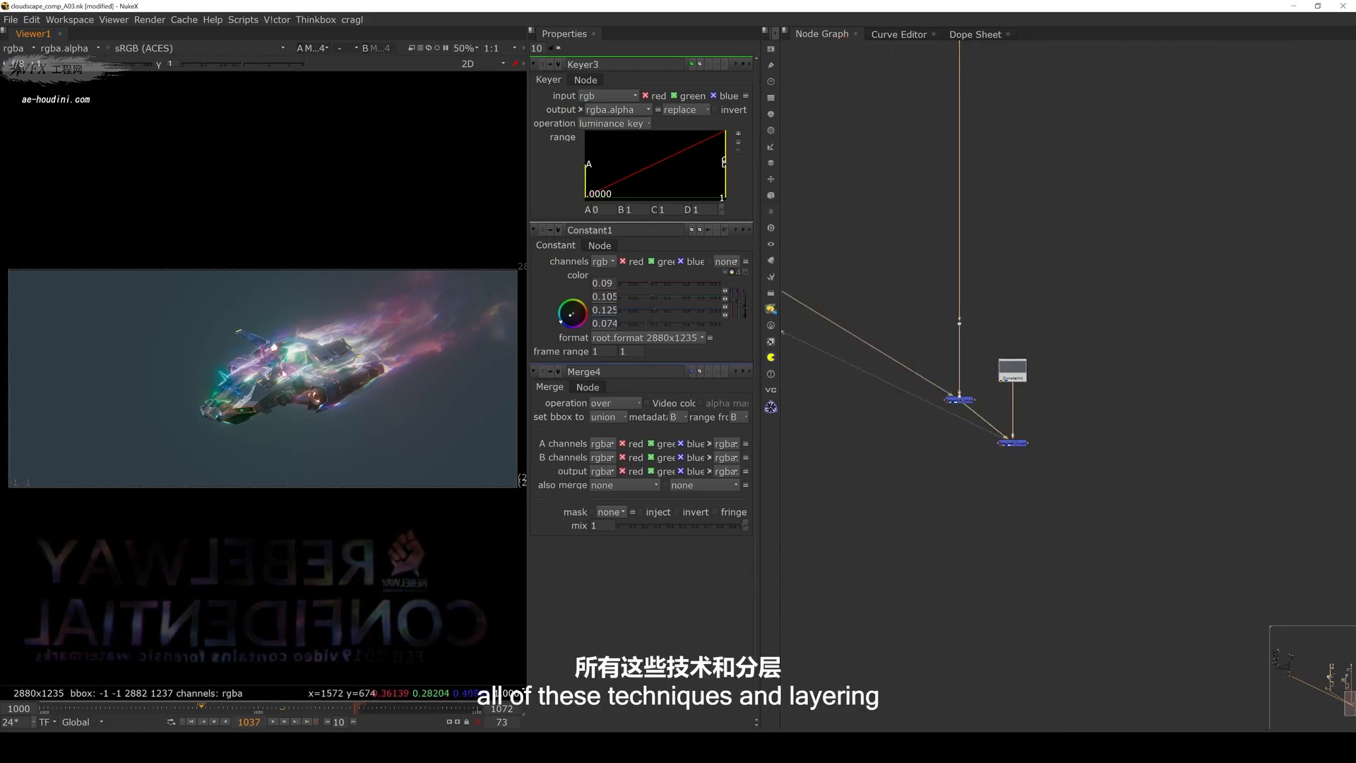
scroll(327, 378, "up", 4)
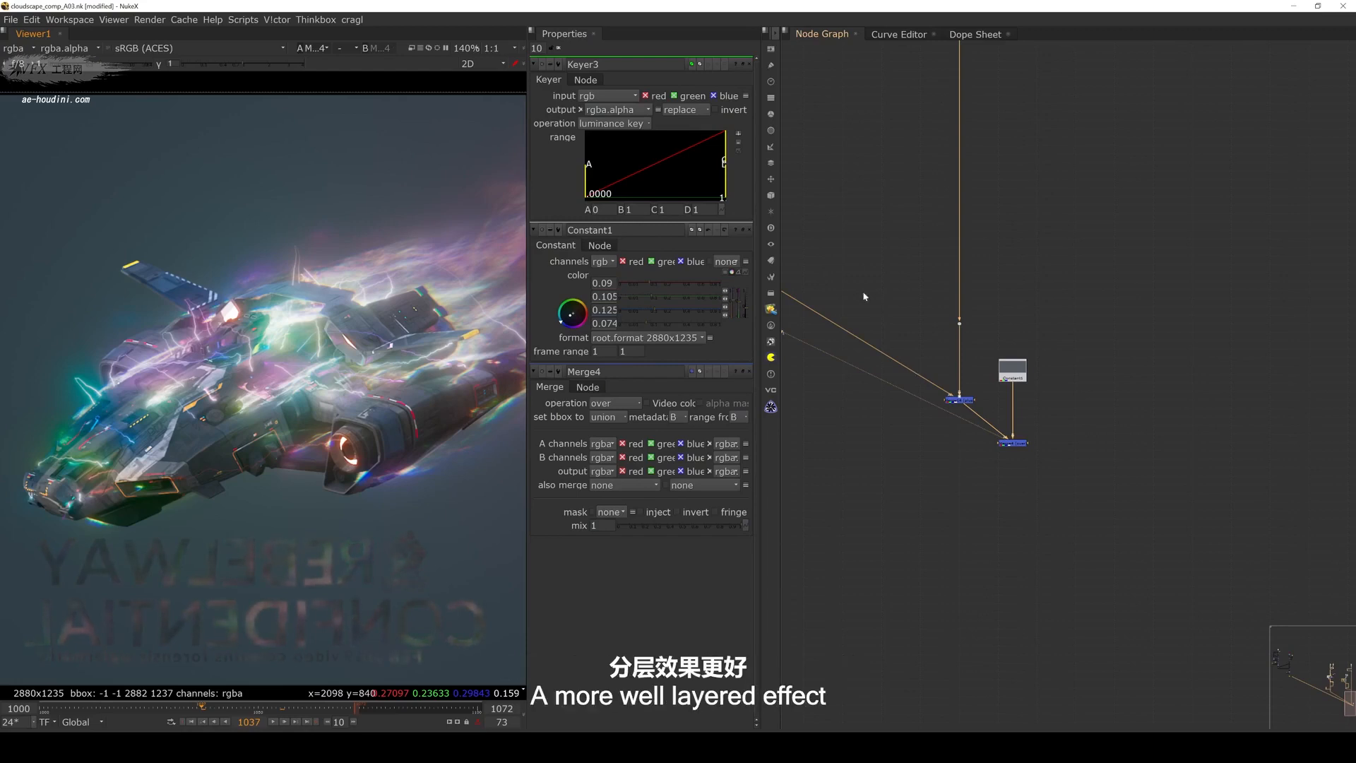
View the ship branch alone at the Grade directly below its emission merge
scroll(1034, 295, "down", 3)
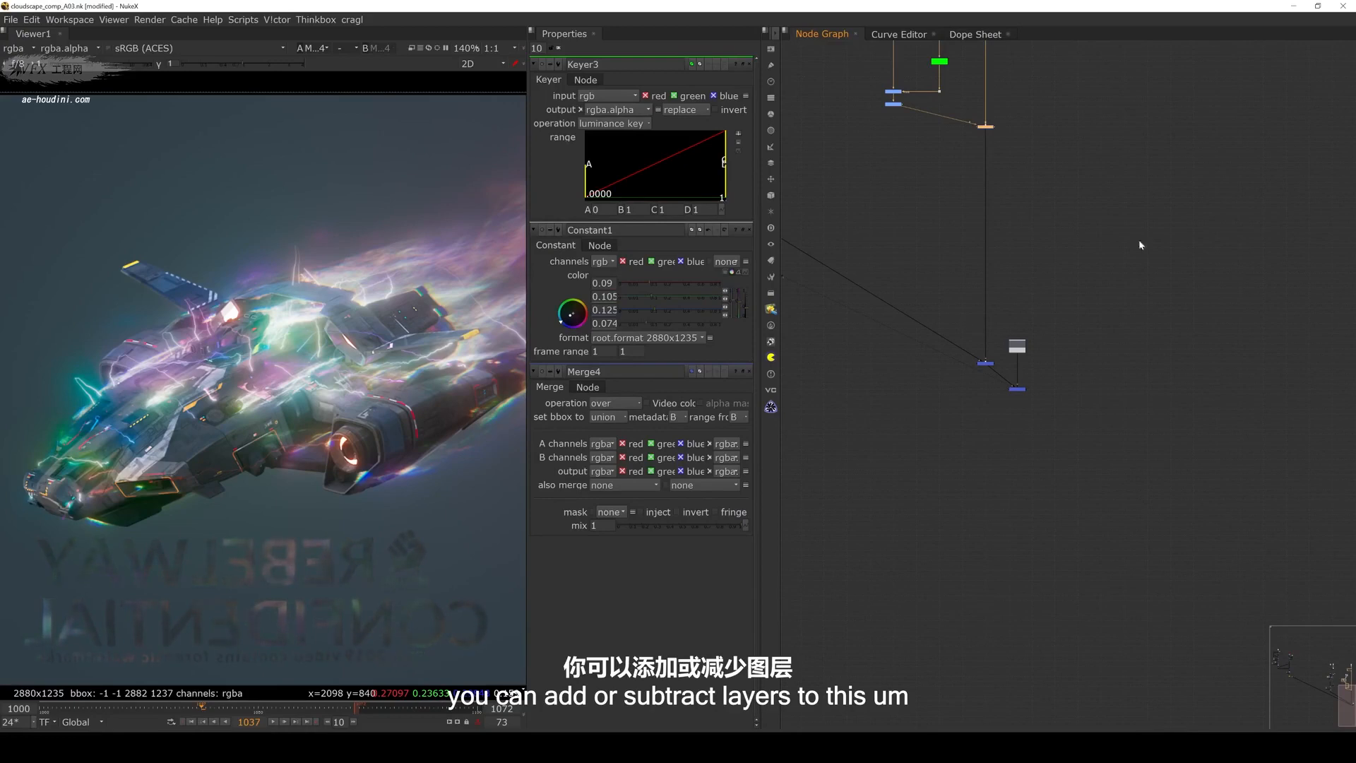
key("f")
scroll(1068, 357, "up", 5)
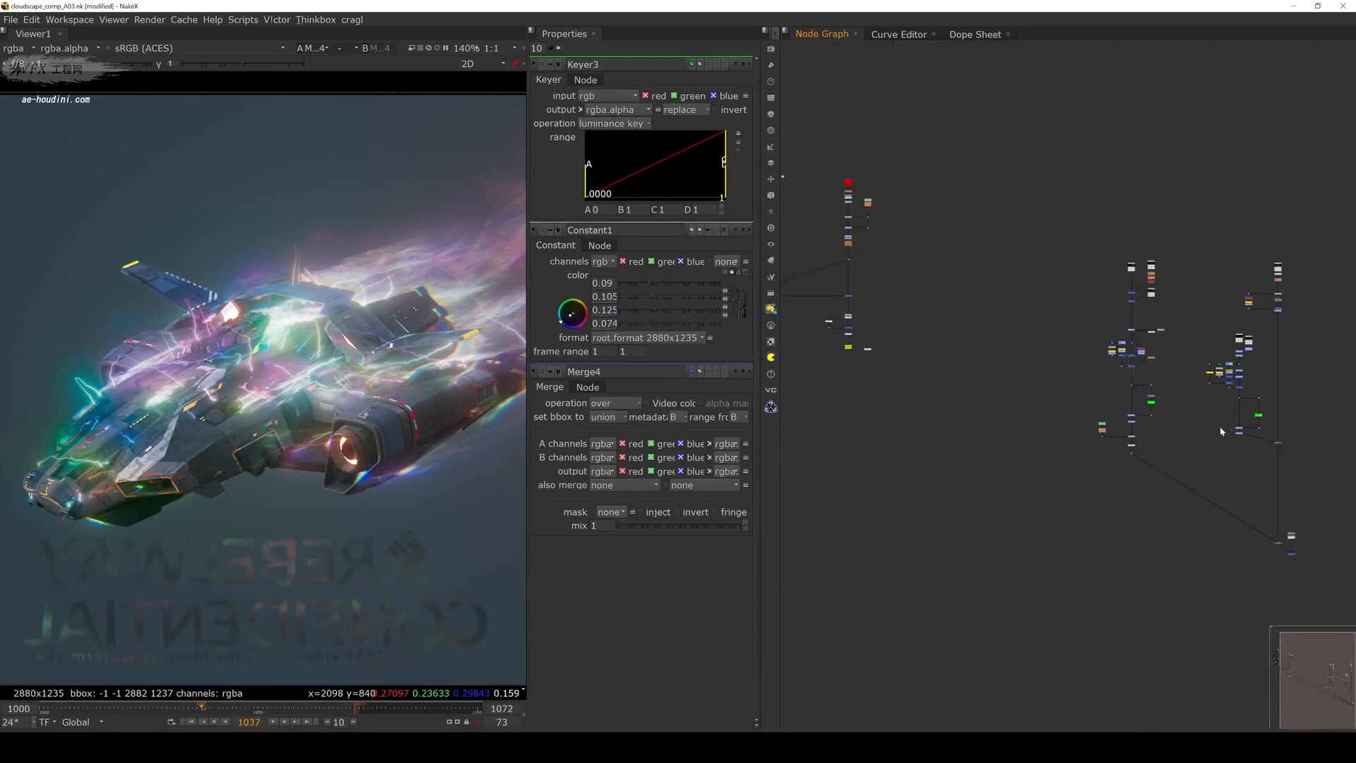
middle_click_drag(1192, 290, 1170, 385)
scroll(1193, 218, "up", 3)
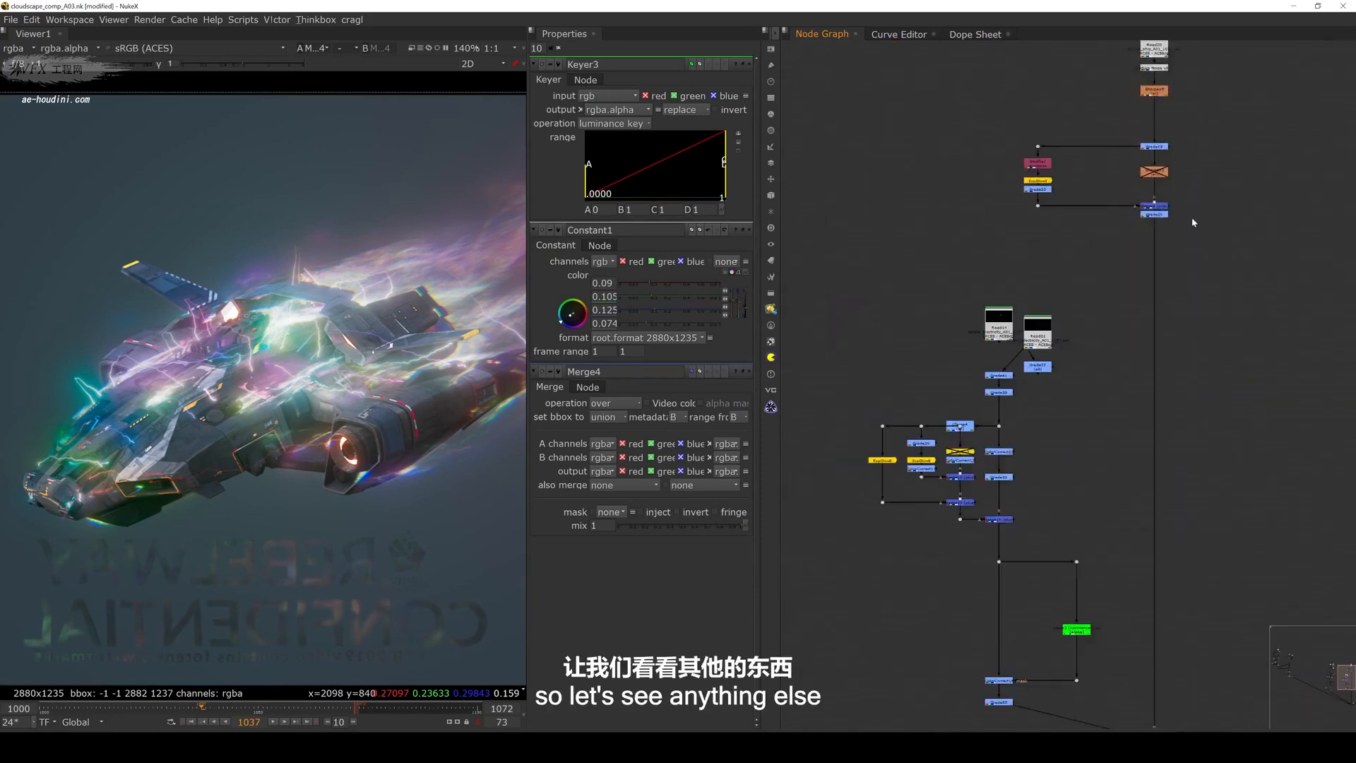
middle_click_drag(1193, 217, 1094, 230)
left_click(1052, 227)
key("5")
View the electricity branch's exponential glow at ExpGlow8
middle_click_drag(1023, 528, 1032, 378)
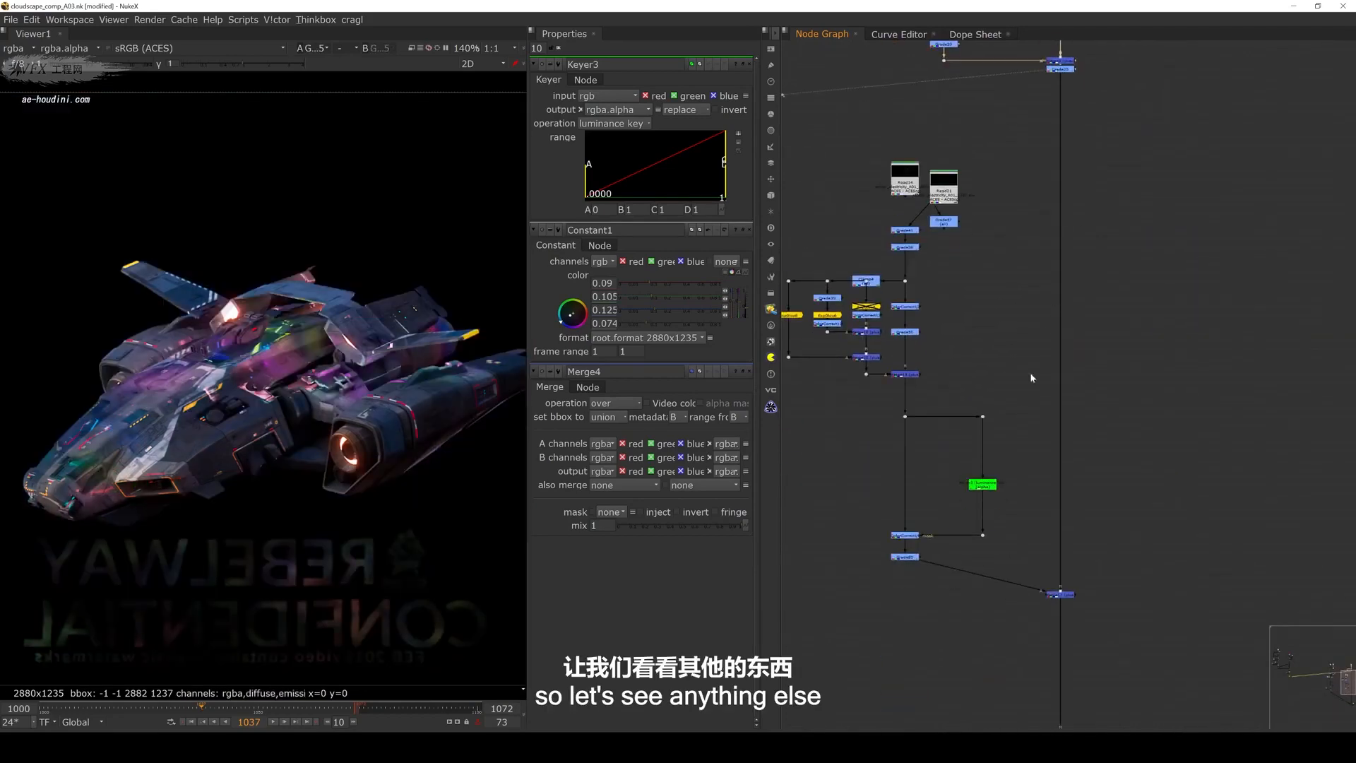
middle_click_drag(965, 433, 1148, 361)
scroll(920, 261, "up", 3)
left_click(886, 240)
key("1")
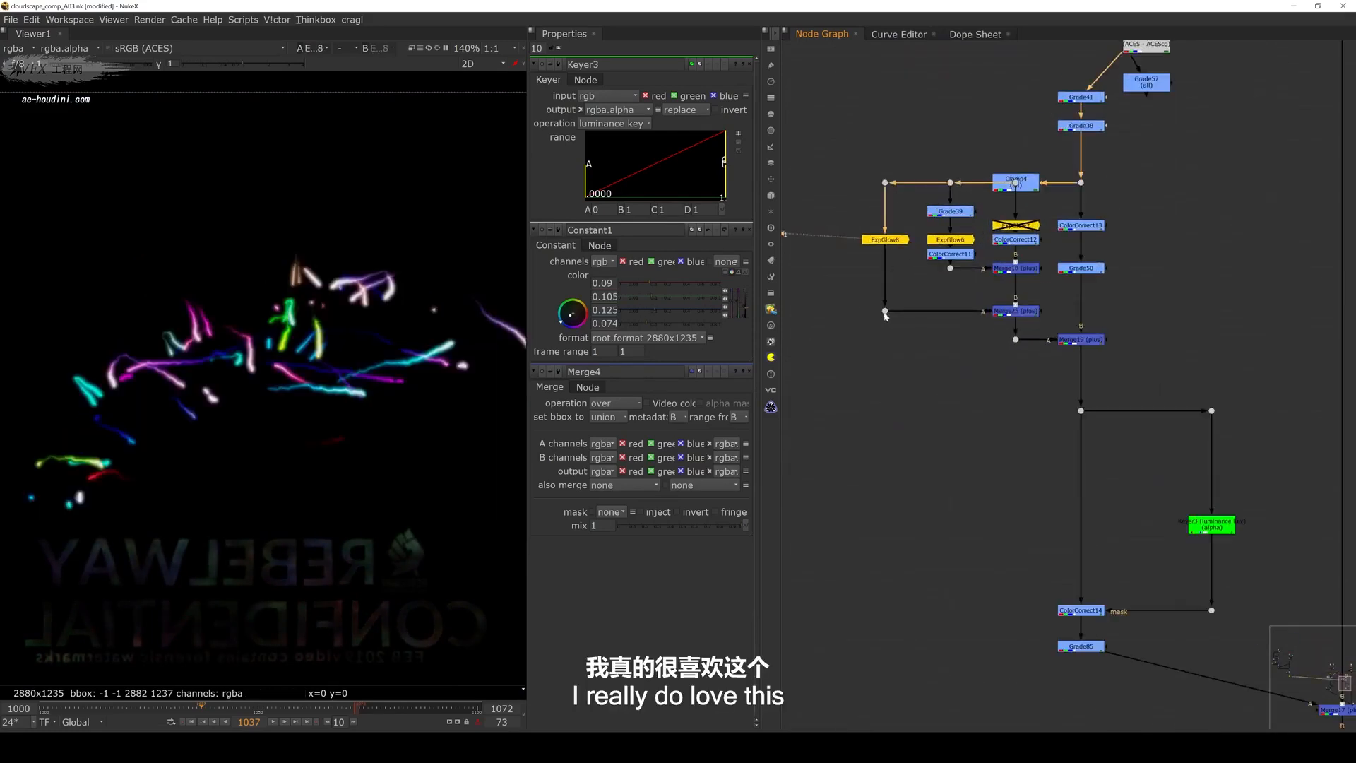
View the energy branch at the merge that adds its glows to the multiplied energy
scroll(885, 315, "down", 4)
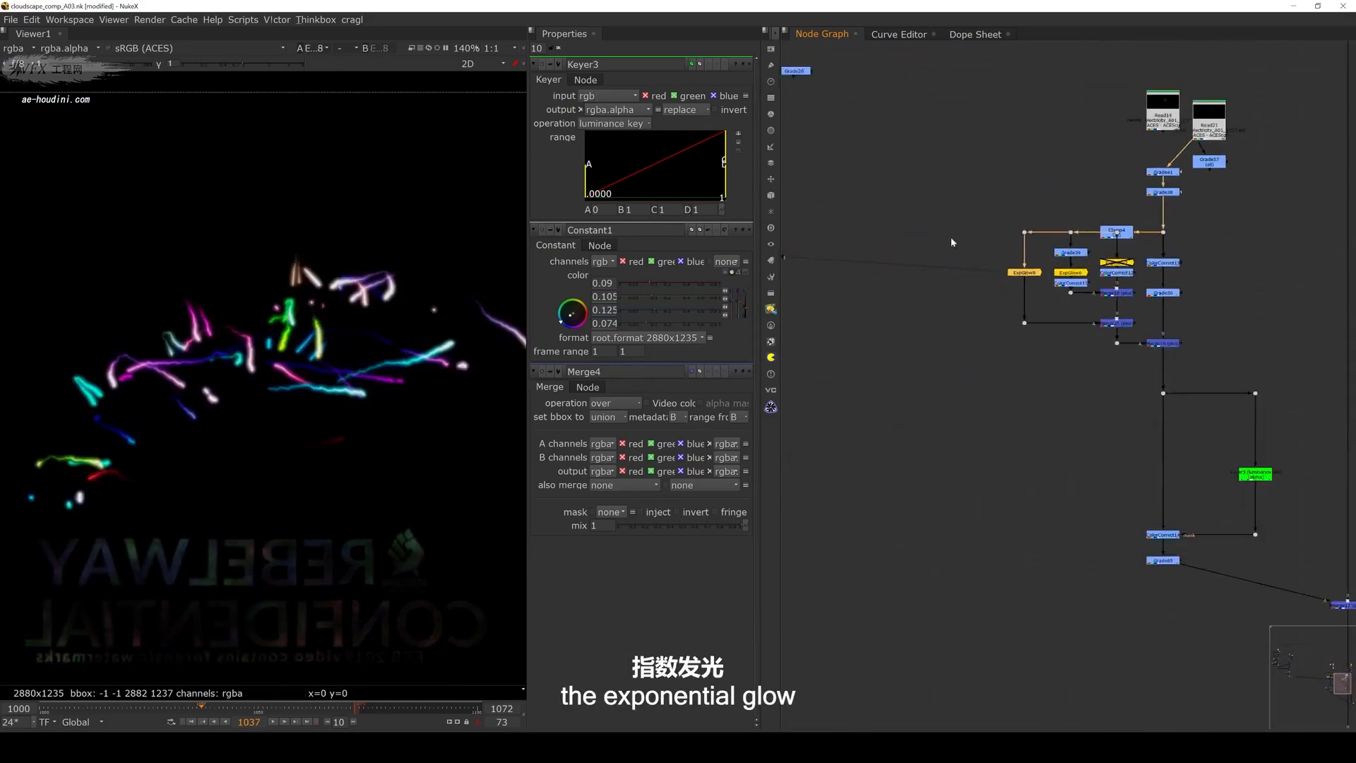
middle_click_drag(953, 243, 1256, 286)
left_click(959, 287)
key("1")
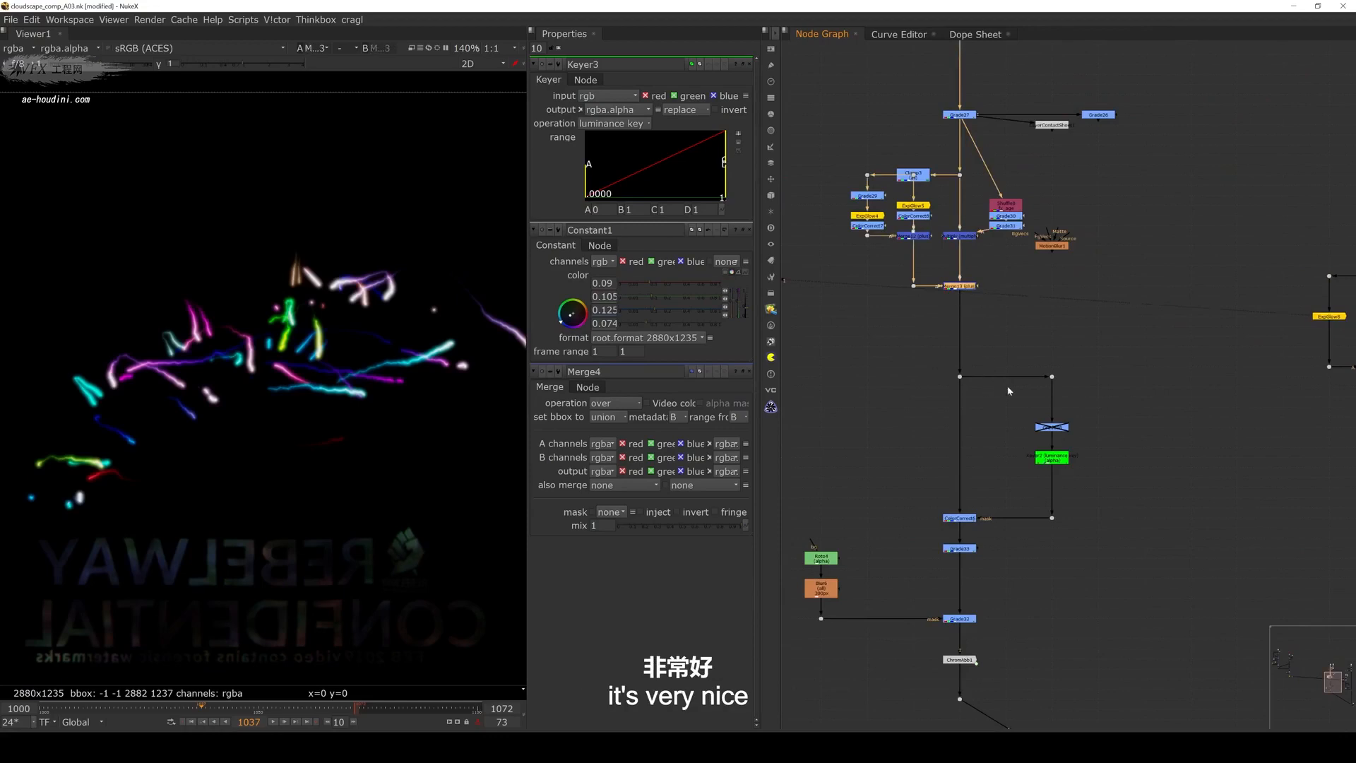
middle_click_drag(1038, 346, 1024, 283)
middle_click_drag(968, 458, 982, 392)
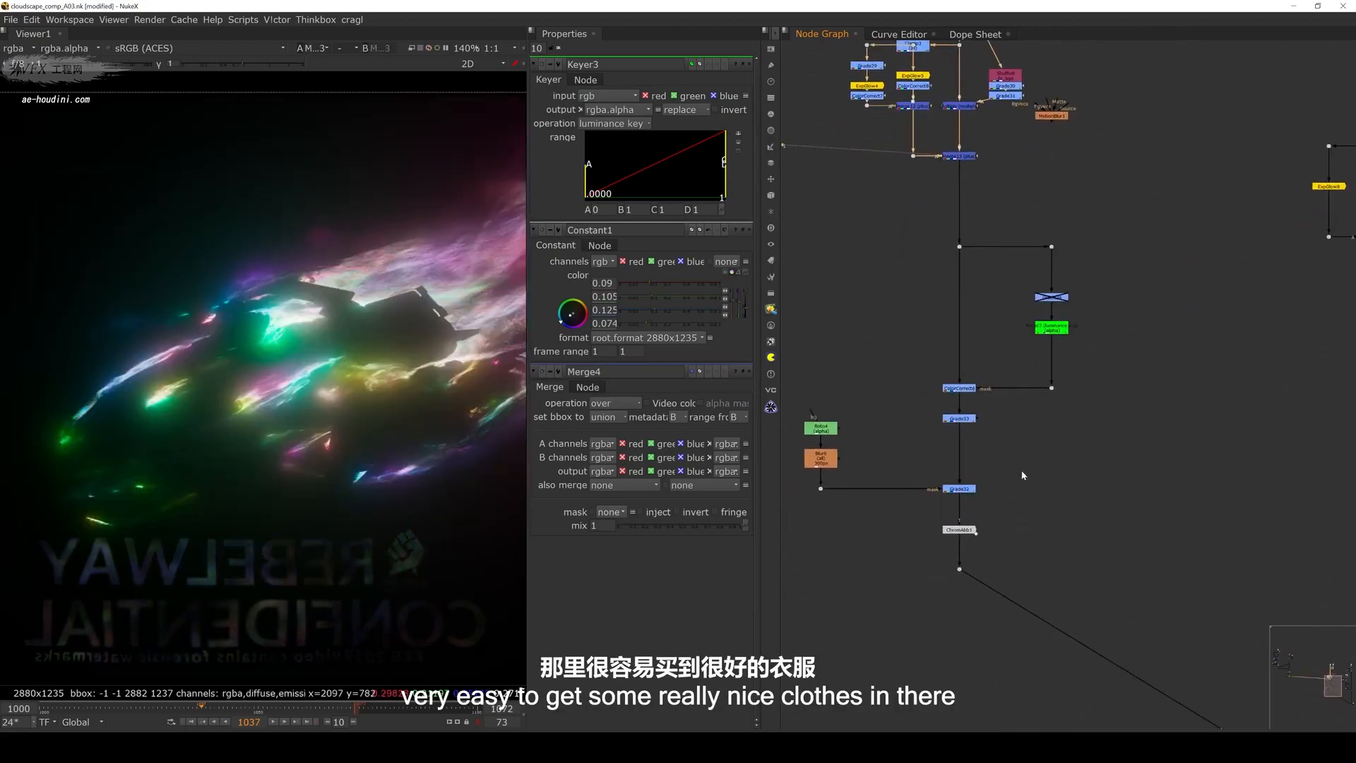
View the energy at the masked Grade above ChromAbb1, followed by the chromatic aberration at ChromAbb1
left_click_drag(1023, 476, 918, 503)
key("1")
left_click_drag(1075, 521, 849, 550)
key("1")
middle_click_drag(1037, 525, 1030, 518)
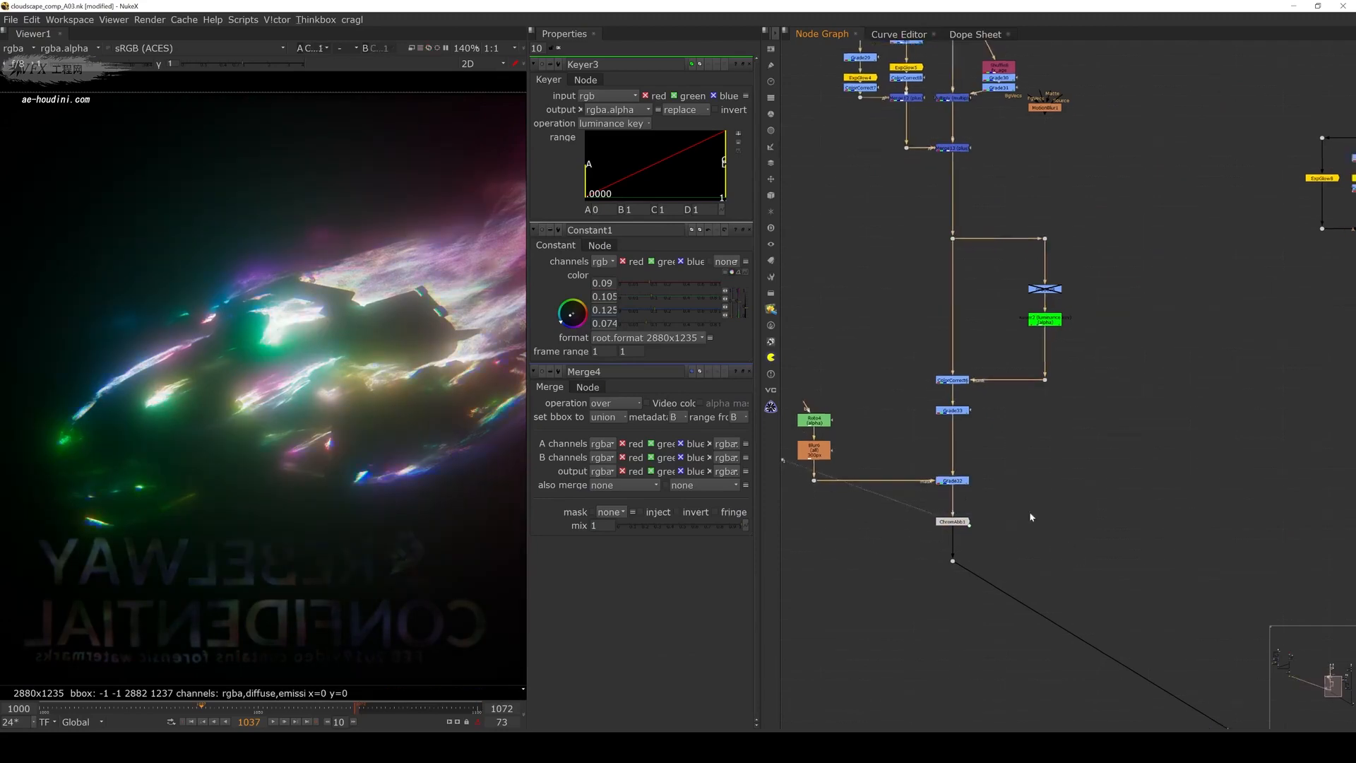
Return to the final plus merge above Merge4 and view the energy, electricity and ship together without the background
scroll(1031, 517, "down", 3)
middle_click_drag(1114, 547, 933, 424)
middle_click_drag(1206, 584, 1007, 492)
left_click_drag(1001, 543, 1041, 601)
key("1")
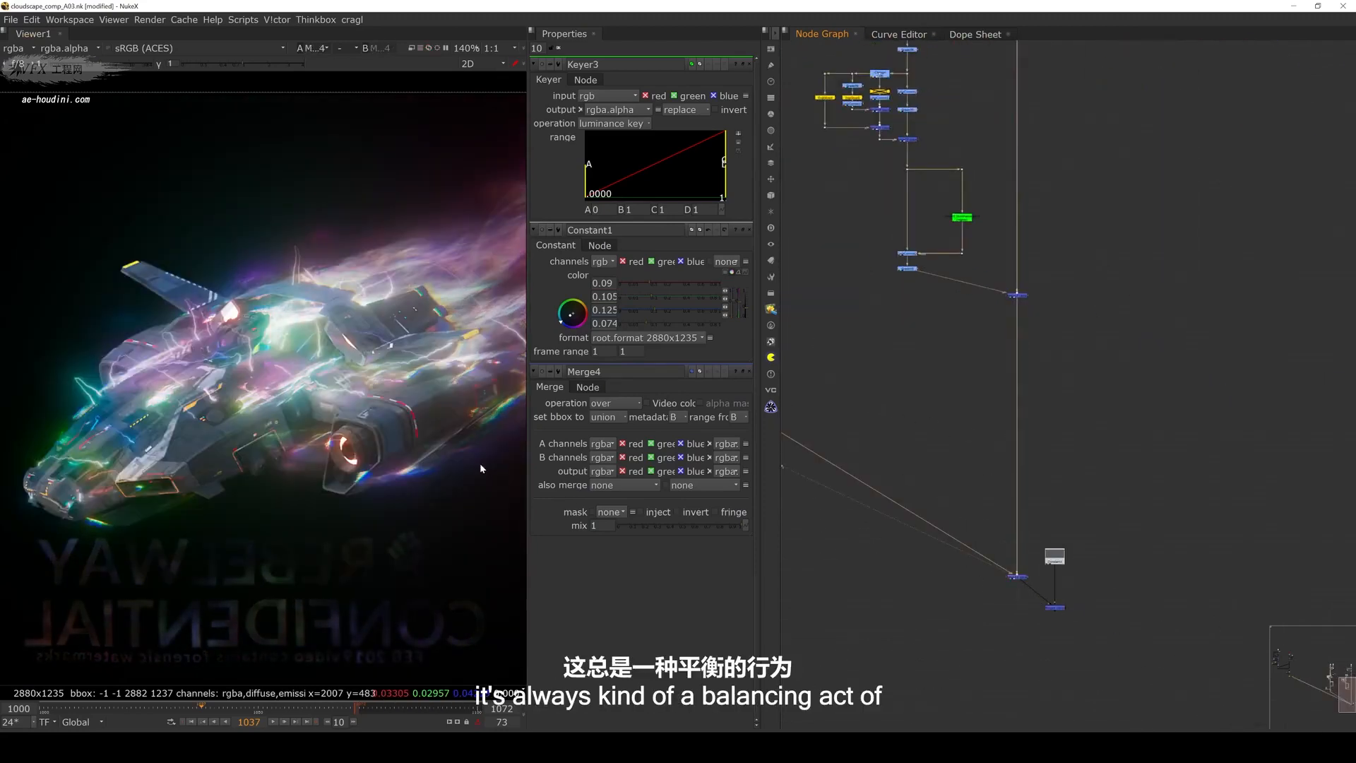